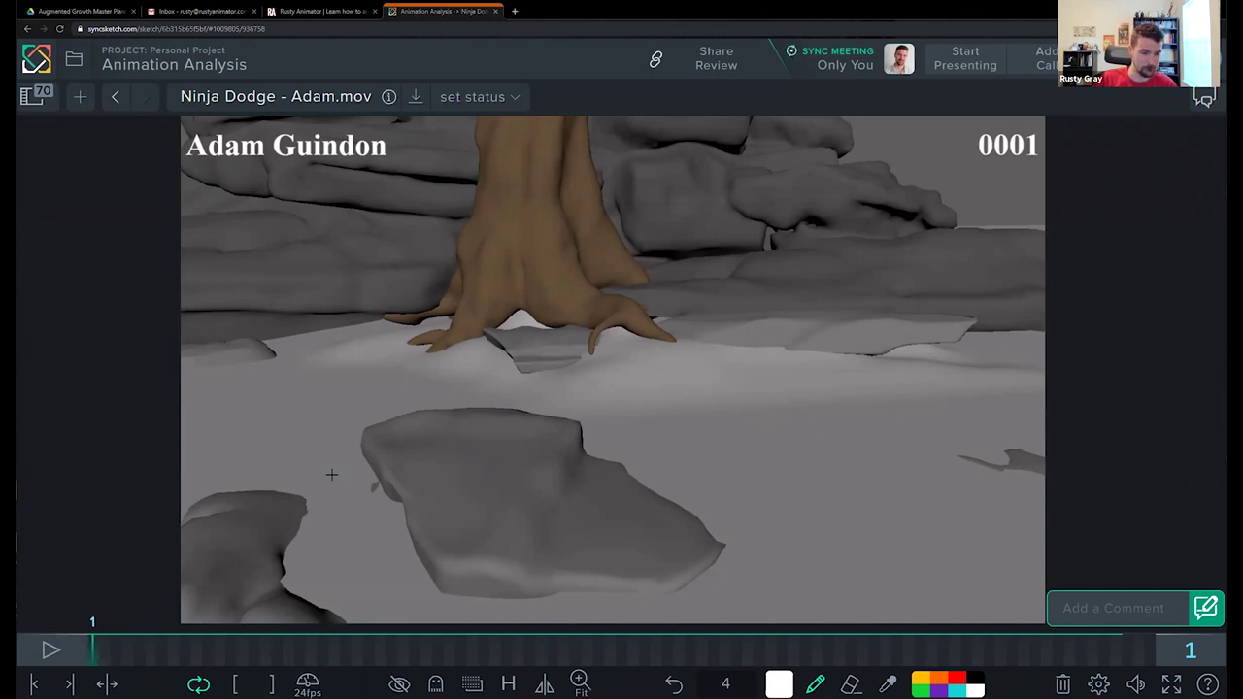
Step: Play the Ninja Dodge clip through and return it to the first frame
key(space)
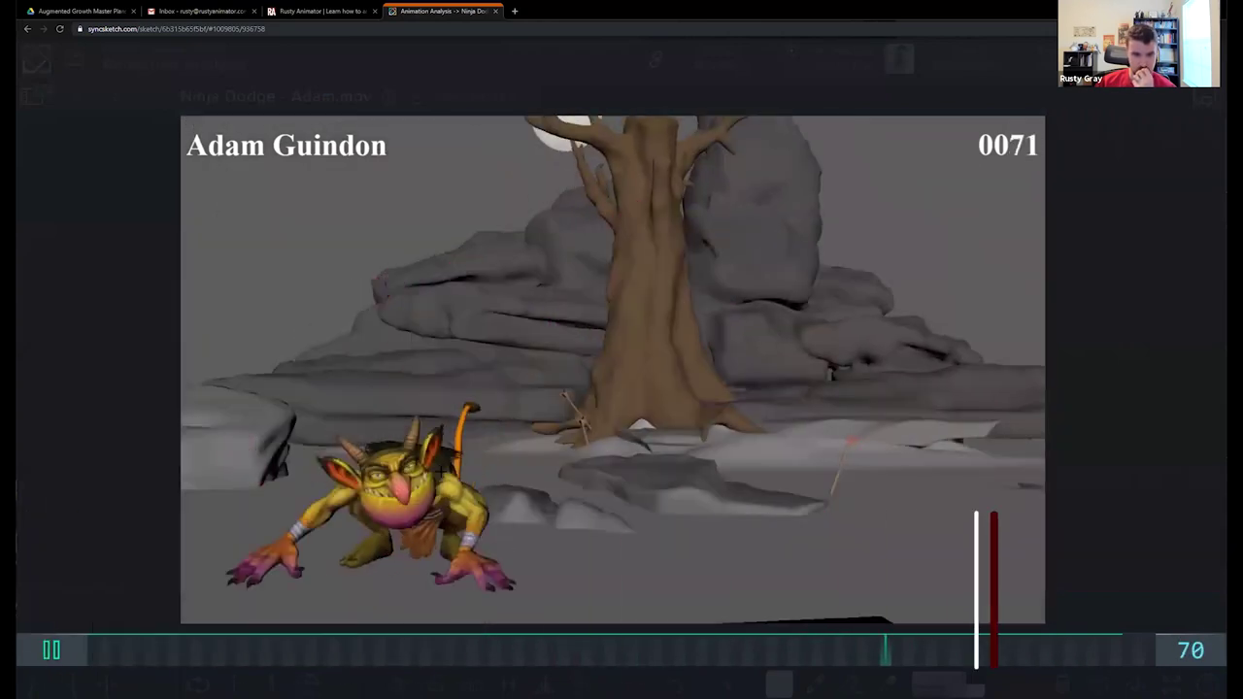
key(space)
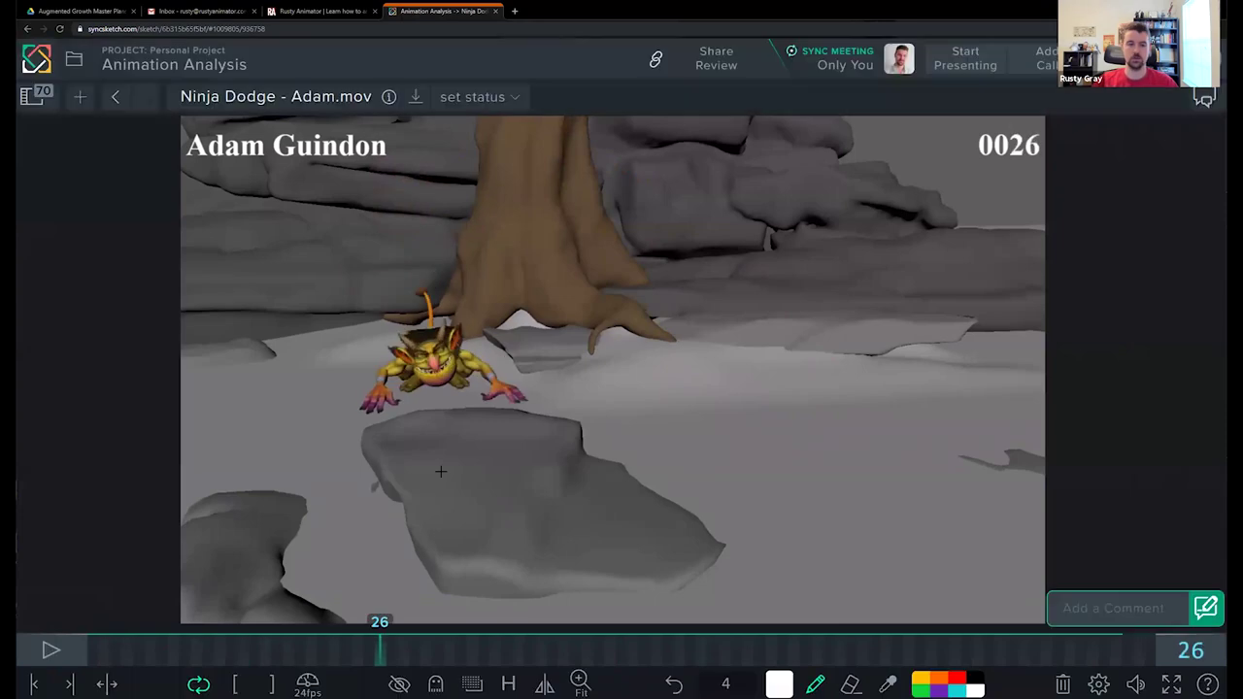
drag(109, 653, 53, 651)
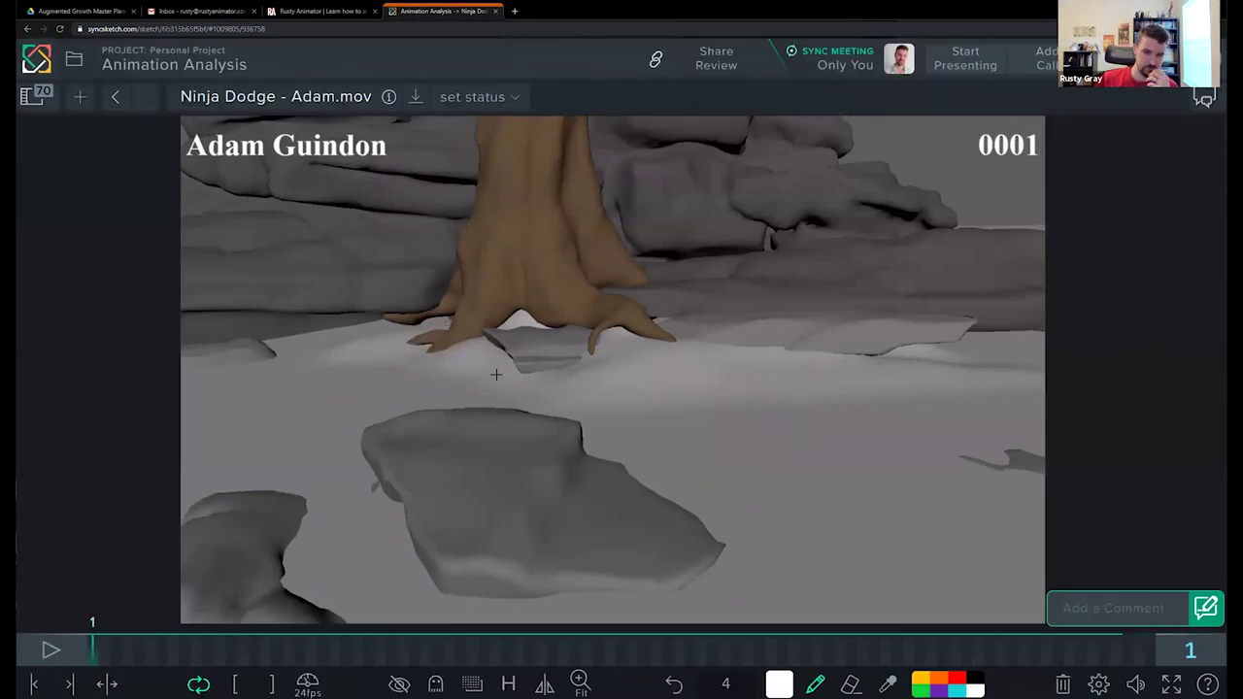
drag(498, 375, 471, 355)
Step: Scrub the clip to frame 75, clear the trial stroke made there, and go back to frame 1
drag(151, 654, 783, 568)
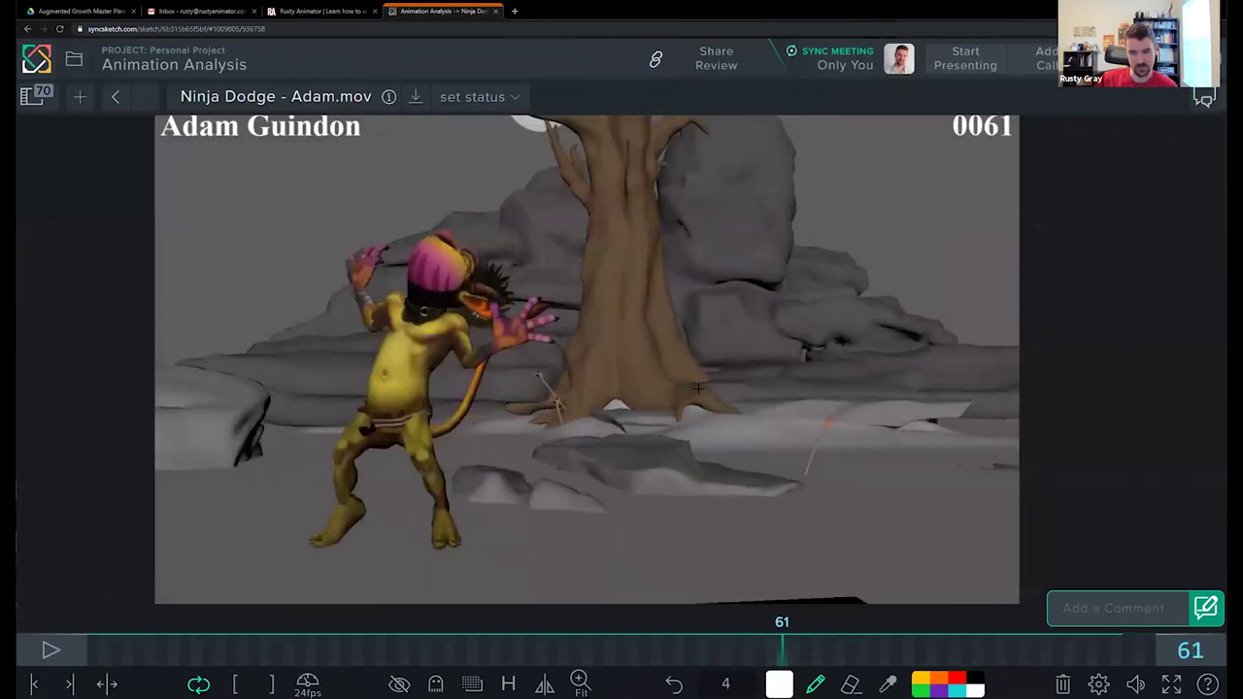
drag(831, 641, 942, 641)
drag(653, 196, 702, 486)
click(1063, 684)
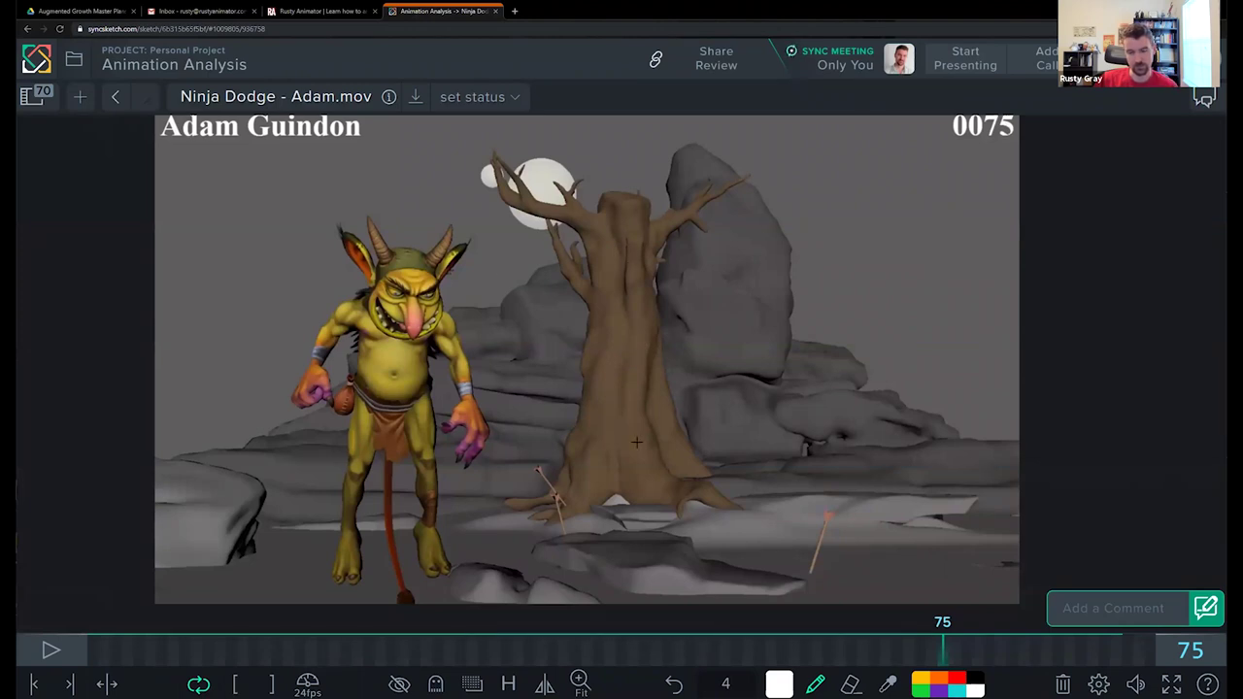
click(137, 649)
drag(221, 643, 151, 420)
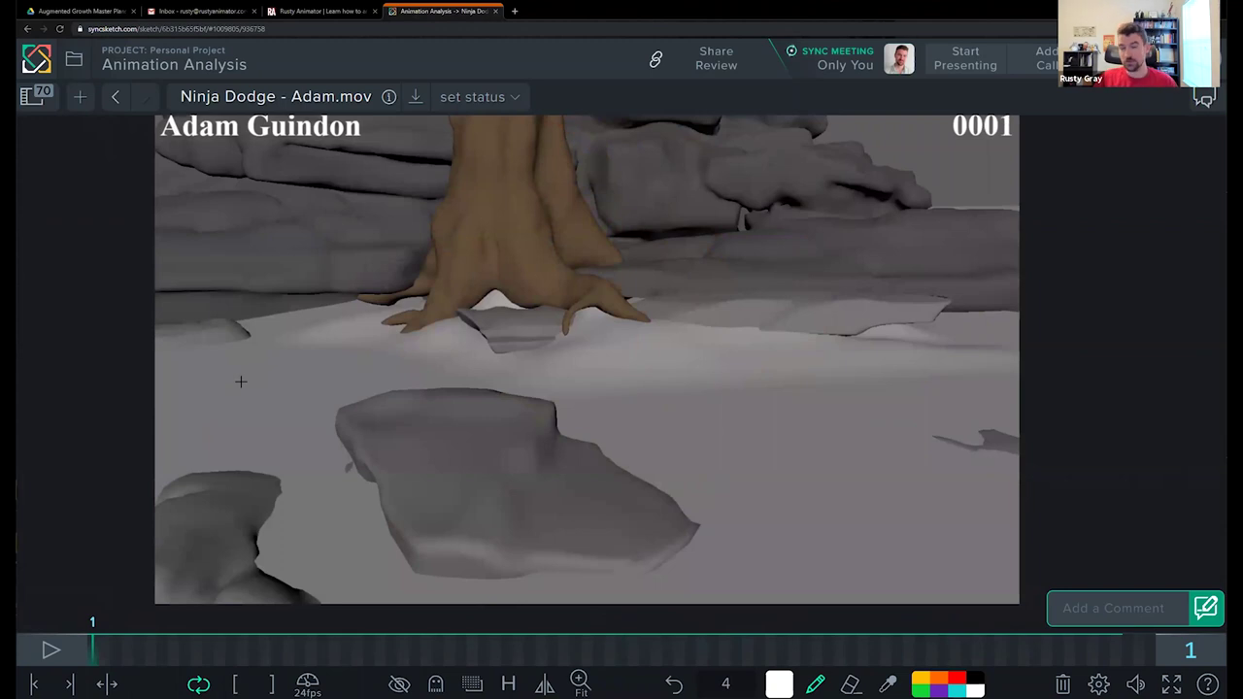
Step: Play the clip from frame 1, restart it from the beginning, and watch the dodge again
key(space)
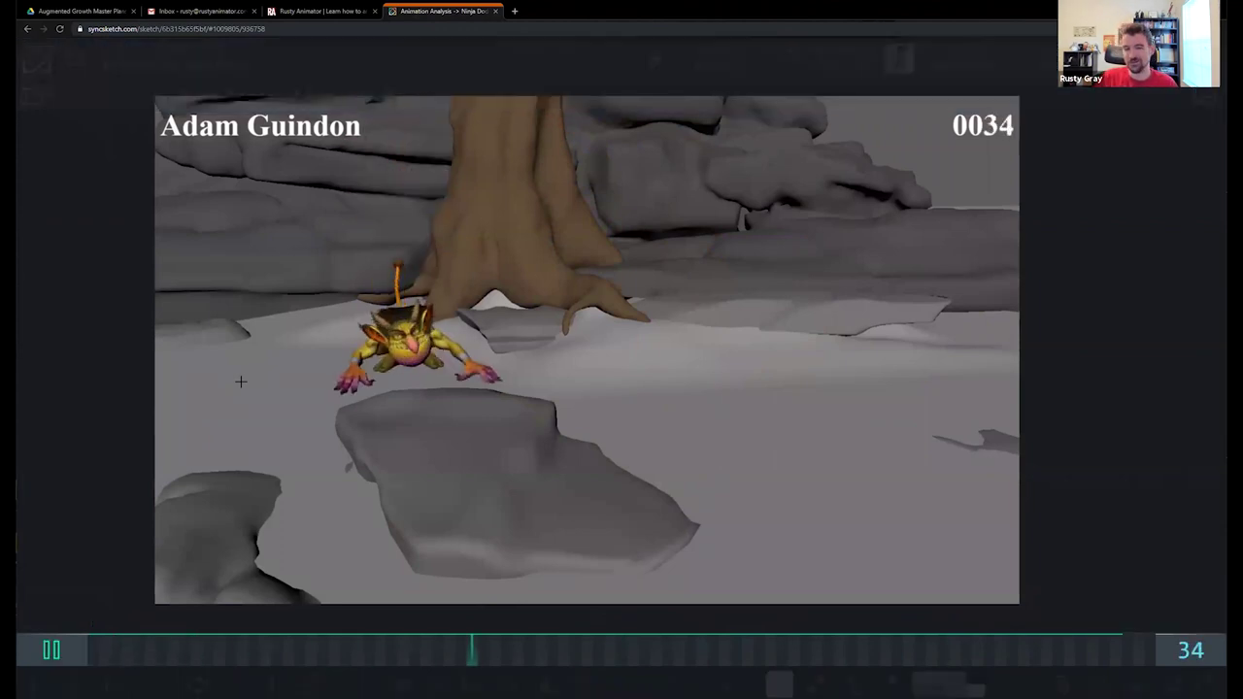
key(space)
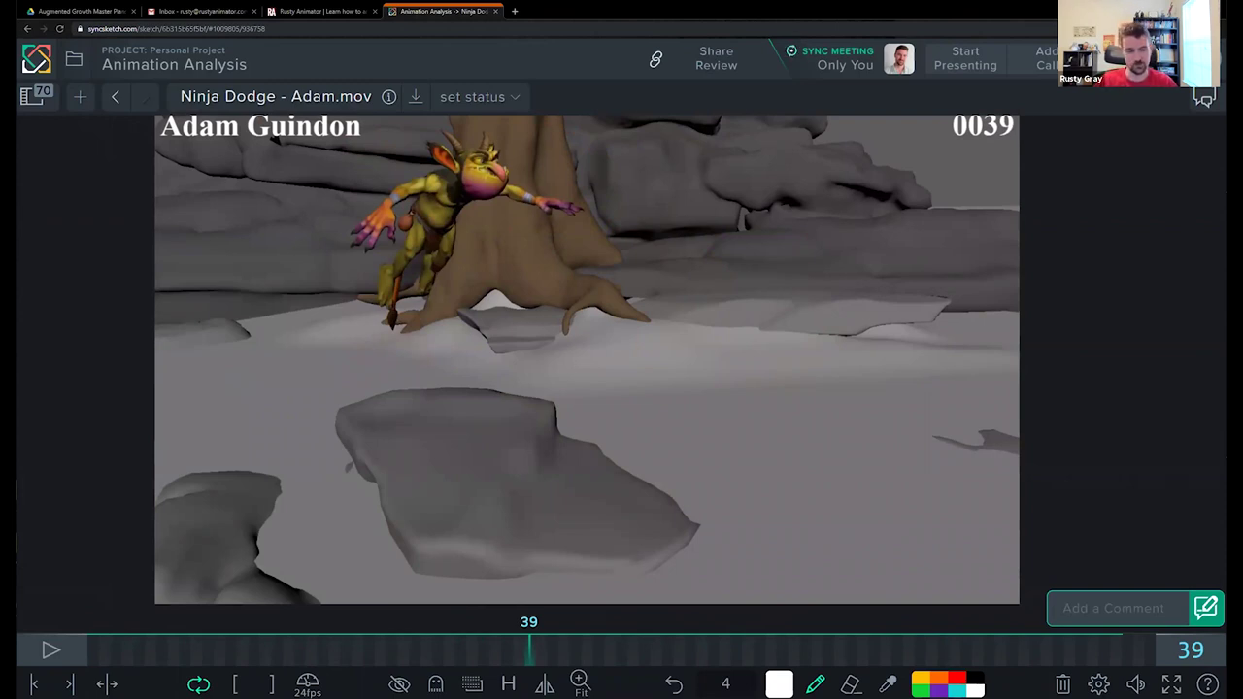
click(94, 649)
key(space)
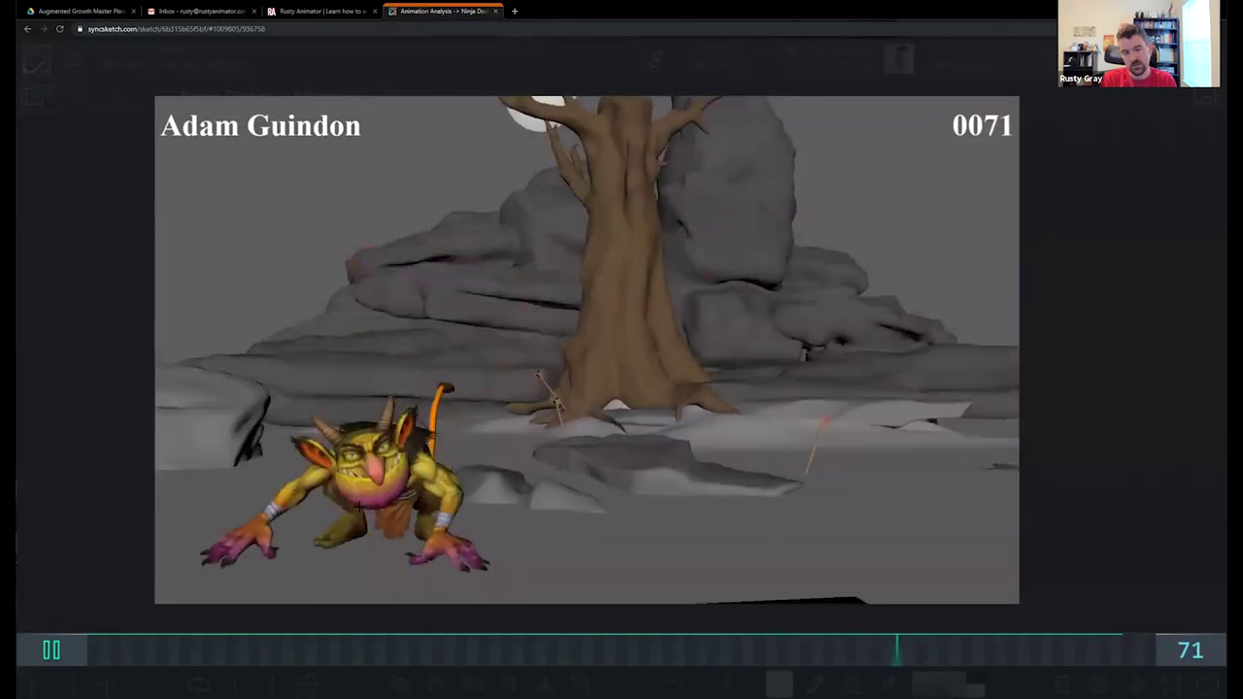
key(space)
Step: Scrub through the crouch and the rest of the clip to its end, returning to frame 1
drag(165, 653, 869, 630)
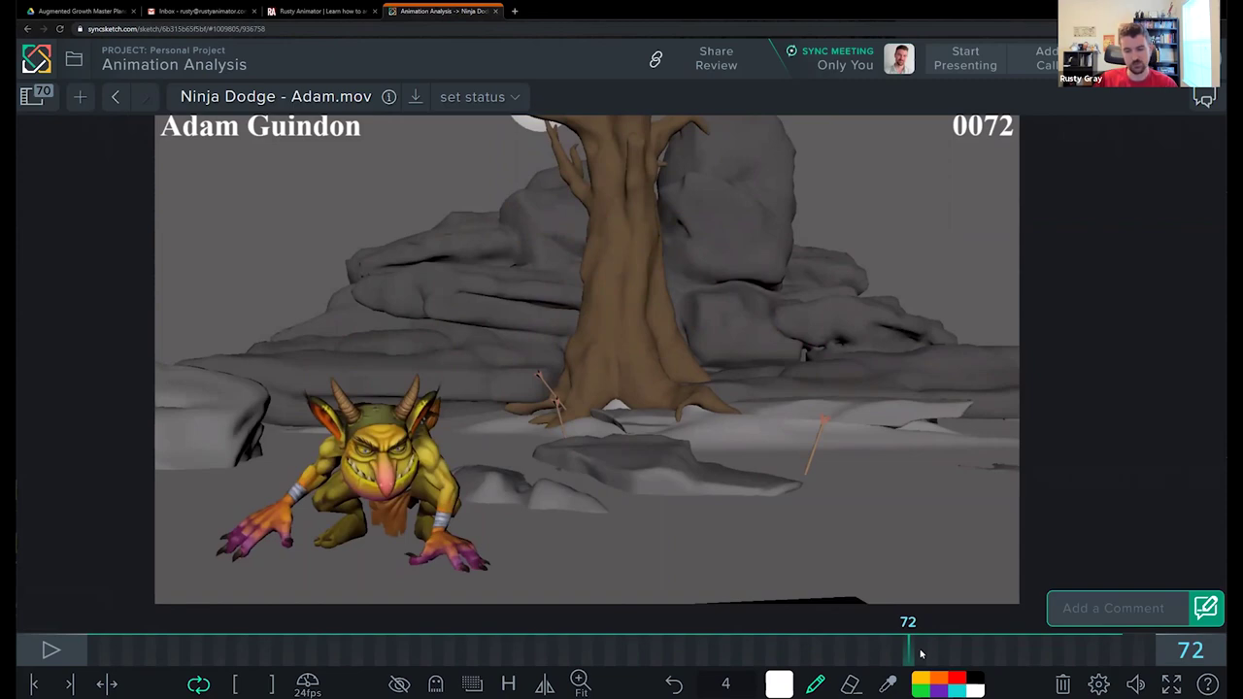
drag(921, 654, 1102, 646)
click(93, 649)
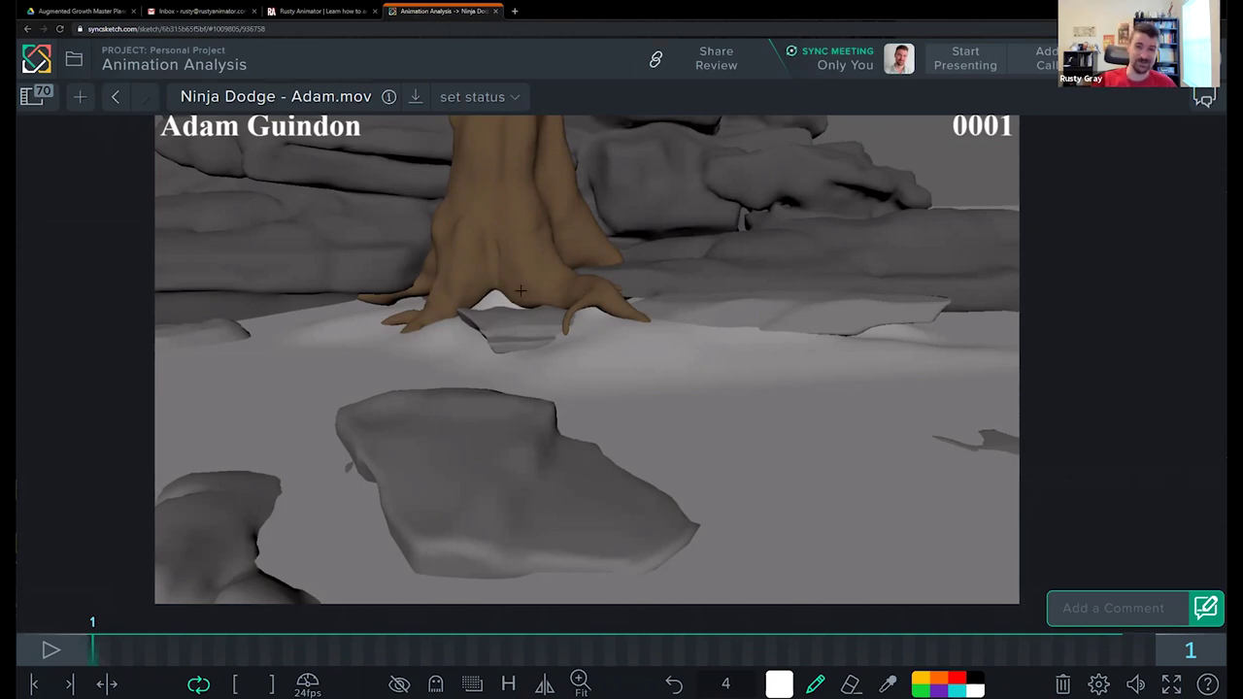
Step: Bring up frame 11 of the clip and enlarge the goblin with its arms raised
scroll(464, 352, down, 3)
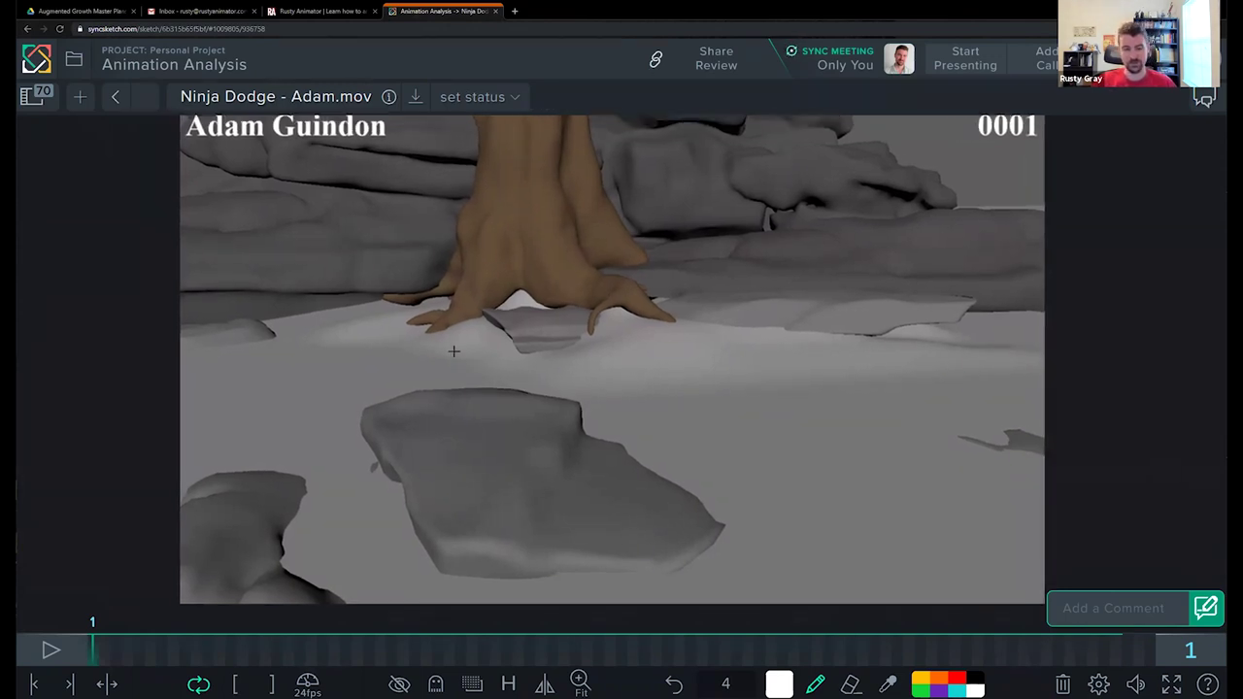
key(space)
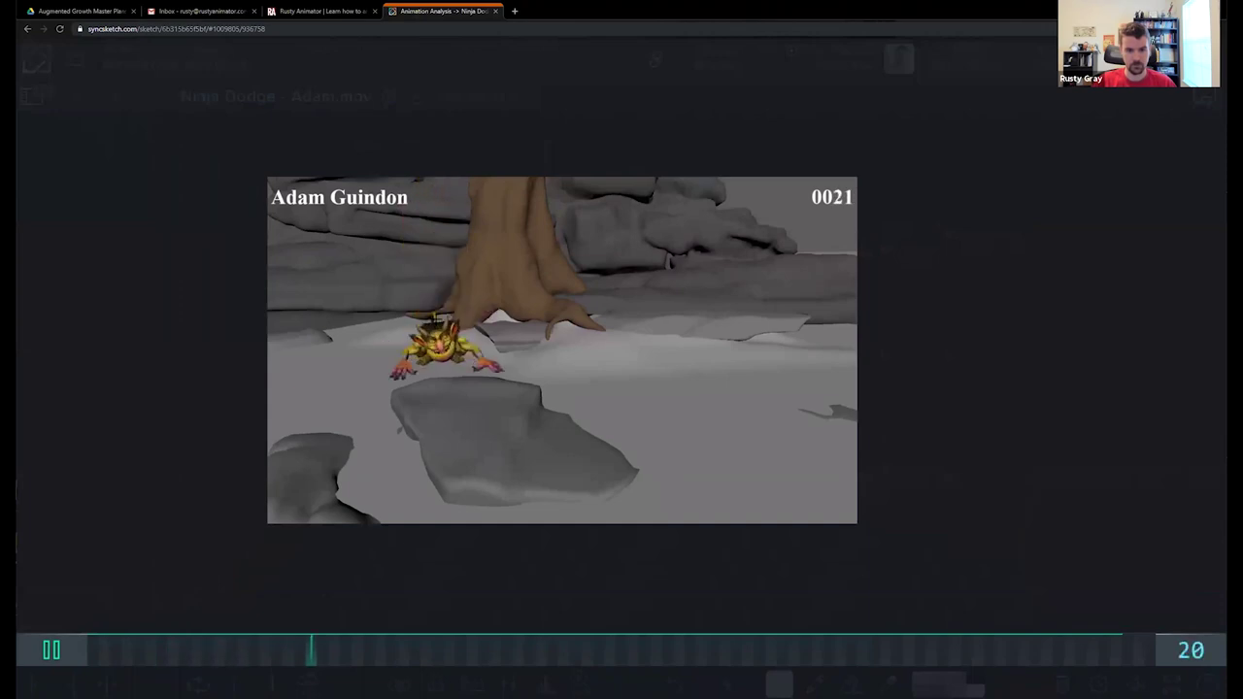
key(space)
drag(124, 652, 184, 637)
key(Right)
key(Right)
scroll(648, 306, up, 5)
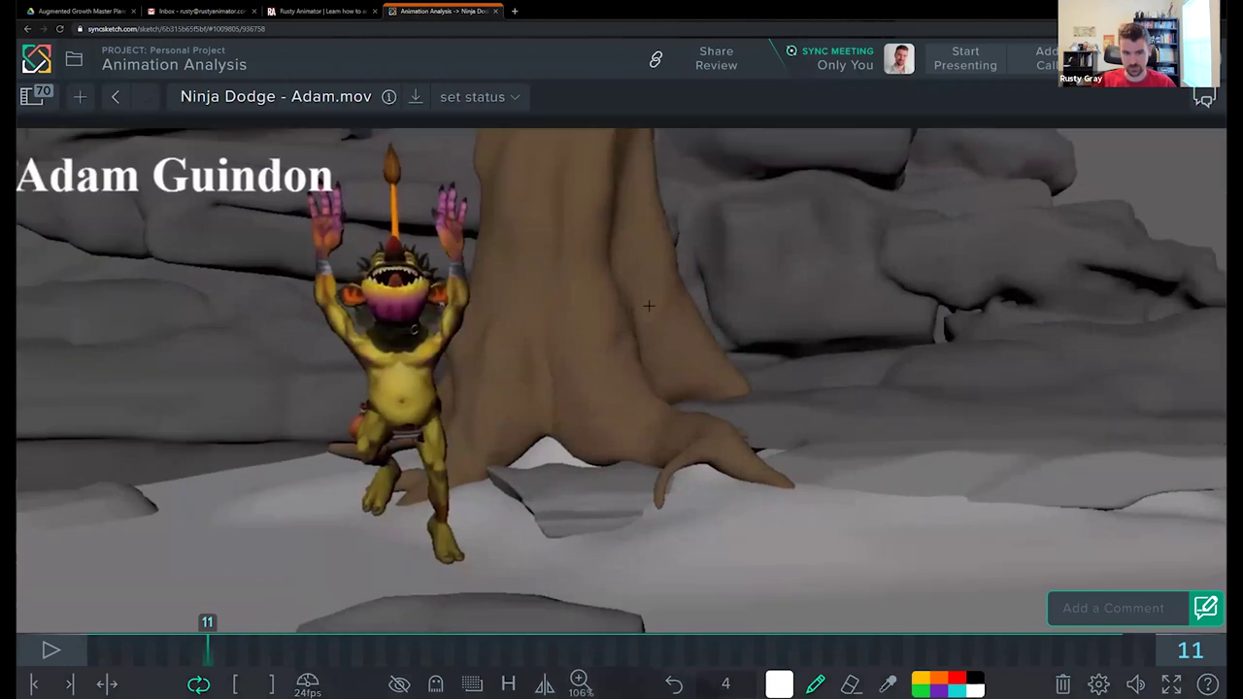
drag(649, 306, 785, 303)
scroll(756, 292, up, 2)
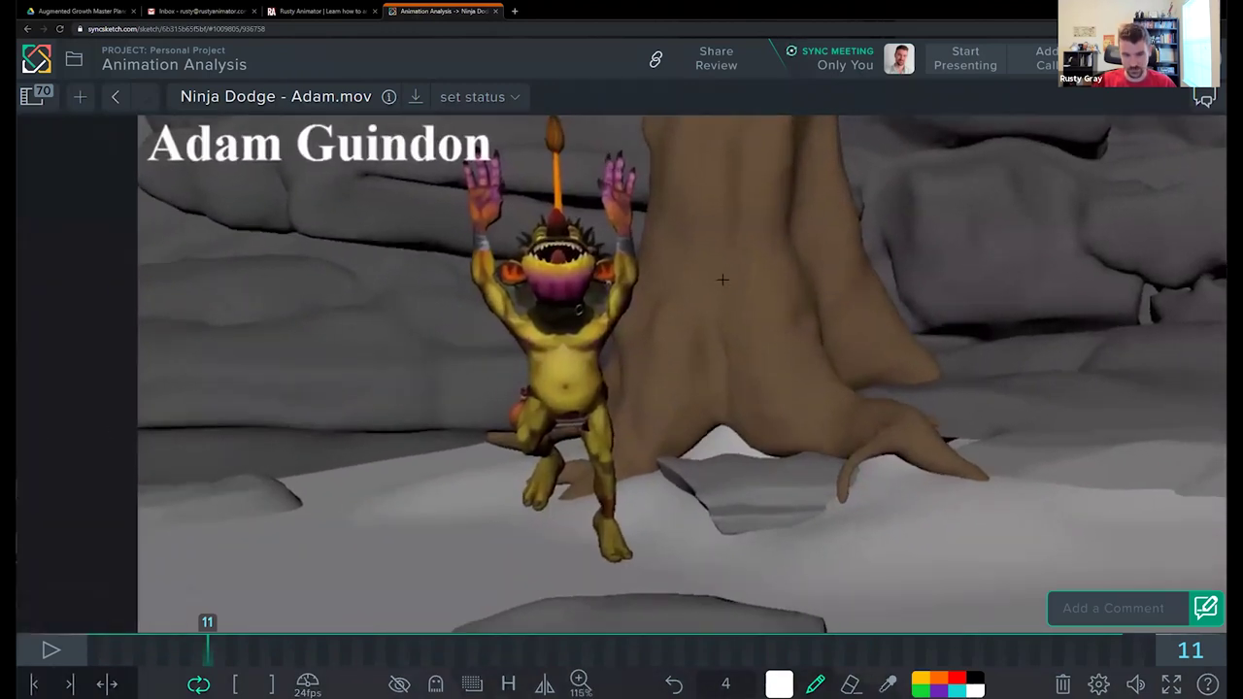
scroll(757, 279, down, 1)
scroll(778, 272, up, 3)
scroll(767, 258, up, 1)
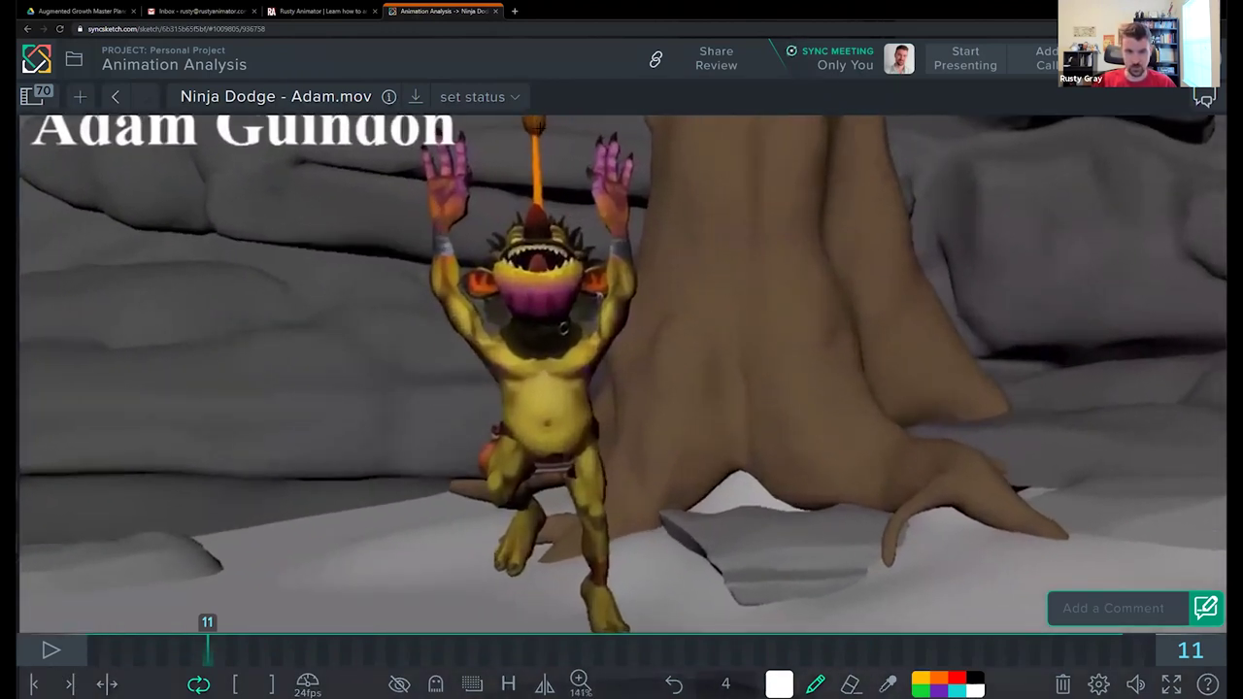
Step: Draw white guide lines over the goblin's vertical centre, both raised arms, mouth, shoulders and hips on frame 11
drag(537, 124, 537, 268)
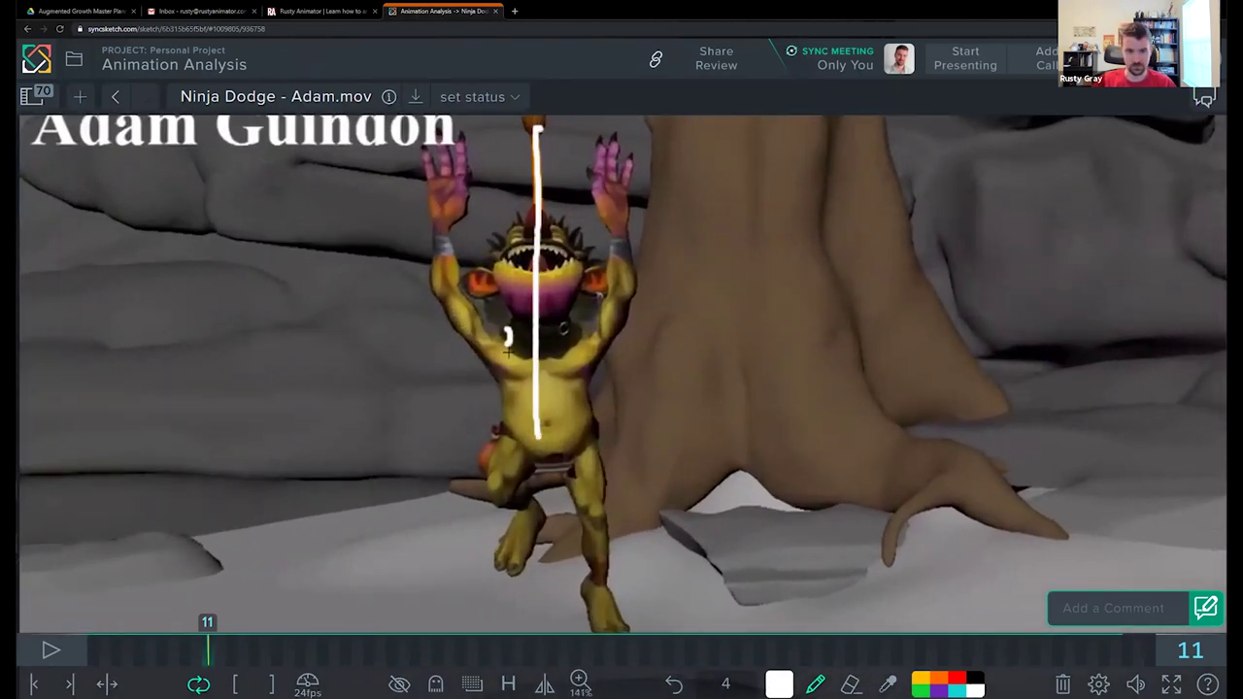
drag(596, 346, 619, 355)
drag(615, 174, 622, 330)
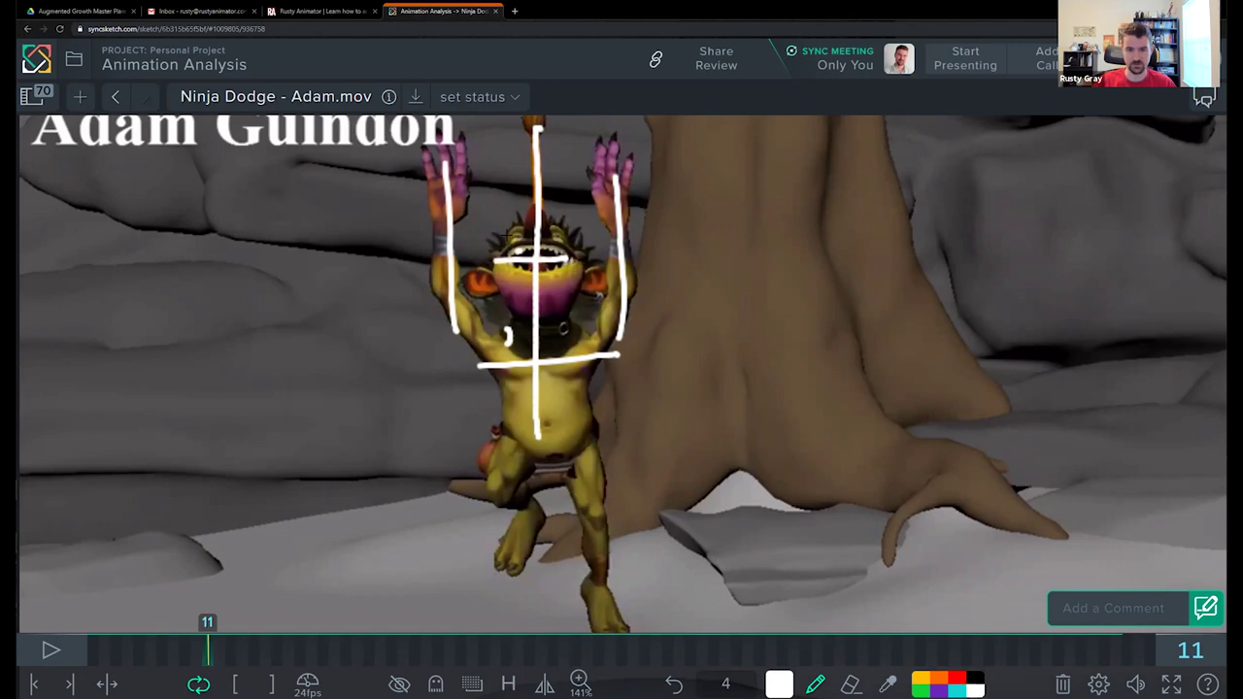
drag(593, 231, 576, 234)
scroll(479, 396, down, 2)
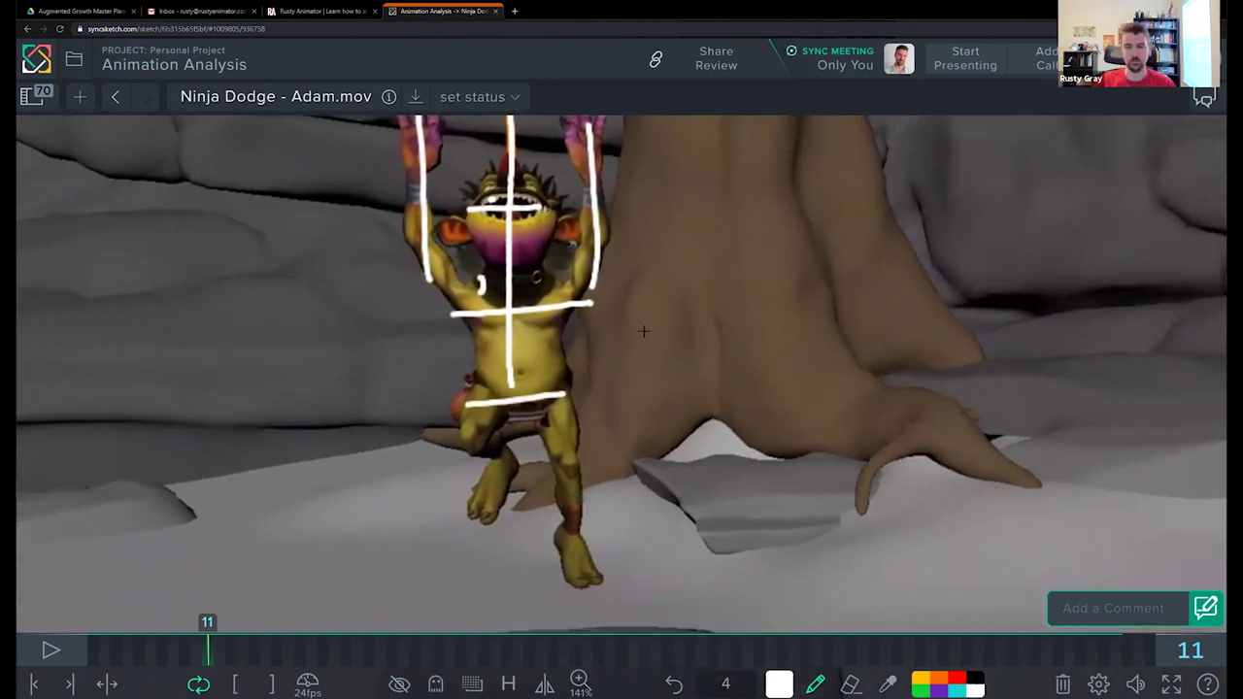
scroll(644, 332, up, 2)
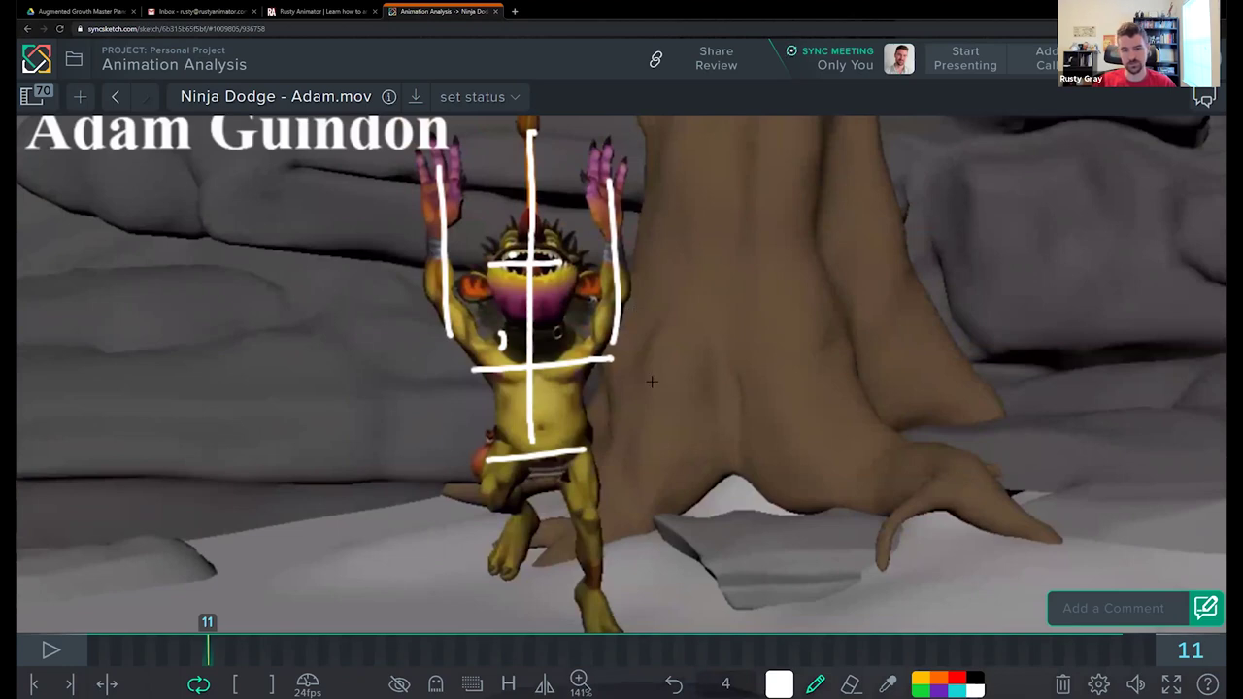
Step: Clear all the guide lines drawn on frame 11
mouse_move(550, 363)
mouse_down()
mouse_move(584, 317)
mouse_move(582, 247)
mouse_move(623, 279)
mouse_move(629, 307)
mouse_up()
scroll(624, 260, up, 1)
key(Delete)
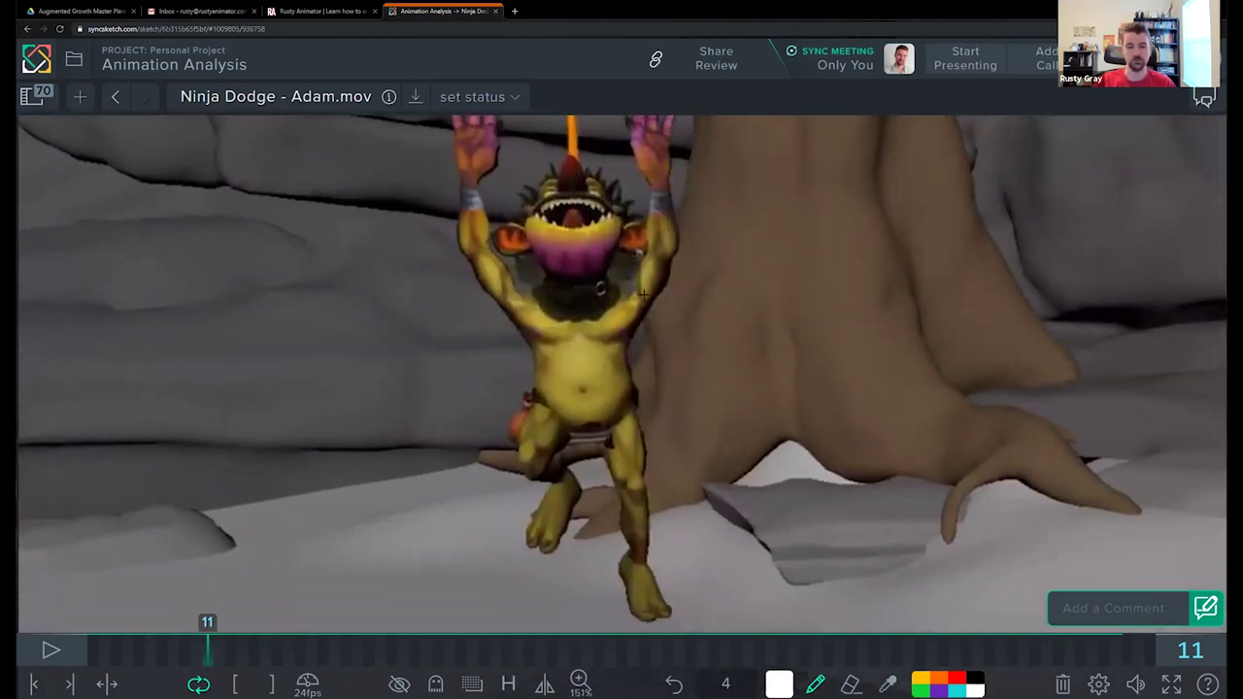
Step: Sketch the goblin's tilted pelvis and straight supporting leg in white, with an upward arrow beside the hips
scroll(629, 307, up, 1)
drag(588, 392, 583, 369)
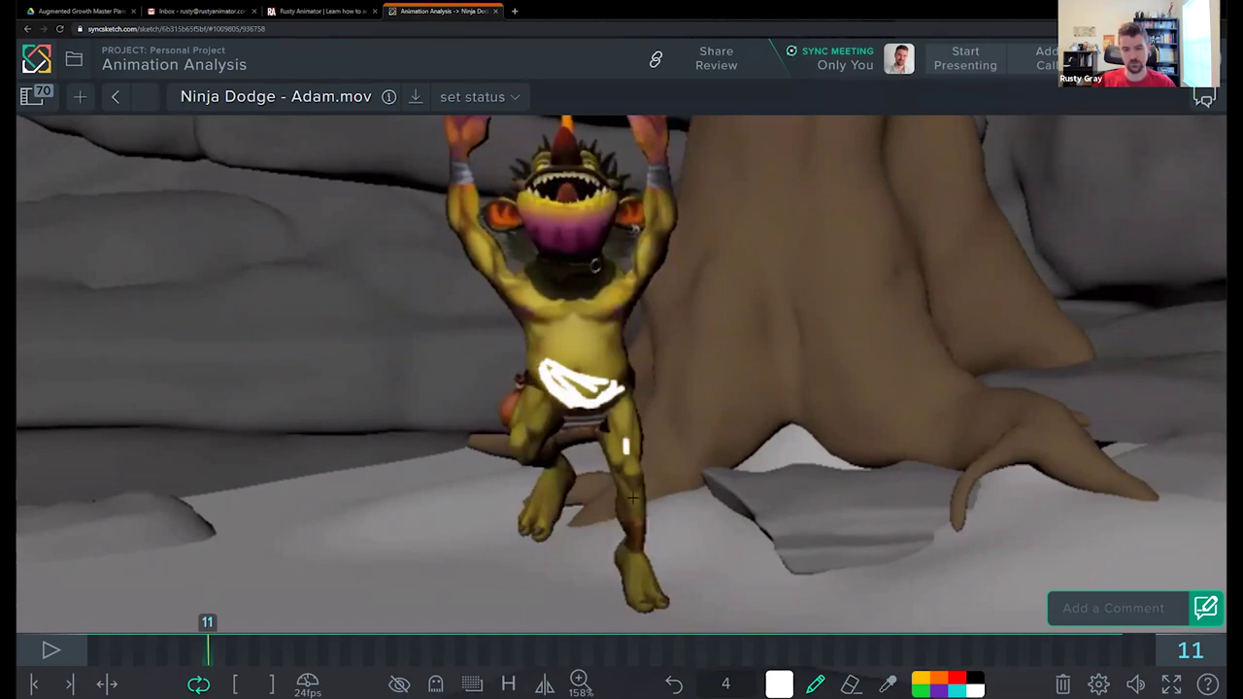
drag(637, 565, 620, 432)
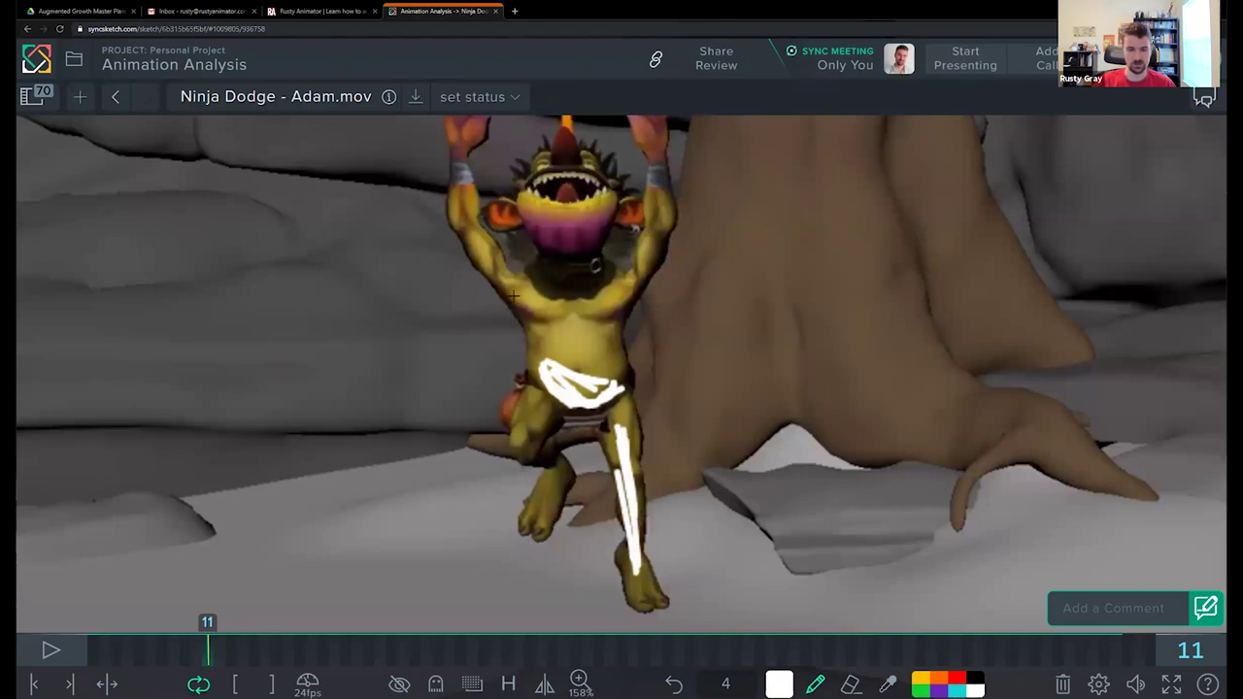
mouse_move(687, 425)
mouse_down()
mouse_move(662, 373)
mouse_move(691, 369)
mouse_up()
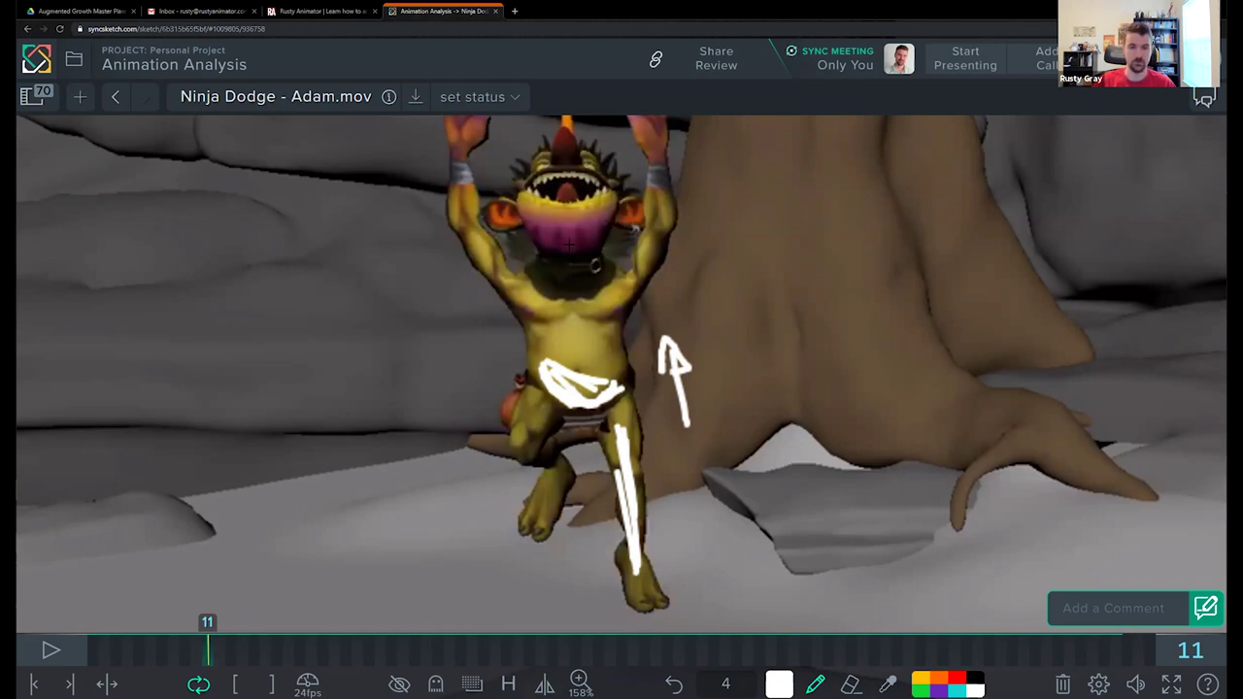
Step: Outline the goblin's ribcage in white, tilted the opposite way to the pelvis
mouse_move(544, 279)
mouse_down()
mouse_move(605, 253)
mouse_move(538, 297)
mouse_move(533, 321)
mouse_move(573, 338)
mouse_move(606, 305)
mouse_move(614, 269)
mouse_up()
drag(656, 202, 635, 356)
drag(487, 194, 575, 236)
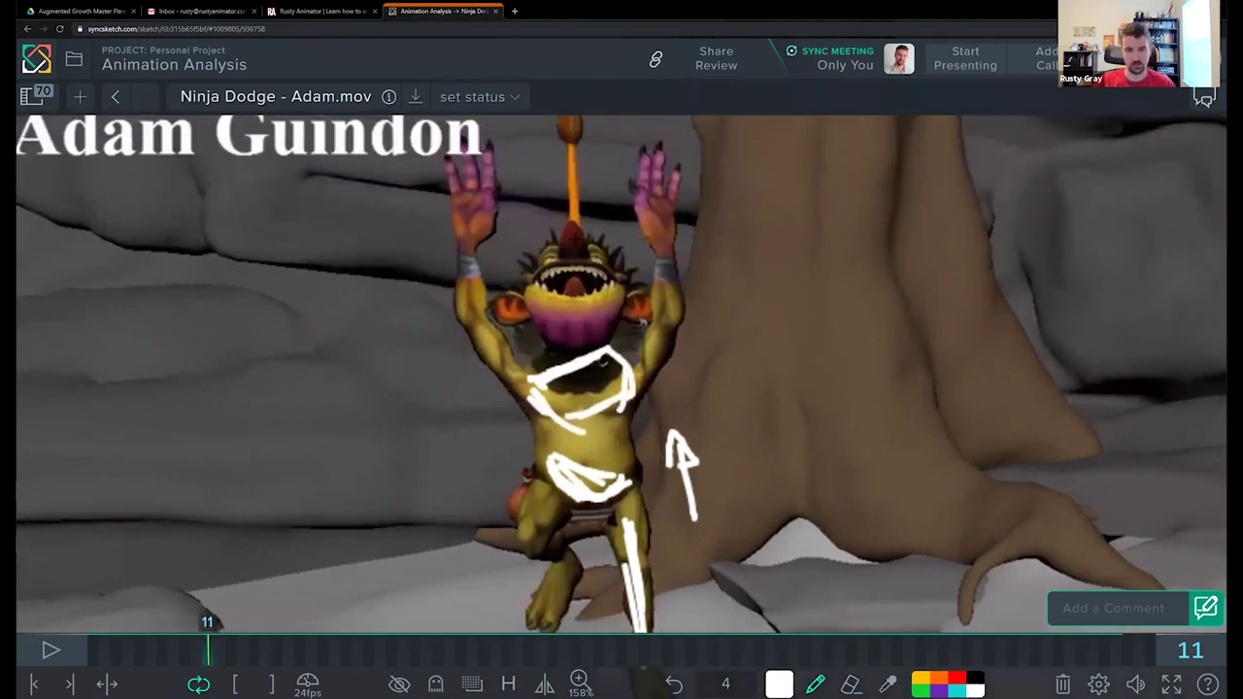
drag(587, 446, 577, 392)
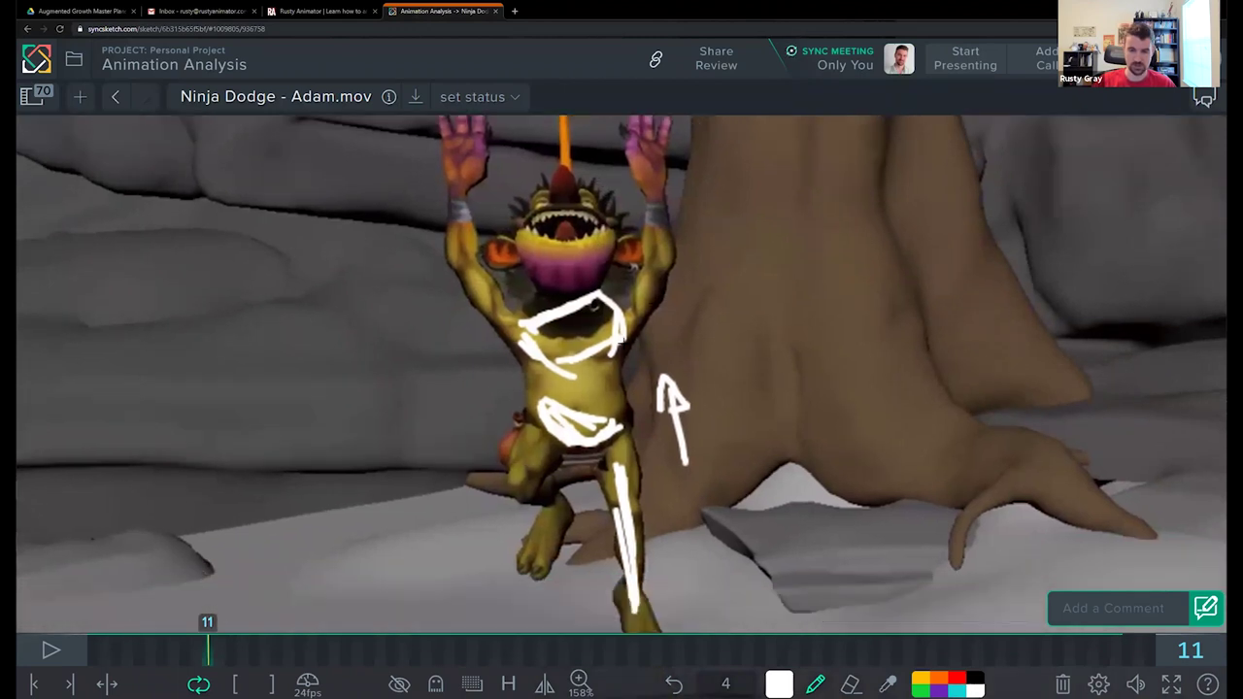
Step: Connect the ribcage to the pelvis with curved side lines and draw lines along both raised arms
drag(620, 337, 614, 423)
mouse_move(534, 354)
mouse_down()
mouse_move(540, 403)
mouse_move(544, 371)
mouse_up()
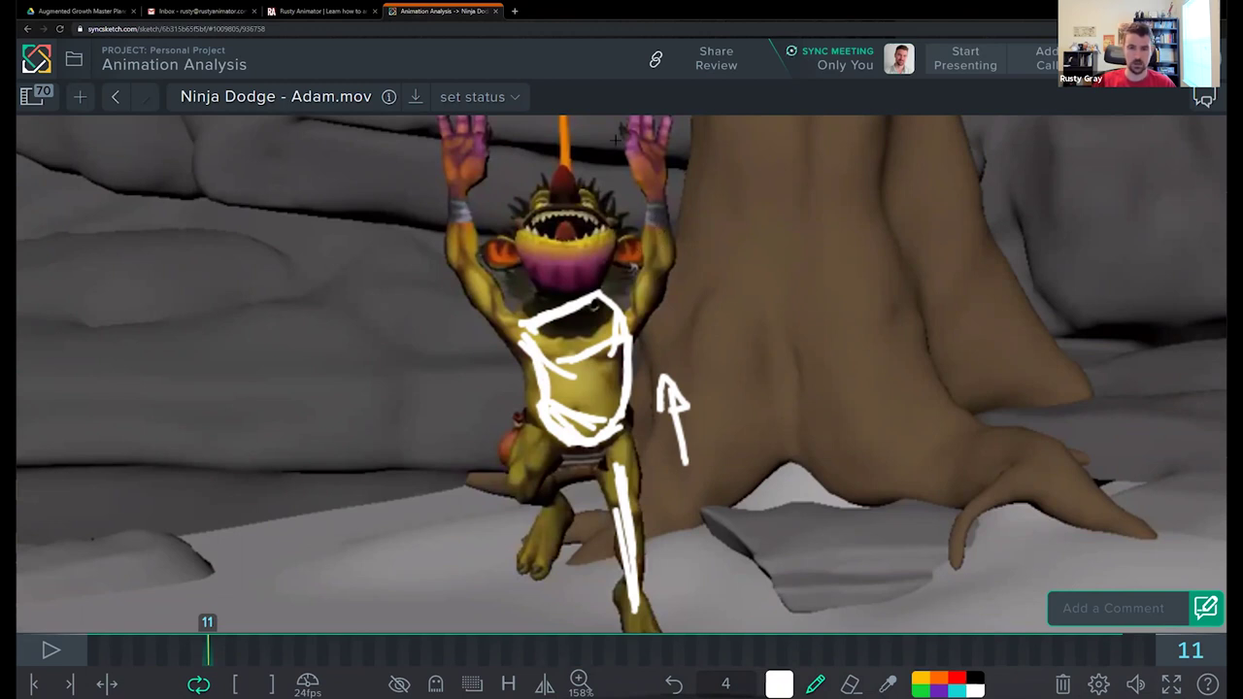
mouse_move(615, 139)
mouse_down()
mouse_move(636, 286)
mouse_move(626, 294)
mouse_up()
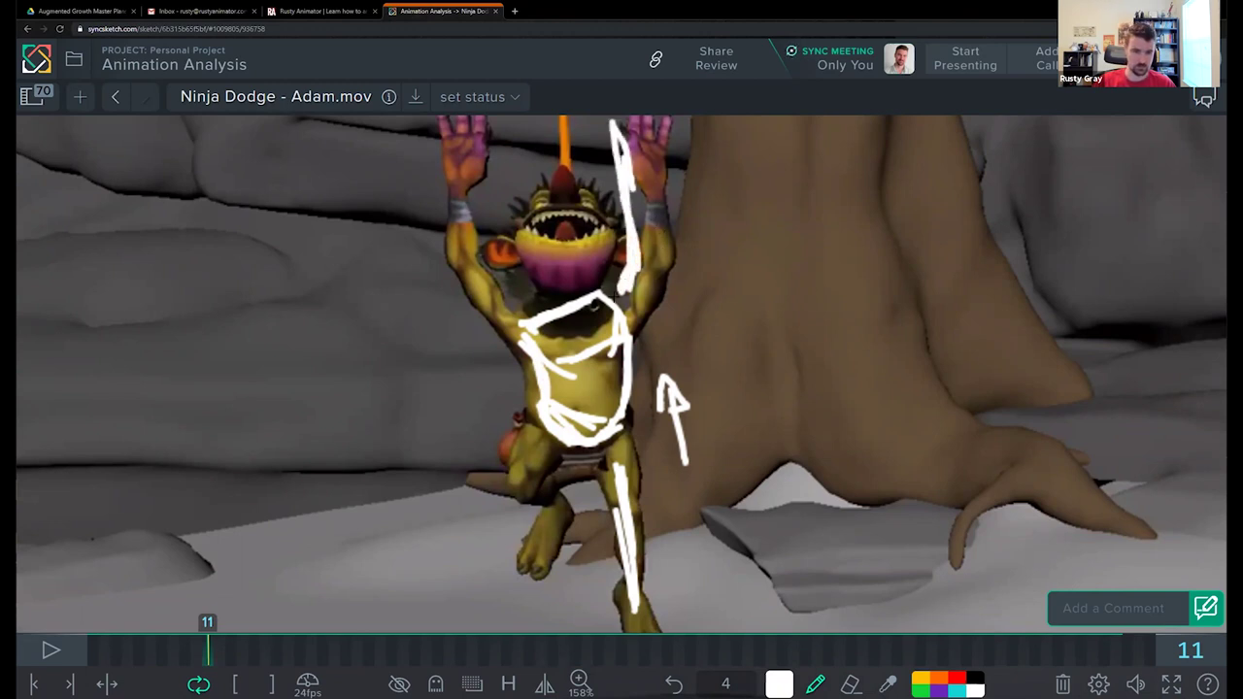
mouse_move(457, 187)
mouse_down()
mouse_move(494, 309)
mouse_move(524, 340)
mouse_move(517, 330)
mouse_up()
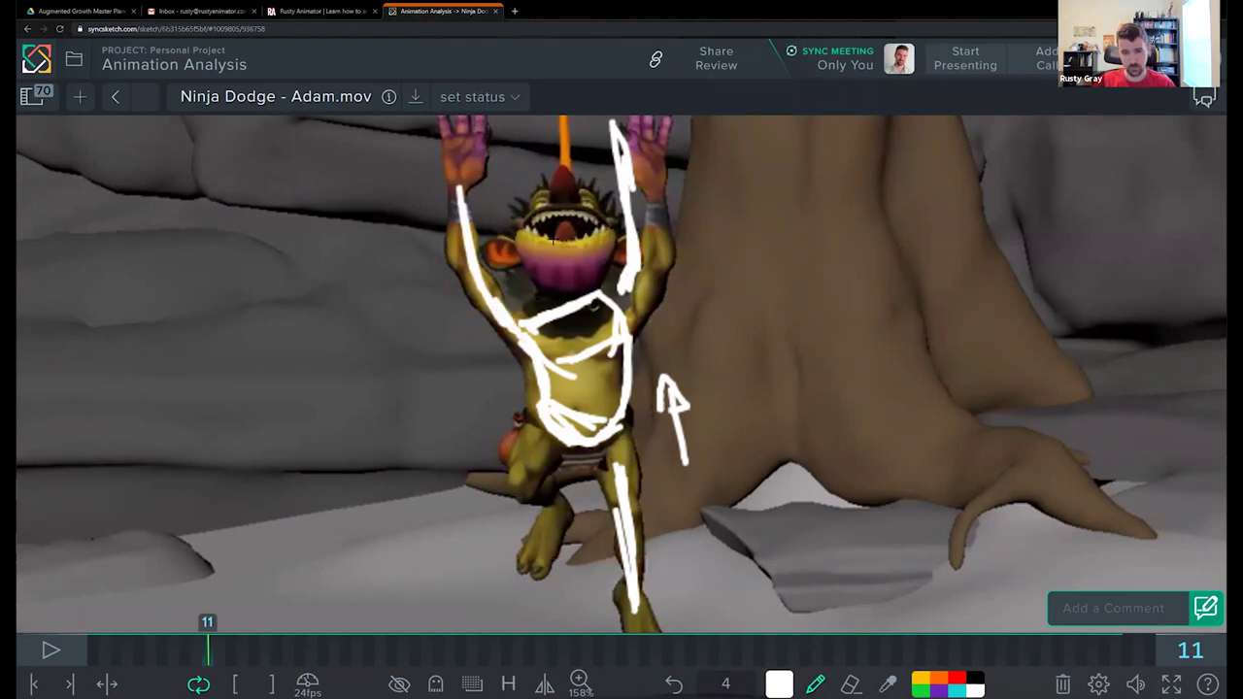
mouse_move(554, 246)
mouse_down()
mouse_move(559, 294)
mouse_move(548, 195)
mouse_move(561, 277)
mouse_up()
key(e)
key(p)
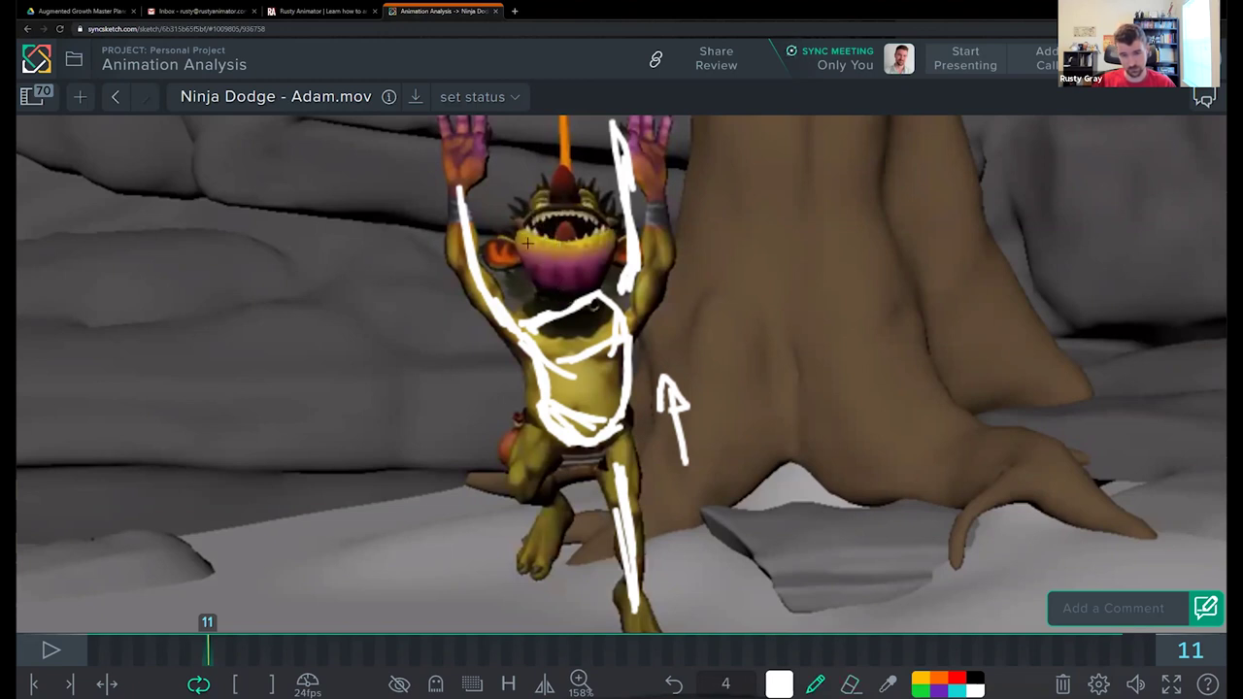
mouse_move(499, 212)
mouse_down()
mouse_move(549, 272)
mouse_move(501, 195)
mouse_up()
key(e)
key(p)
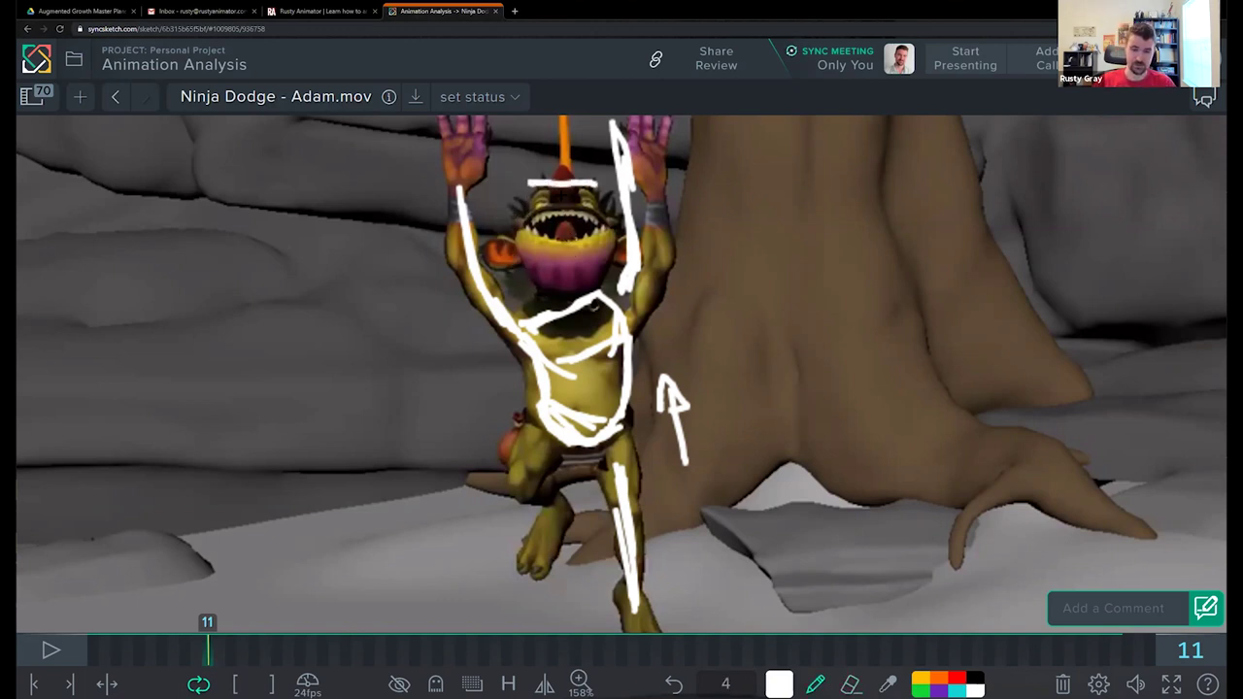
key(e)
key(p)
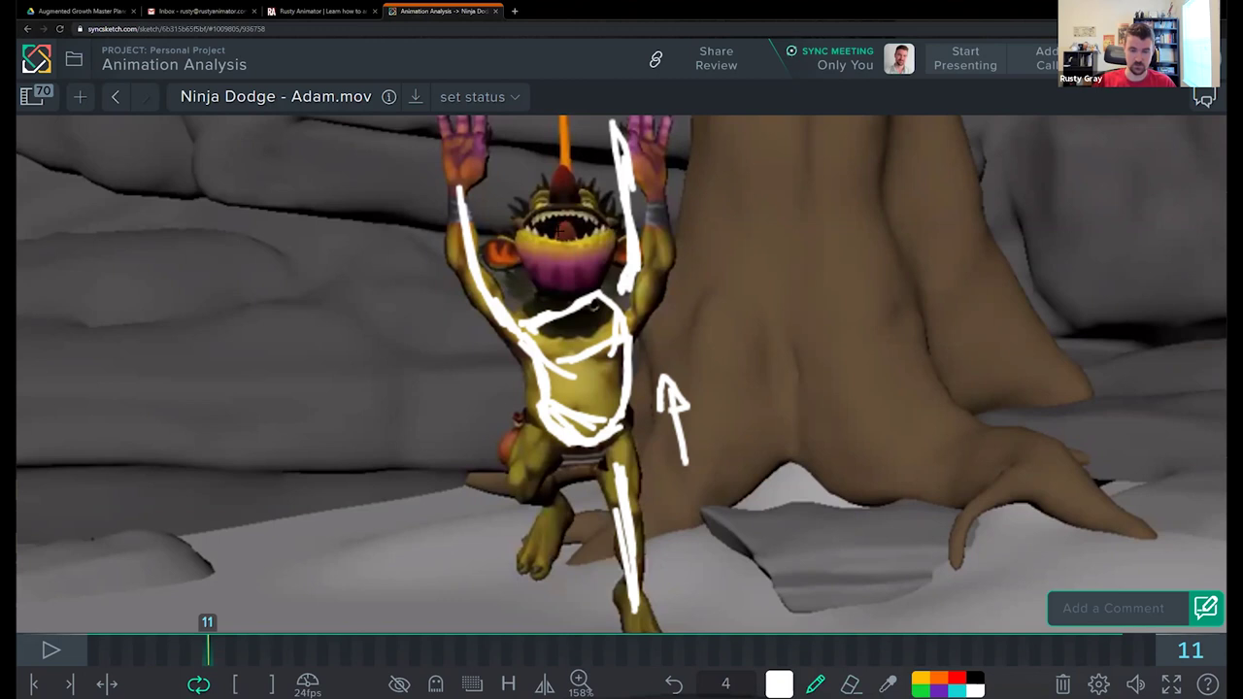
Step: Sketch a circle around the goblin's head and add three short horizontal marks on the tree trunk beside the body
mouse_move(535, 214)
mouse_down()
mouse_move(574, 208)
mouse_move(546, 233)
mouse_move(544, 267)
mouse_move(529, 252)
mouse_move(571, 259)
mouse_up()
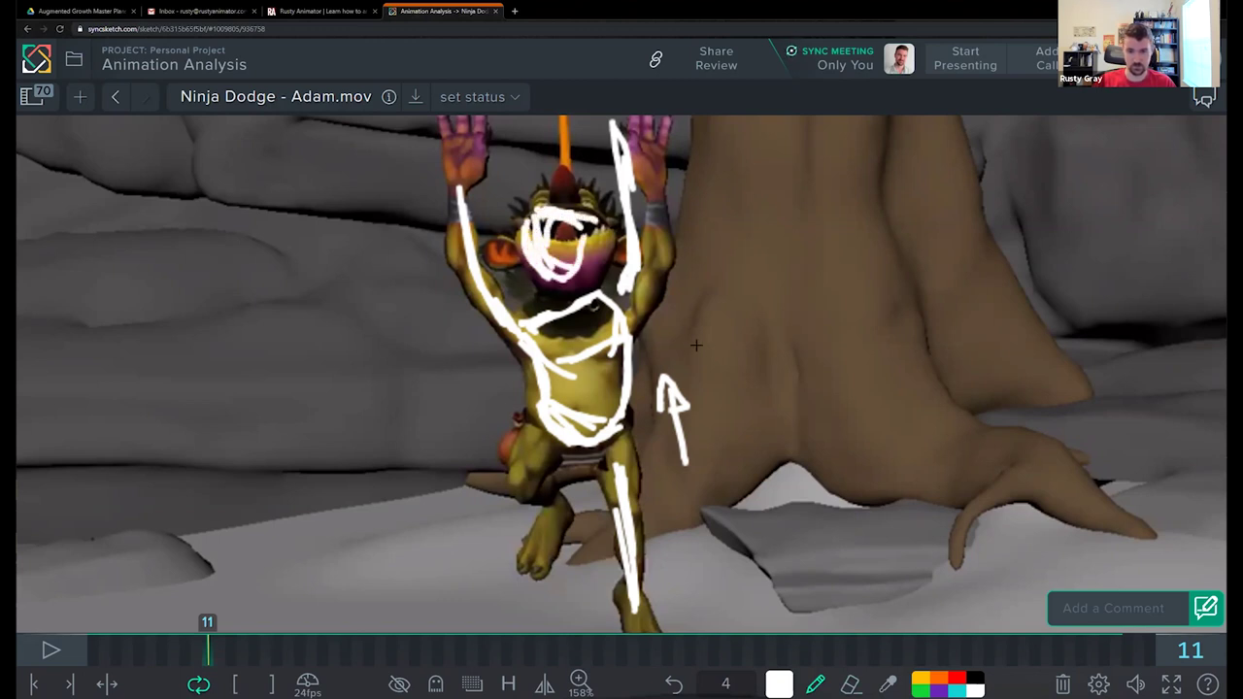
drag(686, 340, 712, 340)
drag(724, 442, 736, 442)
drag(713, 265, 735, 263)
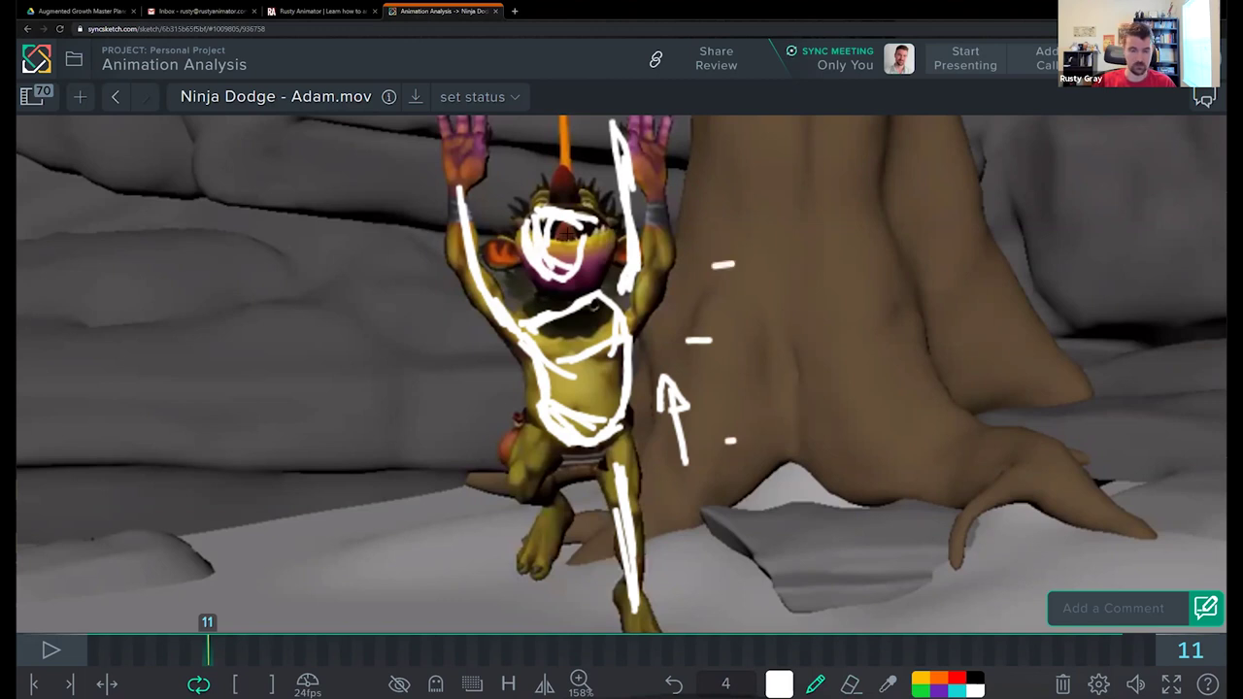
mouse_move(579, 221)
mouse_down()
mouse_move(597, 247)
mouse_move(564, 287)
mouse_move(522, 234)
mouse_move(559, 202)
mouse_move(594, 229)
mouse_move(594, 280)
mouse_up()
scroll(630, 282, down, 3)
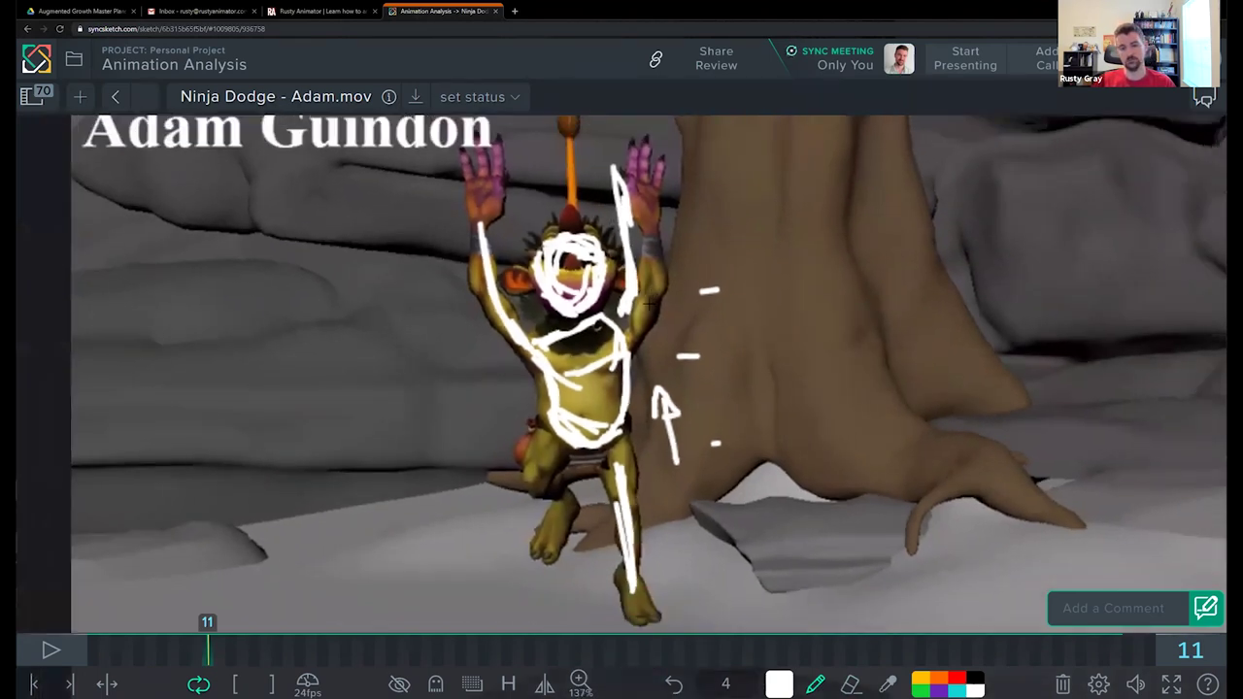
scroll(652, 295, up, 3)
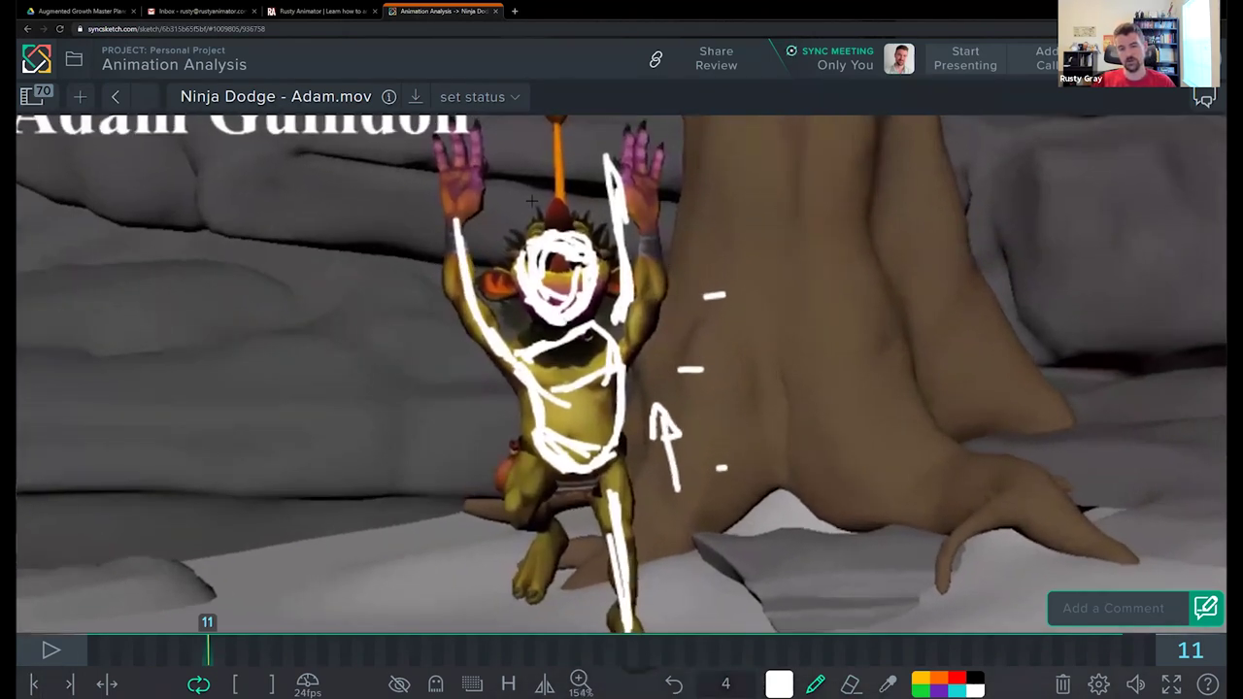
drag(509, 221, 561, 204)
key(ctrl+z)
Step: Shade the ribcage sketch in white and draw an arrow beside the goblin's chest pointing away from the tree
scroll(522, 264, up, 5)
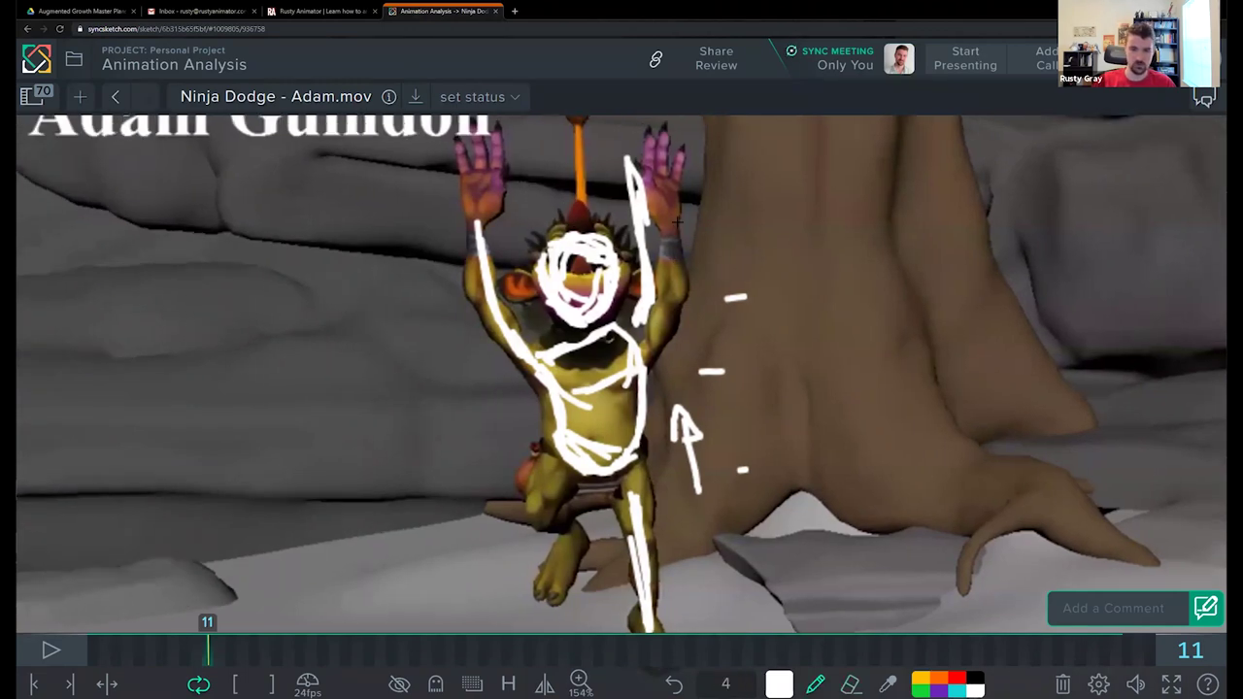
drag(590, 263, 589, 190)
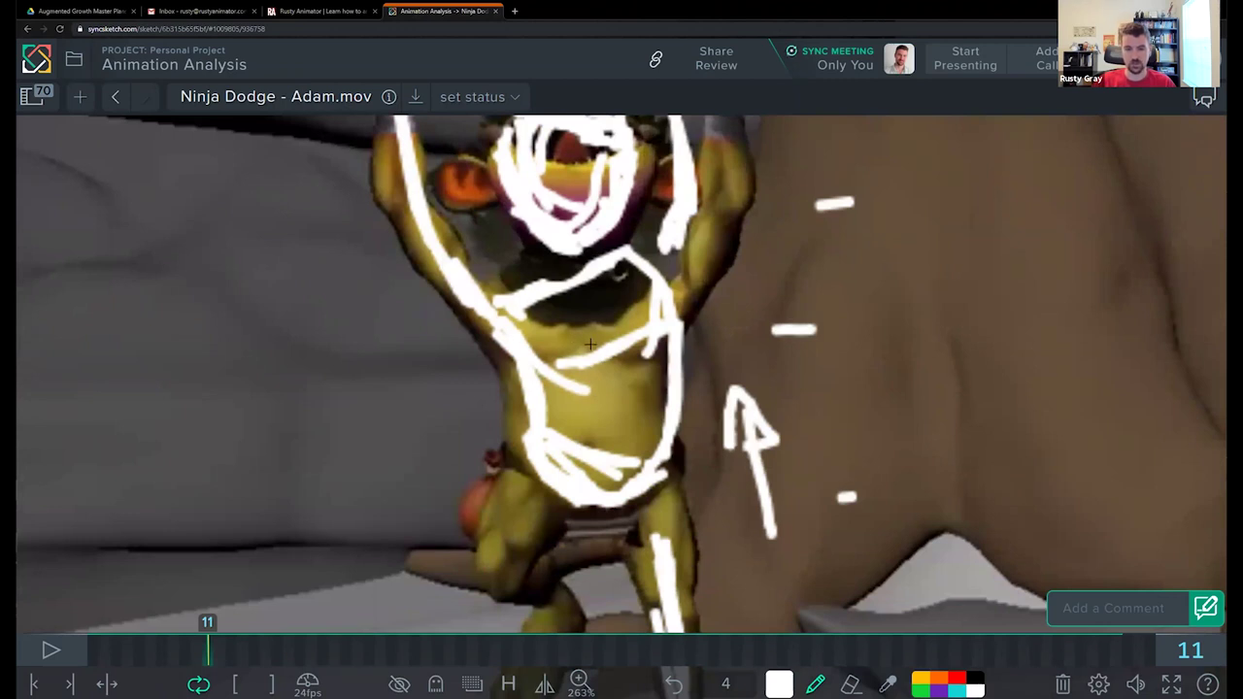
mouse_move(616, 301)
mouse_down()
mouse_move(627, 362)
mouse_move(663, 374)
mouse_move(544, 371)
mouse_move(558, 377)
mouse_up()
mouse_move(446, 388)
mouse_down()
mouse_move(318, 354)
mouse_move(342, 384)
mouse_move(352, 369)
mouse_up()
mouse_move(529, 309)
mouse_down()
mouse_move(586, 304)
mouse_move(583, 282)
mouse_move(649, 287)
mouse_move(632, 277)
mouse_move(657, 332)
mouse_move(656, 388)
mouse_move(632, 379)
mouse_move(670, 362)
mouse_up()
drag(596, 464, 587, 395)
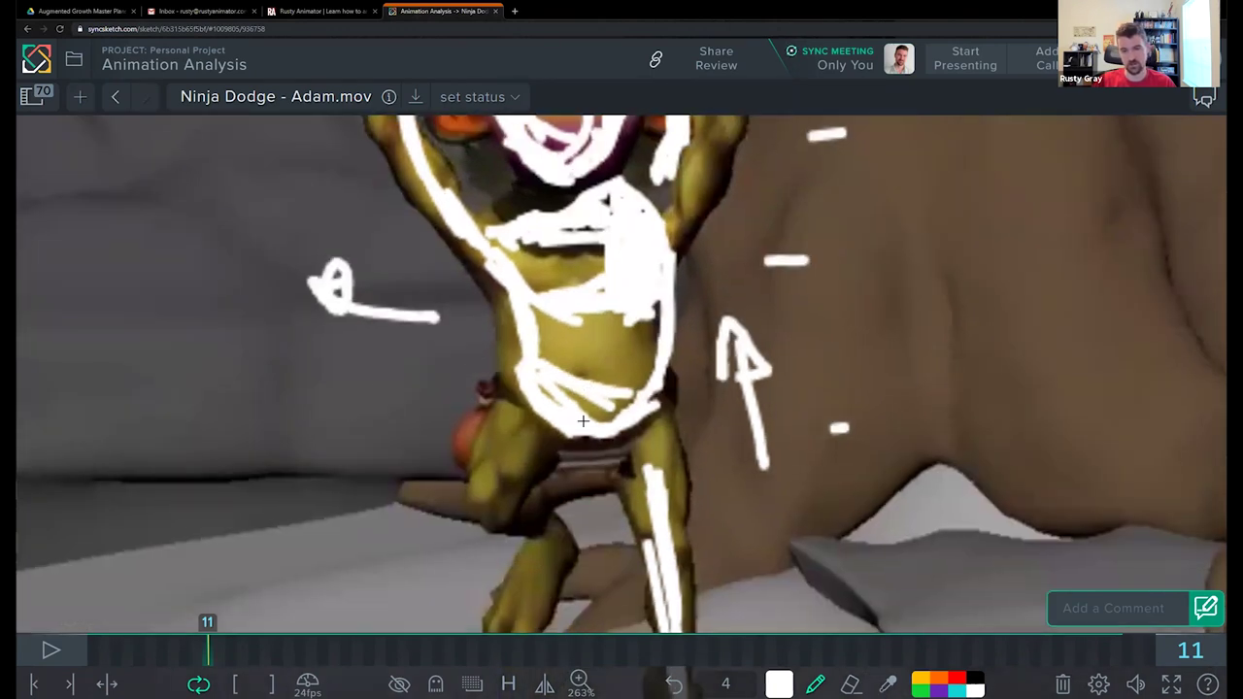
Step: Thicken the pelvis strokes, then erase the arrow beside the chest and the shading inside the ribcage
drag(533, 396, 650, 417)
key(e)
mouse_move(438, 317)
mouse_down()
mouse_move(315, 265)
mouse_move(335, 260)
mouse_up()
mouse_move(624, 257)
mouse_down()
mouse_move(656, 283)
mouse_move(585, 297)
mouse_move(577, 286)
mouse_up()
Step: Redraw both sides of the goblin's torso in white from the ribcage down to the pelvis
key(p)
mouse_move(499, 251)
mouse_down()
mouse_move(518, 320)
mouse_move(512, 350)
mouse_up()
mouse_move(671, 308)
mouse_down()
mouse_move(660, 296)
mouse_move(659, 311)
mouse_up()
mouse_move(504, 255)
mouse_down()
mouse_move(519, 291)
mouse_move(517, 275)
mouse_up()
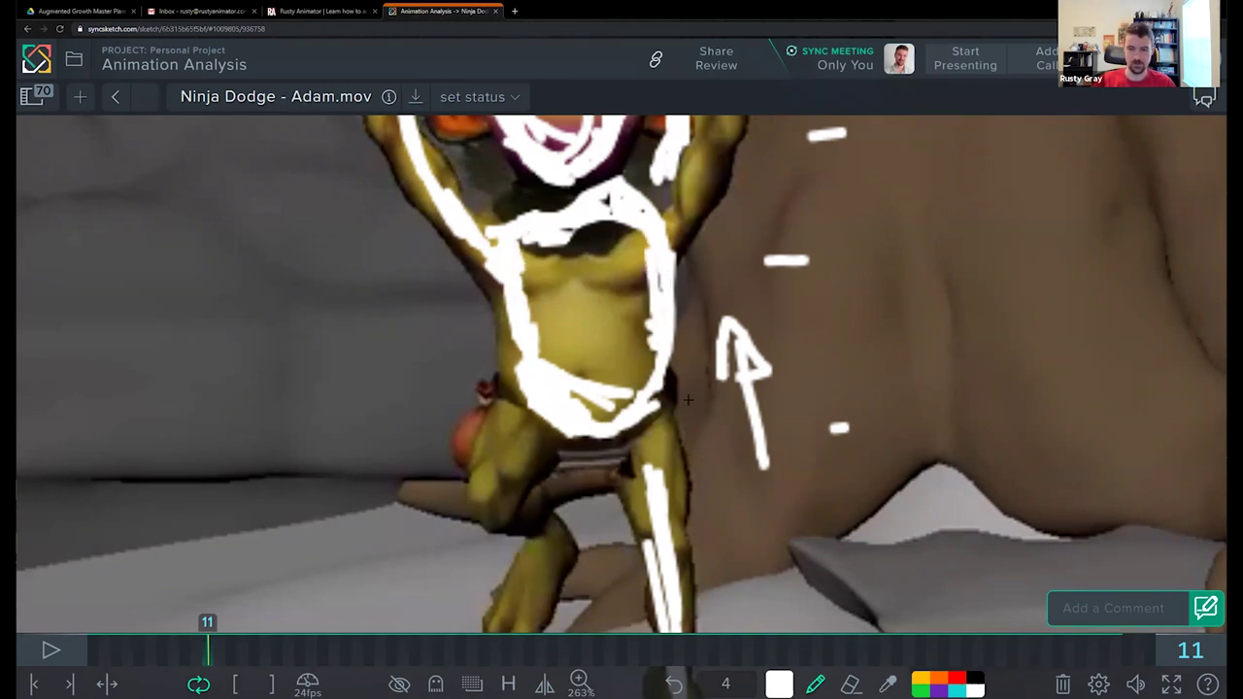
Step: Replace the upward arrow and lowest trunk mark with a downward arrow at the hip, and fill in the pelvis on that side
mouse_move(702, 385)
mouse_down()
mouse_move(690, 435)
mouse_move(653, 453)
mouse_move(690, 464)
mouse_up()
key(e)
drag(739, 321, 763, 466)
drag(768, 367, 842, 430)
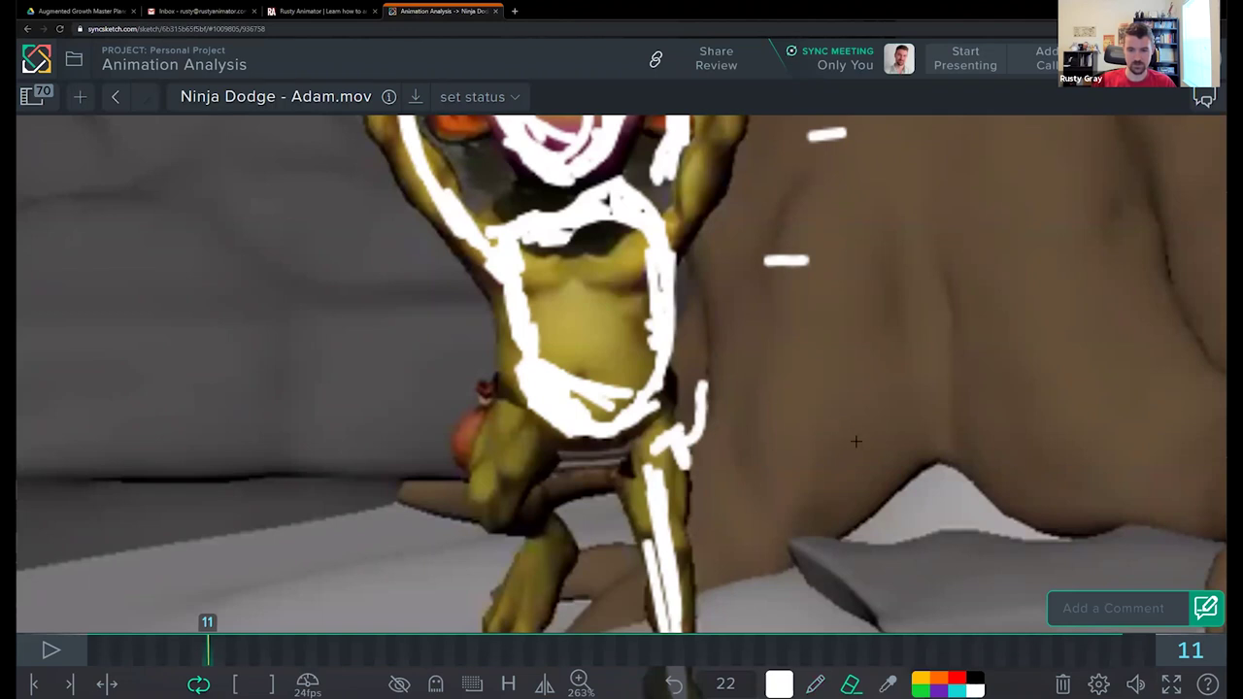
key(p)
mouse_move(614, 440)
mouse_down()
mouse_move(660, 387)
mouse_move(636, 431)
mouse_up()
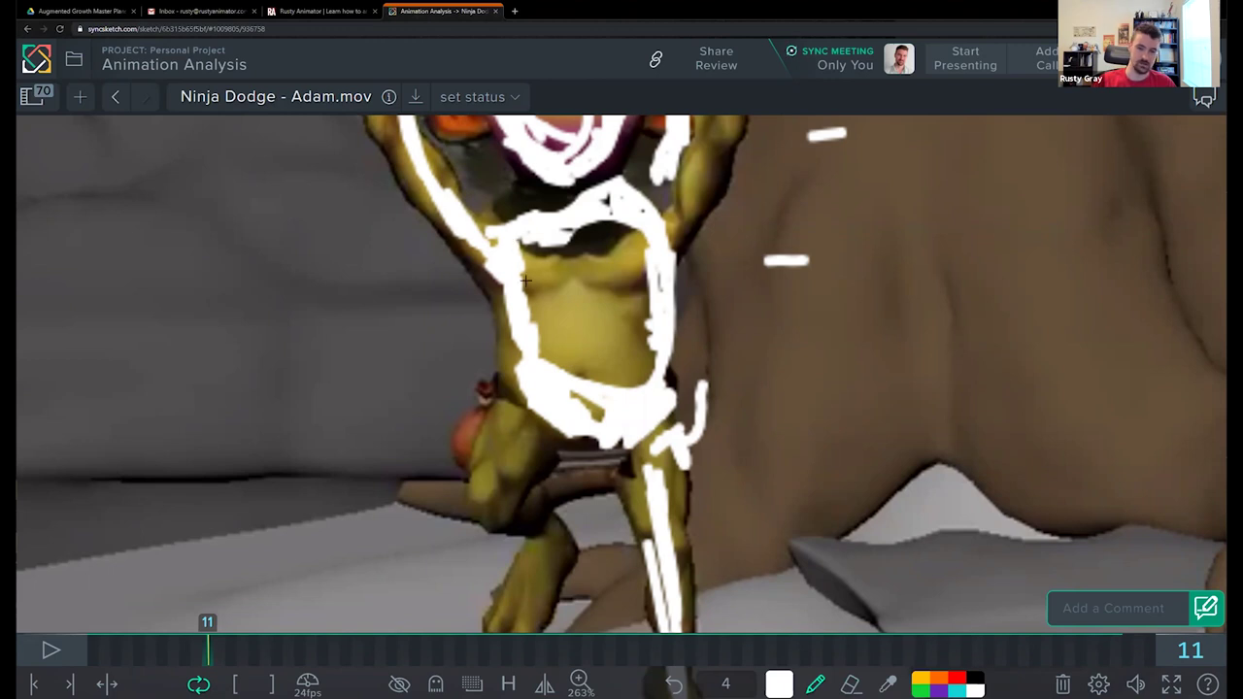
Step: Draw the ribcage's lower edge across the torso and an arrow from the shoulder toward the tree trunk
mouse_move(525, 280)
mouse_down()
mouse_move(542, 303)
mouse_move(572, 302)
mouse_up()
mouse_move(533, 255)
mouse_down()
mouse_move(564, 296)
mouse_move(609, 220)
mouse_move(589, 213)
mouse_up()
mouse_move(678, 291)
mouse_down()
mouse_move(574, 306)
mouse_move(725, 307)
mouse_up()
scroll(643, 363, down, 3)
mouse_move(696, 290)
mouse_down()
mouse_move(717, 285)
mouse_move(724, 316)
mouse_up()
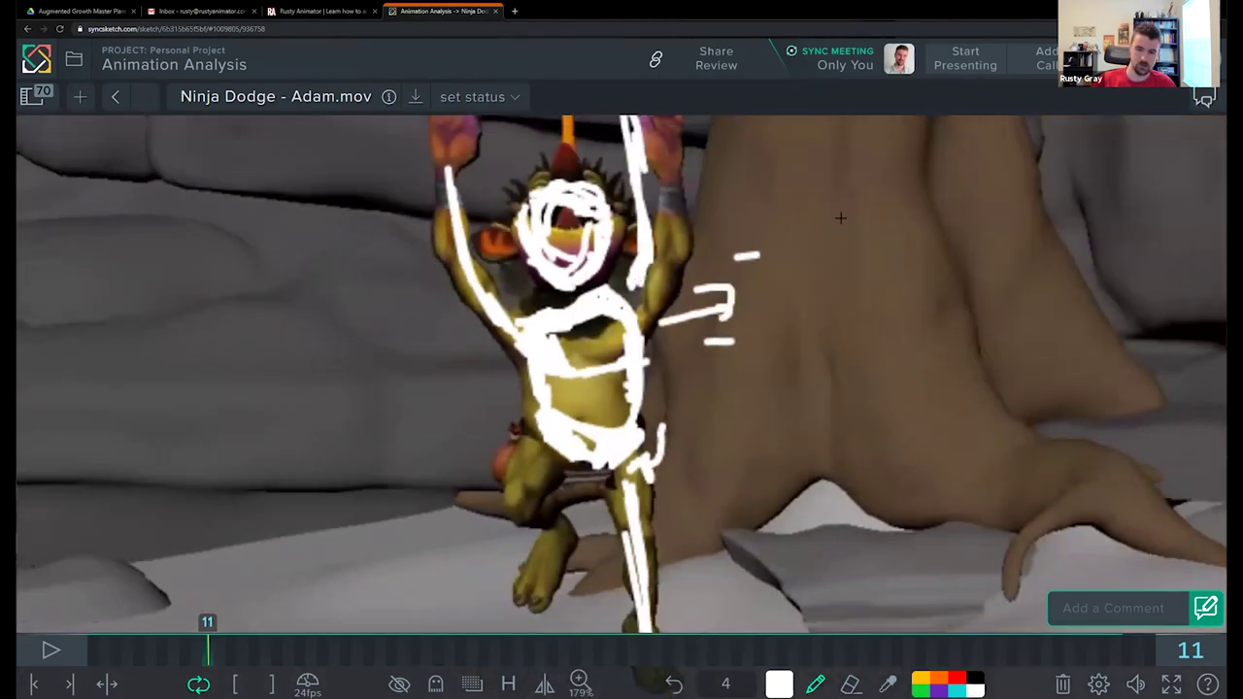
scroll(830, 317, down, 2)
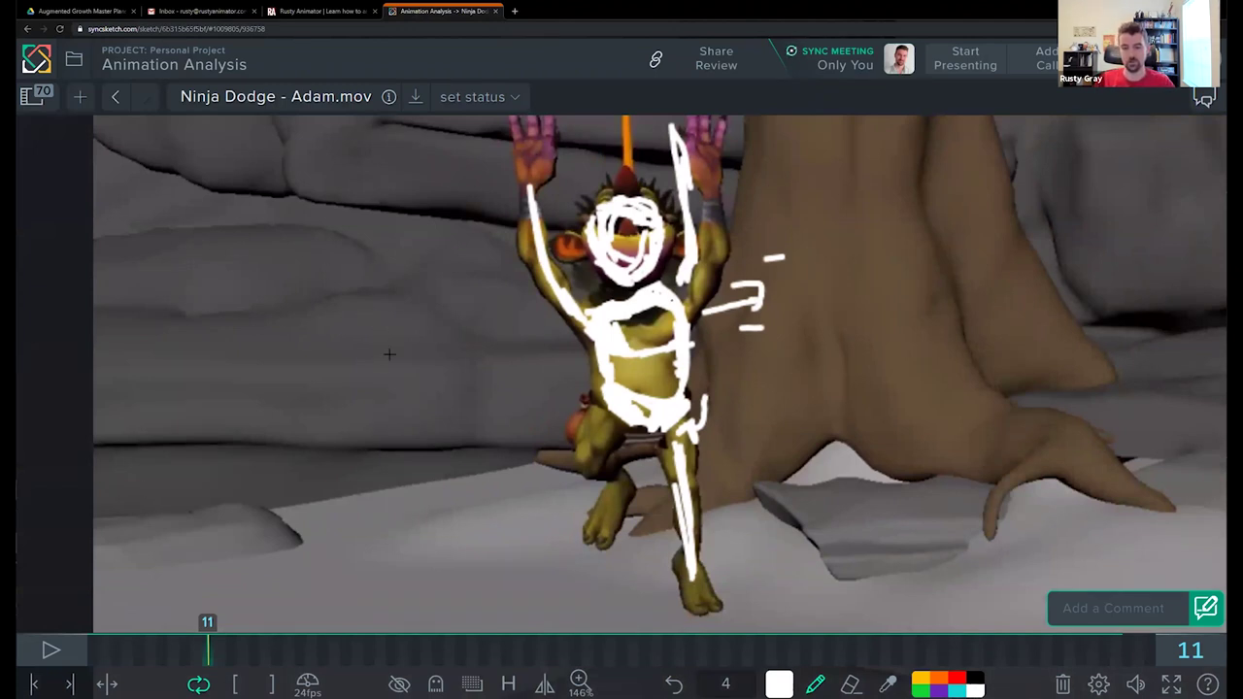
Step: Step forward frame by frame to frame 18 to examine how the goblin drops into its crouch
drag(667, 353, 562, 328)
scroll(552, 361, down, 3)
key(Right)
key(Right)
key(Right)
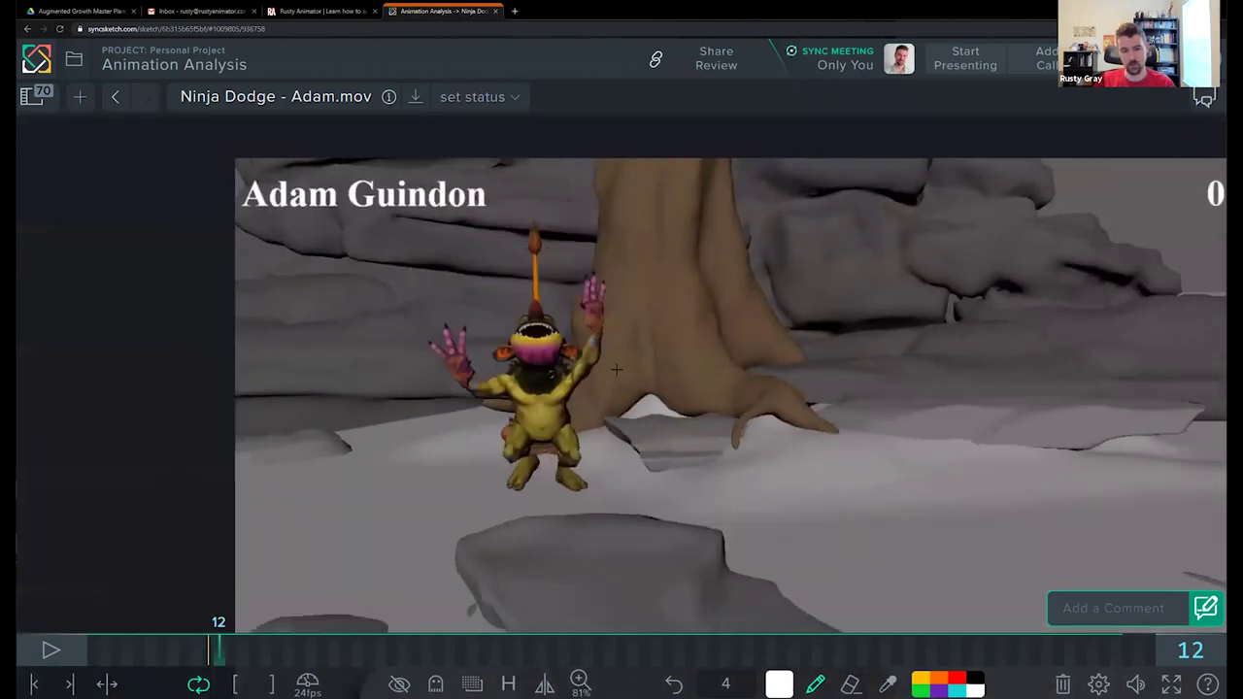
key(Right)
key(Right)
key(Right)
key(Left)
key(Right)
key(Right)
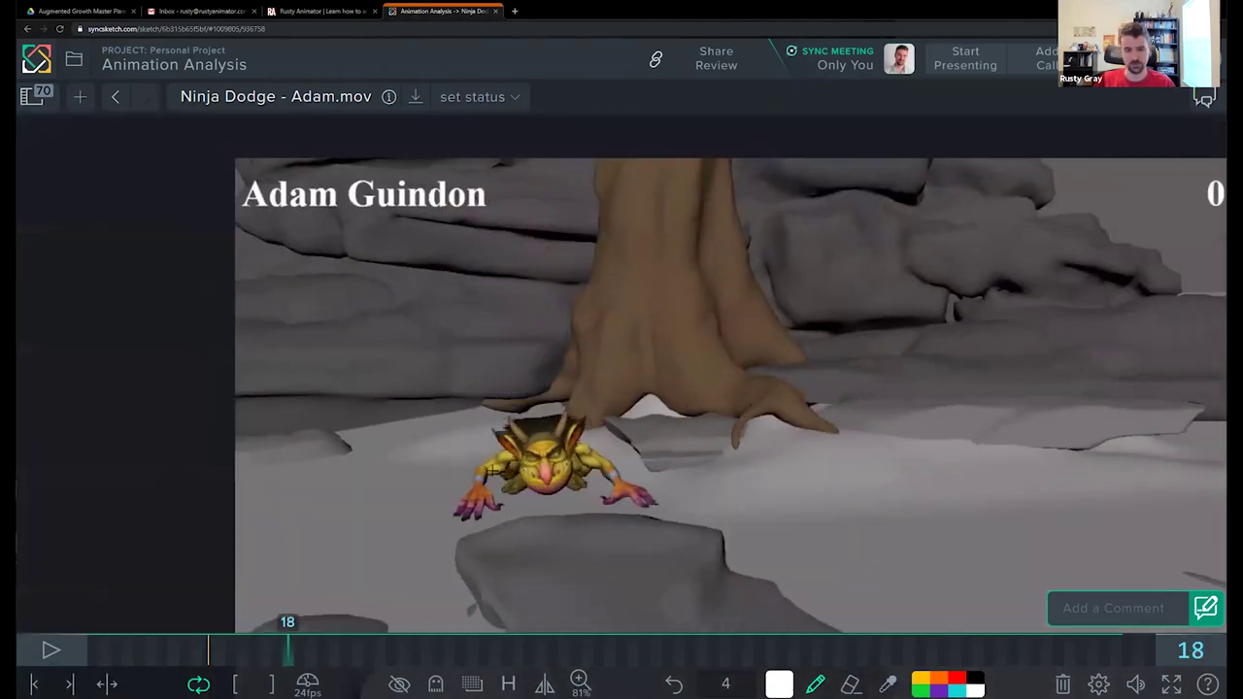
key(Left)
key(Right)
Step: Try several tilted lines across the goblin's forehead on frame 18, undoing each one
scroll(482, 467, up, 5)
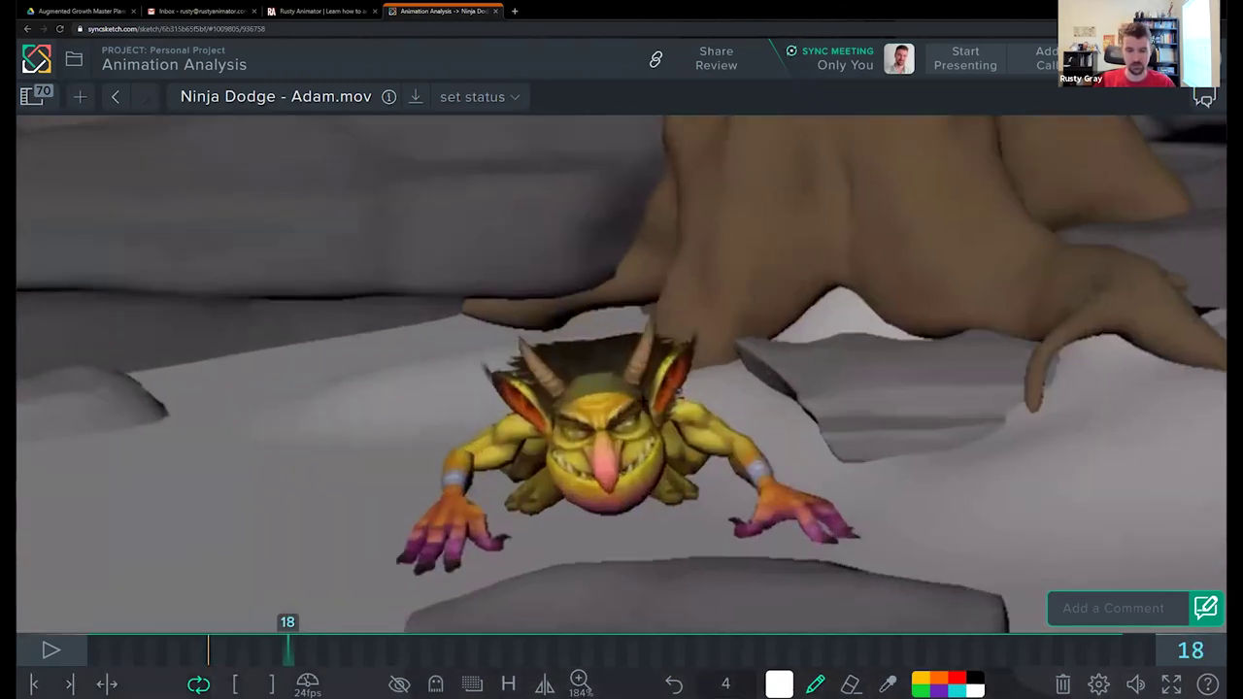
drag(544, 426, 633, 392)
drag(543, 387, 631, 402)
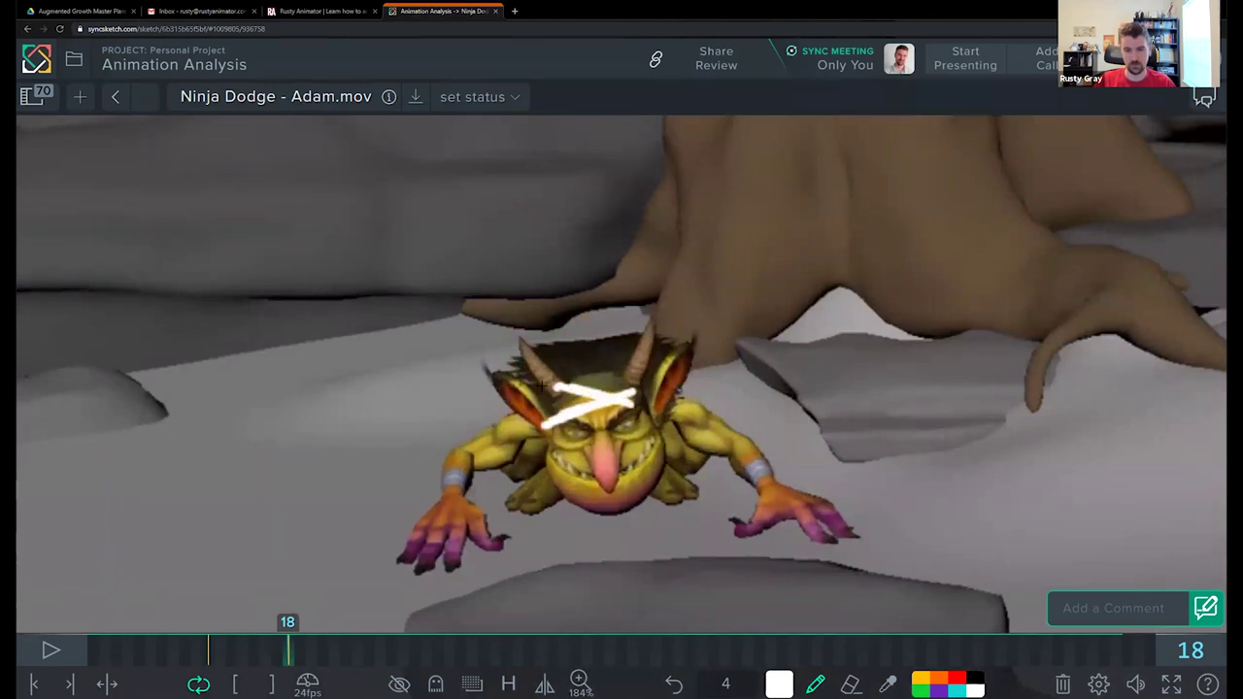
key(ctrl+z)
drag(561, 379, 634, 400)
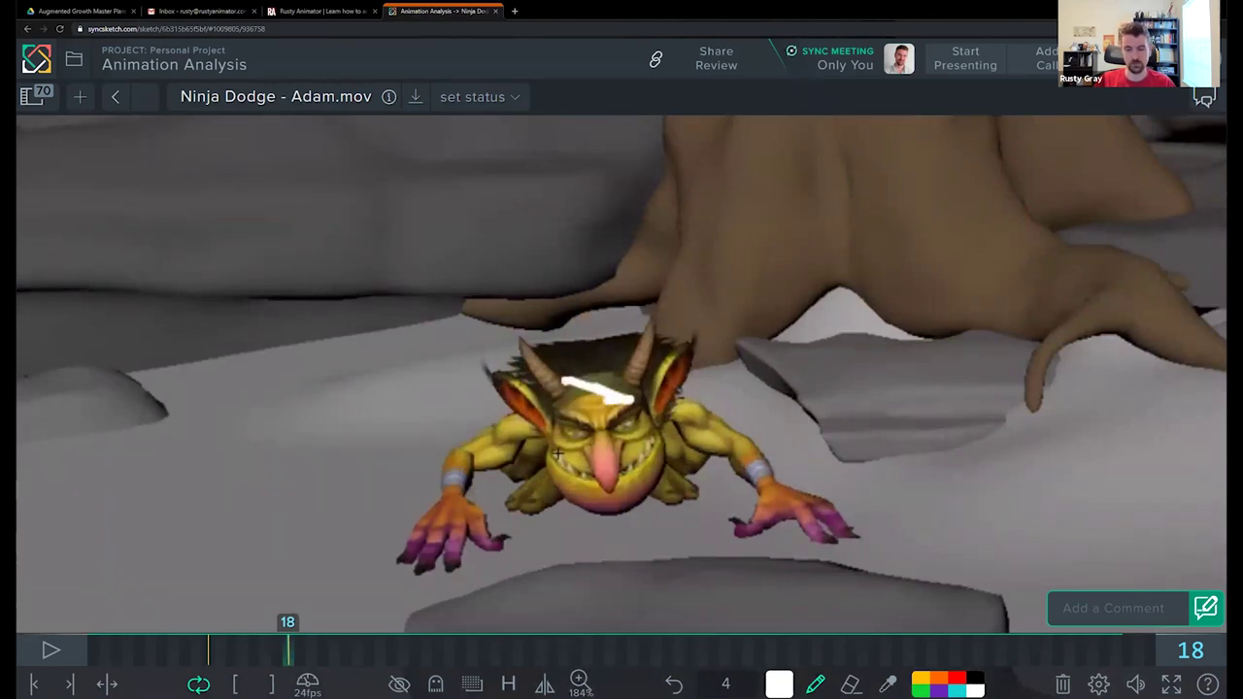
key(ctrl+z)
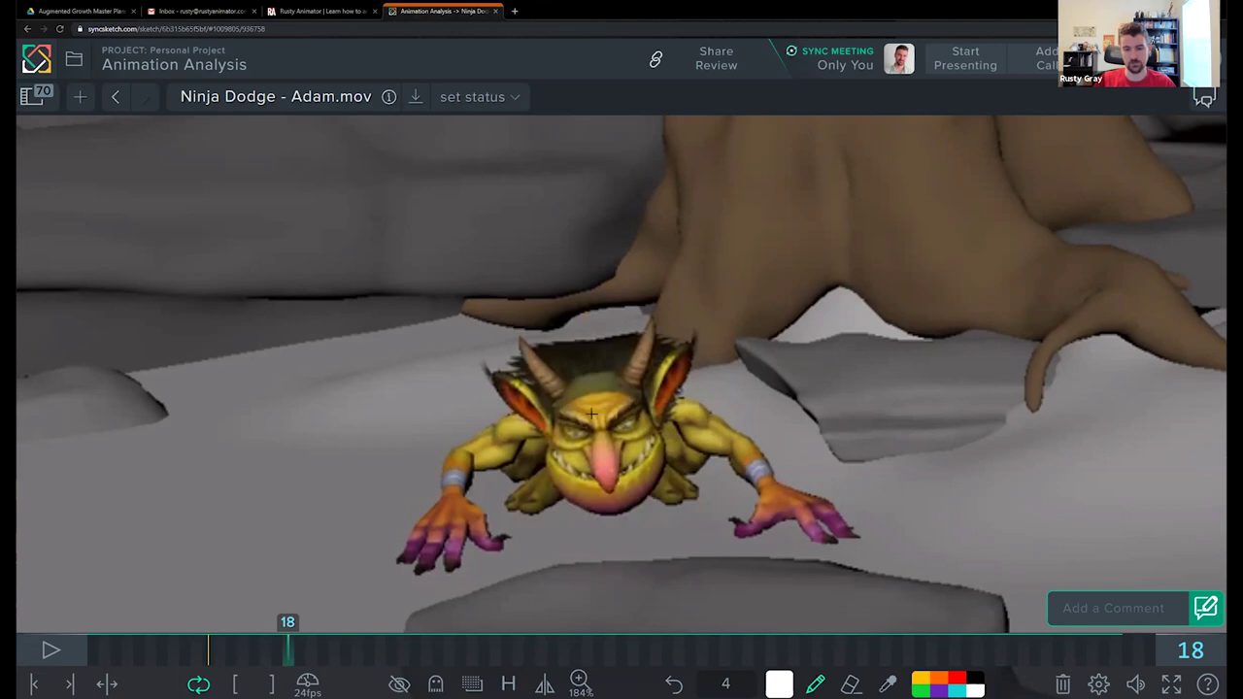
drag(639, 393, 544, 425)
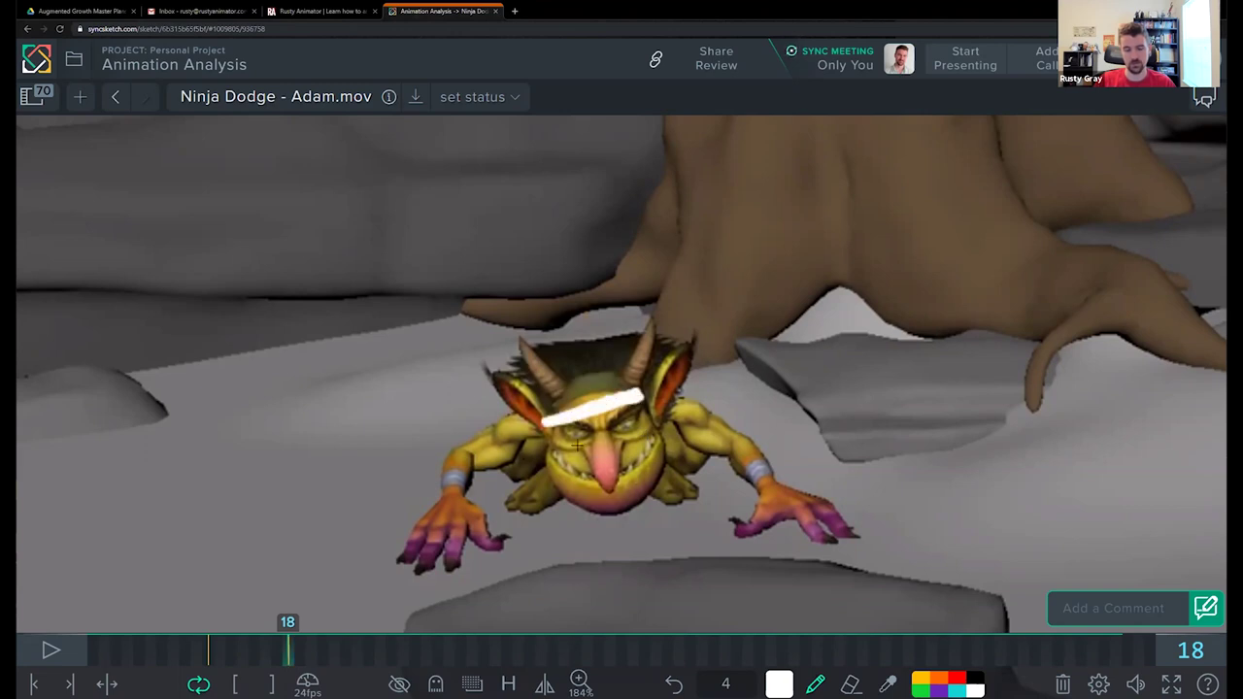
key(ctrl+z)
Step: Sketch lines along both arms and across the goblin's face on frame 18, then clear the frame's drawings
mouse_move(645, 398)
mouse_down()
mouse_move(519, 439)
mouse_move(439, 540)
mouse_up()
mouse_move(638, 429)
mouse_down()
mouse_move(782, 486)
mouse_move(757, 511)
mouse_up()
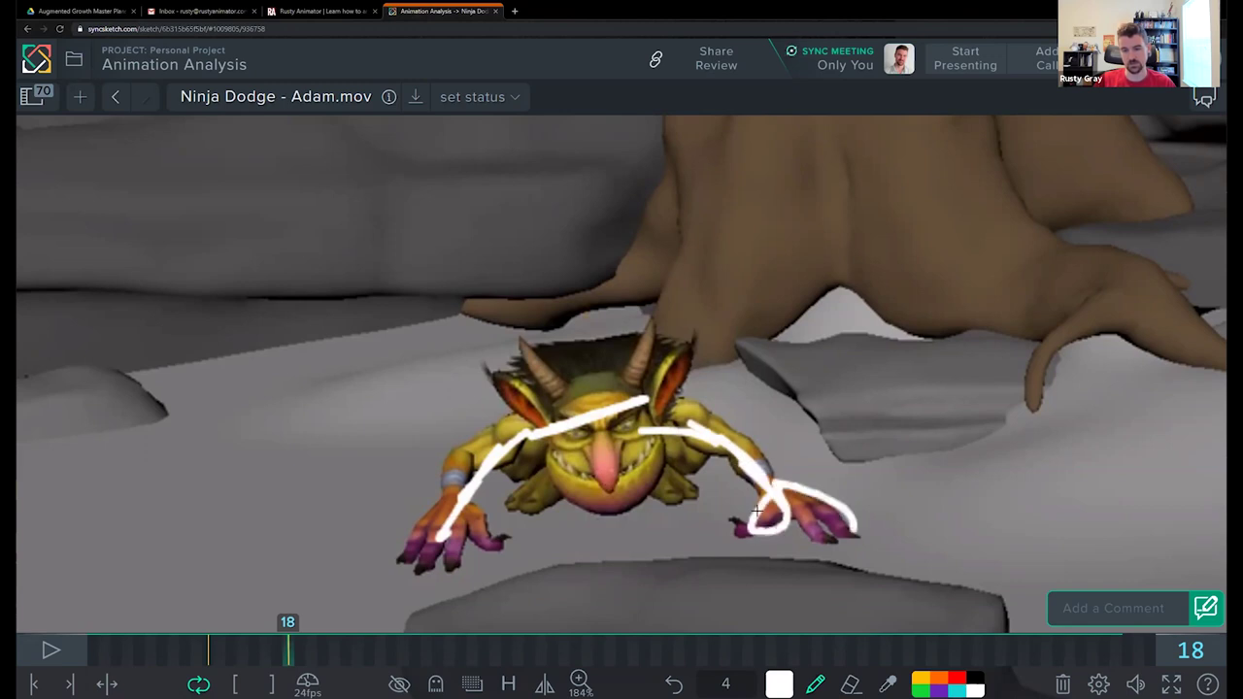
mouse_move(558, 381)
mouse_down()
mouse_move(647, 396)
mouse_move(578, 408)
mouse_move(568, 476)
mouse_move(646, 412)
mouse_up()
drag(579, 464, 646, 459)
key(Delete)
Step: Outline the goblin's tilted head on frame 22, clear it, then try and undo a stroke over the head
key(Right)
key(Right)
key(Right)
key(Right)
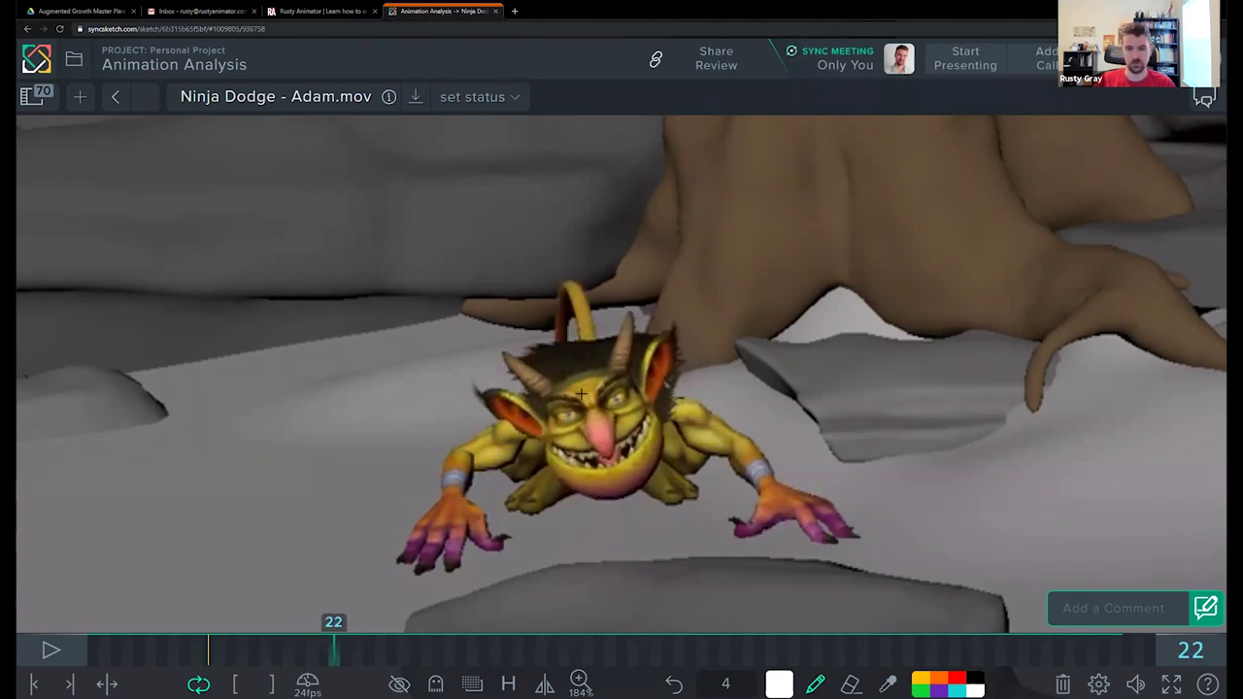
mouse_move(586, 368)
mouse_down()
mouse_move(600, 370)
mouse_move(661, 464)
mouse_move(639, 477)
mouse_up()
drag(628, 410, 659, 459)
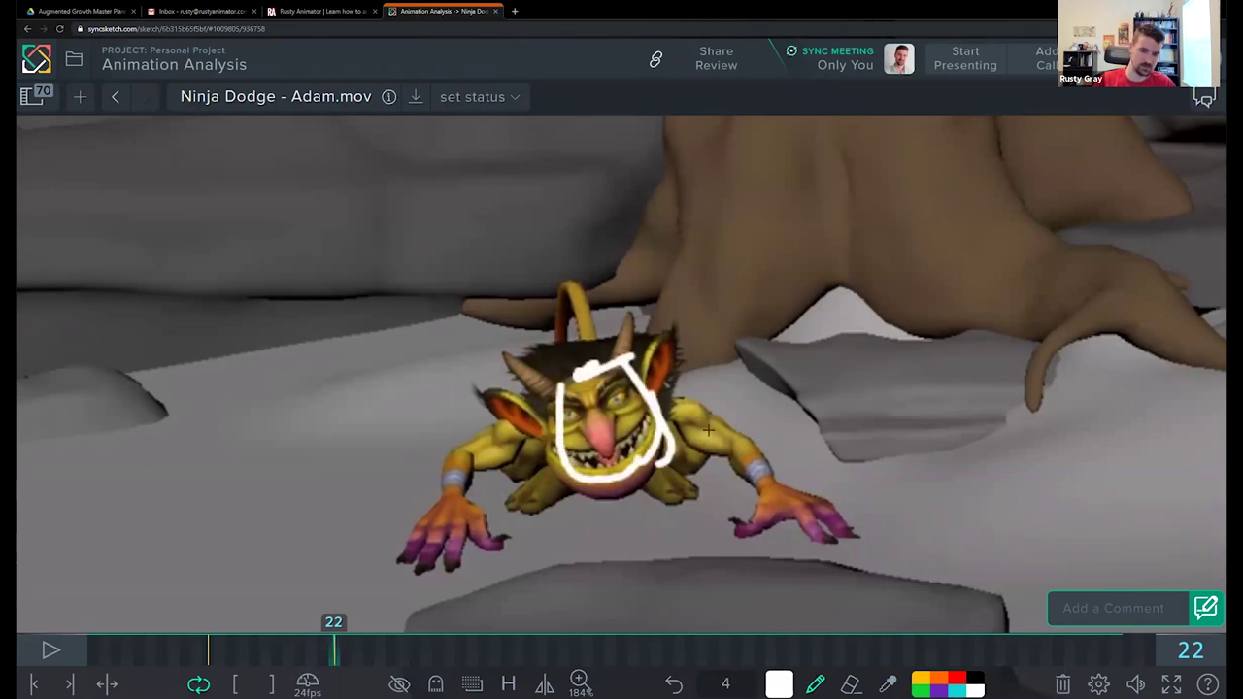
key(Delete)
drag(590, 336, 590, 429)
key(ctrl+z)
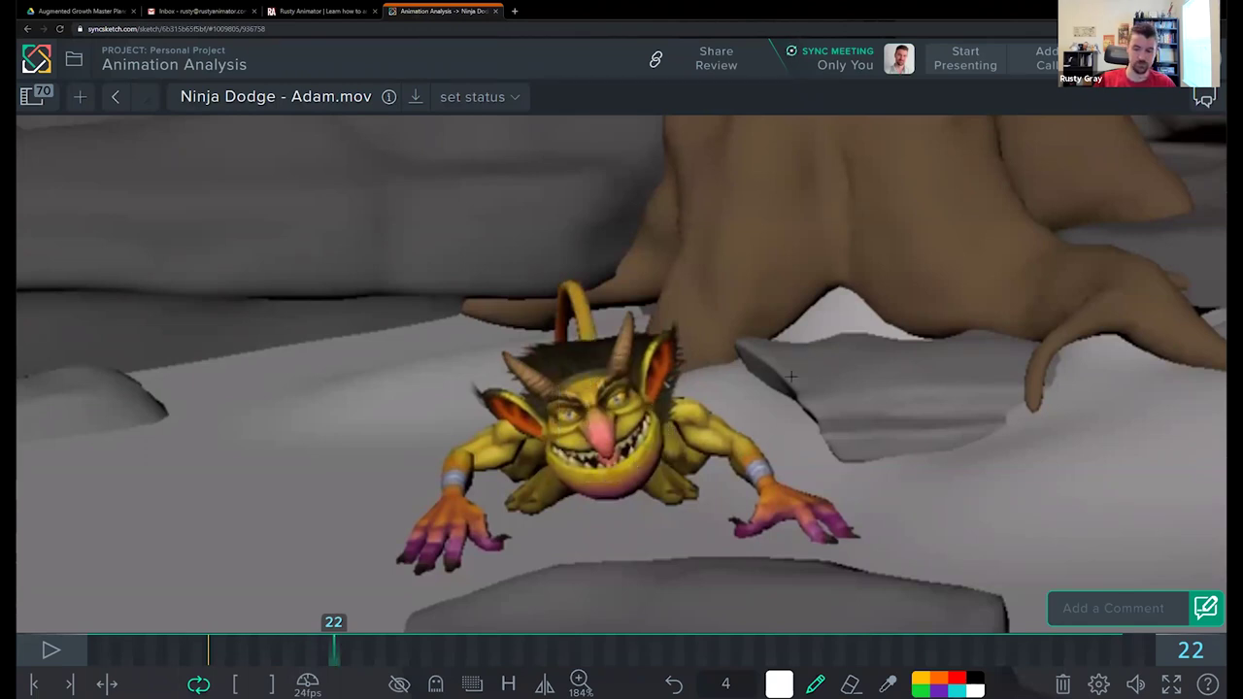
Step: Step forward to frame 29 to examine the goblin's held crouch pose
scroll(619, 370, down, 2)
scroll(620, 370, down, 2)
key(Right)
key(Right)
key(Right)
key(Right)
key(Right)
key(Right)
key(Right)
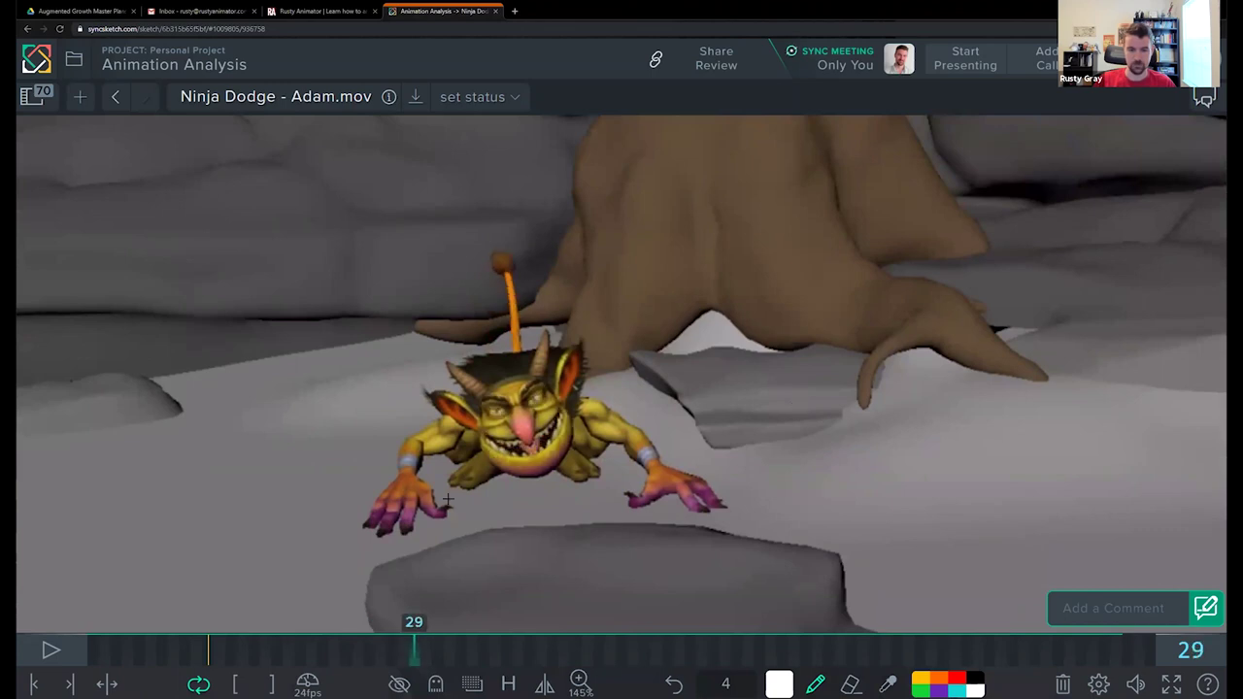
Step: Sketch the goblin's feet angles, a ground line and trial strokes near the hands on frame 29, removing them all
drag(492, 457, 460, 484)
drag(566, 452, 596, 476)
drag(443, 501, 614, 478)
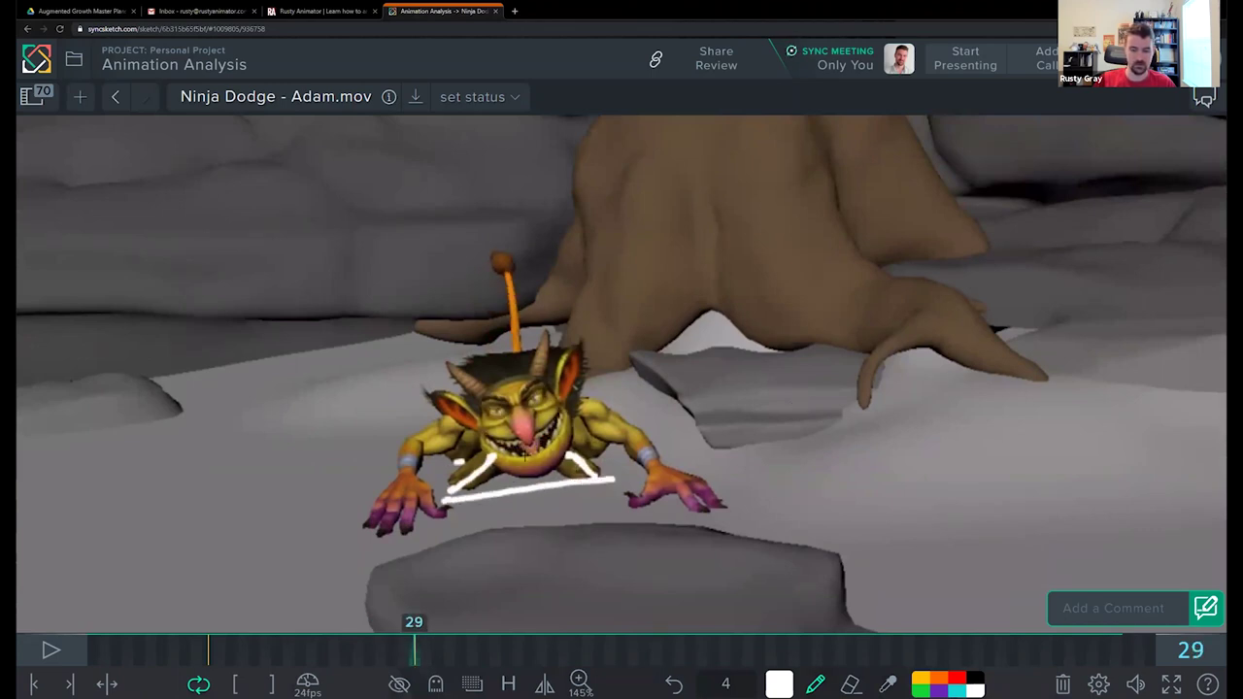
key(Delete)
drag(456, 463, 483, 431)
key(ctrl+z)
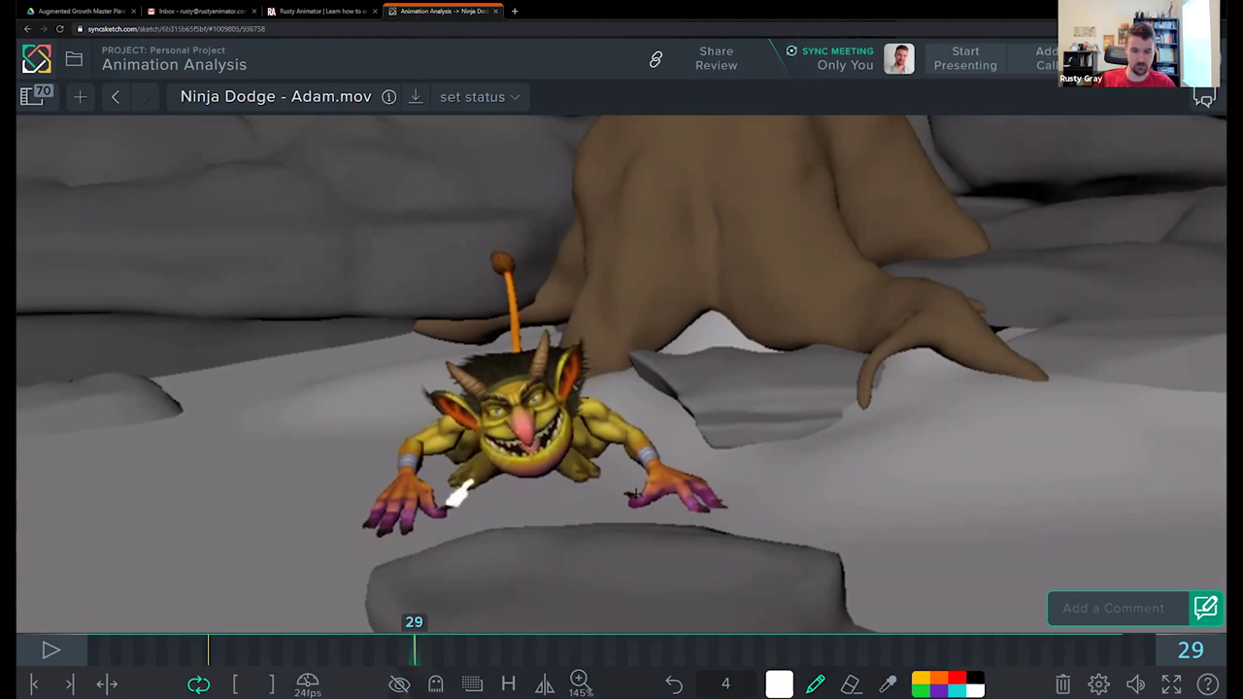
drag(611, 462, 693, 445)
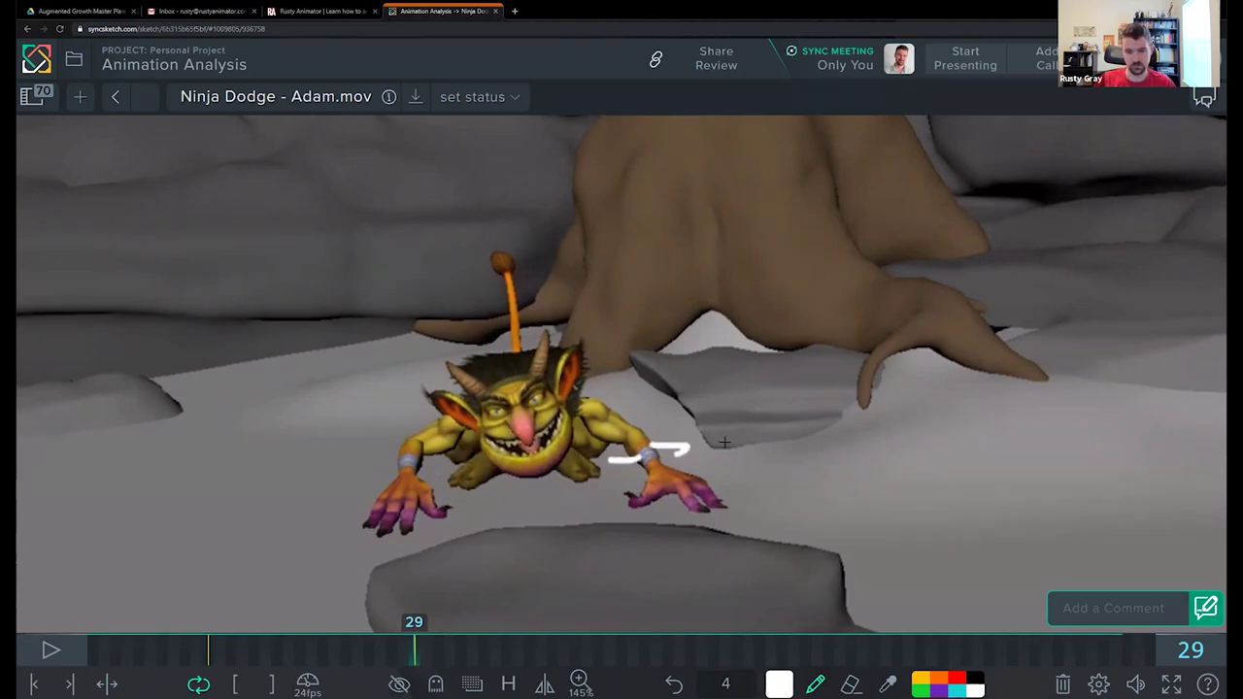
key(ctrl+z)
Step: Step through the animation to frame 52 to examine the goblin's leap and handstand
scroll(540, 499, down, 5)
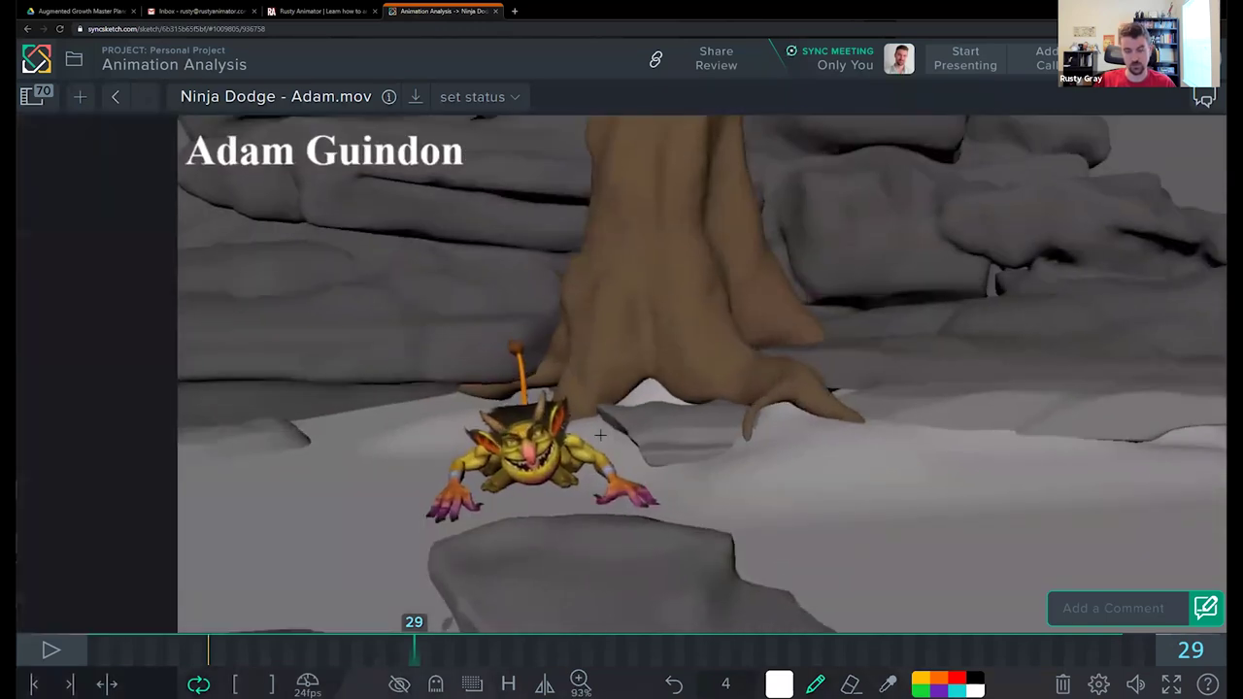
scroll(601, 436, down, 3)
key(Right)
key(Right)
key(Right)
key(Right)
key(Right)
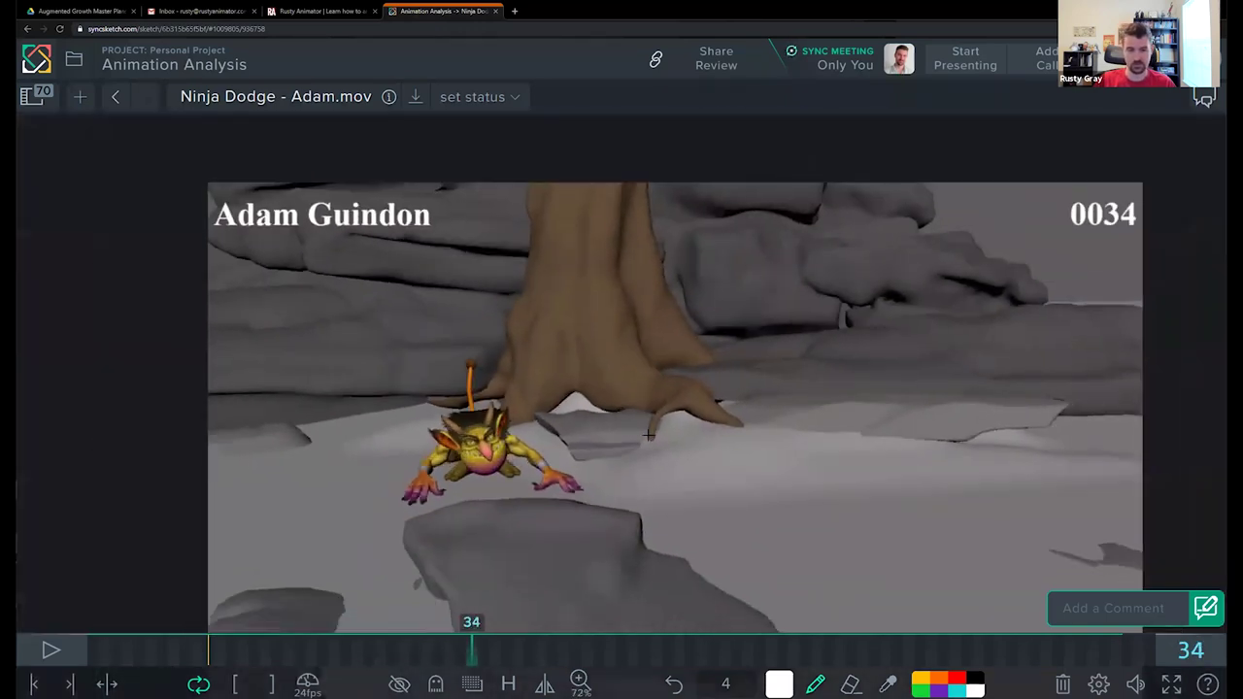
key(Right)
key(Right)
key(Right)
key(Right)
key(Right)
key(Right)
key(Right)
key(Right)
key(Left)
key(Right)
key(Right)
key(Right)
key(Right)
key(Right)
key(Right)
key(Right)
key(Right)
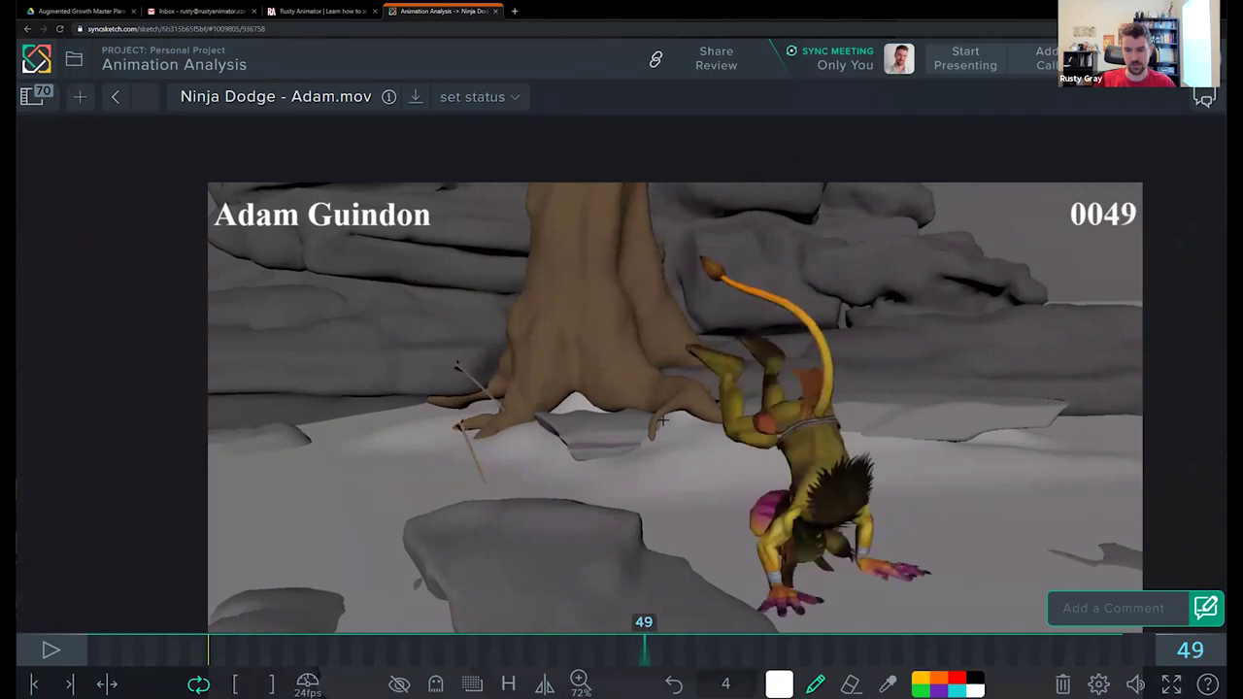
key(Right)
key(Right)
key(Right)
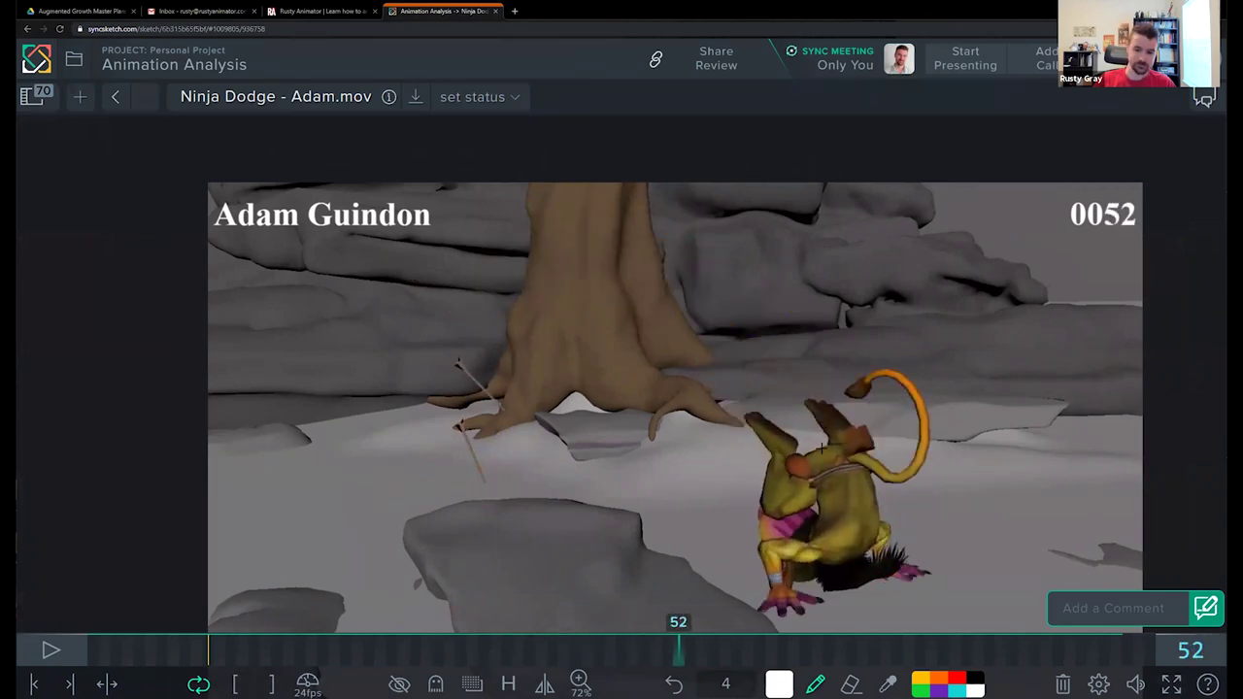
key(Left)
key(Right)
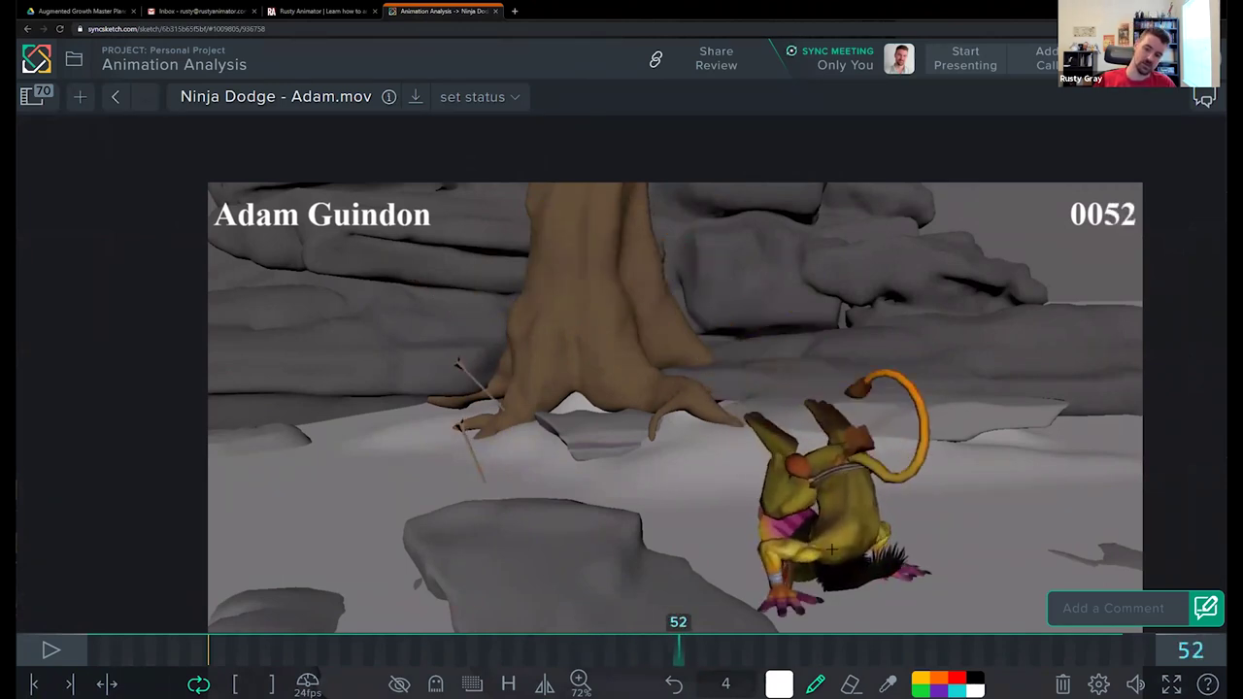
Step: Draw a spine line and two tilted lines across the hips on frame 52, then clear them
drag(845, 442, 867, 556)
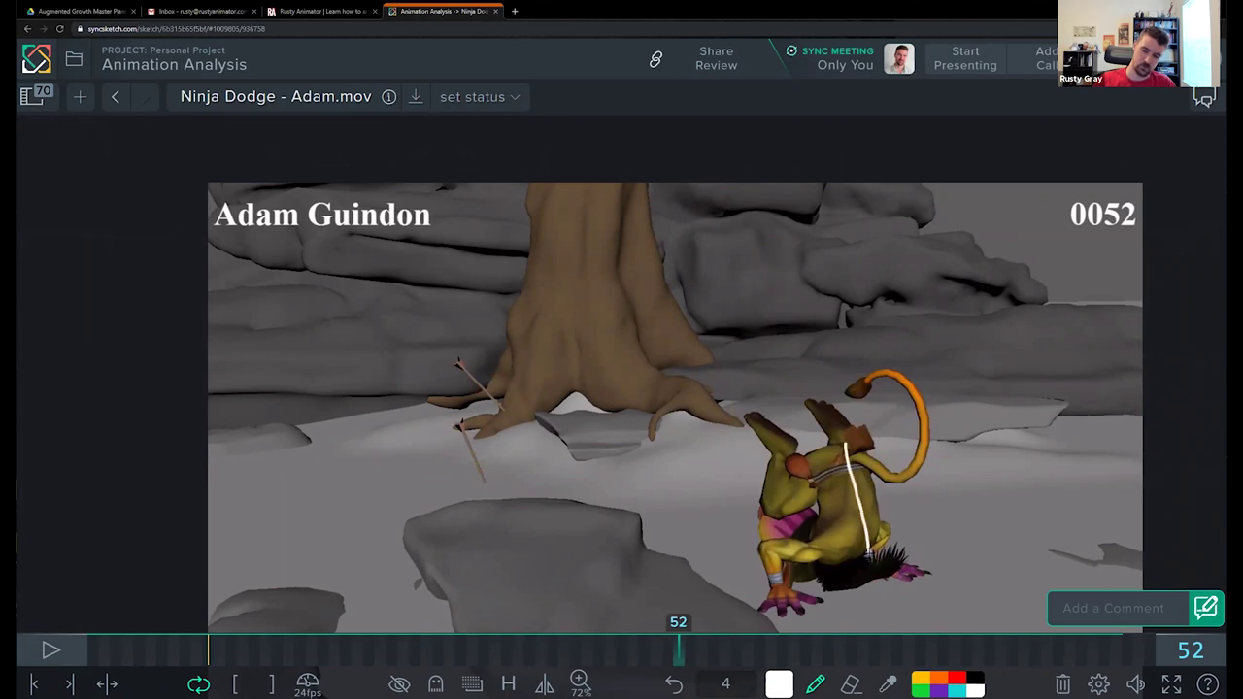
drag(814, 450, 927, 412)
drag(821, 483, 906, 459)
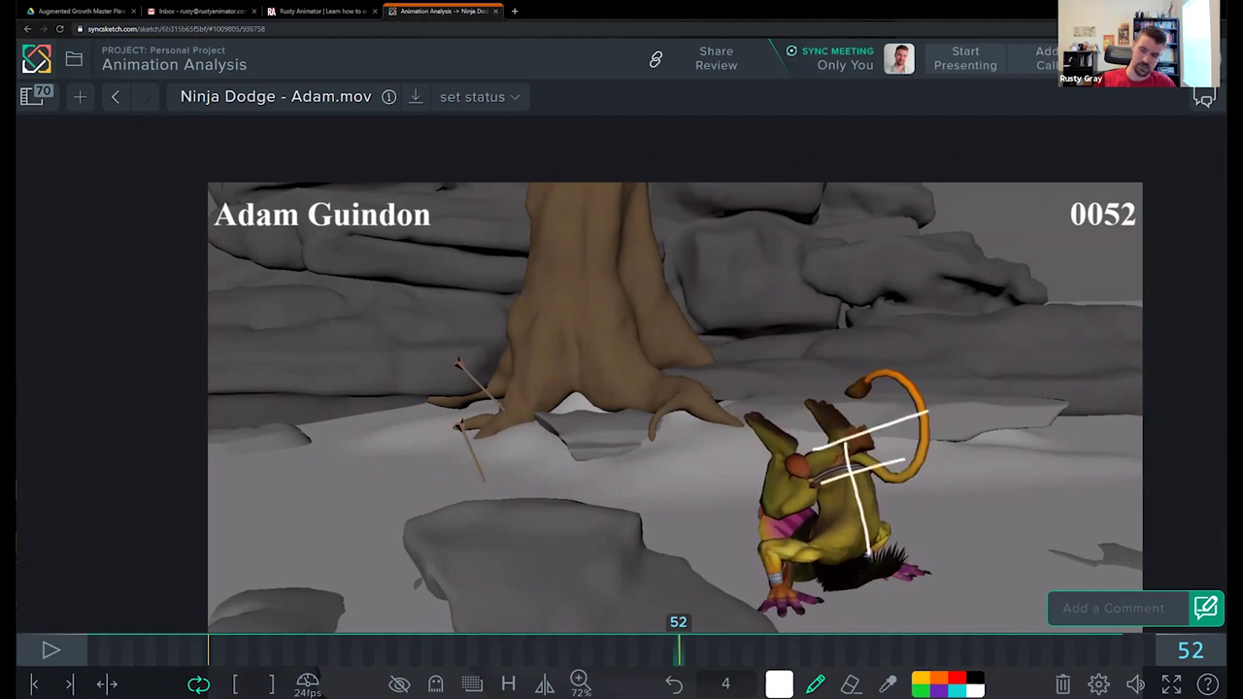
mouse_move(831, 574)
mouse_down()
mouse_move(905, 550)
mouse_move(862, 546)
mouse_move(841, 560)
mouse_up()
key(Delete)
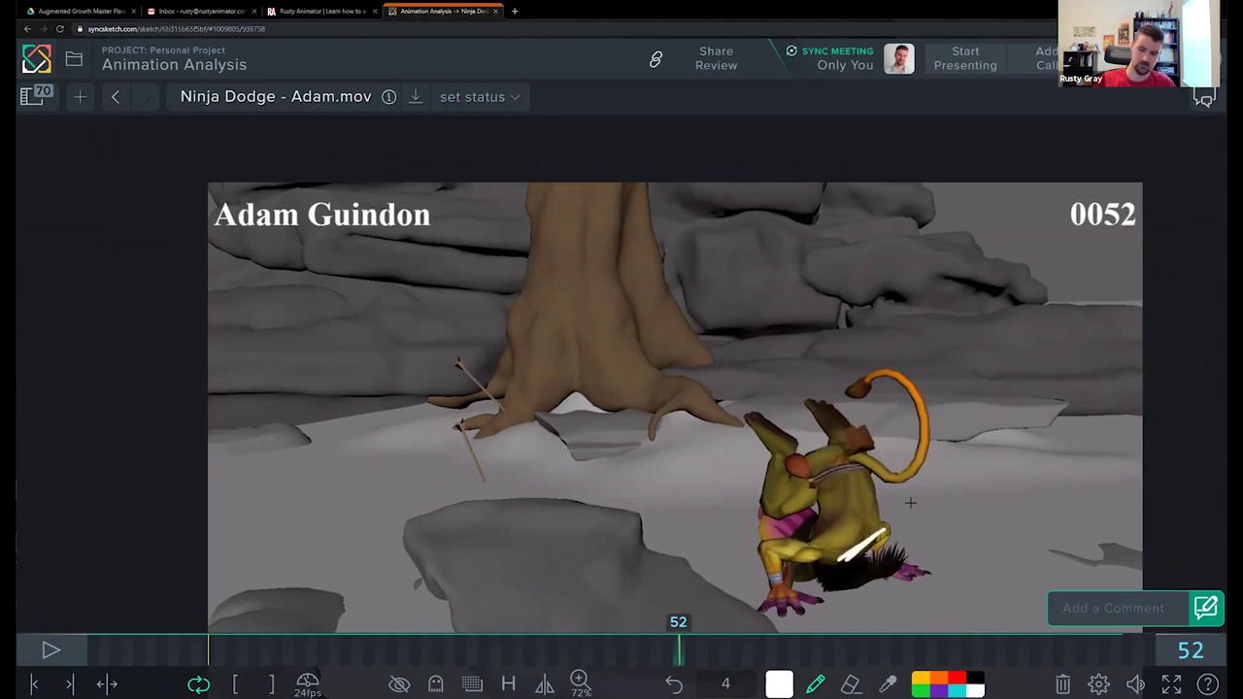
Step: Sketch a level hip line, the torso's sides and strokes over the legs on frame 52, then clear the drawings
mouse_move(821, 441)
mouse_down()
mouse_move(887, 439)
mouse_move(867, 449)
mouse_up()
mouse_move(825, 453)
mouse_down()
mouse_move(832, 557)
mouse_move(867, 537)
mouse_up()
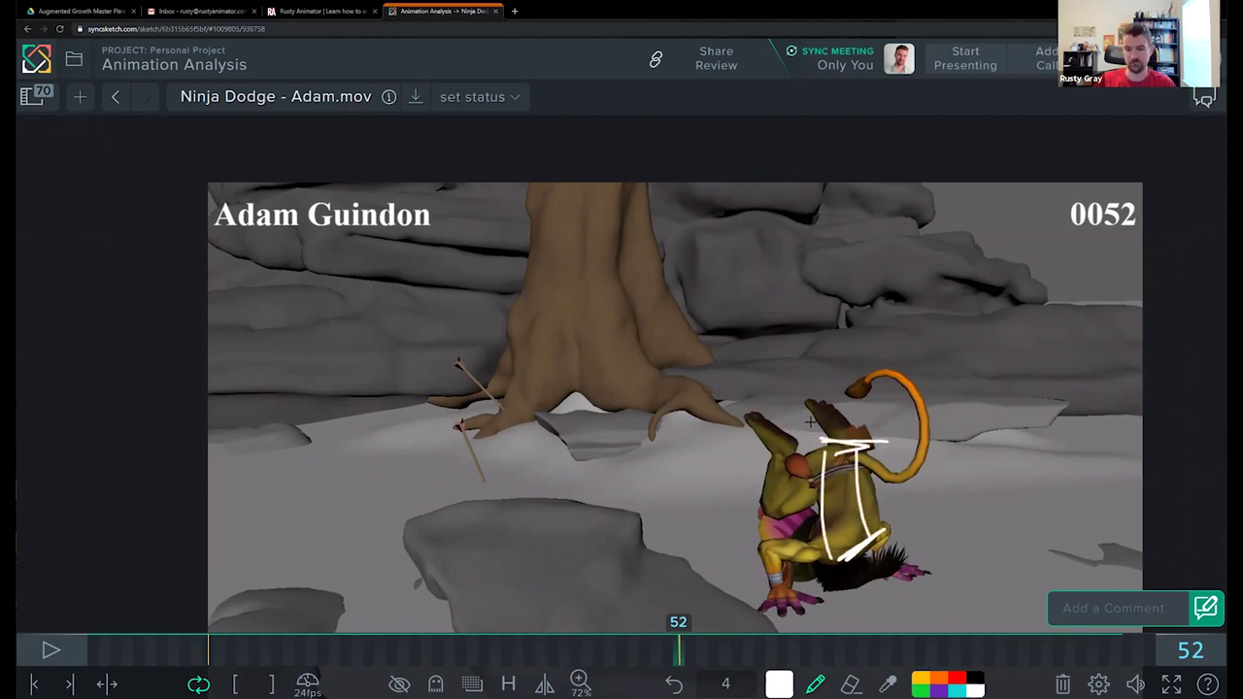
mouse_move(777, 499)
mouse_down()
mouse_move(822, 458)
mouse_move(777, 482)
mouse_up()
mouse_move(760, 427)
mouse_down()
mouse_move(777, 476)
mouse_move(767, 425)
mouse_move(794, 425)
mouse_up()
drag(828, 401, 869, 433)
key(Delete)
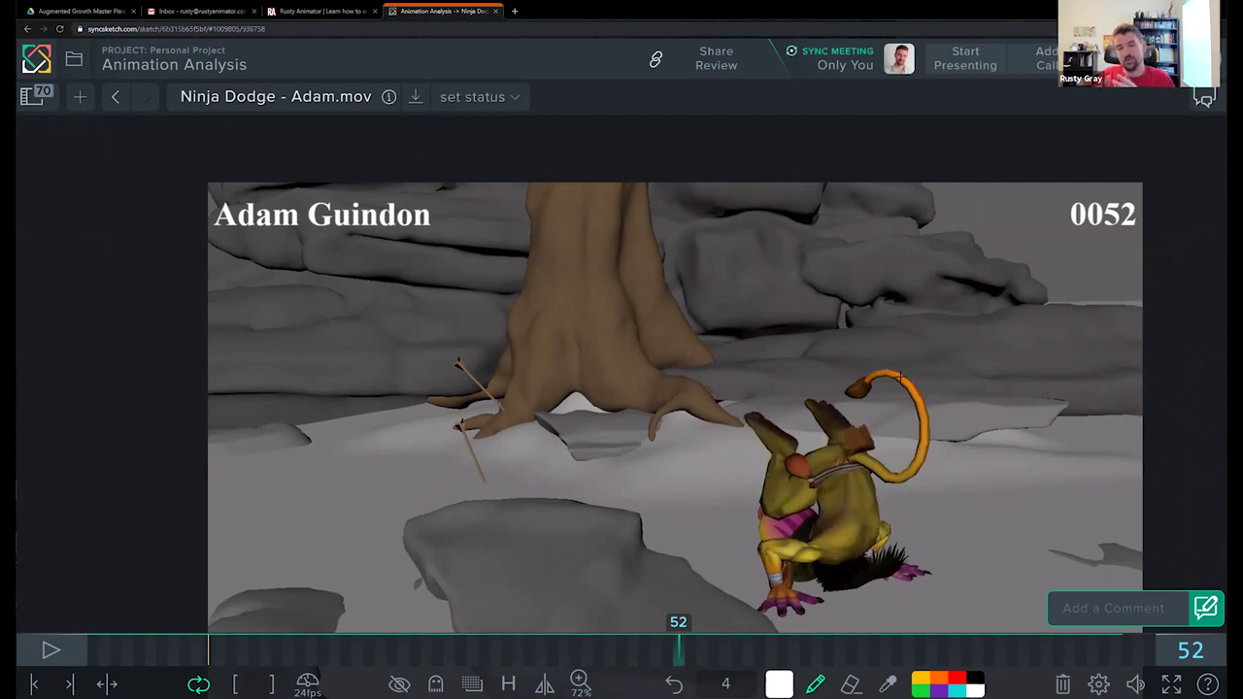
Step: Step forward to frame 55 to view the goblin springing off its hands
key(Right)
key(Right)
key(Right)
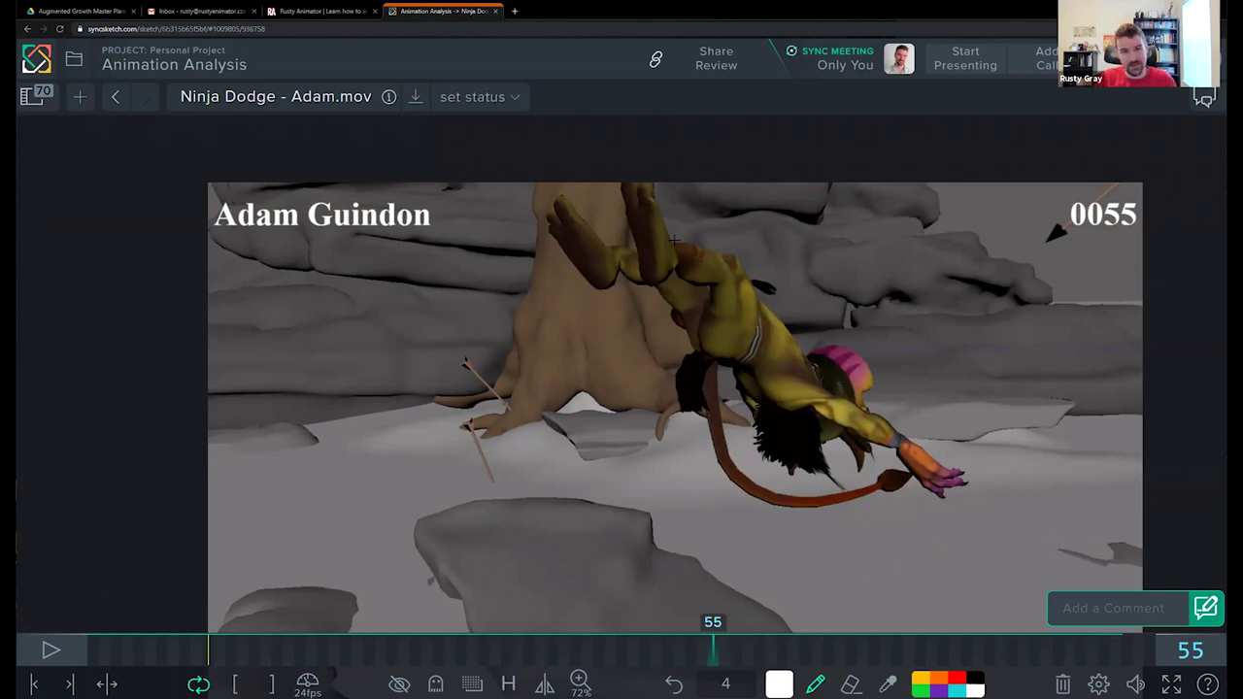
Step: Step forward from frame 55 to frame 70 to examine the goblin's flip and crouched landing in the foreground
key(Right)
key(Right)
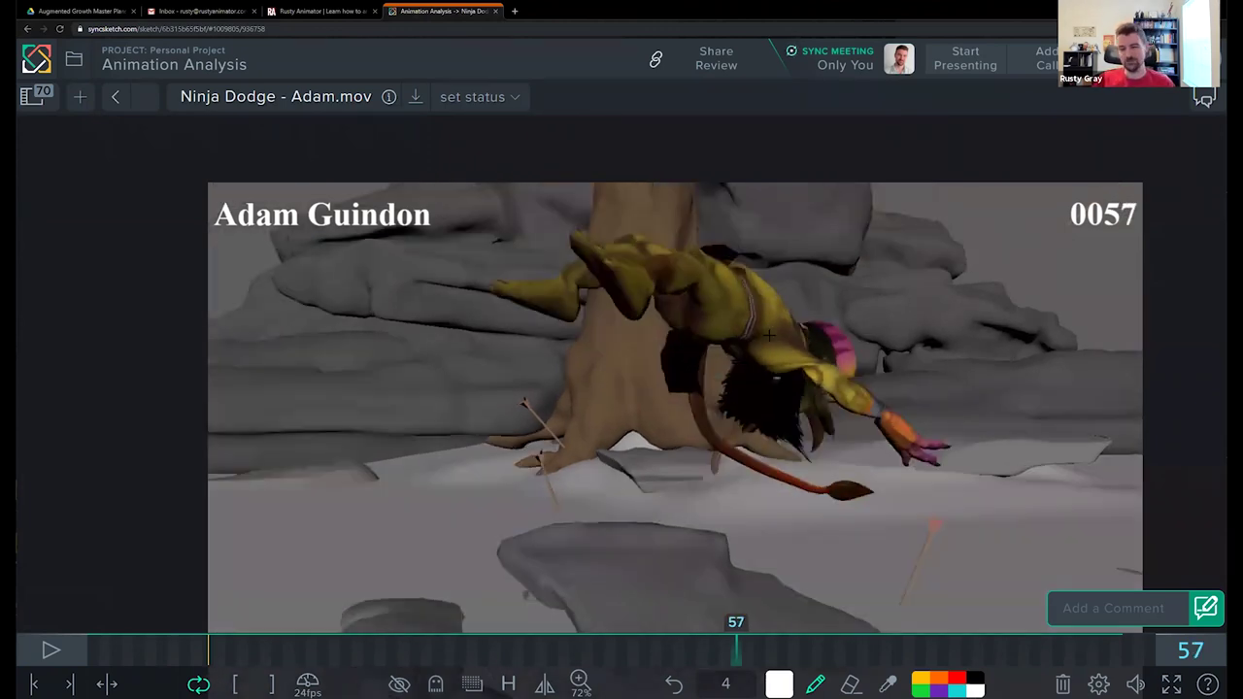
key(Right)
key(Right)
key(Right)
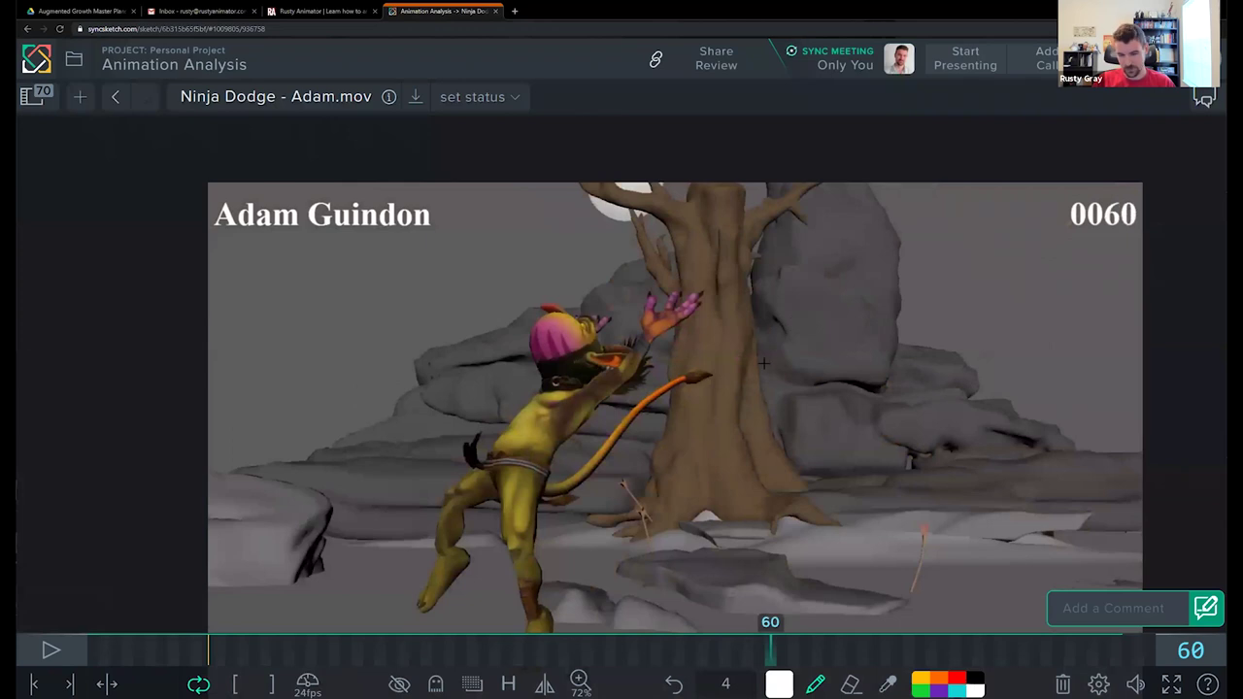
key(Left)
key(Right)
key(Right)
key(Right)
key(Right)
key(Right)
key(Right)
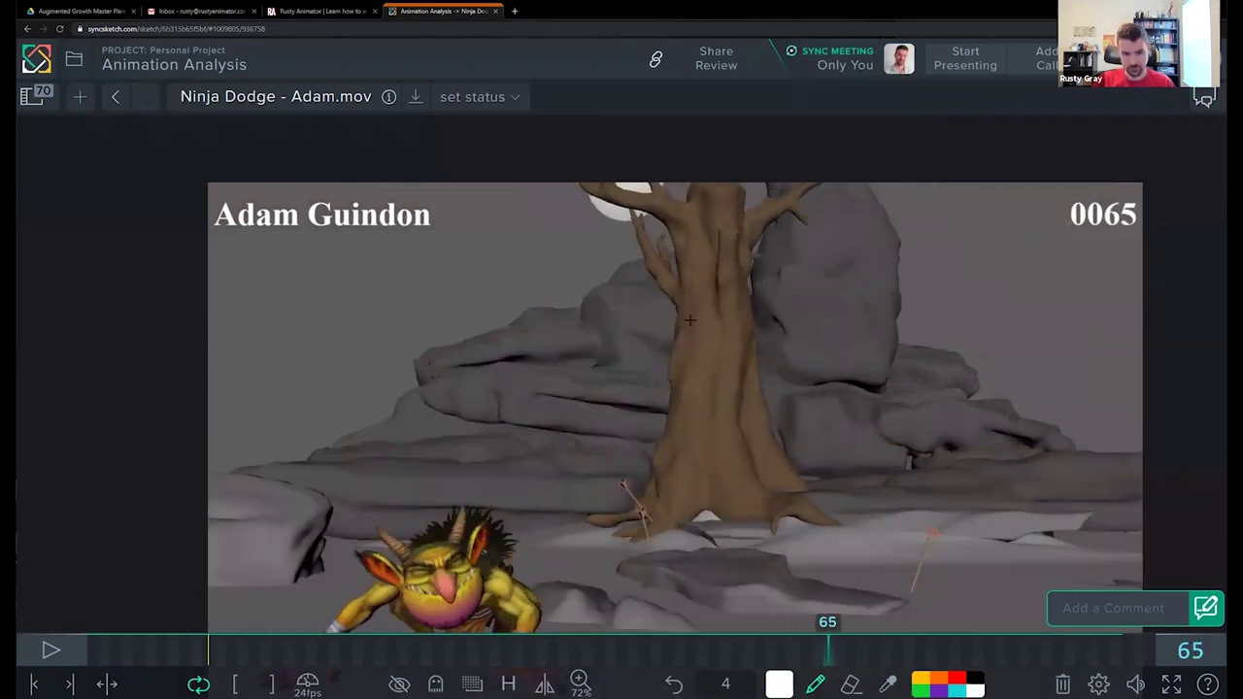
key(Right)
key(Right)
key(Right)
key(Right)
key(Right)
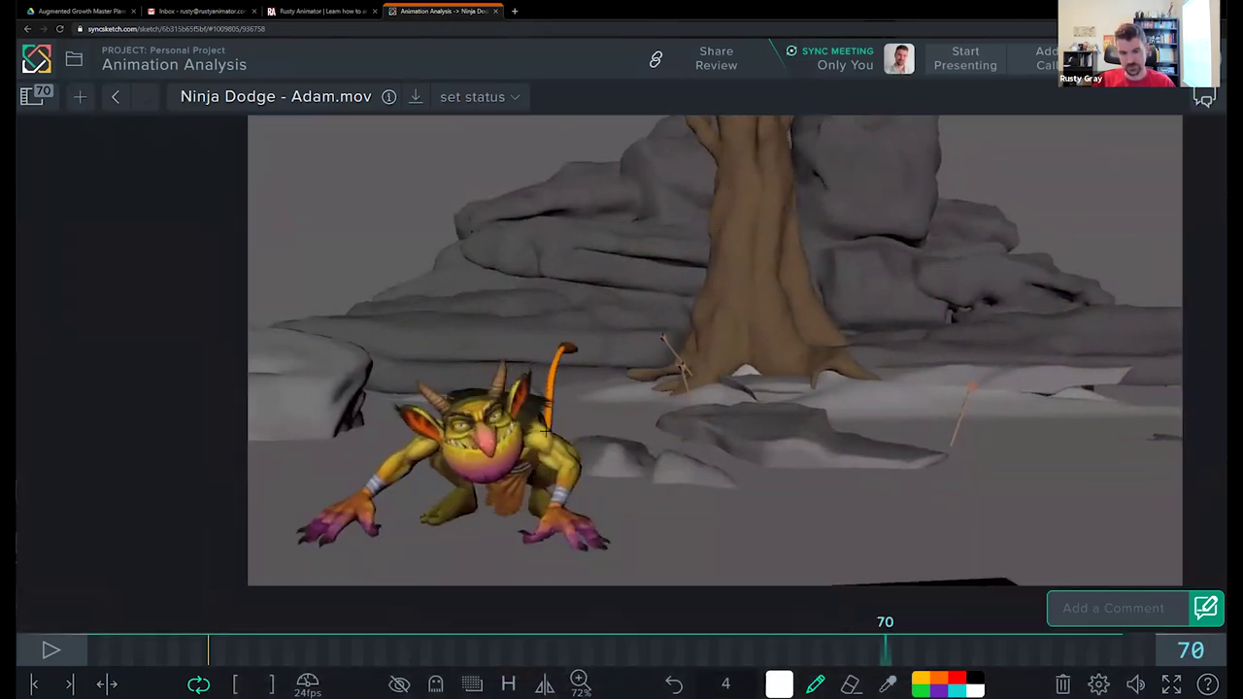
Step: Step ahead through the goblin's rise and jump to frame 82, and back to frame 73, to compare the poses
key(Right)
key(Right)
key(Right)
key(Right)
key(Right)
key(Right)
key(Right)
key(Right)
key(Right)
key(Right)
key(Right)
key(Right)
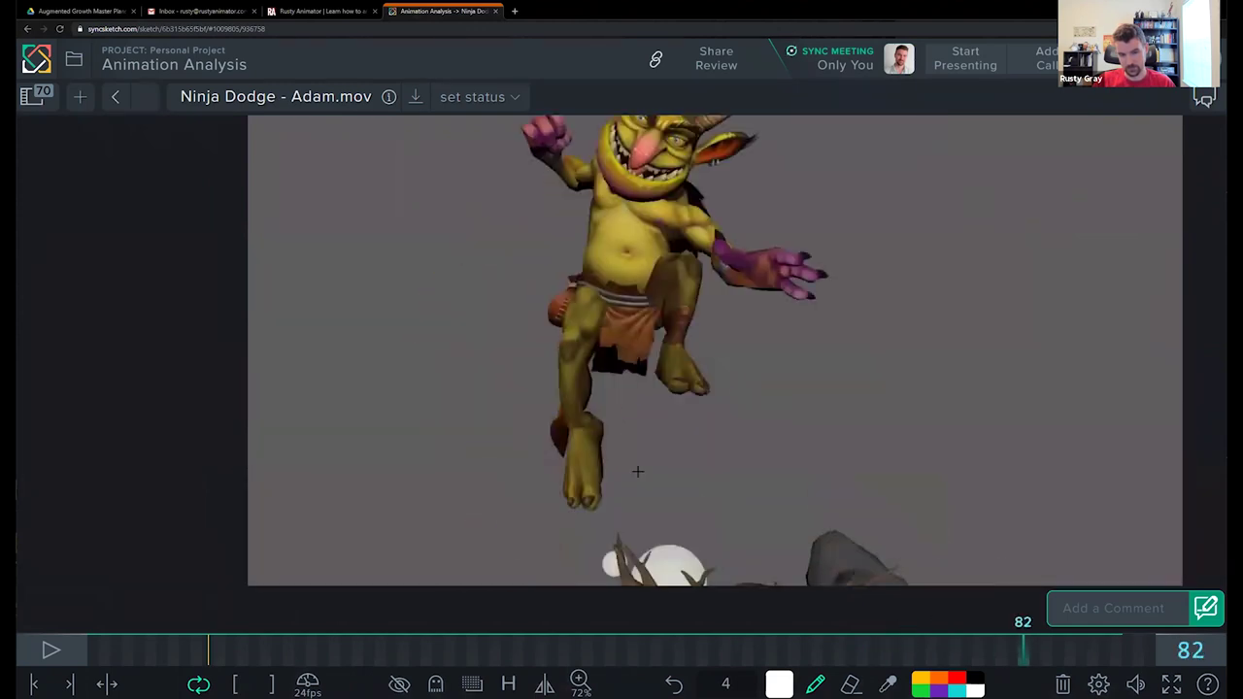
key(Left)
key(Left)
key(Left)
key(Left)
key(Left)
key(Left)
key(Left)
key(Left)
key(Left)
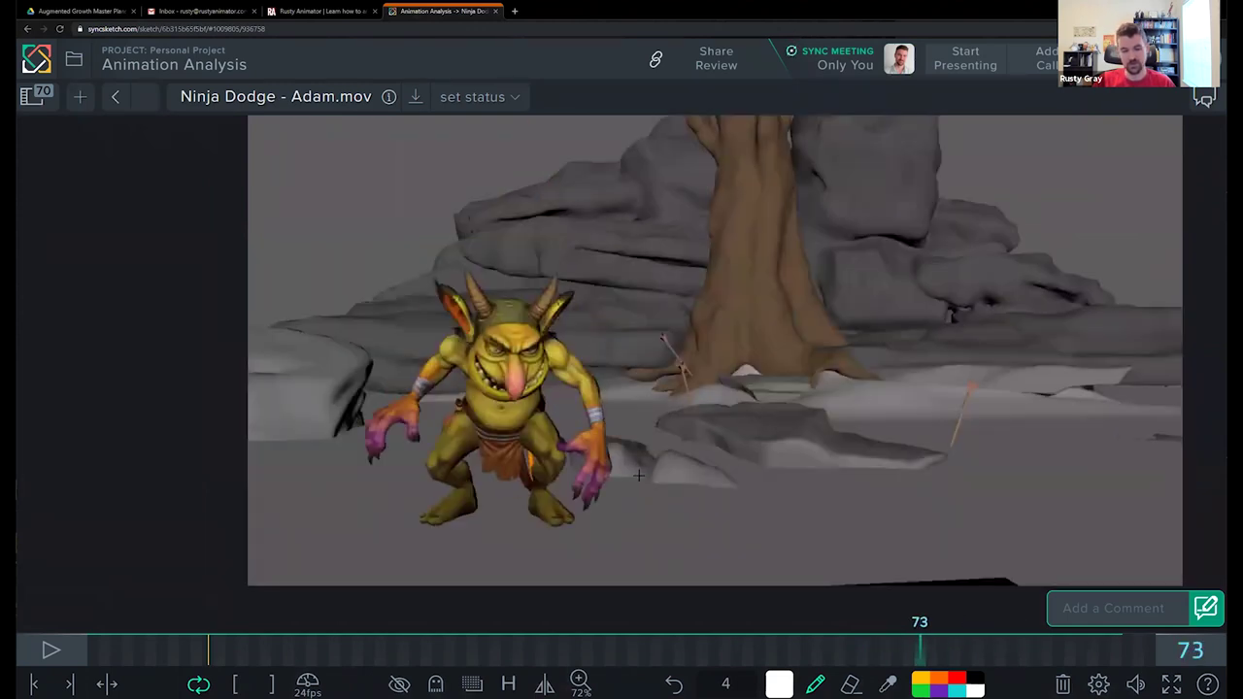
Step: Return to the annotated frame 11 and clear its pose sketch
key(shift+Left)
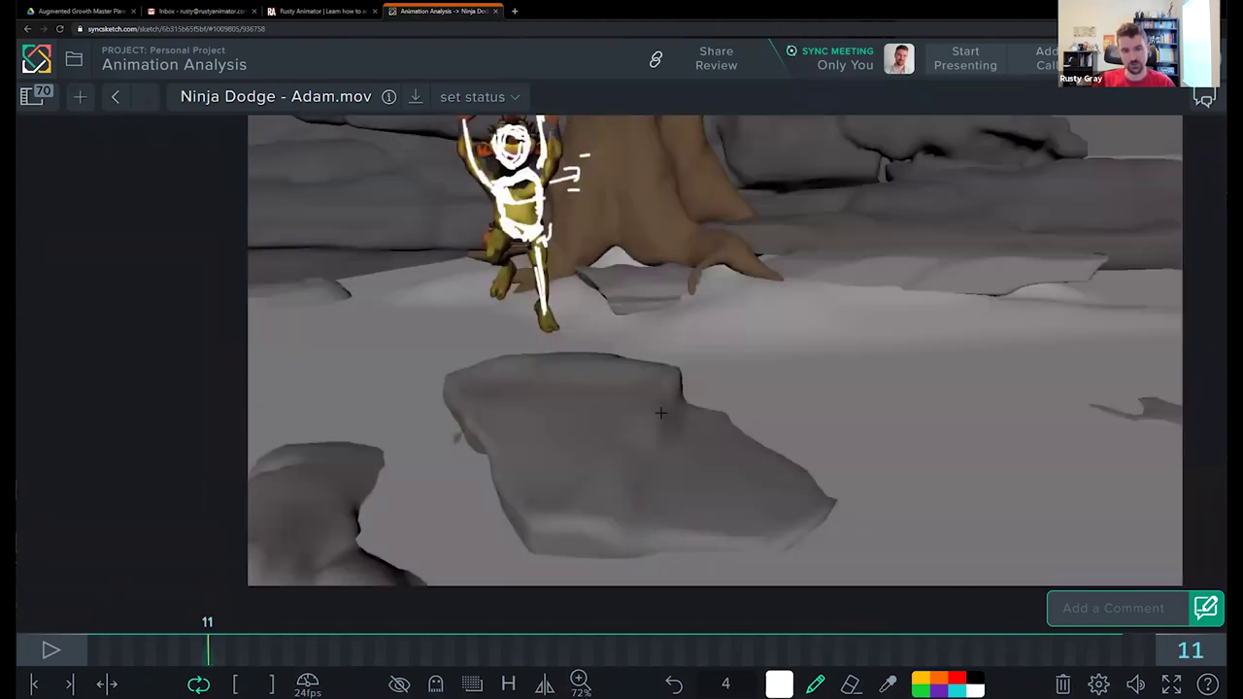
drag(680, 375, 726, 505)
scroll(719, 378, up, 2)
key(Delete)
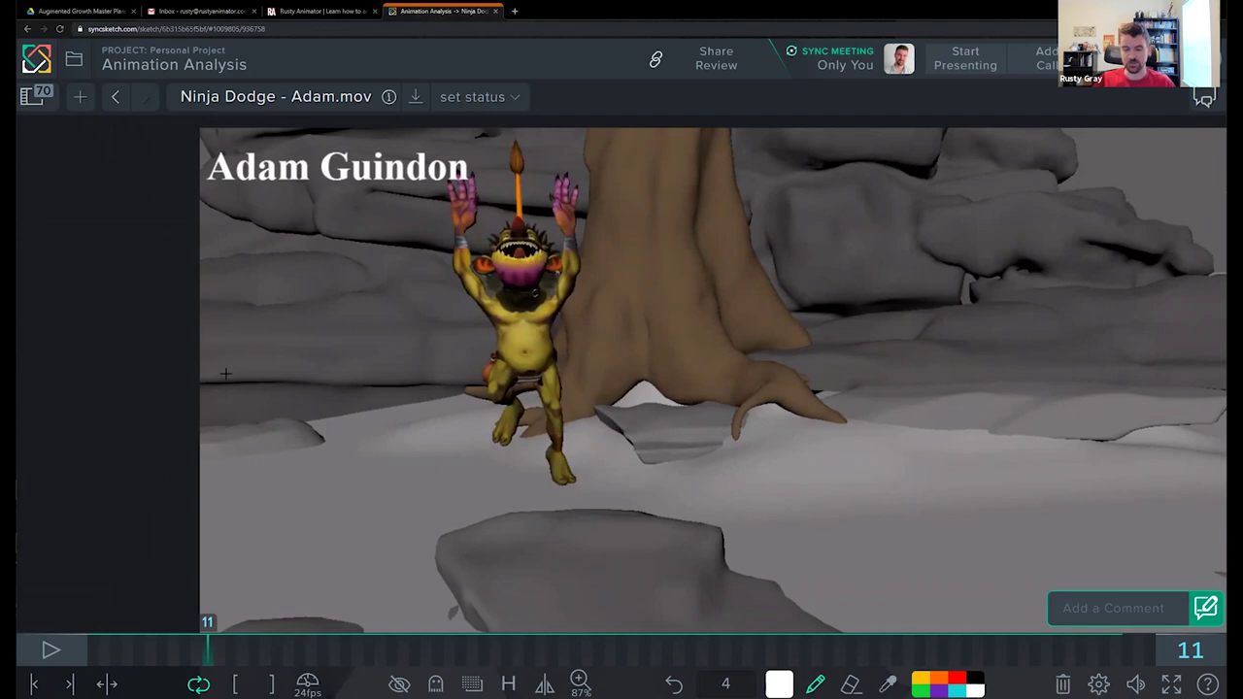
Step: Replay the animation from the beginning, pausing at frames 42 and 71 to examine the goblin's leap and crouch
click(132, 654)
key(space)
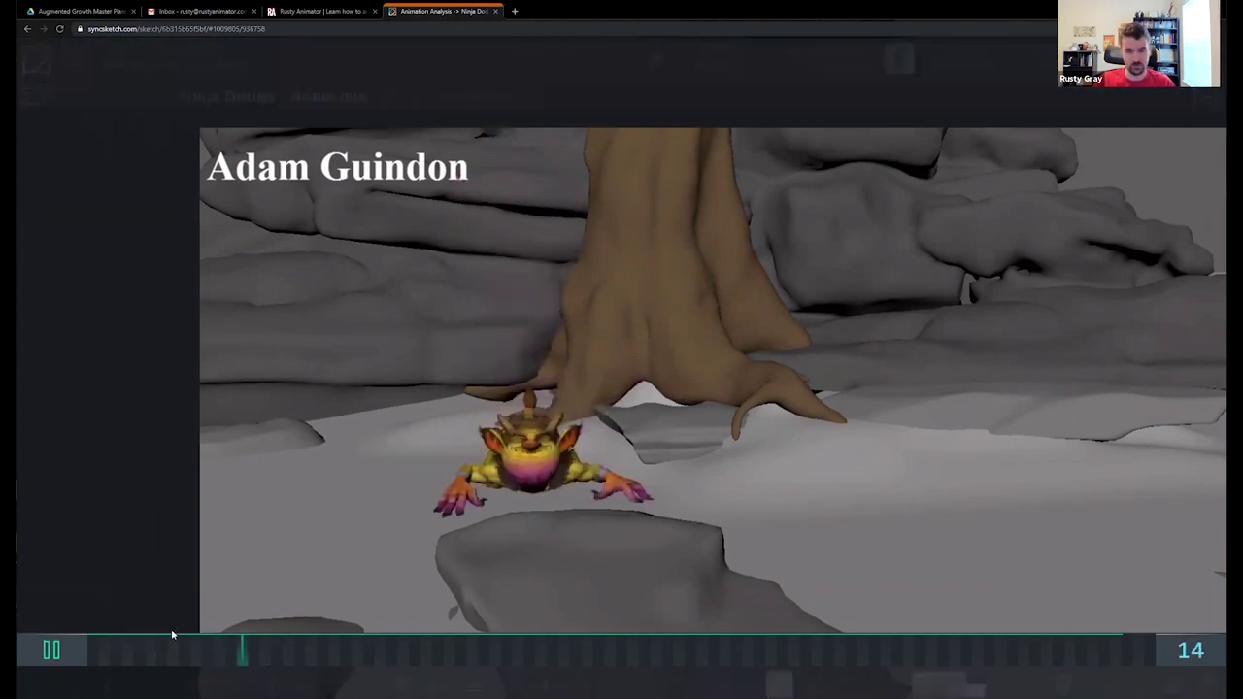
click(97, 649)
key(space)
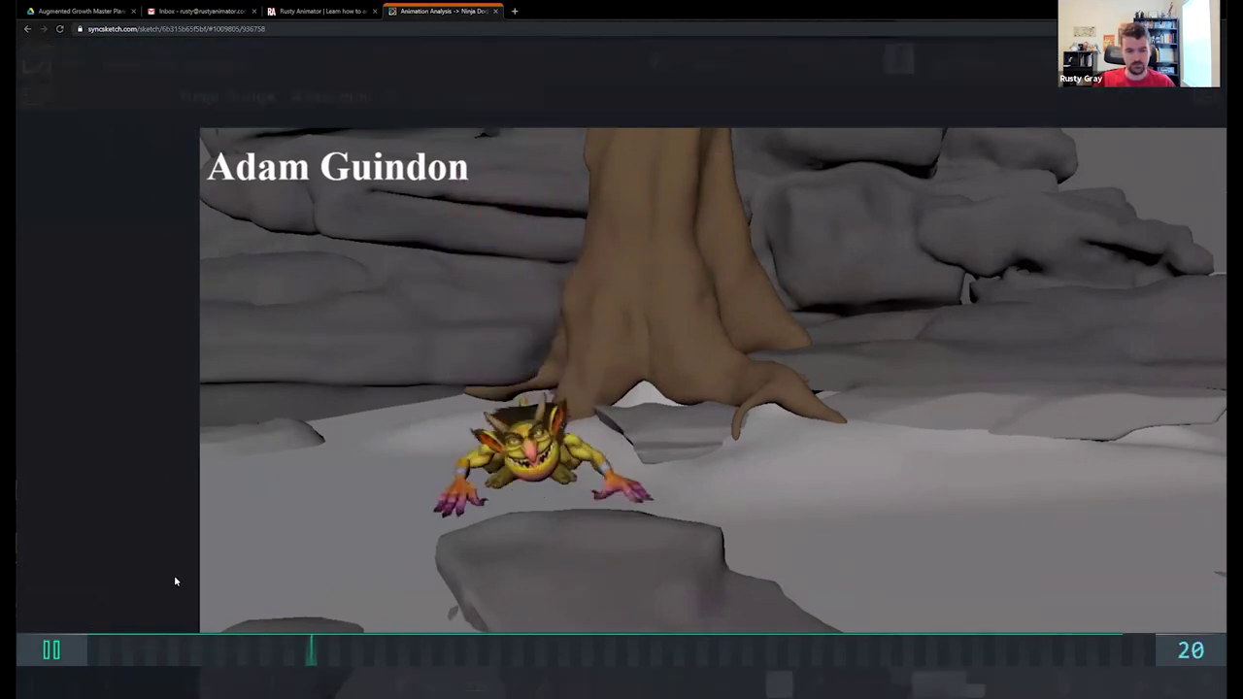
key(space)
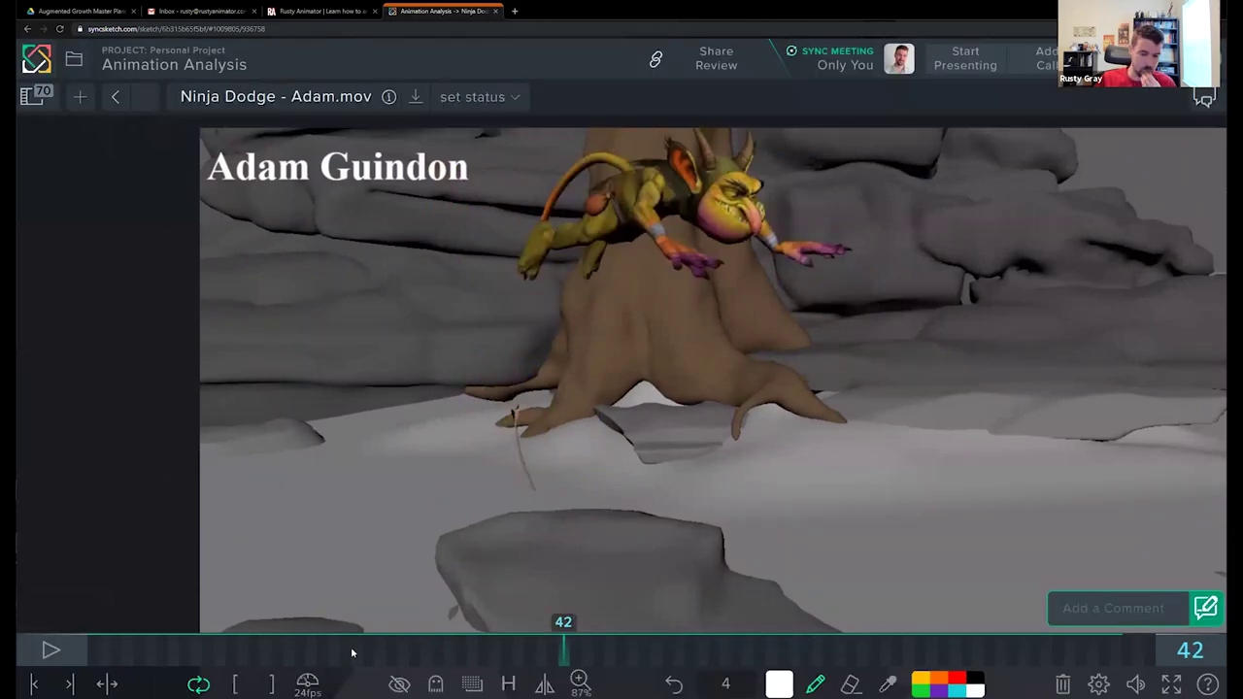
key(space)
key(space)
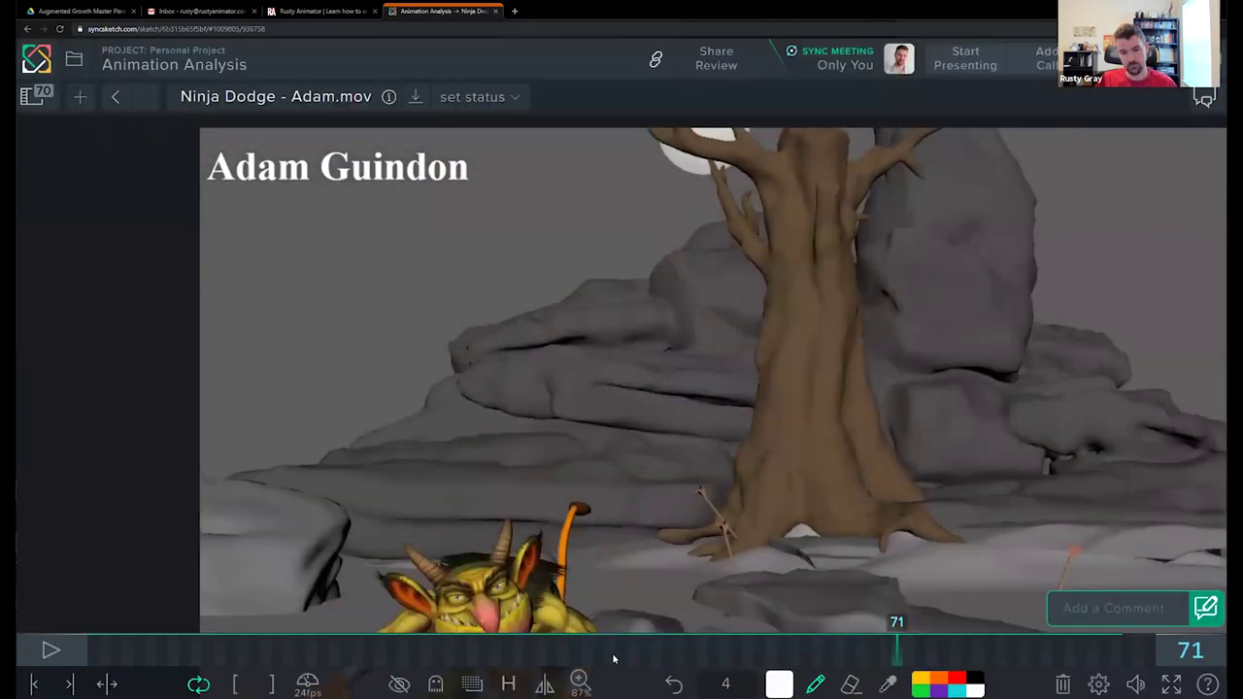
Step: Replay the handstand from around frame 52 and the opening landing from the start, pausing at frame 22
drag(612, 653, 695, 650)
key(space)
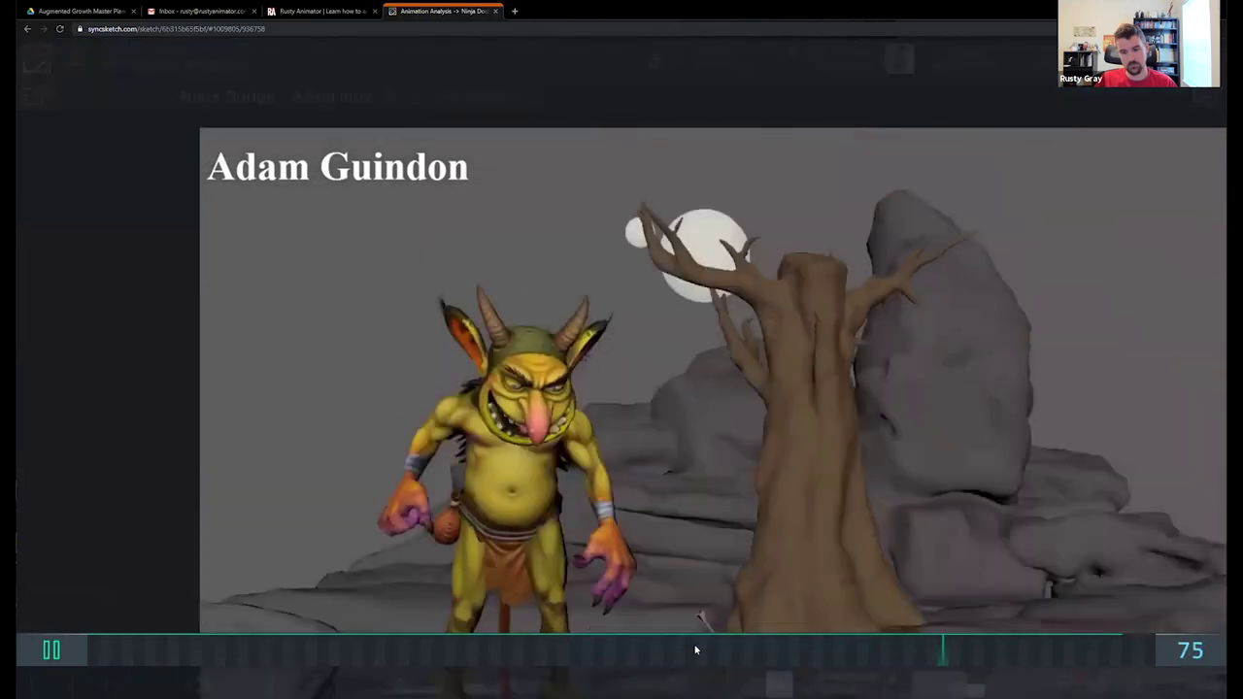
click(678, 648)
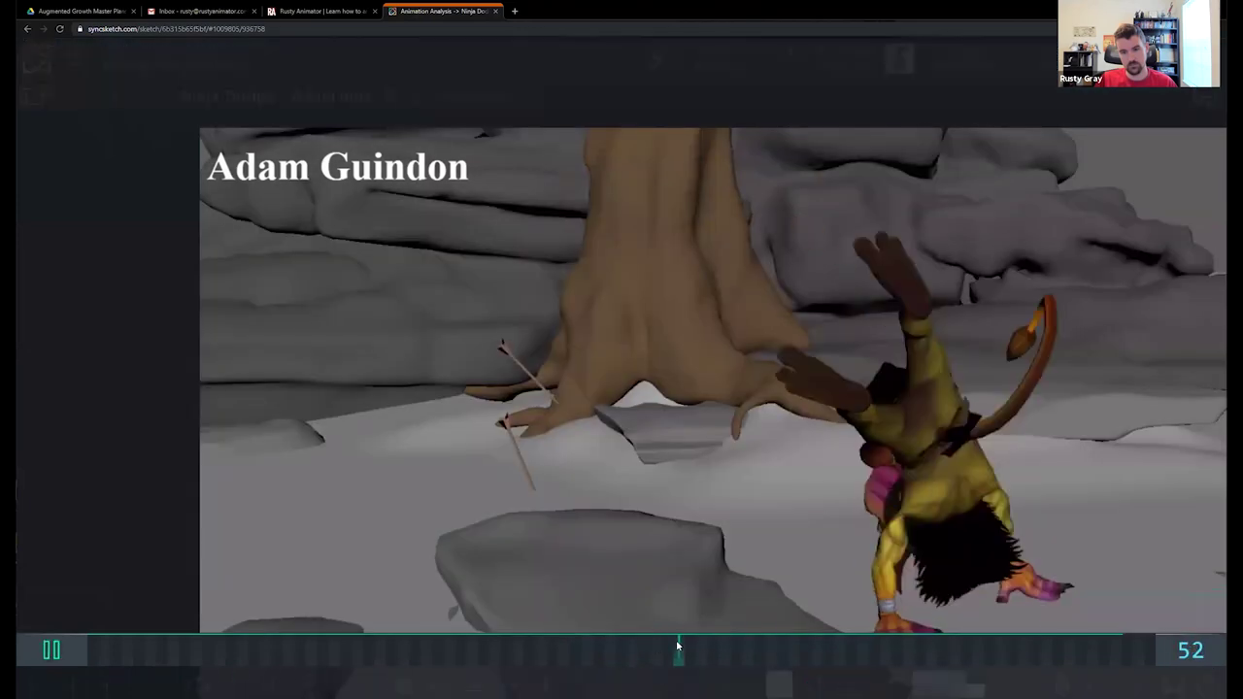
key(Home)
key(space)
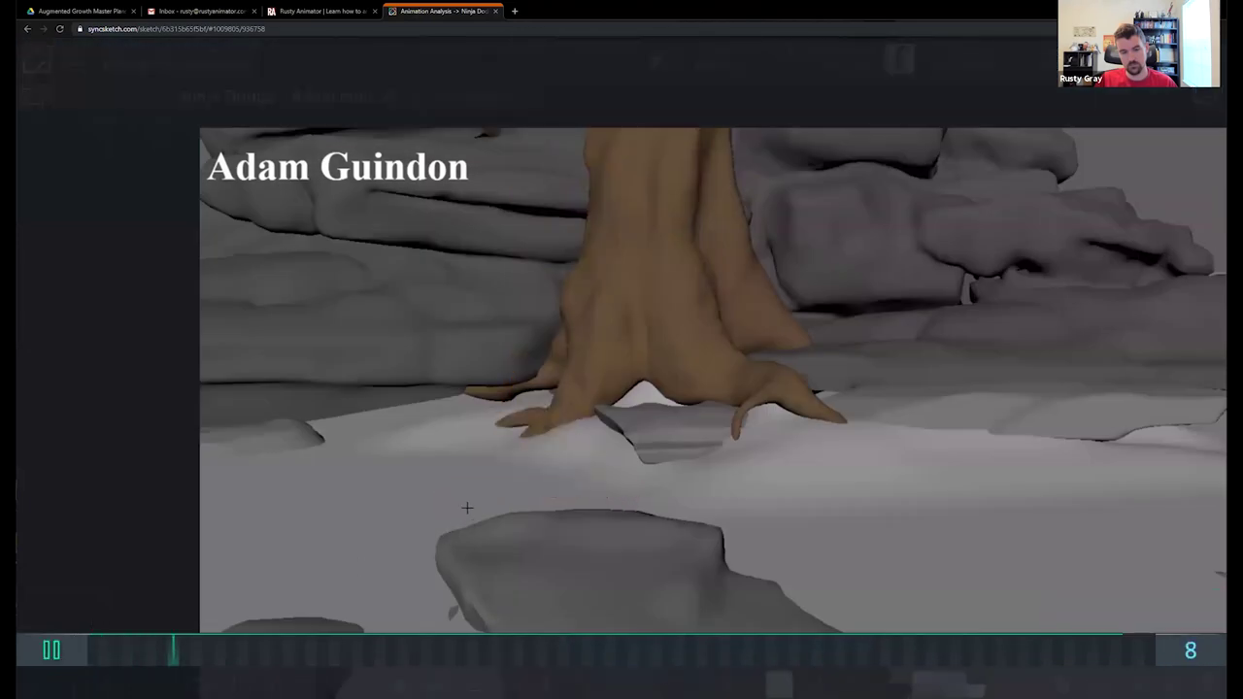
key(space)
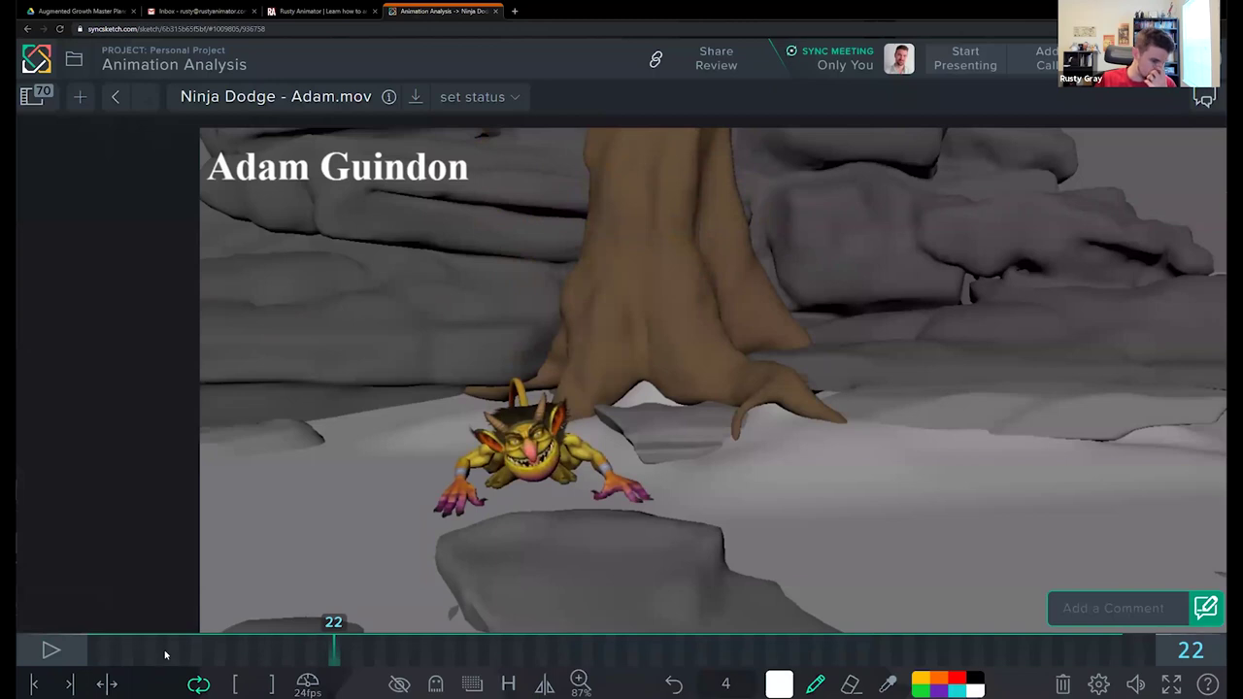
Step: Go back to frame 19 and step between frames 13 and 17 to examine the goblin's landing crouch up close
drag(165, 656, 299, 622)
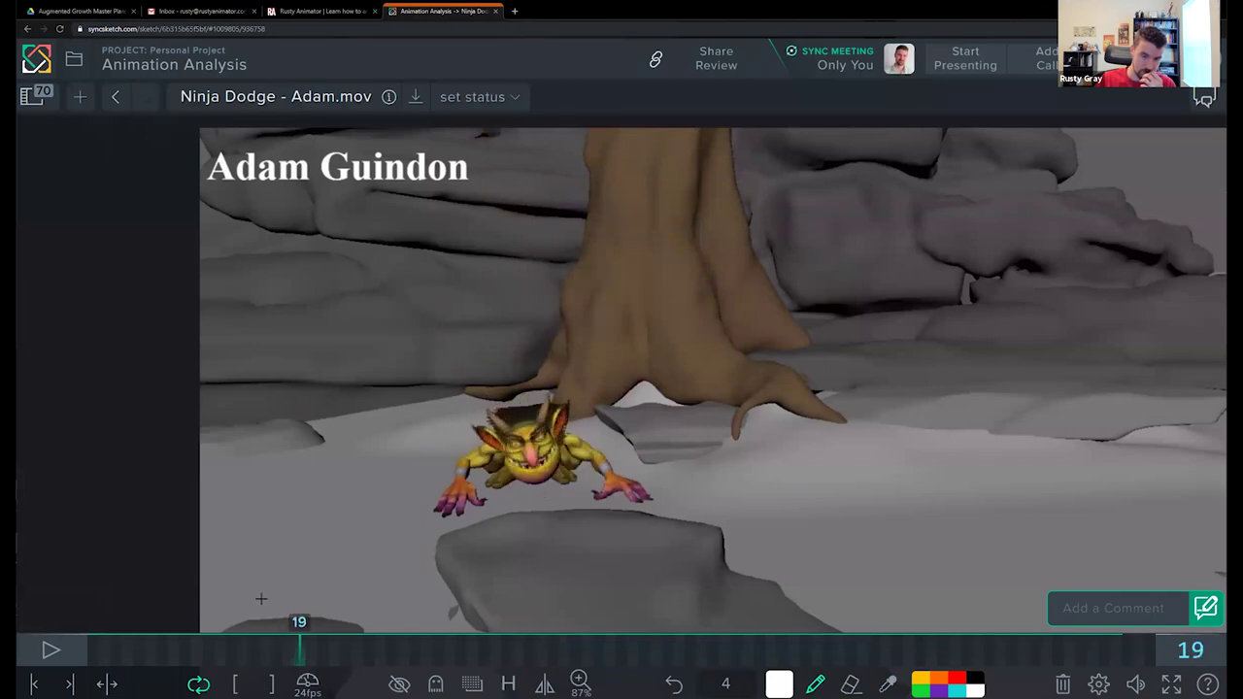
key(Left)
key(Left)
key(Left)
key(Left)
key(Left)
key(Left)
drag(642, 320, 668, 294)
scroll(666, 324, up, 5)
key(Right)
key(Right)
key(Right)
key(Right)
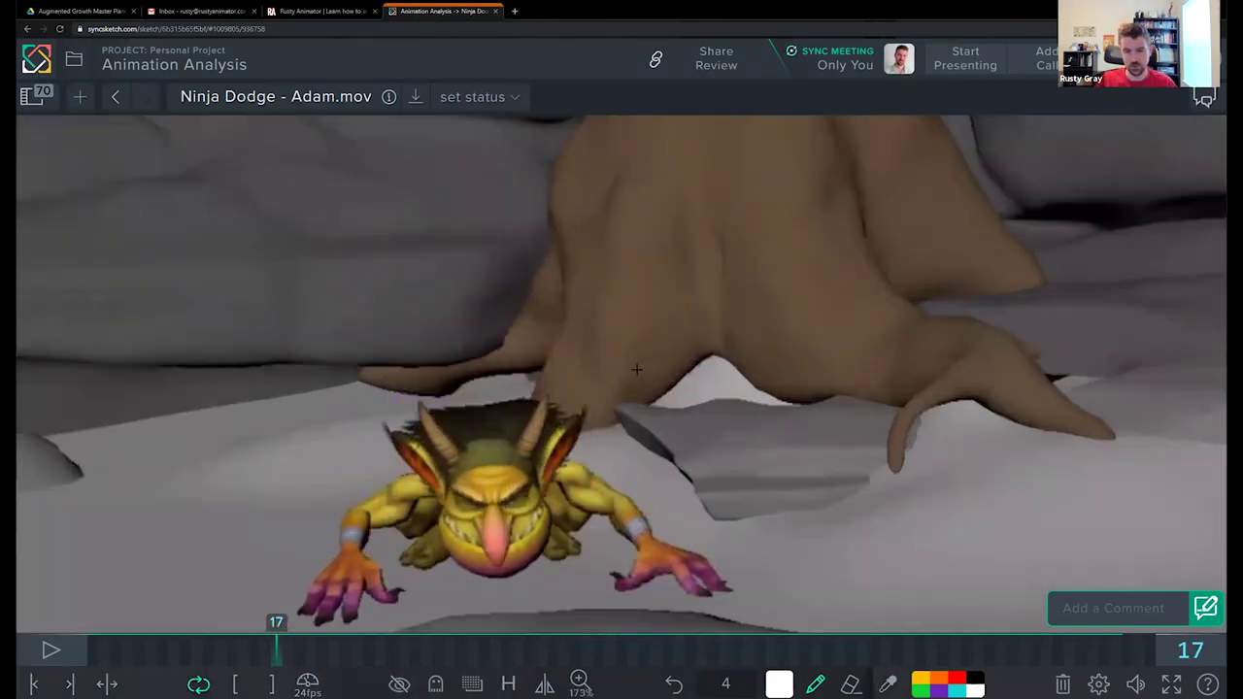
Step: Step back to frame 13 and circle the goblin's lower torso as the reference position for the landing
key(Right)
key(Right)
key(Left)
key(Left)
key(Left)
key(Left)
key(Left)
key(Left)
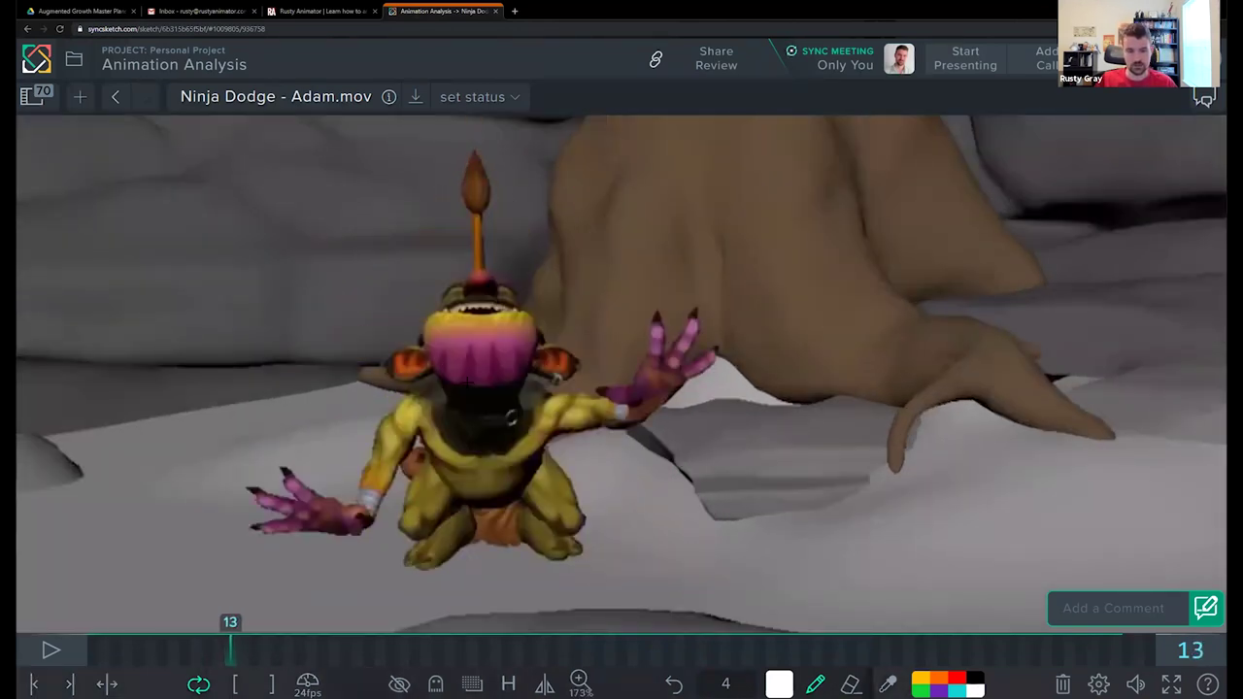
key(Right)
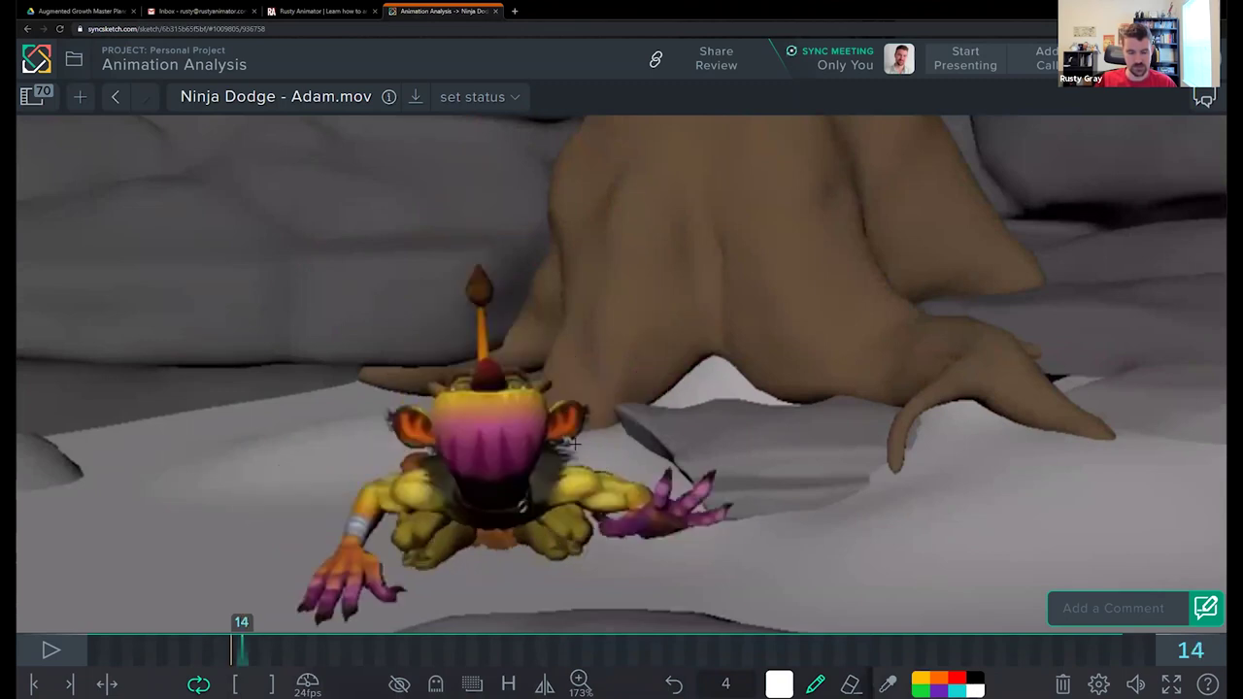
Step: Mark the body's position on frames 16 and 15 of the landing, then undo both marks
key(Right)
key(Right)
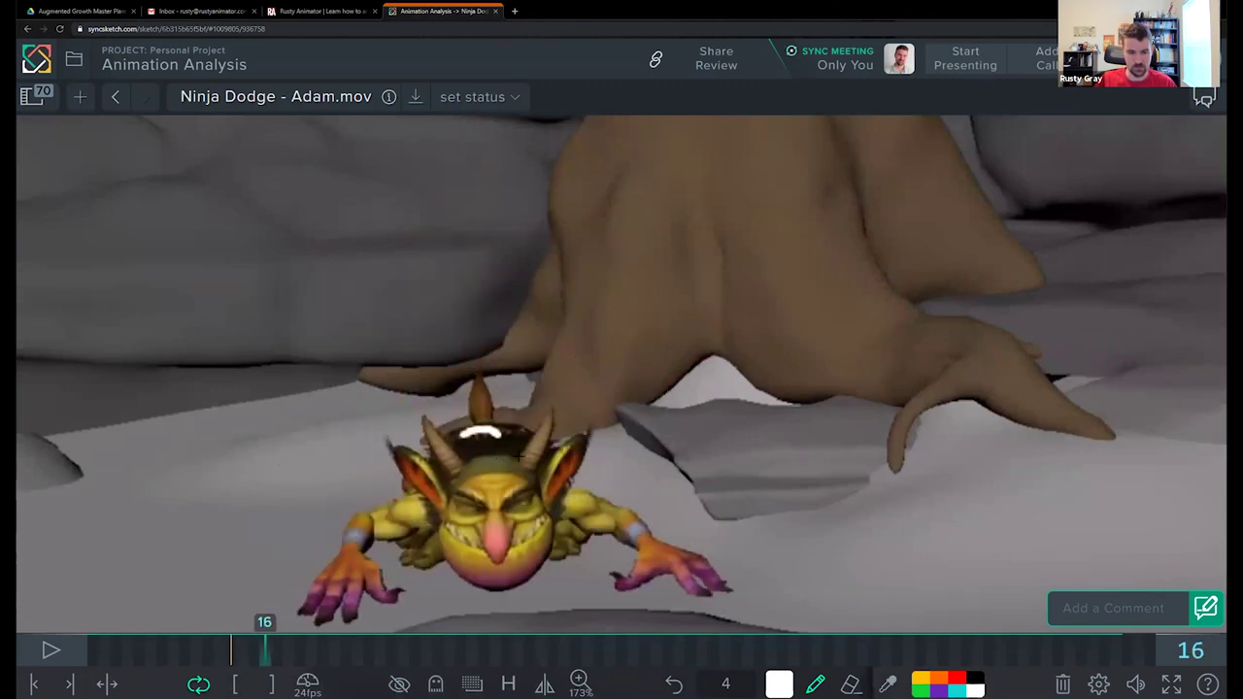
key(Right)
key(Right)
key(Left)
key(Left)
key(Left)
key(Left)
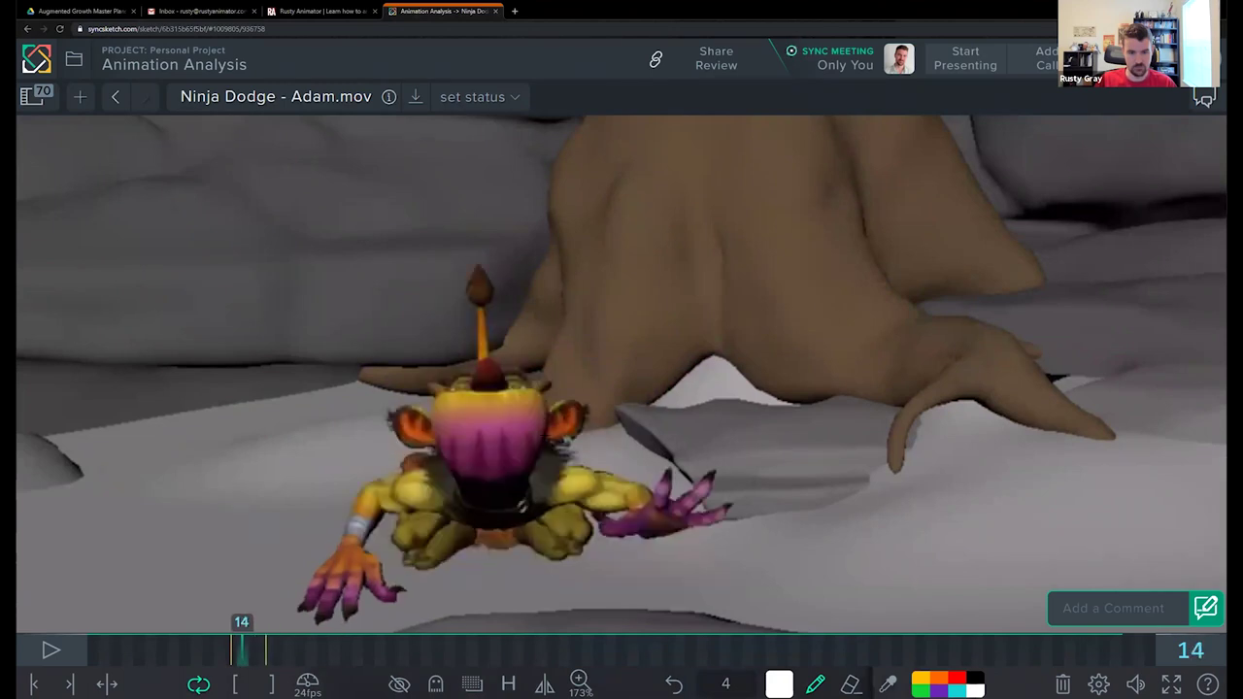
key(Right)
drag(493, 442, 490, 445)
key(Right)
key(Right)
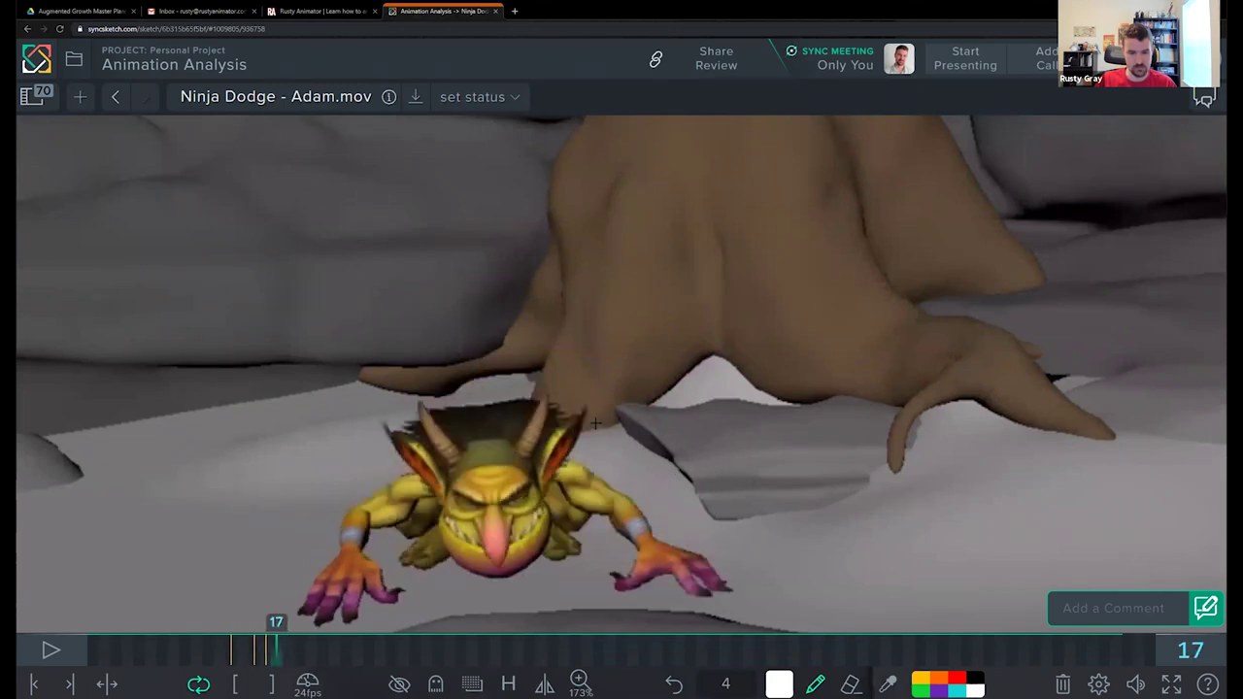
key(Left)
key(Left)
key(ctrl+z)
key(Right)
key(Left)
key(Left)
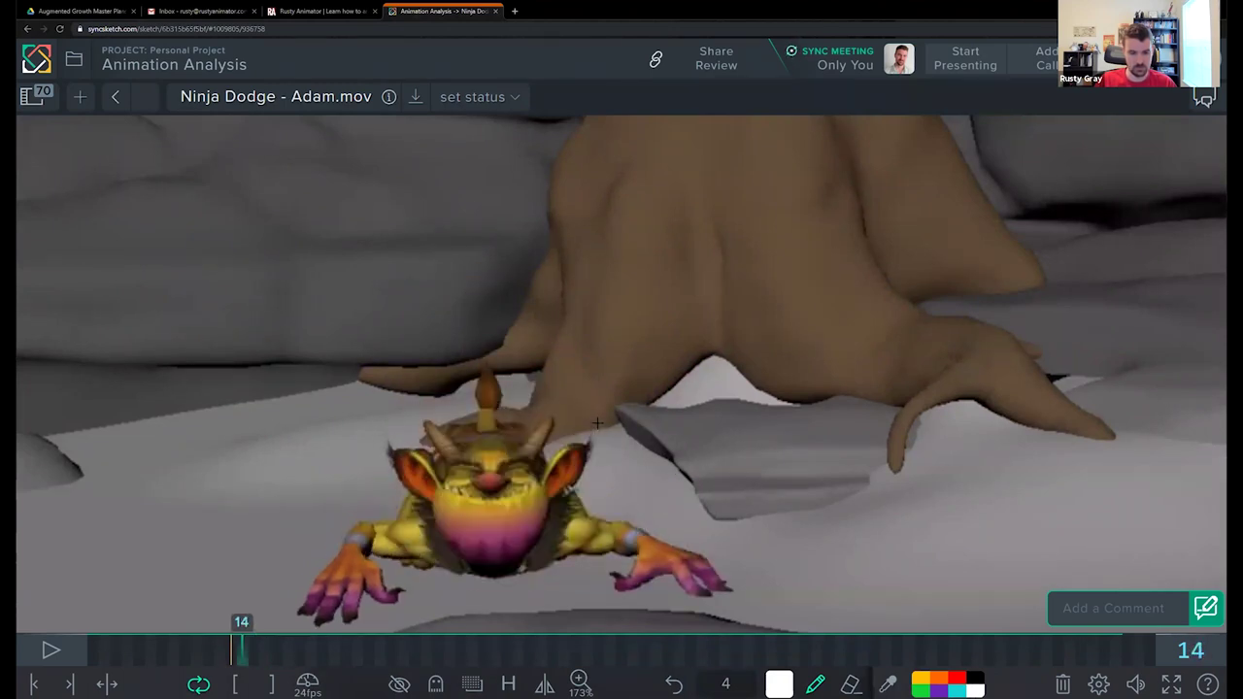
Step: Step through the landing to frame 17, sketch trial strokes over and beside the goblin, then undo them
key(Left)
key(Right)
key(Right)
key(Right)
key(Right)
key(Right)
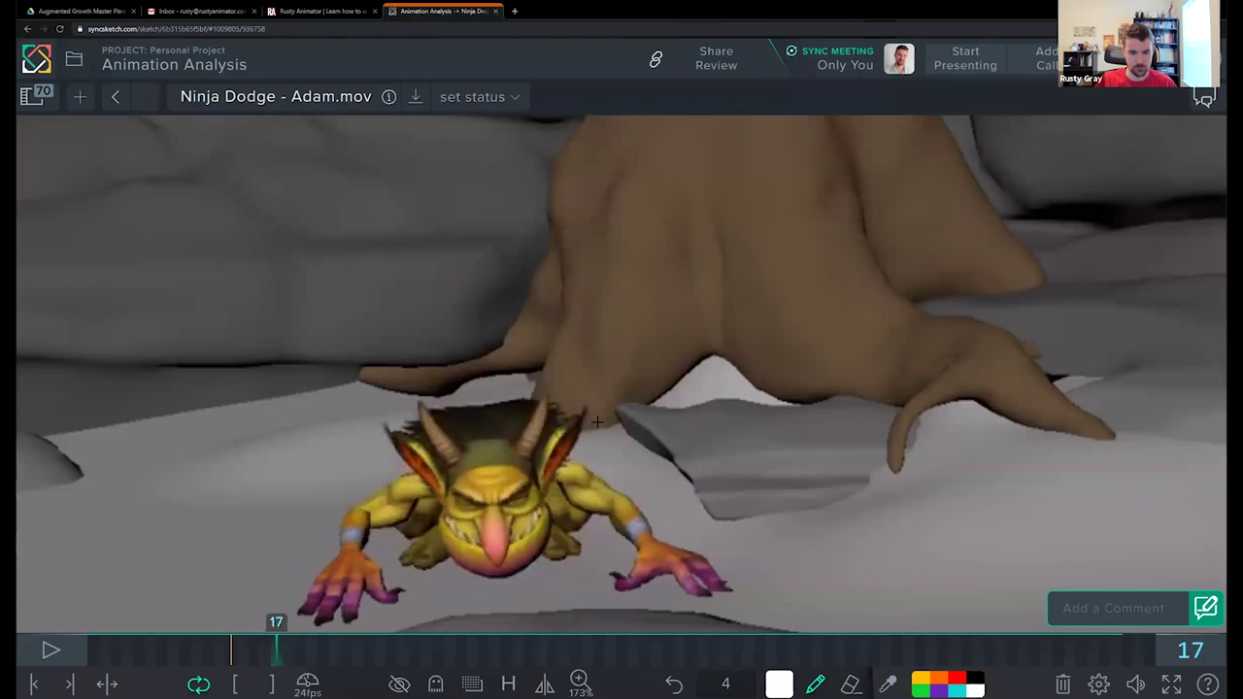
drag(492, 444, 532, 473)
mouse_move(281, 424)
mouse_down()
mouse_move(672, 406)
mouse_move(239, 418)
mouse_up()
key(ctrl+z)
key(ctrl+z)
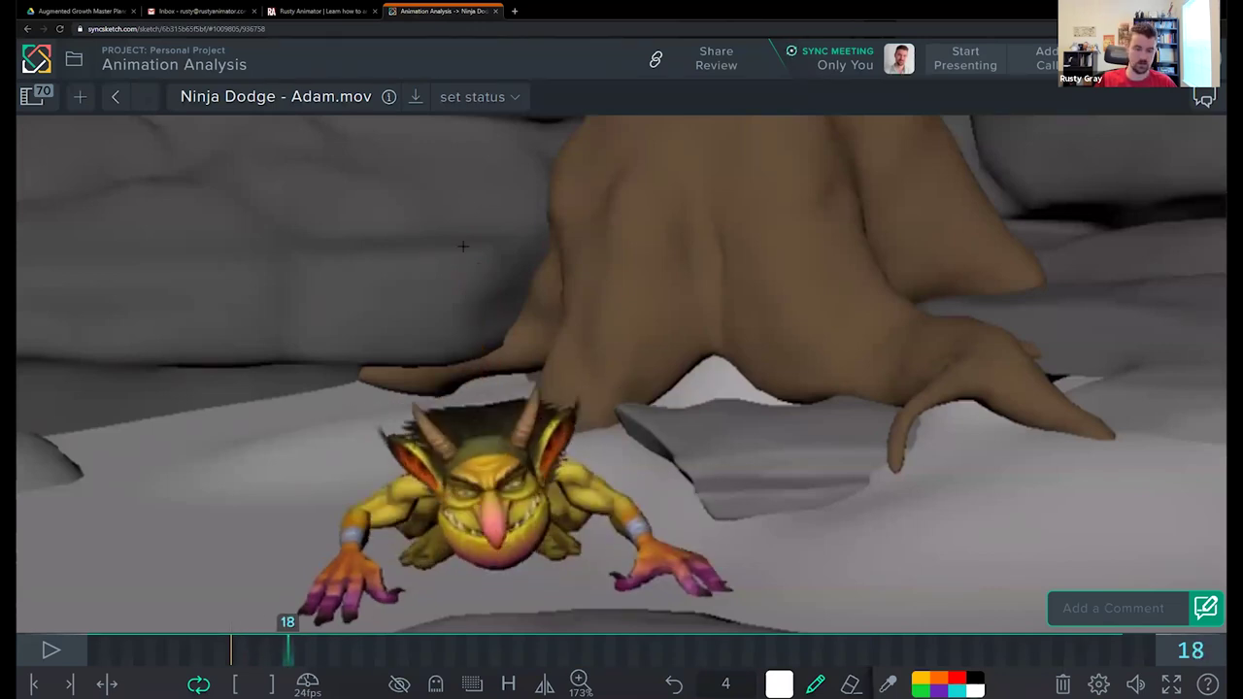
Step: Sketch a steep falling path with a rebound arc and an alternative upper path beside the goblin on frame 18, then clear it
scroll(503, 351, down, 5)
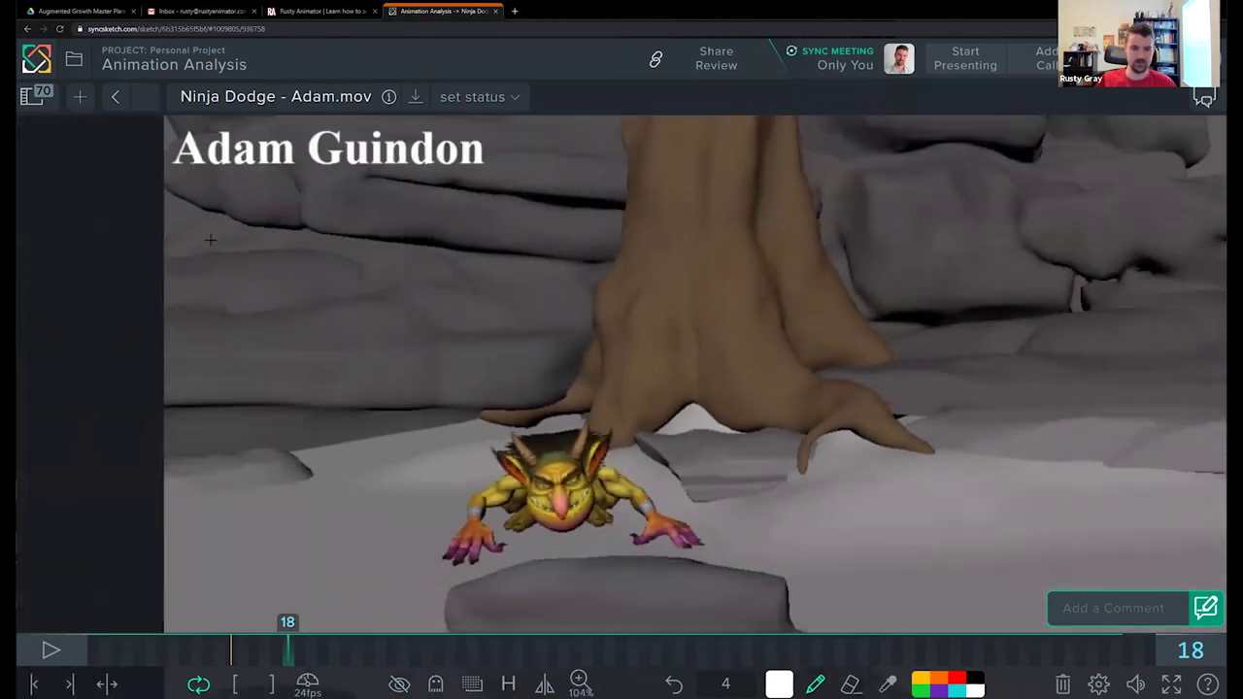
mouse_move(199, 238)
mouse_down()
mouse_move(324, 425)
mouse_move(185, 228)
mouse_move(311, 371)
mouse_up()
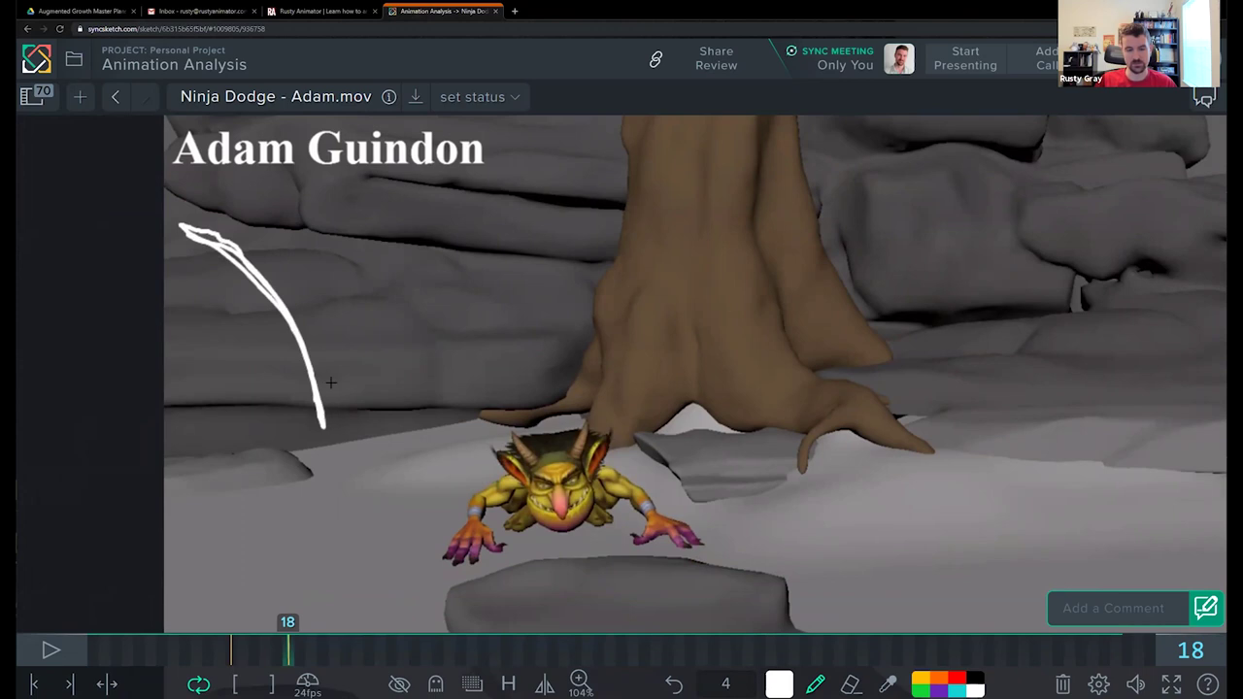
mouse_move(370, 359)
mouse_down()
mouse_move(330, 361)
mouse_move(416, 381)
mouse_move(400, 370)
mouse_up()
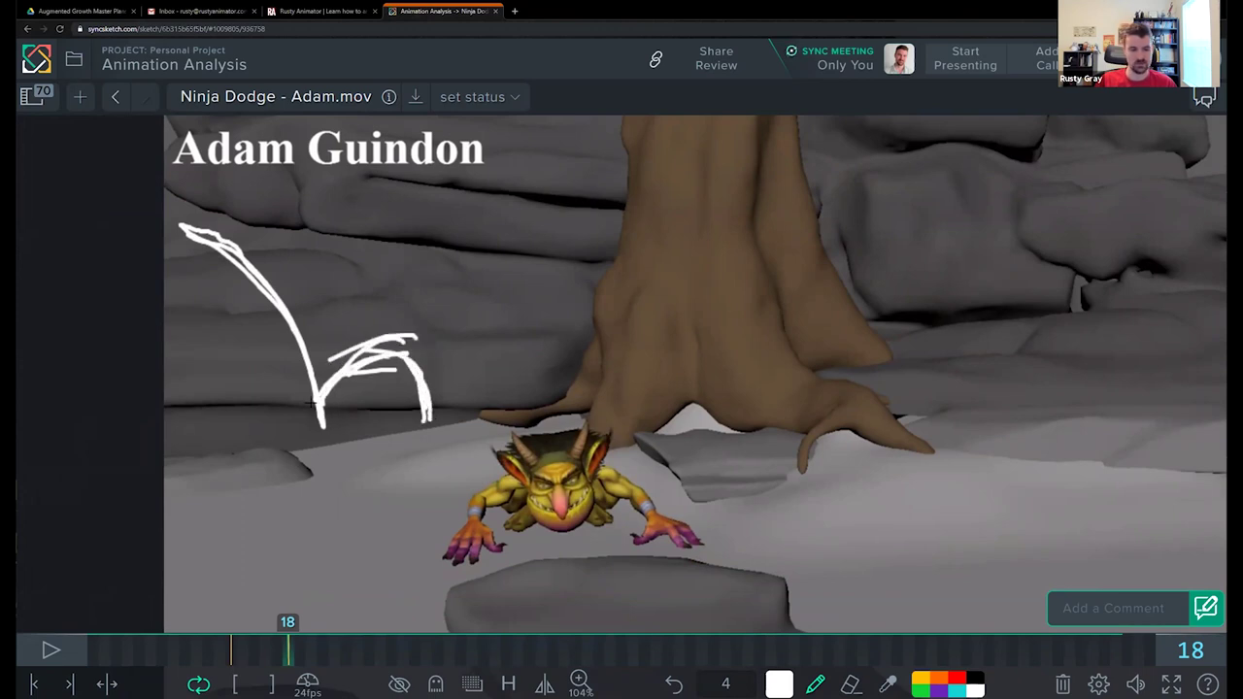
drag(315, 404, 403, 346)
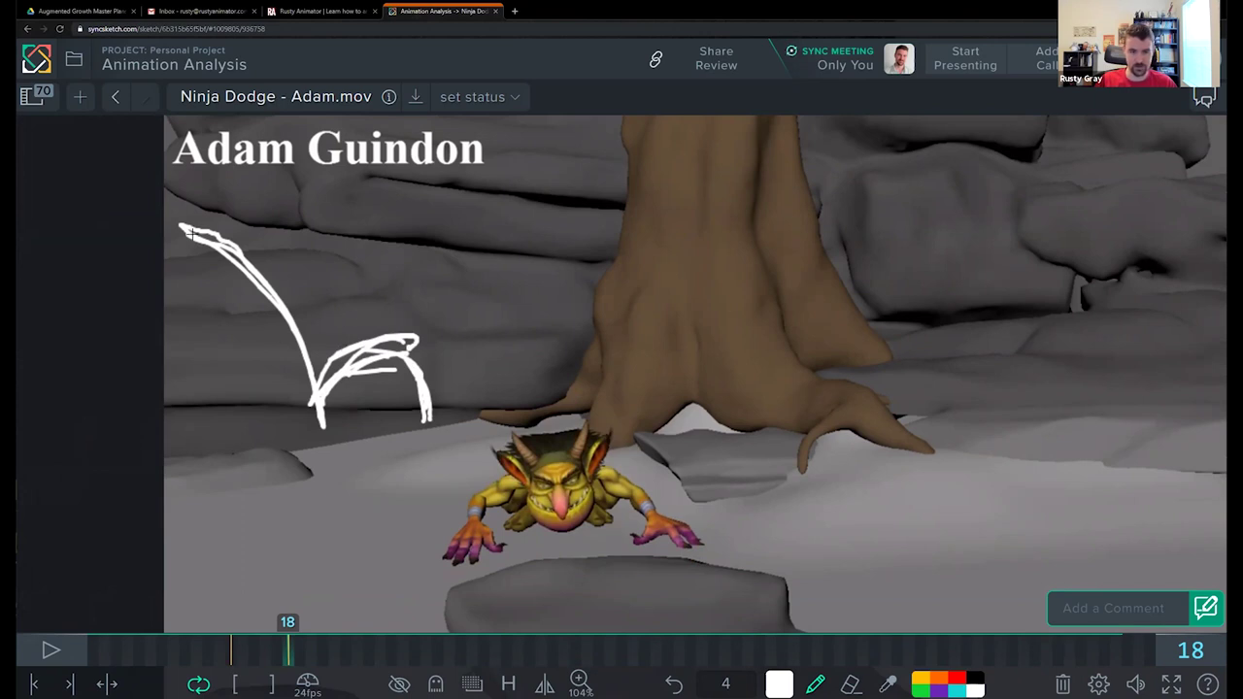
drag(185, 231, 321, 402)
drag(177, 206, 393, 336)
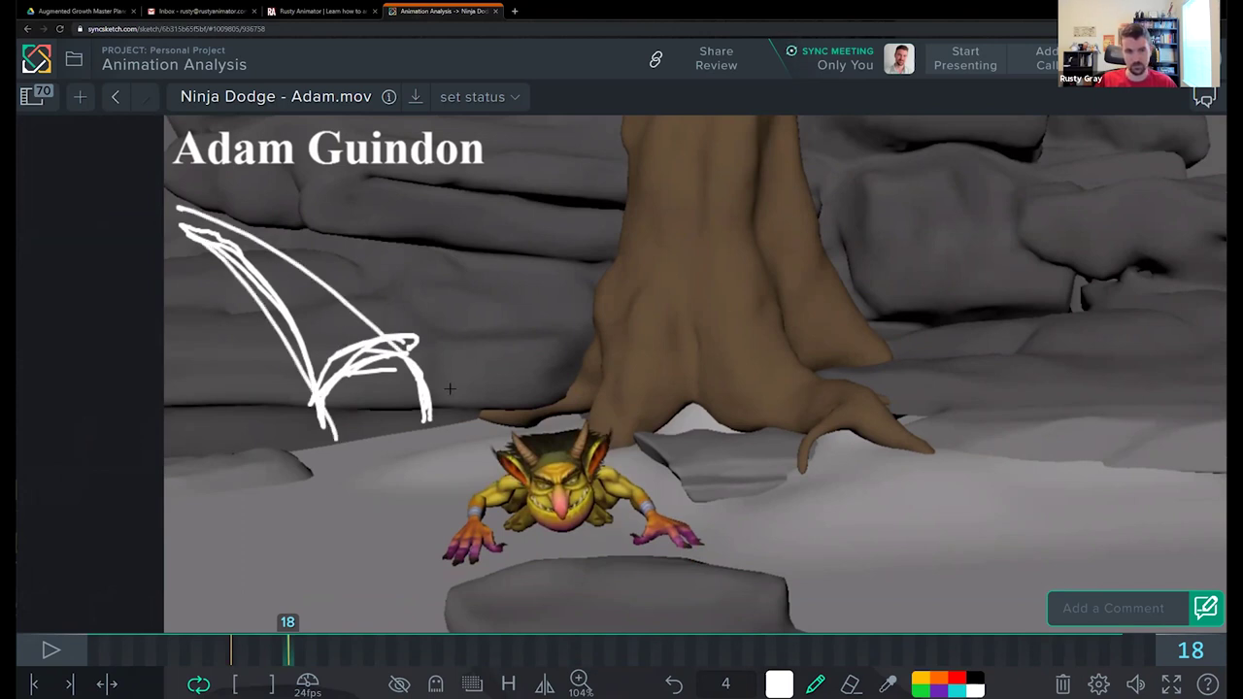
key(Delete)
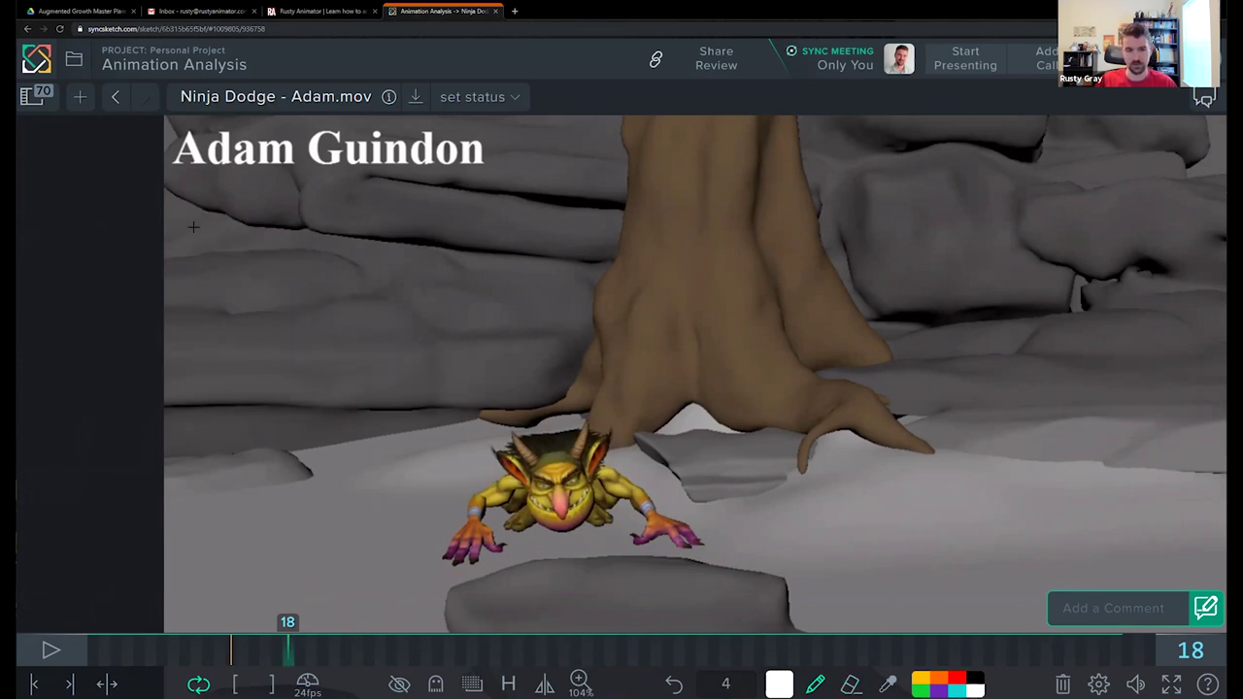
Step: Redraw the falling path with progressively smaller bounces on frame 18, clear the sketches and return to annotated frame 13
mouse_move(193, 226)
mouse_down()
mouse_move(297, 427)
mouse_move(340, 394)
mouse_move(303, 449)
mouse_move(382, 389)
mouse_up()
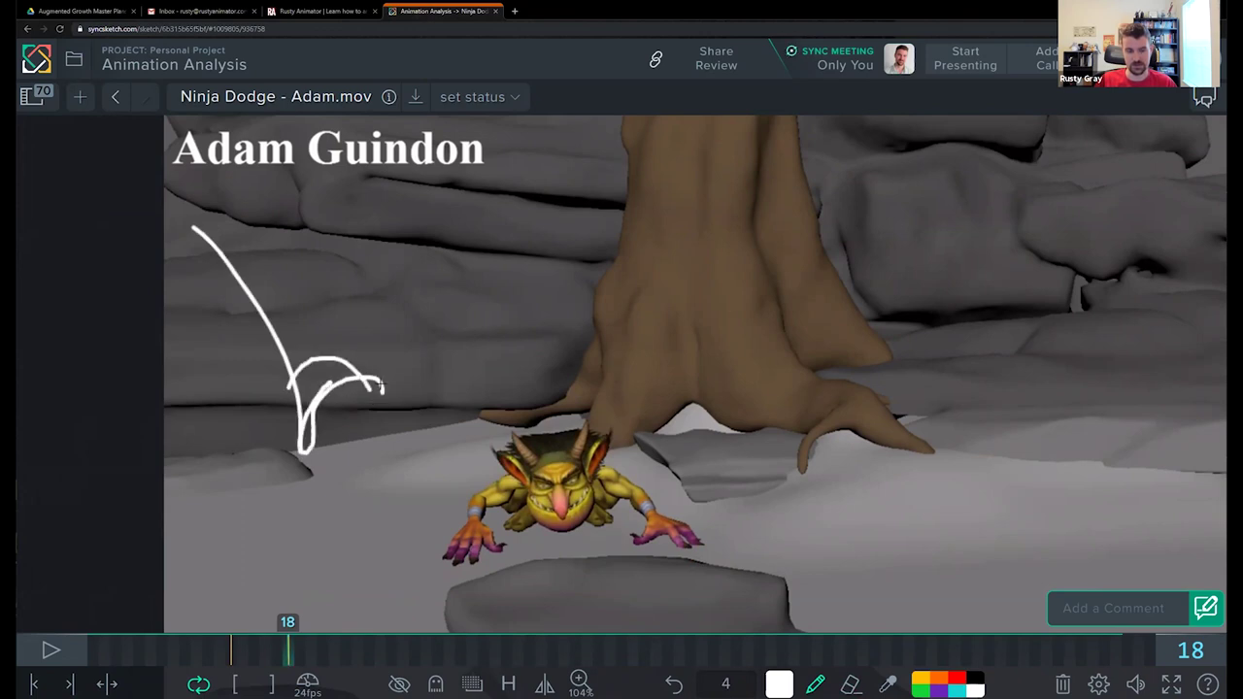
key(Delete)
mouse_move(205, 230)
mouse_down()
mouse_move(277, 371)
mouse_move(350, 363)
mouse_move(407, 447)
mouse_move(452, 442)
mouse_up()
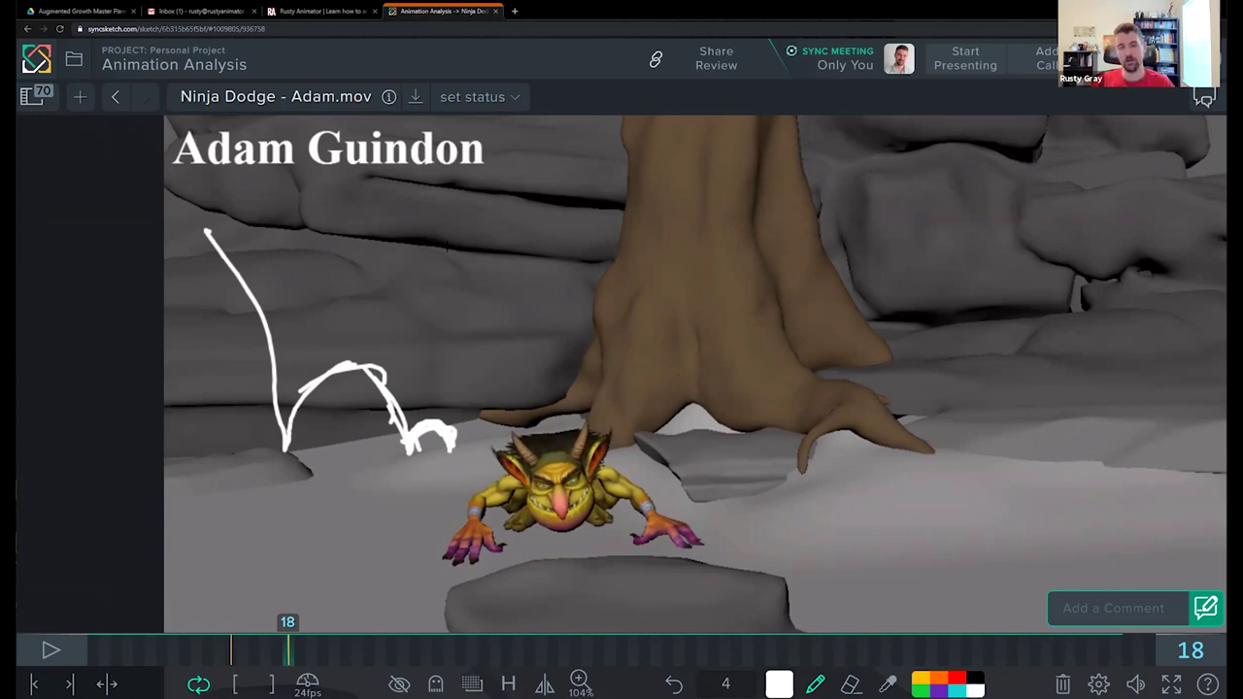
key(Delete)
key(shift+Left)
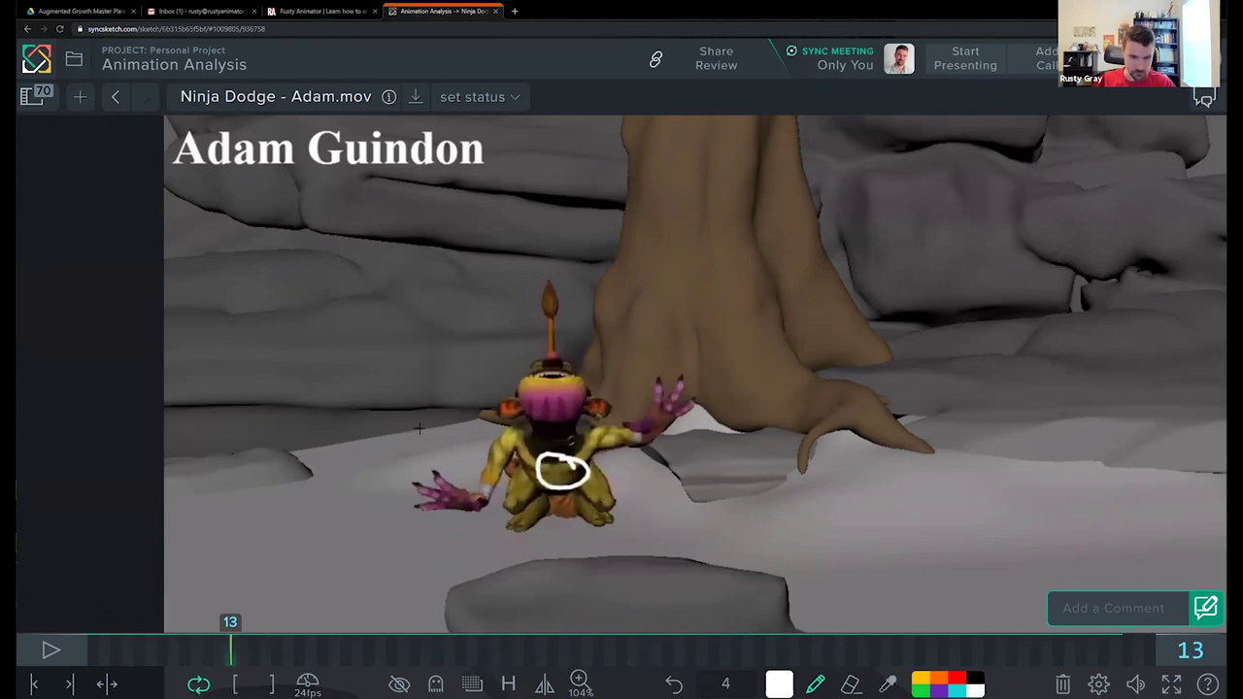
Step: Sketch a downward arrow and a short ground line beside the falling goblin on frame 10
key(Left)
key(Left)
key(Left)
mouse_move(662, 157)
mouse_down()
mouse_move(693, 540)
mouse_move(704, 506)
mouse_move(858, 529)
mouse_up()
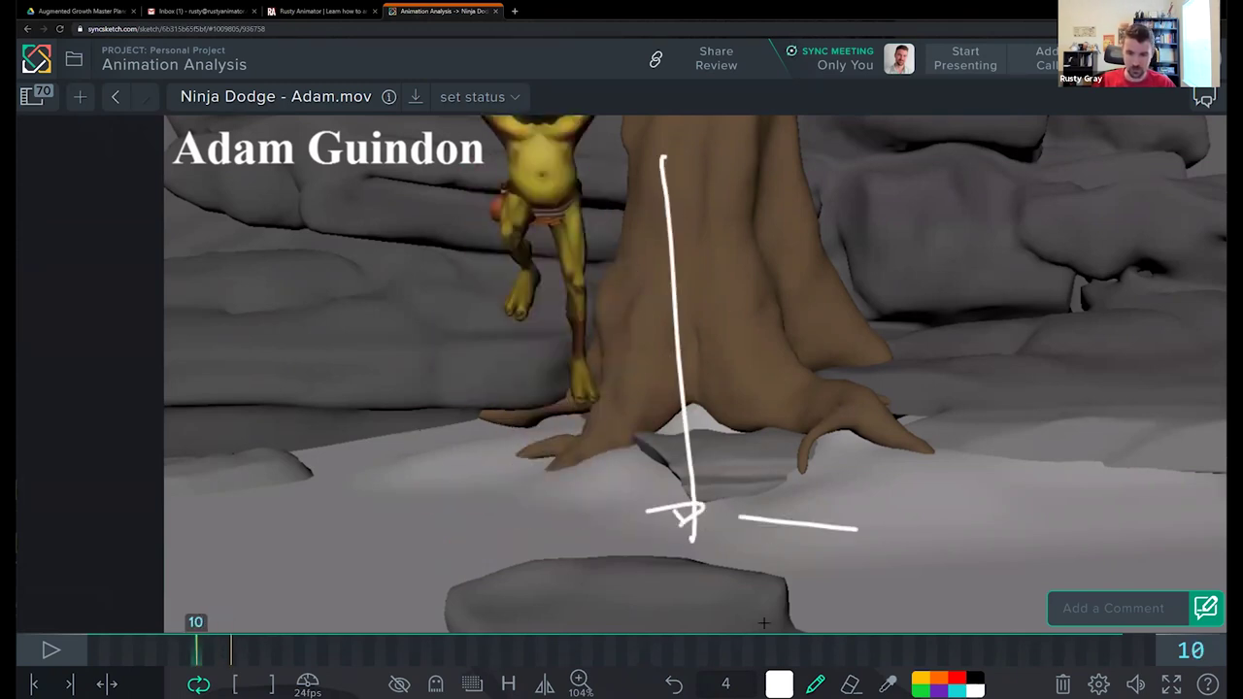
Step: Step back and forth through the landing frames around frame 16 to examine how the goblin's head and body settle
key(Right)
key(Right)
key(Right)
key(Right)
key(Right)
key(Right)
key(Right)
key(Right)
key(Right)
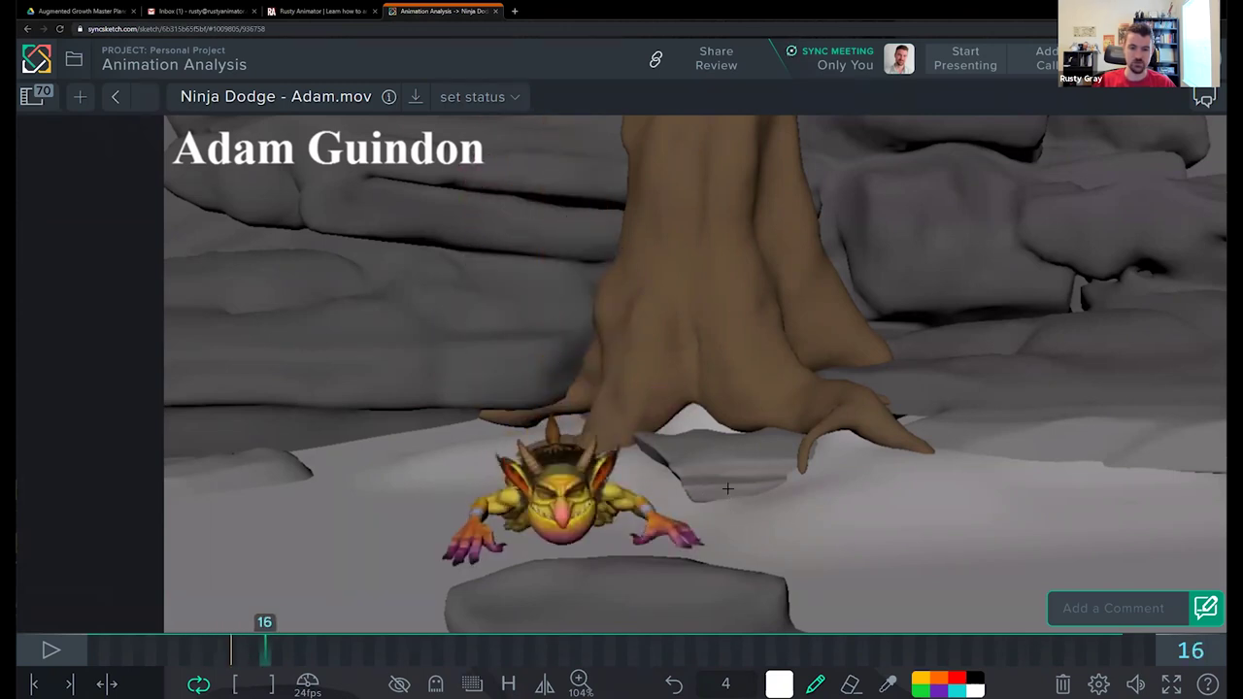
key(Left)
key(Left)
key(Left)
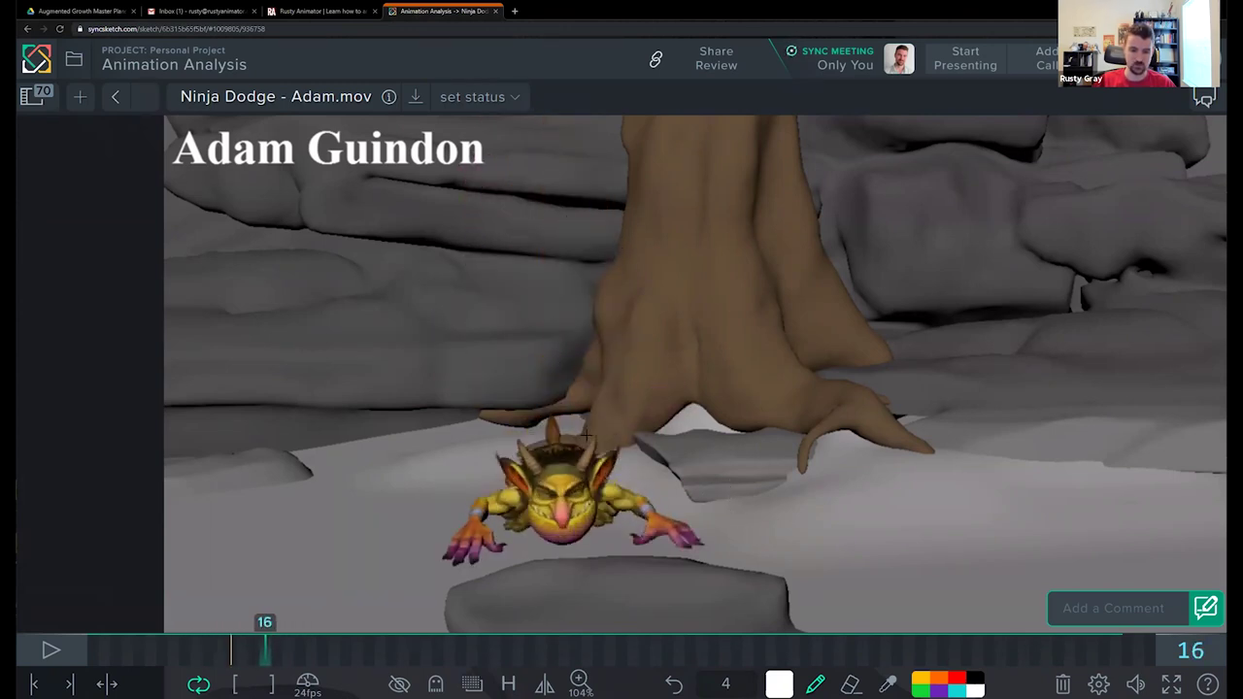
Step: Mark the head height and motion direction on frame 18 and sketch a vertical spacing chart with tick marks beside the tree
key(Right)
key(Right)
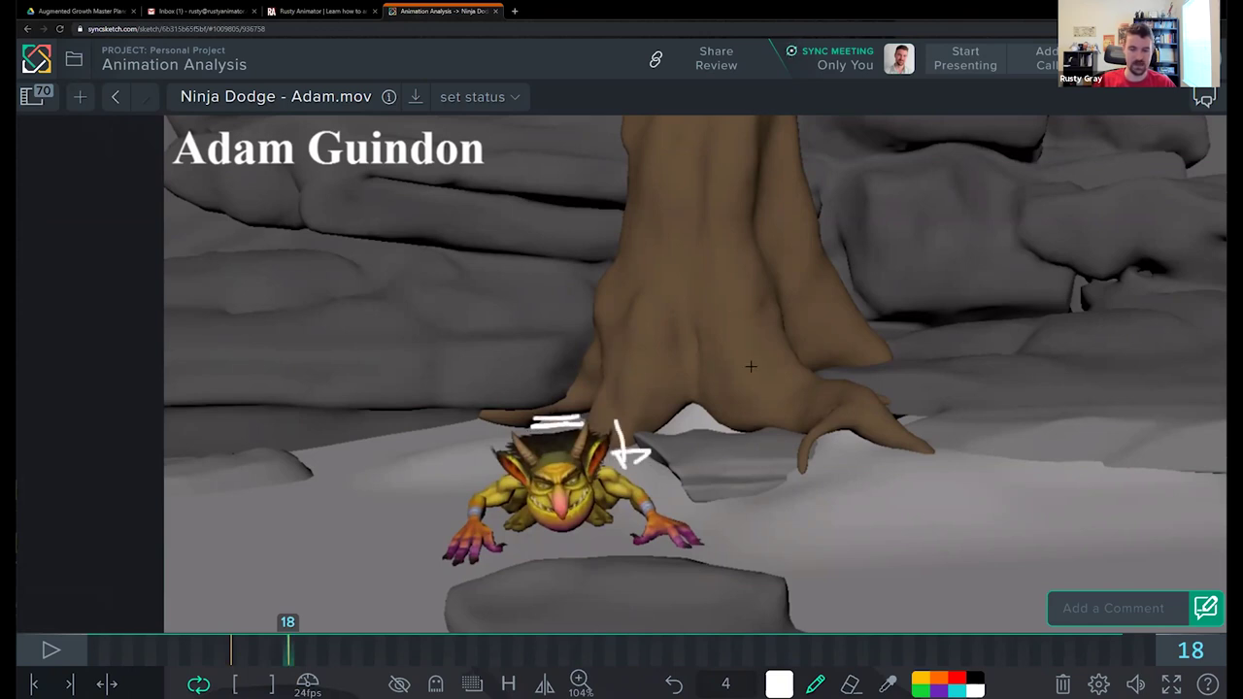
scroll(795, 273, right, 5)
drag(782, 274, 928, 275)
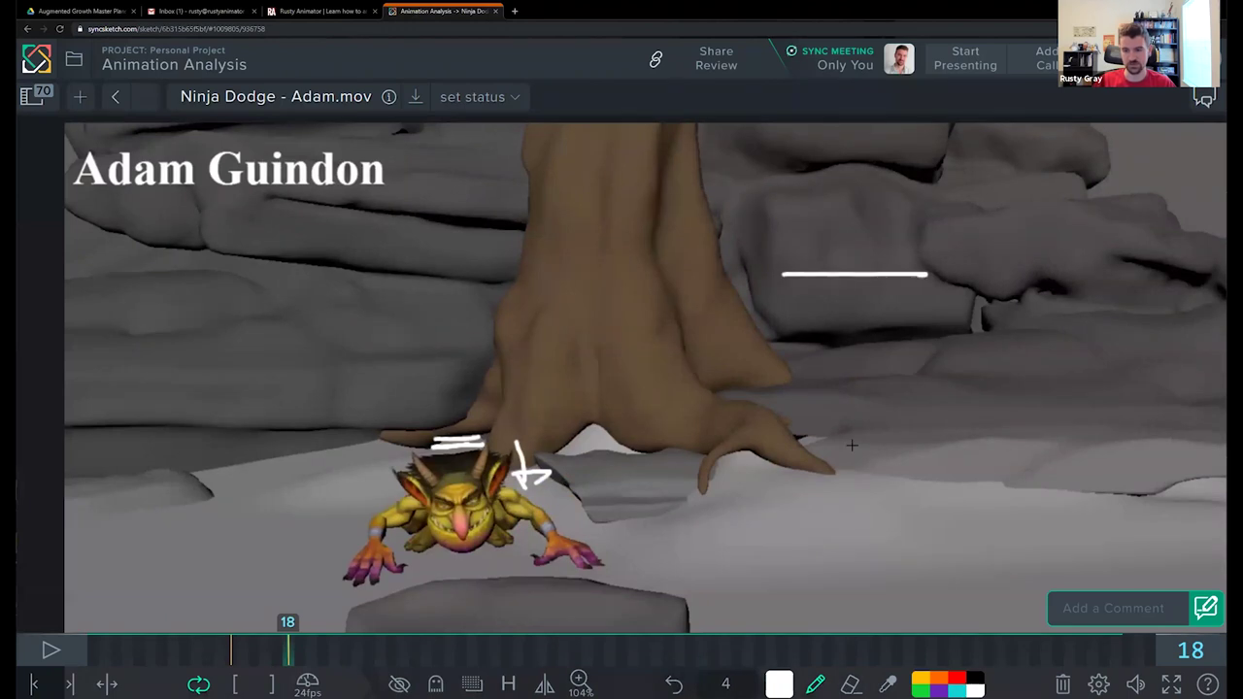
mouse_move(841, 280)
mouse_down()
mouse_move(853, 472)
mouse_move(904, 466)
mouse_up()
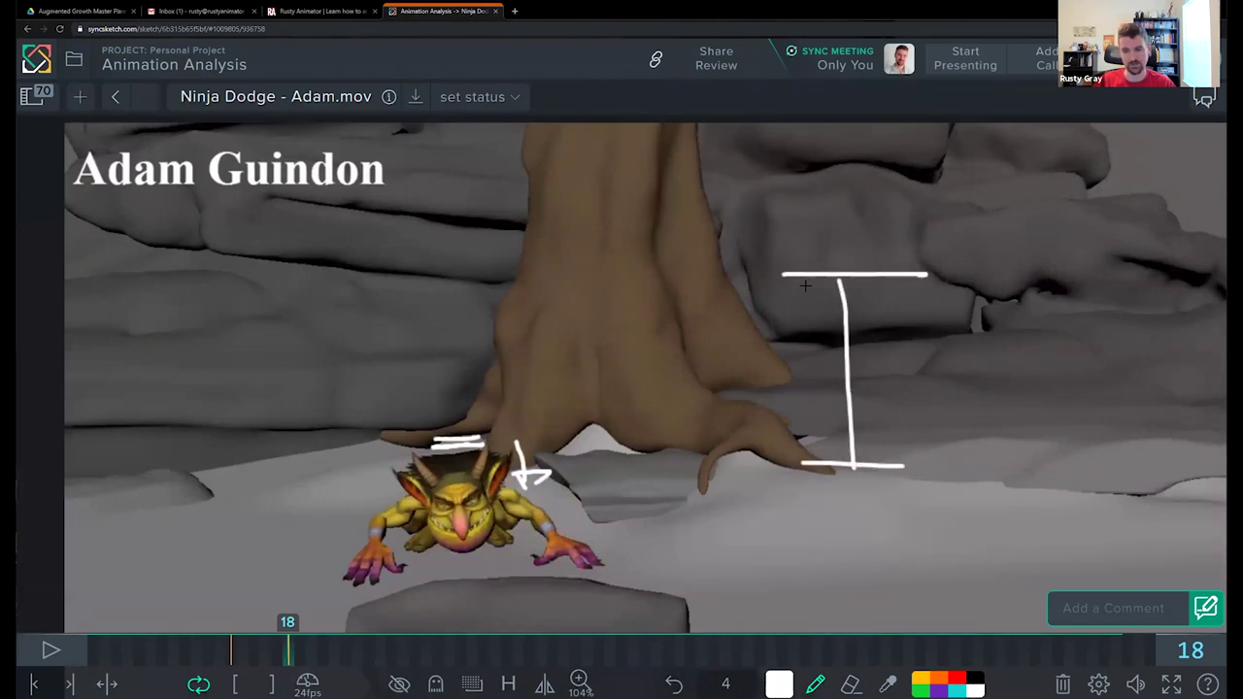
drag(804, 287, 900, 278)
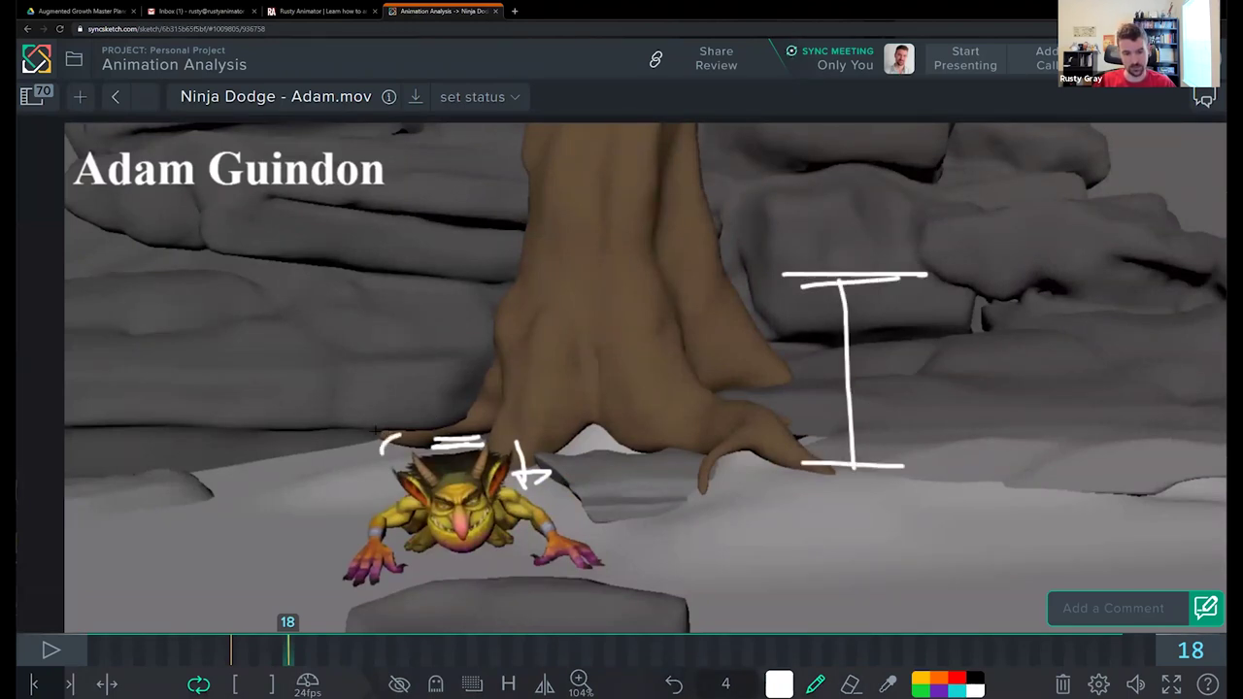
drag(397, 436, 336, 435)
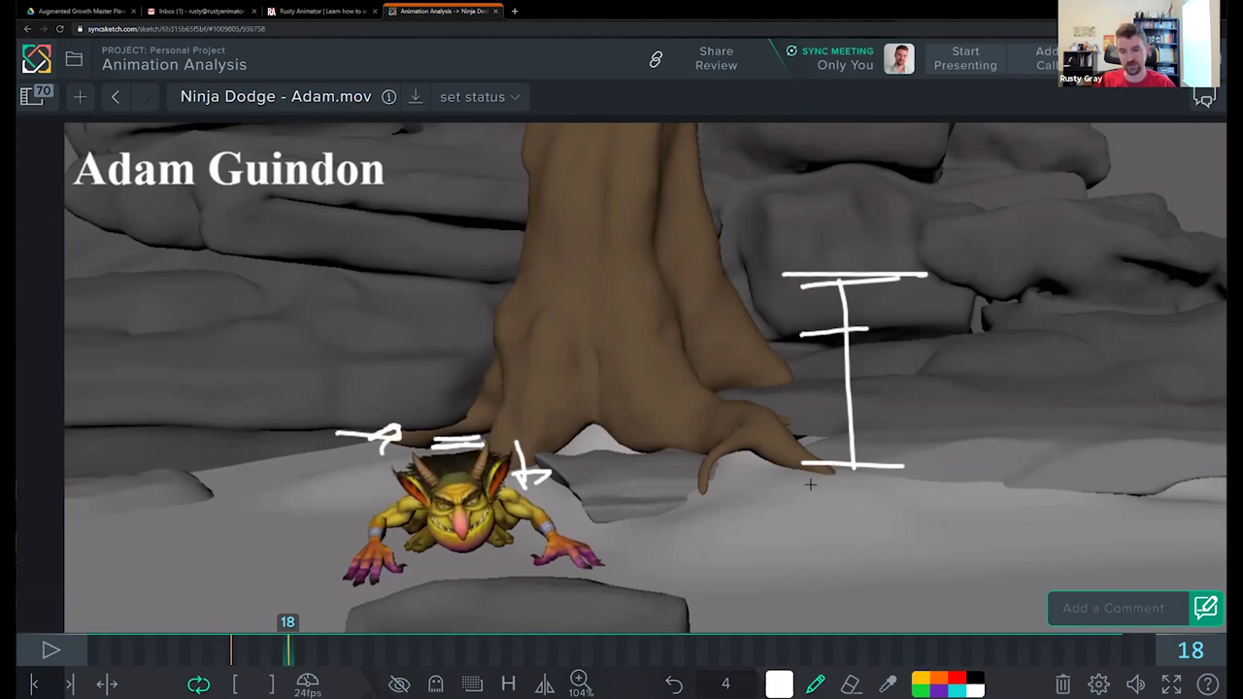
drag(801, 393, 884, 388)
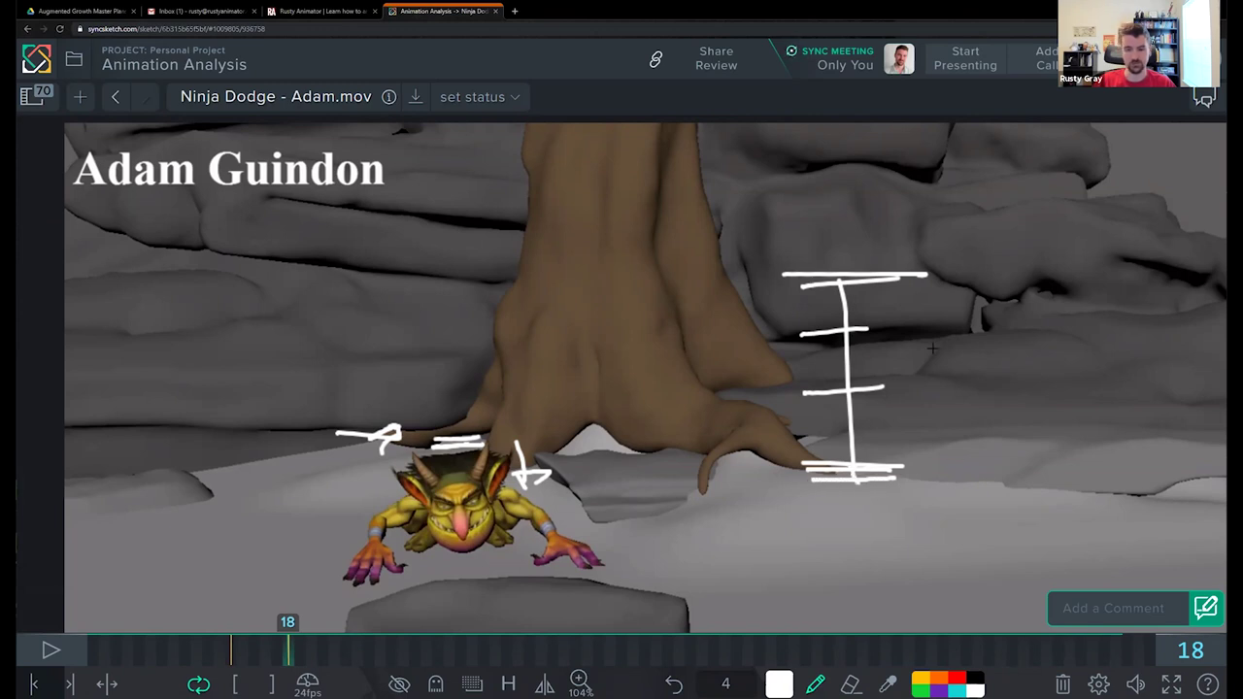
drag(825, 365, 920, 345)
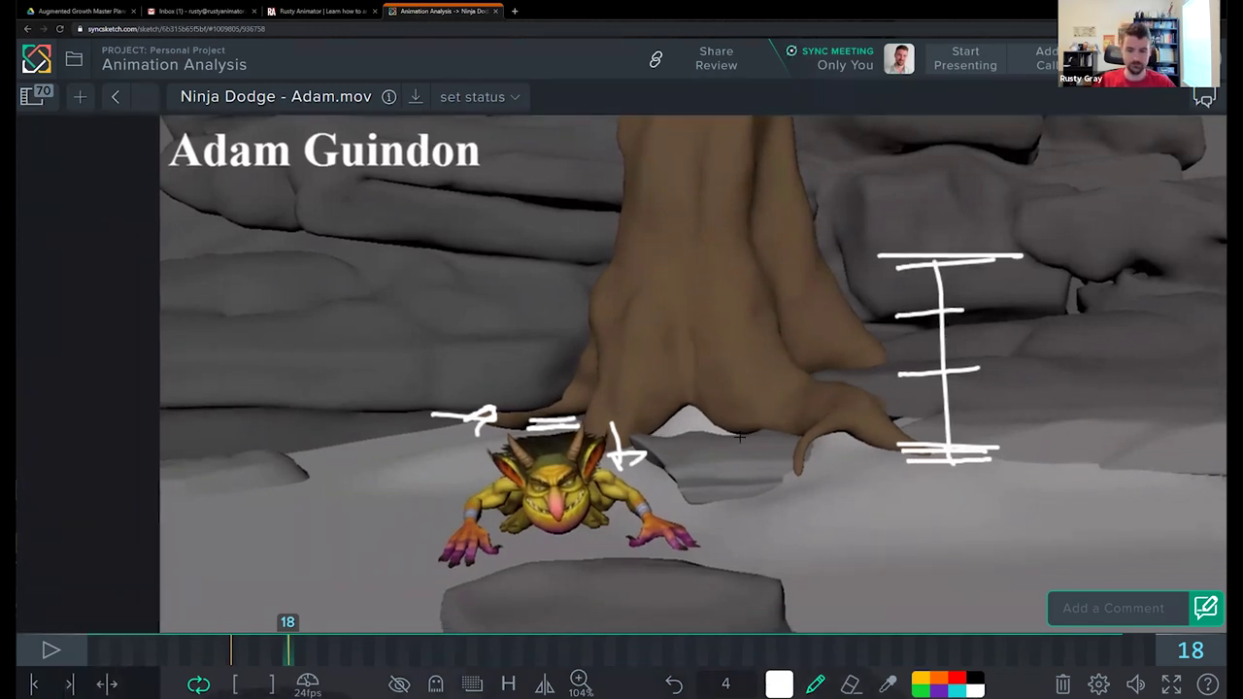
Step: Mark the goblin's head on frame 20, then undo the mark
mouse_move(287, 649)
mouse_down()
mouse_move(321, 646)
mouse_move(244, 646)
mouse_move(311, 643)
mouse_up()
drag(538, 456, 544, 464)
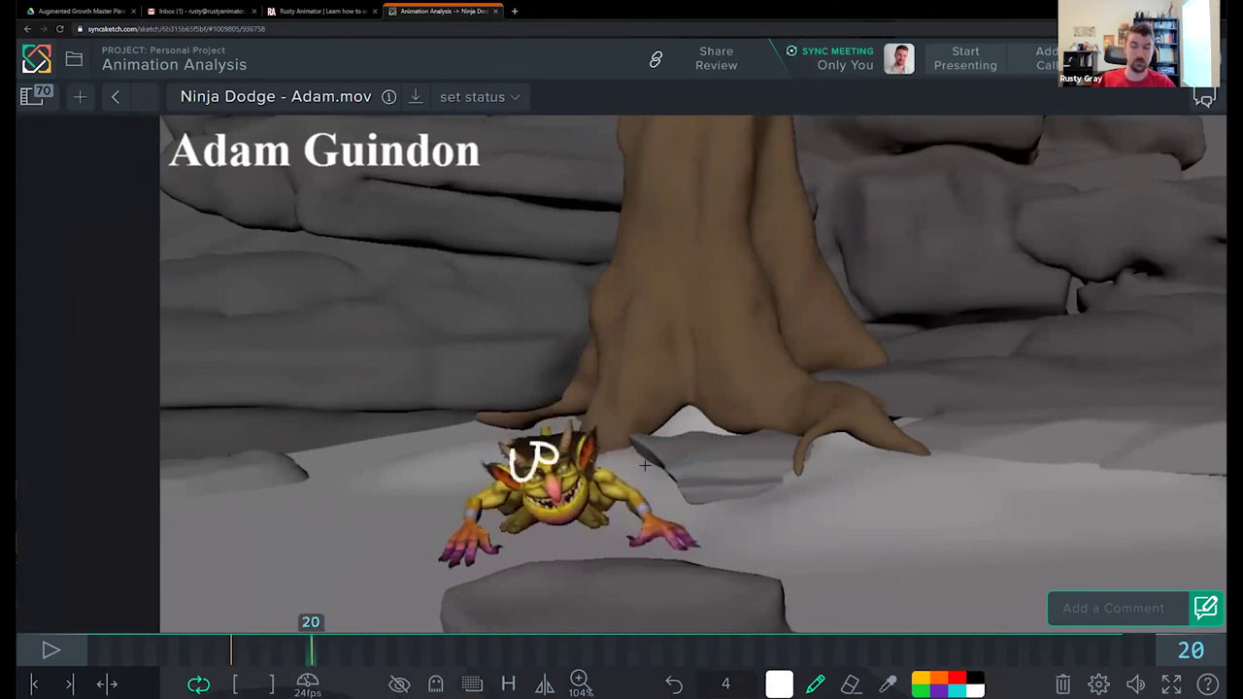
key(ctrl+z)
Step: Advance through frame 25 to the leap on frame 44 and fit the whole shot in view
key(Right)
key(Right)
key(Right)
key(Right)
key(Right)
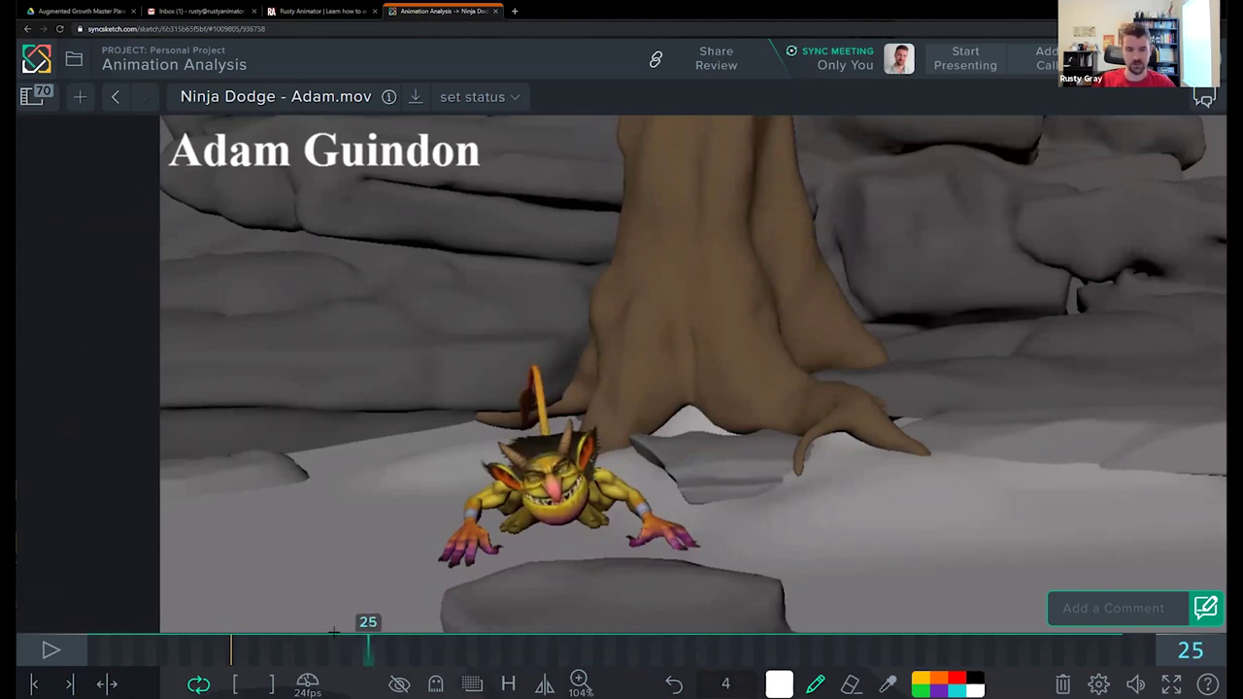
drag(378, 648, 561, 646)
drag(567, 602, 594, 593)
drag(800, 522, 627, 444)
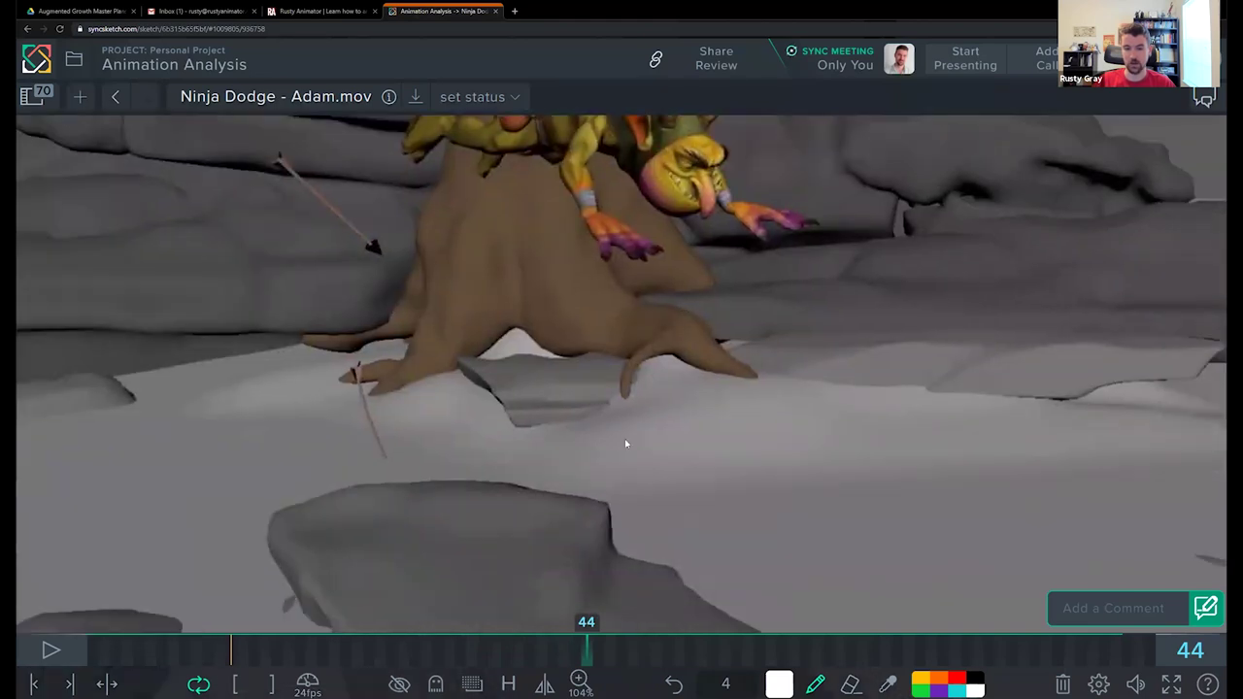
scroll(628, 444, down, 8)
scroll(662, 468, up, 6)
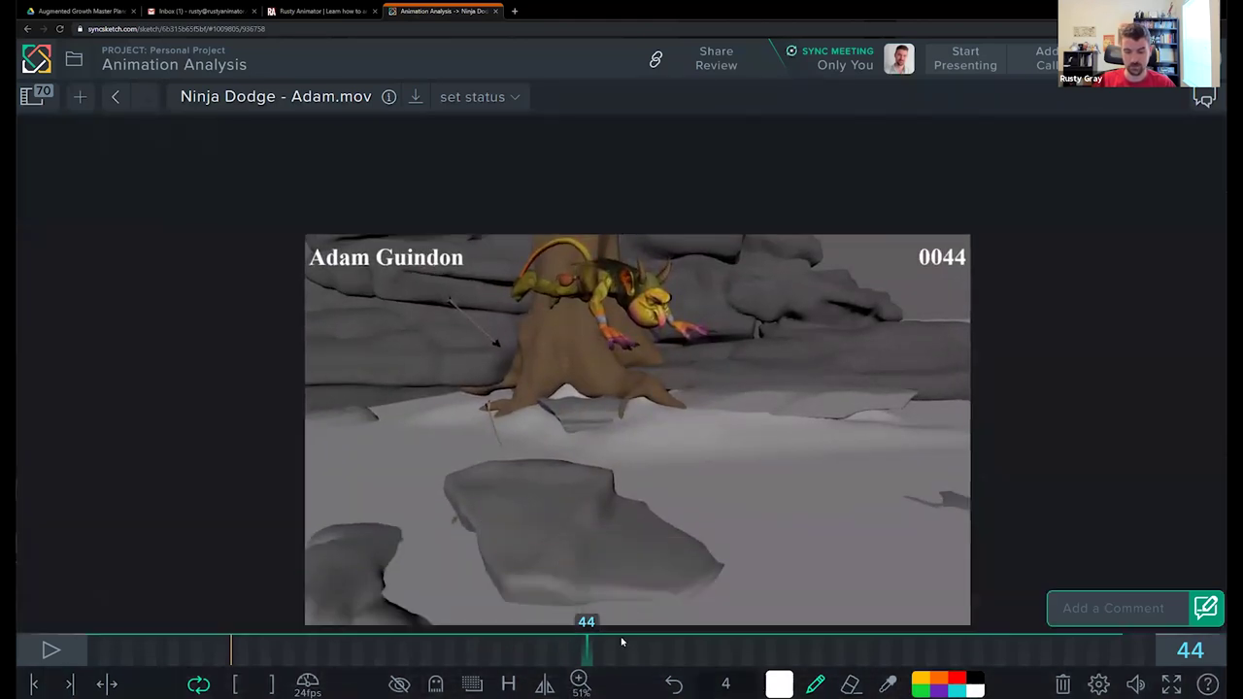
Step: Sketch a downward path with a small rebound and horizontal strokes beside the landed goblin on frame 65, then clear them
mouse_move(622, 641)
mouse_down()
mouse_move(690, 630)
mouse_move(620, 627)
mouse_move(717, 607)
mouse_move(633, 604)
mouse_move(870, 580)
mouse_move(762, 585)
mouse_move(838, 575)
mouse_up()
drag(507, 351, 517, 513)
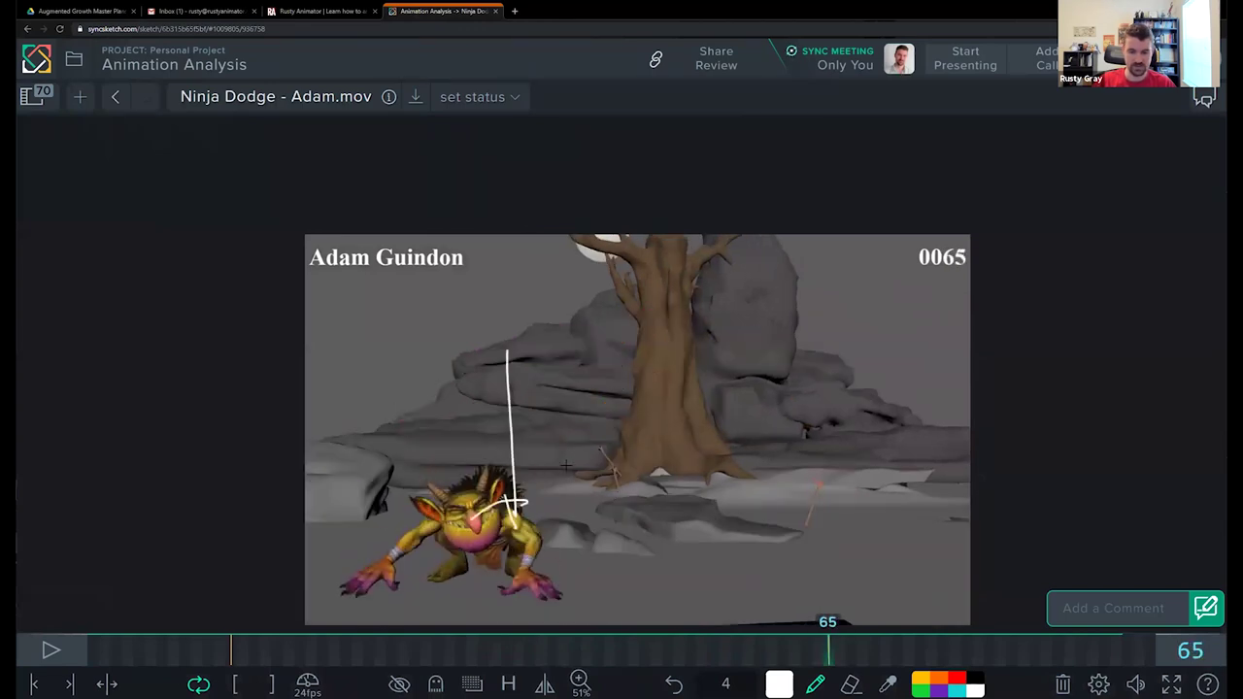
drag(702, 530, 686, 533)
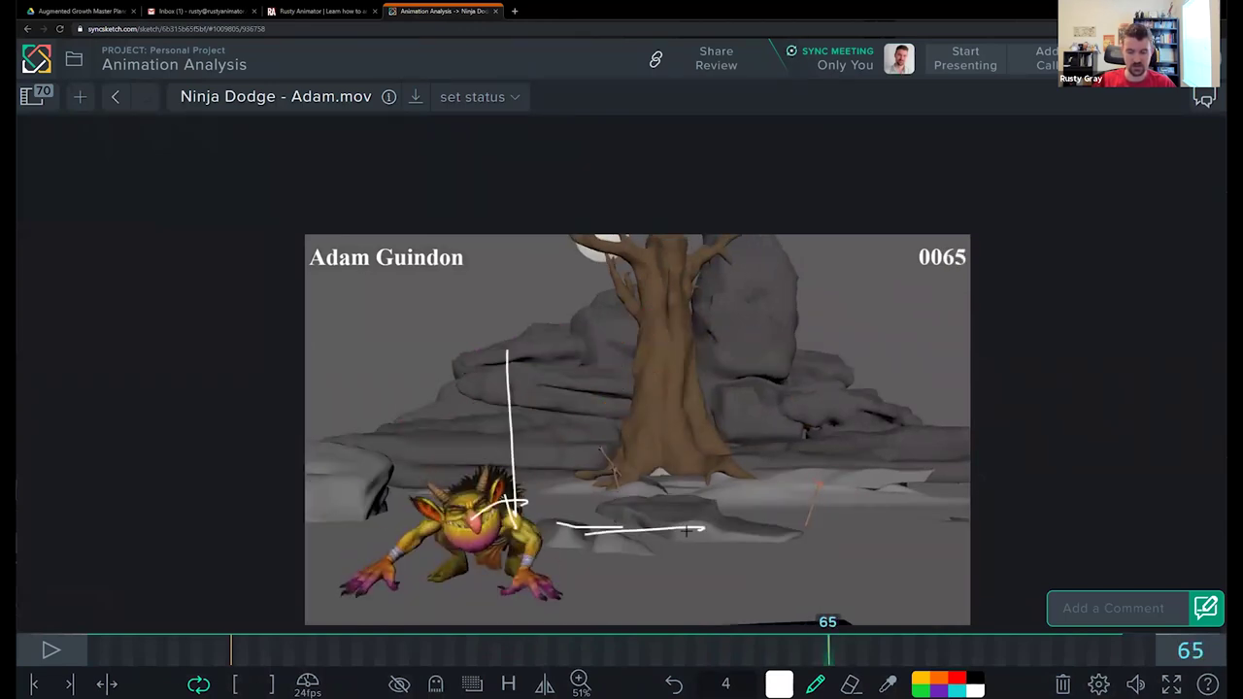
key(Delete)
Step: Sketch repeated up-and-down strokes beside the goblin on frame 67, clear them and return to frame 65
key(Right)
key(Right)
key(Right)
drag(814, 653, 852, 642)
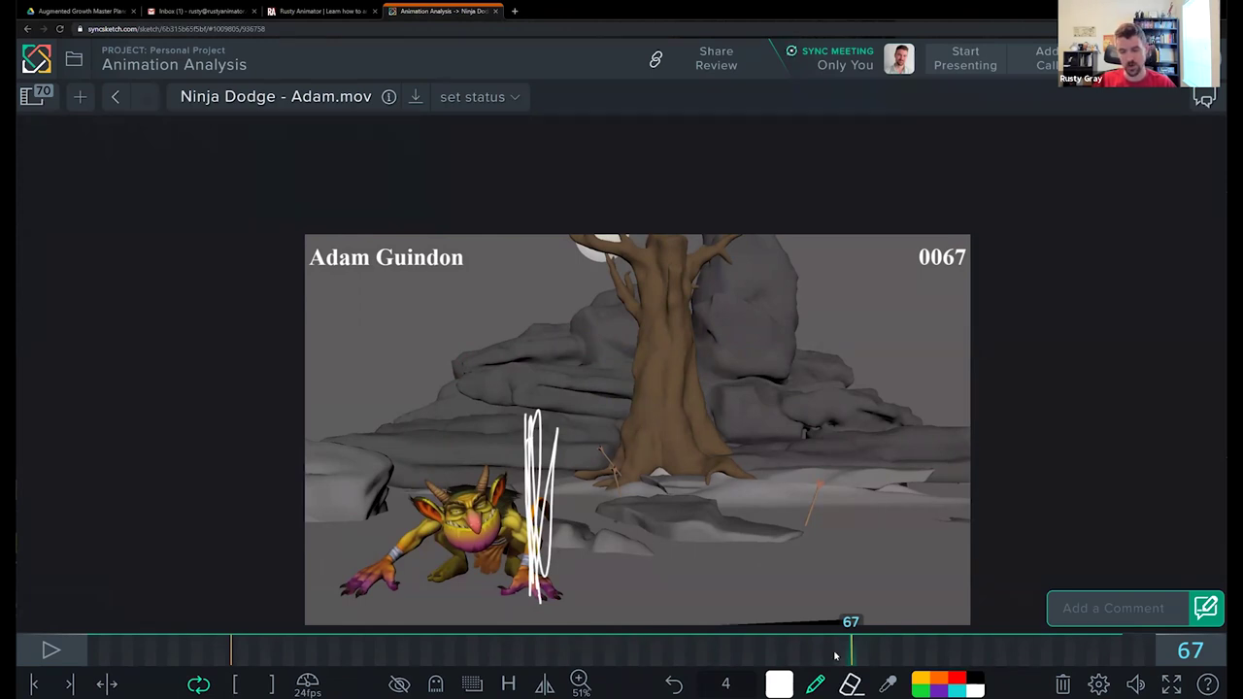
mouse_move(850, 649)
mouse_down()
mouse_move(783, 650)
mouse_move(852, 650)
mouse_move(827, 649)
mouse_up()
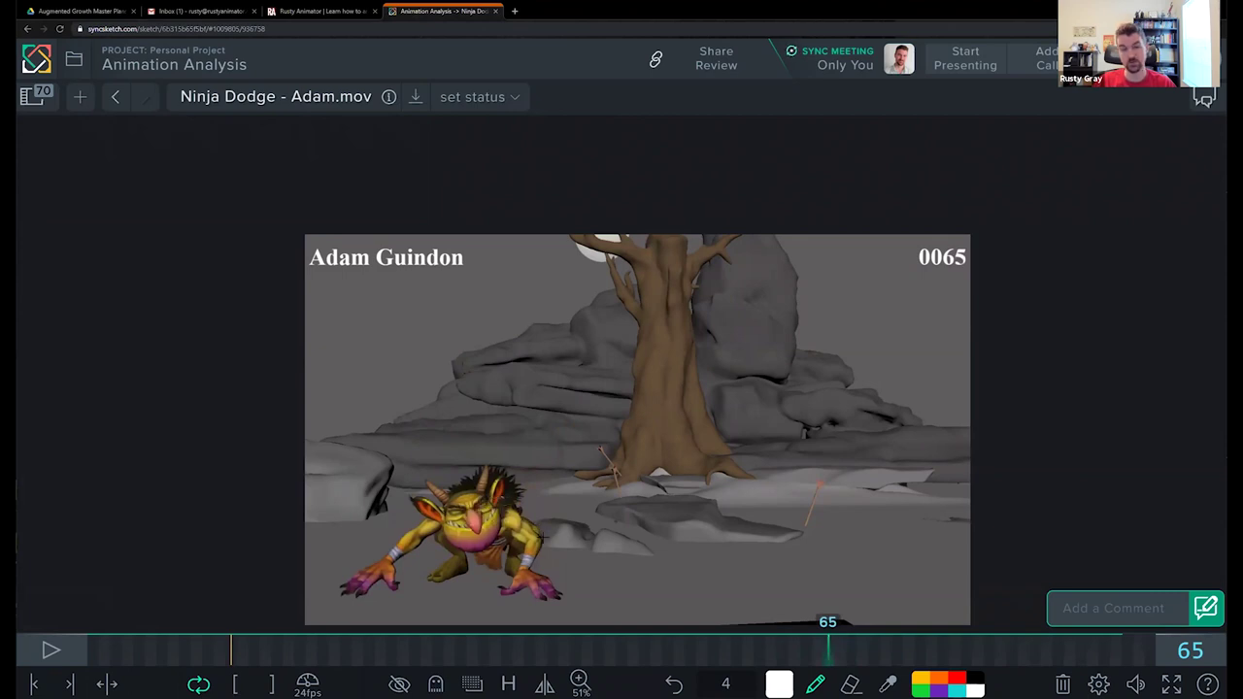
Step: Review the first landing up to frame 14, then replay the clip from the start
mouse_move(816, 648)
mouse_down()
mouse_move(783, 650)
mouse_move(1131, 613)
mouse_move(72, 622)
mouse_move(247, 530)
mouse_move(257, 586)
mouse_up()
key(Right)
key(Right)
key(Right)
key(Right)
key(Right)
key(Right)
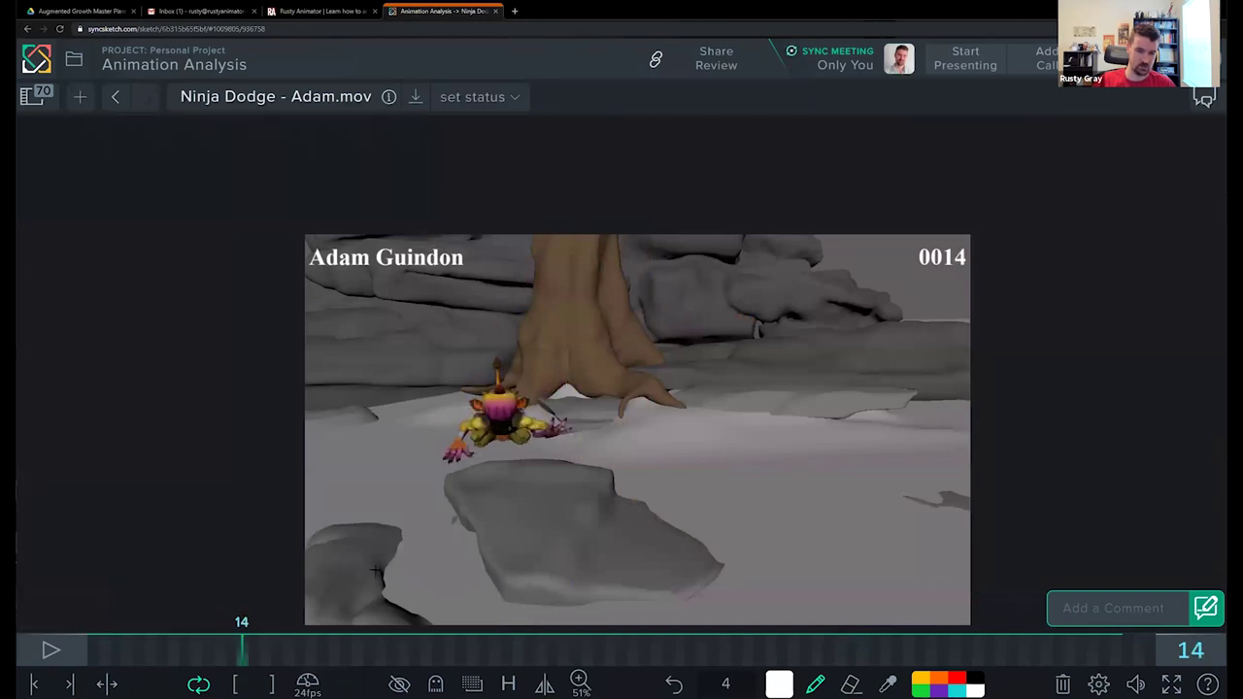
drag(736, 651, 102, 591)
key(space)
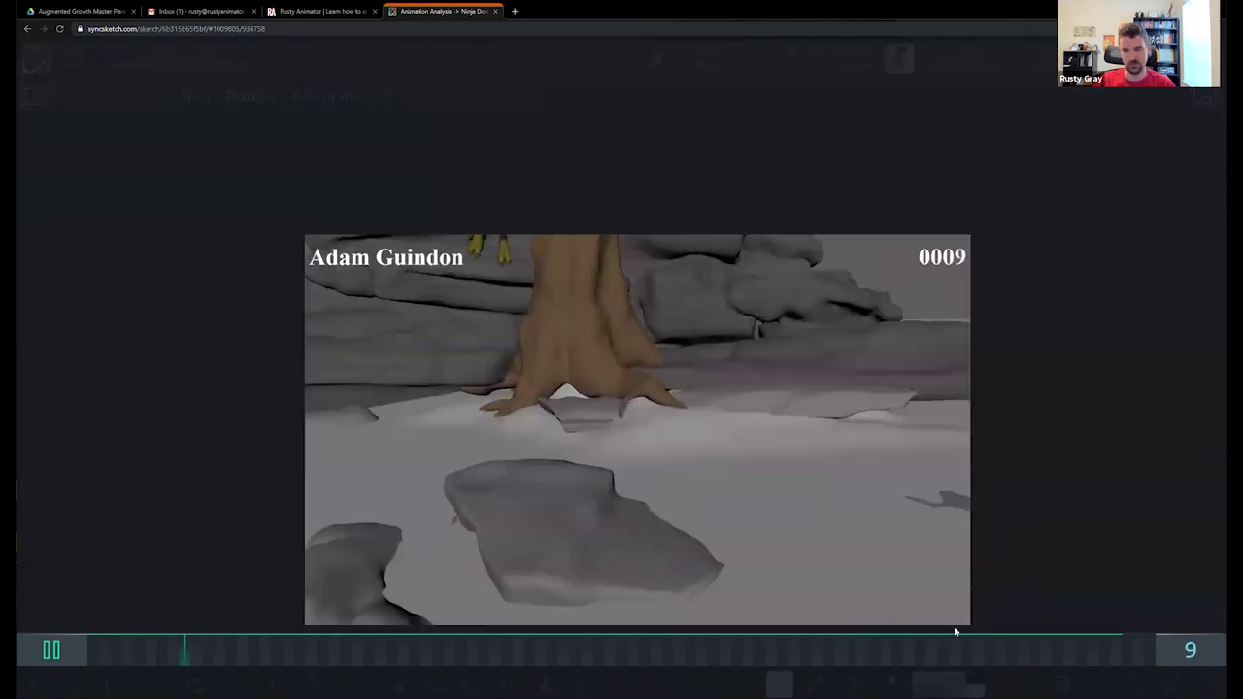
key(space)
Step: Step back and forth through the airborne poses around frames 78 to 82 to examine the spacing of the final jump
drag(937, 649, 1023, 650)
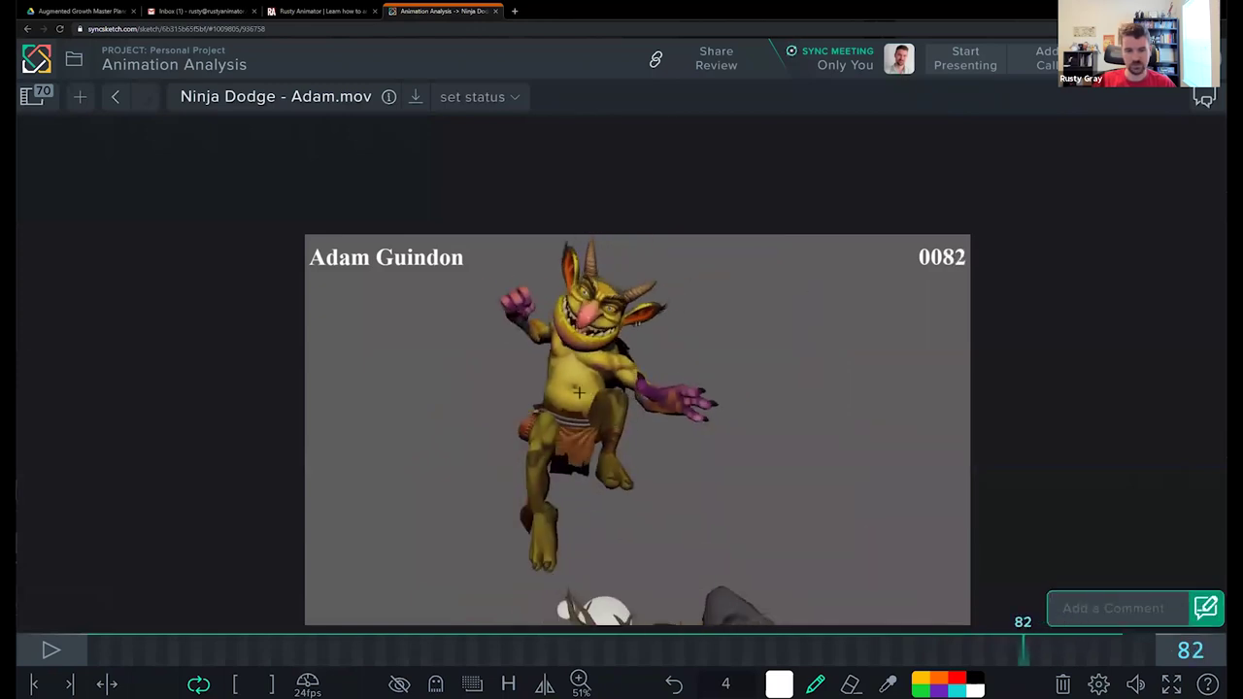
mouse_move(579, 392)
mouse_down()
mouse_move(578, 433)
mouse_move(592, 394)
mouse_up()
key(Right)
key(Right)
key(Left)
key(Left)
key(Left)
key(Left)
key(Left)
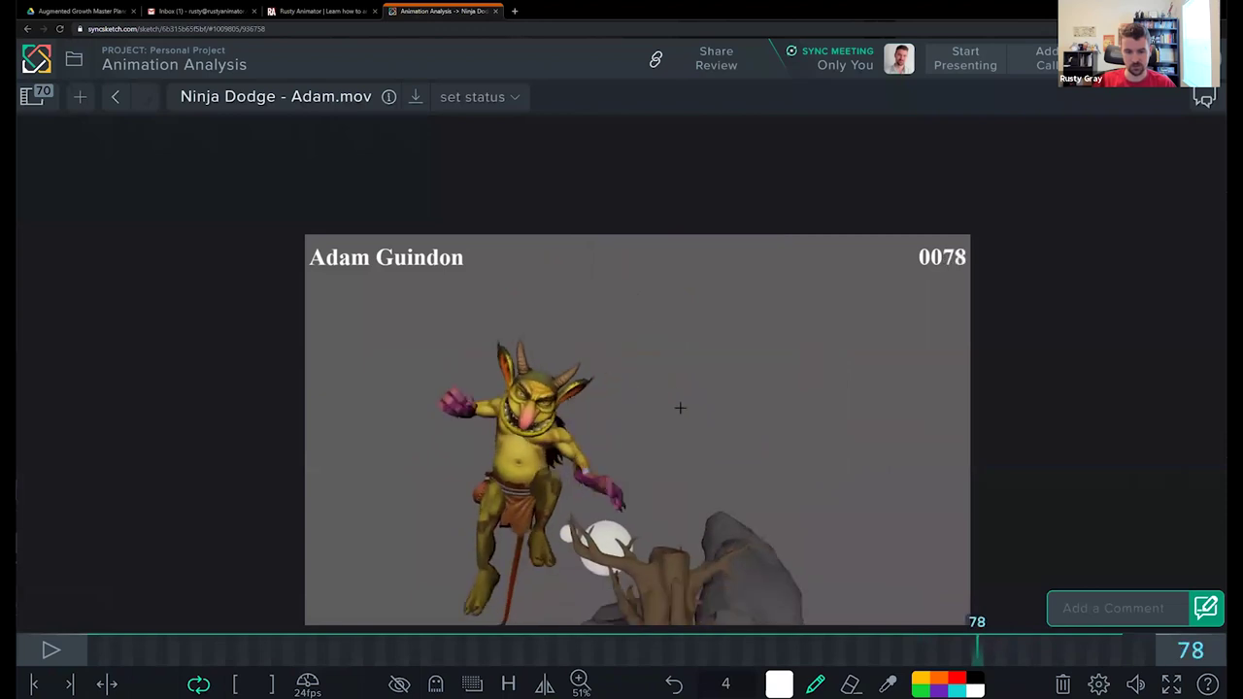
key(Right)
key(Right)
key(Right)
key(Left)
key(Left)
key(Left)
key(Left)
key(Right)
key(Right)
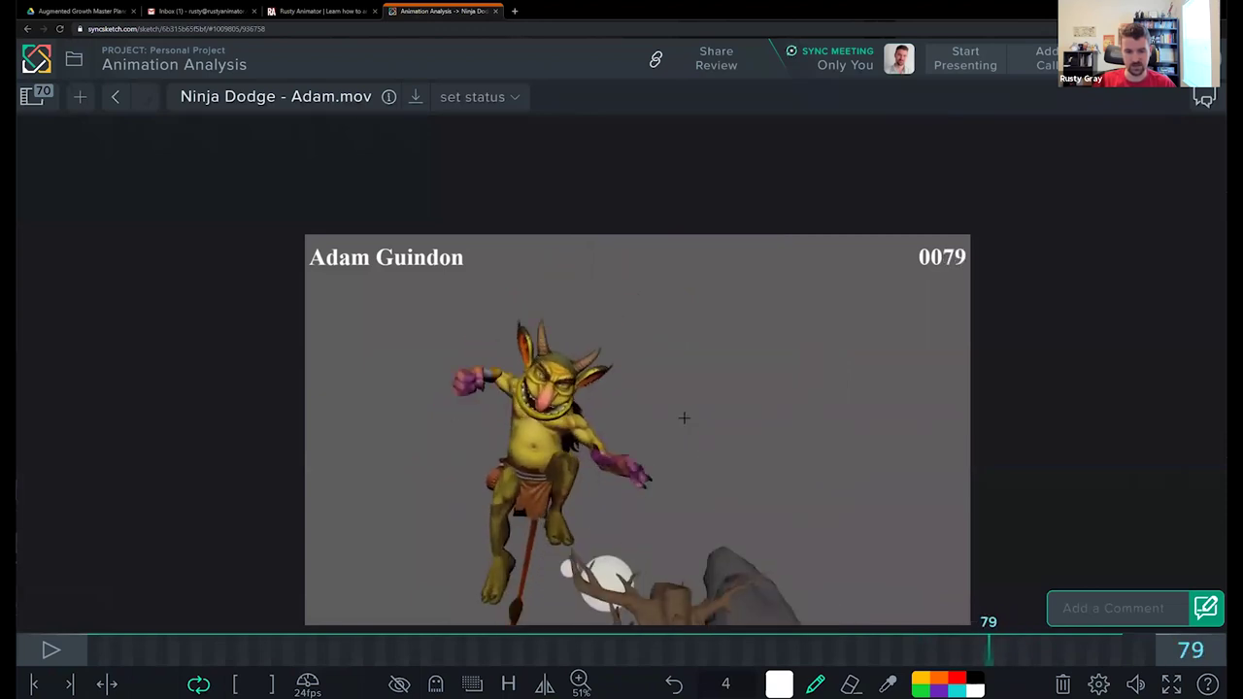
Step: Sketch a jump arc with spacing ticks clustered at its peak beside the goblin on frame 82, then clear it
key(Right)
key(Right)
key(Right)
mouse_move(766, 337)
mouse_down()
mouse_move(835, 324)
mouse_move(862, 520)
mouse_up()
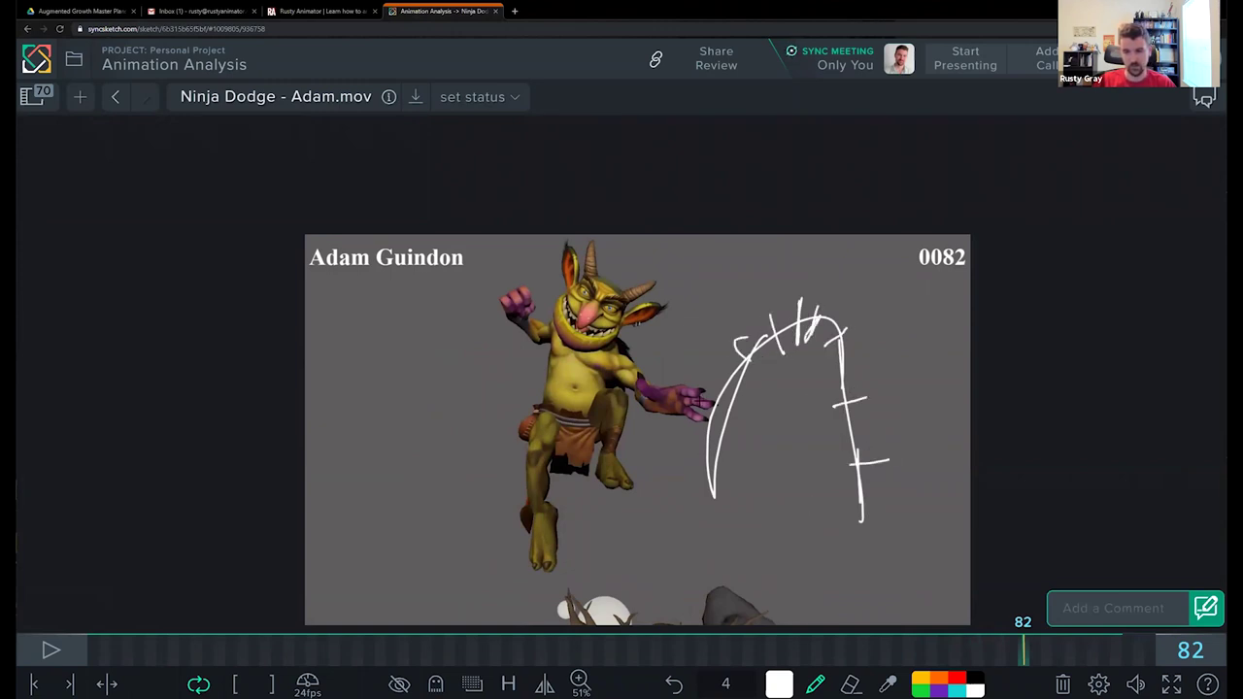
drag(904, 332, 921, 484)
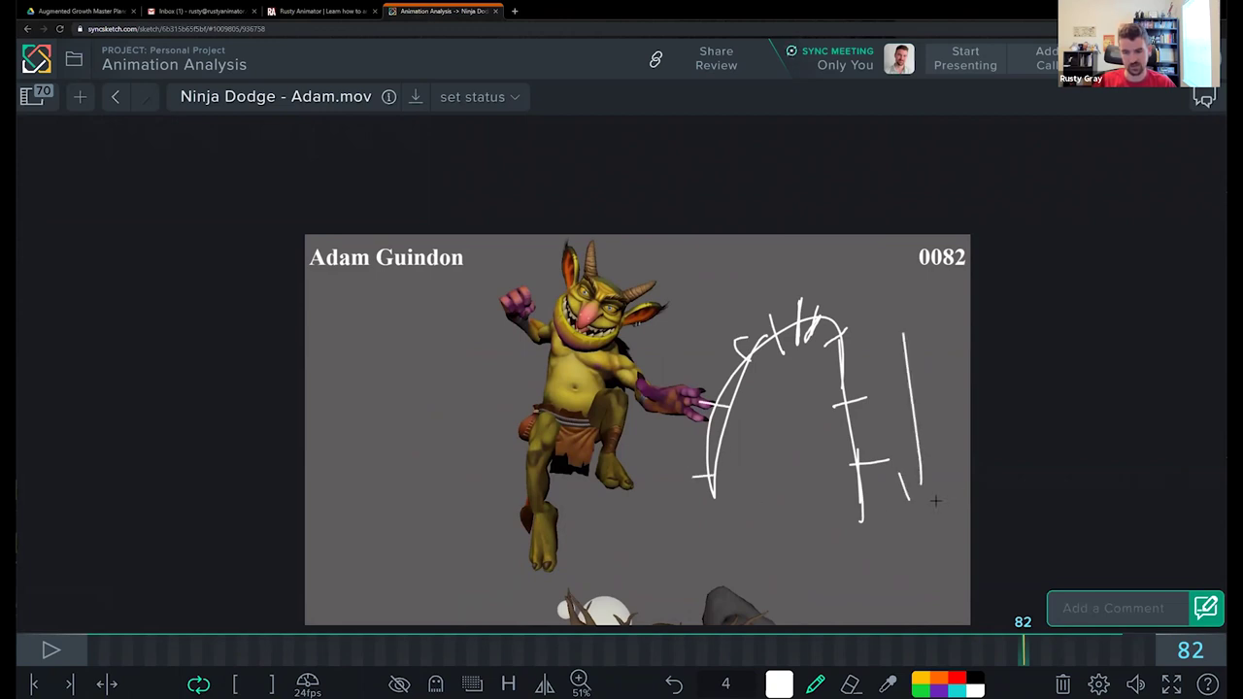
key(Delete)
Step: Step ahead to the close pose on frame 86, then return to frame 44 and replay the leap and landing
key(Right)
key(Right)
key(Right)
key(Right)
key(Right)
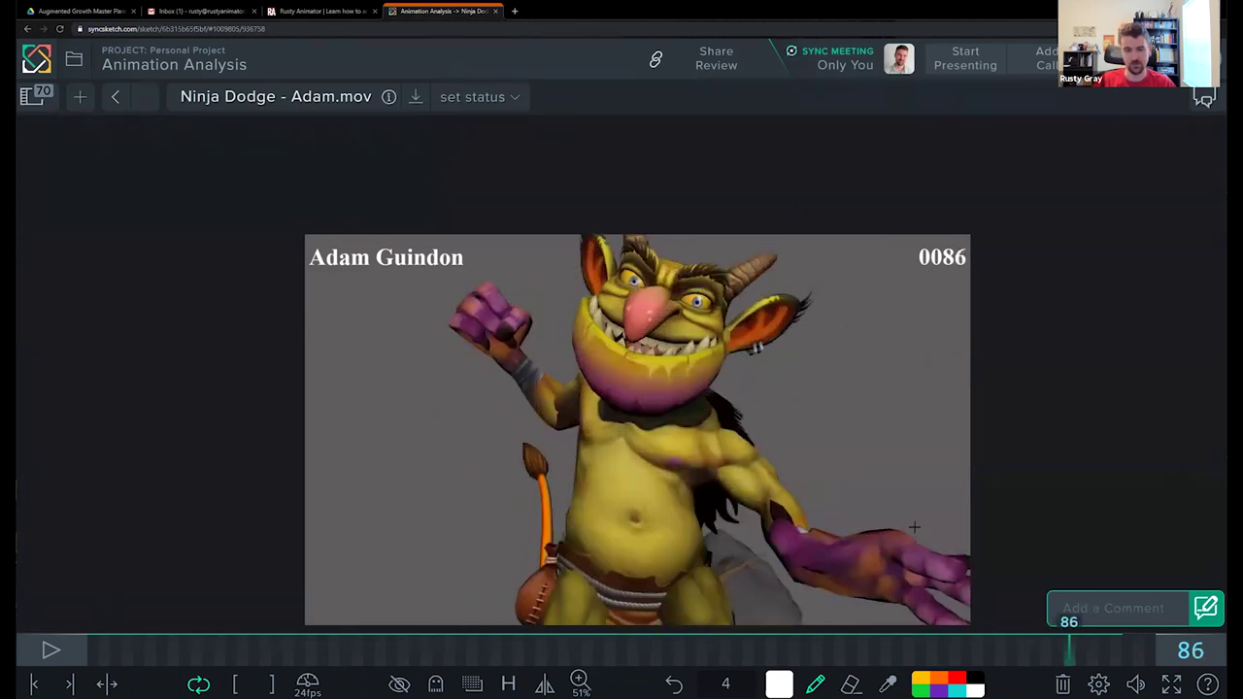
drag(1052, 655, 586, 626)
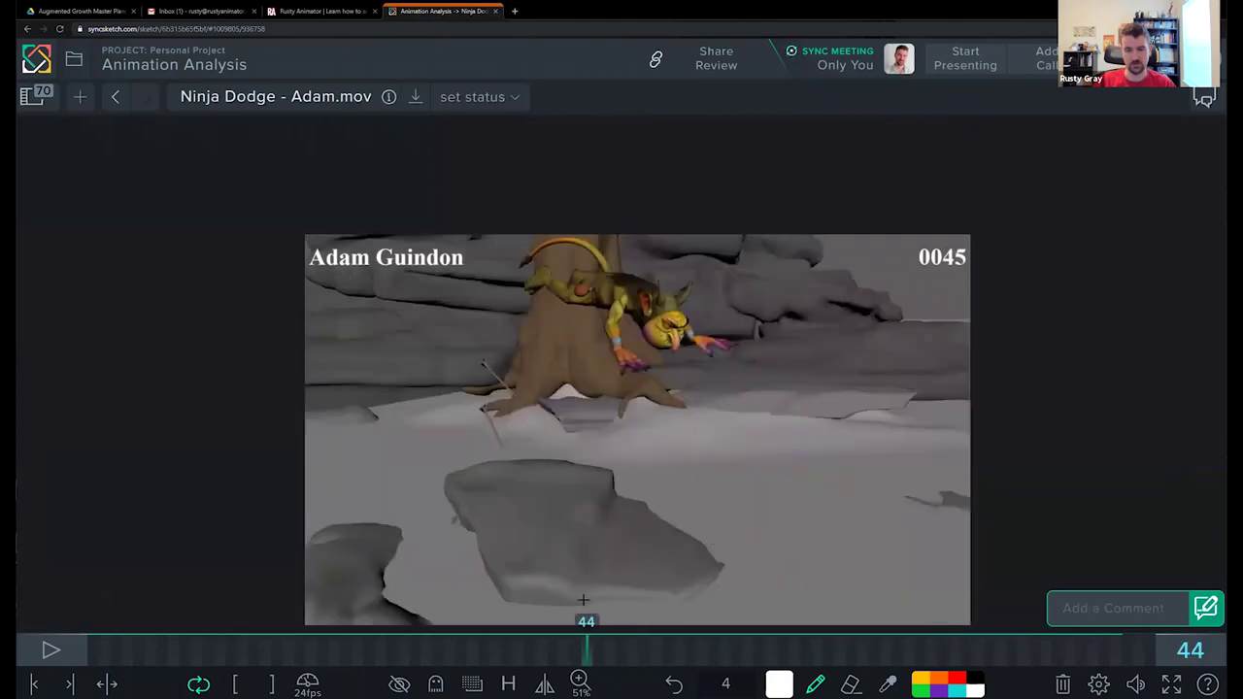
key(space)
mouse_move(753, 625)
mouse_down()
mouse_move(691, 626)
mouse_move(774, 623)
mouse_move(744, 626)
mouse_up()
key(space)
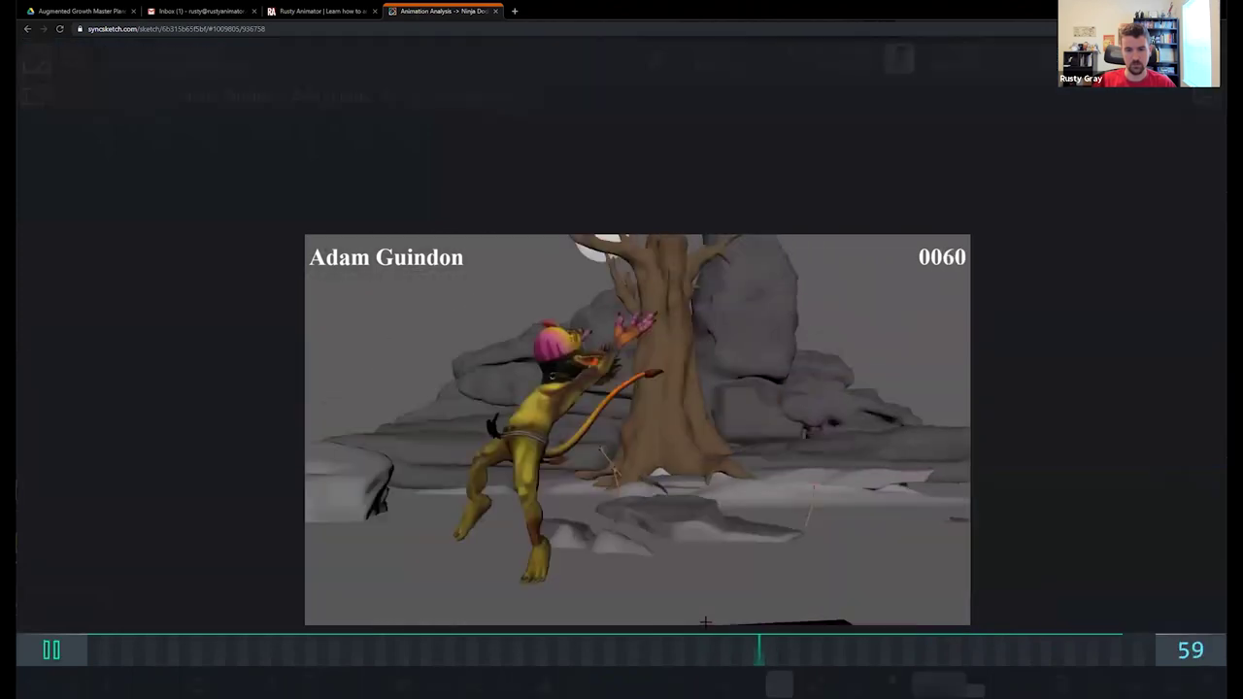
click(550, 634)
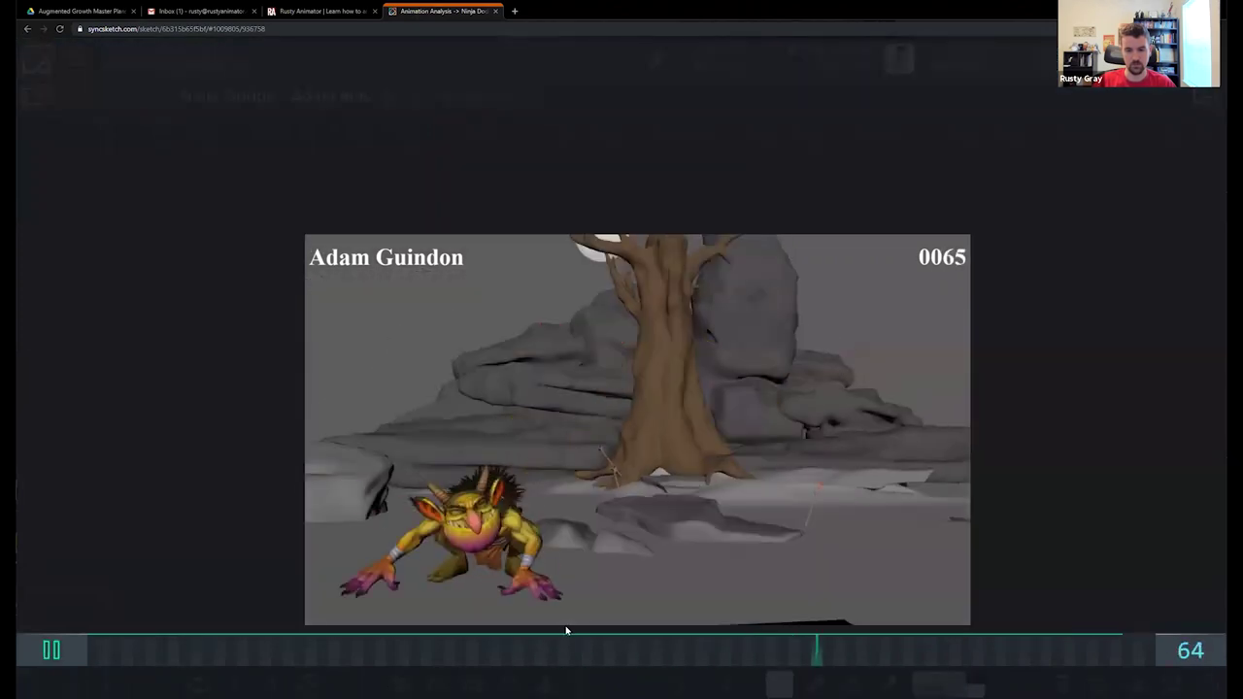
Step: Sketch direction arrows below the diving goblin on frame 56, check them against the following frames, and undo them
mouse_move(566, 643)
mouse_down()
mouse_move(566, 654)
mouse_move(550, 632)
mouse_move(725, 633)
mouse_up()
drag(823, 528, 654, 575)
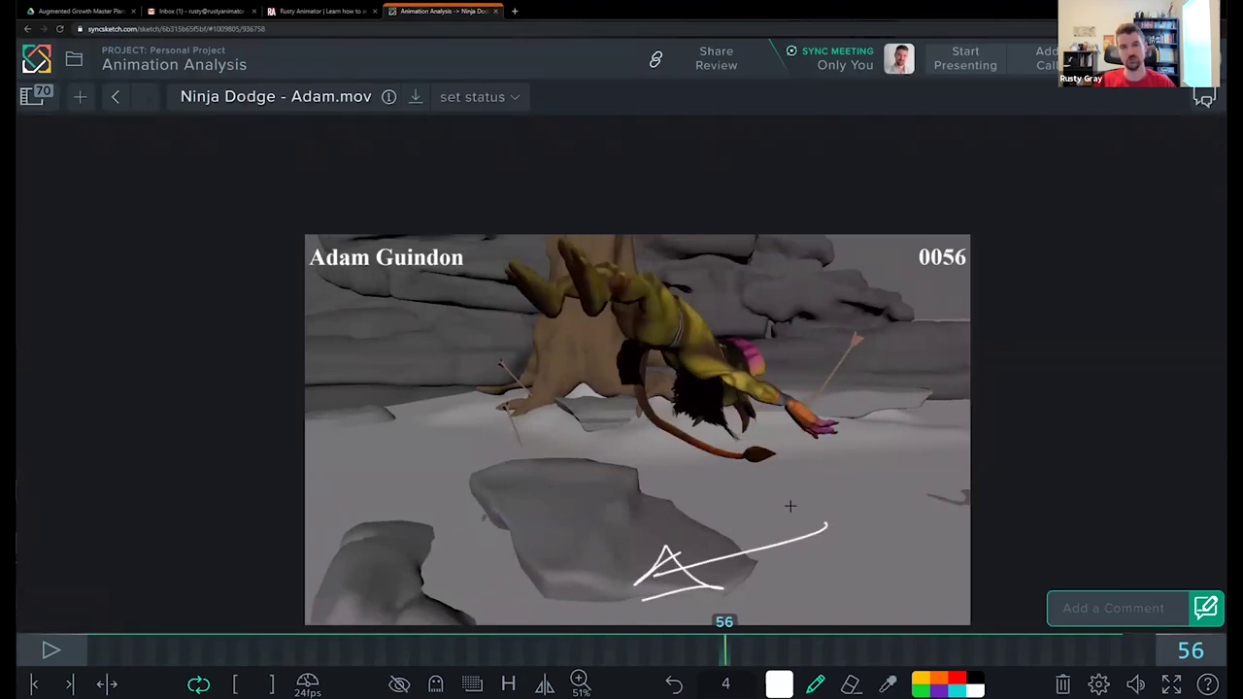
key(Right)
key(Right)
key(Left)
key(Left)
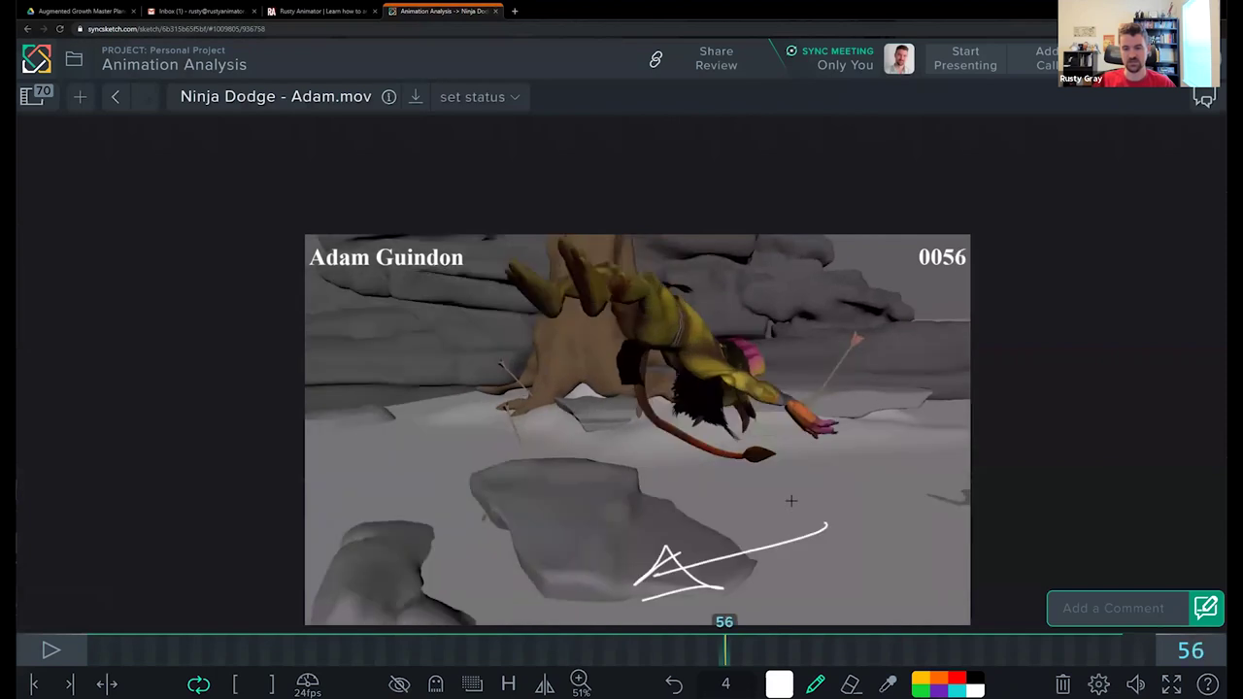
key(Right)
key(Left)
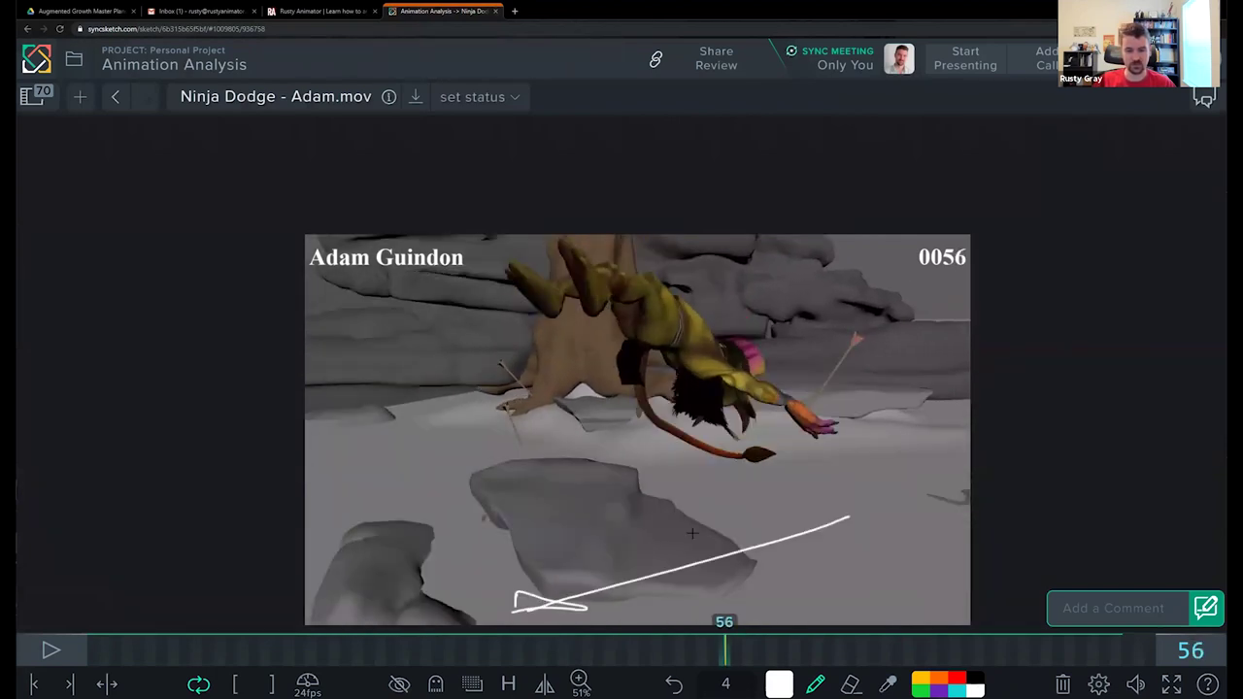
key(ctrl+z)
drag(743, 497, 723, 494)
scroll(789, 502, down, 3)
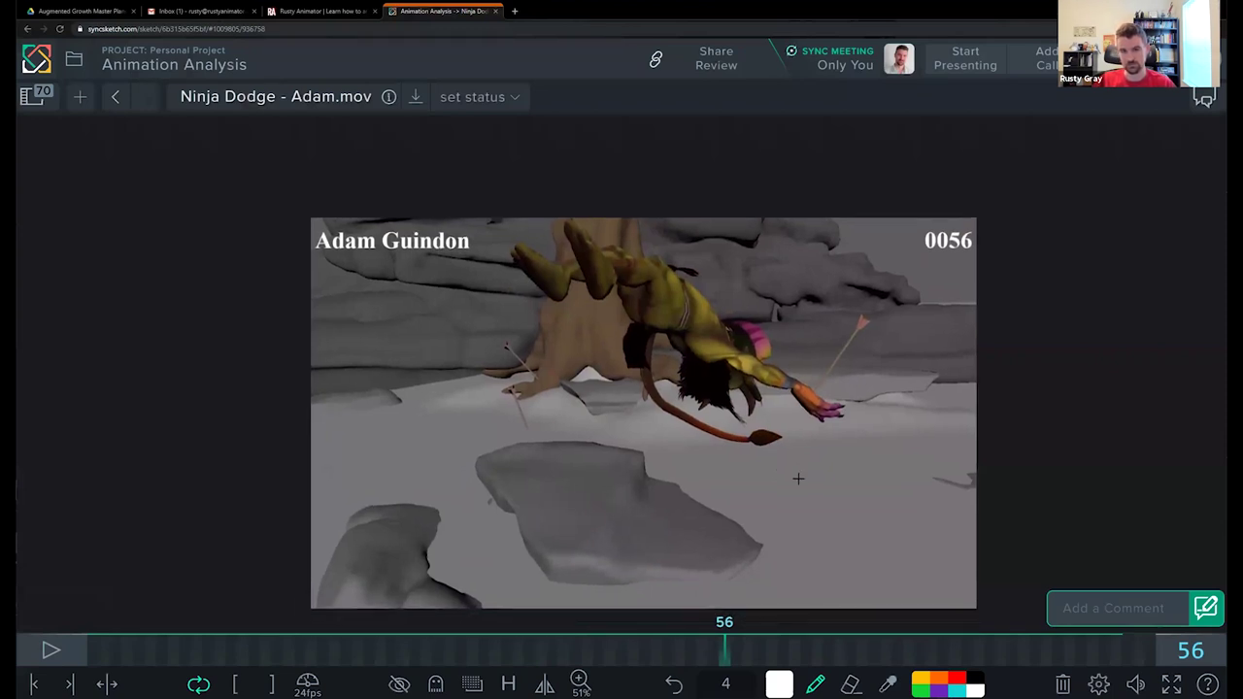
Step: Step back and forth between frames 56 and 59 to compare the goblin's pose and framing across the camera change
key(Right)
key(Right)
key(Right)
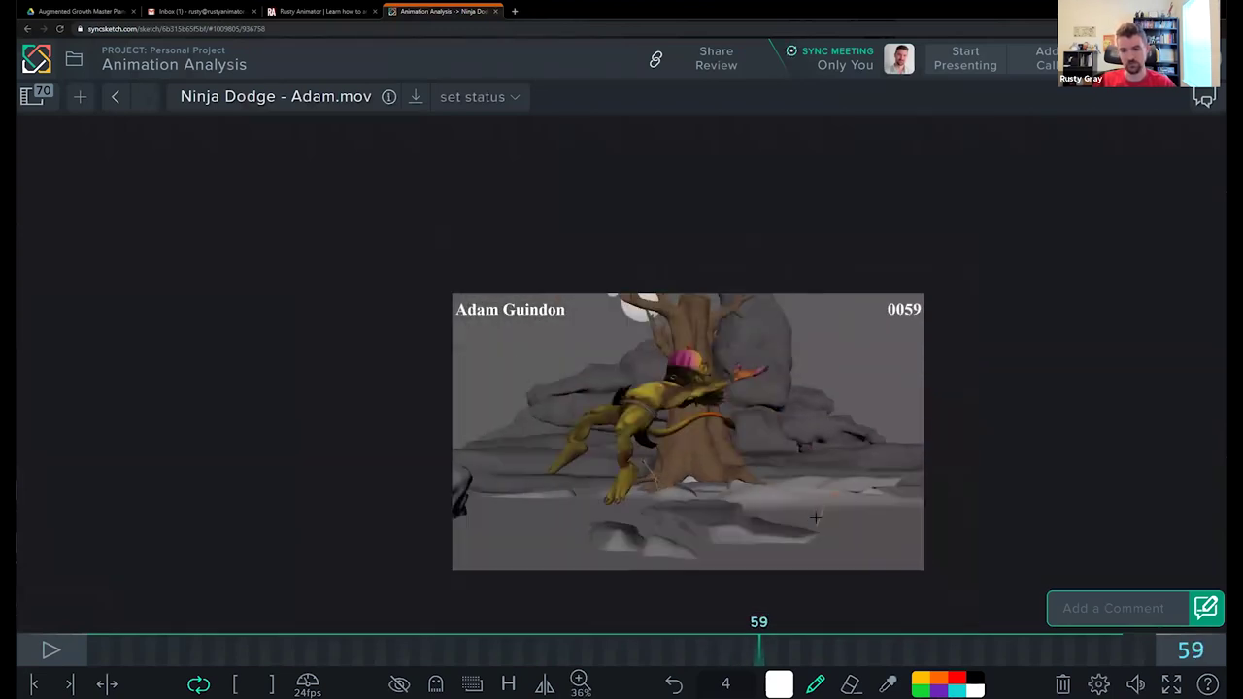
key(Left)
key(Left)
key(Left)
key(Right)
key(Right)
key(Right)
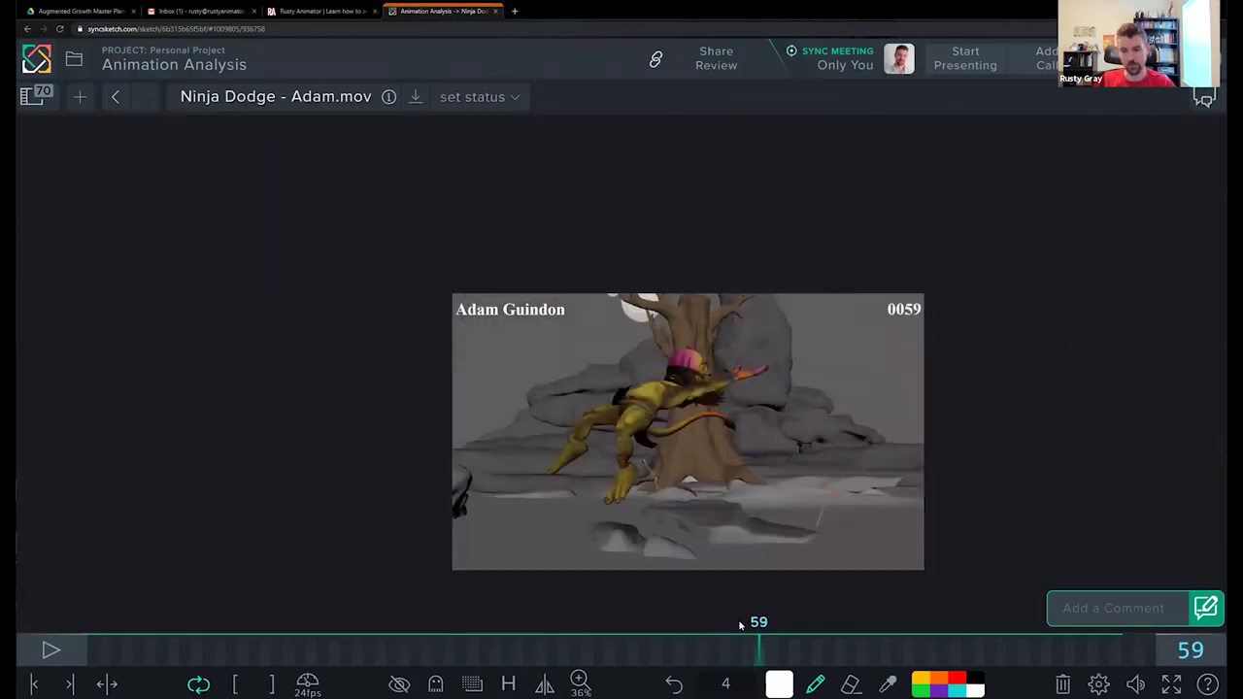
Step: Replay the goblin's leap from the tree and its landing several times, checking the pose on frame 48
click(596, 652)
key(space)
key(space)
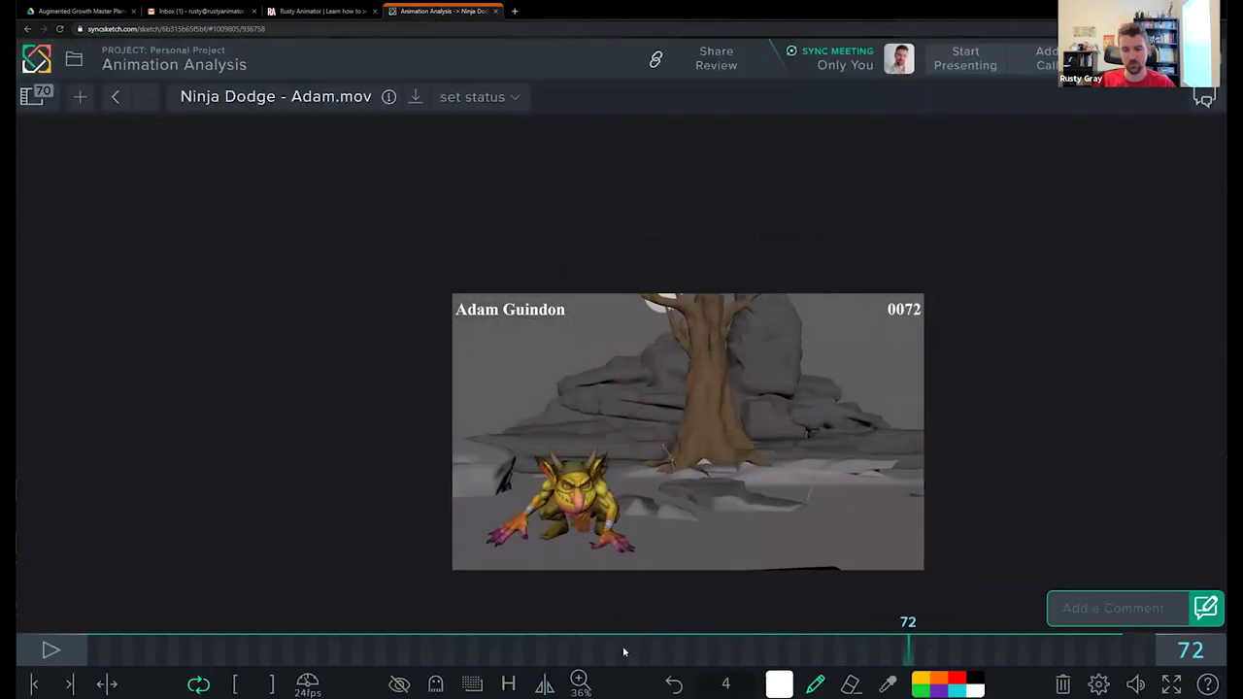
click(598, 652)
key(space)
key(space)
click(579, 653)
key(space)
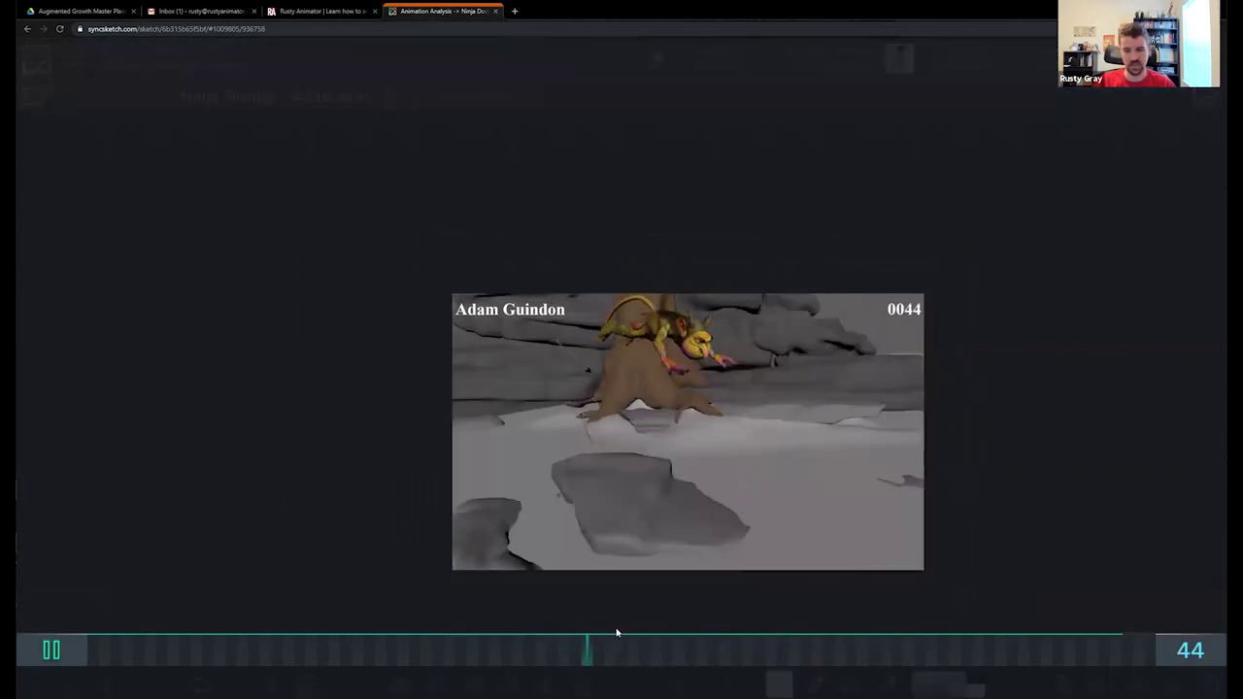
click(571, 653)
key(space)
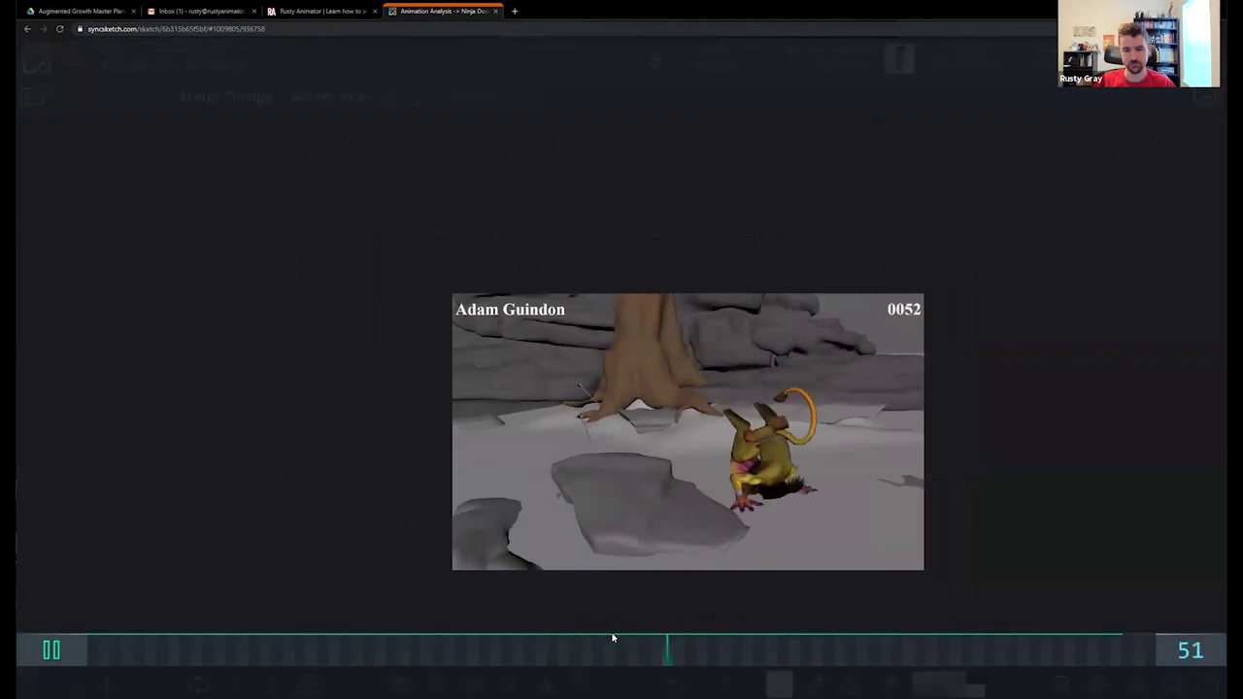
key(space)
drag(653, 655, 366, 574)
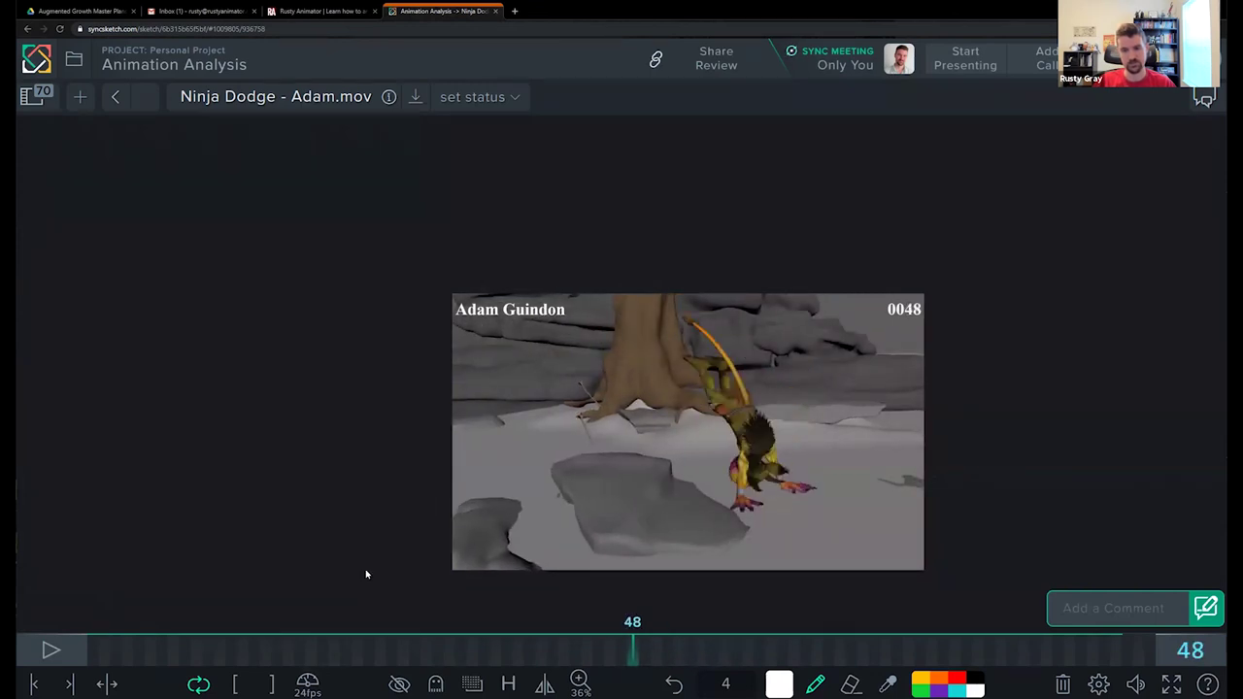
key(space)
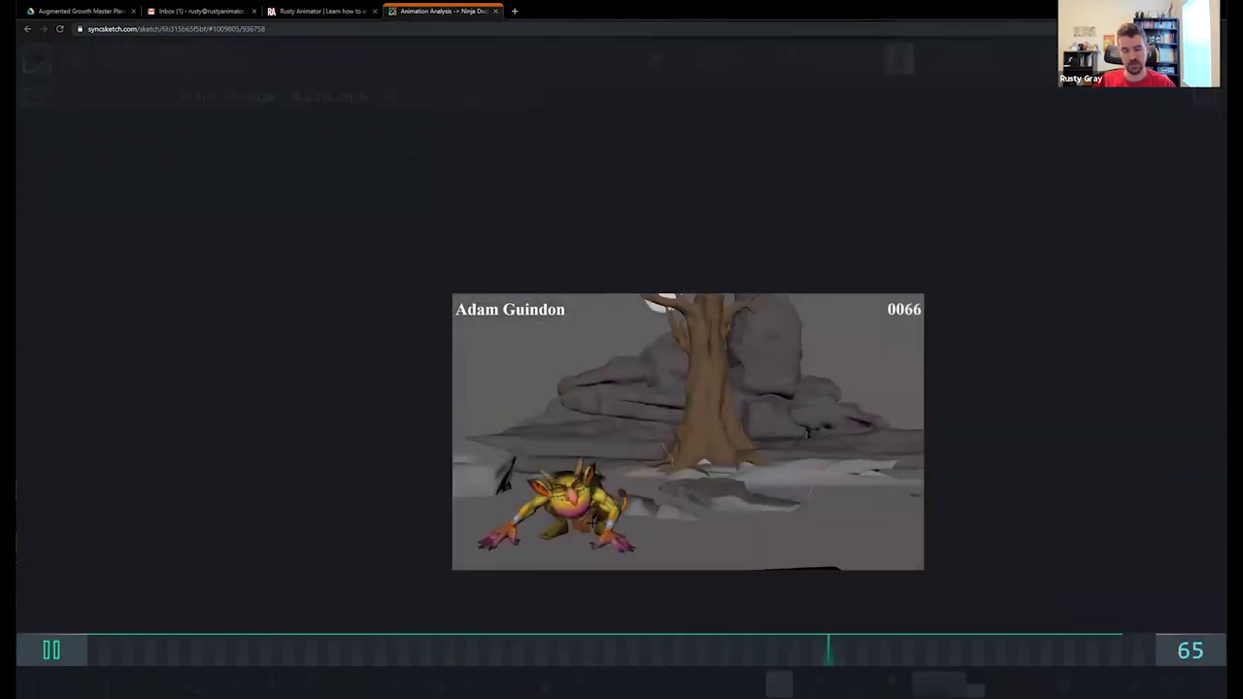
Step: Go to frame 36, turn on ghosting of neighbouring sketches, and circle the crouching goblin's hips
drag(636, 662, 535, 595)
key(Left)
drag(668, 487, 729, 496)
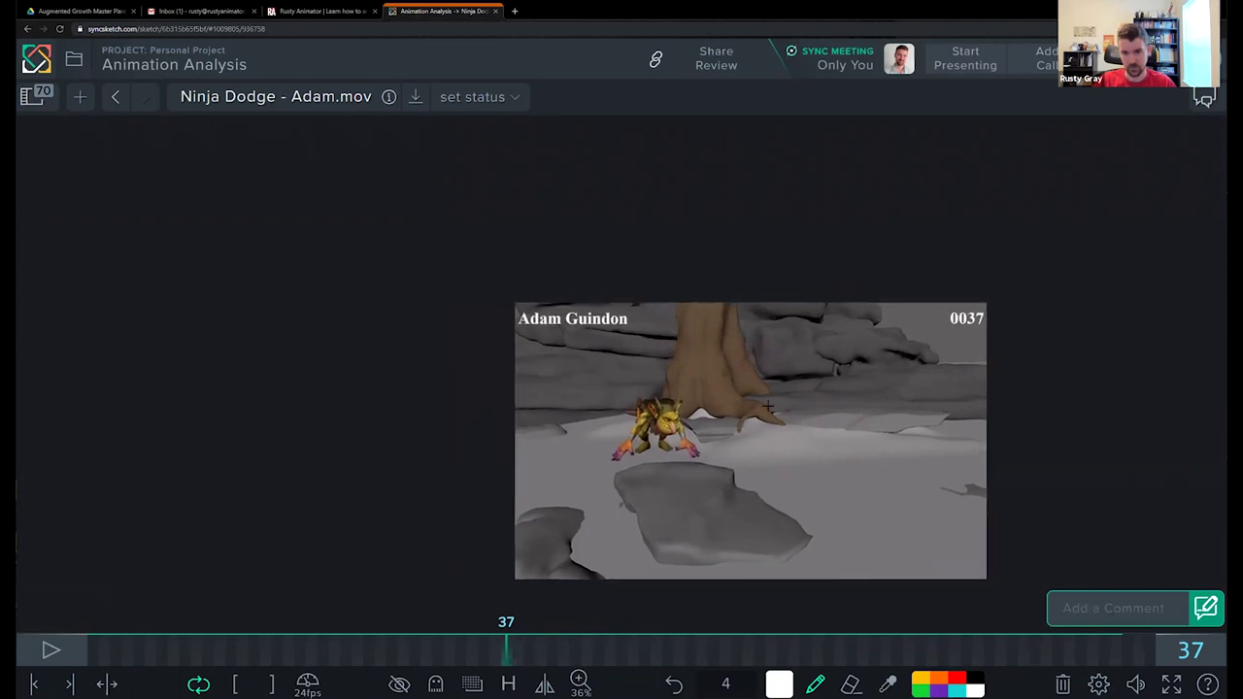
scroll(686, 420, up, 5)
key(g)
key(Left)
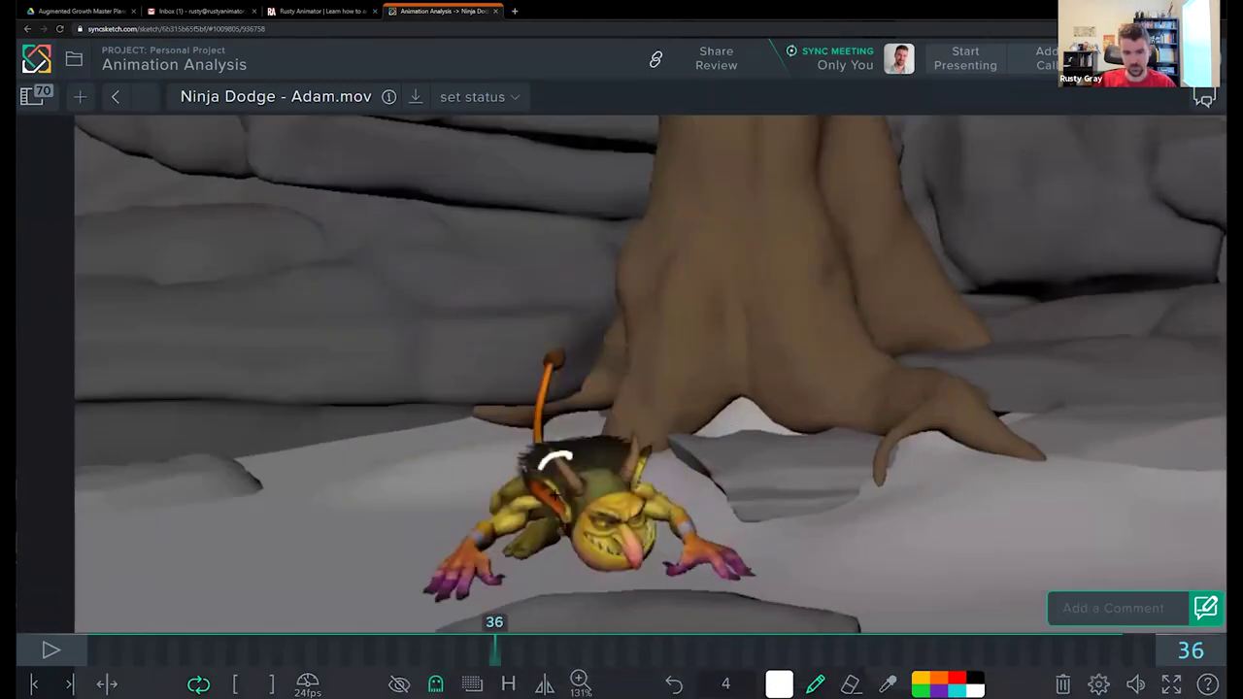
mouse_move(557, 492)
mouse_down()
mouse_move(583, 467)
mouse_move(558, 481)
mouse_up()
Step: Circle the goblin's hips on frames 37 and 38 as it rises from the crouch
key(Right)
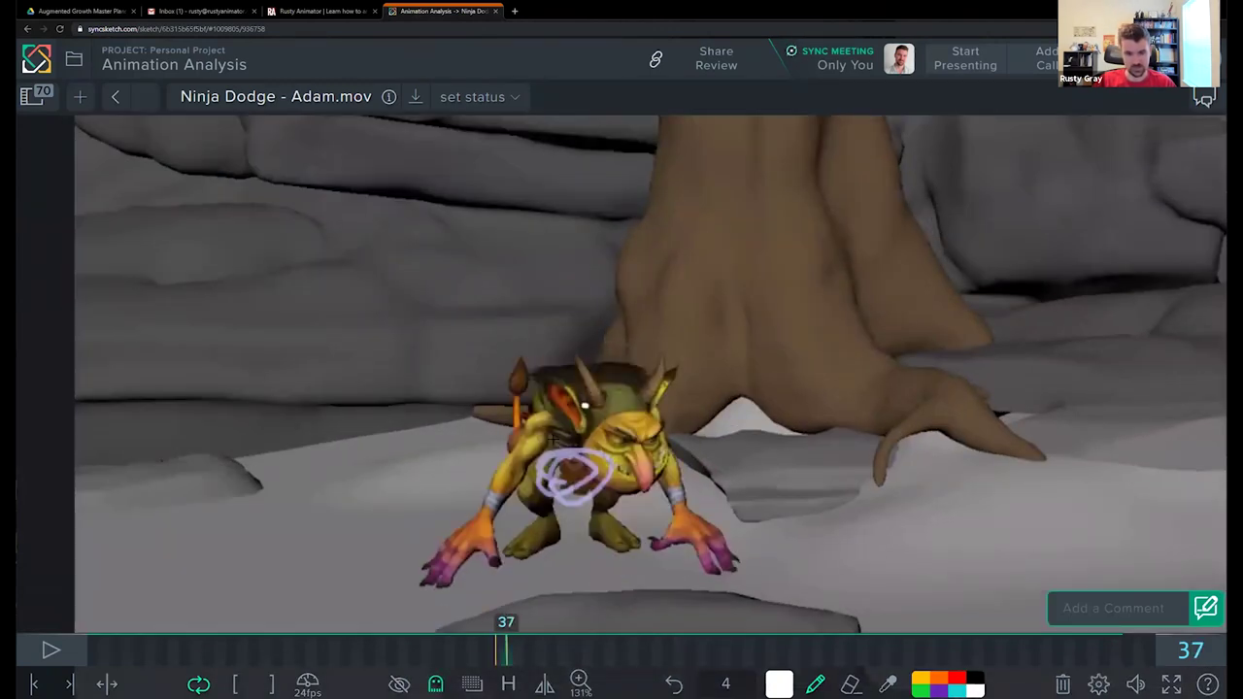
drag(585, 405, 596, 450)
key(ctrl+z)
mouse_move(583, 403)
mouse_down()
mouse_move(547, 418)
mouse_move(565, 399)
mouse_move(598, 436)
mouse_move(585, 428)
mouse_up()
key(Right)
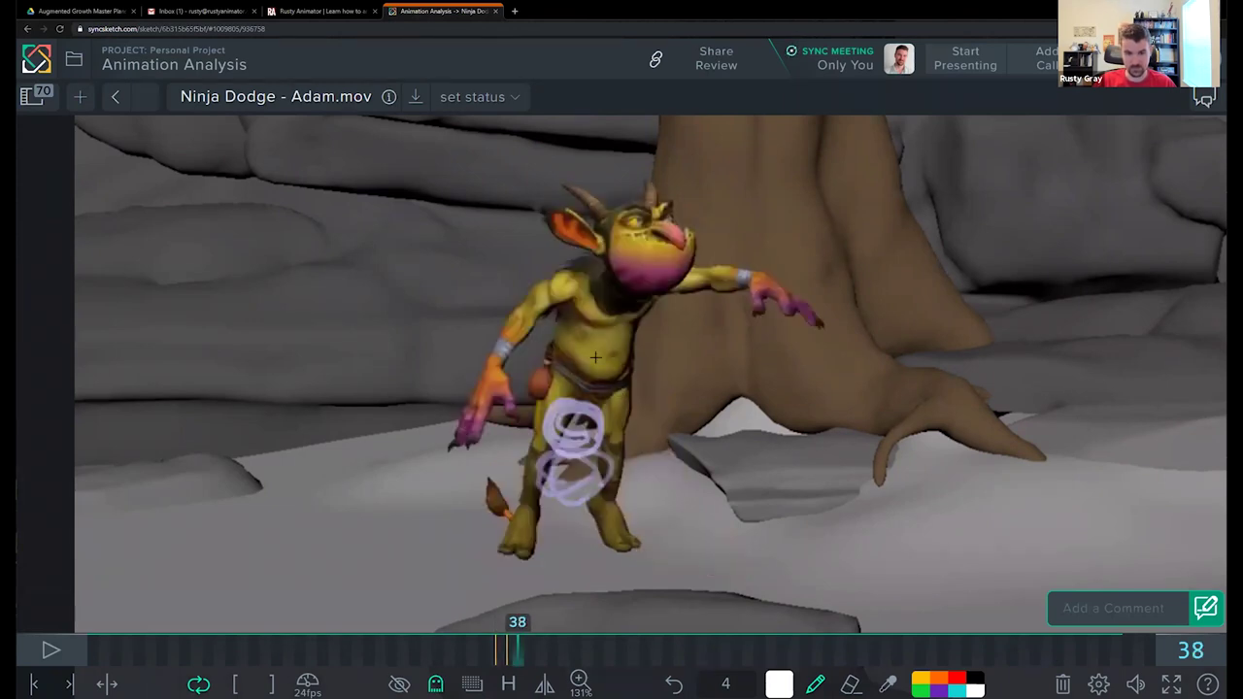
mouse_move(596, 350)
mouse_down()
mouse_move(609, 385)
mouse_move(612, 356)
mouse_up()
Step: Circle the goblin's hips on frames 39 and 40 as it takes off
key(Right)
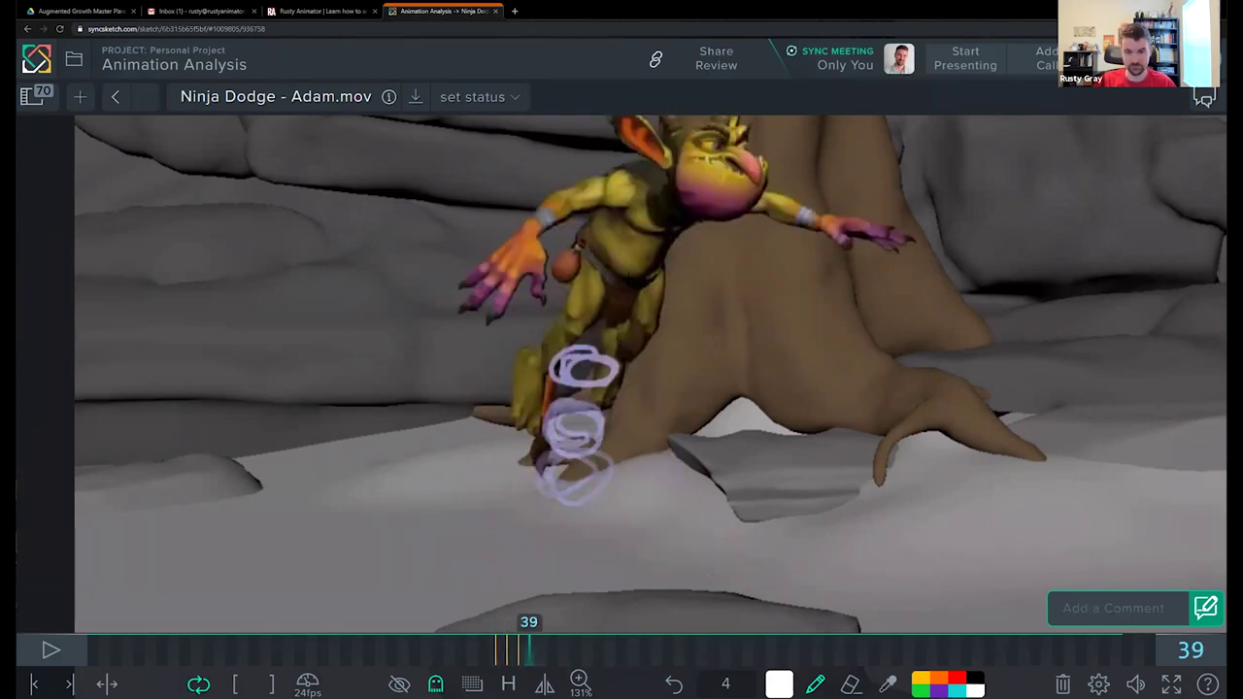
mouse_move(658, 304)
mouse_down()
mouse_move(597, 248)
mouse_move(632, 277)
mouse_up()
key(ctrl+z)
key(Right)
mouse_move(671, 151)
mouse_down()
mouse_move(633, 182)
mouse_move(673, 152)
mouse_up()
Step: Continue the hip tracking circles on frames 41 to 43 near the top of the jump
key(Right)
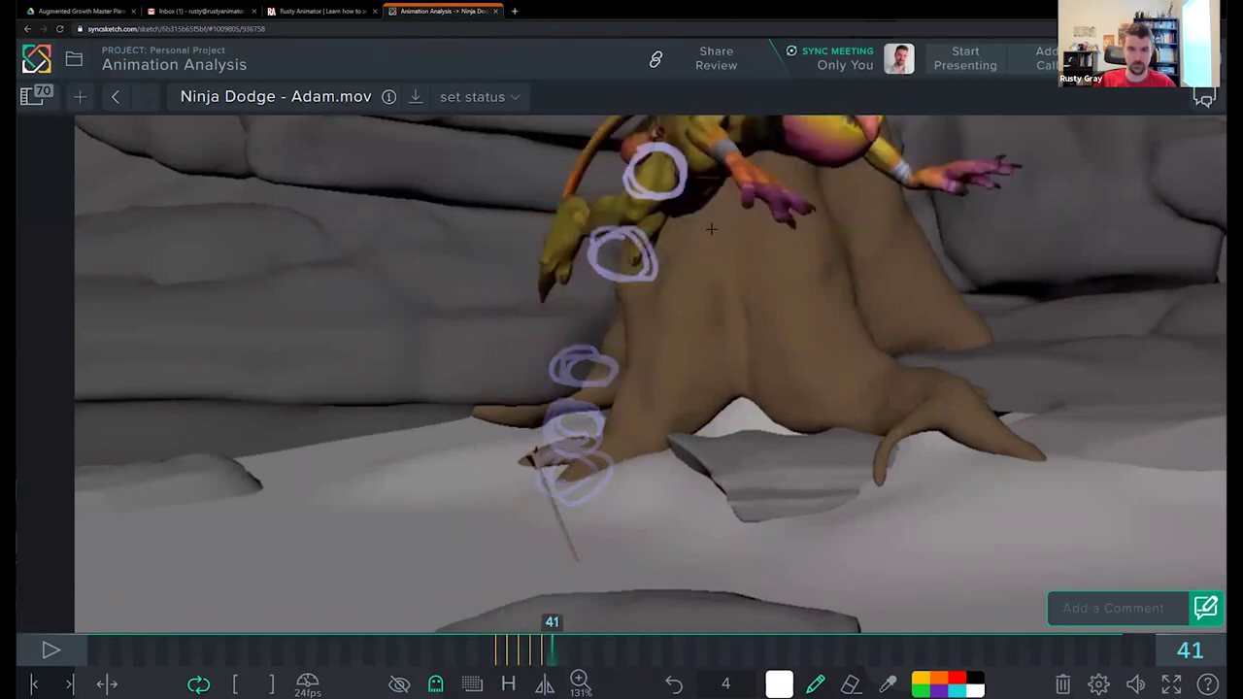
drag(712, 229, 622, 296)
mouse_move(576, 229)
mouse_down()
mouse_move(602, 194)
mouse_move(617, 233)
mouse_move(650, 200)
mouse_up()
key(Right)
key(Right)
mouse_move(672, 151)
mouse_down()
mouse_move(669, 220)
mouse_move(714, 175)
mouse_move(743, 243)
mouse_move(824, 242)
mouse_move(828, 278)
mouse_up()
Step: Add hip tracking circles on frames 44 to 47 as the goblin descends from the peak
key(Right)
key(Right)
key(Right)
key(Right)
drag(918, 406, 933, 424)
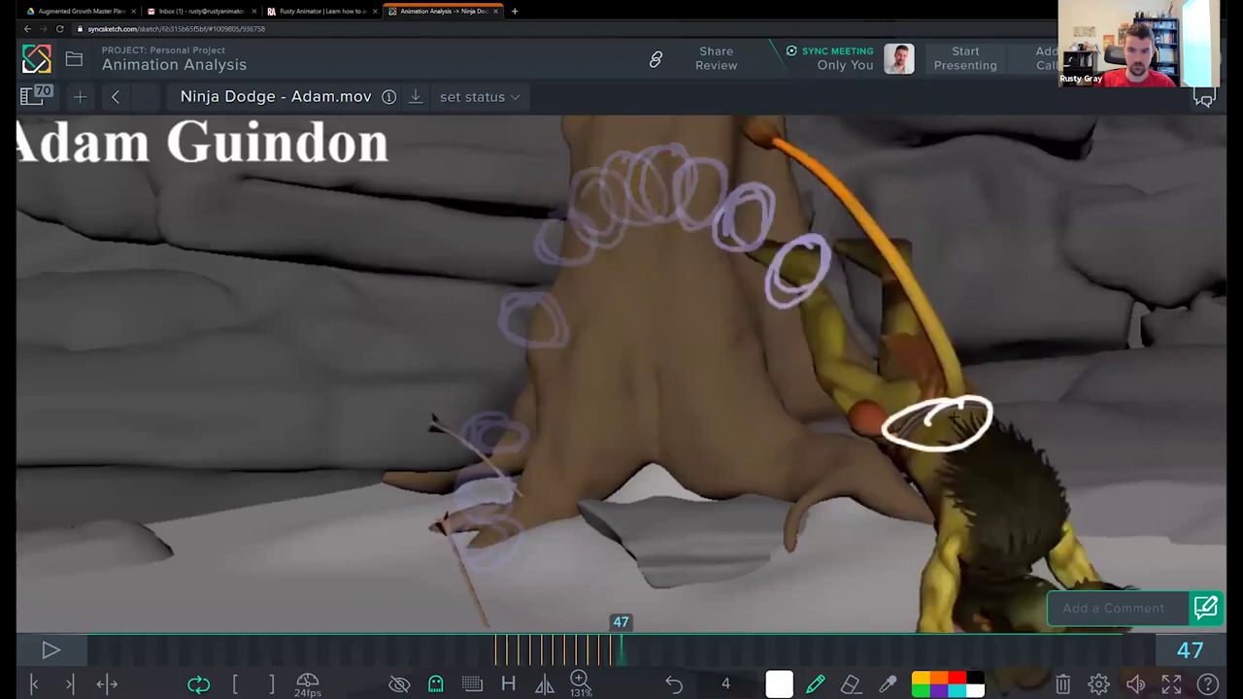
Step: Complete the hip path with circles on frames 48 to 52 through the handstand landing
key(Right)
mouse_move(1027, 462)
mouse_down()
mouse_move(974, 405)
mouse_move(939, 459)
mouse_move(966, 439)
mouse_move(996, 444)
mouse_move(1037, 488)
mouse_move(1037, 428)
mouse_up()
key(ctrl+z)
key(Right)
key(Right)
mouse_move(1090, 493)
mouse_down()
mouse_move(1010, 530)
mouse_move(1094, 534)
mouse_move(1093, 510)
mouse_up()
key(Right)
key(Right)
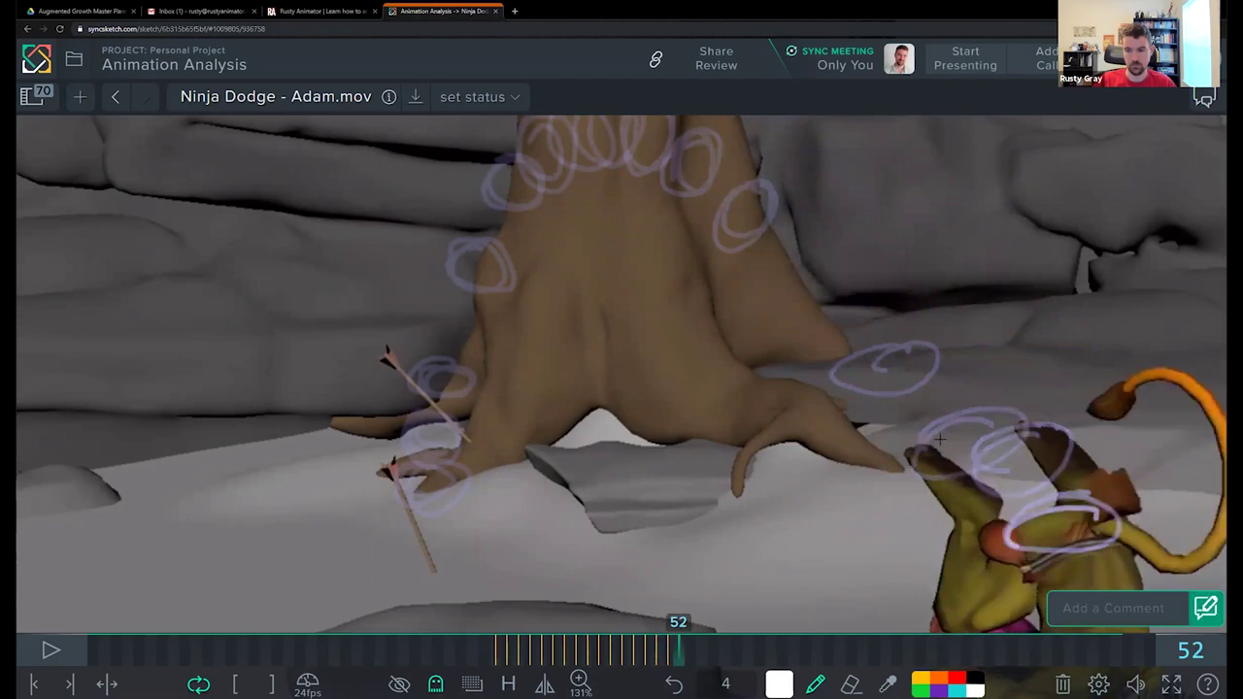
drag(1029, 466, 952, 493)
Step: Step back and forth between frames 47 and 50 to compare the spacing of the hip circles at landing
key(Left)
key(Left)
key(Left)
key(Left)
key(Left)
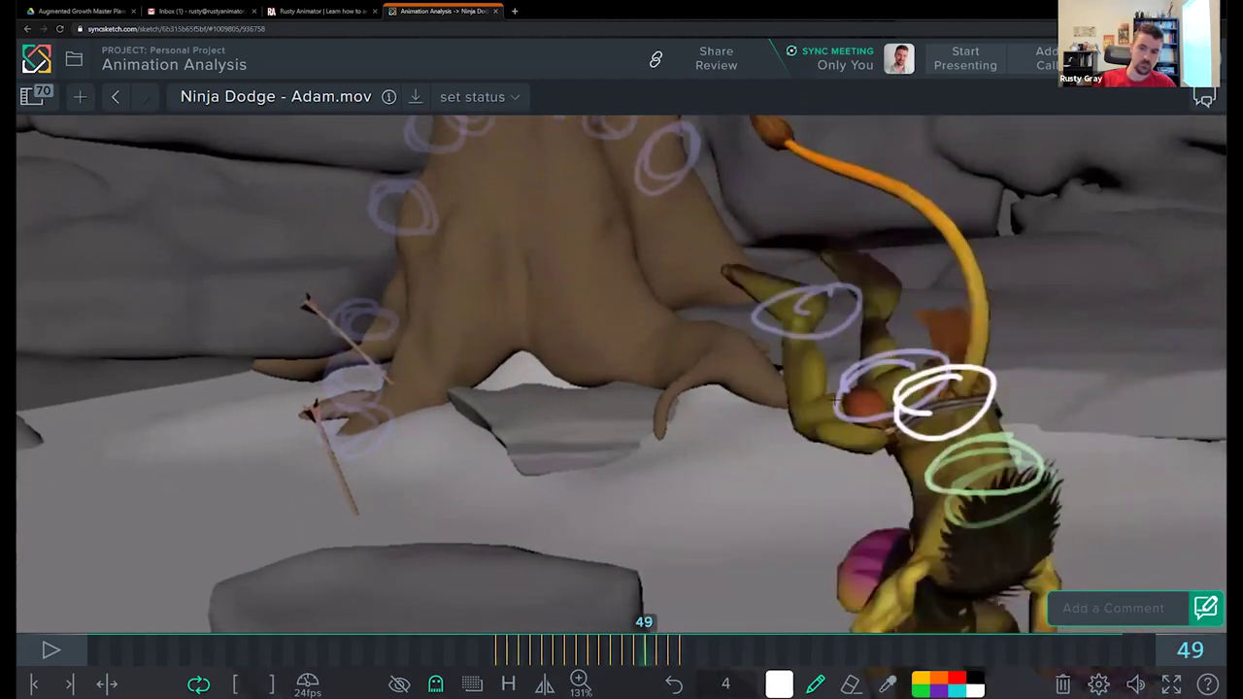
key(Right)
key(Right)
key(Left)
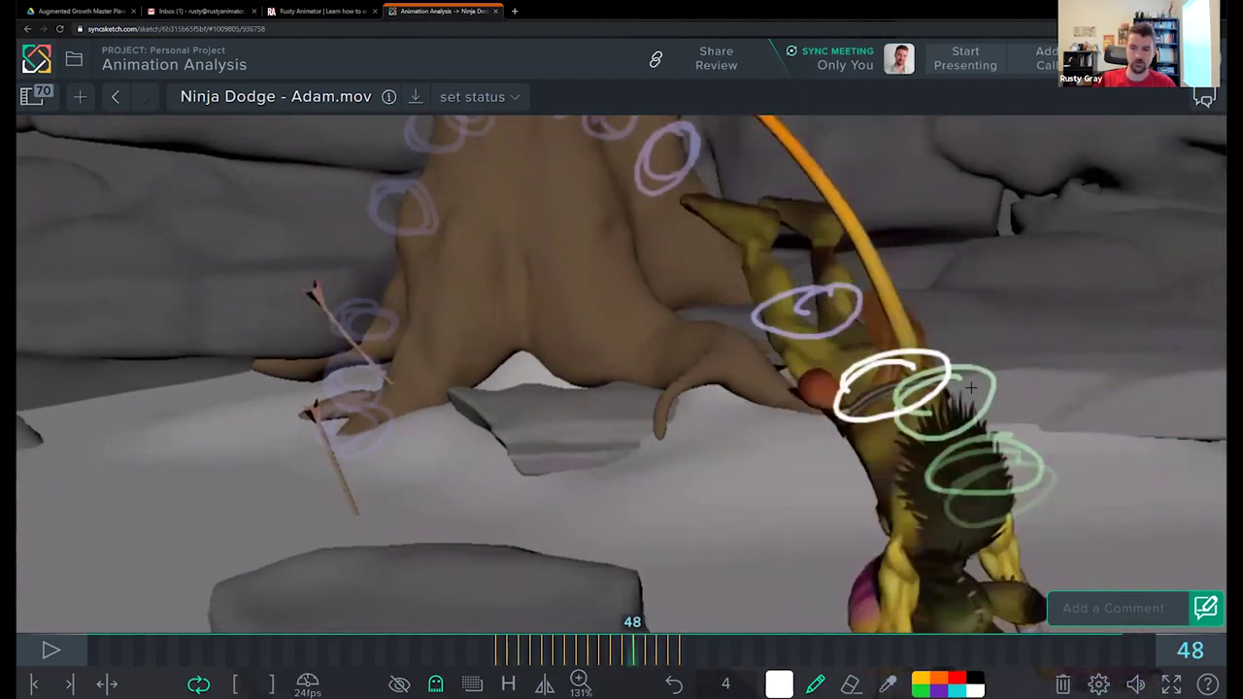
key(Right)
key(Right)
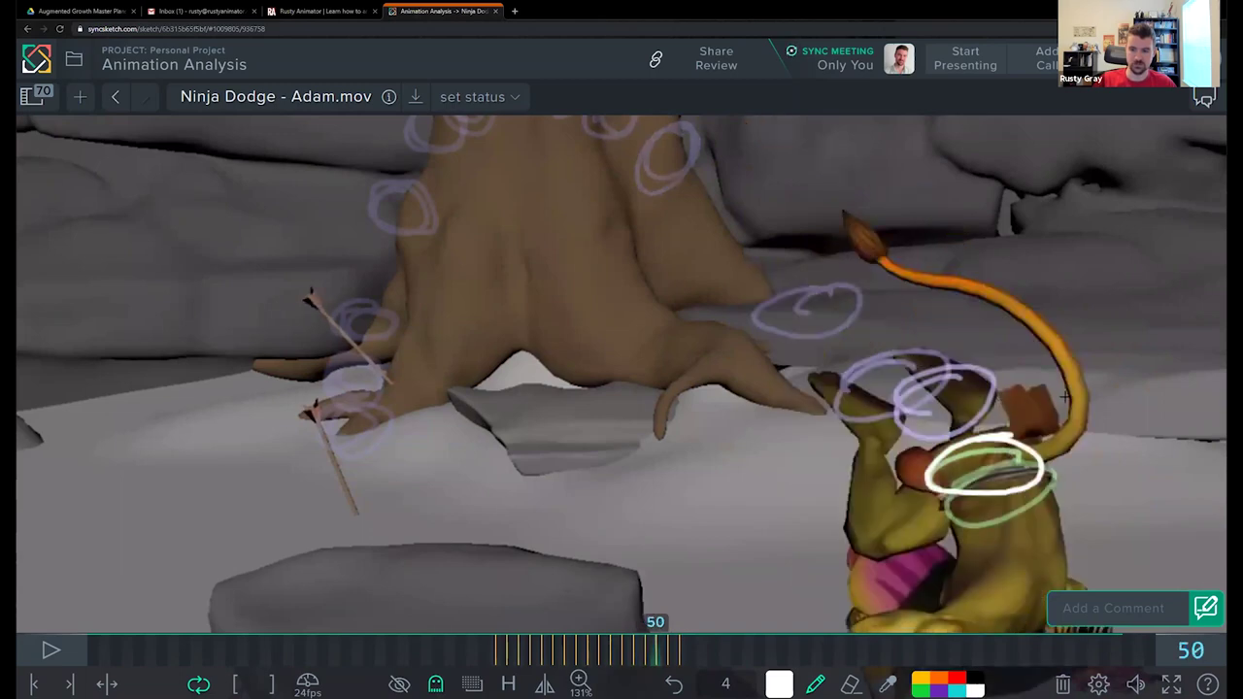
key(Left)
key(Left)
key(Left)
key(Right)
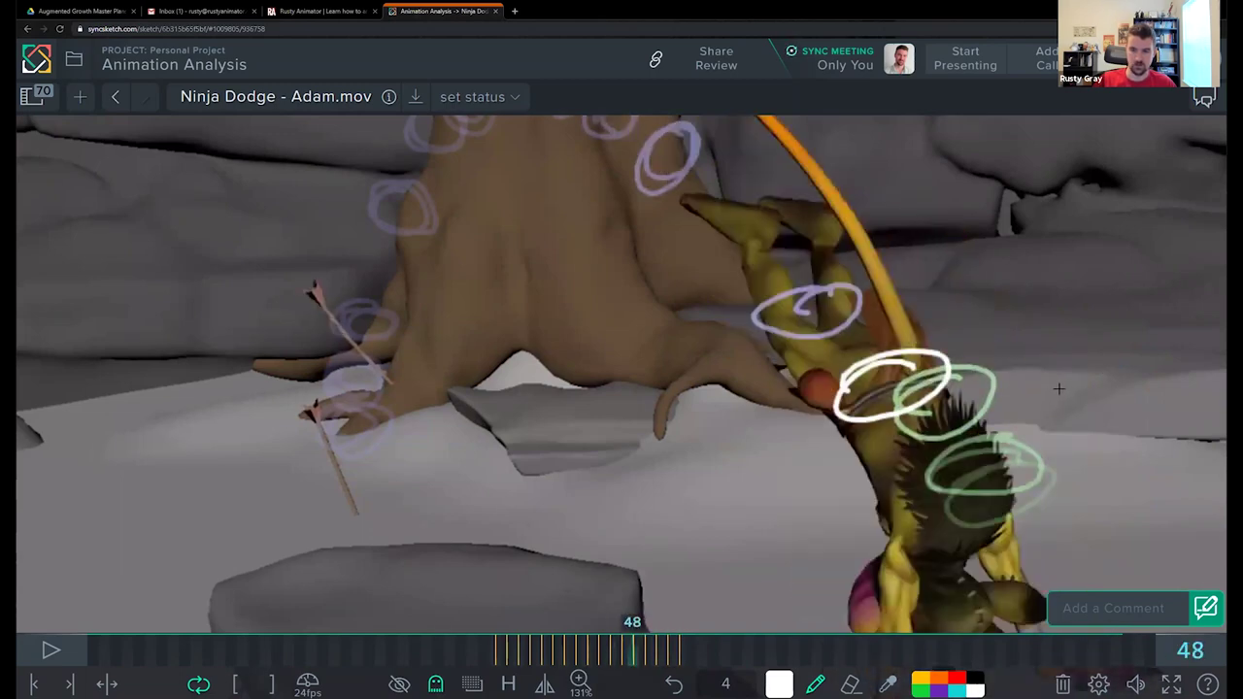
key(Left)
key(Right)
key(Right)
key(Left)
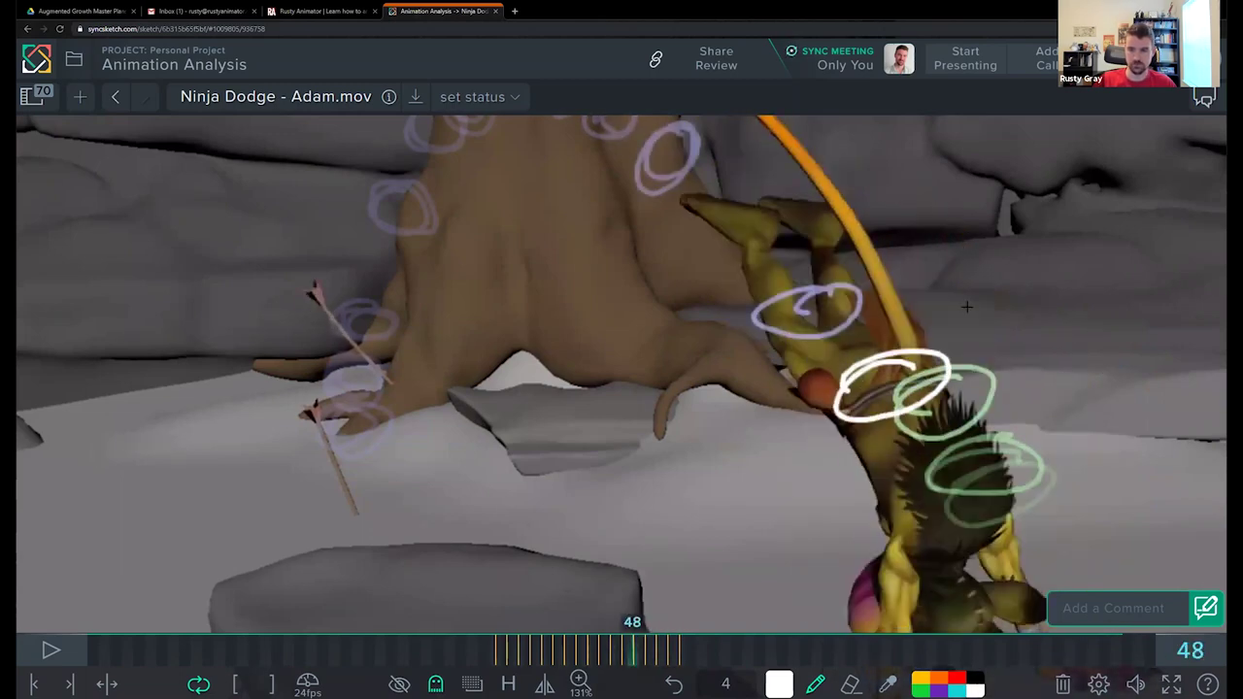
Step: Sketch a sharp-cornered path above the goblin's hips on frame 48, then erase it
mouse_move(940, 331)
mouse_down()
mouse_move(1023, 303)
mouse_move(1015, 372)
mouse_up()
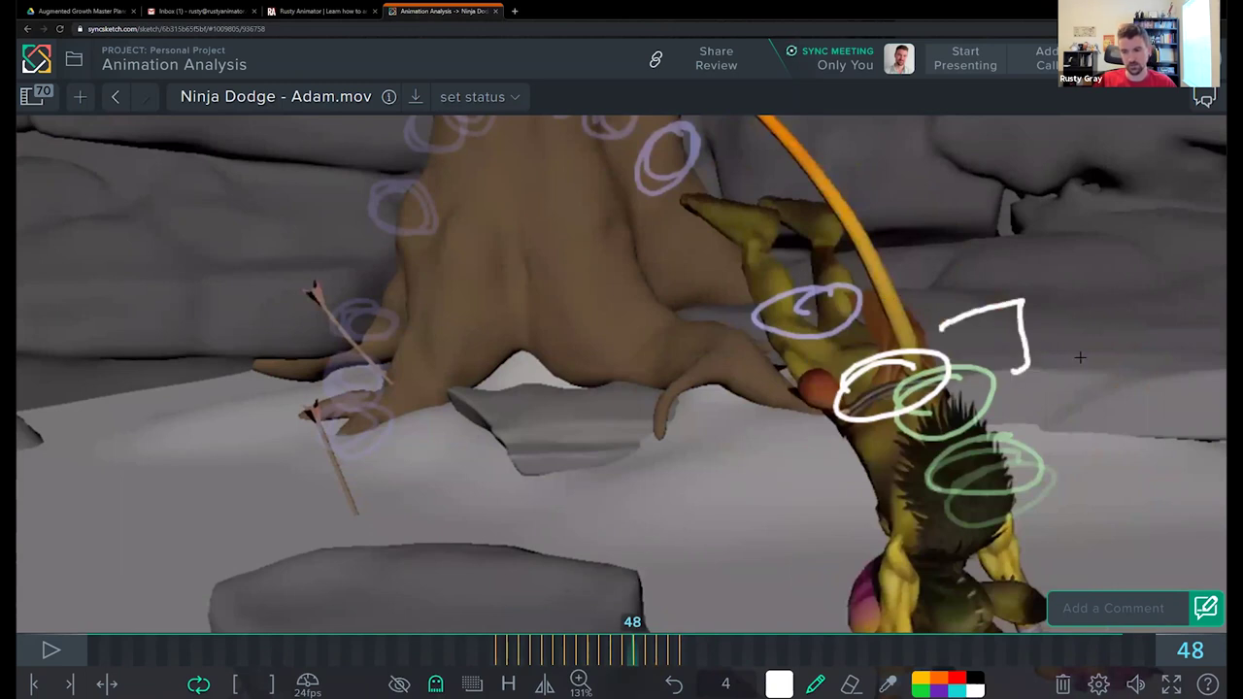
mouse_move(1070, 343)
mouse_down()
mouse_move(1170, 329)
mouse_move(1008, 364)
mouse_move(1070, 326)
mouse_up()
key(e)
drag(1006, 289, 1077, 351)
scroll(1077, 352, down, 3)
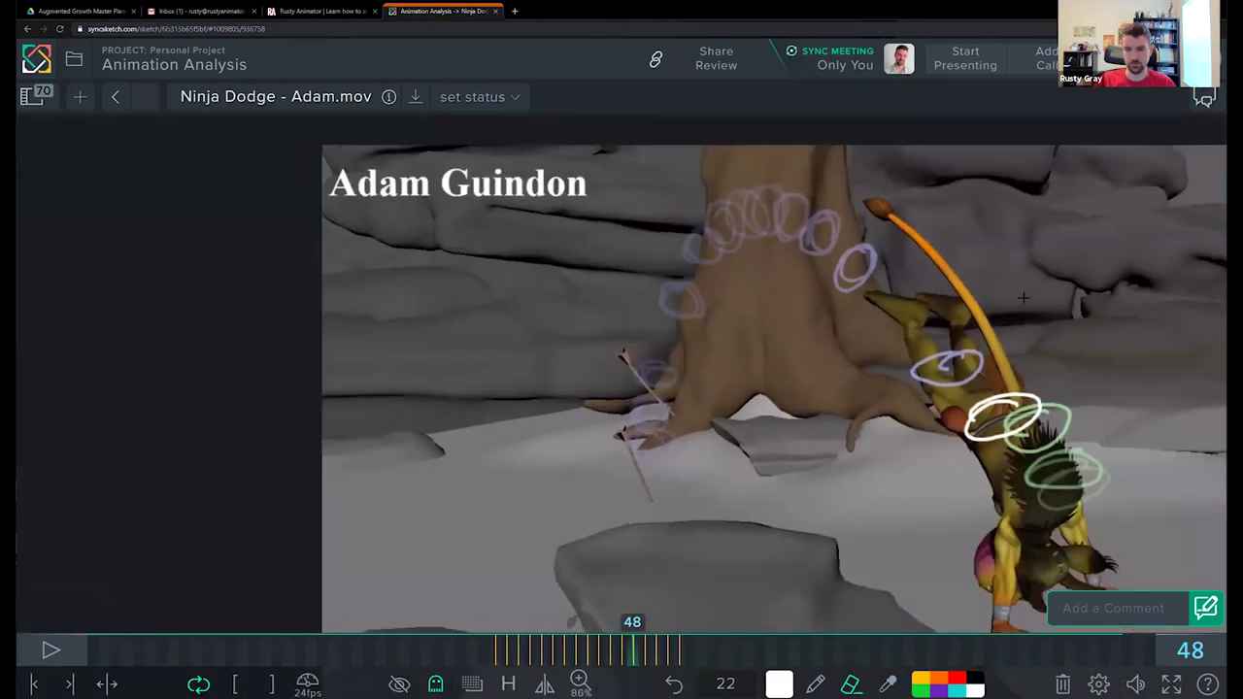
Step: Step back and forth between frames 43 and 48 to examine the hip spacing on the descent
key(Left)
key(Left)
key(Right)
key(Left)
key(Right)
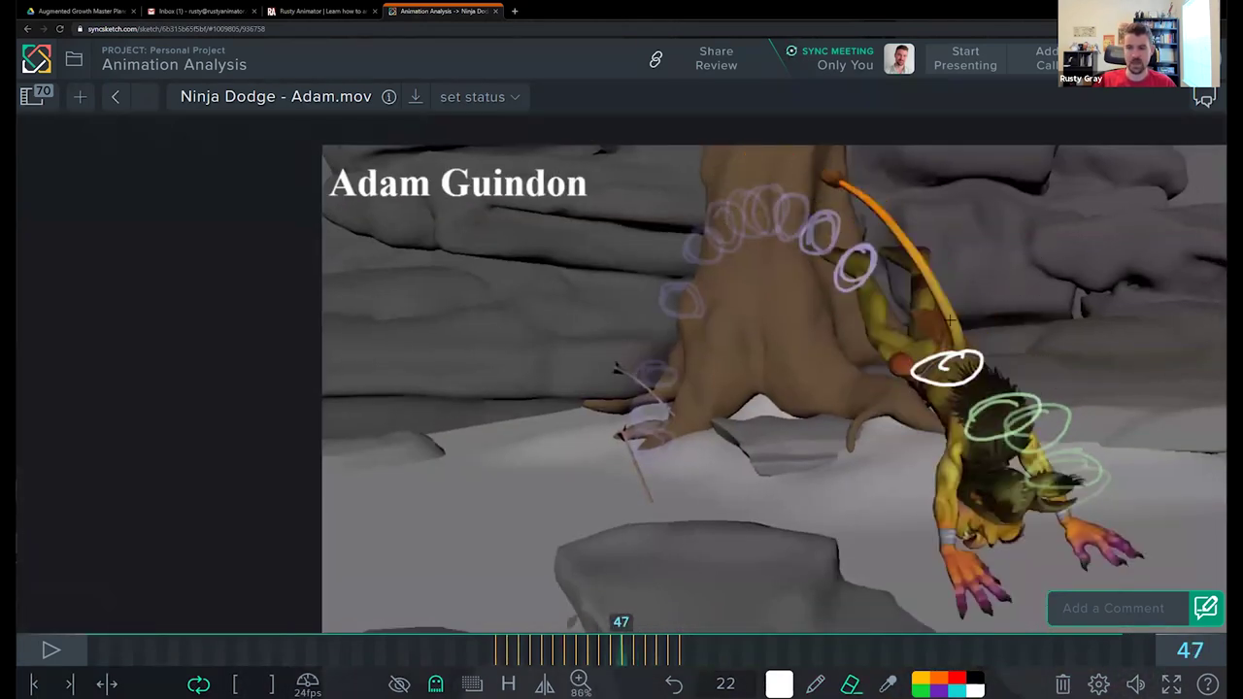
key(Left)
key(Left)
key(Left)
key(Left)
key(Right)
key(Right)
key(Right)
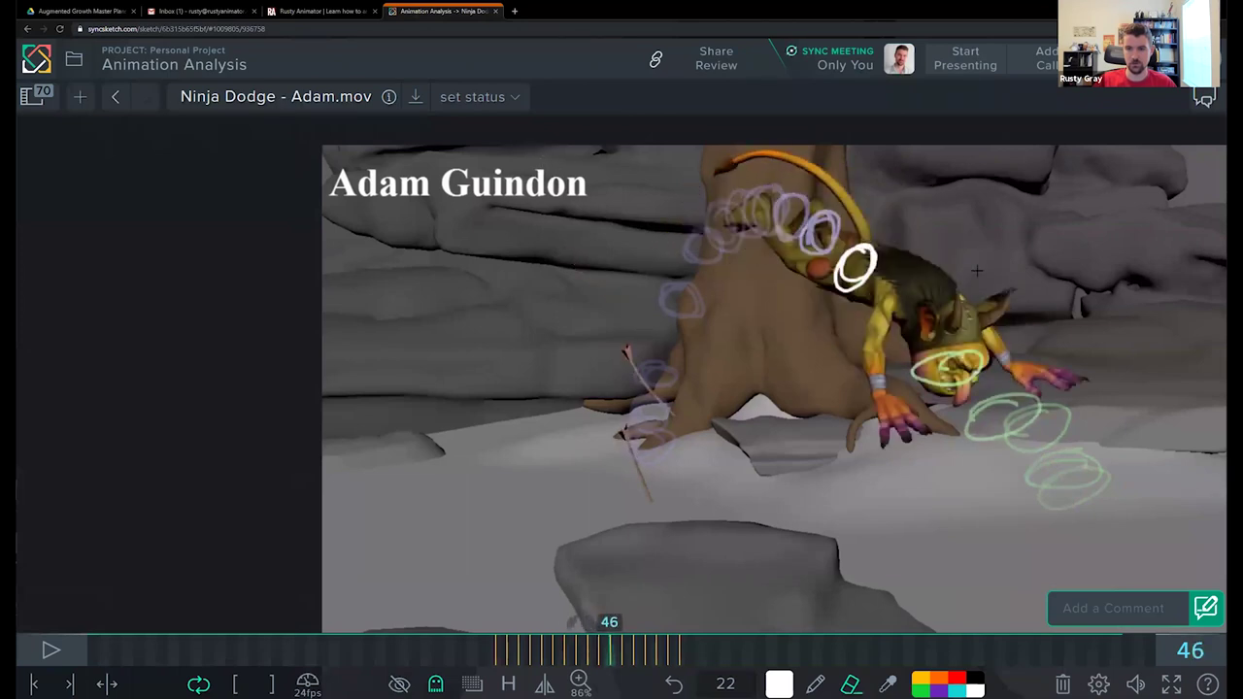
Step: Step back to frame 40 and forward again to examine how the hips travel over the arc's peak
key(Left)
key(Left)
key(Left)
key(Left)
key(Left)
key(Left)
key(Right)
key(Right)
key(Right)
key(Right)
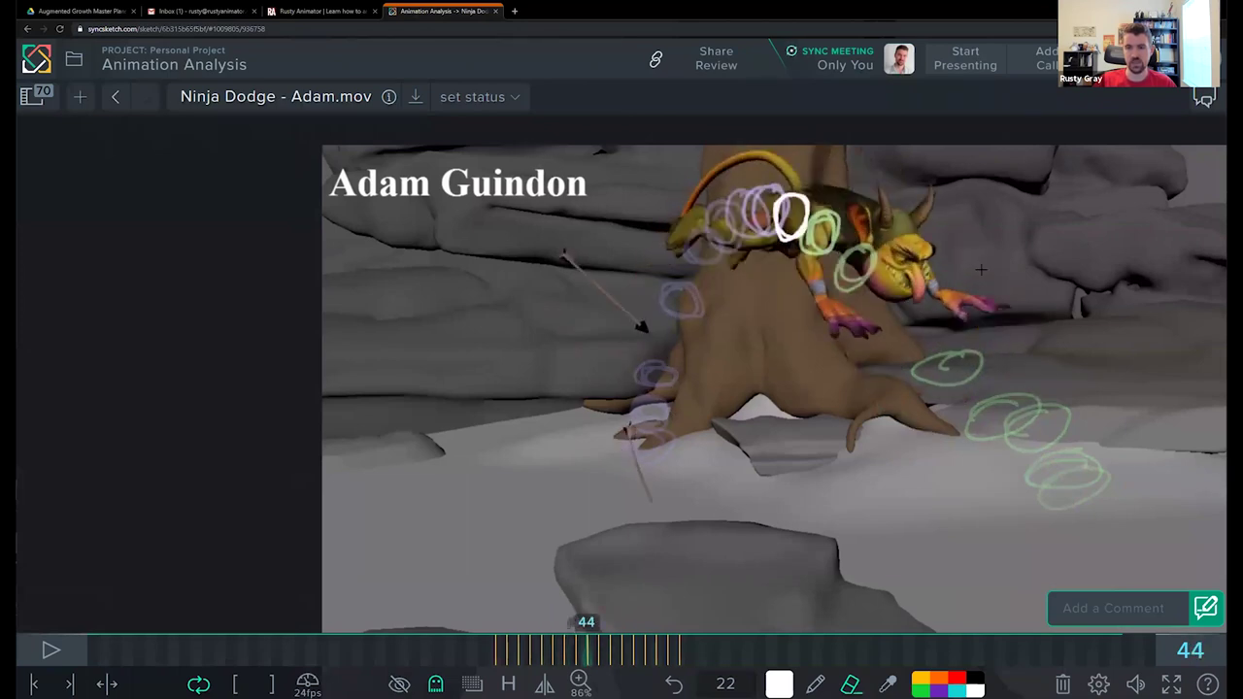
key(Left)
key(Left)
key(Right)
key(Right)
key(Right)
key(Right)
key(Right)
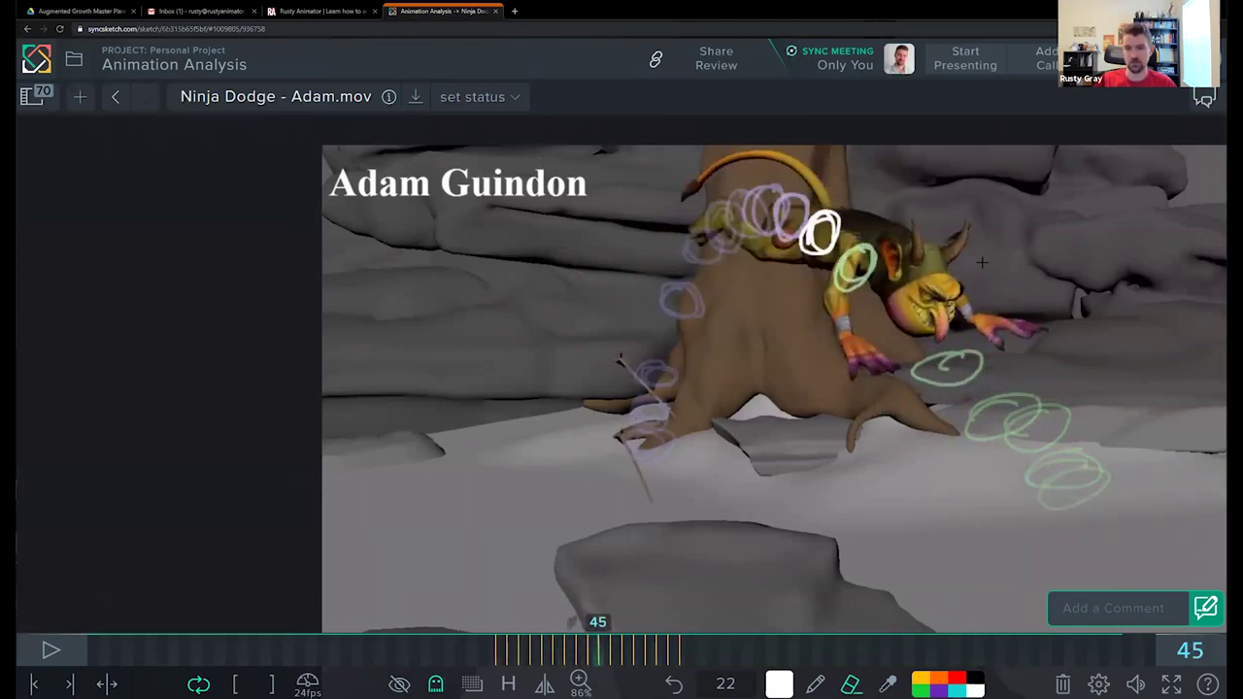
Step: Compare the hip positions on frames 44 to 49 as the goblin drops onto its hands
key(Left)
key(Right)
key(Right)
key(Right)
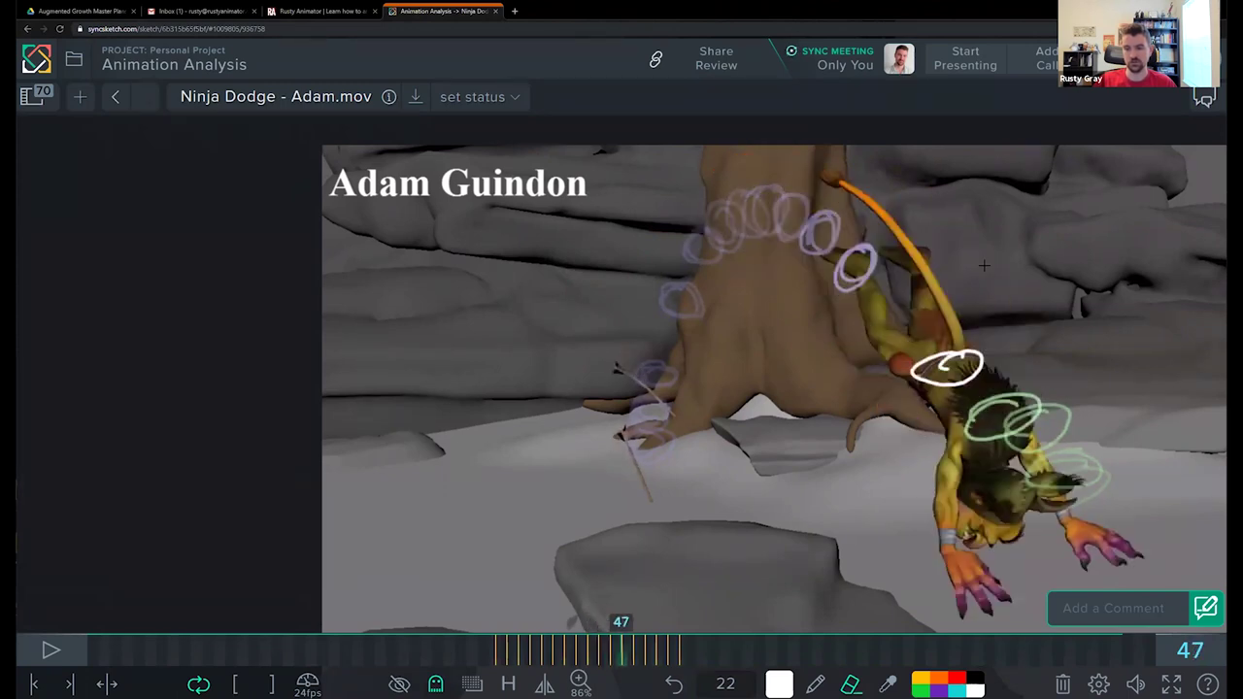
key(Right)
key(Left)
key(Left)
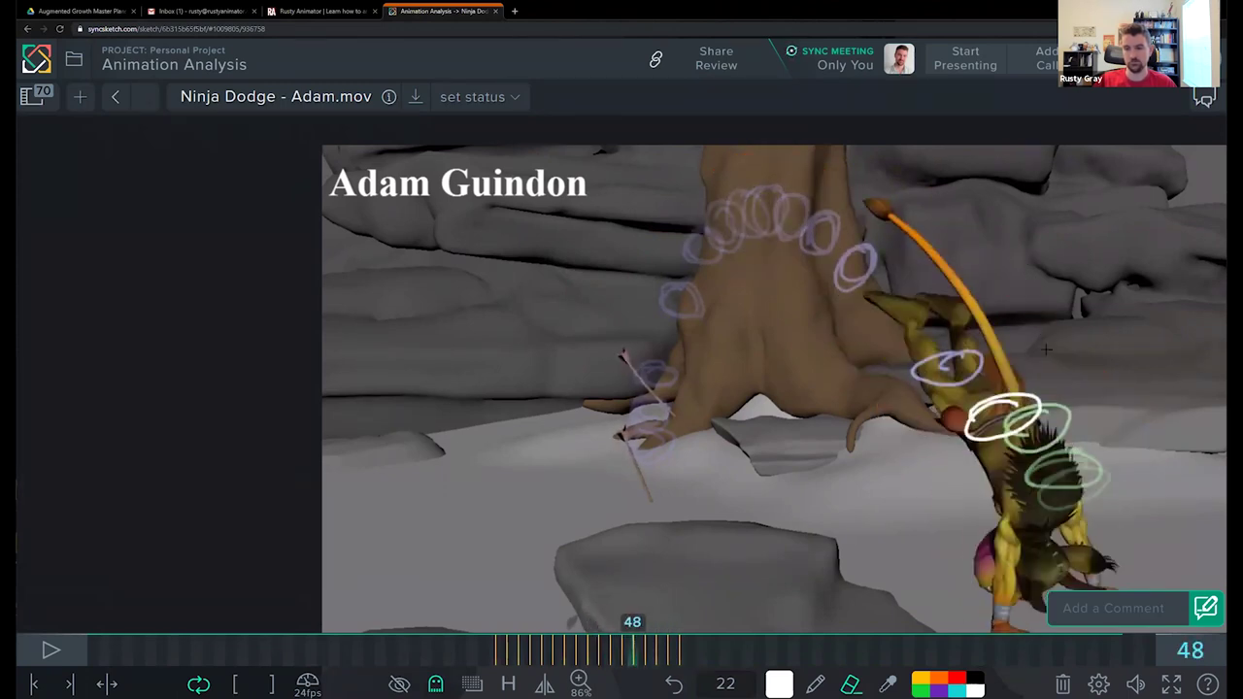
key(Left)
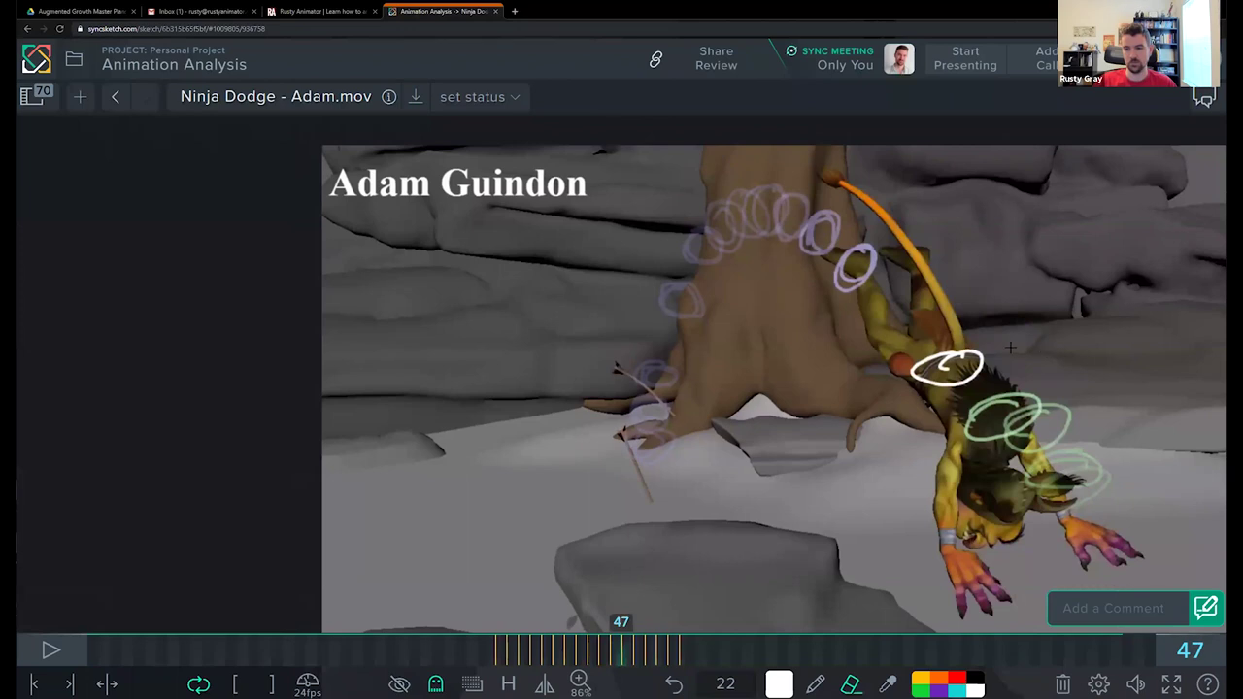
key(Right)
key(Right)
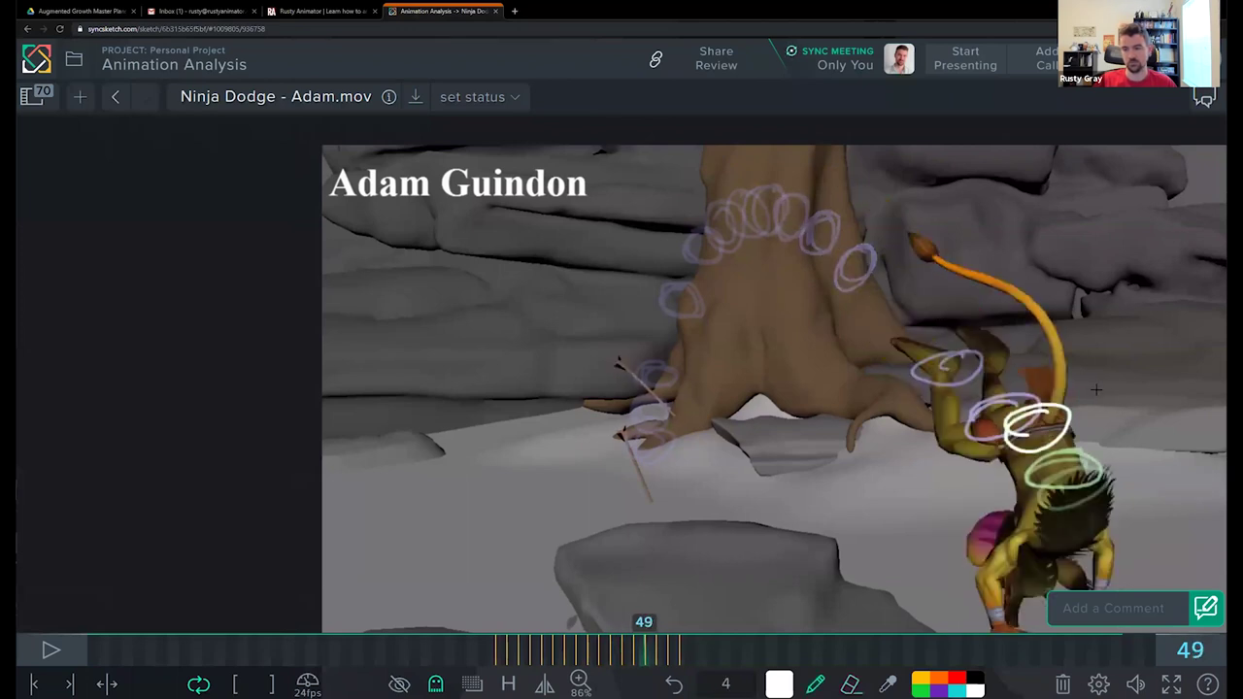
Step: Recheck frames 48 and 49, then sketch guide strokes above the hips on frame 47 and erase them
key(Left)
key(Right)
key(Left)
key(Left)
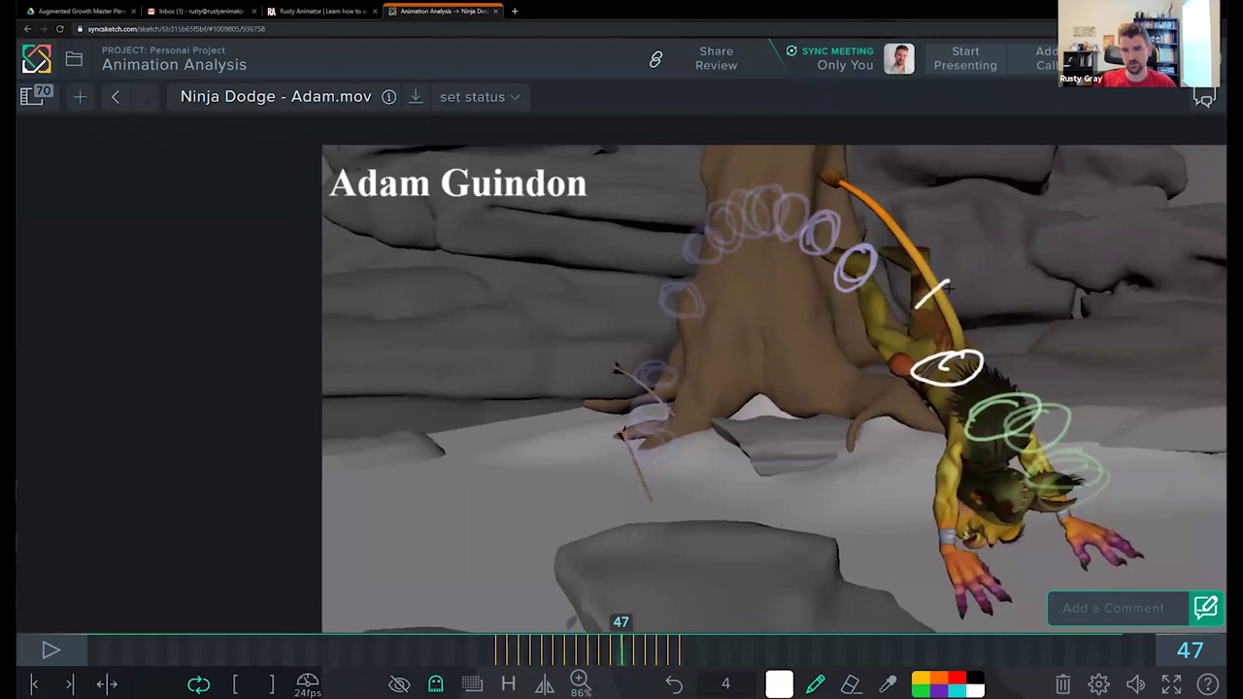
mouse_move(935, 280)
mouse_down()
mouse_move(1008, 365)
mouse_move(902, 260)
mouse_up()
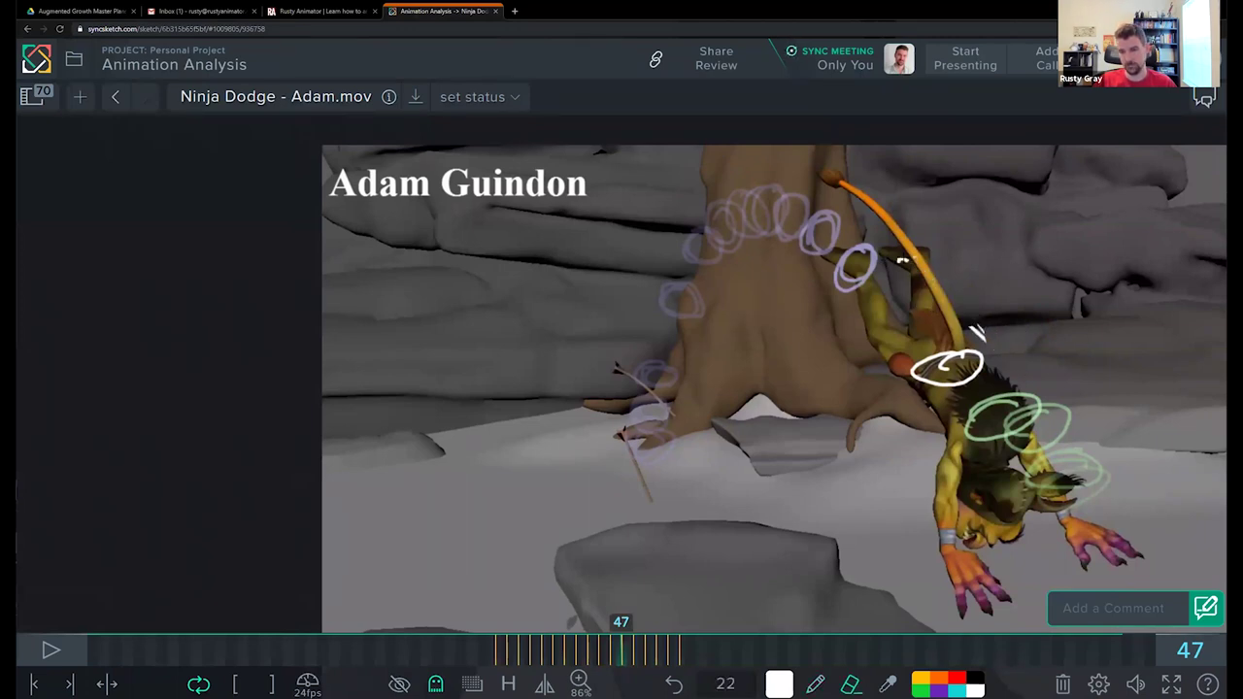
Step: Step between frames 48 and 50 to examine the change in hip spacing after the hands land
key(Right)
key(Right)
key(Left)
key(Right)
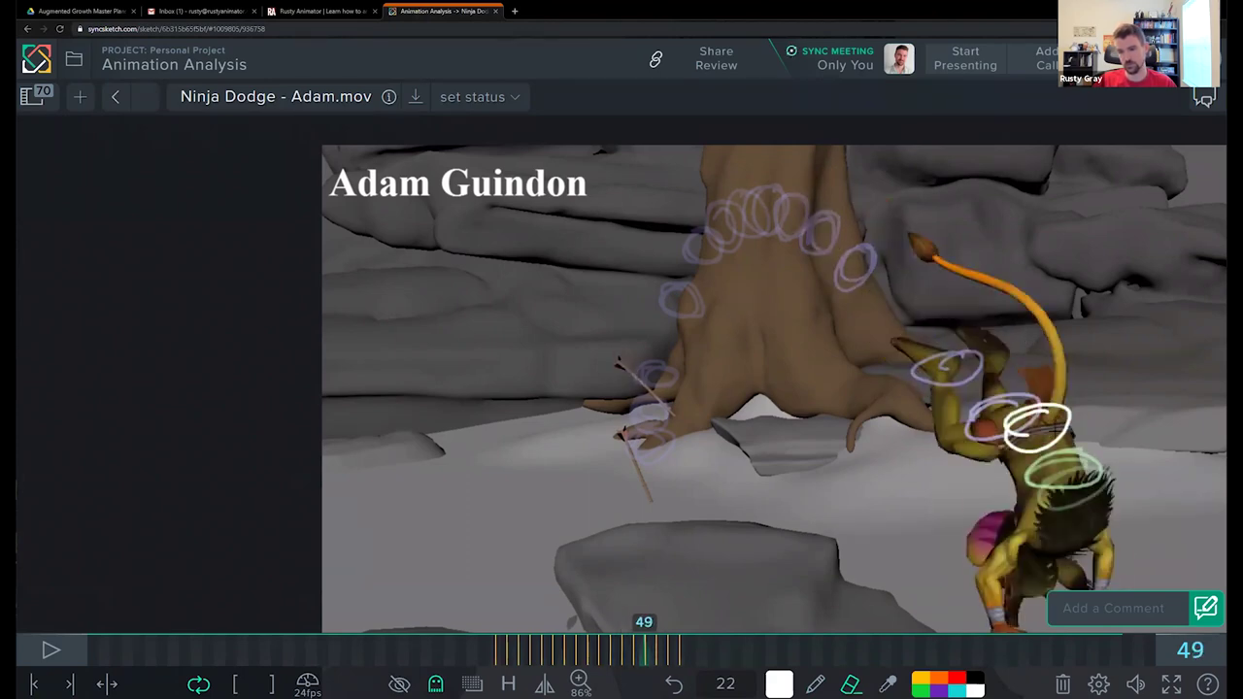
key(Right)
key(Left)
key(Left)
key(Right)
key(Left)
key(Right)
key(Right)
Step: Step backward along the hip path from frame 50 to the crouch on frame 36
key(Left)
key(Left)
key(Left)
key(Left)
key(Left)
key(Left)
key(Left)
key(Left)
key(Left)
key(Left)
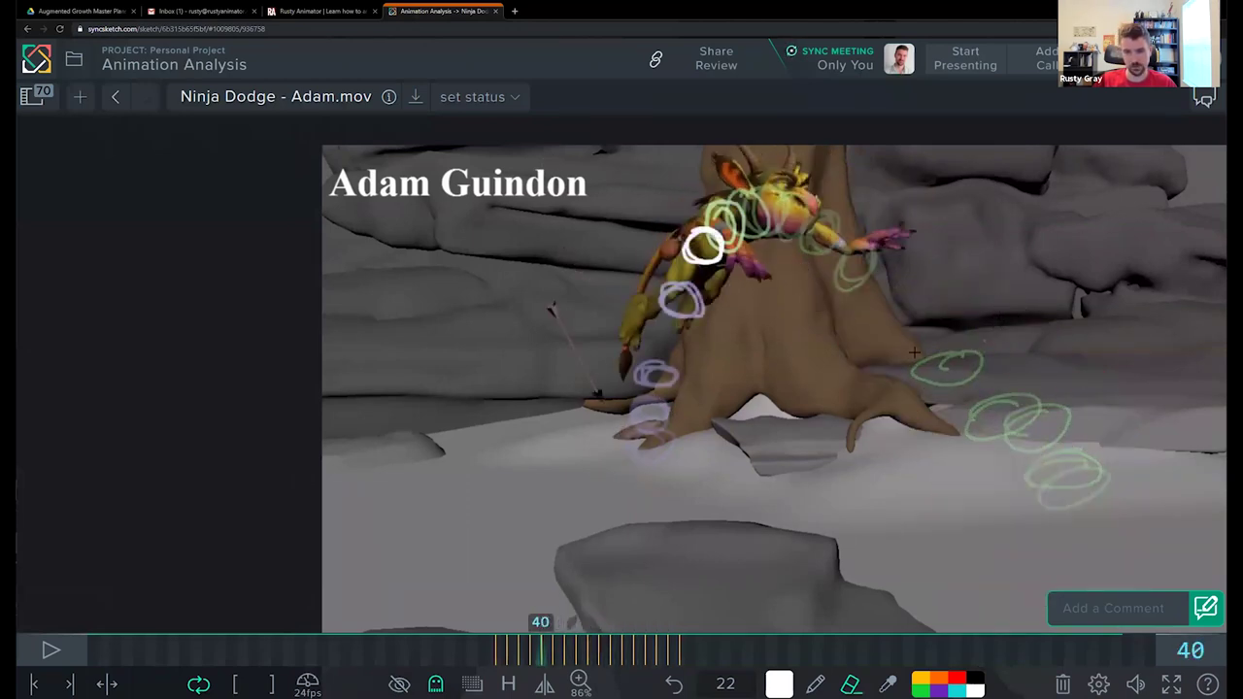
key(Left)
key(Left)
key(Left)
key(Left)
Step: Step back and forth between frames 36 and 38 to examine the hip spacing at takeoff
key(Right)
key(Right)
key(Left)
key(Left)
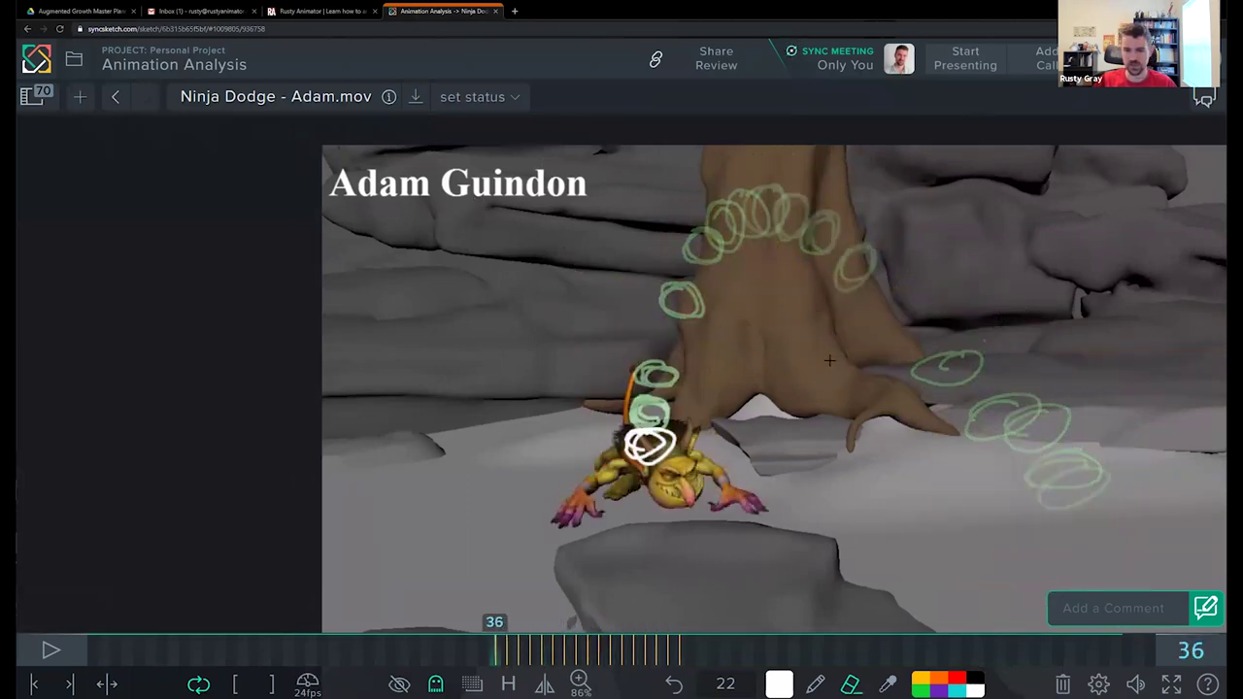
key(Right)
key(Right)
key(Left)
key(Left)
key(Right)
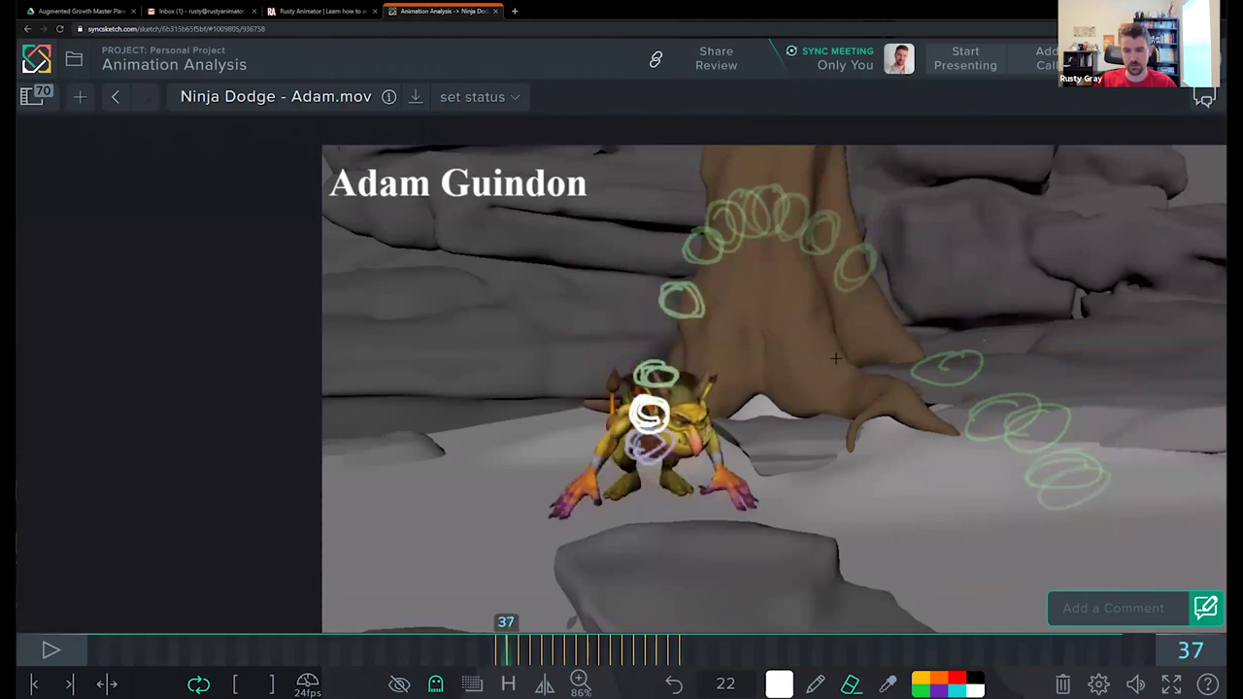
key(Left)
key(Right)
key(Left)
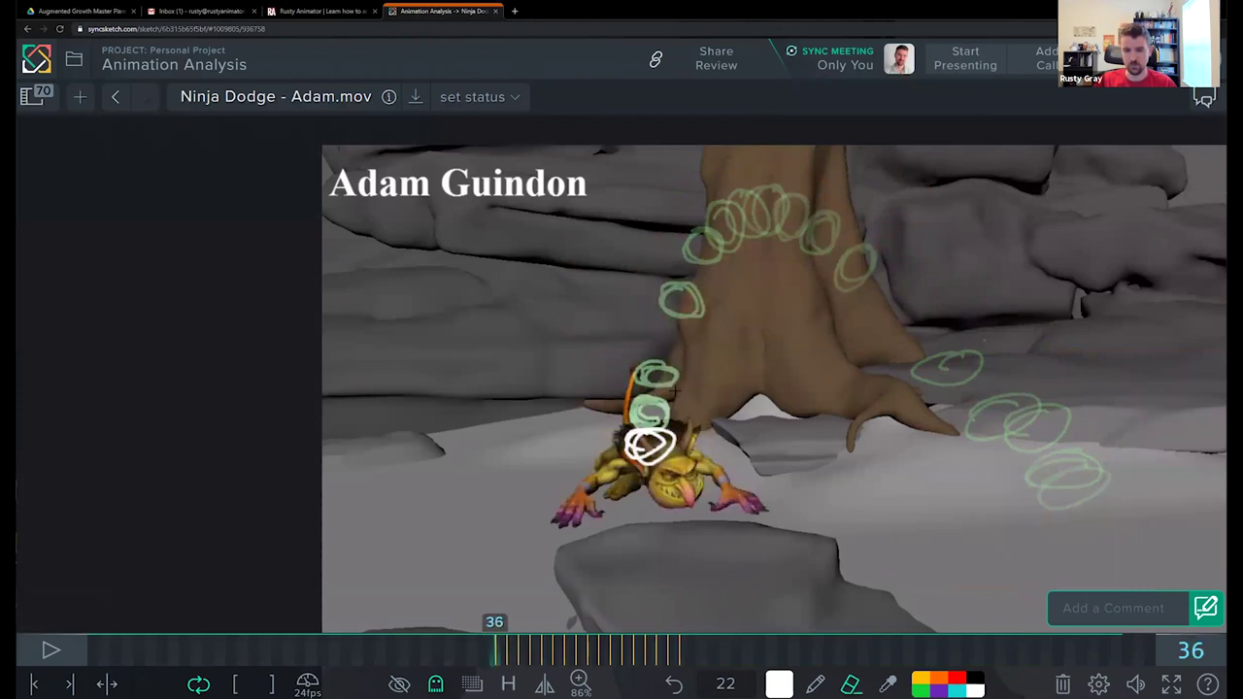
Step: Erase the hip circles on frame 37 and compare the poses on frames 36 to 38 without them
key(Right)
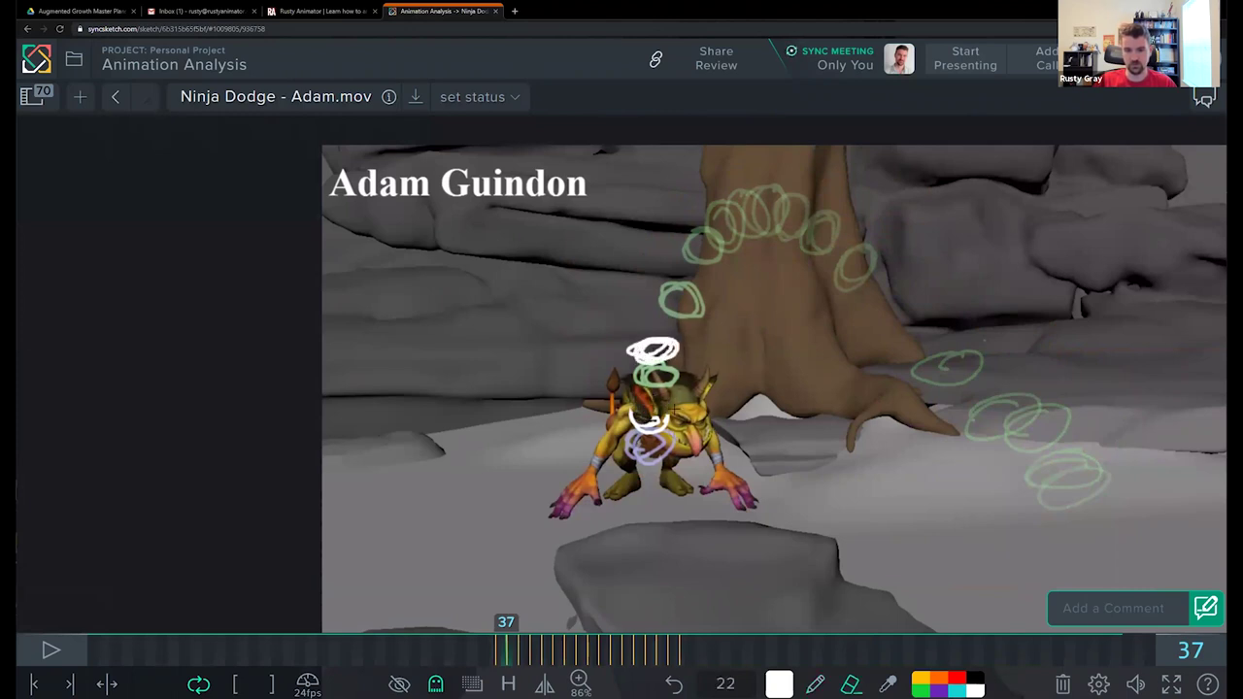
click(649, 356)
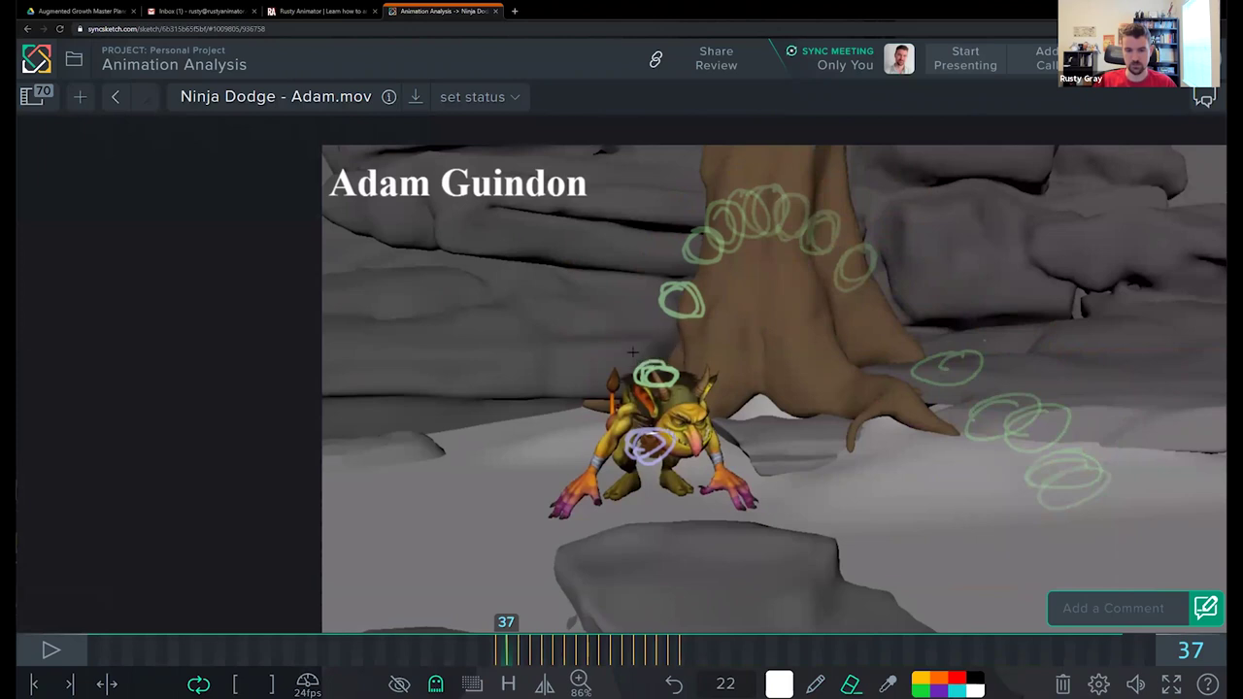
key(Right)
key(Left)
key(Left)
key(Right)
key(Right)
key(Left)
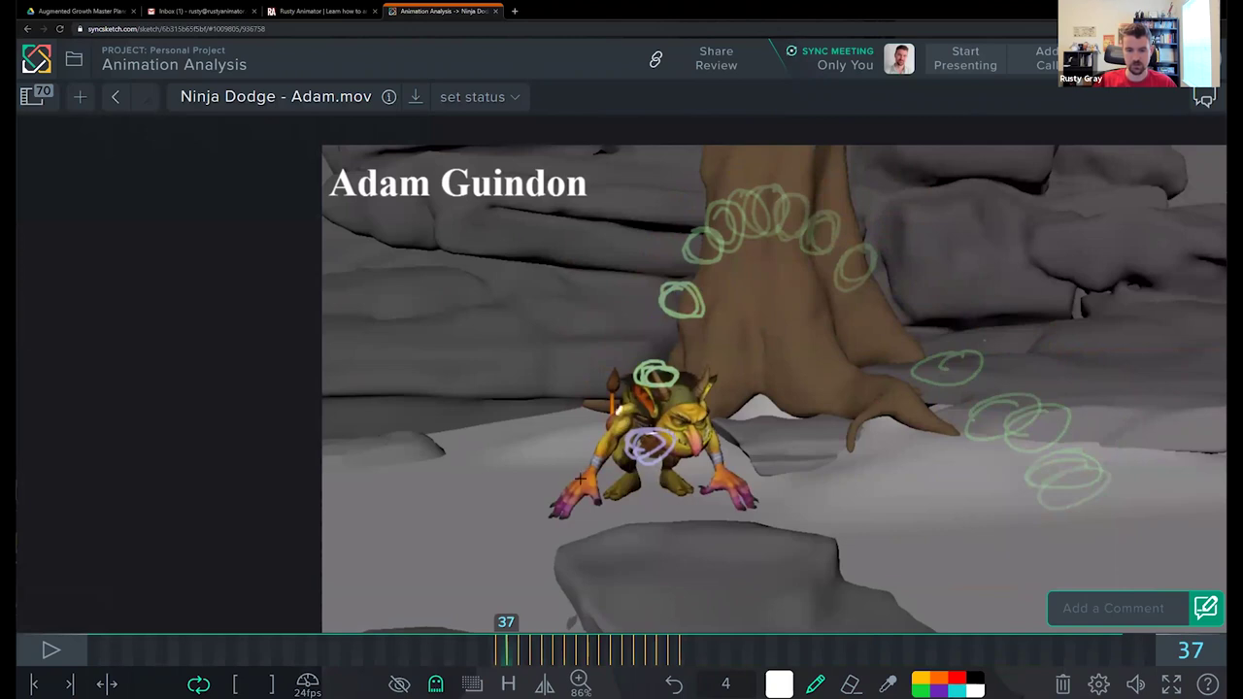
Step: Step back and forth between frames 36, 37 and 38 to examine how the creature rises out of the crouch
drag(581, 479, 595, 458)
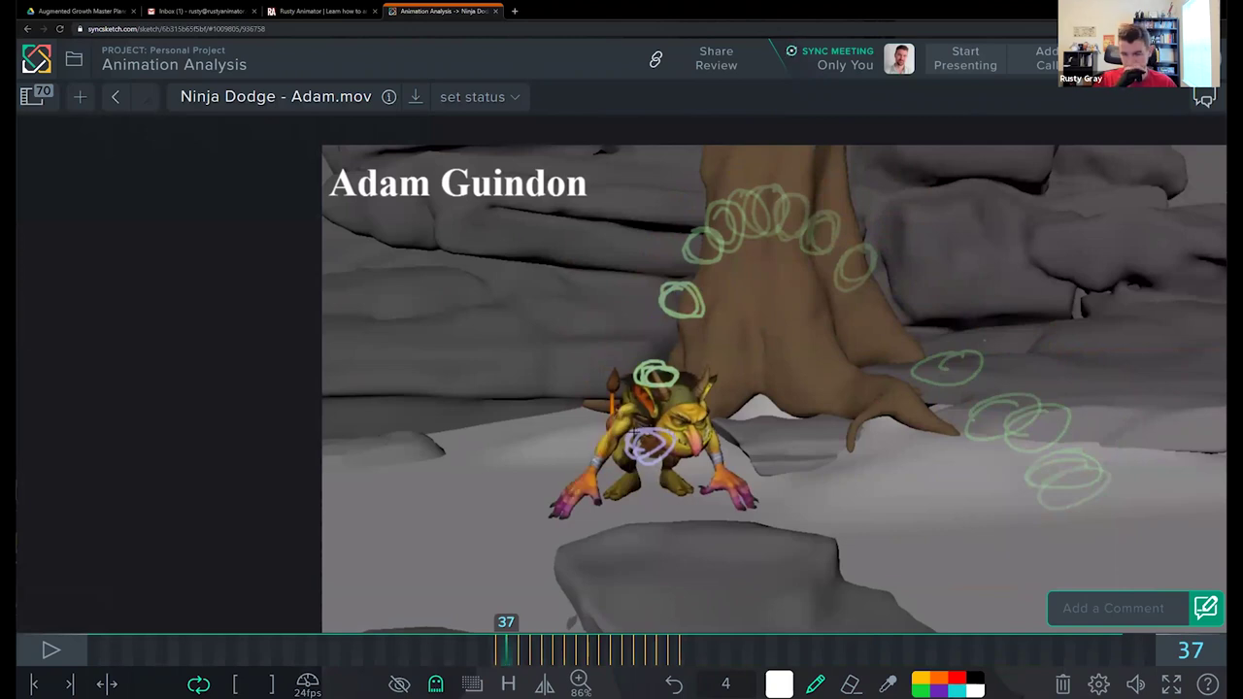
key(Left)
key(Right)
key(Left)
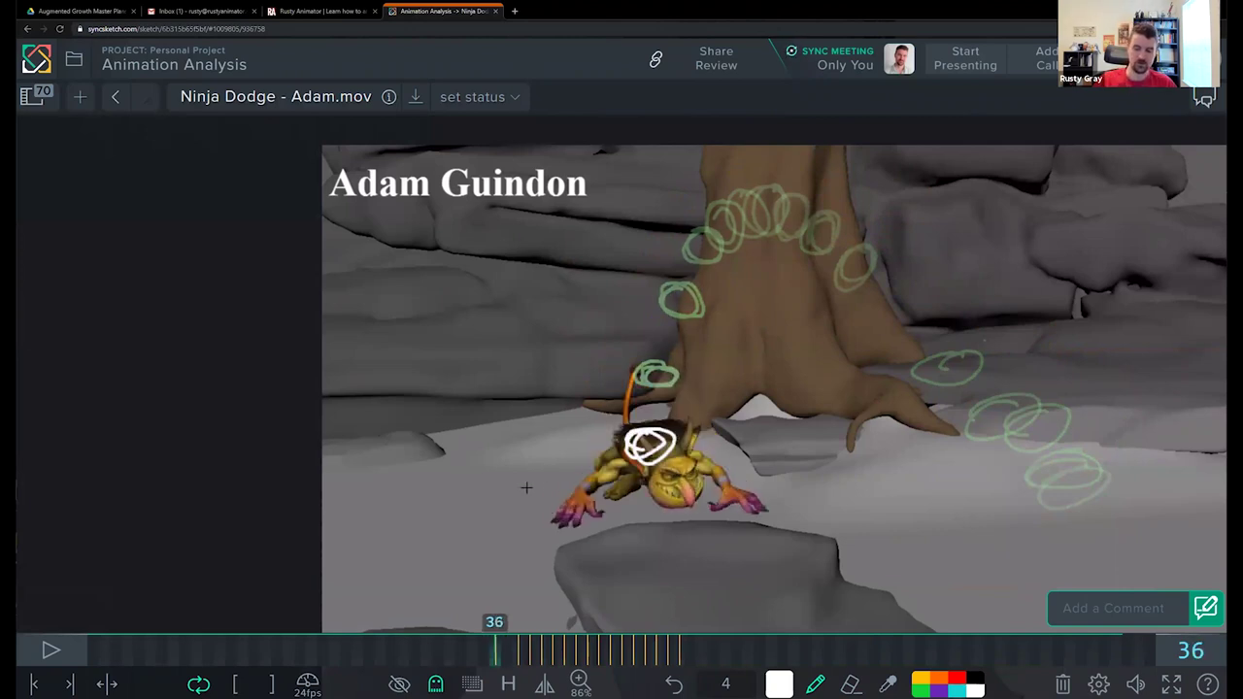
key(Right)
drag(579, 469, 568, 433)
scroll(647, 452, up, 3)
key(Left)
key(Right)
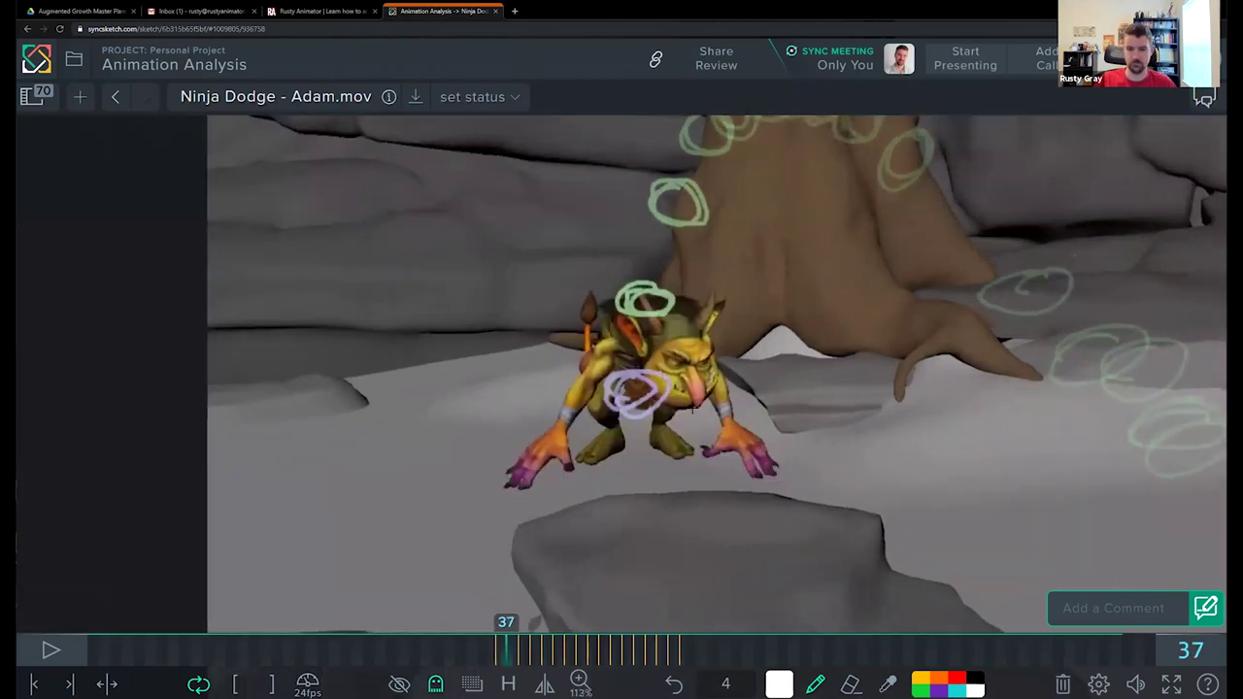
key(Right)
key(Left)
key(Left)
key(Right)
key(Left)
key(Right)
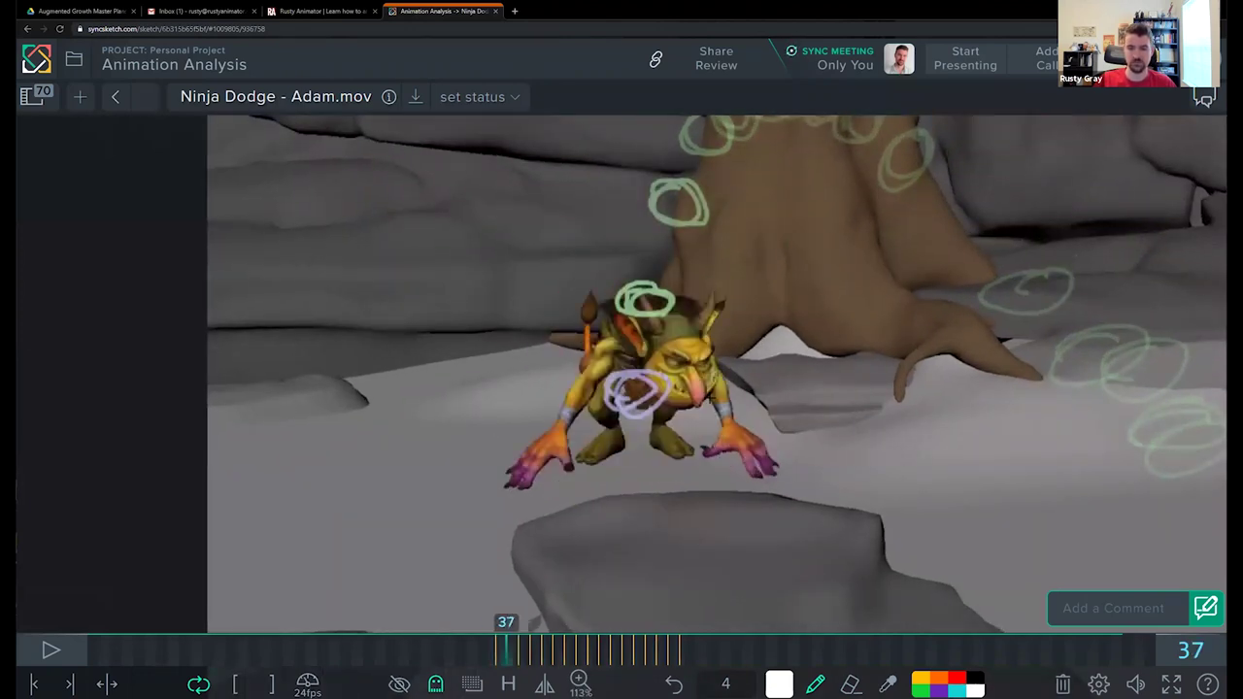
Step: Circle the creature's head on frames 37 and 36 to compare its position between the two poses
key(Right)
key(Left)
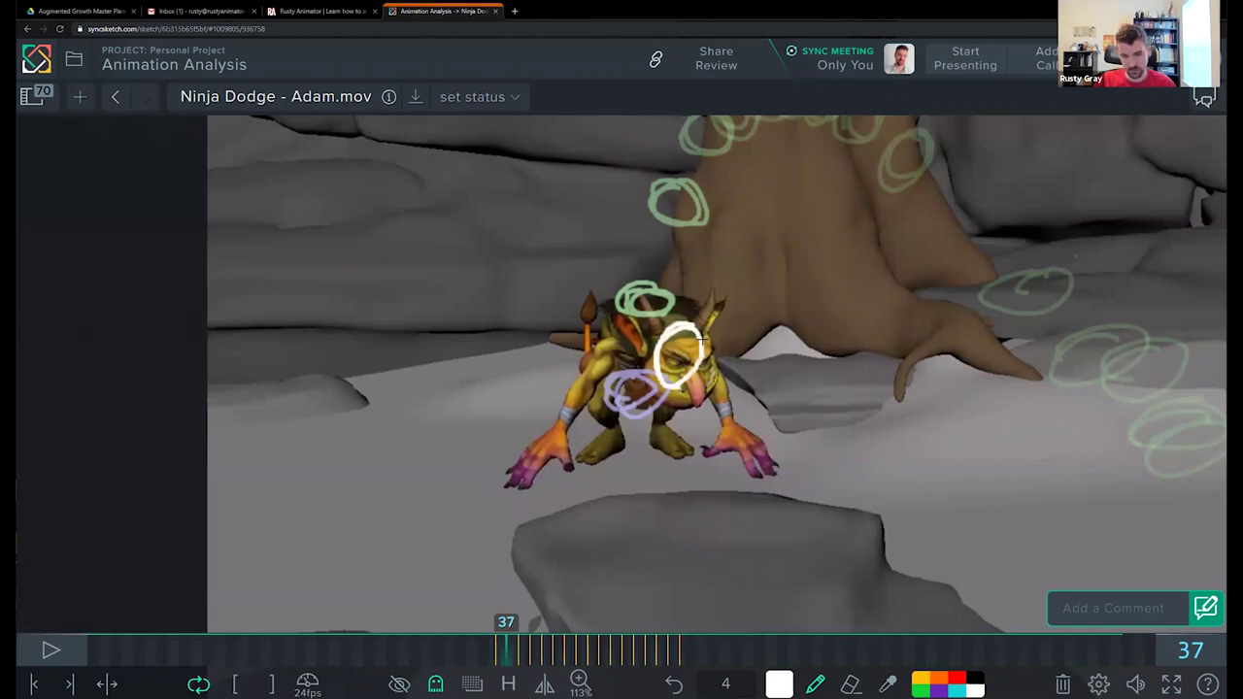
key(Left)
key(Right)
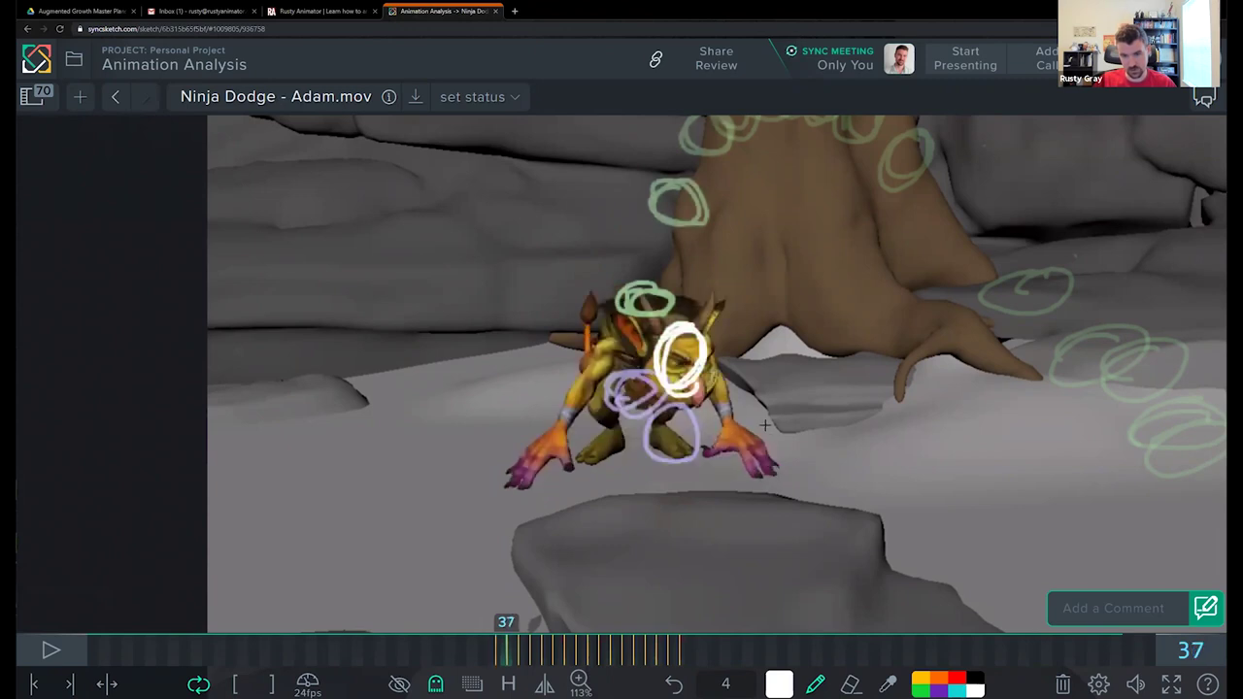
key(Left)
key(Right)
Step: Erase the head circle on frame 37 and recheck the change between frames 36 and 37
key(e)
drag(695, 352, 666, 367)
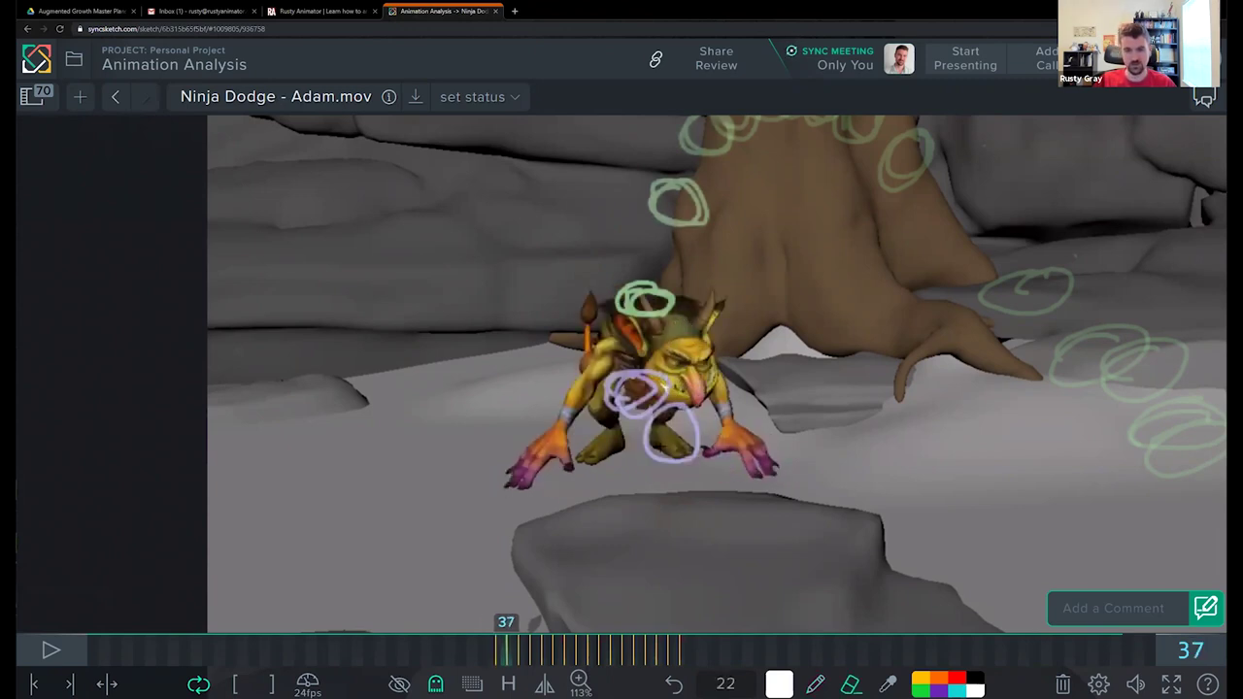
key(Left)
key(Right)
key(Left)
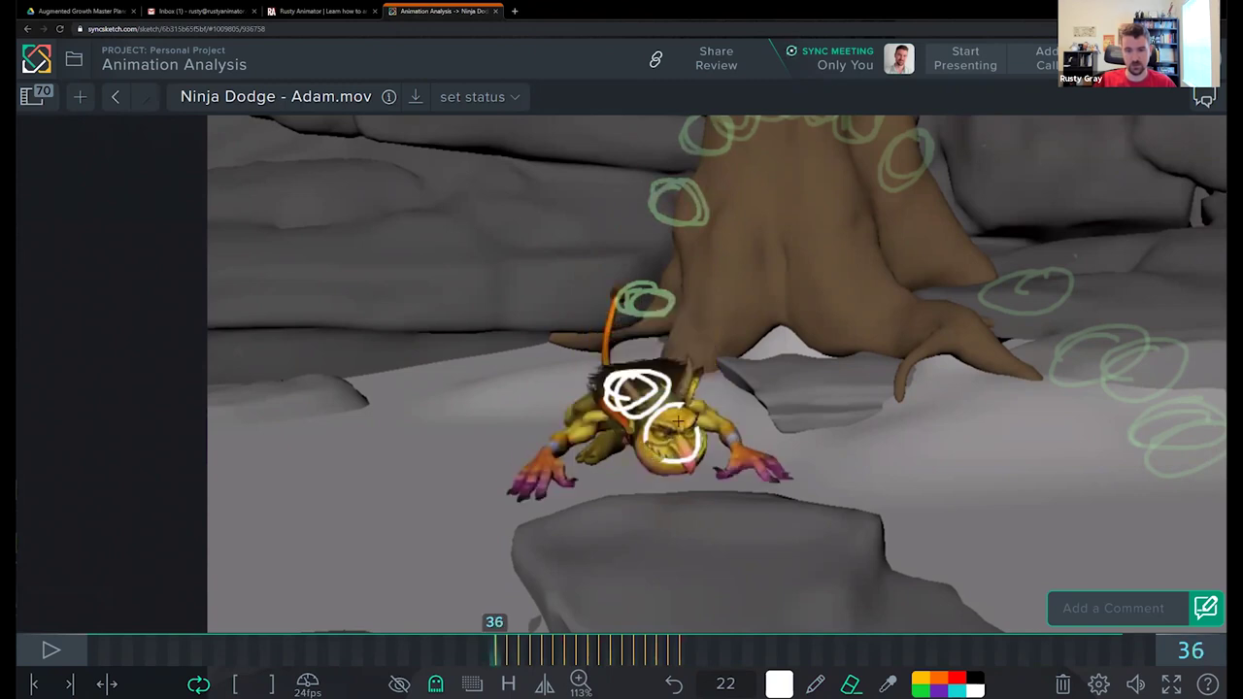
Step: Step forward along the hip path from the frame 36 crouch to frame 47 to examine the jump arc
key(Right)
key(Right)
key(Right)
drag(858, 403, 658, 434)
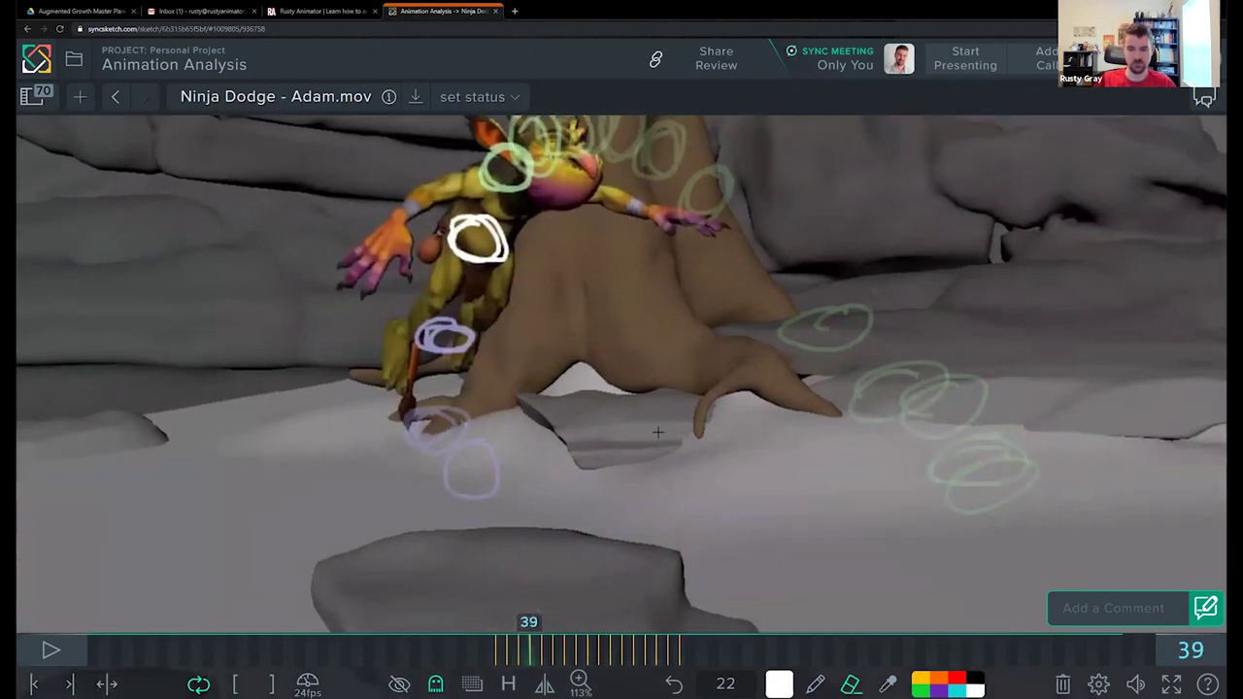
key(Right)
key(Right)
scroll(658, 433, down, 3)
key(Right)
key(Right)
key(Right)
key(Right)
key(Right)
key(Right)
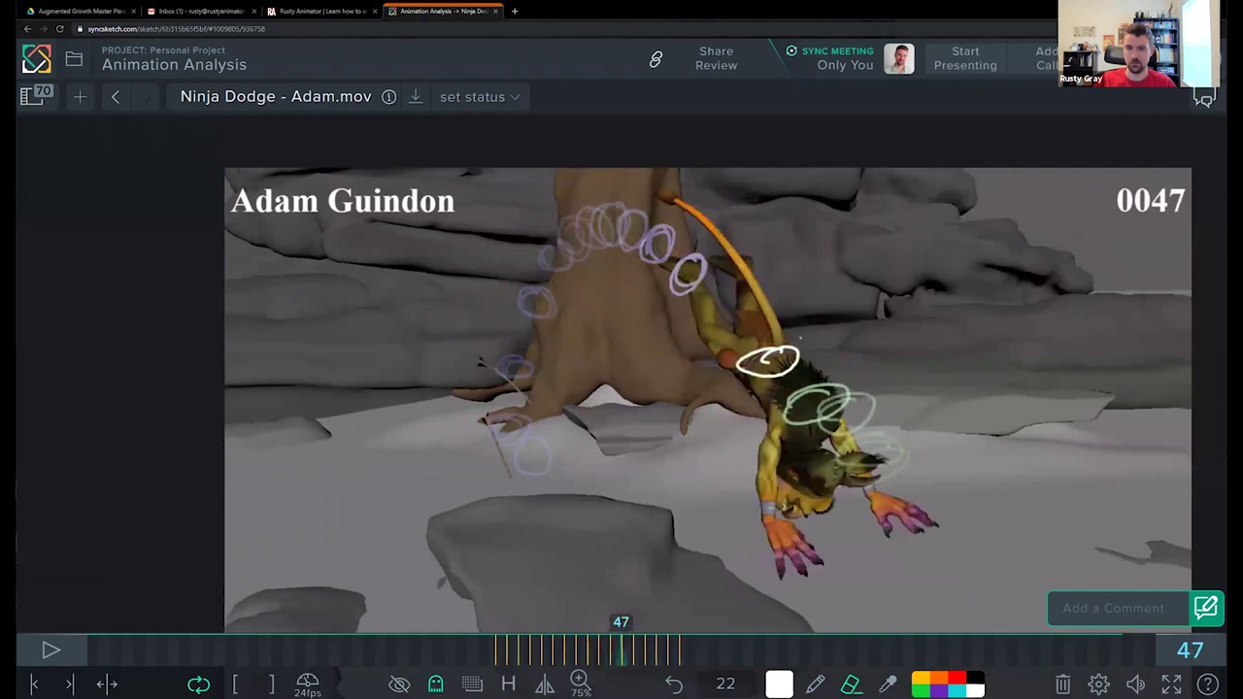
Step: Recheck frames 46 and 47, trace the hip path backward to takeoff on frame 38, and return to frame 40
key(Left)
key(Right)
key(Left)
key(Left)
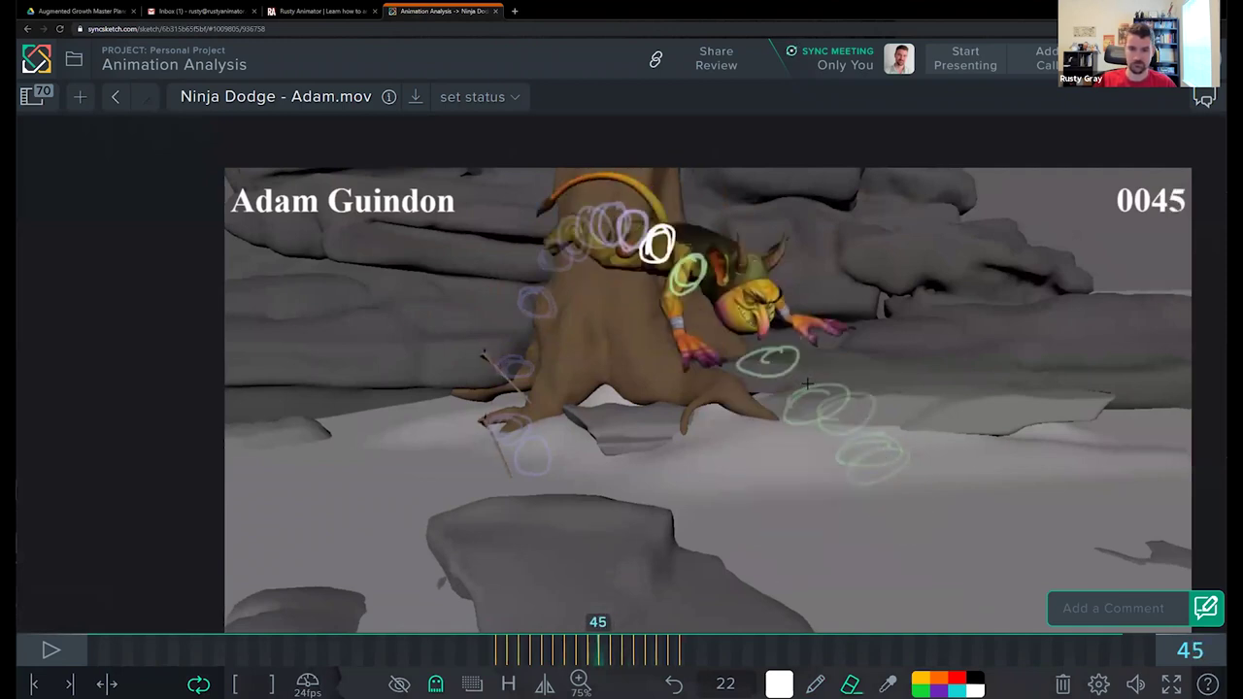
key(Left)
key(Left)
key(Left)
key(Left)
key(Left)
key(Left)
key(Left)
key(Right)
key(Right)
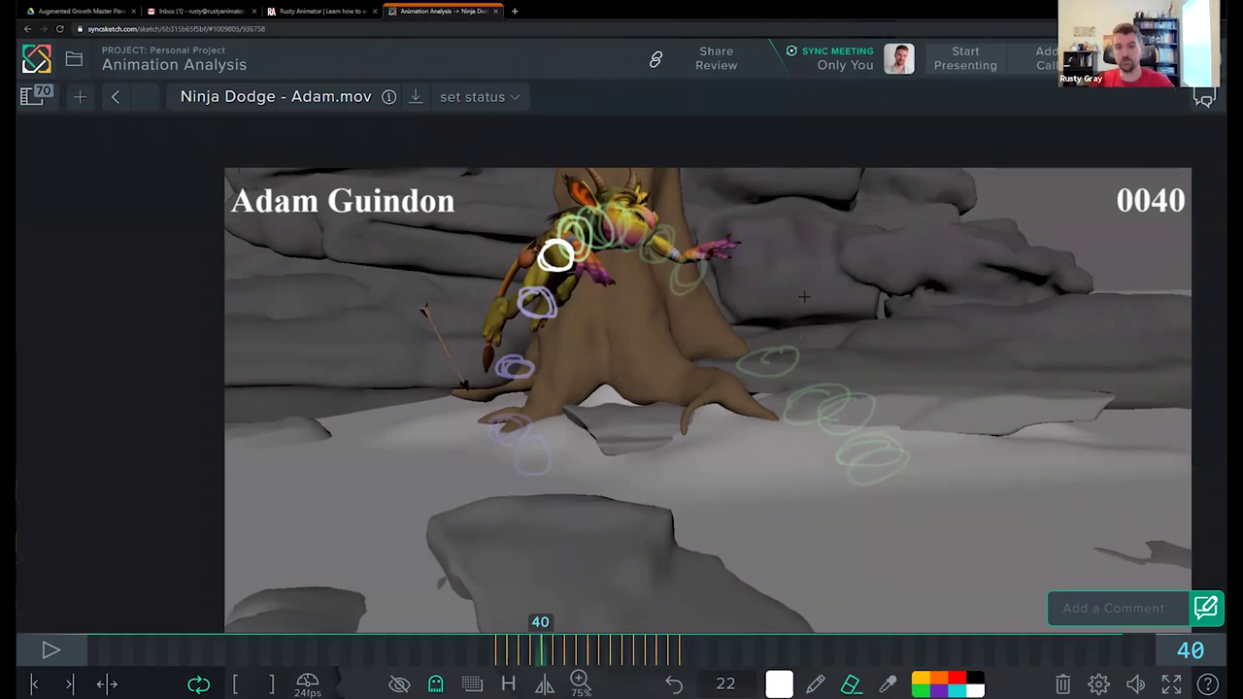
Step: Step forward from frame 40 to frame 47 to examine the hip spacing over the top of the arc
key(Right)
key(Right)
key(Right)
key(Right)
key(Right)
key(Right)
key(Right)
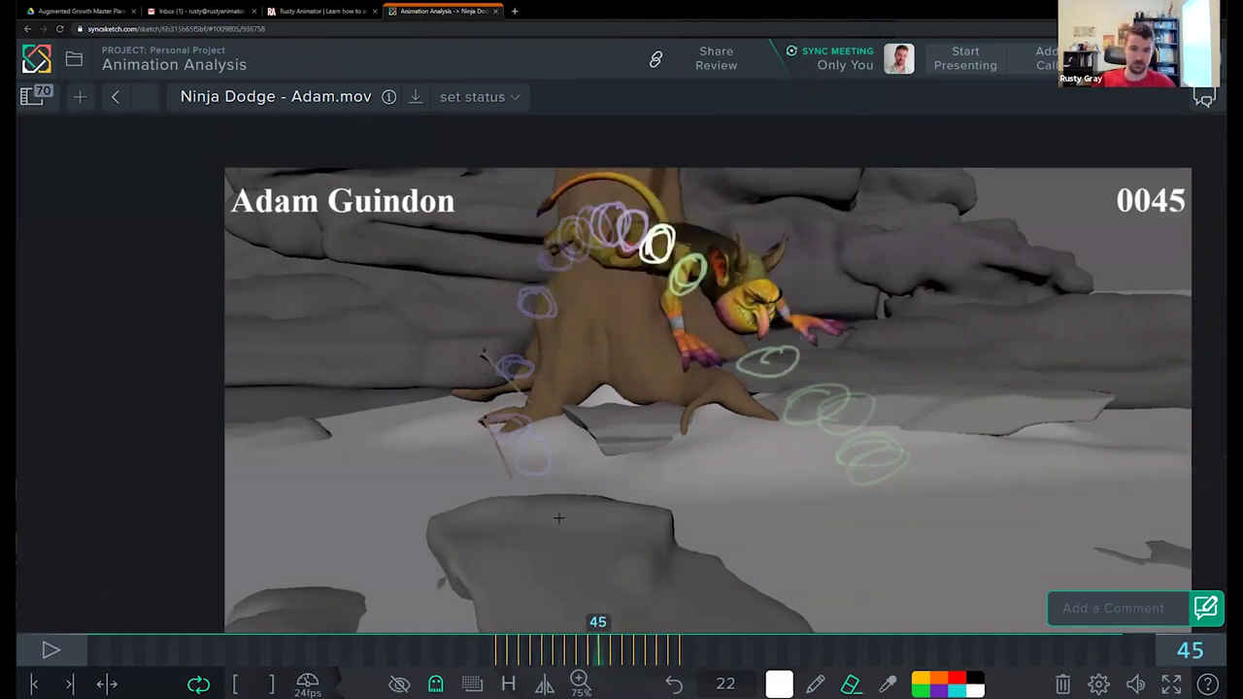
drag(545, 647, 622, 638)
mouse_move(822, 250)
mouse_down()
mouse_move(877, 327)
mouse_move(913, 326)
mouse_move(843, 332)
mouse_move(798, 244)
mouse_up()
Step: Step backward along the hip arc from frame 47 to the crouch on frame 36
key(Left)
key(Left)
key(Left)
key(Left)
key(Left)
key(Left)
key(Left)
key(Left)
key(Left)
key(Left)
key(Left)
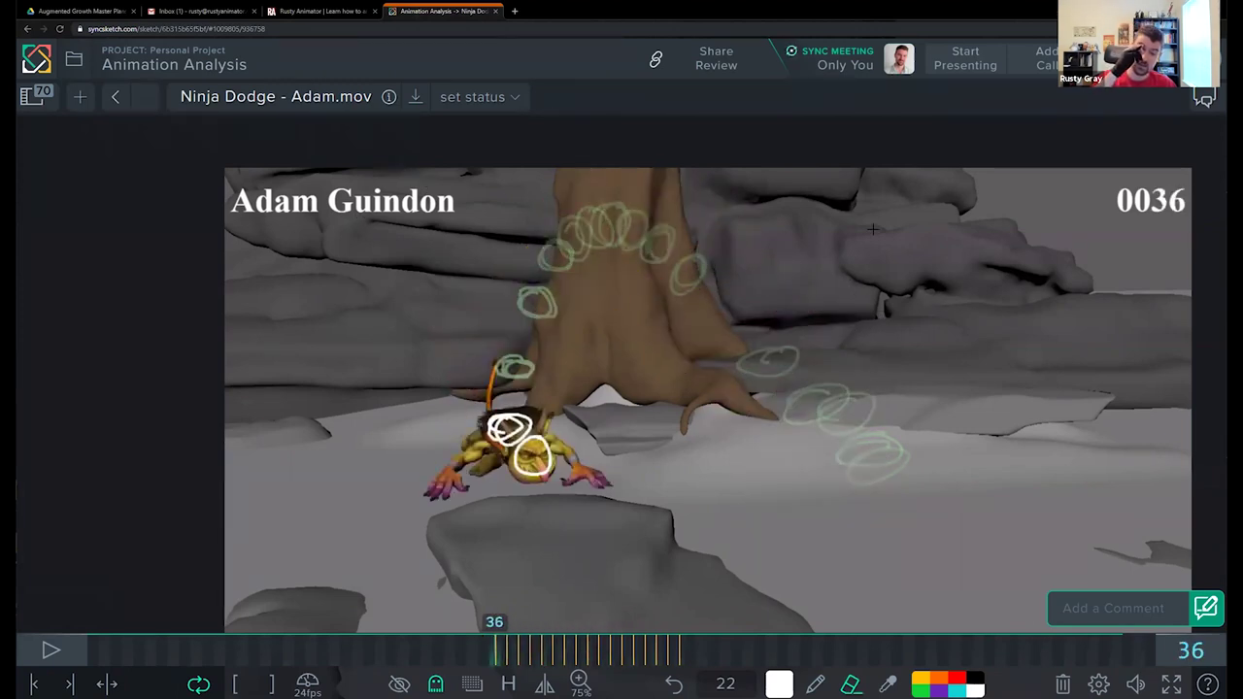
Step: Clear the sketches on frames 36 and 38, moving on to frame 41
key(Right)
key(Right)
key(Right)
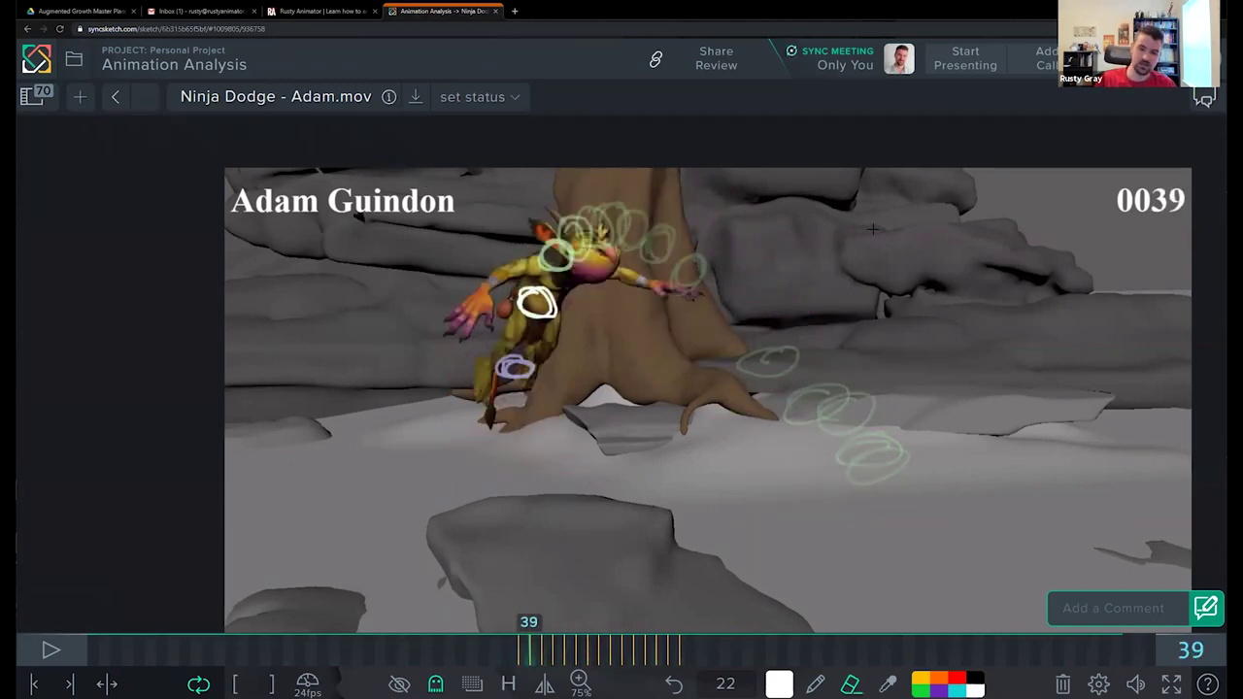
key(Left)
key(Right)
key(Right)
key(Right)
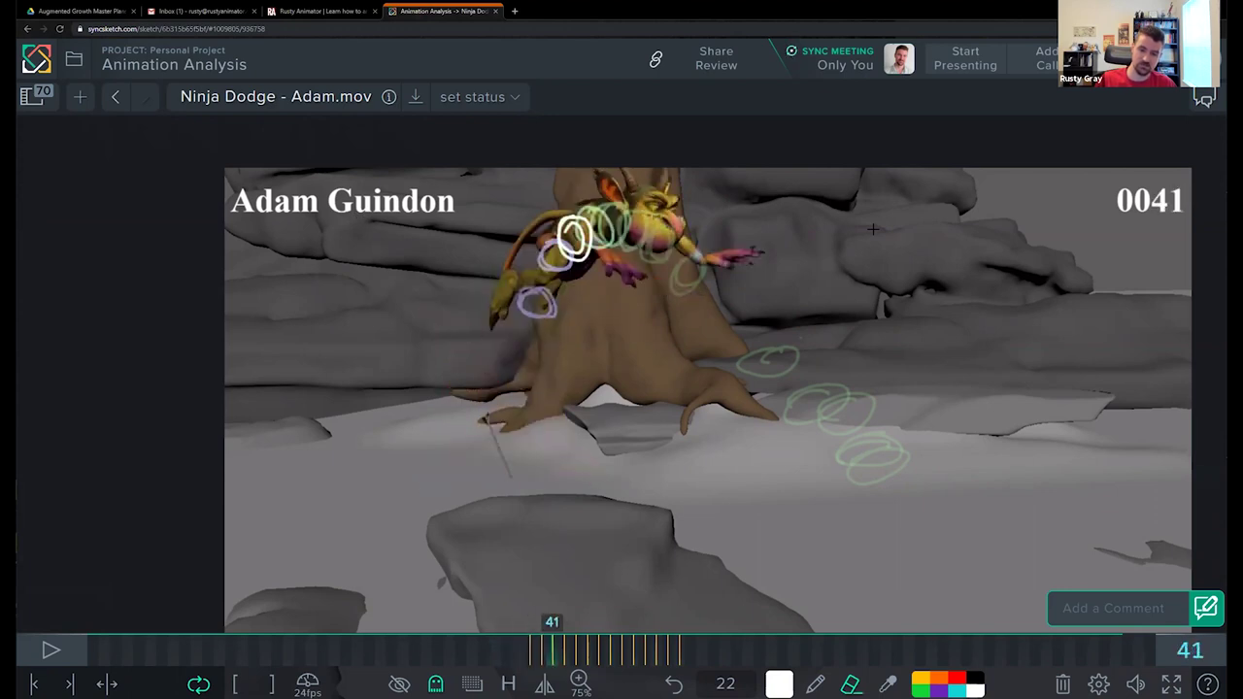
Step: Clear the hip circles frame by frame from frame 41 through frame 50
key(Right)
key(Right)
key(Right)
key(Right)
key(Right)
key(Right)
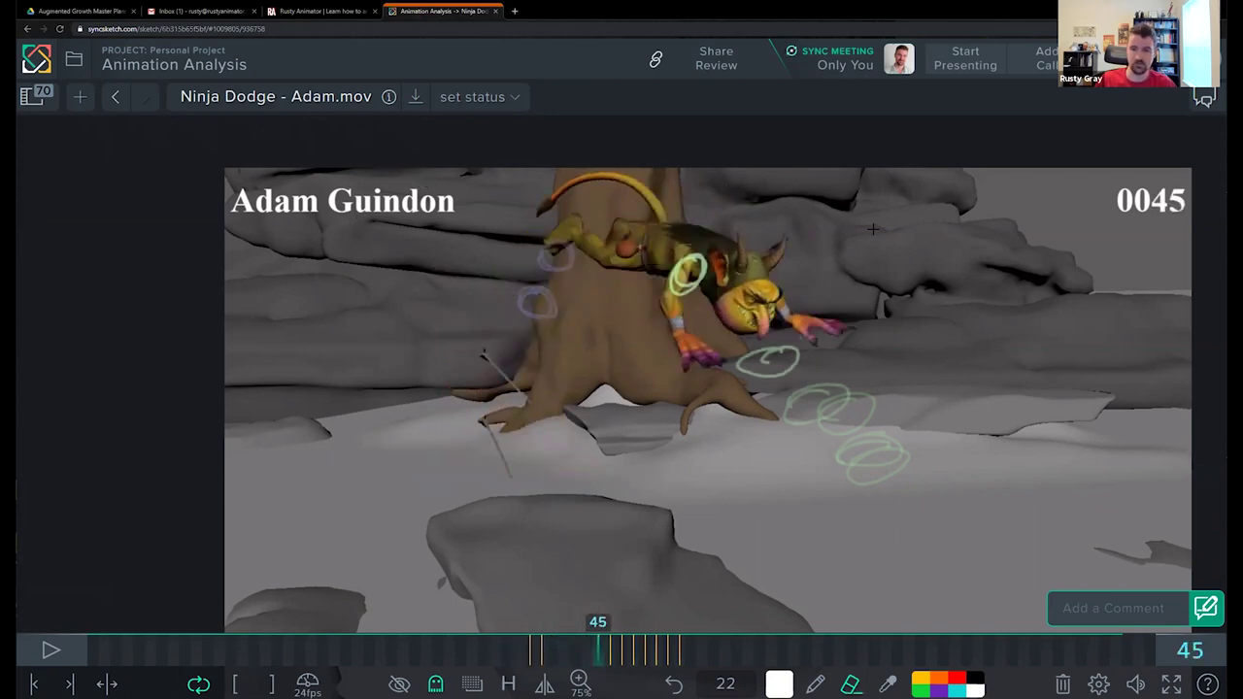
key(Right)
key(Right)
key(Right)
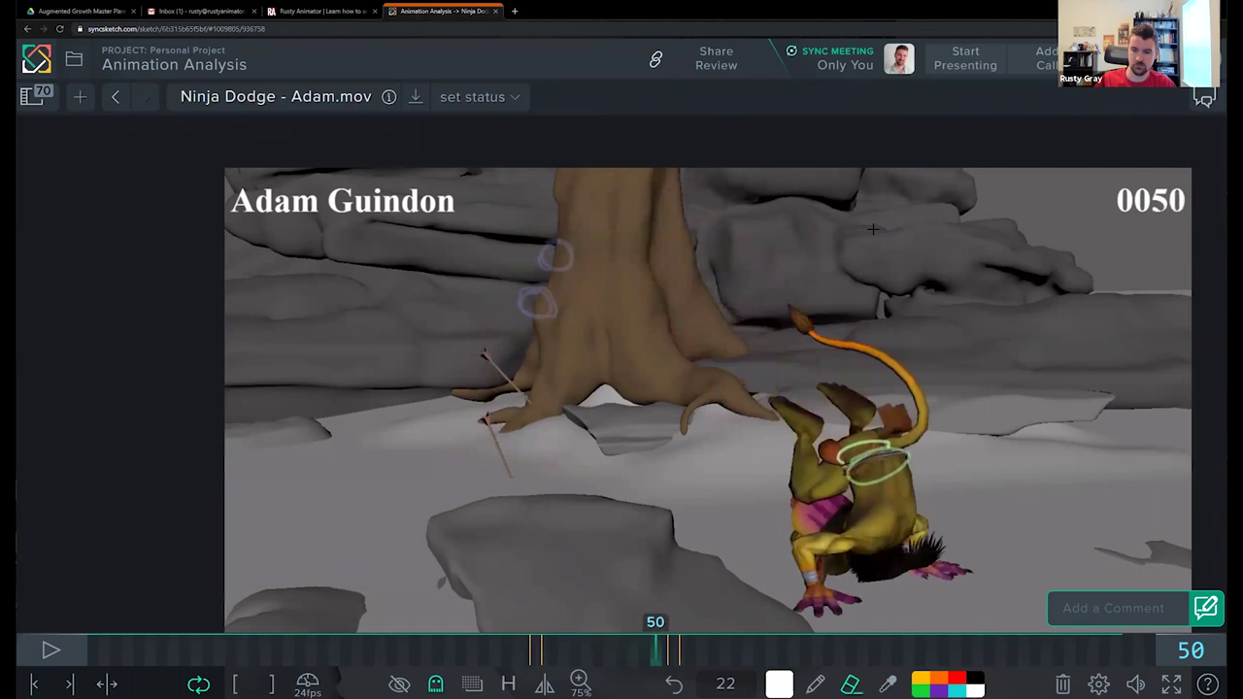
Step: Clear the remaining hip circles on frames 51, 52, 39 and 40 and return to the crouch on frame 36
key(Right)
key(Right)
key(Right)
key(Right)
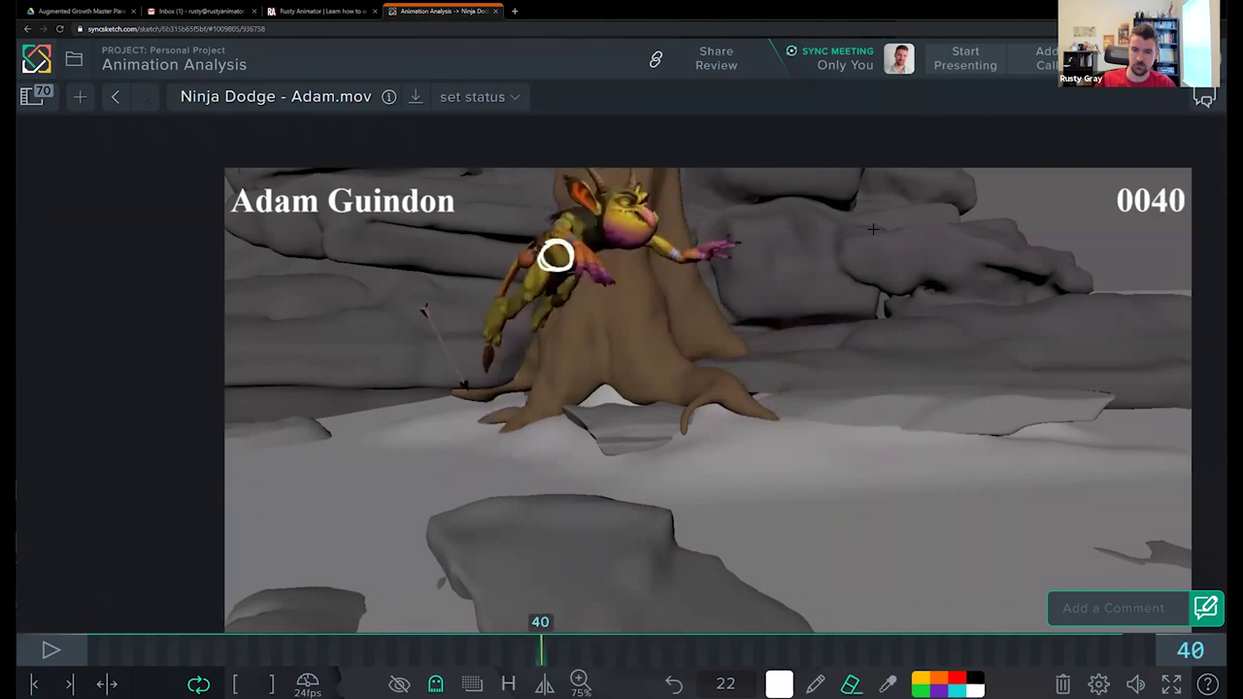
key(Left)
key(Left)
key(Left)
key(Left)
key(Left)
key(Right)
key(Right)
key(Right)
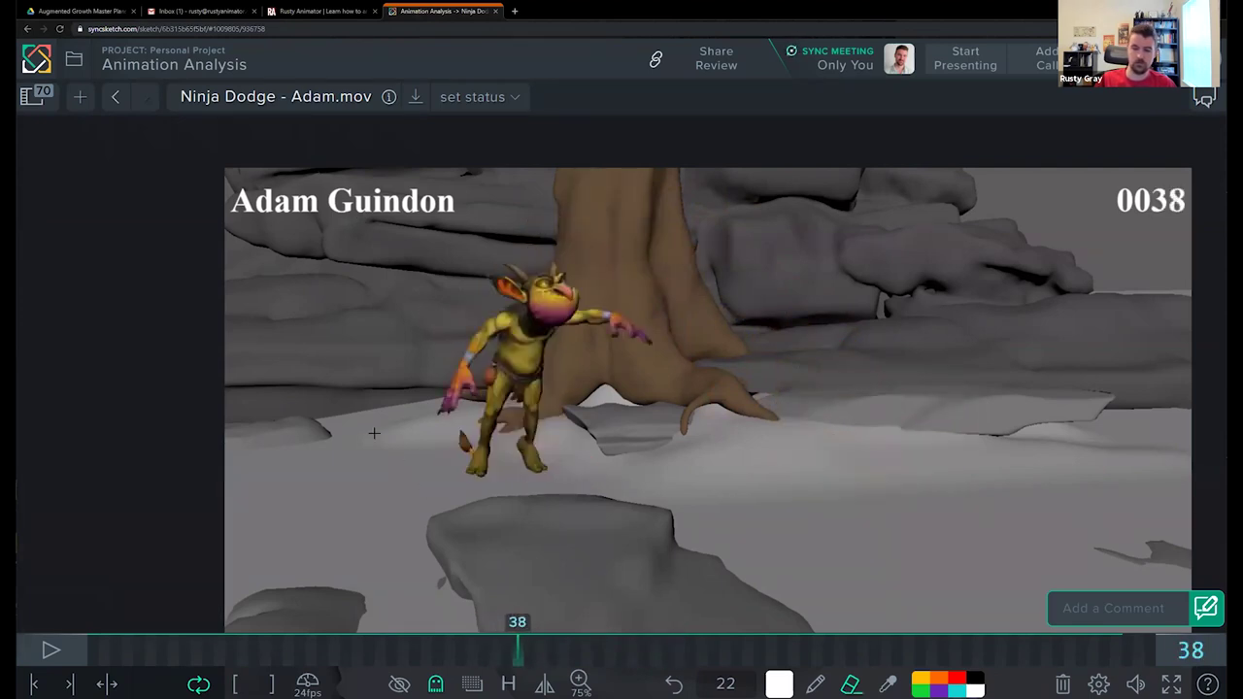
key(Left)
key(Left)
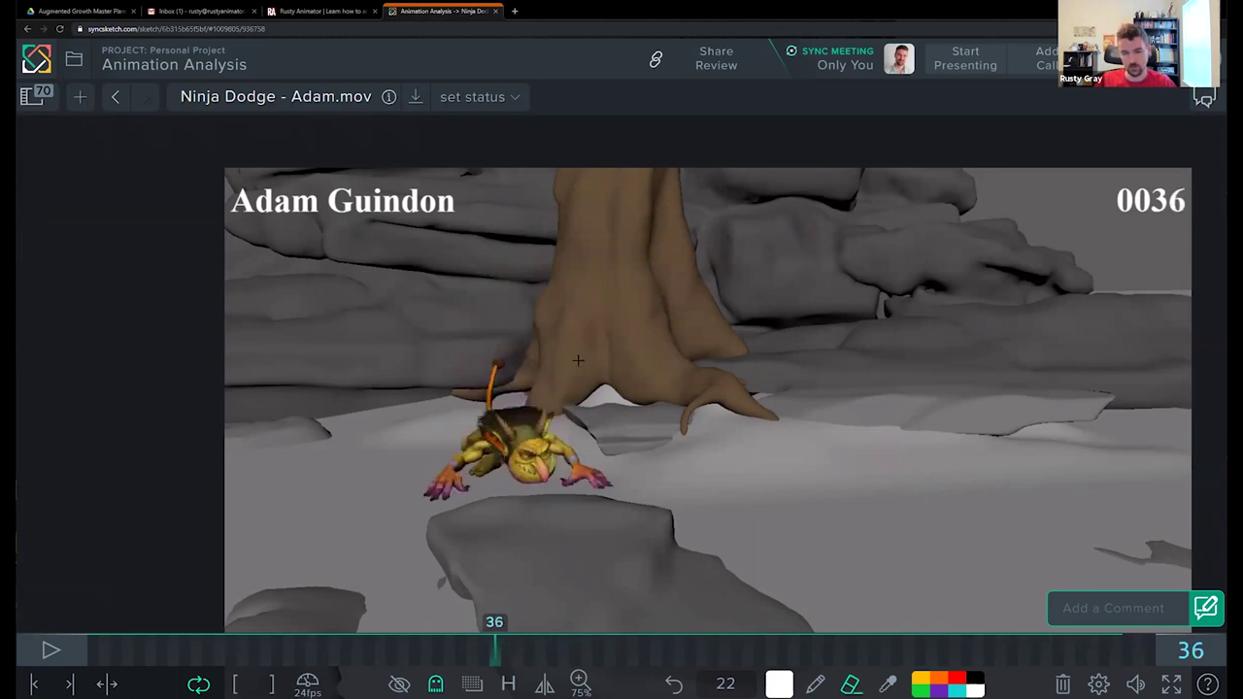
Step: Step between frames 31 and 36 to examine the crouching creature's head and body movement up close before takeoff
drag(570, 375, 664, 324)
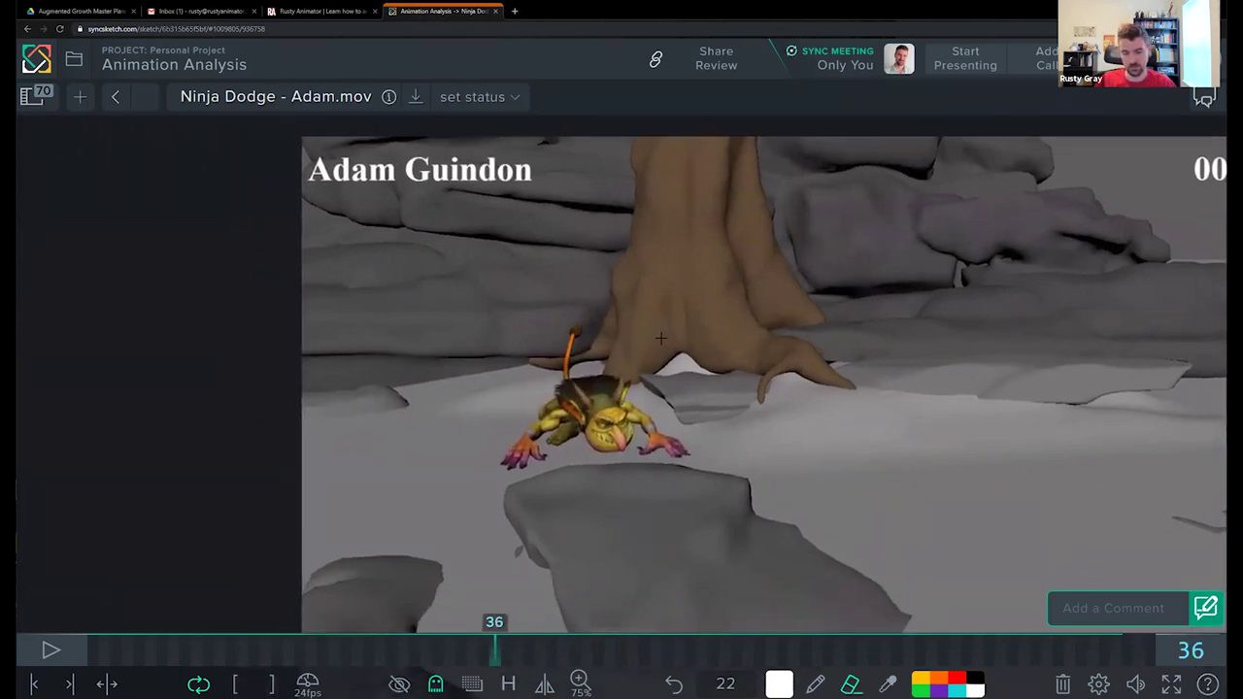
scroll(656, 341, up, 5)
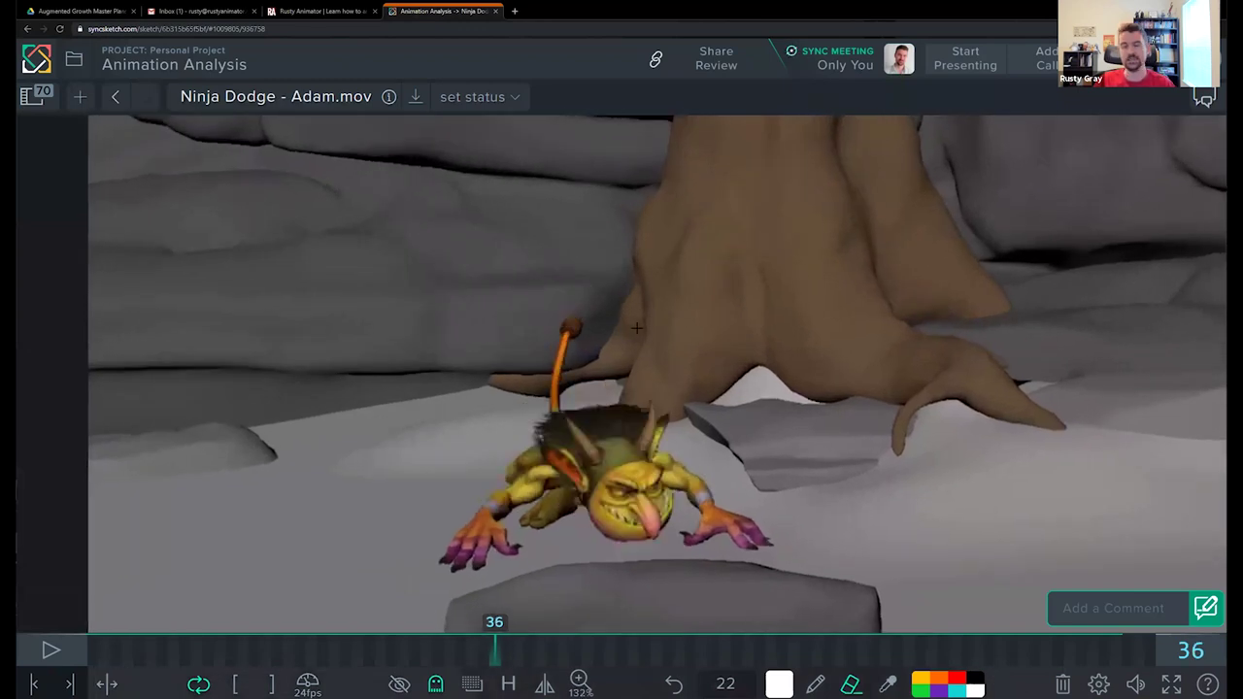
key(Left)
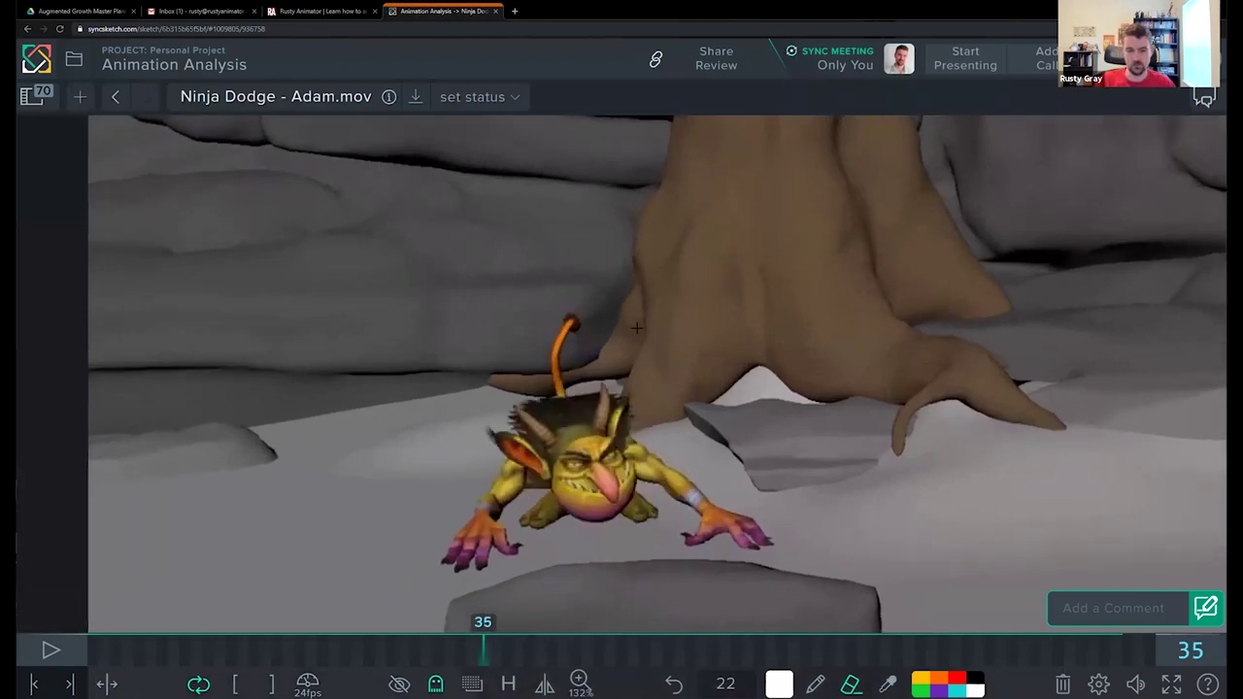
key(Right)
key(Left)
key(Left)
key(Right)
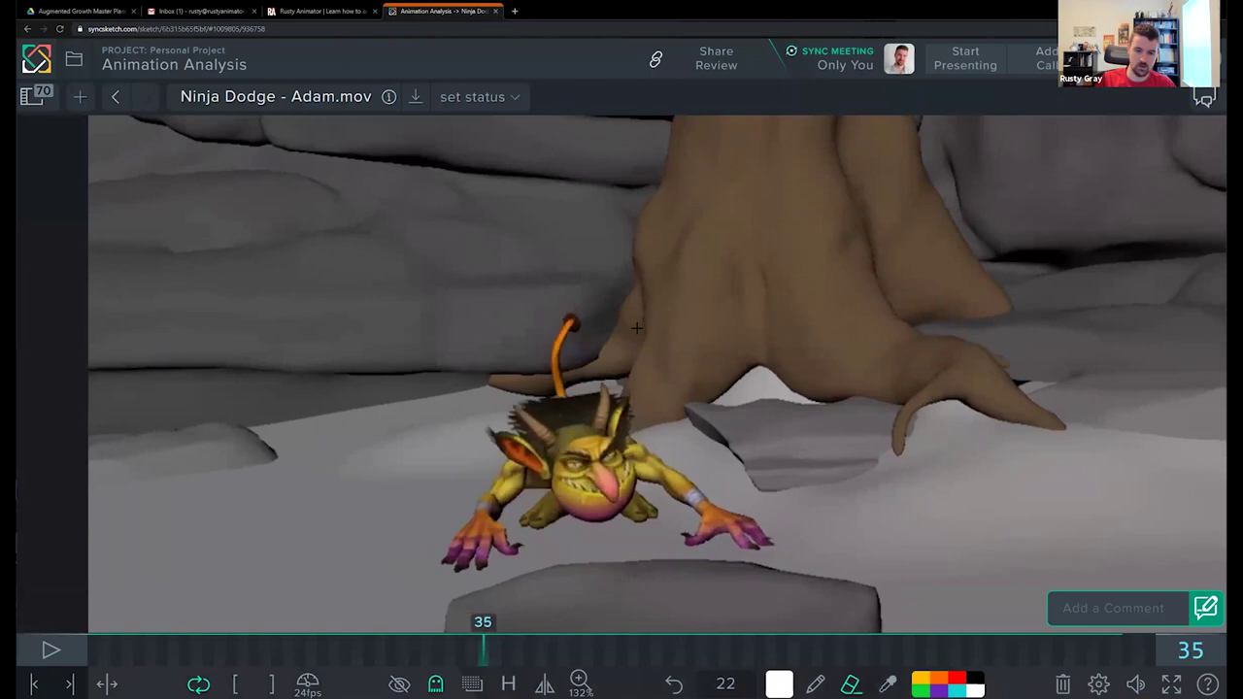
key(Left)
key(Left)
key(Left)
key(Left)
key(Right)
key(Right)
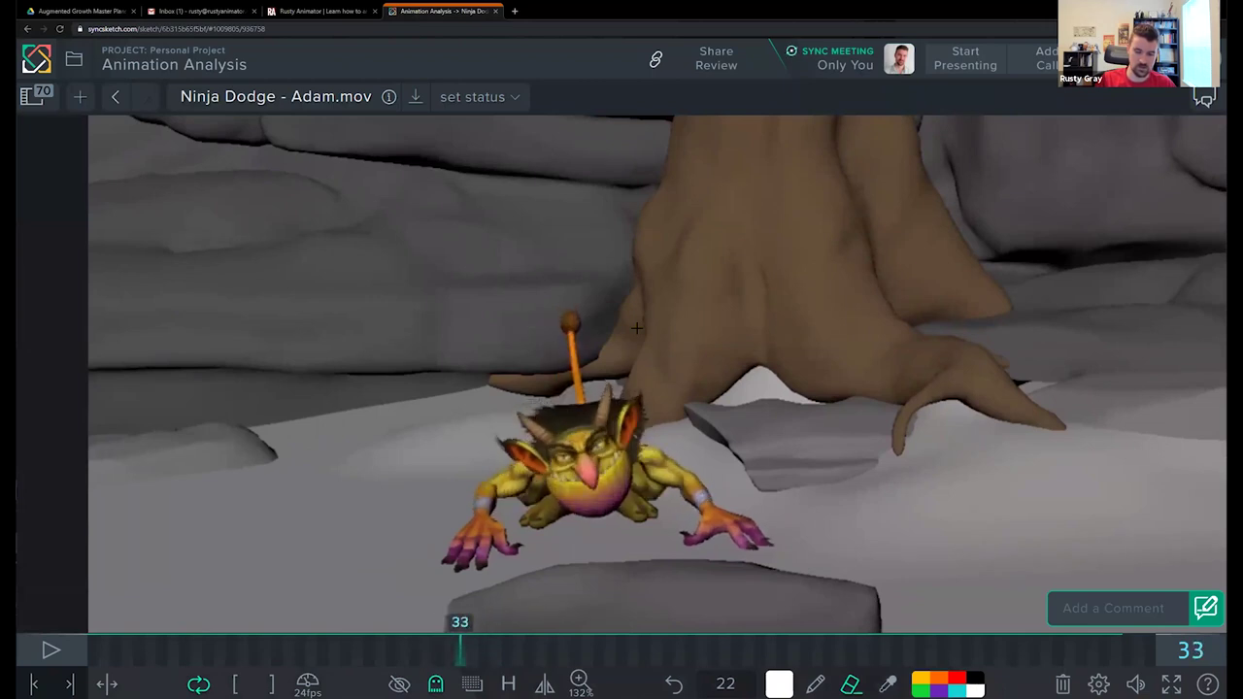
Step: Step backward from frame 33 to frame 24 to examine the held crouch and the tail movement
key(Left)
key(Left)
key(Left)
key(Left)
key(Left)
key(Left)
key(Left)
key(Left)
key(Left)
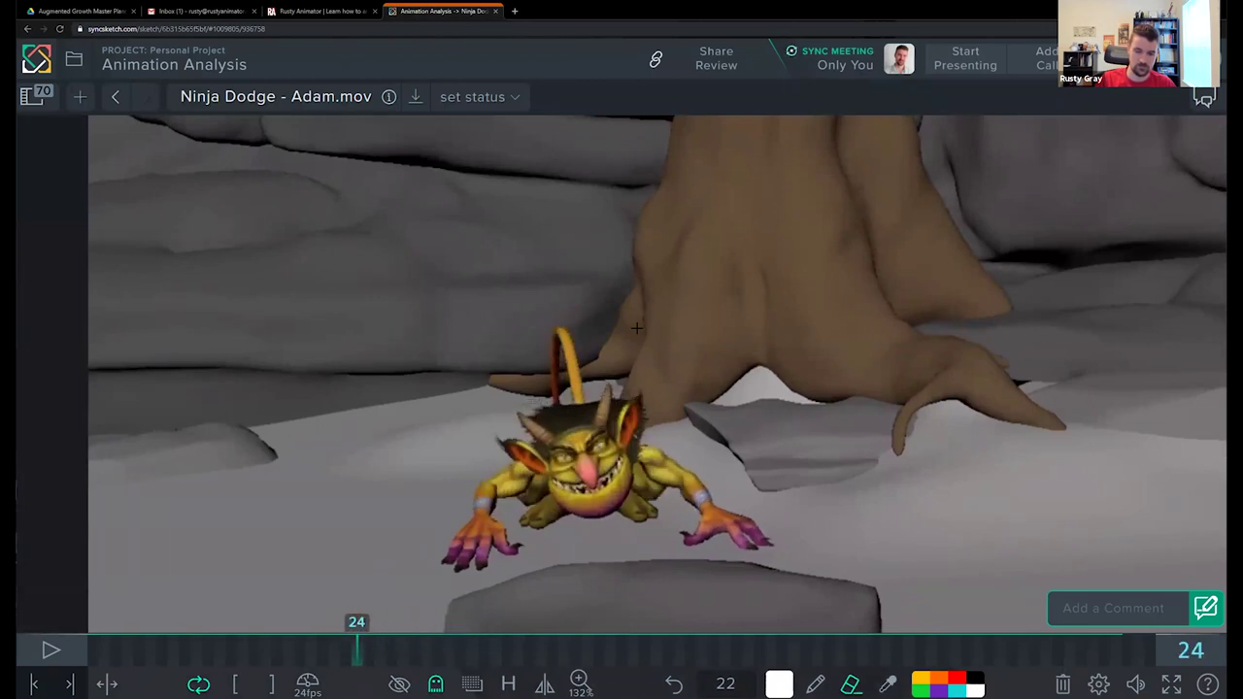
key(Right)
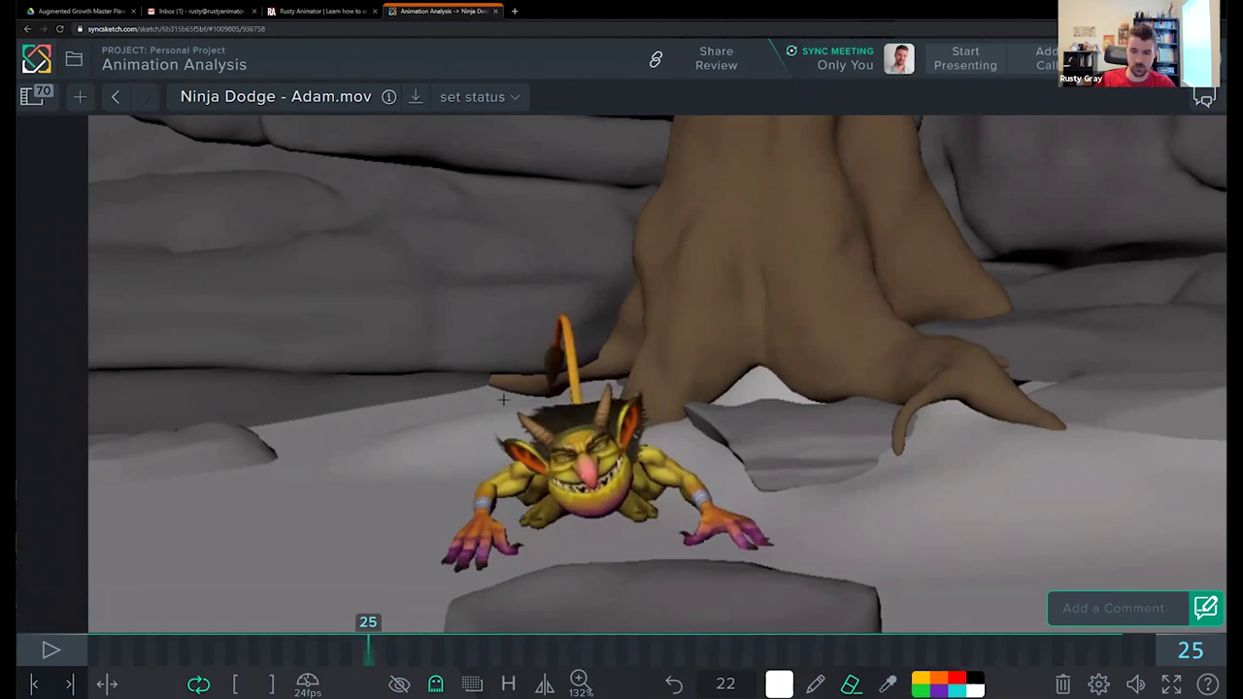
Step: Ready the pencil and step backward from frame 25 to the creature's descent on frame 10, comparing it with frame 9
key(p)
key(Left)
key(Left)
key(Left)
key(Left)
key(Left)
key(Left)
key(Left)
key(Left)
key(Left)
key(Left)
key(Left)
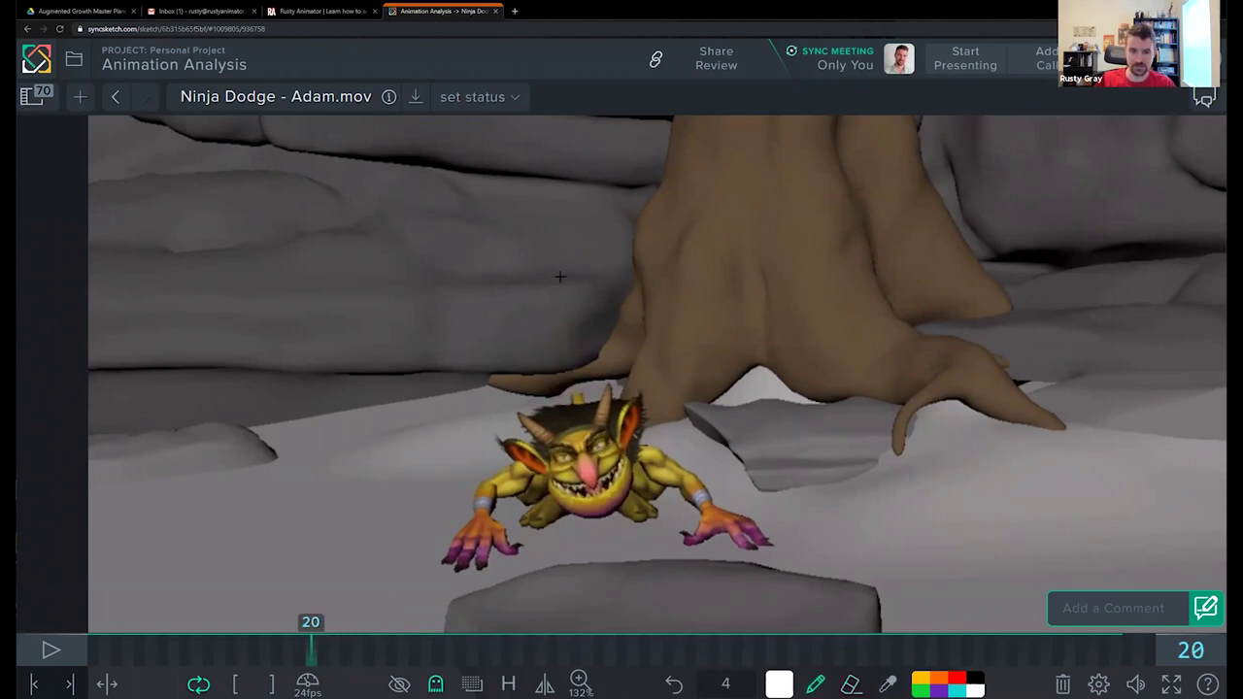
key(Left)
key(Left)
key(Left)
key(Left)
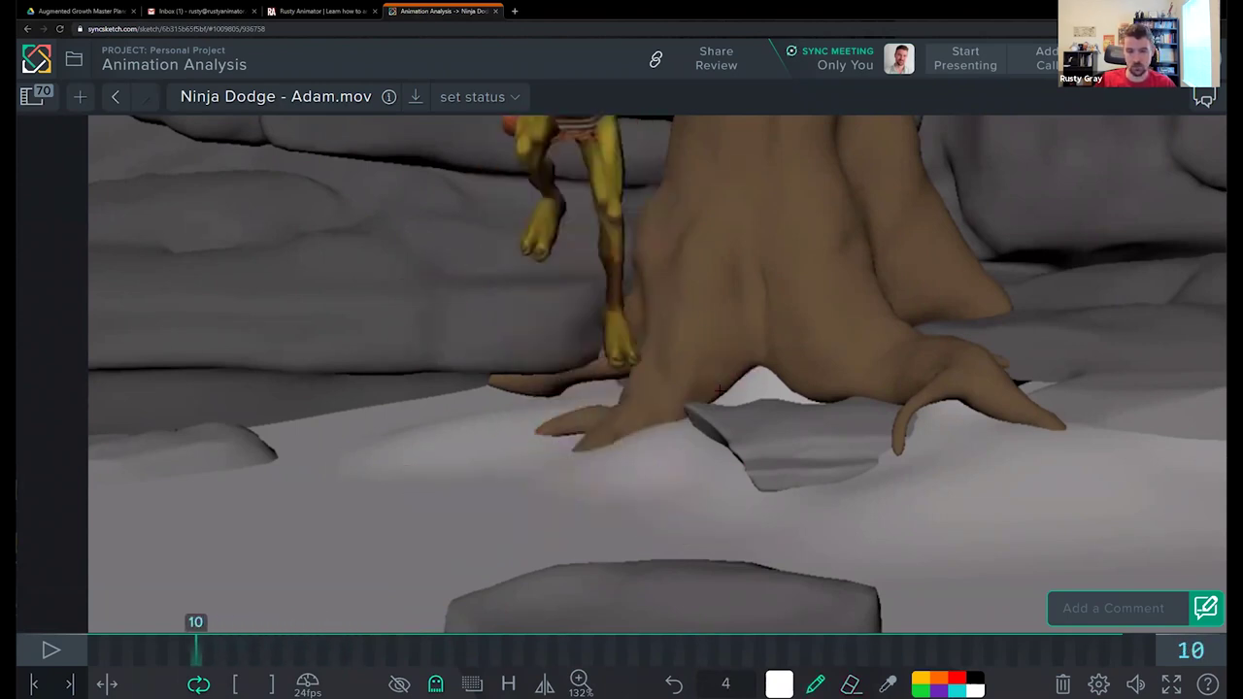
scroll(693, 296, down, 2)
scroll(670, 272, down, 4)
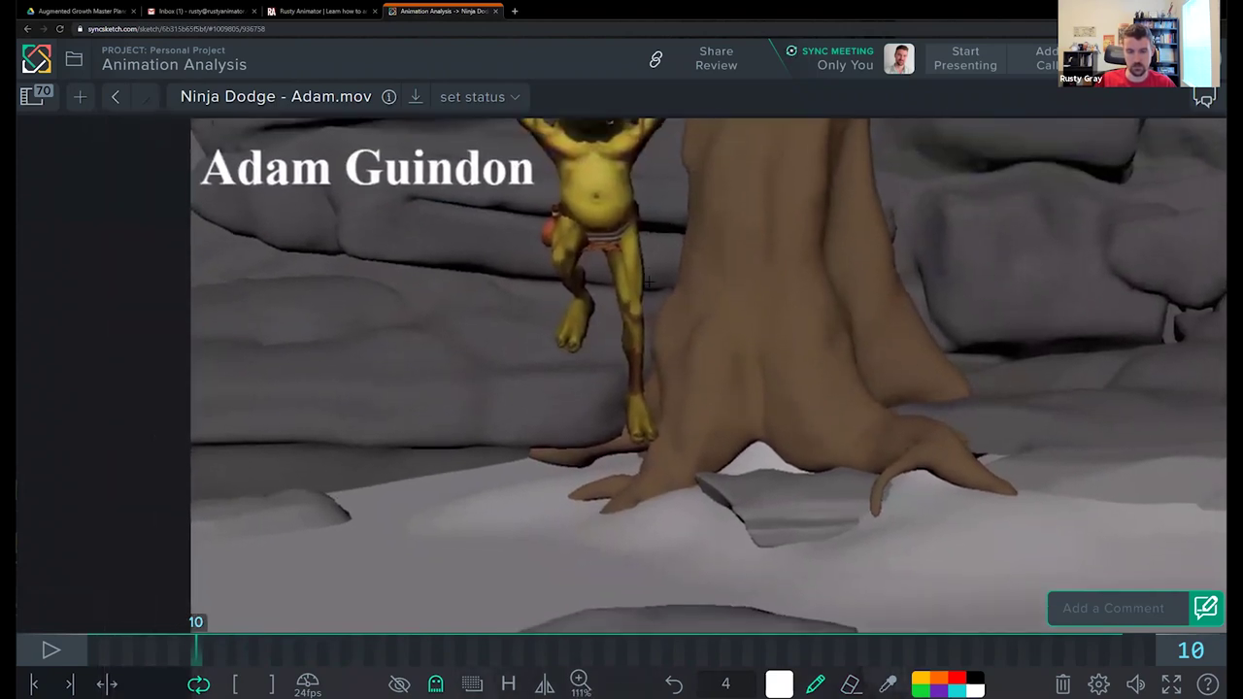
key(Left)
key(Right)
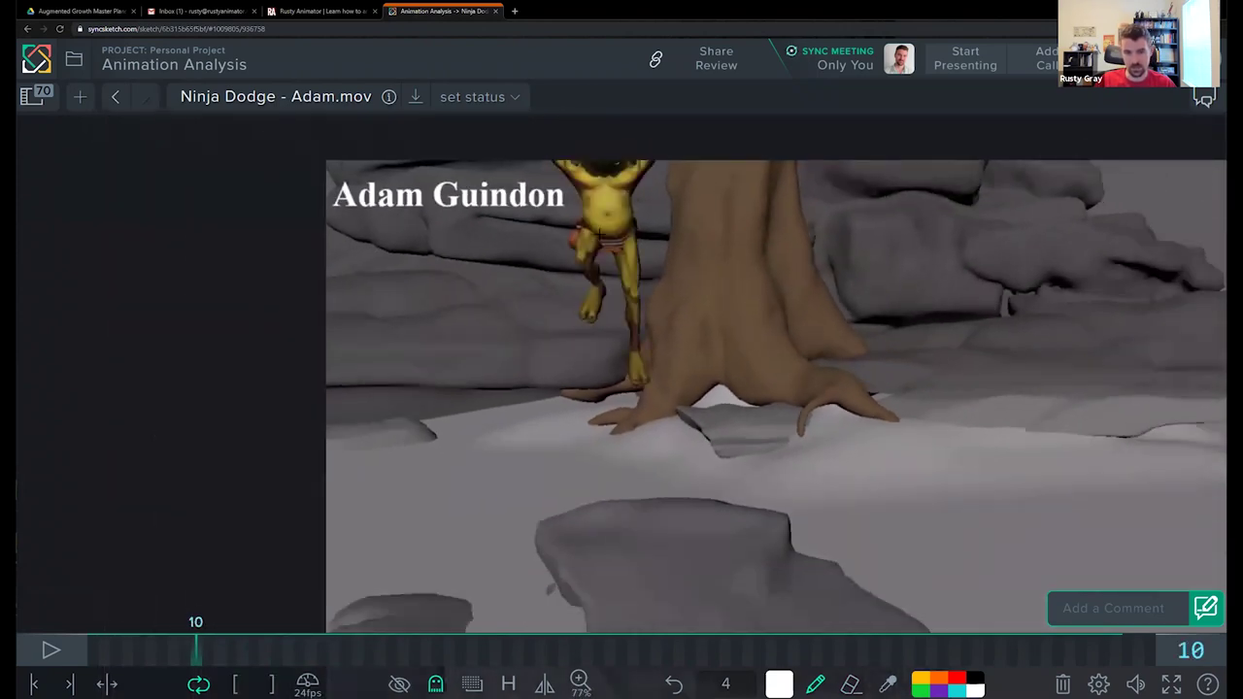
Step: Sketch the creature's curved descent path on frame 10, ending in a hook at the ground, with a sharp turn-back stroke over the tree roots
drag(505, 173, 583, 243)
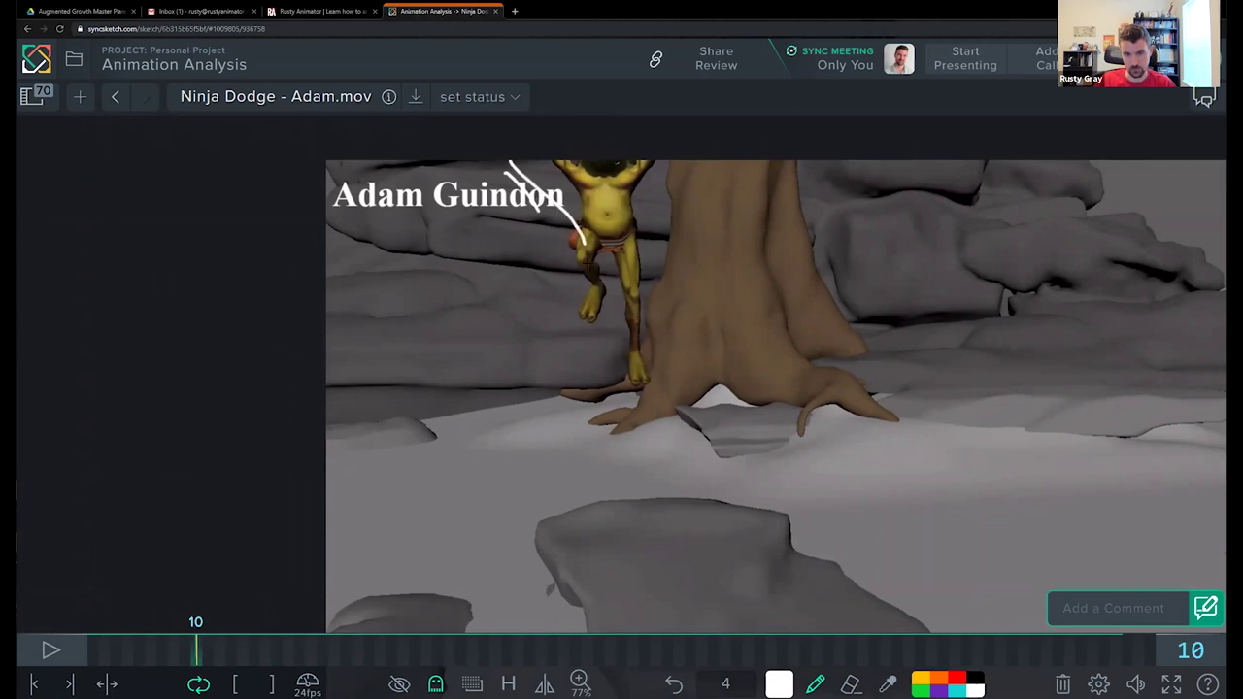
drag(544, 202, 601, 288)
drag(692, 166, 641, 269)
key(ctrl+z)
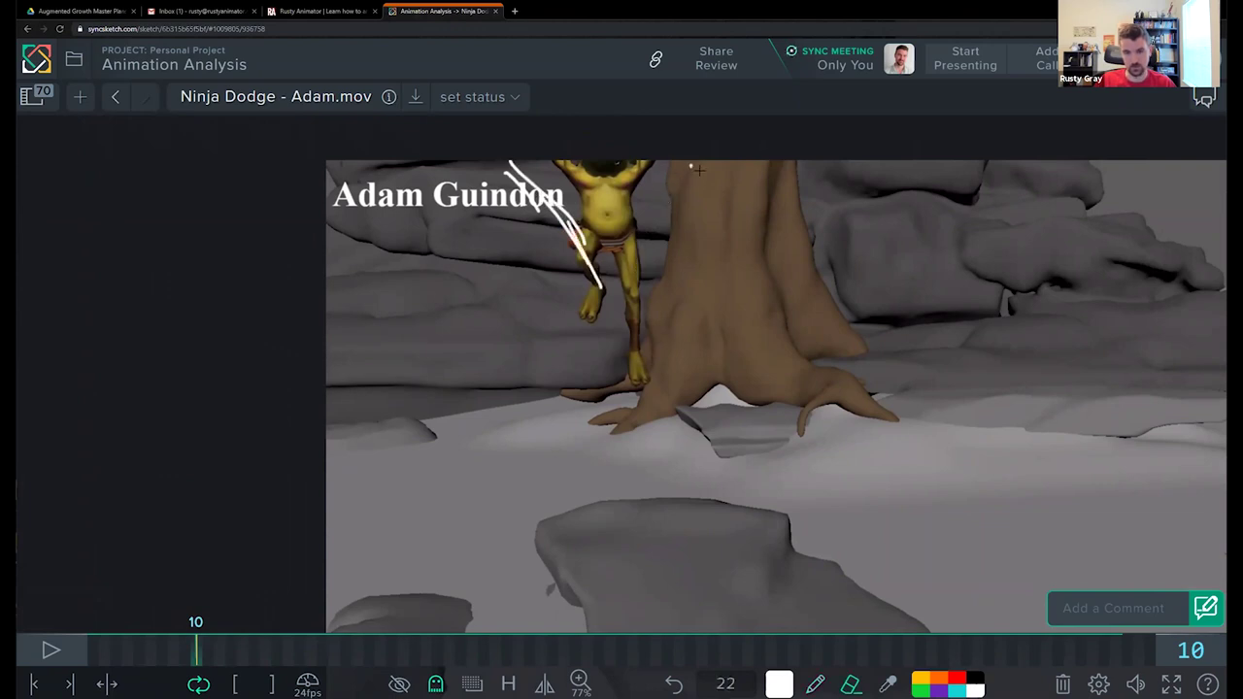
drag(550, 199, 593, 282)
drag(571, 217, 620, 333)
drag(592, 287, 623, 363)
drag(618, 321, 628, 415)
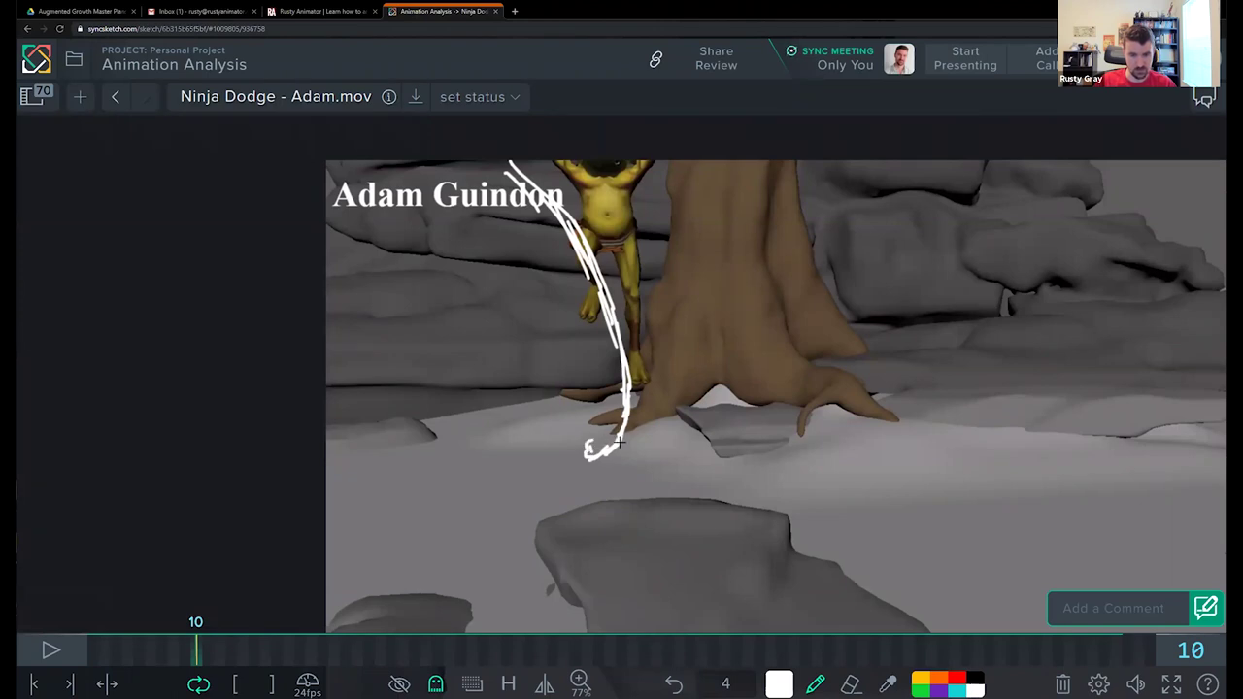
drag(618, 441, 588, 446)
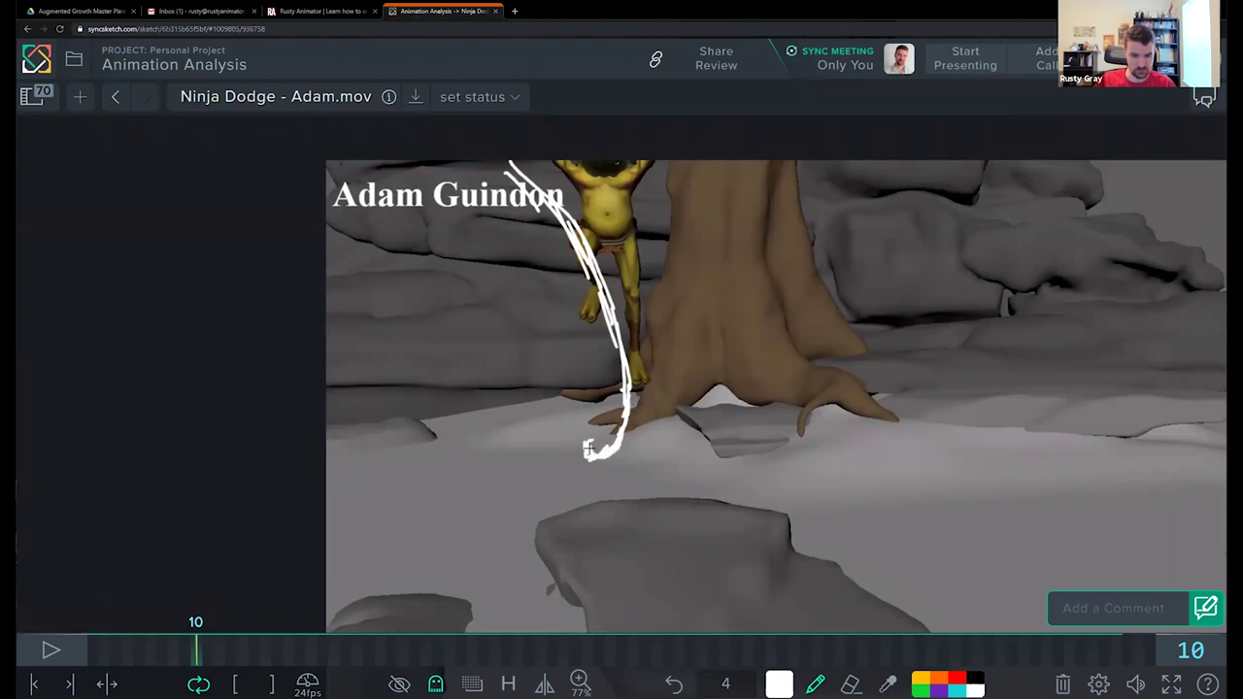
mouse_move(735, 381)
mouse_down()
mouse_move(744, 369)
mouse_move(804, 381)
mouse_up()
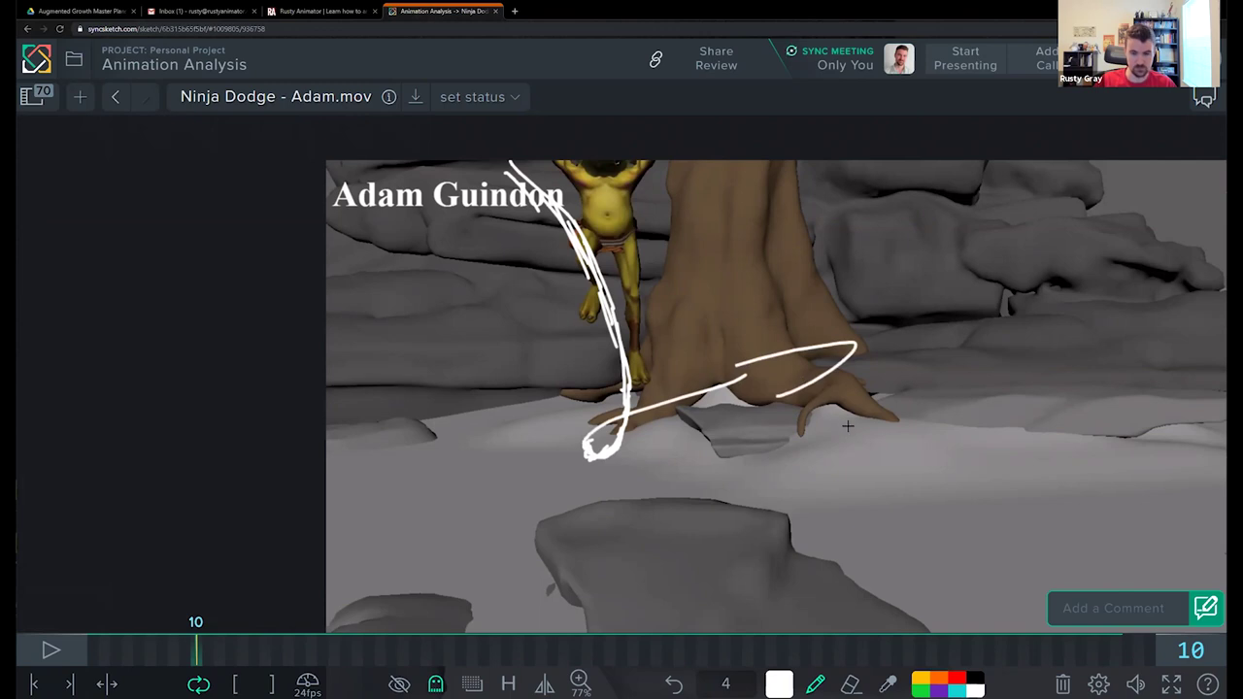
Step: Step forward from frame 10 to frame 24 to examine the creature's landing and held crouch against the ghosted path
key(Right)
key(Right)
key(Right)
key(Right)
key(Right)
key(Right)
key(Right)
key(Right)
key(Right)
key(Right)
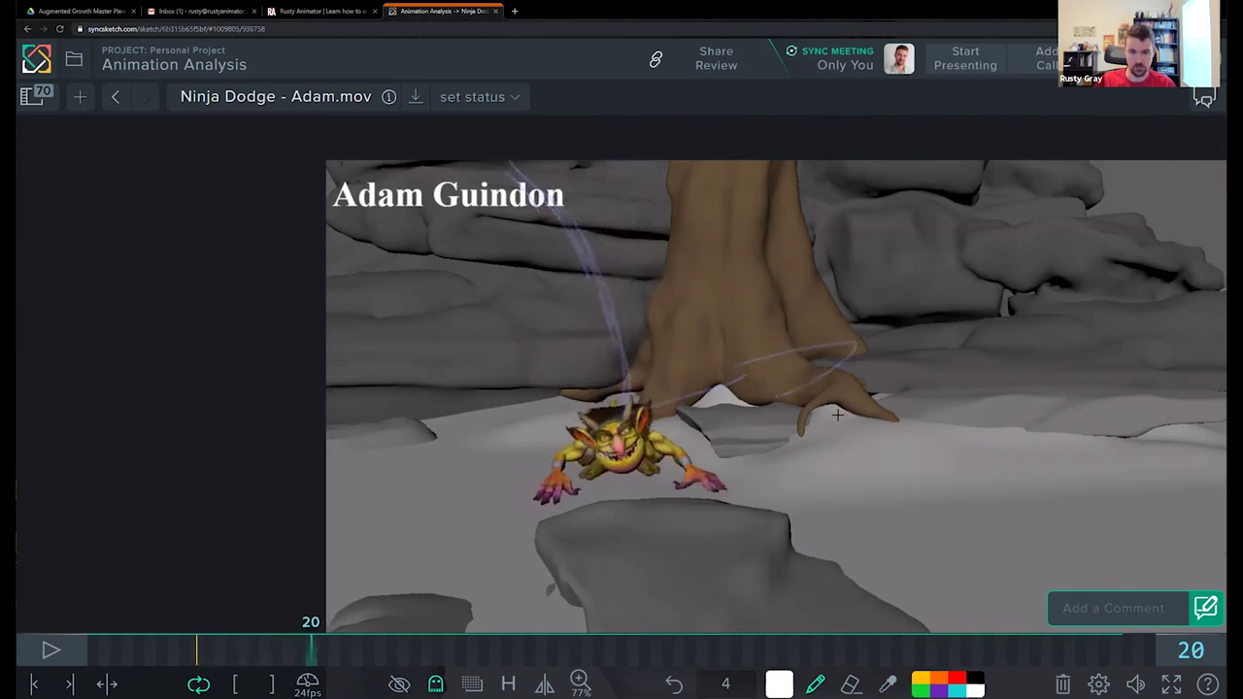
key(Right)
key(Right)
key(Right)
key(Right)
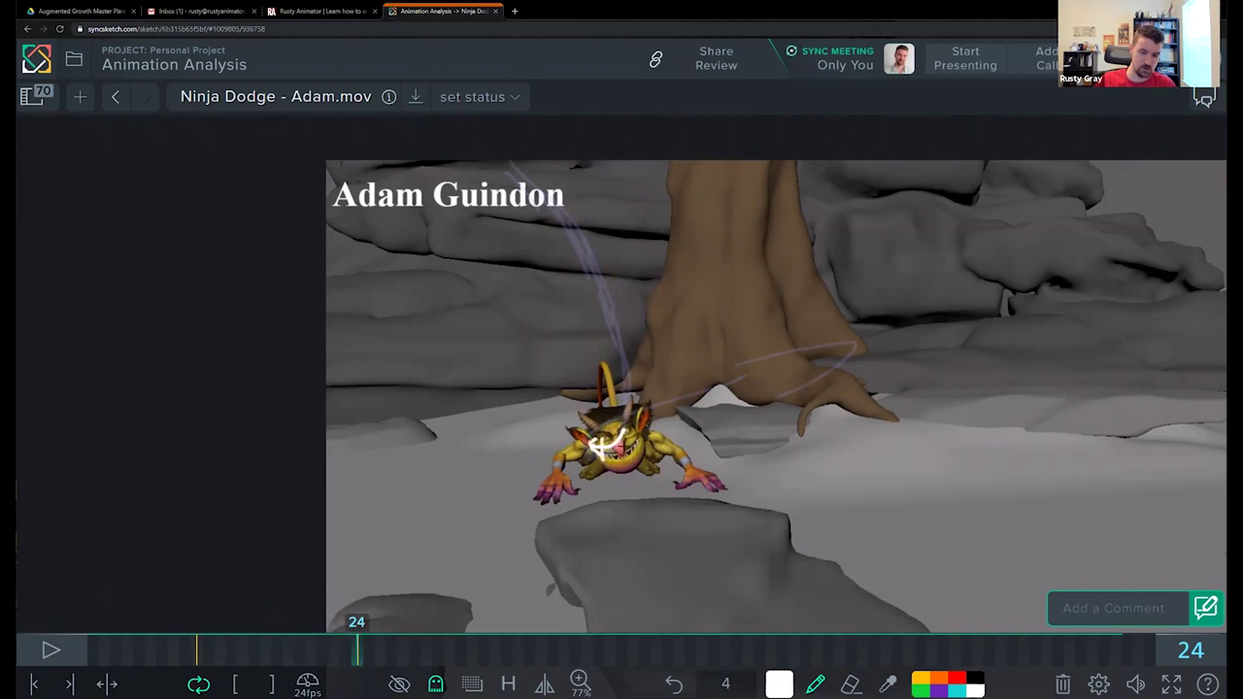
Step: Sketch a hooked path from the creature's face toward the tree roots on frame 24 and advance to frame 29
mouse_move(600, 445)
mouse_down()
mouse_move(618, 416)
mouse_move(750, 384)
mouse_up()
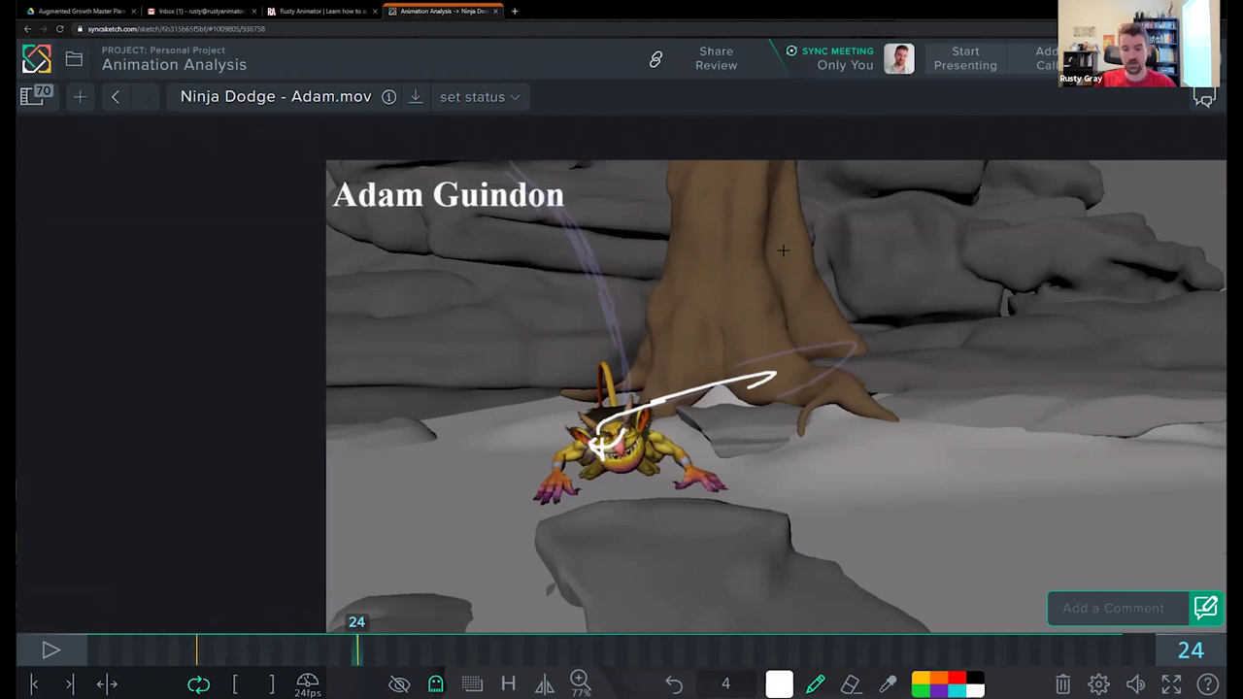
key(Right)
key(Right)
key(Right)
key(Right)
key(Right)
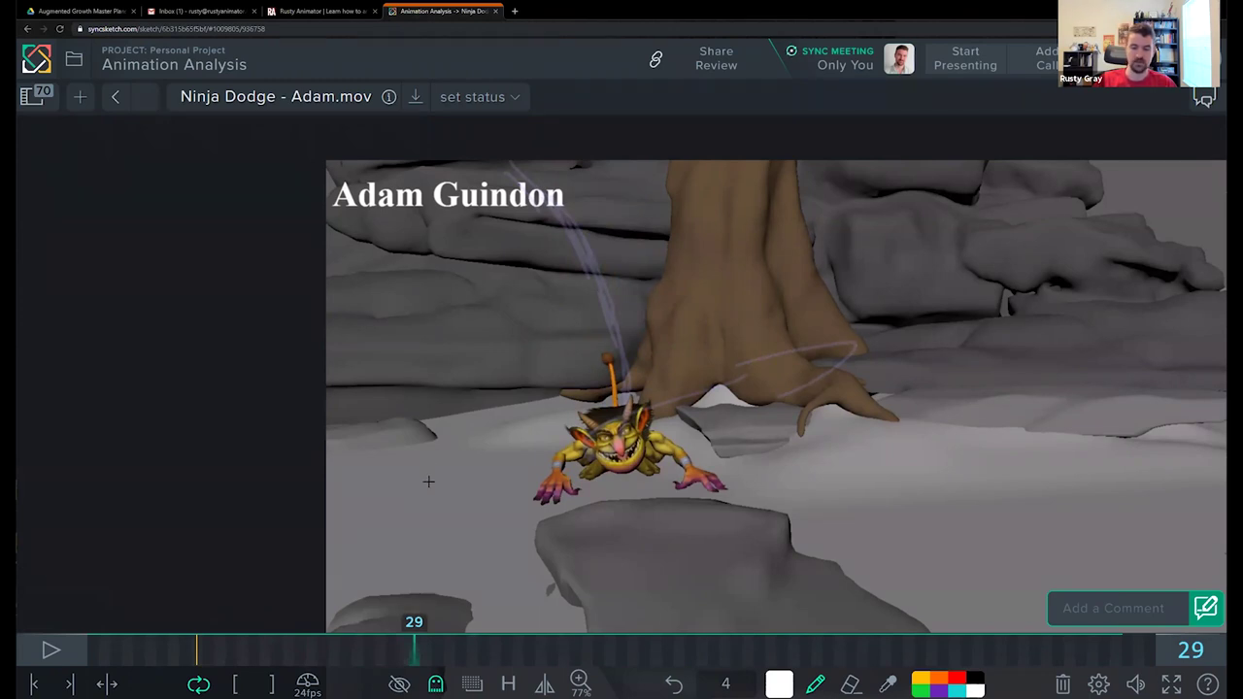
Step: Sketch short direction strokes across the creature's cheek and ear on frame 29 up close, undoing the first attempt
scroll(428, 481, up, 5)
drag(724, 311, 665, 374)
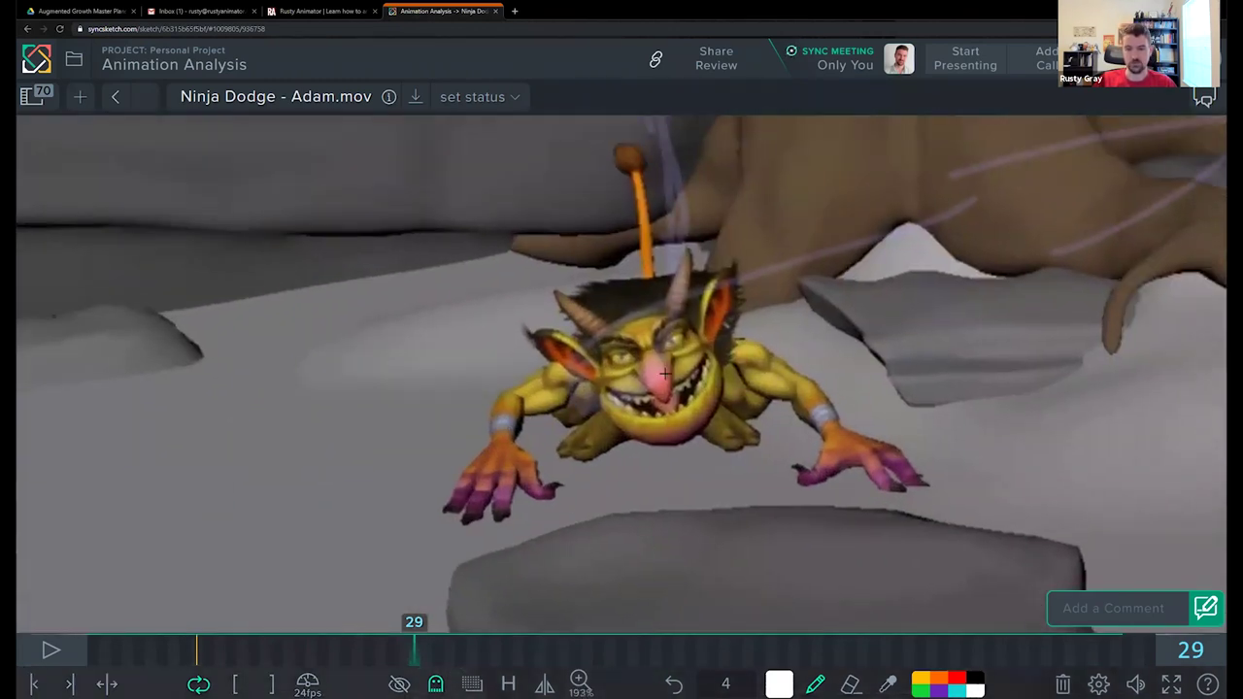
click(661, 404)
mouse_move(645, 357)
mouse_down()
mouse_move(641, 381)
mouse_move(573, 406)
mouse_move(568, 427)
mouse_up()
key(ctrl+z)
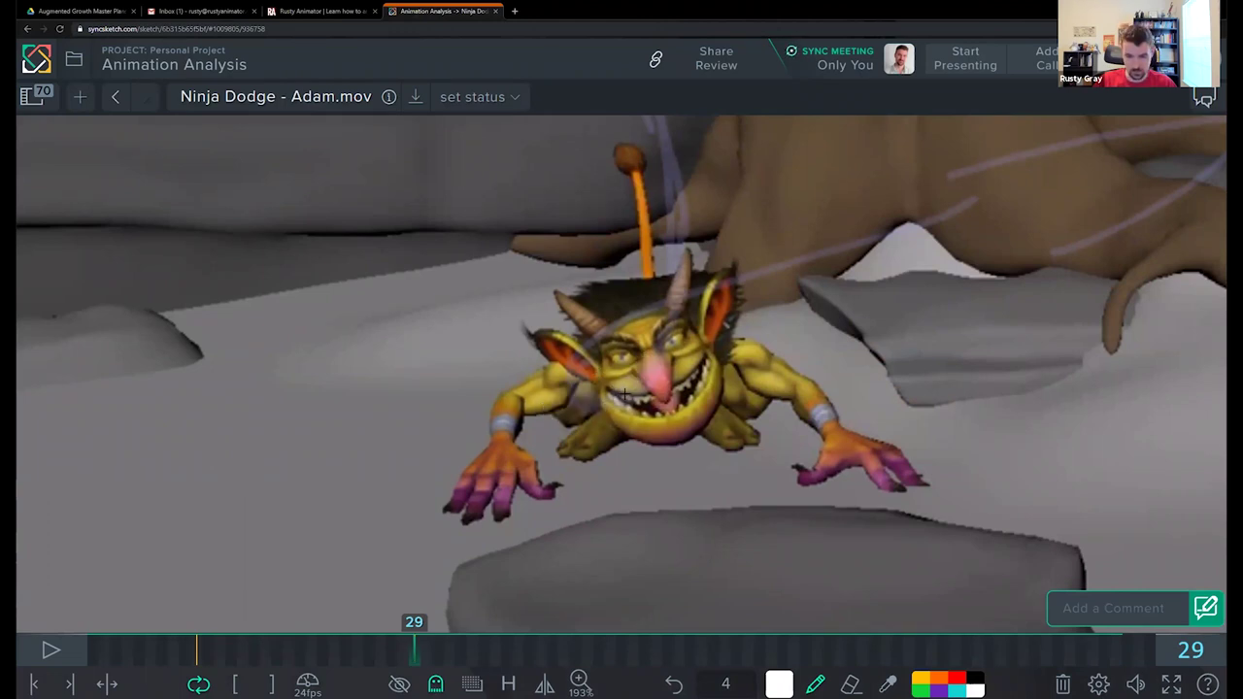
mouse_move(621, 384)
mouse_down()
mouse_move(636, 381)
mouse_move(558, 373)
mouse_up()
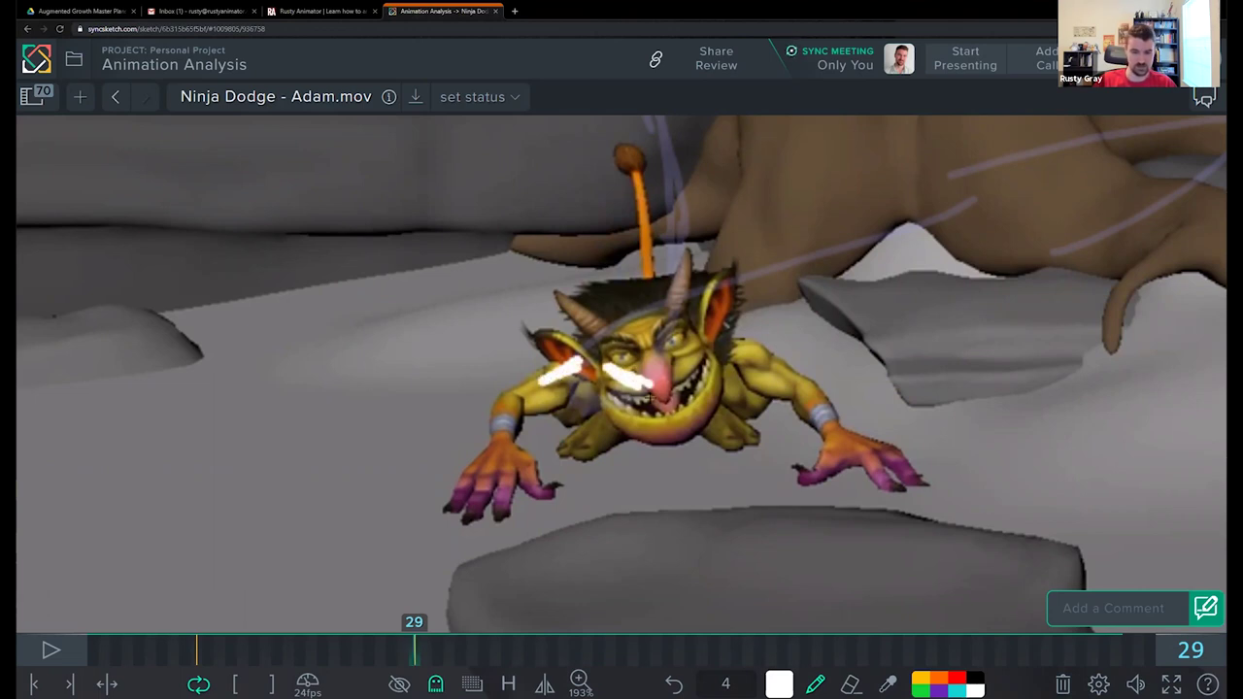
Step: Step forward from frame 29 to the crouch on frame 36 to examine the creature's head turn
key(Right)
key(Right)
key(Right)
key(Right)
key(Right)
key(Right)
key(Right)
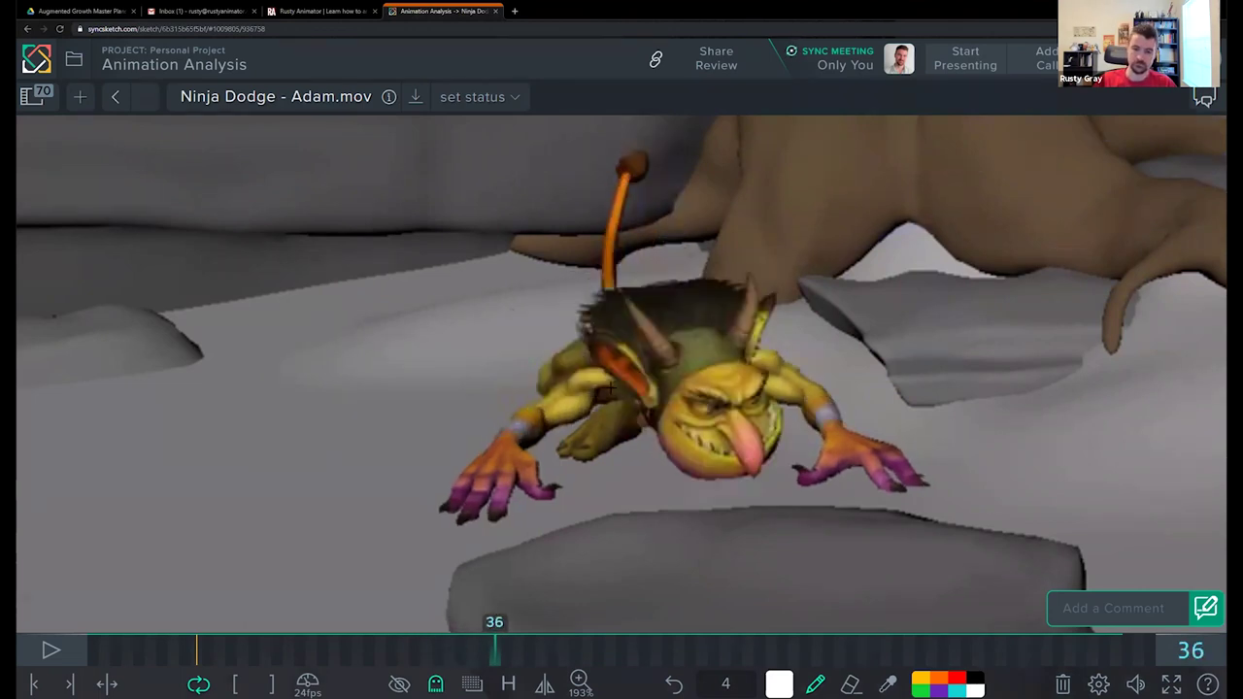
Step: Step back and forth between frames 36 and 30 to compare the head's direction, stopping on frame 35
key(Left)
key(Left)
key(Left)
key(Left)
key(Right)
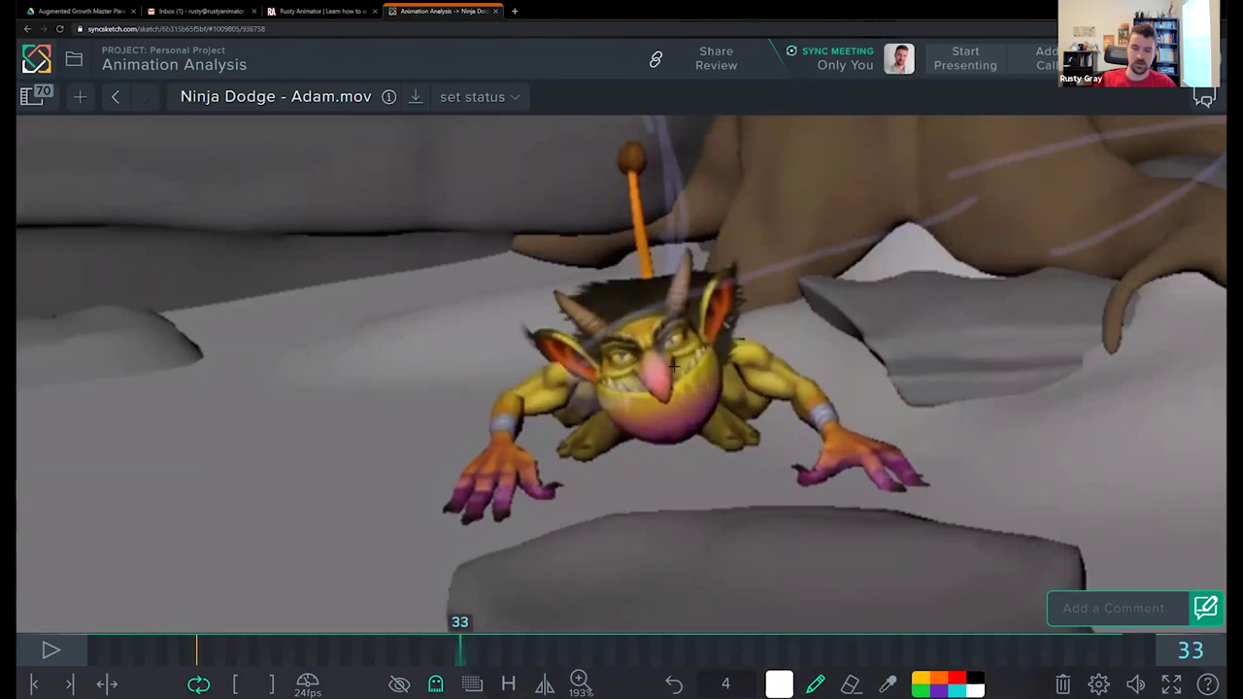
key(Right)
key(Right)
key(Left)
key(Left)
key(Left)
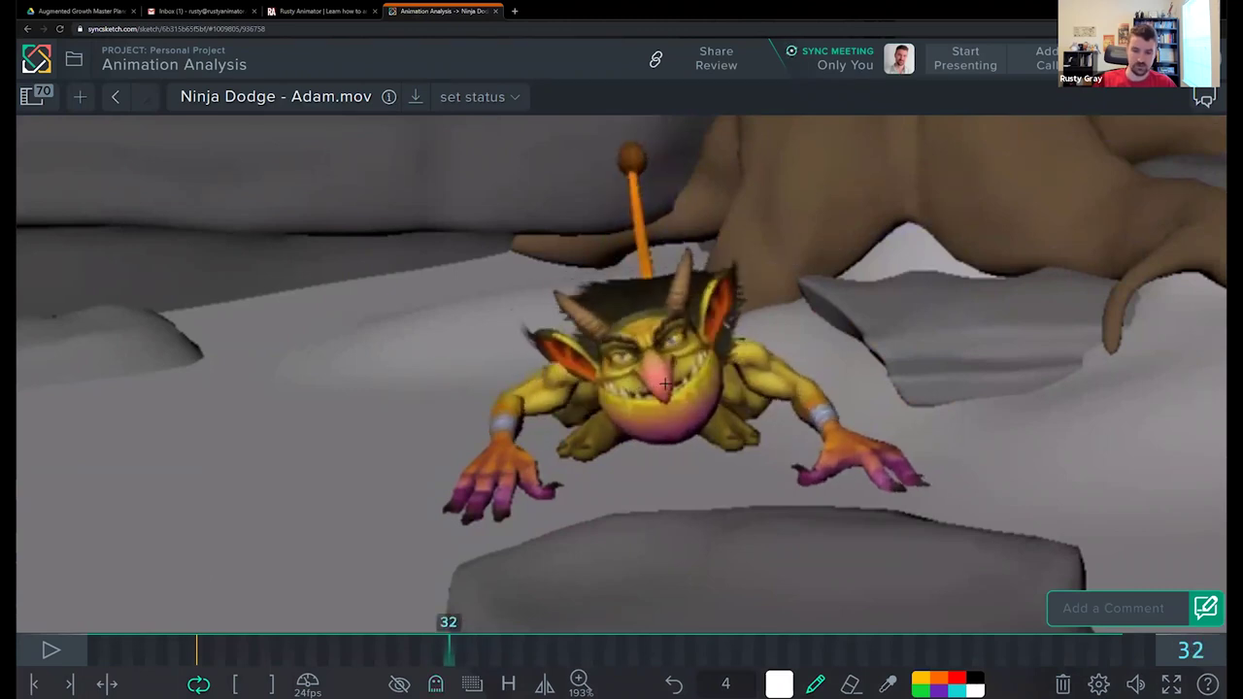
key(Left)
key(Left)
key(Right)
key(Right)
key(Right)
key(Right)
key(Right)
Step: Sketch an arrow pointing back and up from the body on frame 35 and one pointing forward and down on frame 36
mouse_move(662, 401)
mouse_down()
mouse_move(493, 258)
mouse_move(472, 287)
mouse_move(486, 282)
mouse_move(680, 415)
mouse_move(688, 440)
mouse_up()
key(Right)
key(Right)
key(Left)
key(Left)
key(Right)
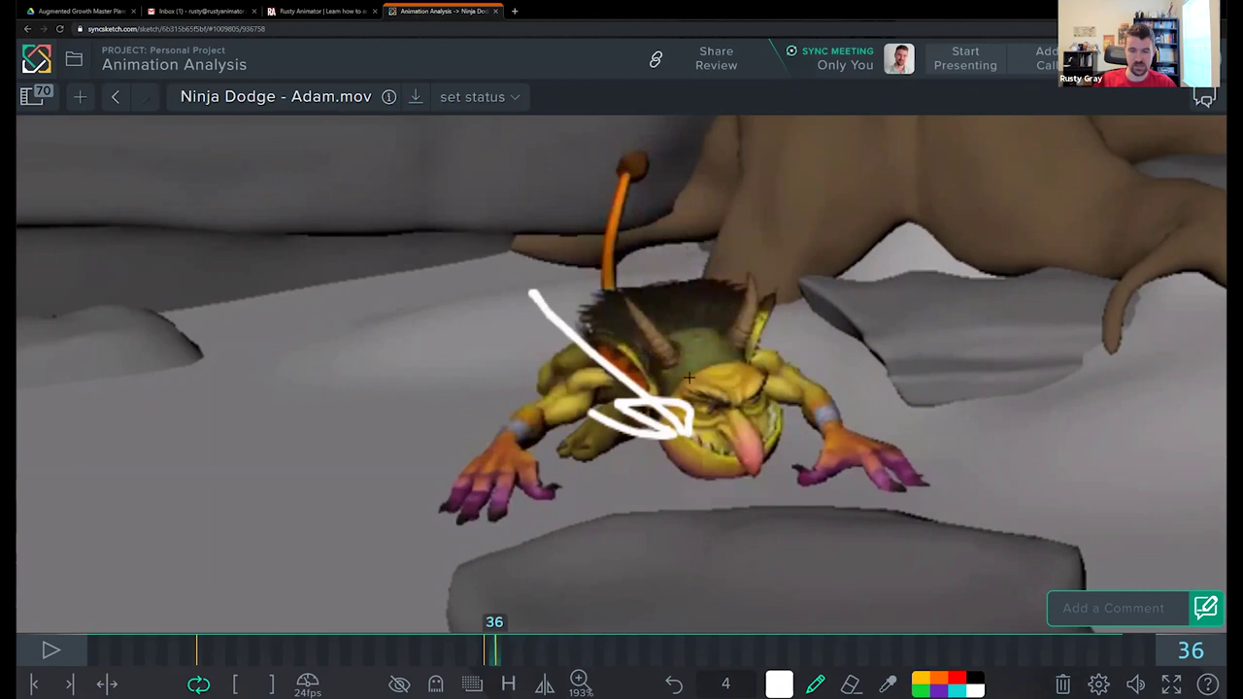
Step: Sketch an upward arrow from the creature's feet on frame 37 and compare it with the ghosted arrows of frames 35 and 36
key(Right)
key(Right)
key(Left)
drag(687, 394, 717, 142)
mouse_move(678, 216)
mouse_down()
mouse_move(696, 173)
mouse_move(678, 216)
mouse_up()
key(g)
key(Left)
key(Left)
key(Right)
key(Right)
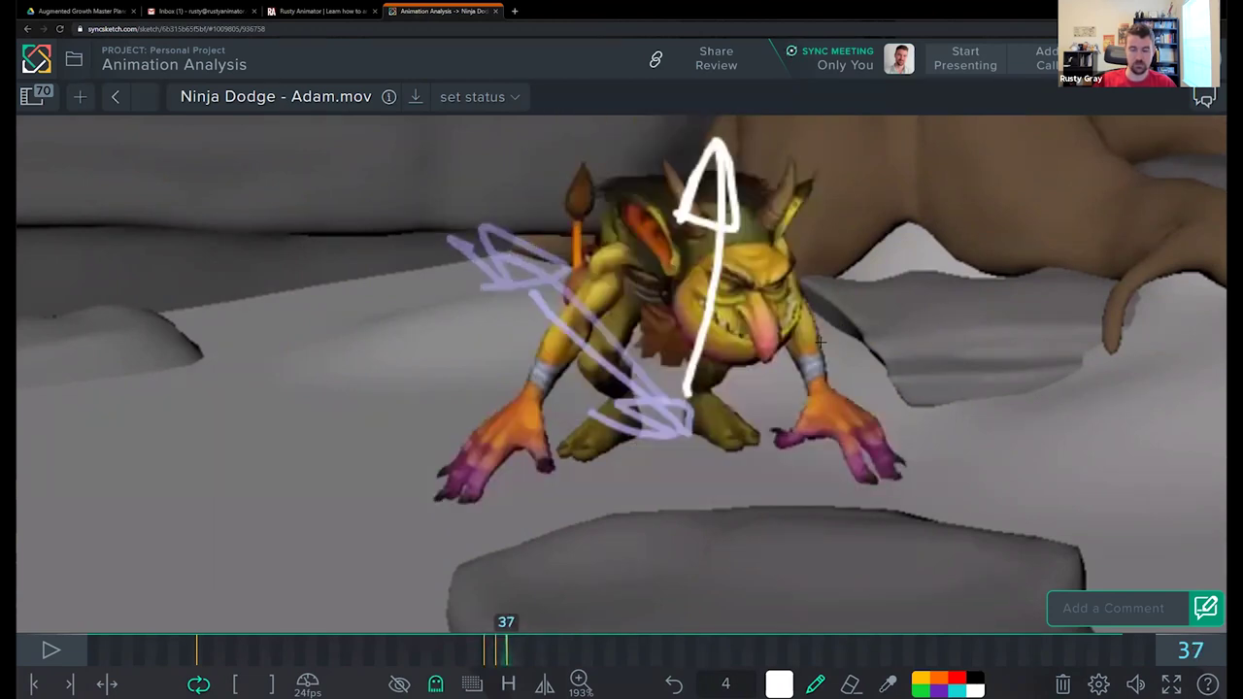
Step: Clear the arrow on frame 36, try an upward stroke beside the creature's arm, undo it and return to frame 37
key(Left)
mouse_move(434, 494)
mouse_down()
mouse_move(519, 540)
mouse_move(525, 190)
mouse_up()
key(Delete)
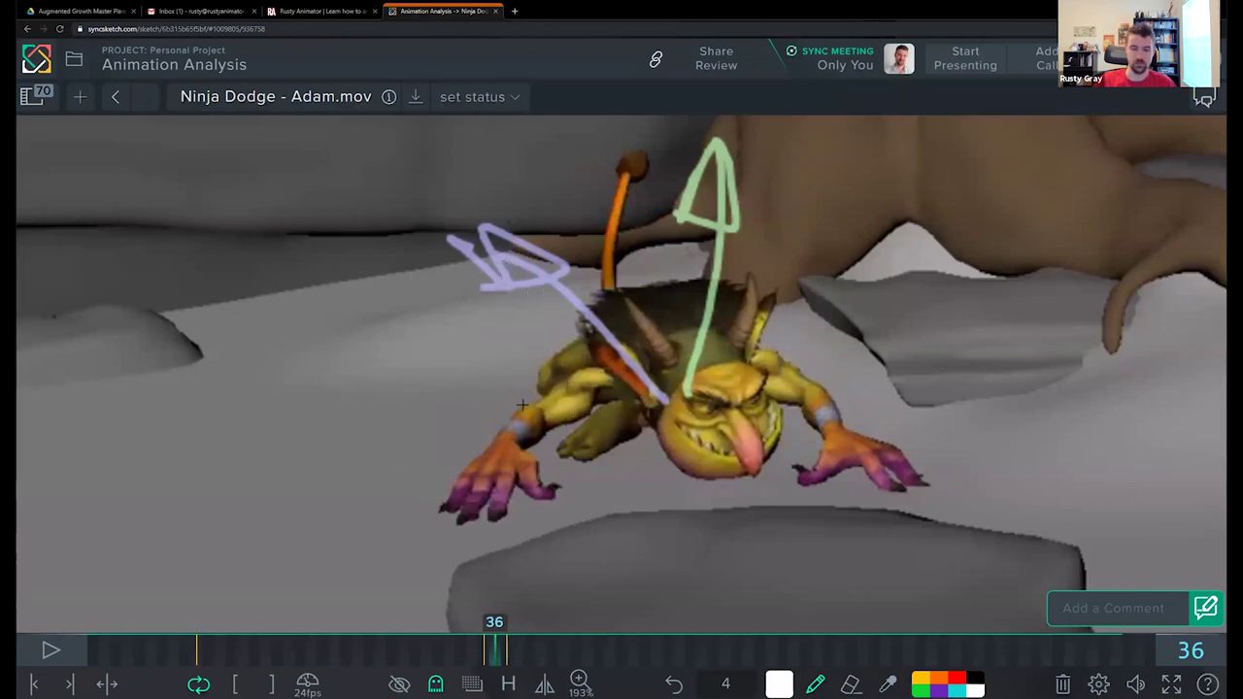
mouse_move(439, 320)
mouse_down()
mouse_move(463, 393)
mouse_move(455, 409)
mouse_move(500, 405)
mouse_move(546, 134)
mouse_up()
key(ctrl+z)
key(Right)
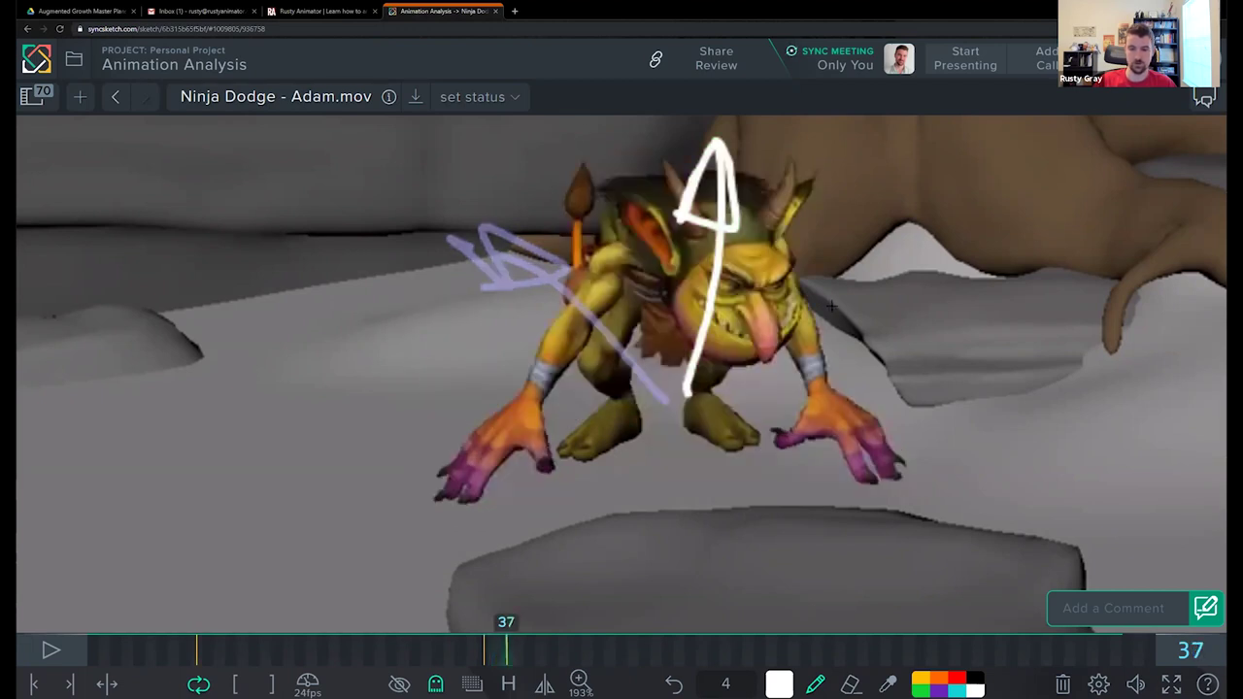
Step: Step back from frame 37 to frame 32 and forward to frame 35 to examine the movement leading into takeoff
key(Left)
key(Left)
key(Left)
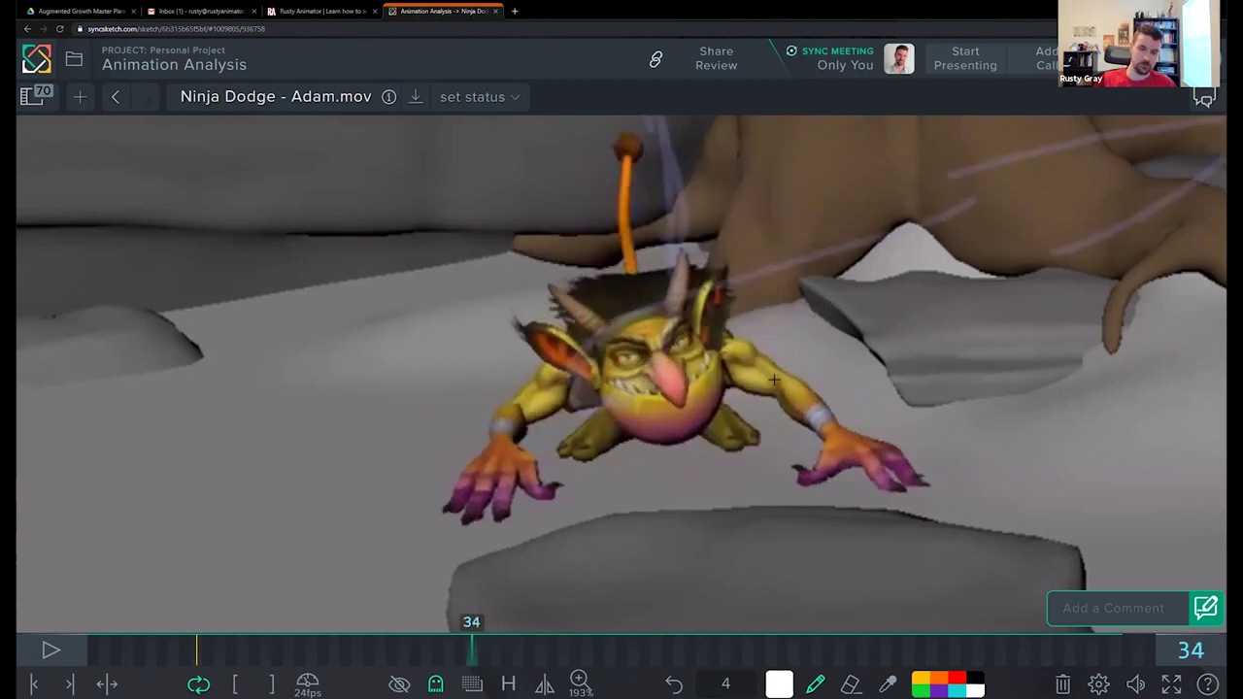
key(Right)
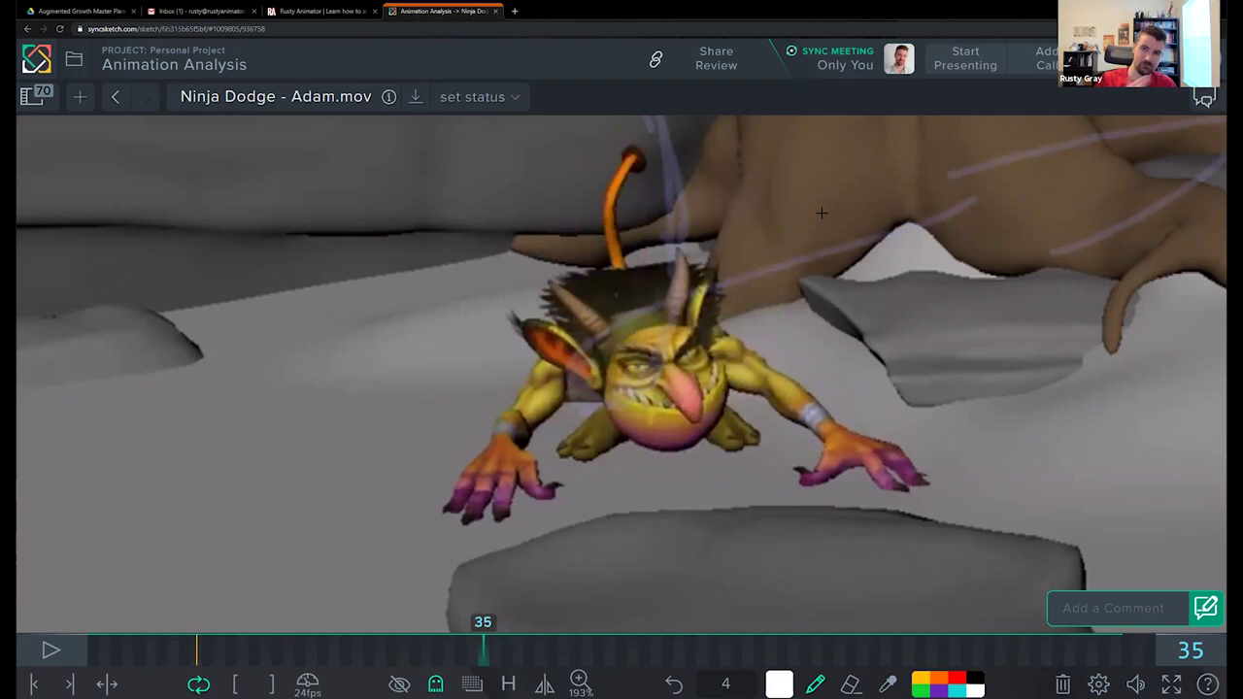
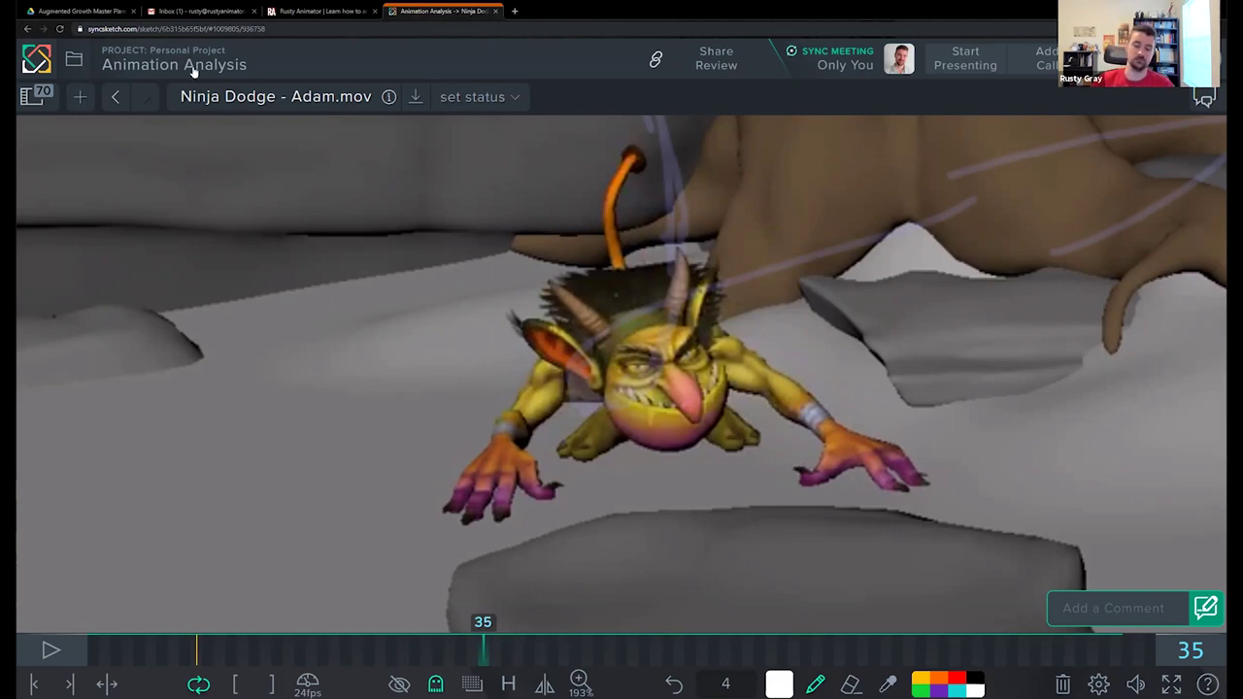
key(Left)
key(Left)
key(Left)
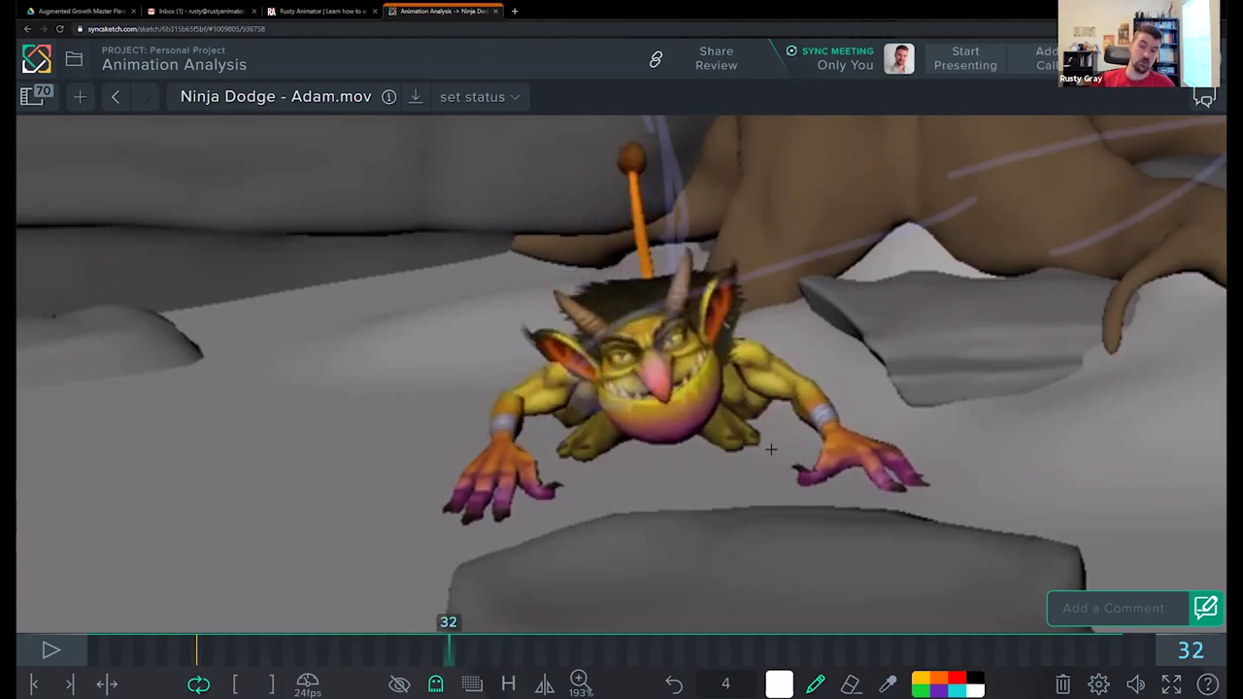
key(Right)
key(Right)
key(Right)
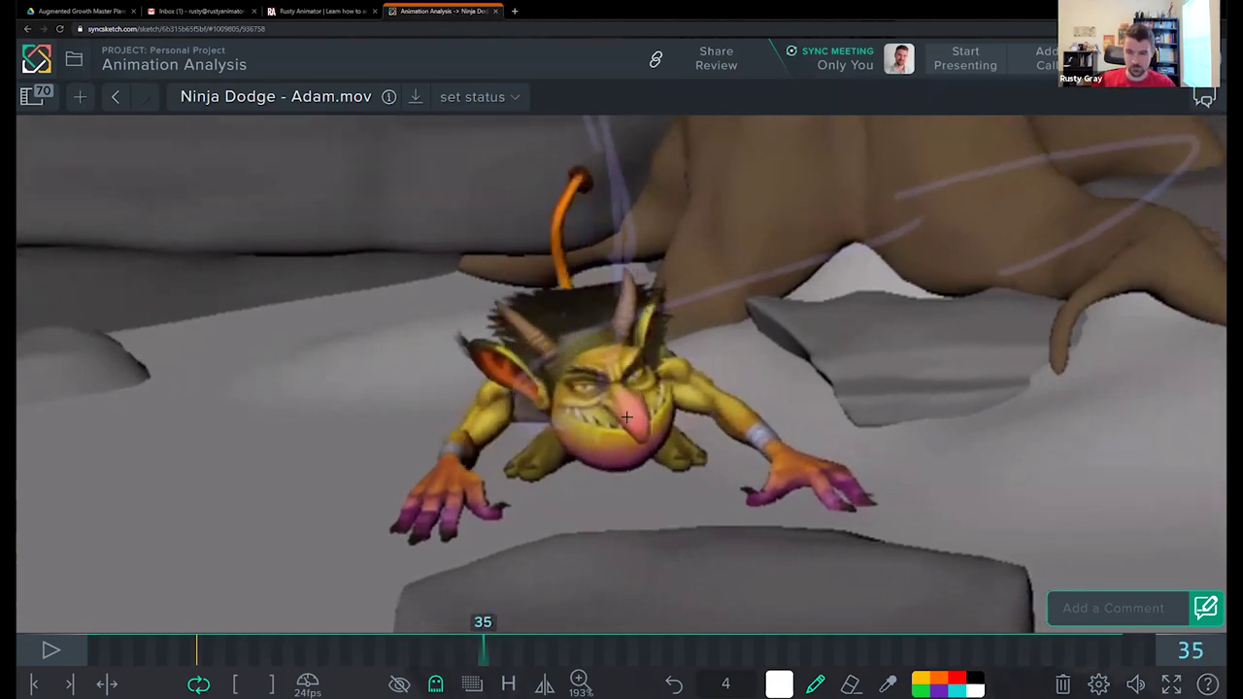
Step: Step repeatedly between frames 33 and 36 to compare the head and body spacing, stopping on frame 36
key(Left)
key(Left)
key(Right)
key(Right)
key(Right)
key(Left)
key(Left)
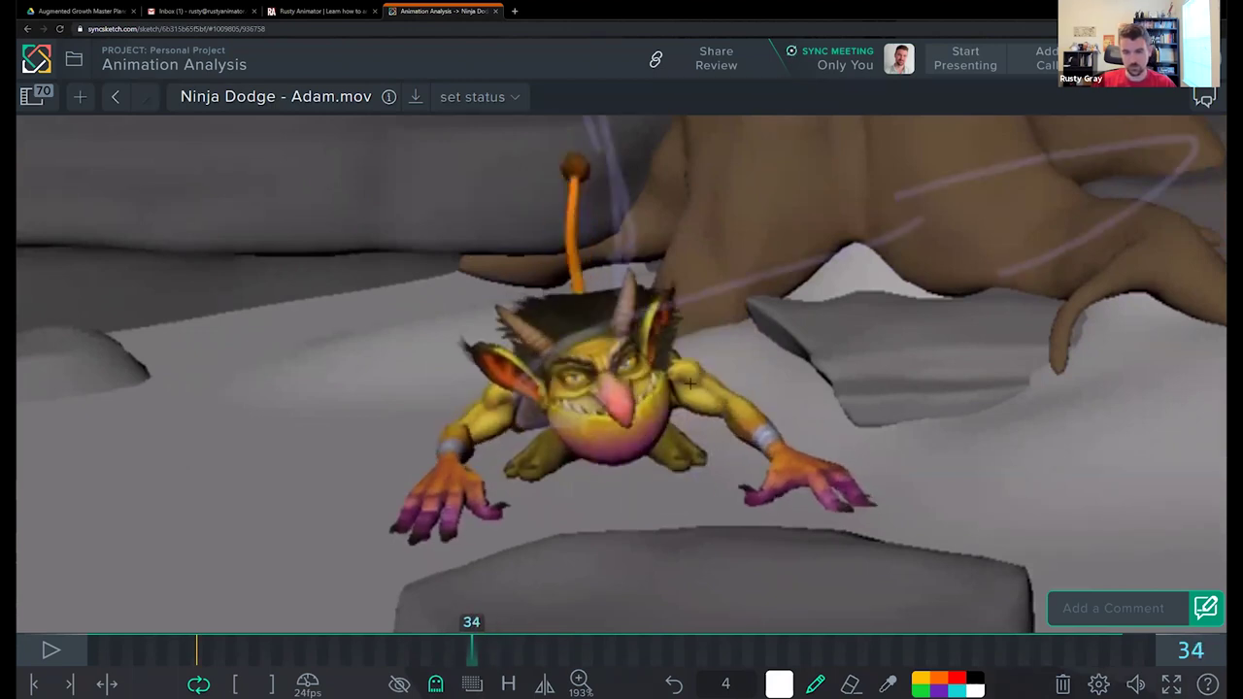
key(Right)
key(Left)
key(Left)
key(Right)
key(Right)
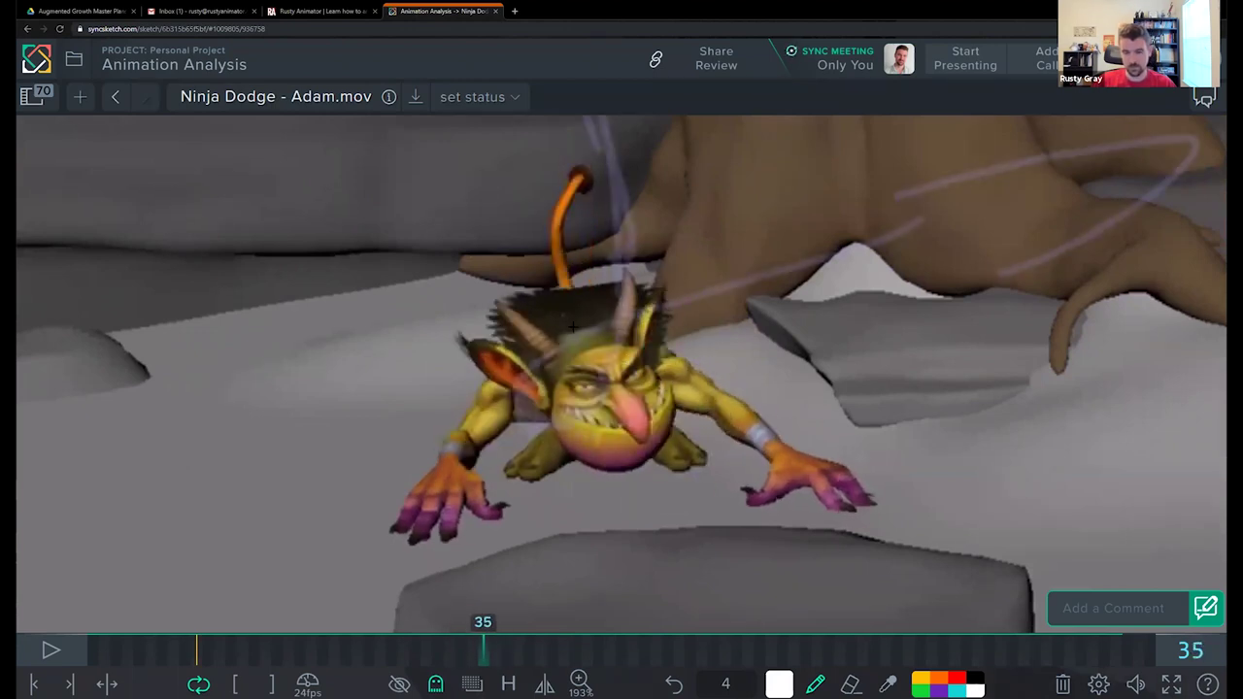
key(Right)
key(Left)
key(Right)
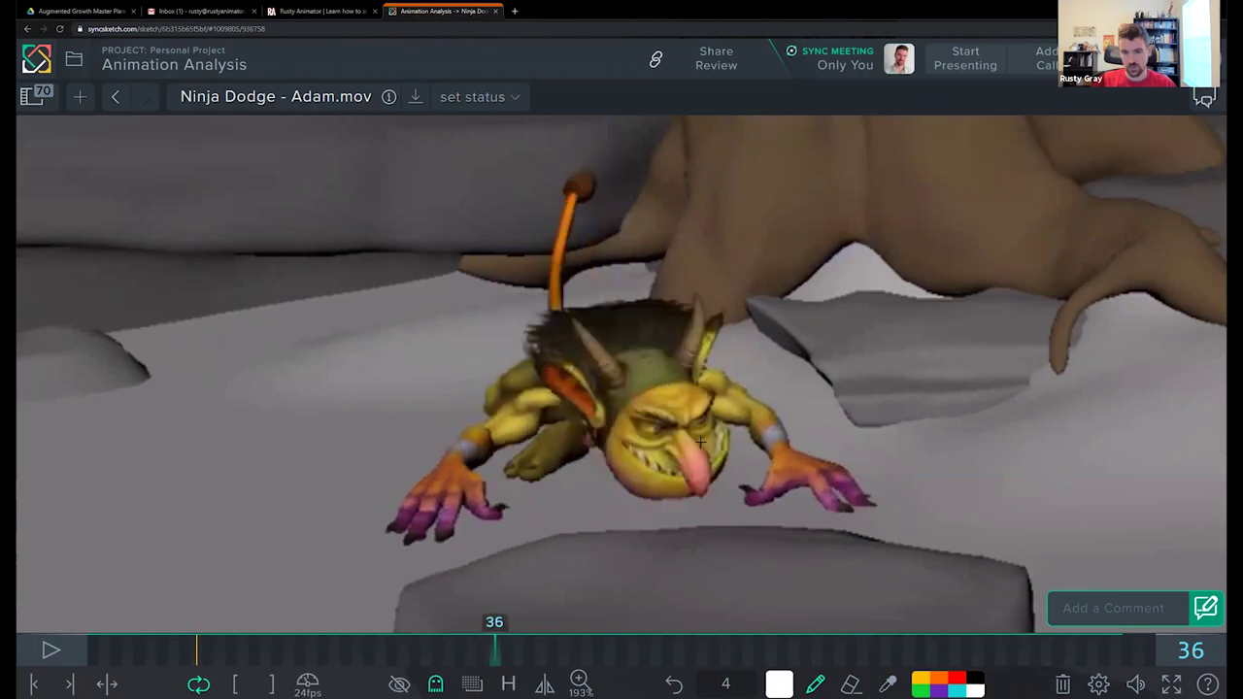
Step: Try a stroke along the head's forward movement on frame 36 and undo it
mouse_move(600, 369)
mouse_down()
mouse_move(662, 455)
mouse_move(702, 434)
mouse_up()
key(ctrl+z)
key(ctrl+z)
Step: Step back and forth between frames 33 and 37 to examine the dip before takeoff, stopping on frame 35
key(Left)
key(Right)
key(Right)
key(Left)
key(Right)
key(Left)
key(Left)
key(Left)
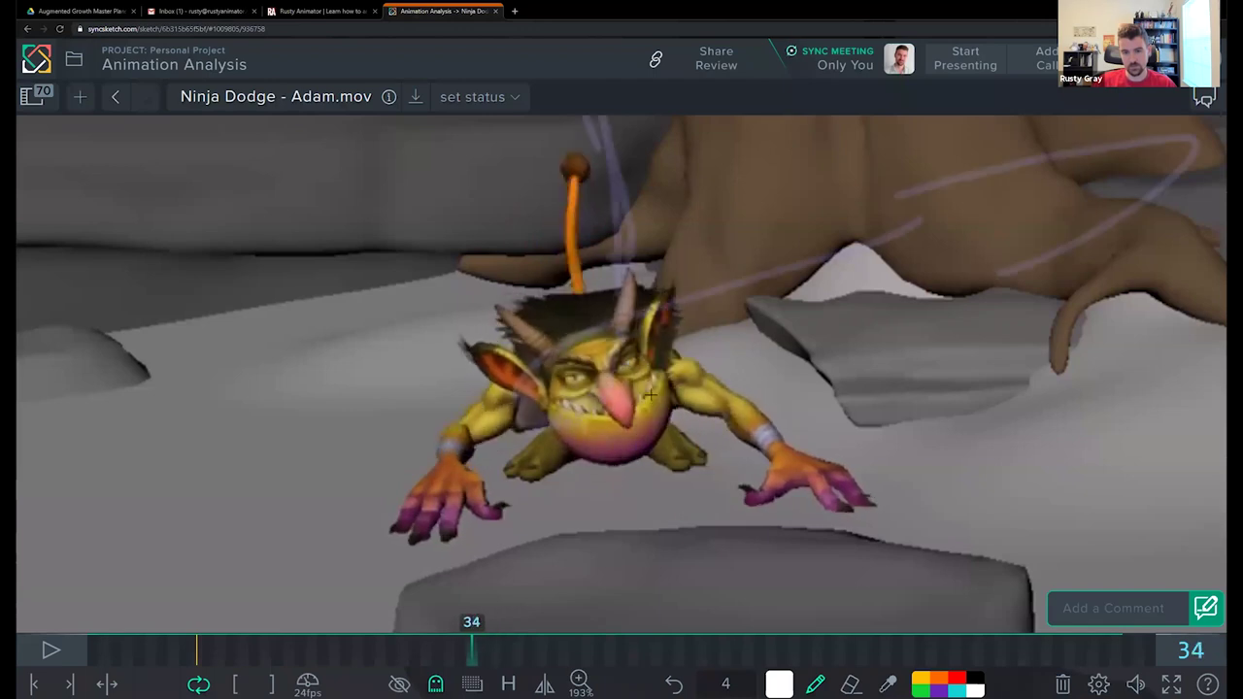
key(Left)
key(Right)
key(Right)
key(Right)
key(Left)
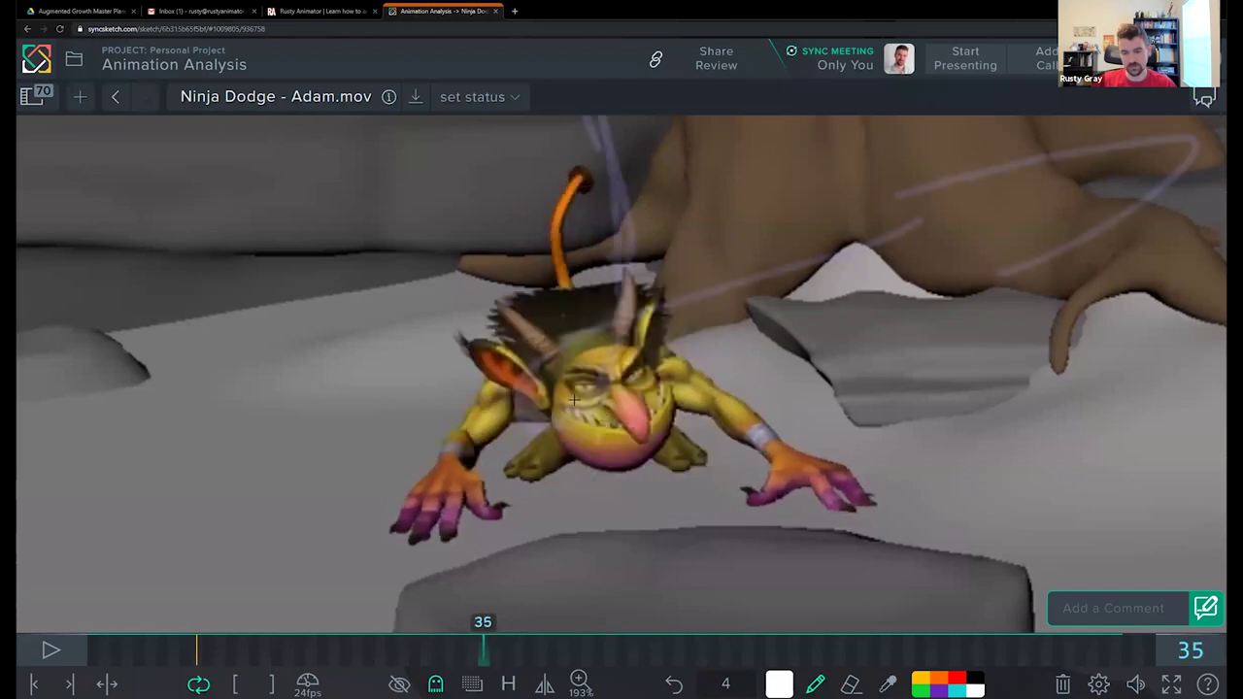
Step: Sketch a curved stroke across the creature's face on frame 35, and try another toward the tree on frame 36, undoing it
drag(538, 398, 675, 420)
key(Right)
key(Right)
key(Left)
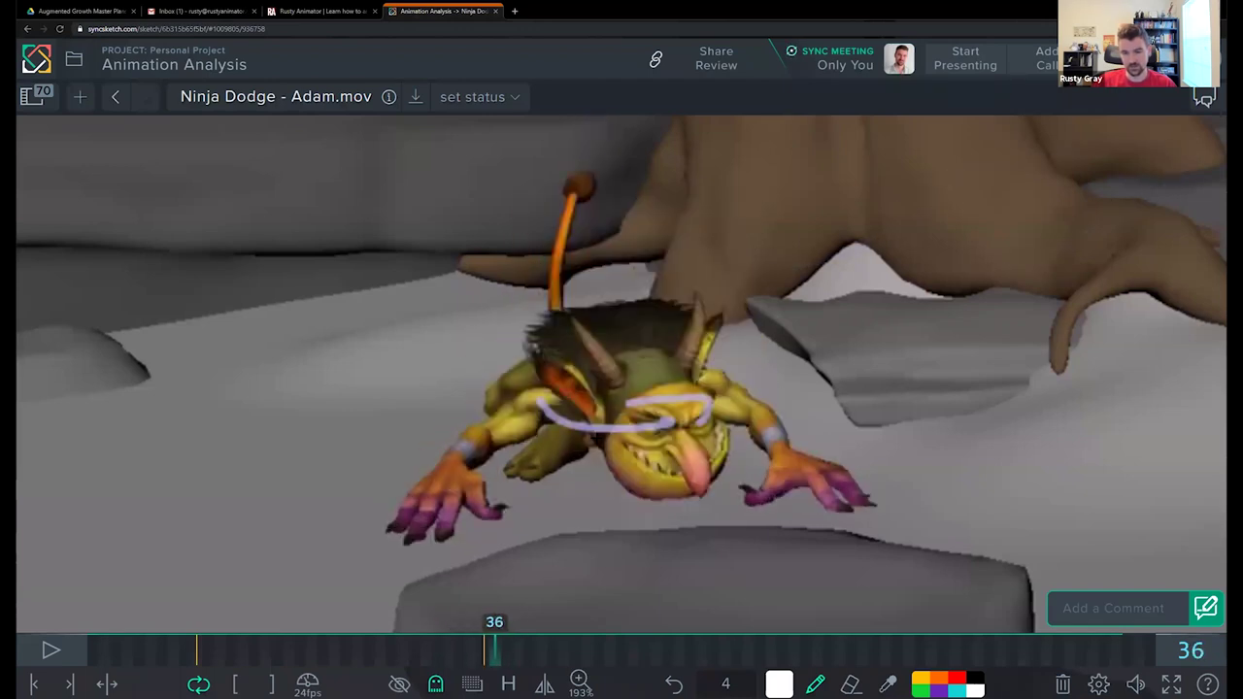
mouse_move(517, 375)
mouse_down()
mouse_move(701, 436)
mouse_move(748, 350)
mouse_move(802, 154)
mouse_move(750, 231)
mouse_up()
key(ctrl+z)
key(ctrl+z)
Step: Examine the takeoff through frame 38, return to frame 35 and clear its curved sketch
key(Right)
key(Right)
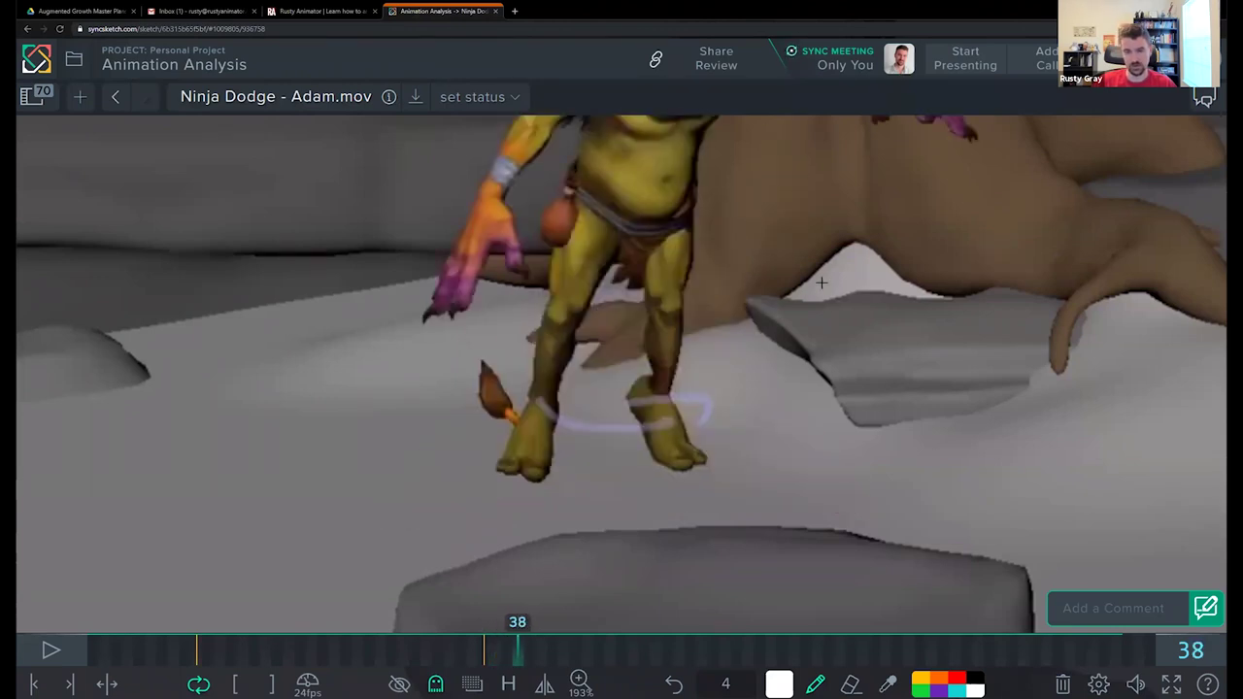
key(Left)
key(Left)
key(Left)
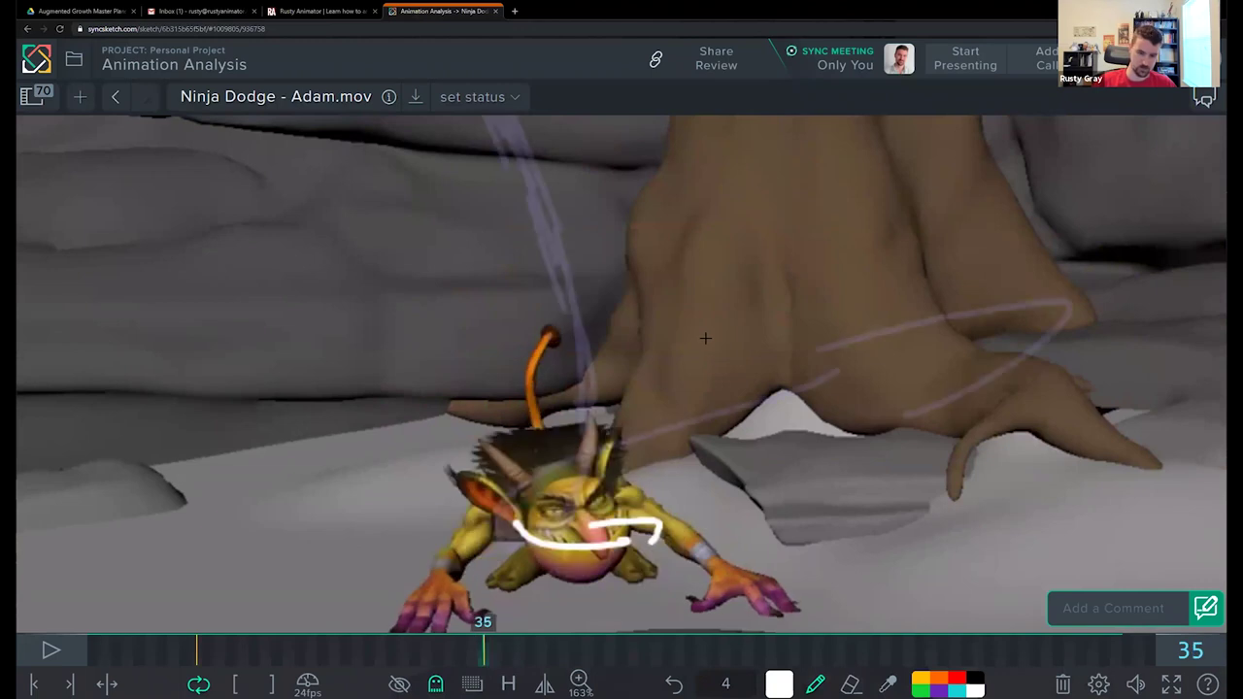
key(Right)
key(Left)
key(Left)
key(Right)
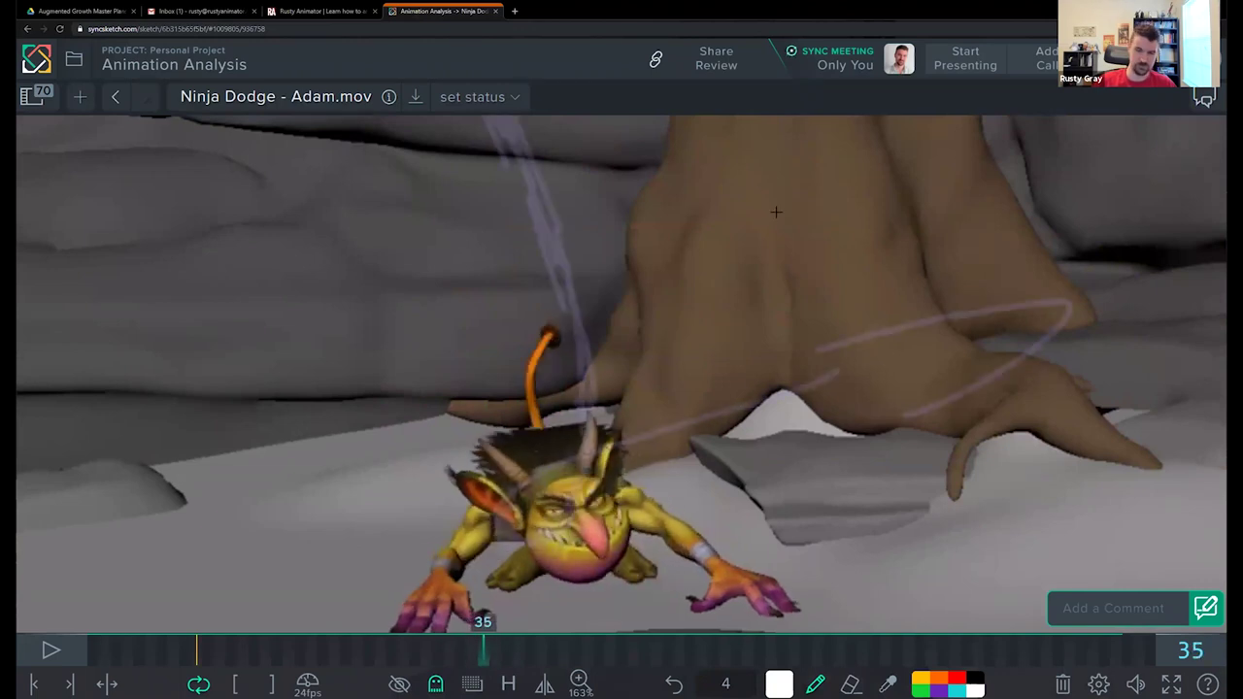
Step: Circle the crouching body on frame 35, and sketch circles with an upward hooked path on frame 36
mouse_move(542, 546)
mouse_down()
mouse_move(587, 529)
mouse_move(549, 486)
mouse_up()
key(Right)
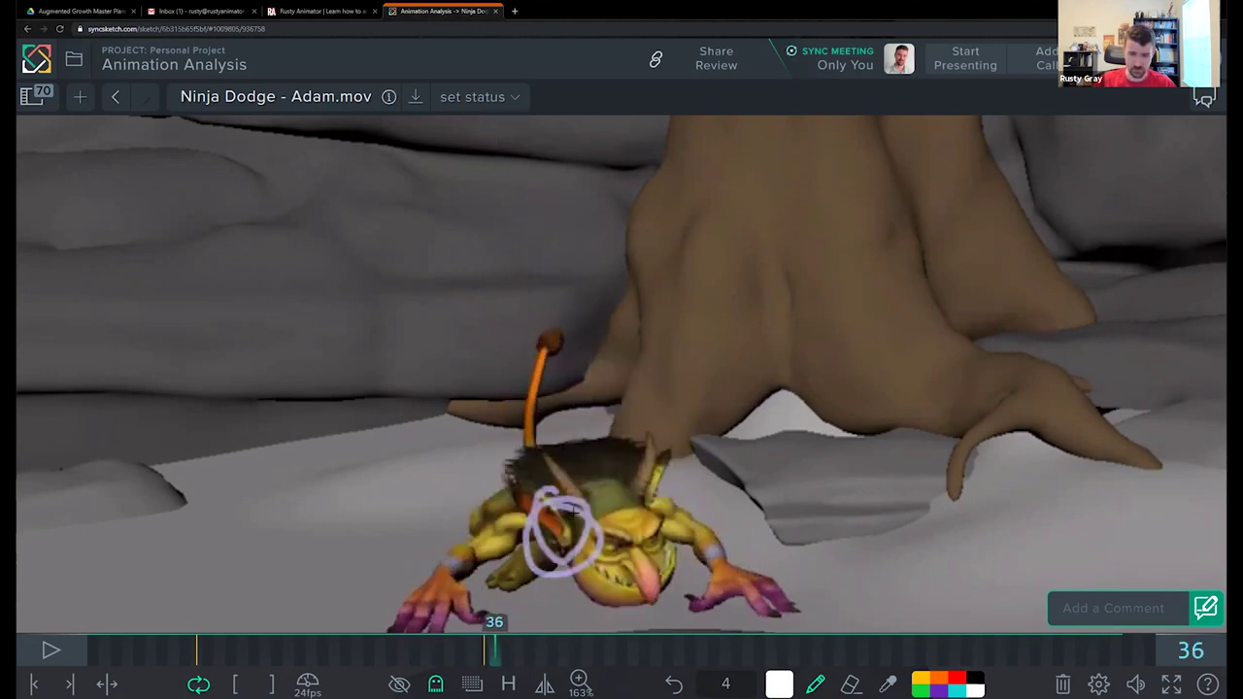
mouse_move(571, 511)
mouse_down()
mouse_move(563, 555)
mouse_move(583, 474)
mouse_move(575, 480)
mouse_move(559, 456)
mouse_move(579, 459)
mouse_move(593, 515)
mouse_move(578, 469)
mouse_move(591, 463)
mouse_up()
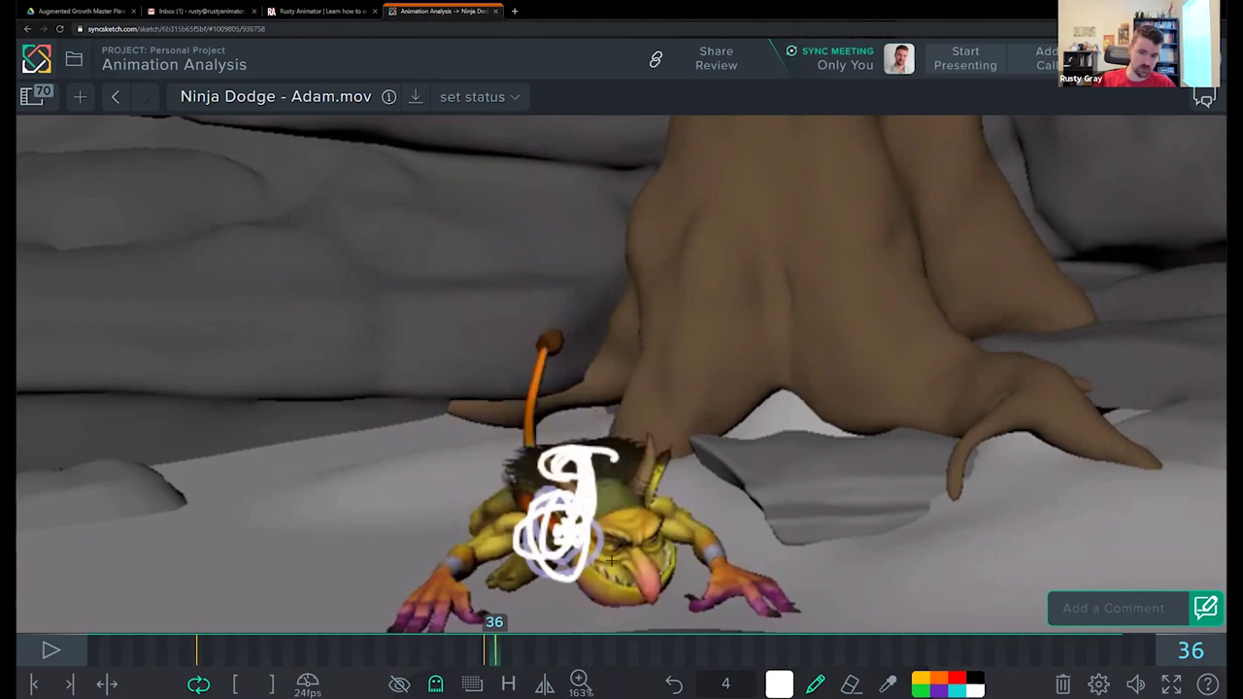
Step: Sketch a curved arrow beneath the crouching creature on frame 36 and a second arrow from its head toward the tree's base
mouse_move(622, 589)
mouse_down()
mouse_move(494, 609)
mouse_move(523, 591)
mouse_up()
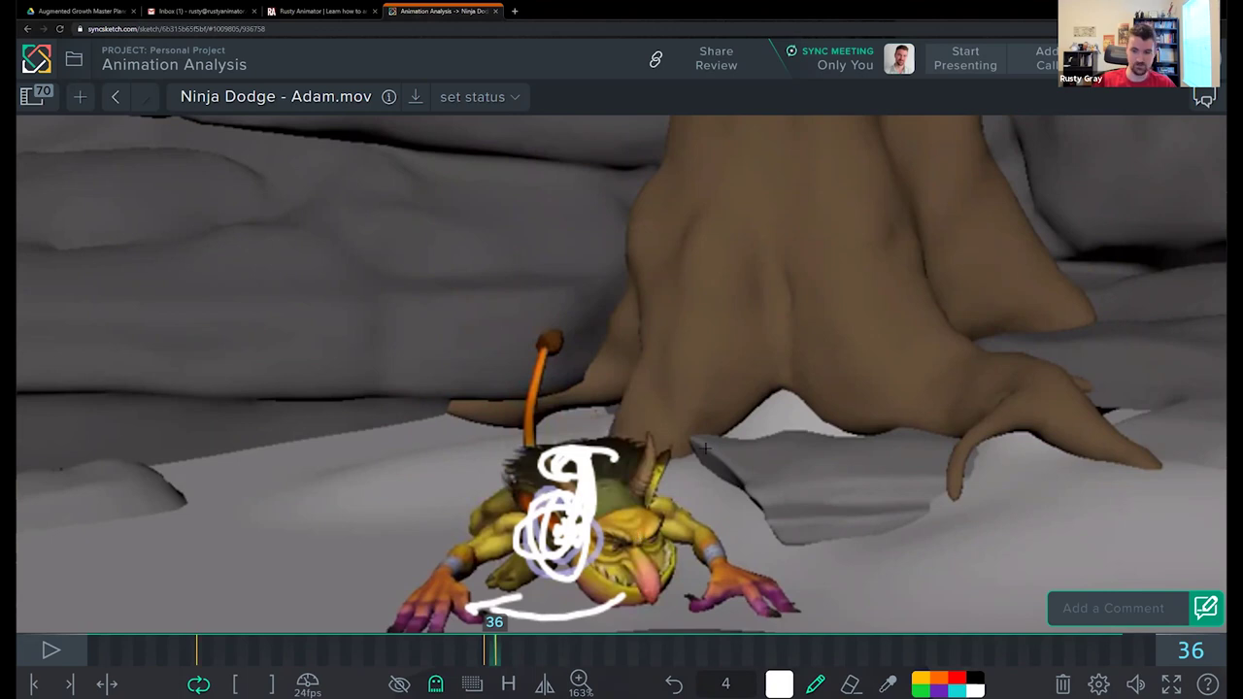
mouse_move(662, 453)
mouse_down()
mouse_move(845, 424)
mouse_move(811, 452)
mouse_up()
mouse_move(562, 505)
mouse_down()
mouse_move(530, 534)
mouse_move(583, 513)
mouse_up()
key(Right)
key(Left)
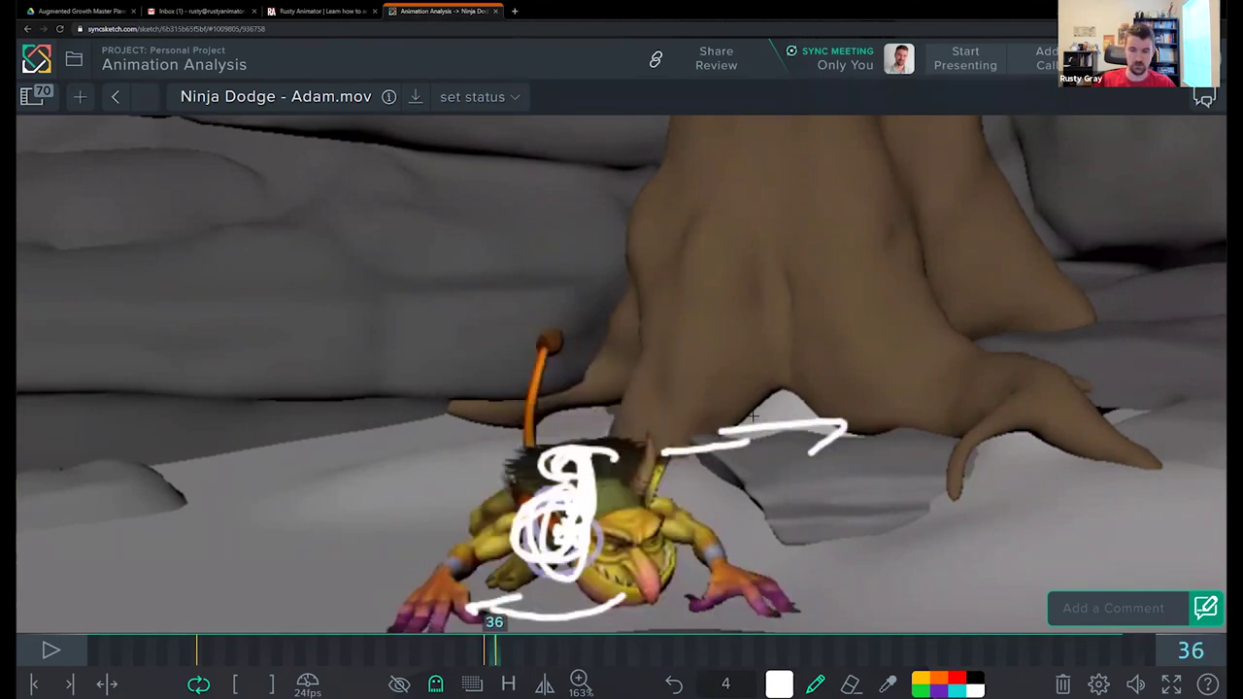
Step: Sketch a small looped circle with a hooked path rising above it over the creature's body on frame 37
key(Right)
mouse_move(620, 420)
mouse_down()
mouse_move(627, 476)
mouse_move(588, 491)
mouse_move(612, 519)
mouse_move(604, 468)
mouse_move(581, 510)
mouse_up()
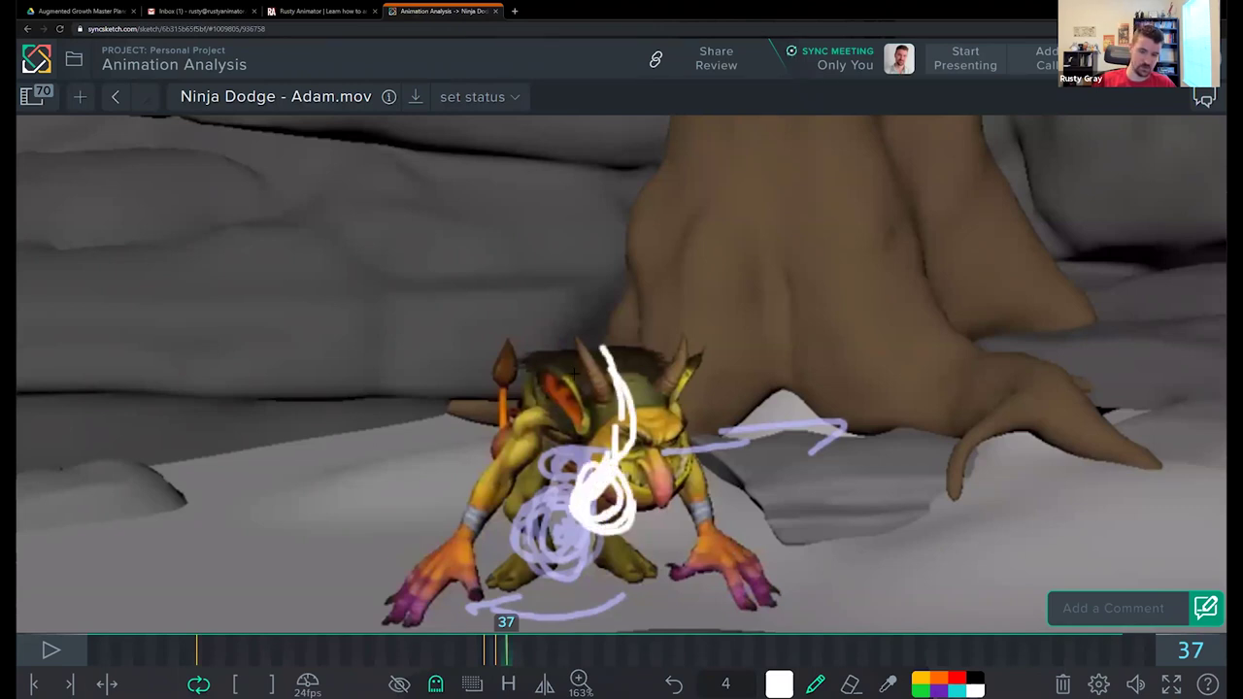
mouse_move(576, 367)
mouse_down()
mouse_move(568, 420)
mouse_move(597, 369)
mouse_move(622, 422)
mouse_move(615, 451)
mouse_move(594, 387)
mouse_move(612, 398)
mouse_up()
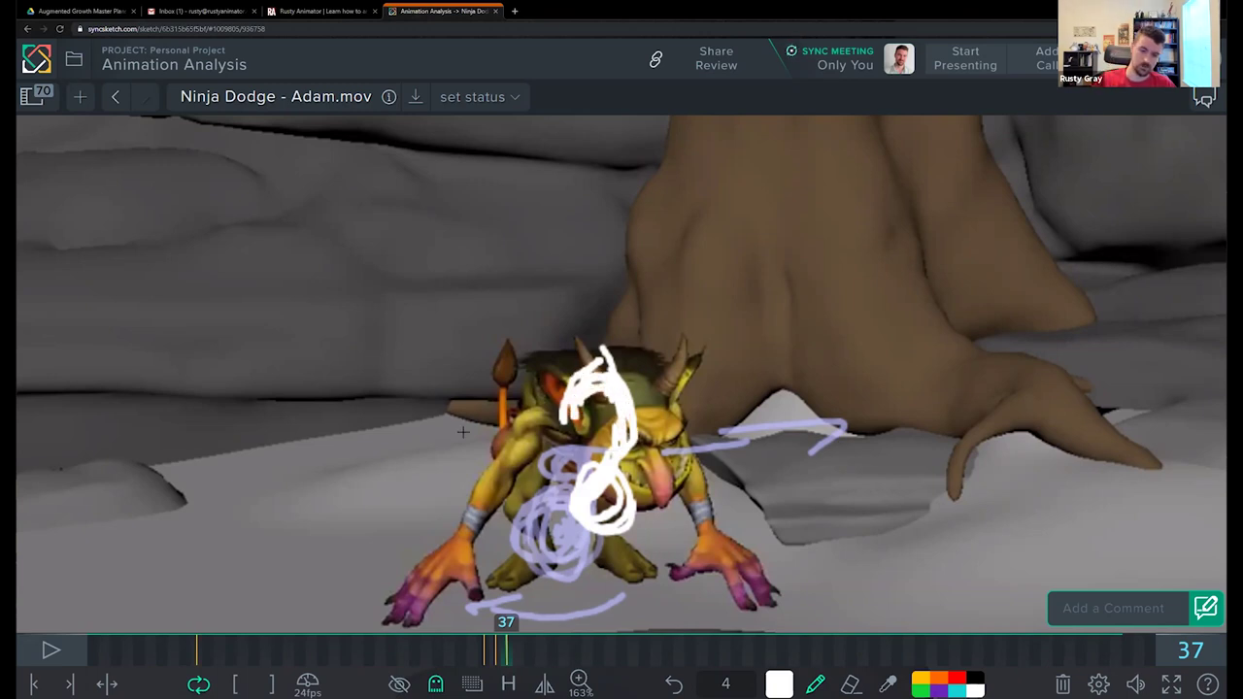
Step: Step back and forth between frames 36 and 38 to examine the change of direction, with the ghosted sketches hidden
key(Left)
key(Right)
key(Right)
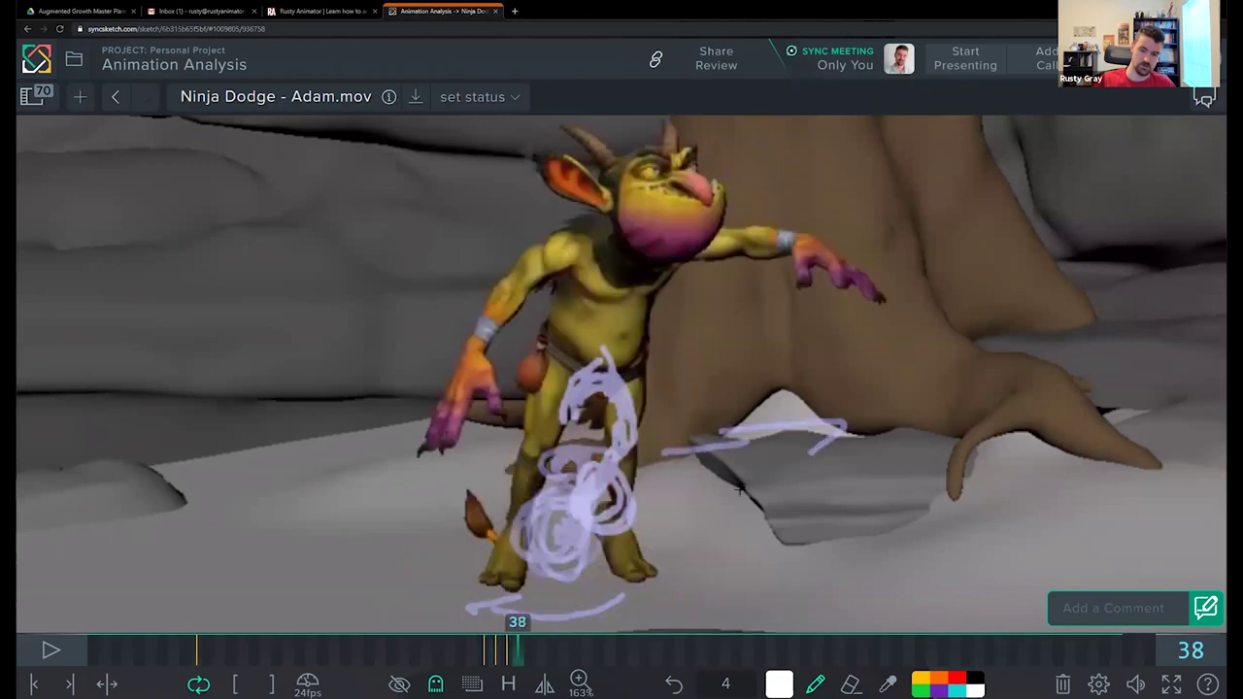
key(Left)
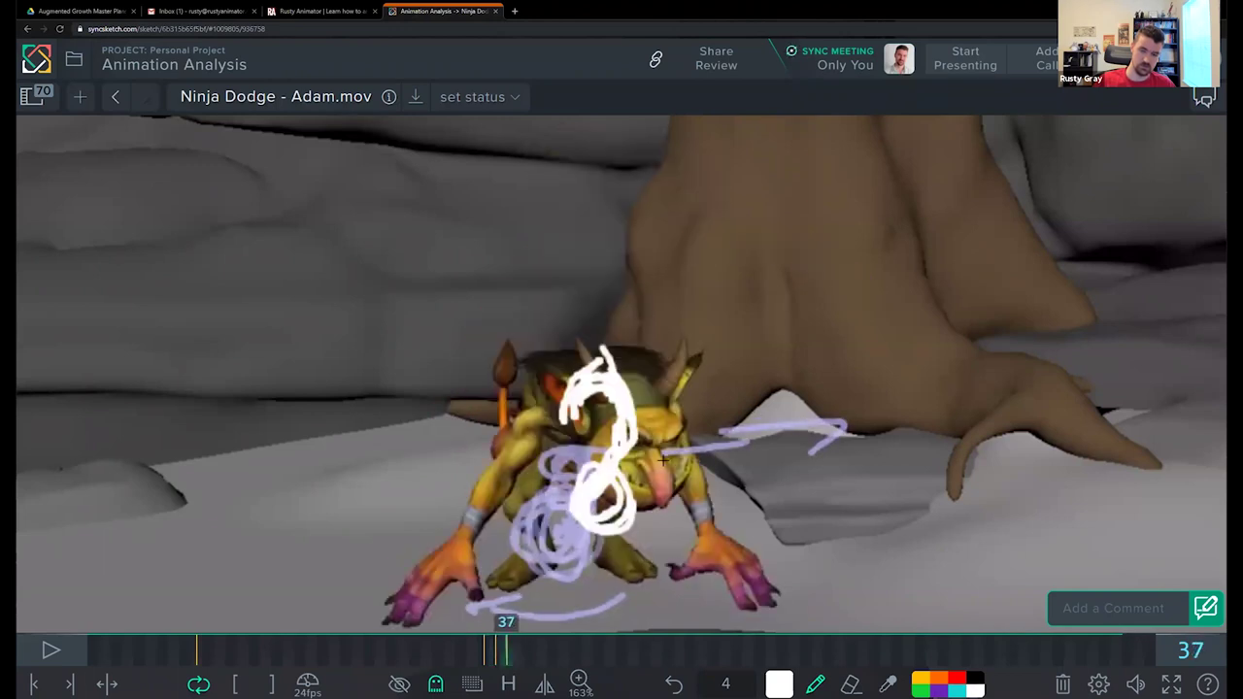
key(Left)
key(Right)
key(Left)
key(Right)
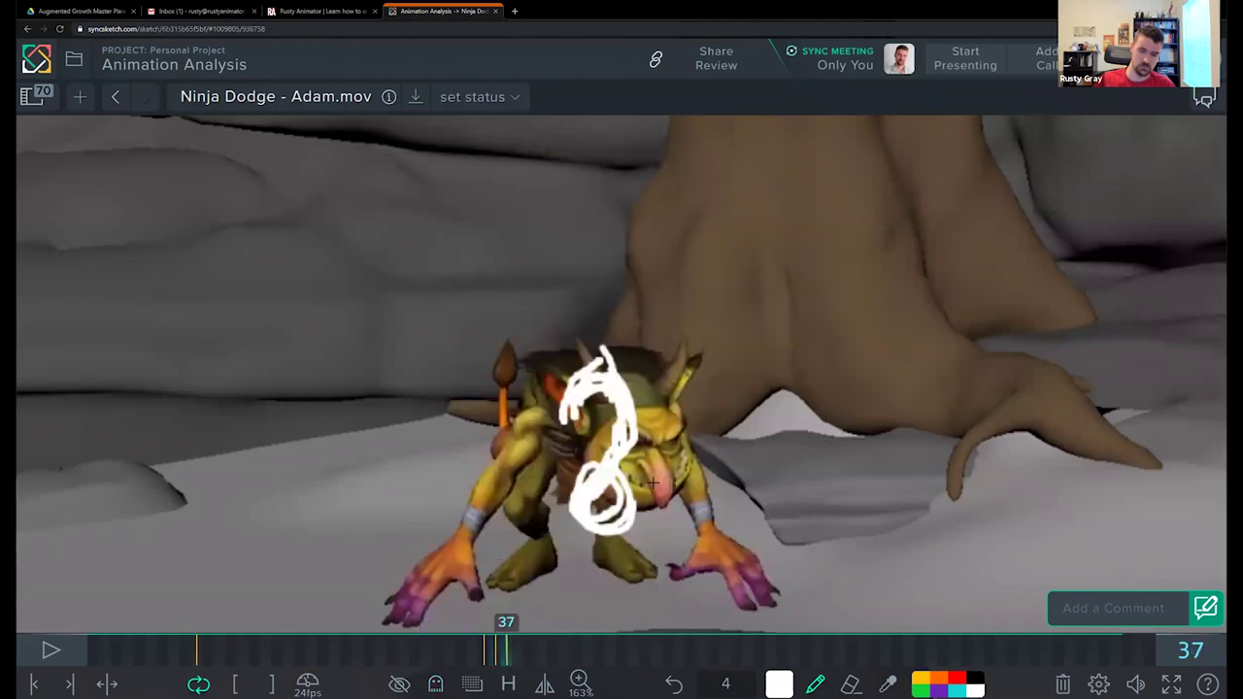
key(Left)
key(Right)
key(Right)
key(Left)
key(Right)
key(Left)
Step: Sketch a circle beside the creature's hips on frame 38, with an arched path over its torso ending in an arrow
drag(675, 409, 654, 447)
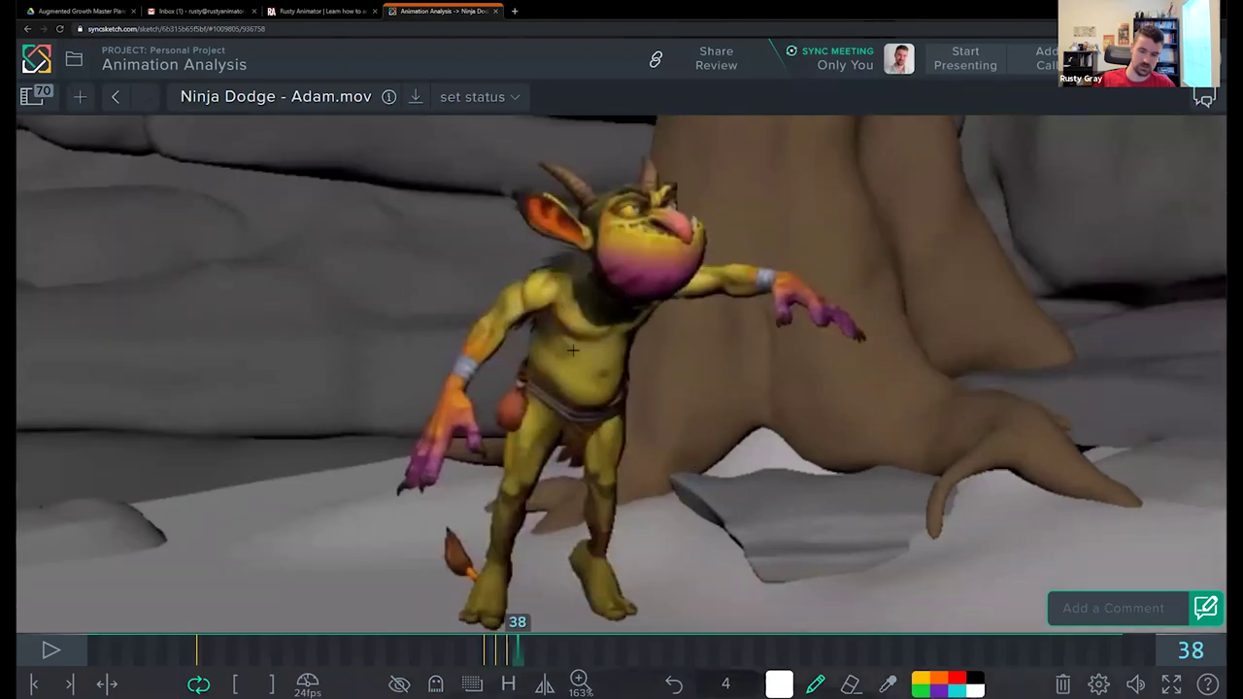
mouse_move(540, 373)
mouse_down()
mouse_move(581, 329)
mouse_move(637, 309)
mouse_move(657, 392)
mouse_move(680, 388)
mouse_move(664, 334)
mouse_up()
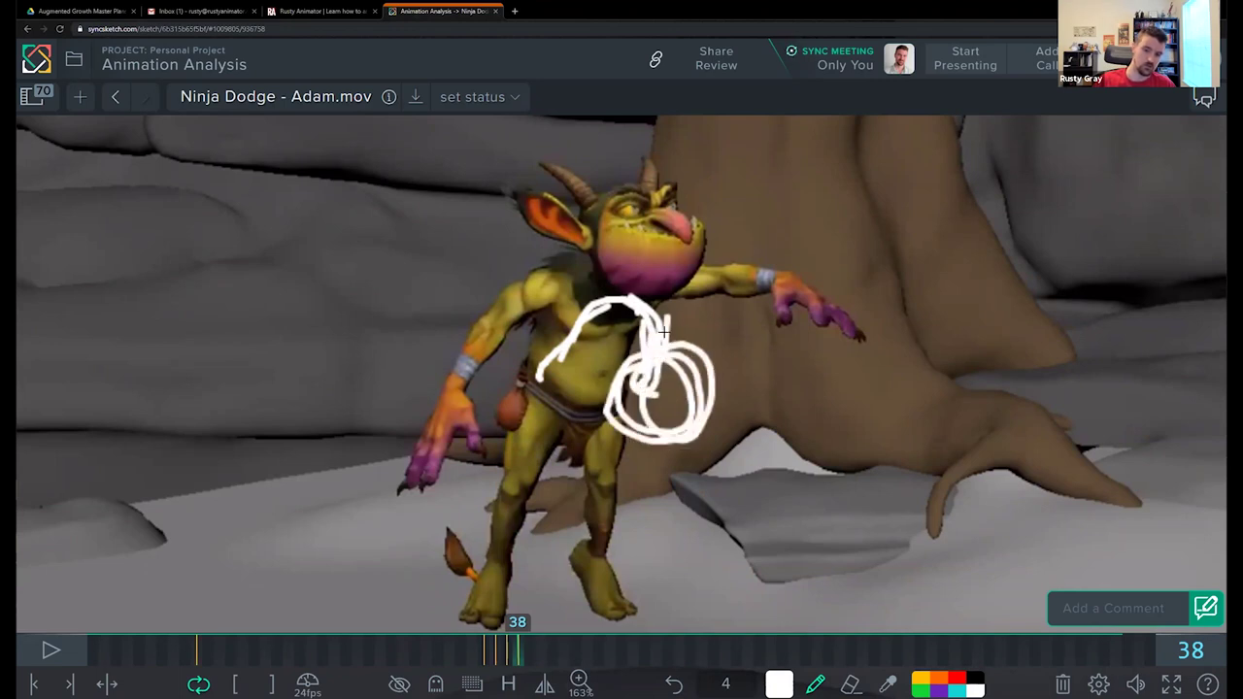
mouse_move(583, 330)
mouse_down()
mouse_move(544, 428)
mouse_move(534, 389)
mouse_move(616, 439)
mouse_up()
key(Left)
key(Right)
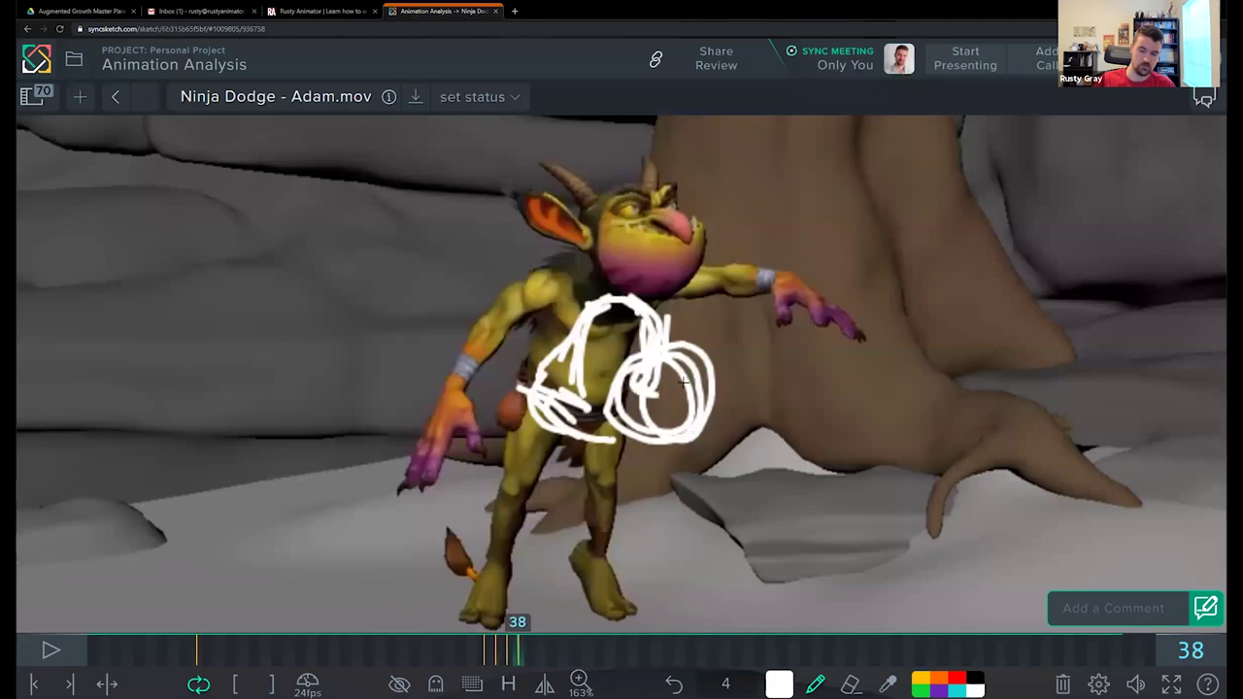
Step: Delete the sketch on the earliest annotated frame and cycle through the sketches on frames 35 to 38
key(shift+Right)
drag(778, 339, 777, 391)
scroll(777, 392, down, 4)
key(shift+Left)
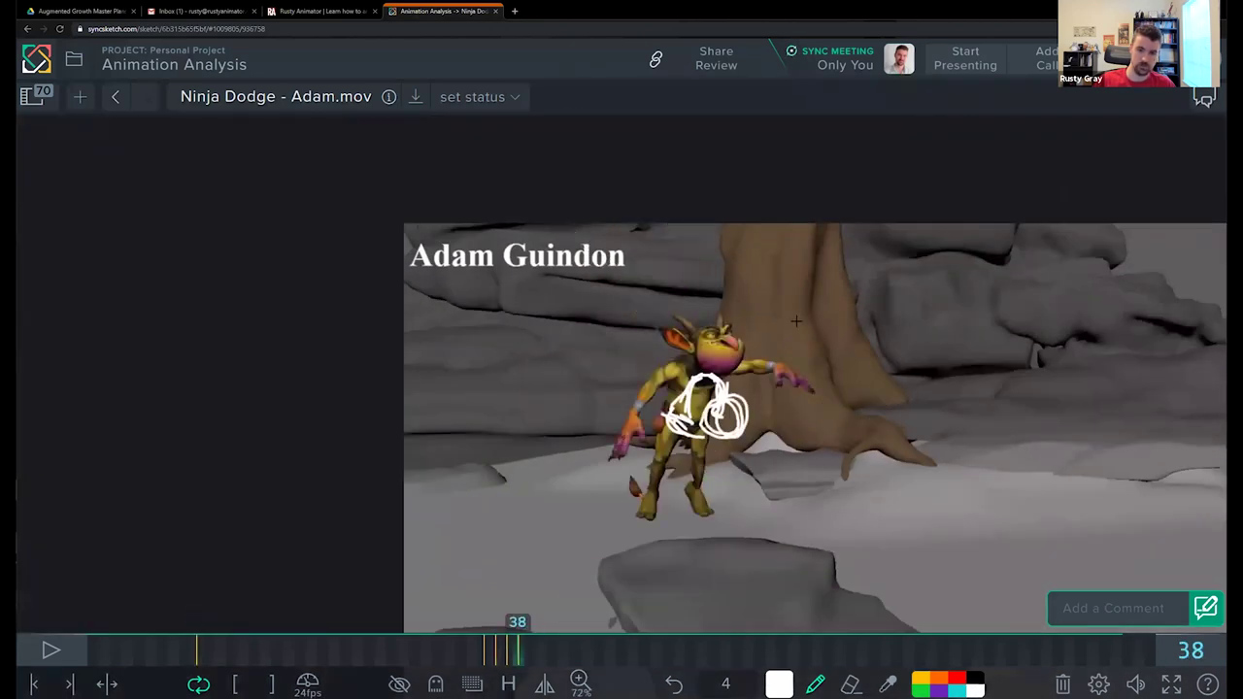
key(shift+Right)
key(Delete)
key(shift+Right)
key(shift+Right)
key(shift+Right)
key(shift+Right)
key(shift+Right)
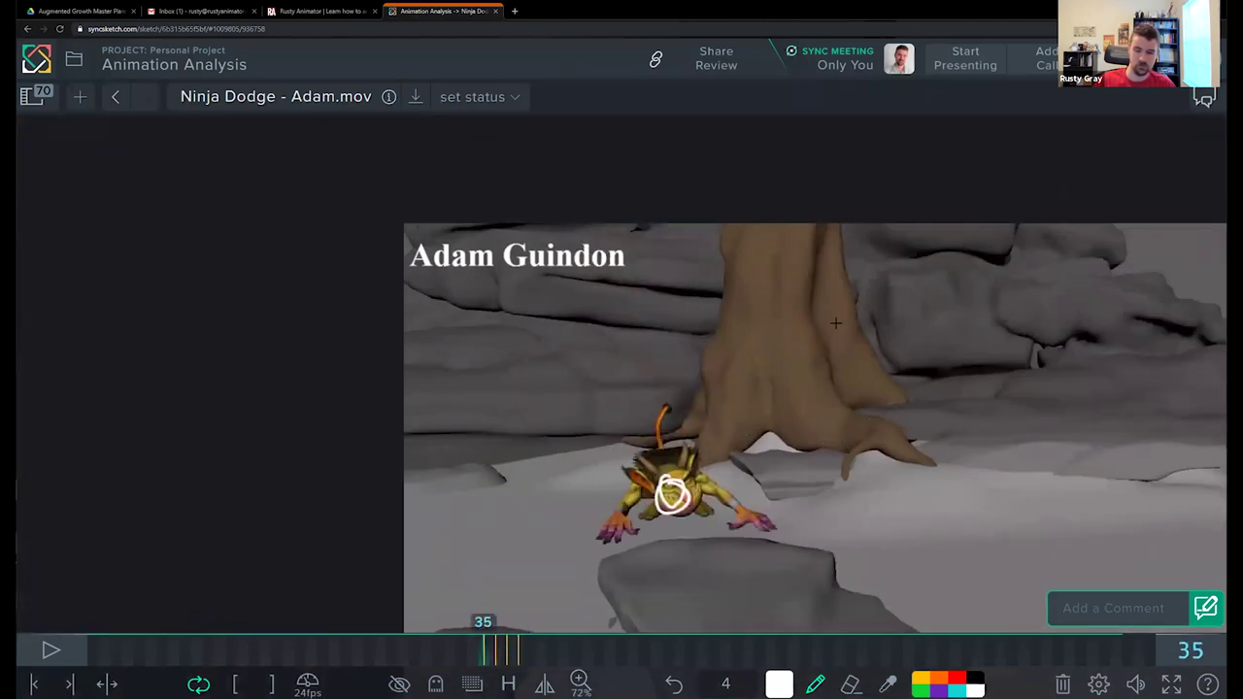
key(shift+Left)
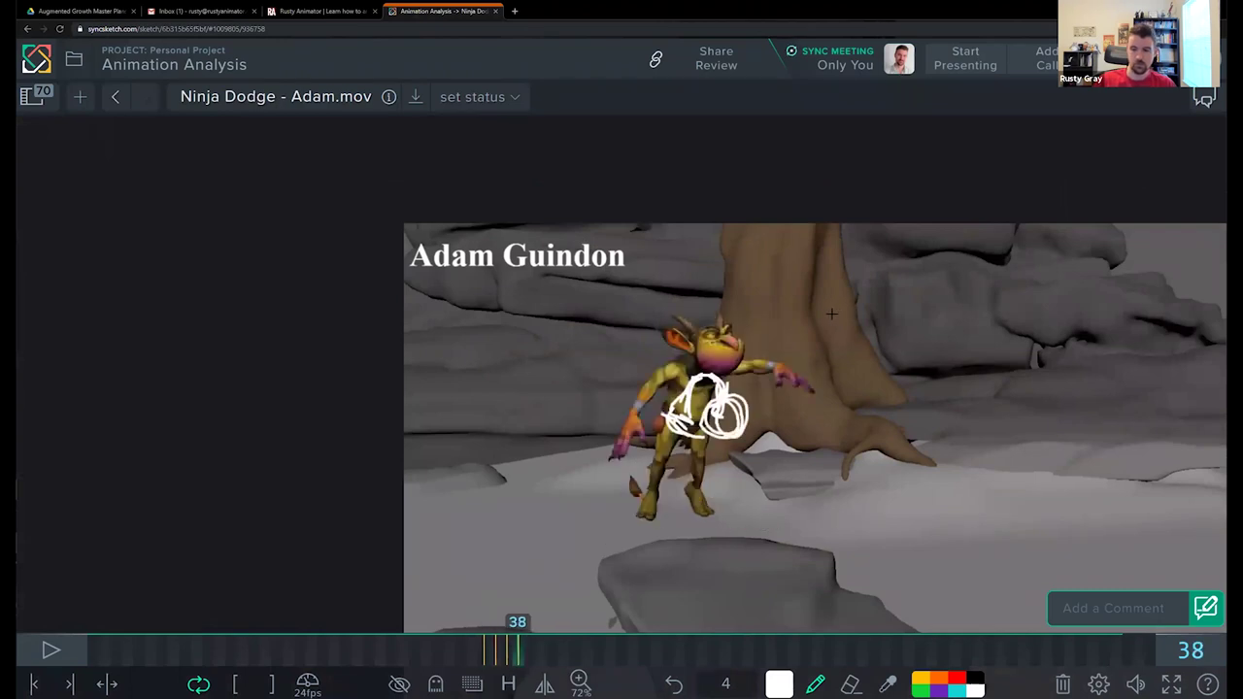
Step: Show the ghosted sketches and examine the takeoff between frames 37 and 42
key(Right)
key(g)
key(Left)
key(Left)
key(Right)
key(Right)
key(Right)
key(Right)
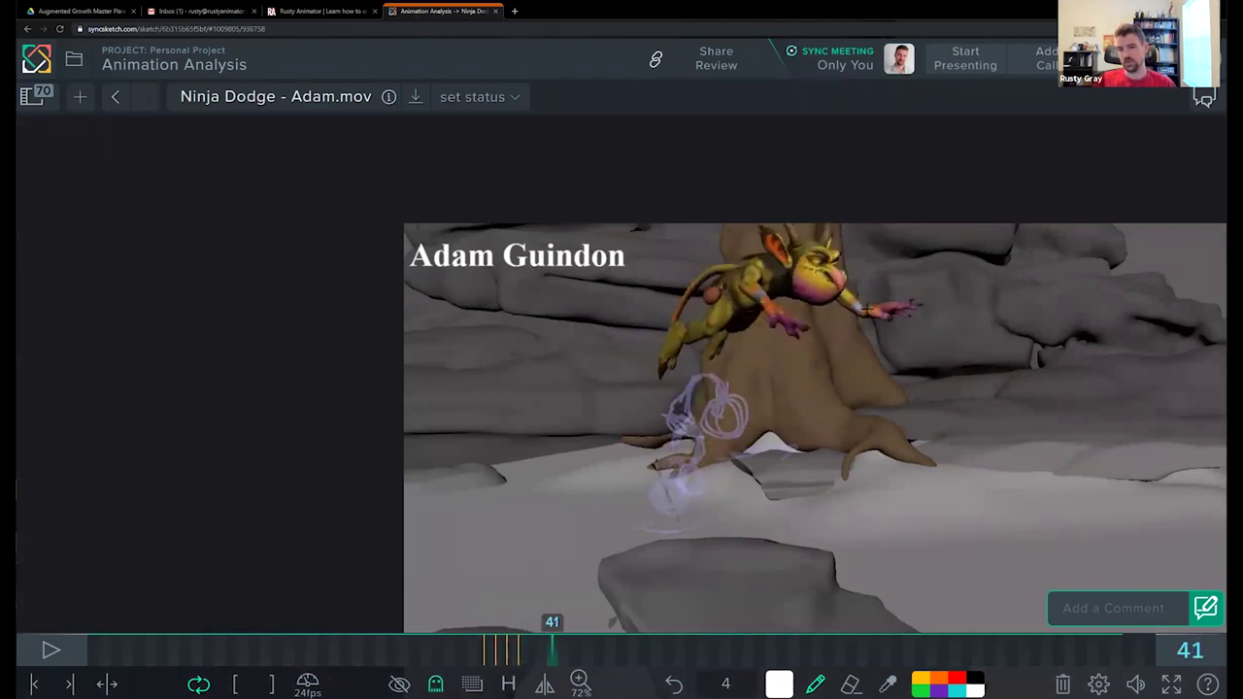
key(Left)
key(Left)
key(Right)
key(Right)
key(Right)
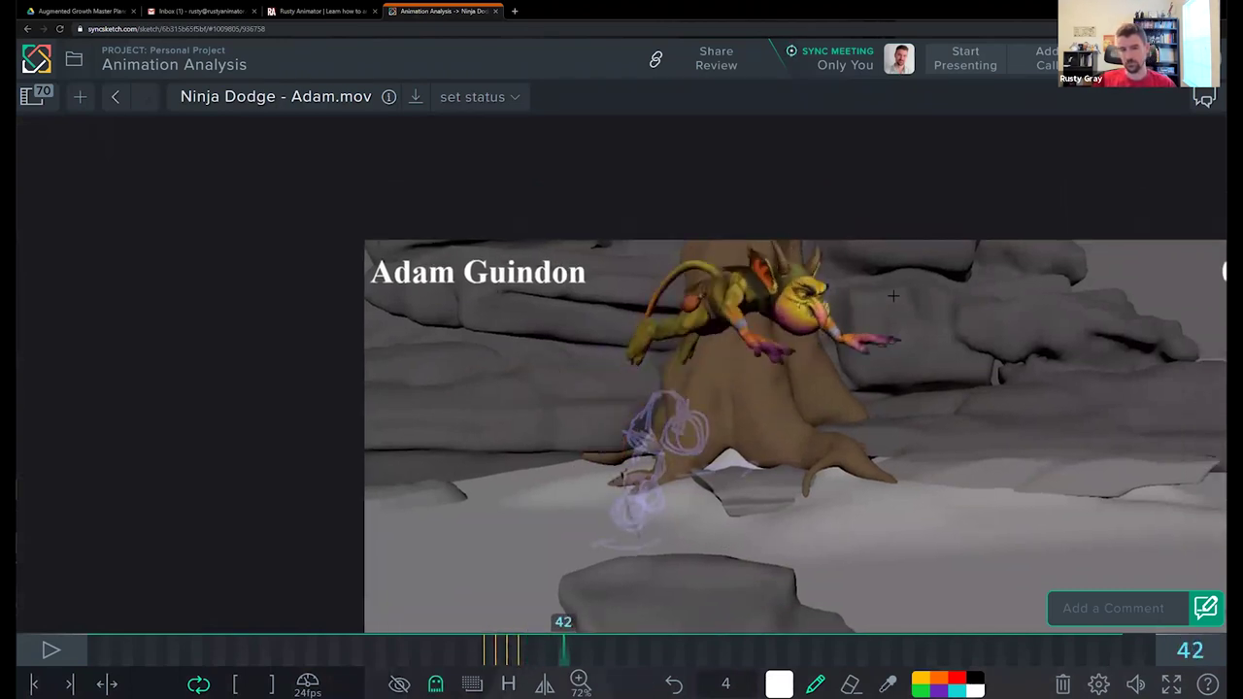
Step: Step back to frame 39 and forward to frame 44 to examine the creature's leap past the tree
drag(861, 303, 794, 351)
key(Left)
key(Left)
key(Left)
key(Right)
key(Right)
key(Right)
key(Right)
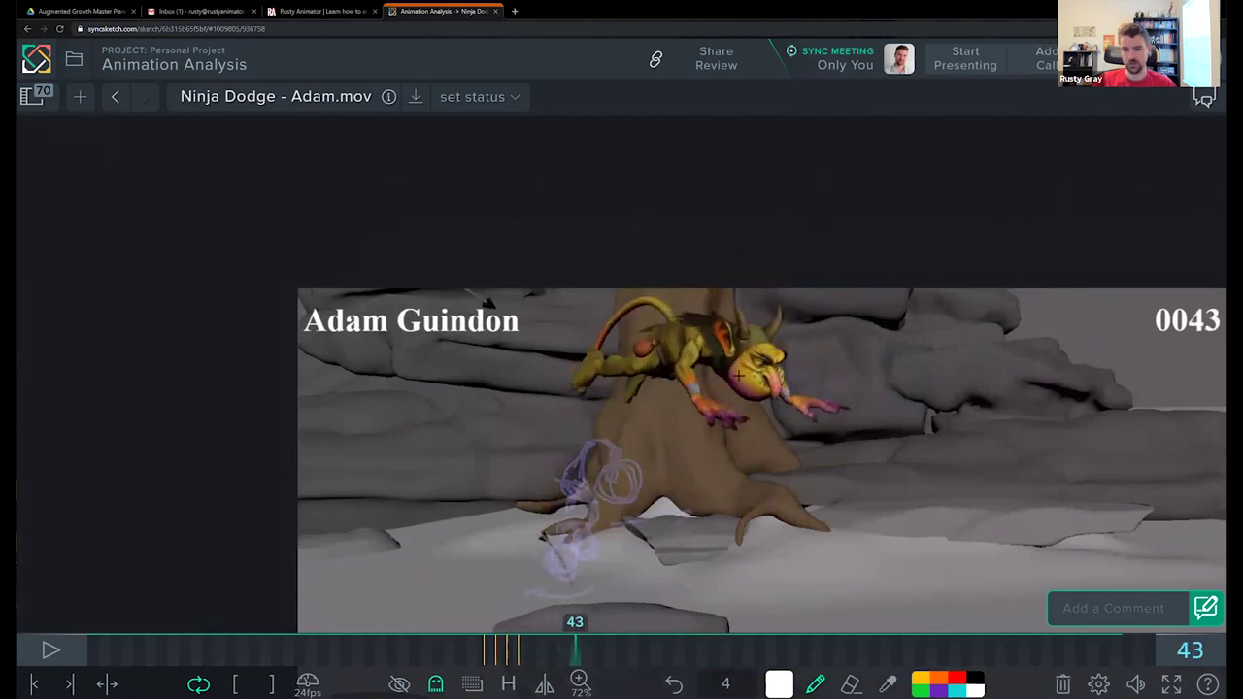
key(Right)
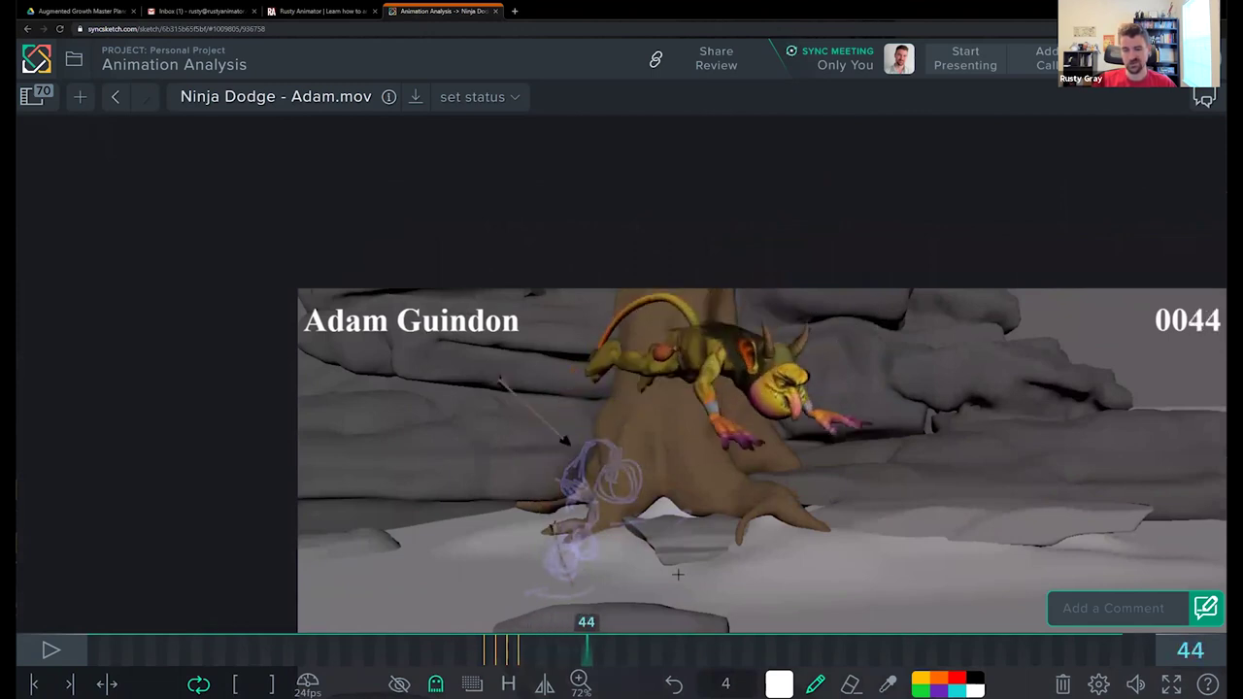
Step: Try a curved line along the creature's back on frame 42, and undo it
key(Left)
key(Left)
key(Right)
key(Left)
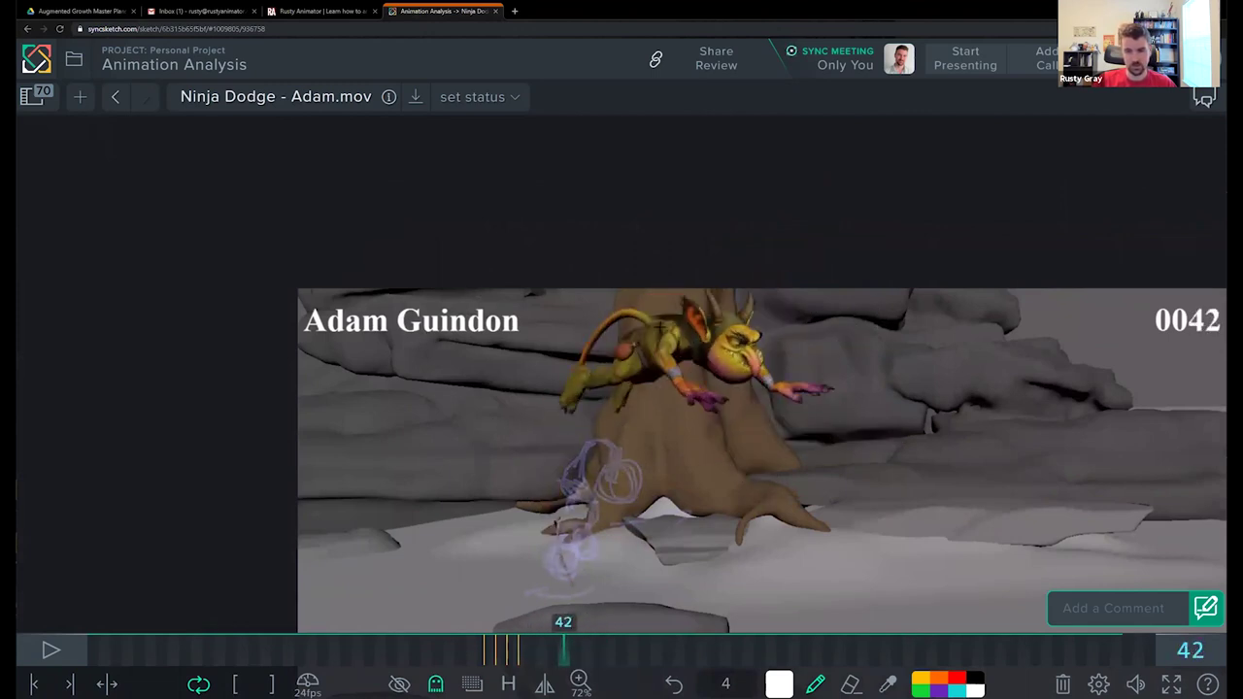
mouse_move(680, 340)
mouse_down()
mouse_move(670, 336)
mouse_move(707, 375)
mouse_up()
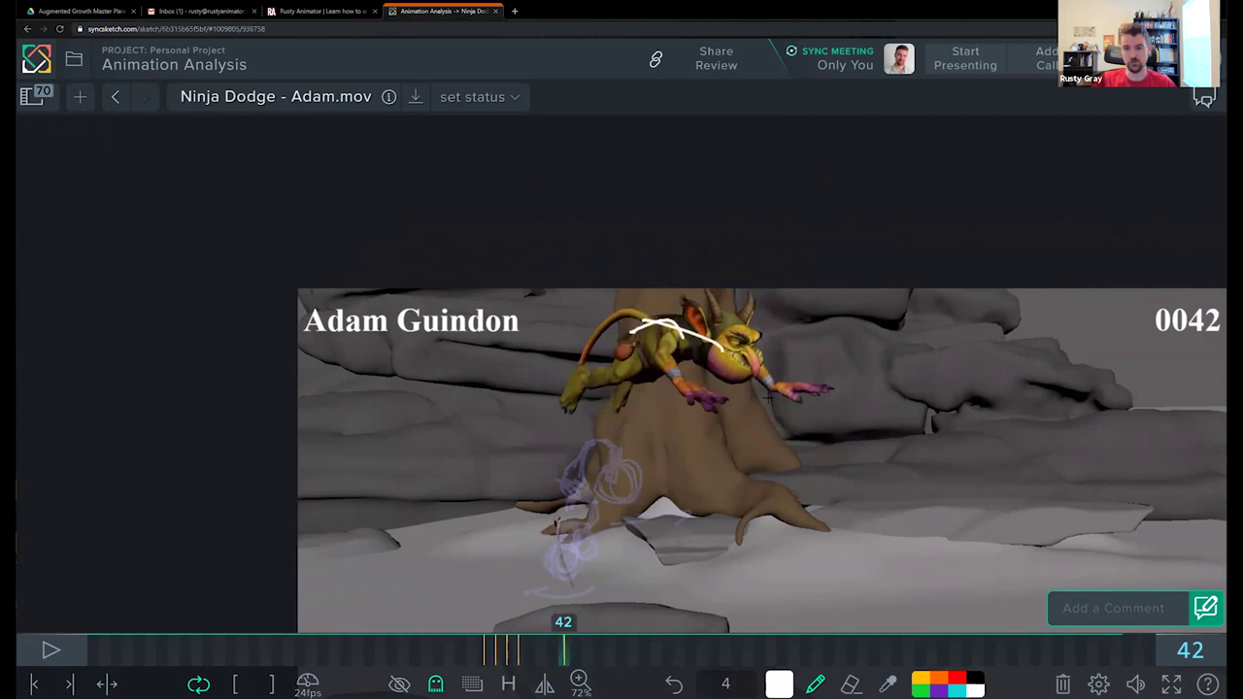
key(ctrl+z)
Step: Sketch a tall curved arc in front of the tree beside the creature on frame 39
key(Left)
key(Left)
key(Left)
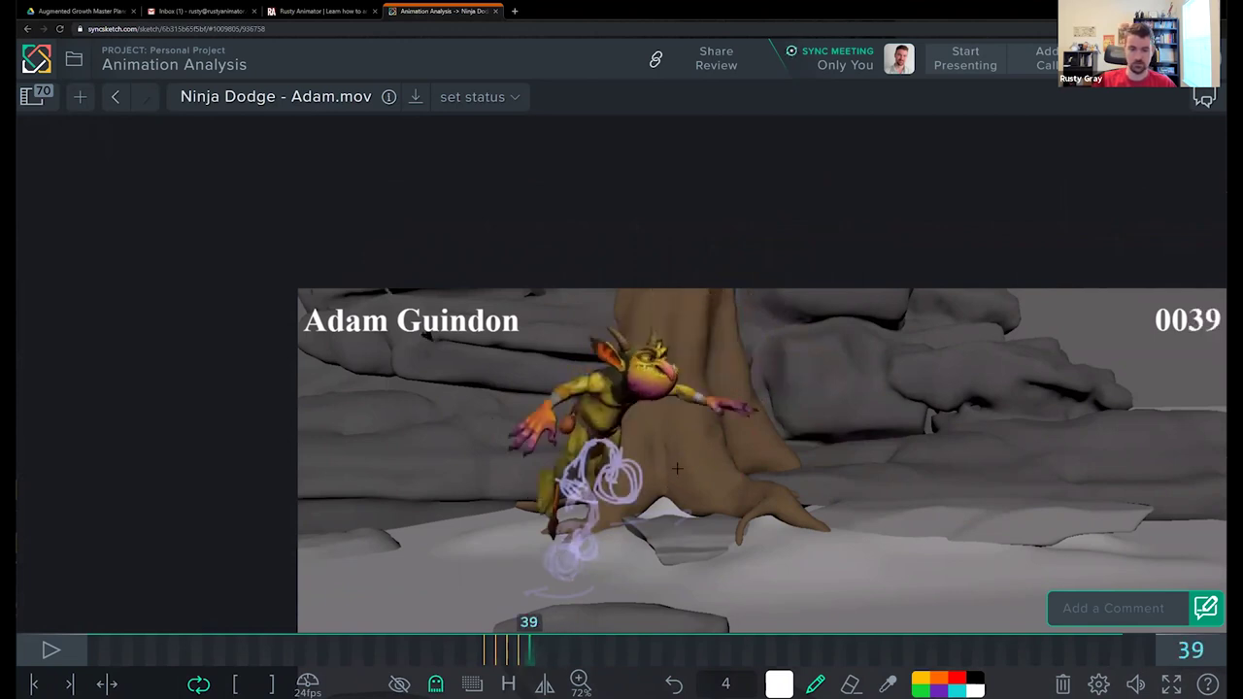
mouse_move(675, 420)
mouse_down()
mouse_move(637, 573)
mouse_move(677, 445)
mouse_up()
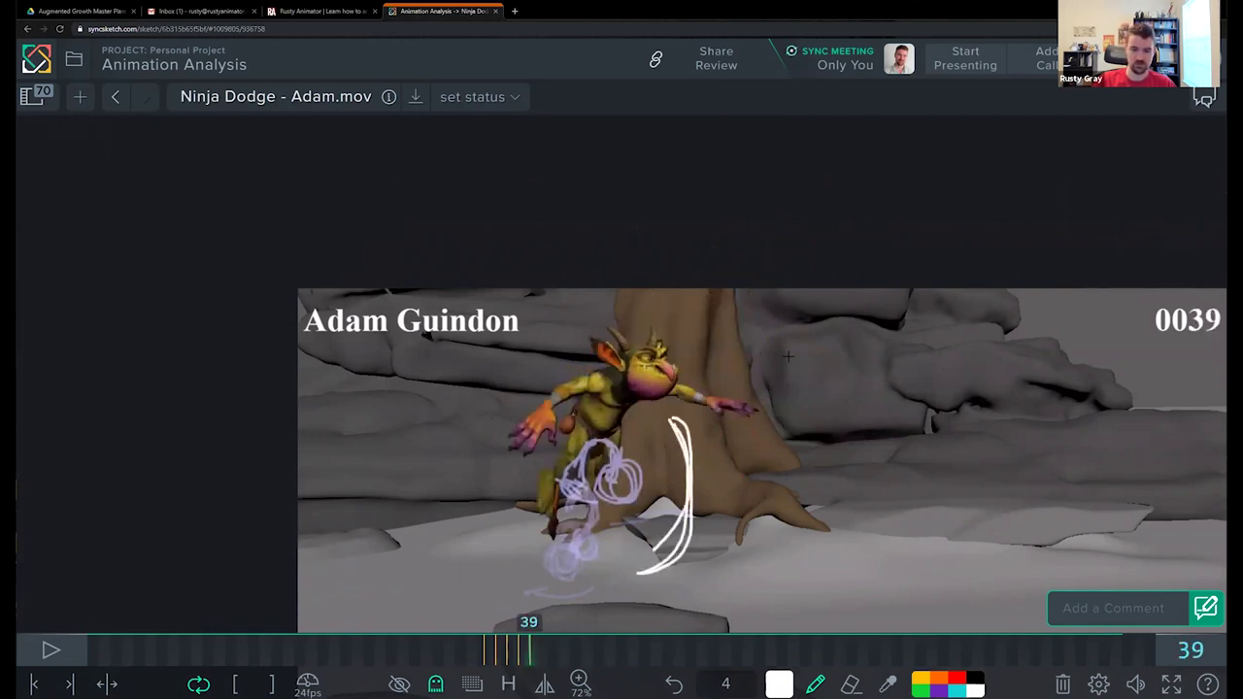
Step: Sketch a shallow upward-curving arc ahead of the creature's face on frame 42, and compare it with the arc on frame 39
key(Right)
key(Right)
key(Right)
mouse_move(865, 320)
mouse_down()
mouse_move(754, 342)
mouse_move(779, 332)
mouse_up()
key(Left)
key(Left)
key(Left)
key(Right)
key(Right)
key(Right)
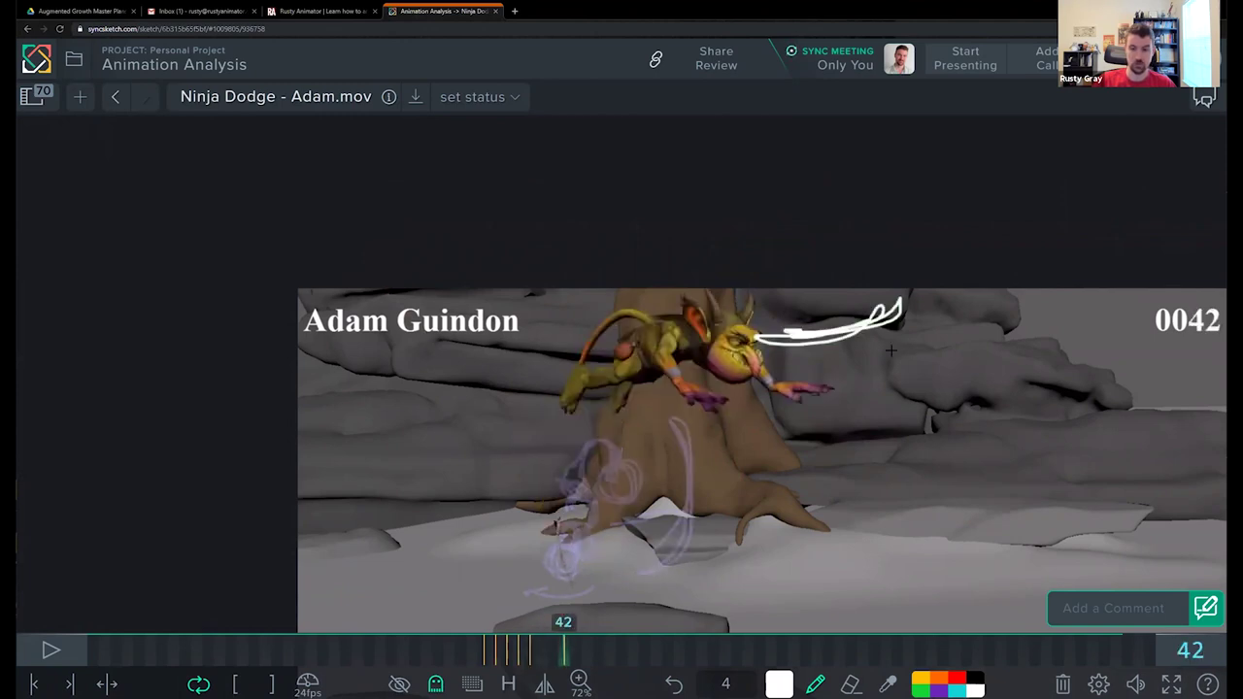
Step: Try a stroke on the creature's back on frame 42 and a second tall arc on frame 39, erasing both
mouse_move(631, 339)
mouse_down()
mouse_move(703, 324)
mouse_move(652, 331)
mouse_up()
key(e)
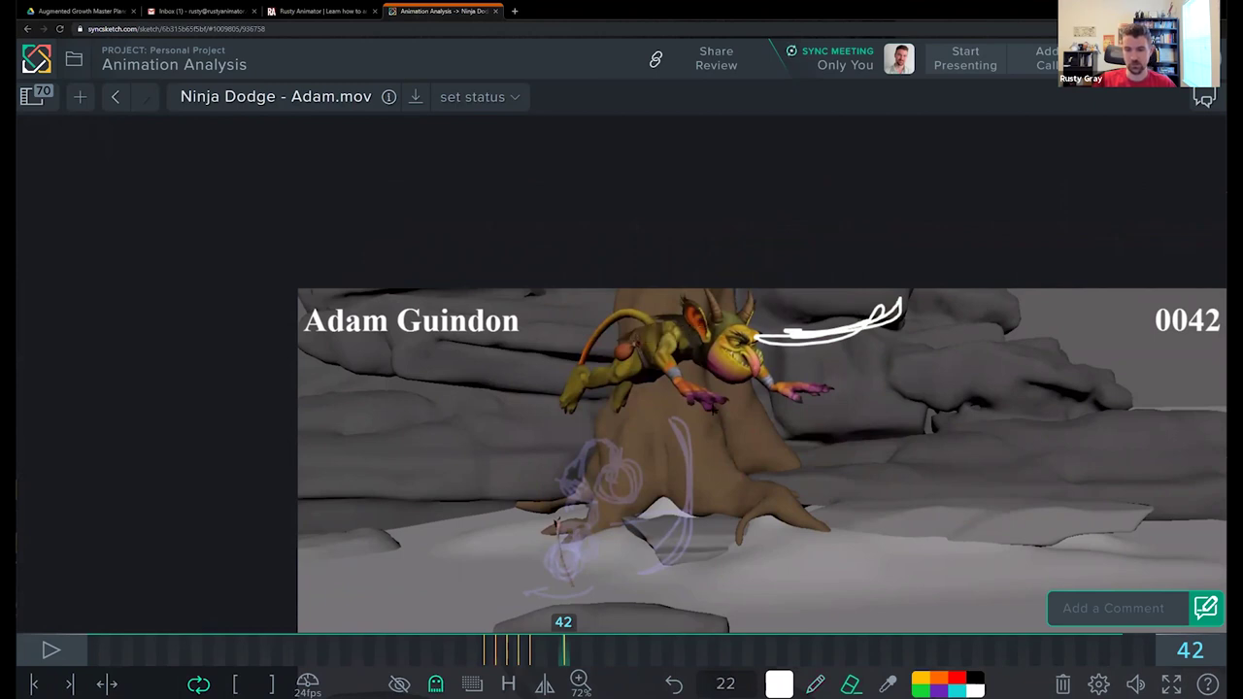
key(b)
mouse_move(718, 409)
mouse_down()
mouse_move(747, 507)
mouse_move(758, 476)
mouse_move(740, 502)
mouse_up()
key(.)
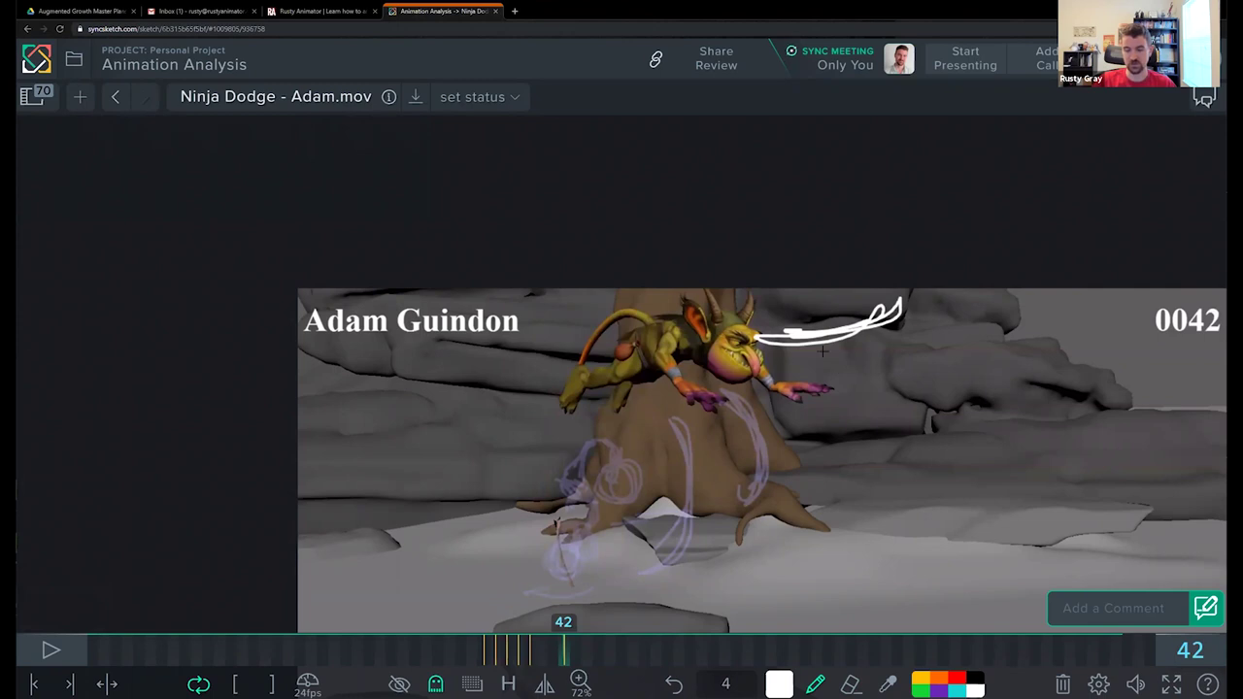
key(e)
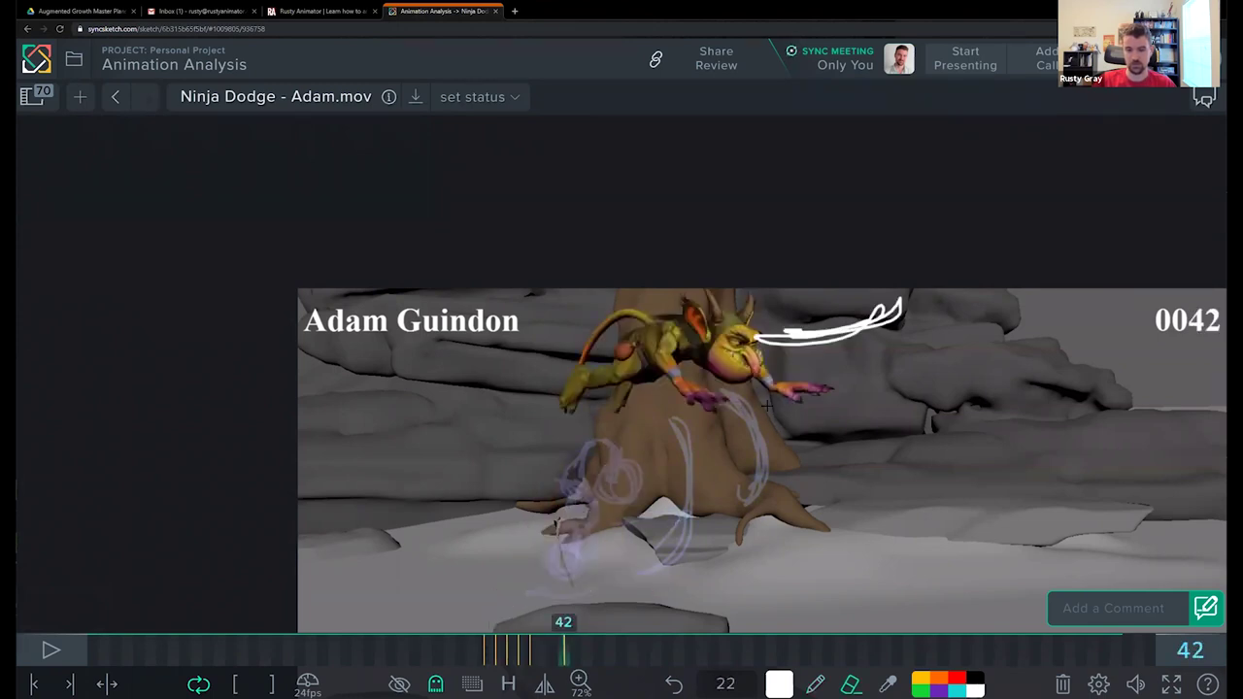
mouse_move(718, 396)
mouse_down()
mouse_move(762, 446)
mouse_move(755, 493)
mouse_move(737, 416)
mouse_up()
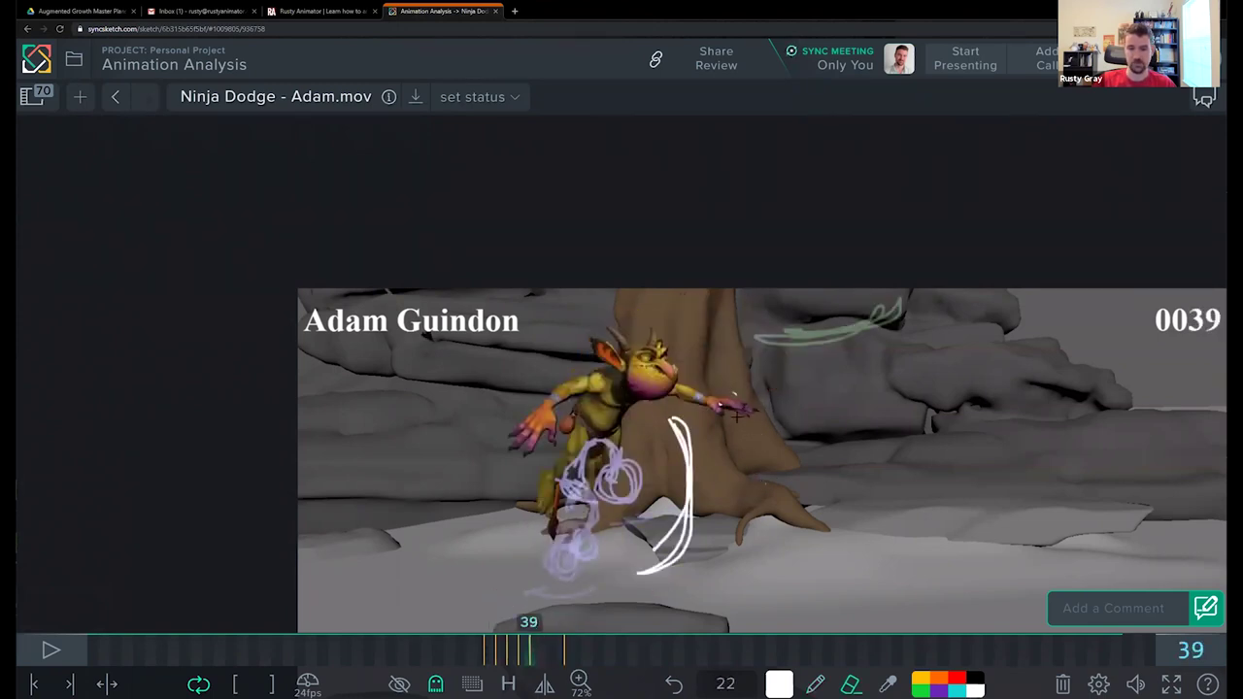
Step: Return to frame 42, try short strokes across the creature's shoulder, and erase them
key(p)
key(Right)
key(Right)
key(Right)
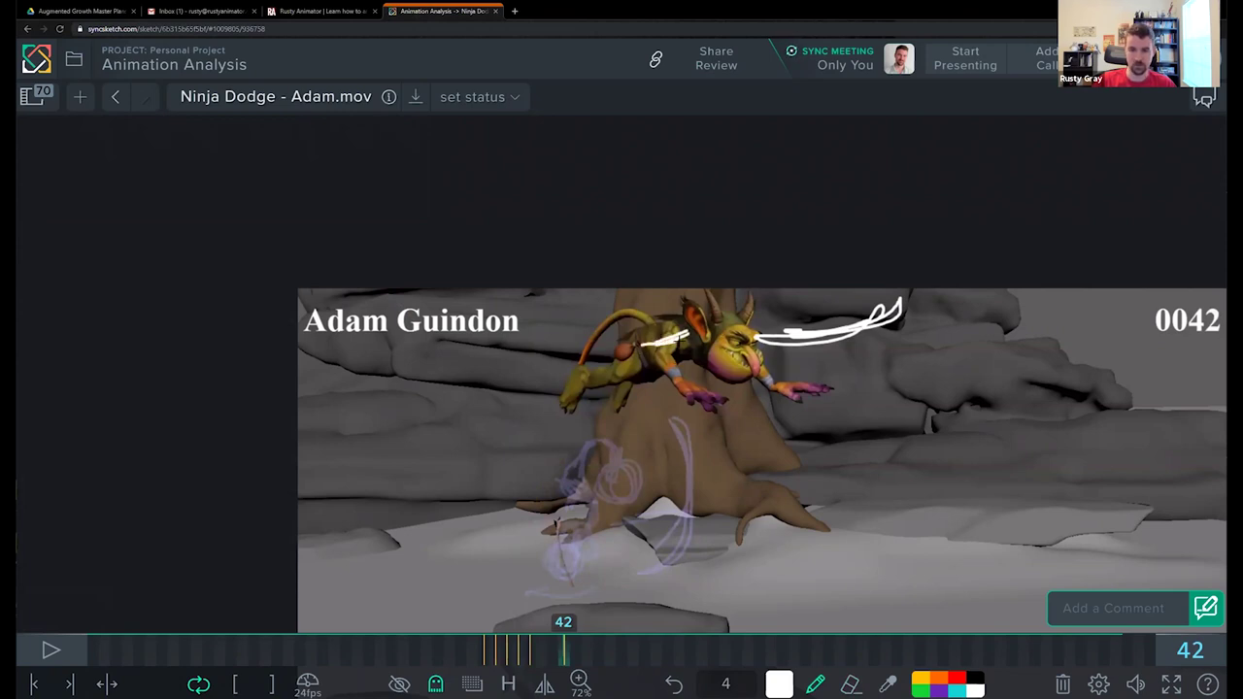
key(e)
drag(696, 335, 670, 342)
key(p)
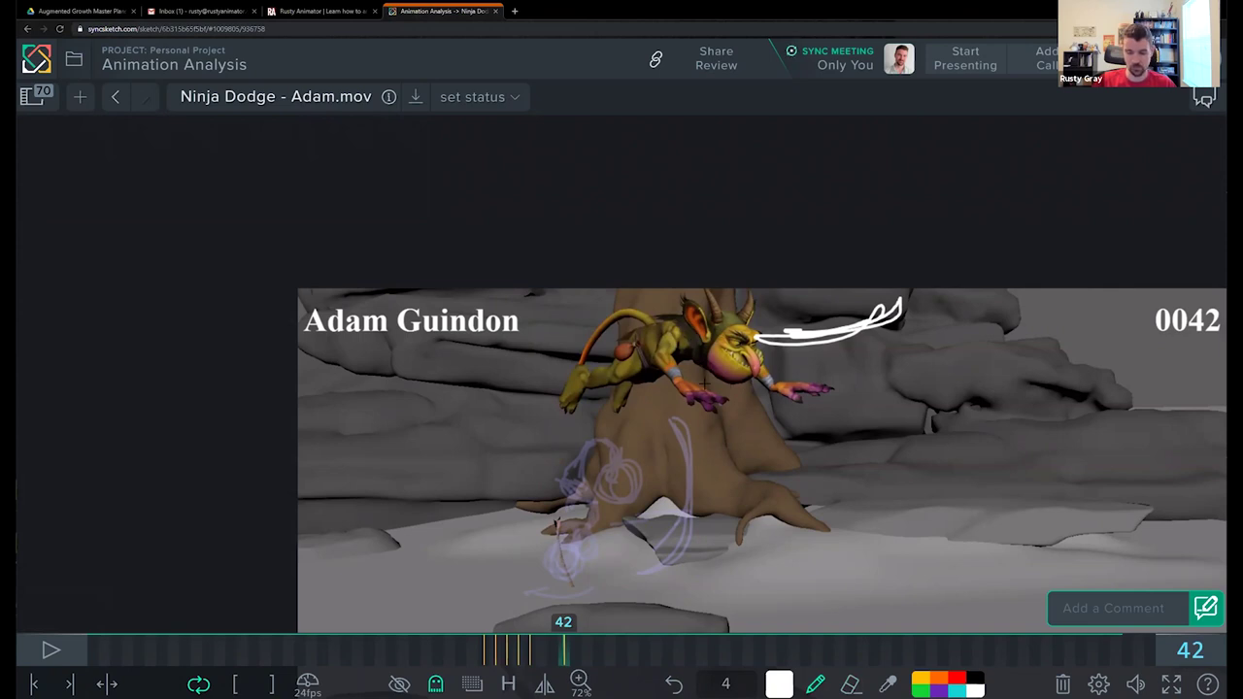
Step: Examine the airborne pose by stepping forward from frame 42 past frame 45 and back
key(Right)
key(Right)
key(Right)
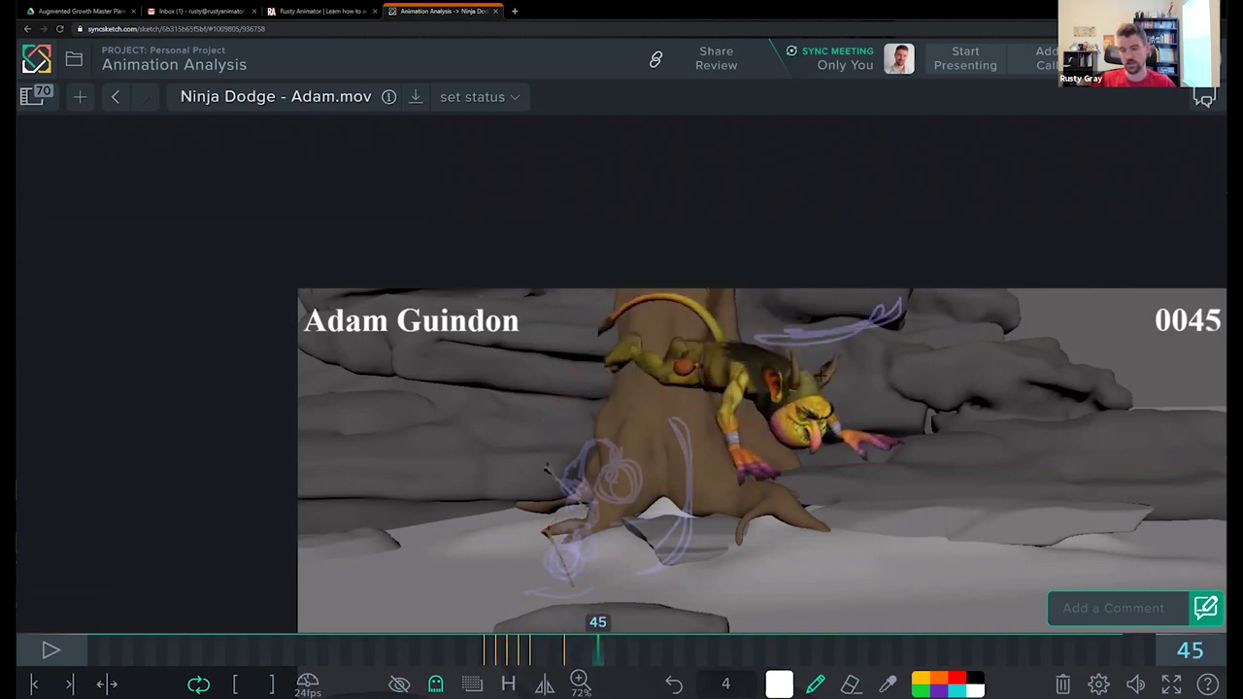
key(Right)
key(Right)
key(Left)
key(Left)
key(Left)
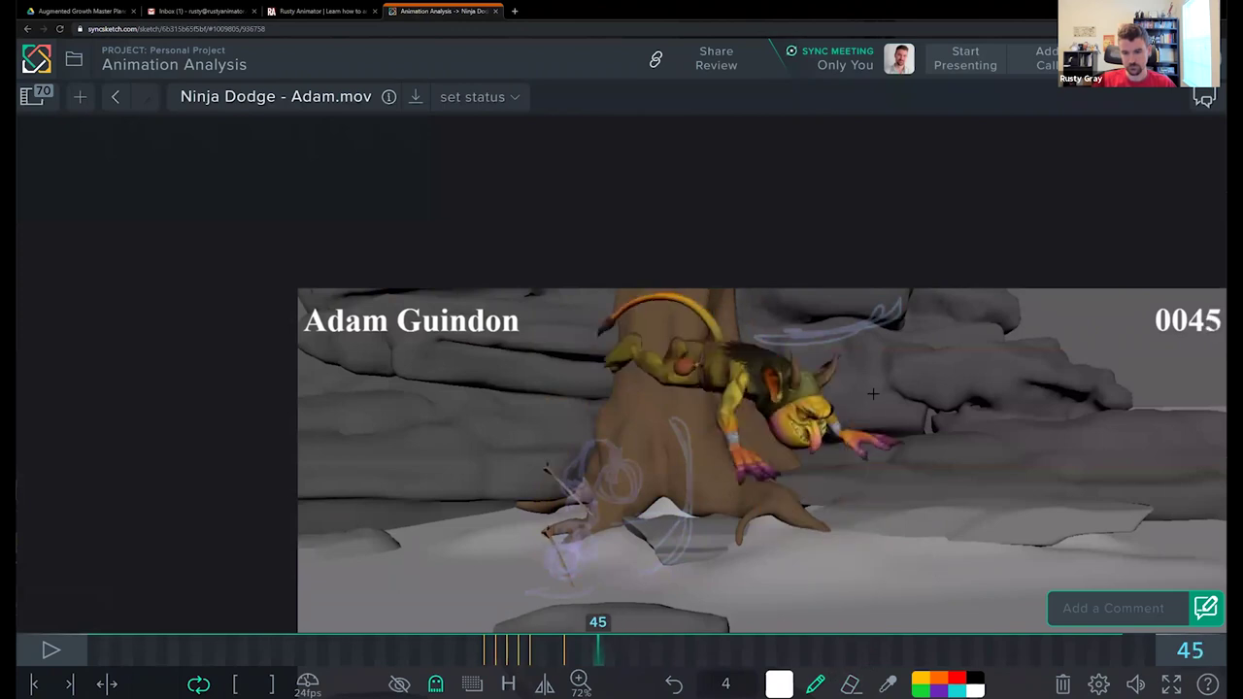
Step: Step back and forth through the takeoff to compare the body poses with the sketched arcs around frames 39 and 40
key(Left)
key(Left)
key(Left)
key(Left)
key(Left)
key(Left)
key(Left)
key(Right)
key(Right)
key(Right)
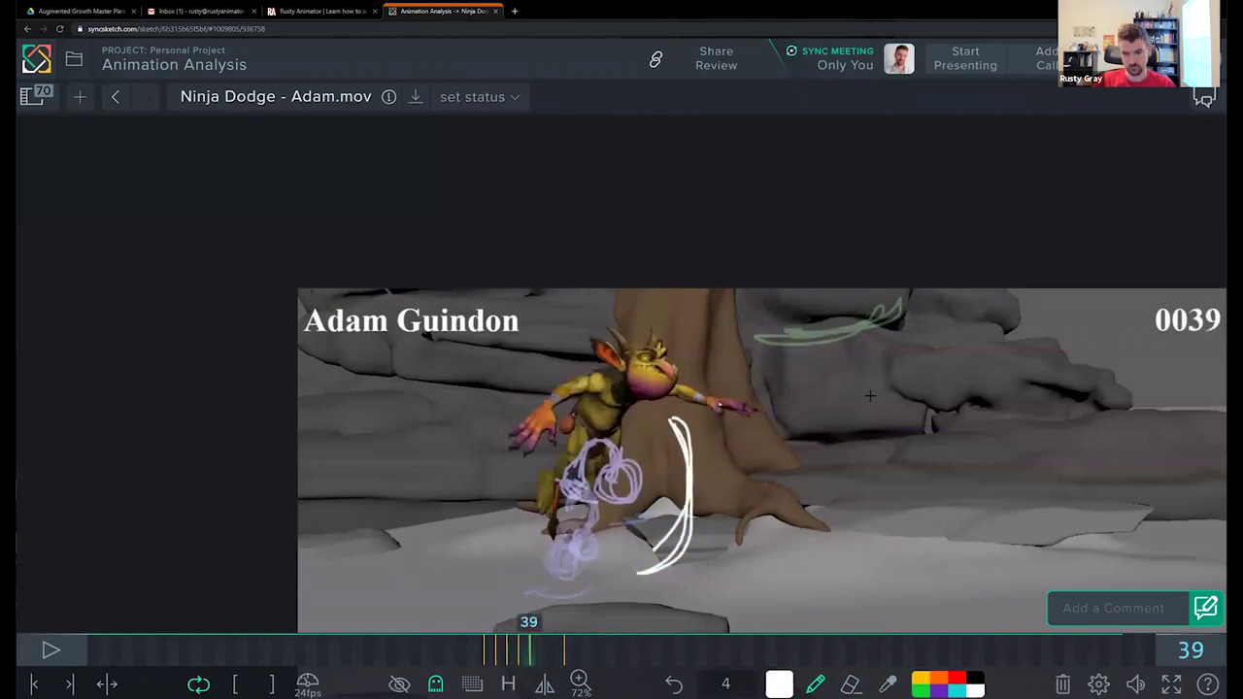
key(Right)
key(Right)
key(Left)
key(Left)
key(Left)
key(Left)
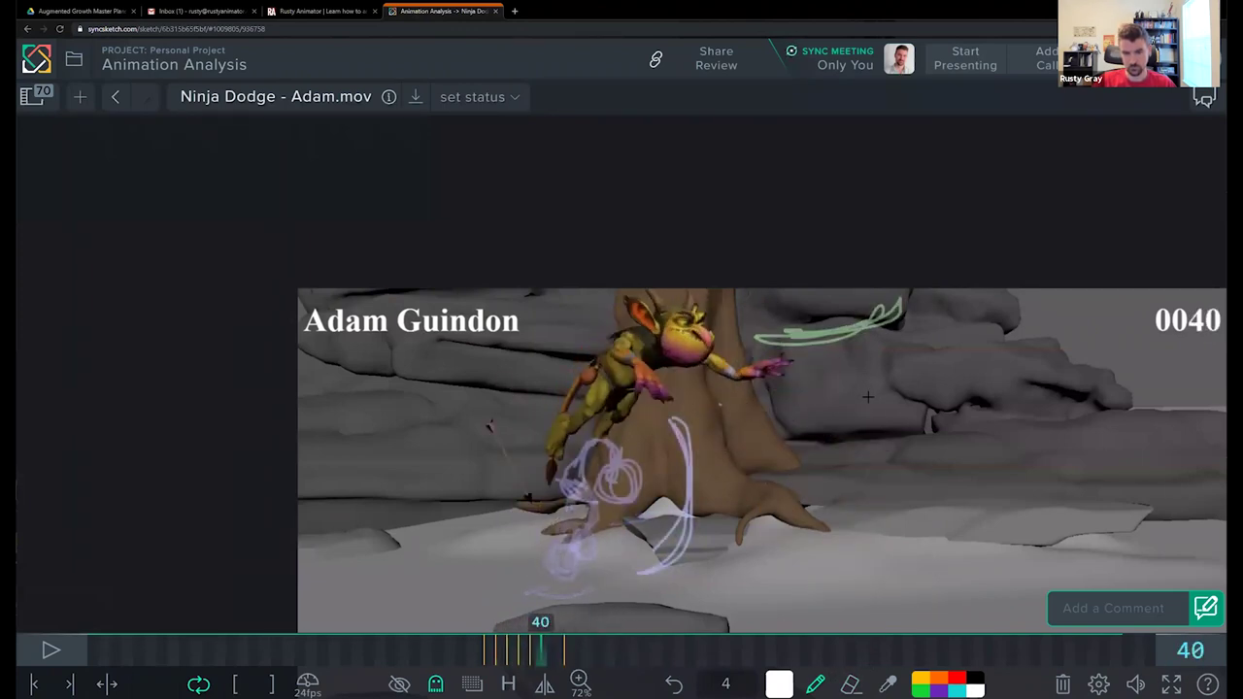
Step: Hide the ghosted sketches and step back and forth between frames 37 and 39 to examine the push-off, stopping on frame 38
key(Left)
key(Right)
key(Left)
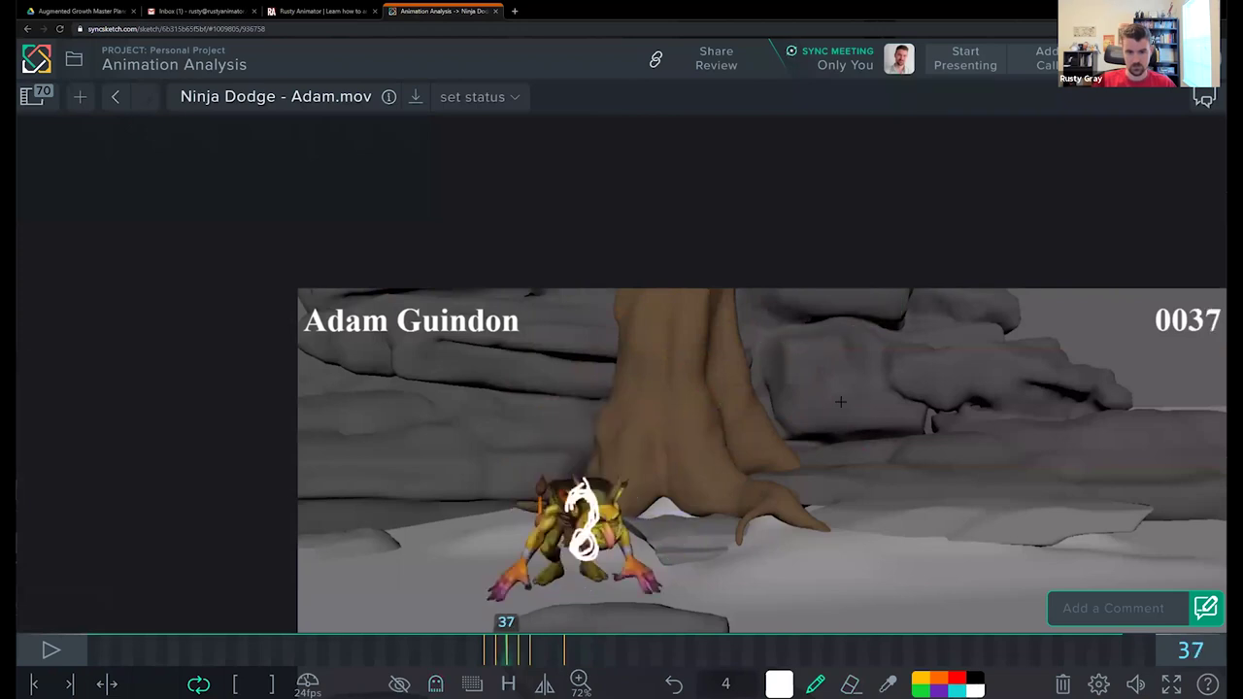
key(Right)
key(Right)
key(Left)
key(Left)
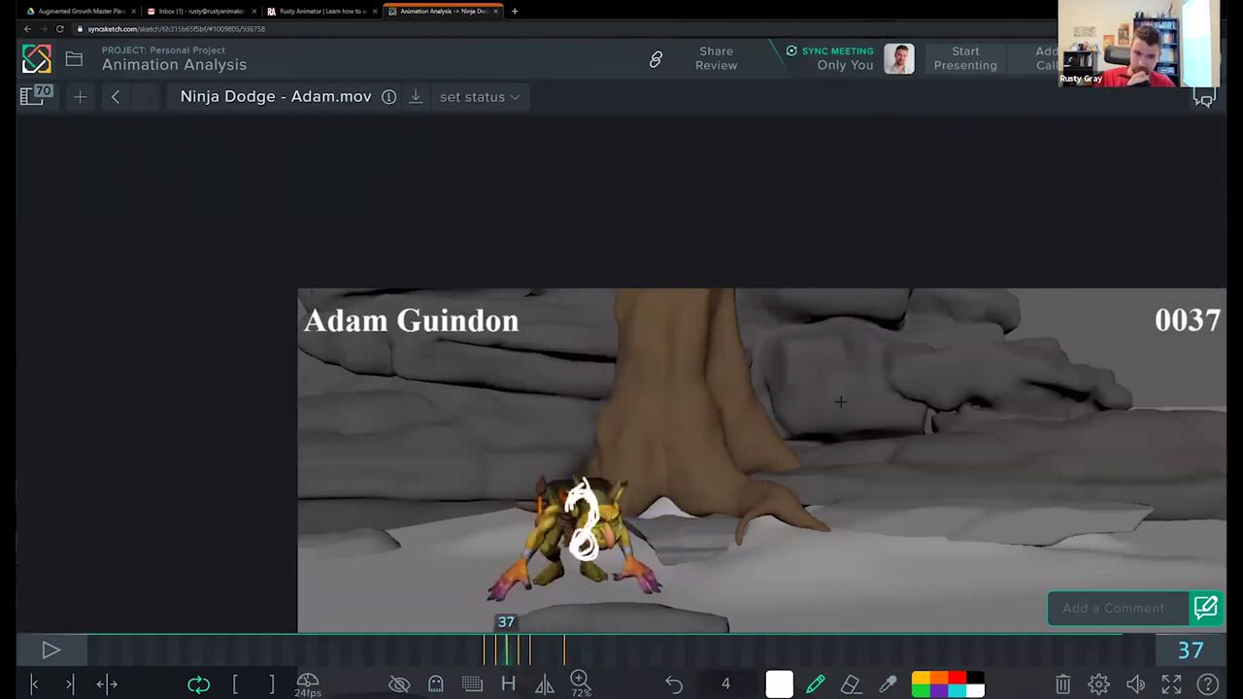
key(Right)
key(Right)
key(Left)
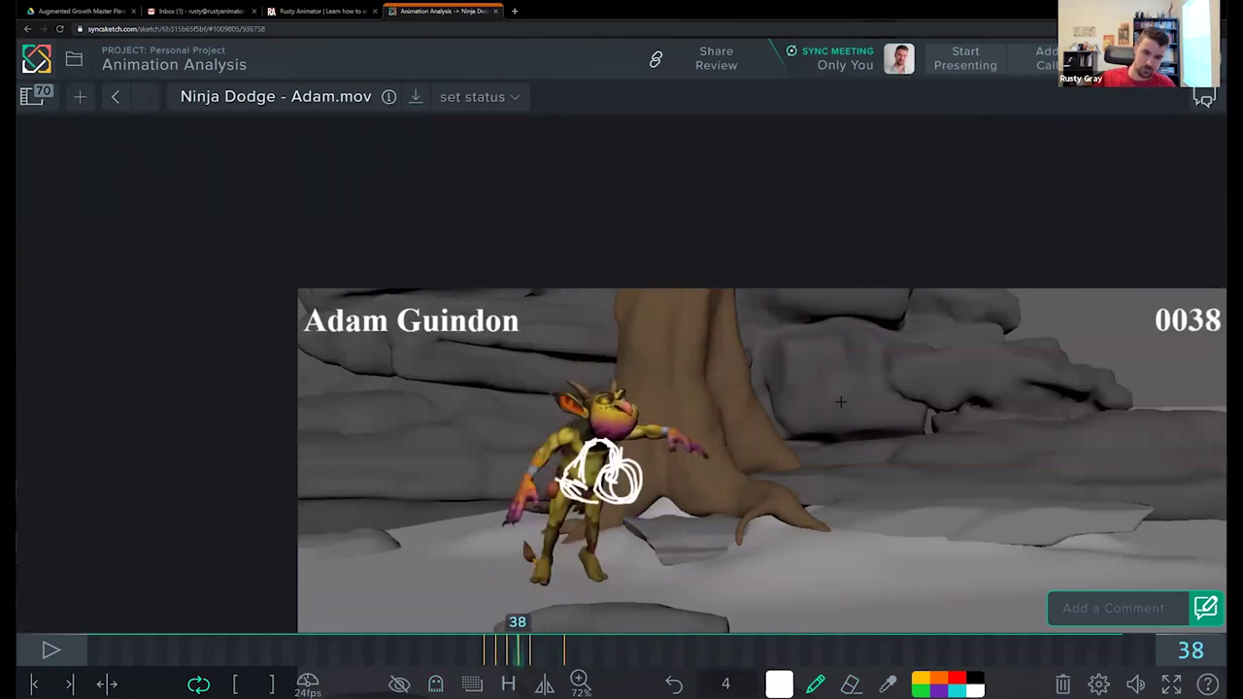
Step: Step back and forth between frames 36 and 39 to examine the creature's legs and feet leaving the ground, ending on frame 38
scroll(561, 497, up, 5)
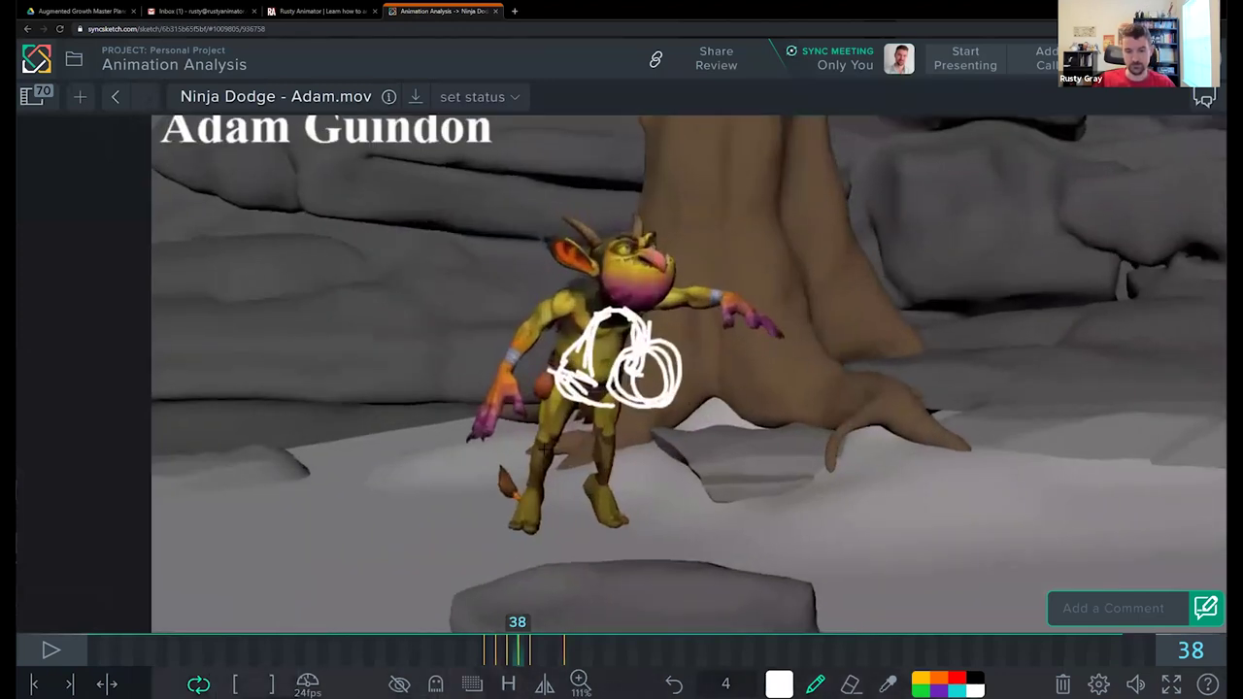
key(Left)
key(Left)
key(Right)
key(Right)
key(Right)
key(Left)
key(Left)
key(Right)
key(Right)
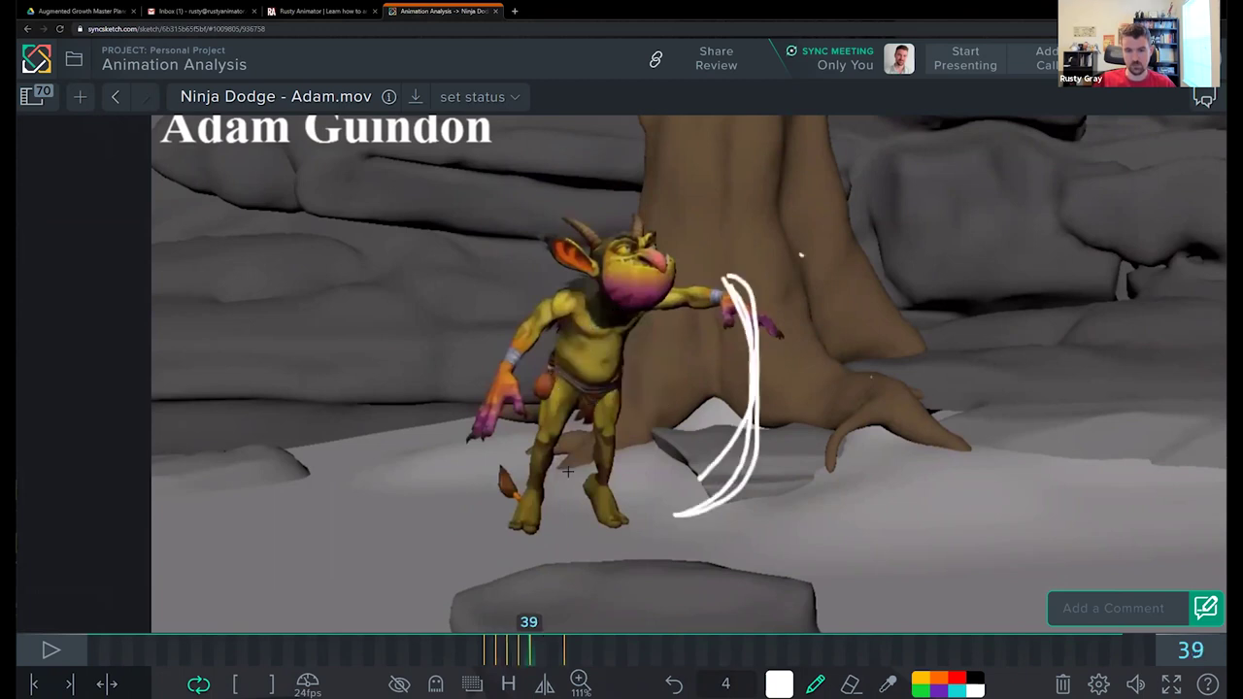
key(Left)
key(Right)
key(Left)
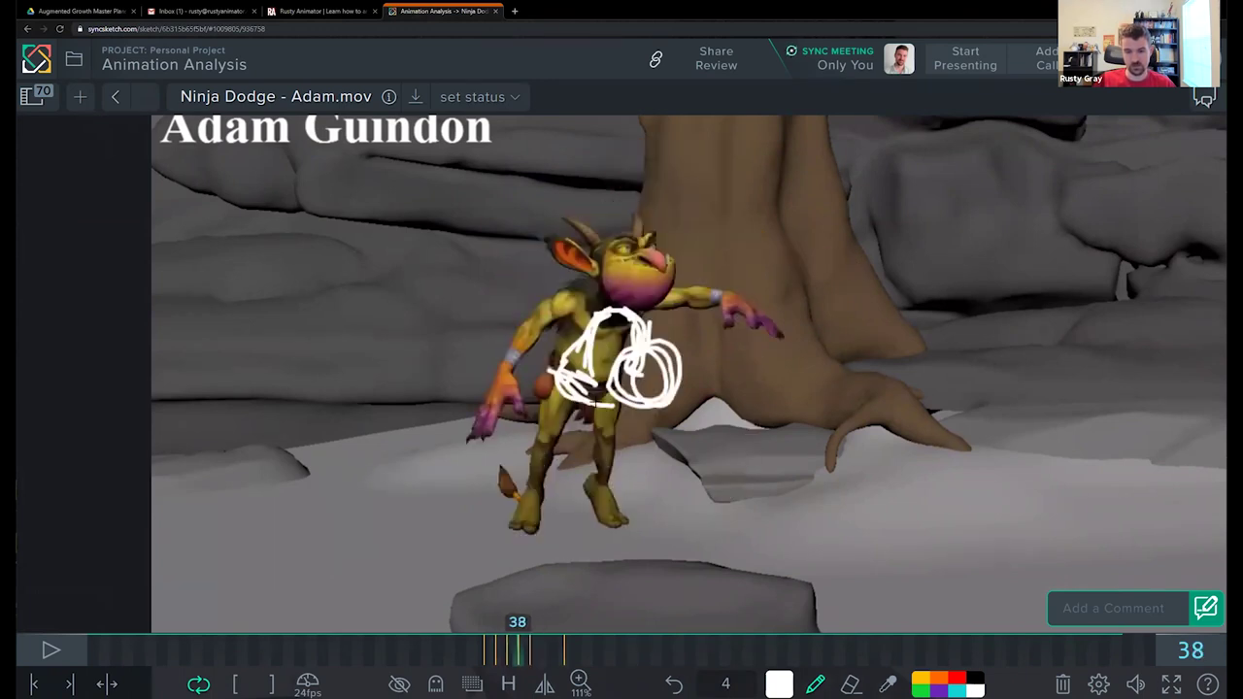
key(Left)
key(Right)
Step: On frame 39, sketch white strokes from the creature's upper leg down to the ground to show an extended push-off leg, and switch to the eraser
drag(588, 423, 590, 537)
key(Right)
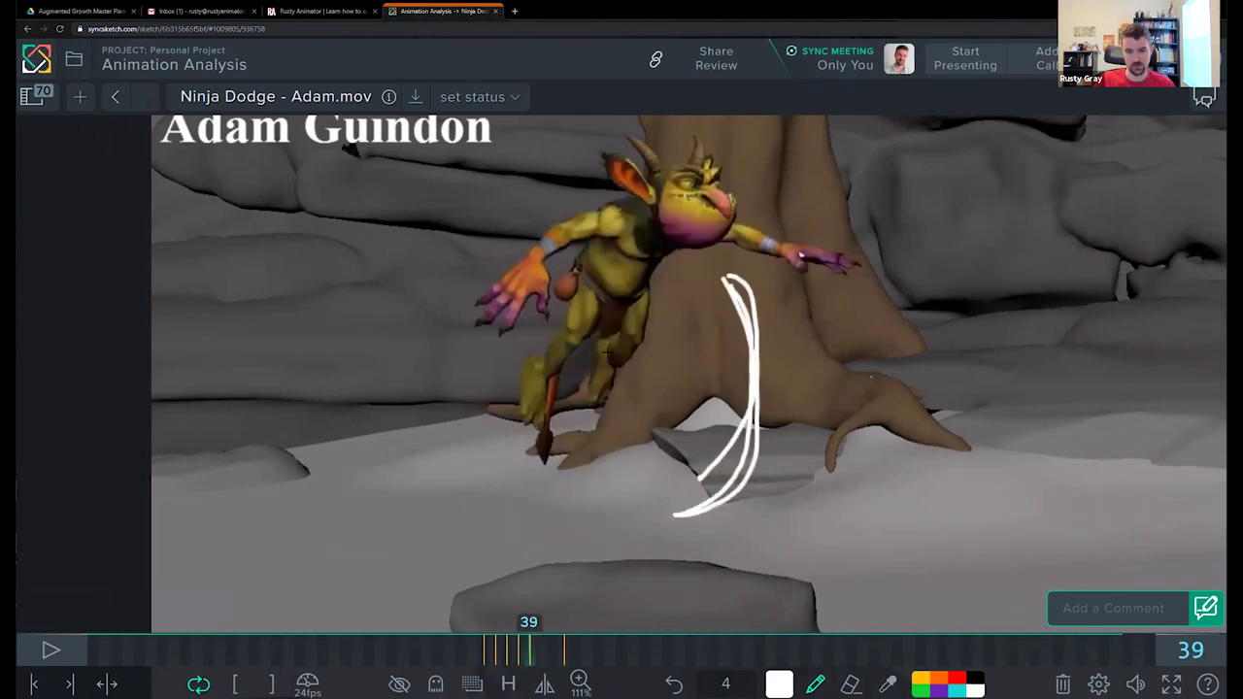
drag(609, 346, 575, 477)
drag(608, 369, 577, 521)
drag(587, 432, 578, 483)
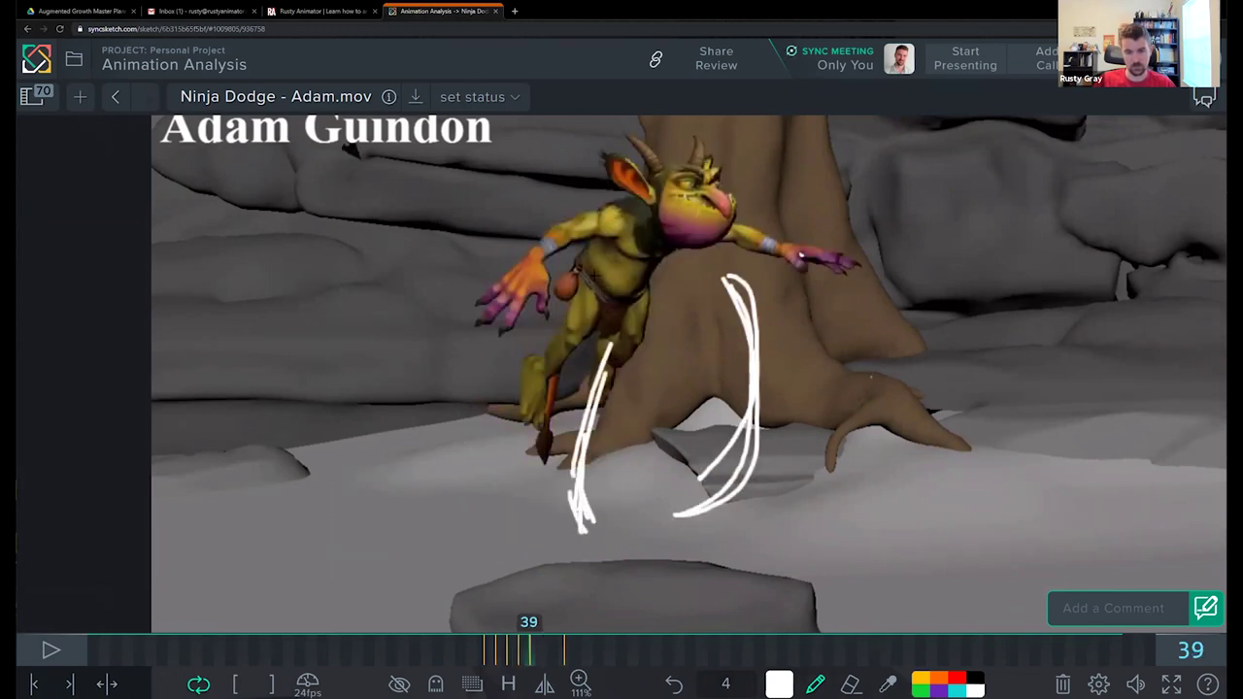
mouse_move(591, 274)
mouse_down()
mouse_move(622, 305)
mouse_move(602, 282)
mouse_move(624, 288)
mouse_up()
key(e)
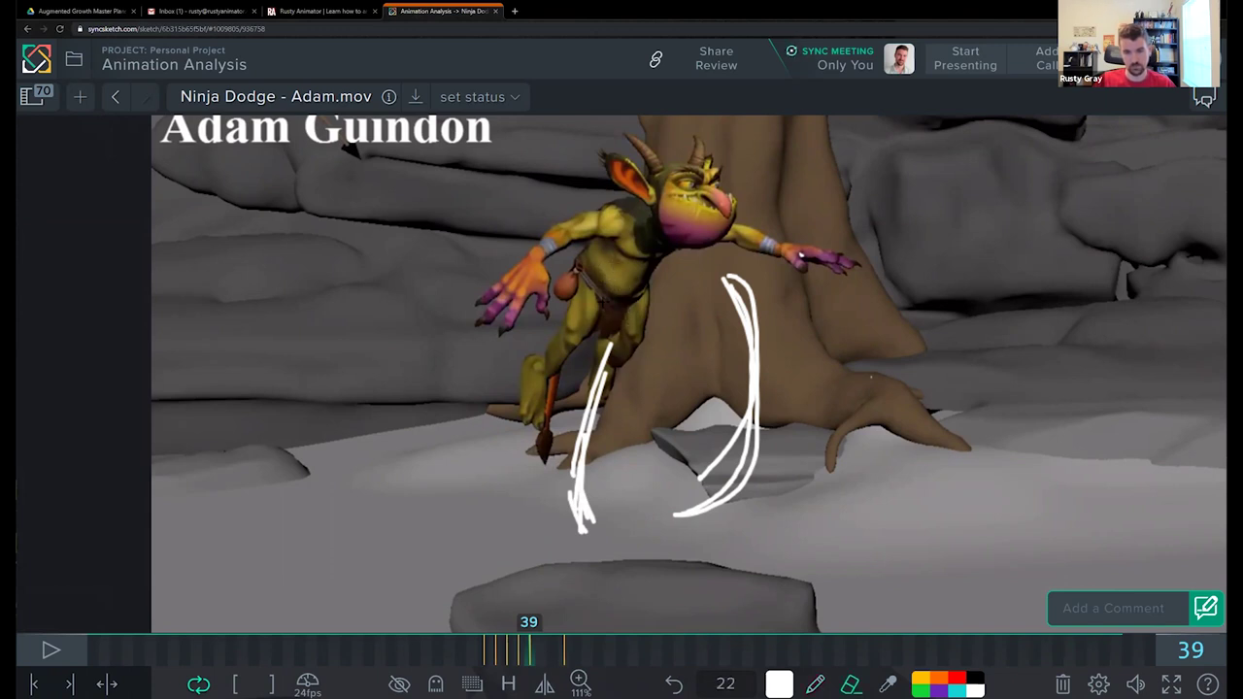
Step: On frame 39, erase the line below the creature's legs and sketch white direction strokes over both legs, extending down to the ground
drag(602, 340, 600, 411)
key(p)
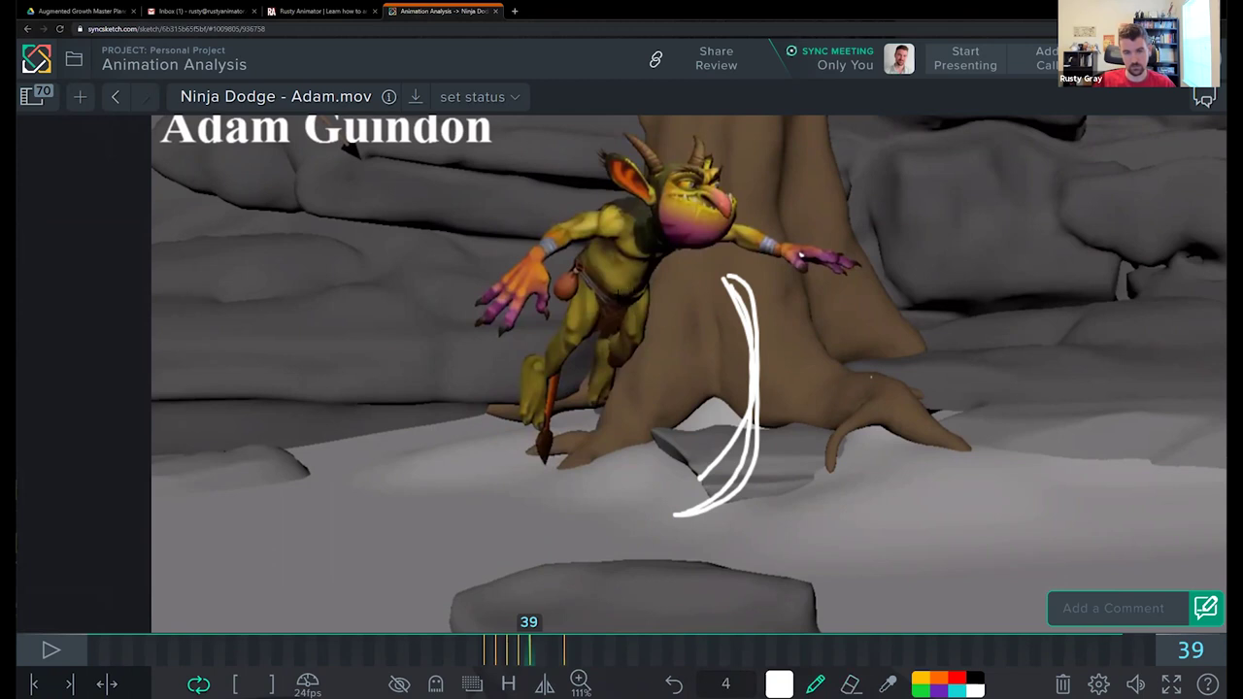
mouse_move(589, 313)
mouse_down()
mouse_move(637, 287)
mouse_move(593, 374)
mouse_up()
mouse_move(636, 291)
mouse_down()
mouse_move(614, 351)
mouse_move(630, 304)
mouse_up()
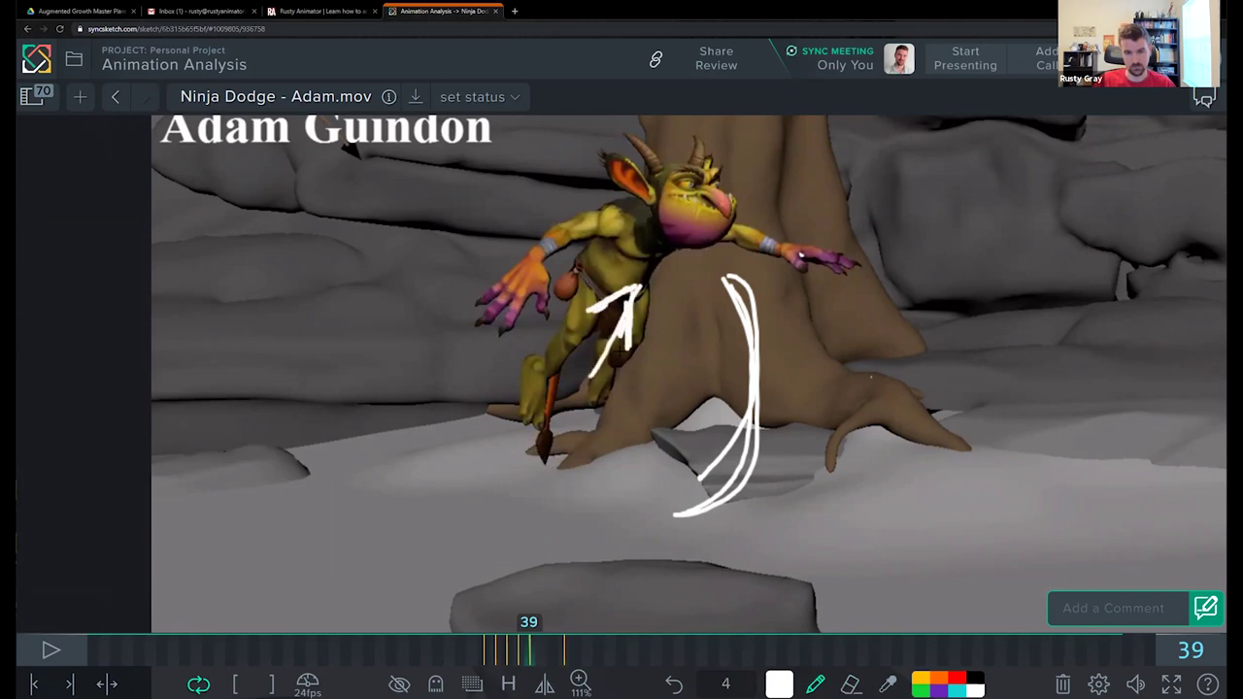
drag(620, 351, 599, 391)
drag(527, 476, 588, 311)
drag(587, 311, 525, 497)
drag(550, 406, 521, 499)
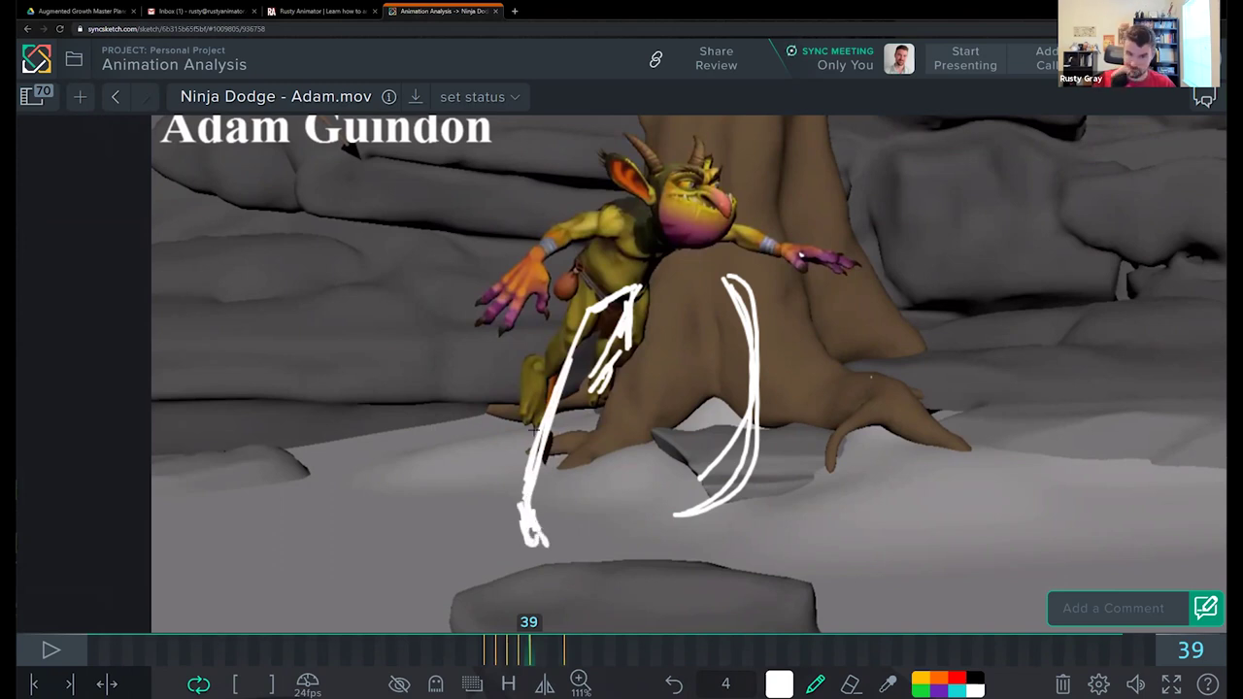
Step: Erase the leg strokes on frame 39 and the leg line on frame 38, keeping the other sketches
key(e)
drag(632, 293, 588, 392)
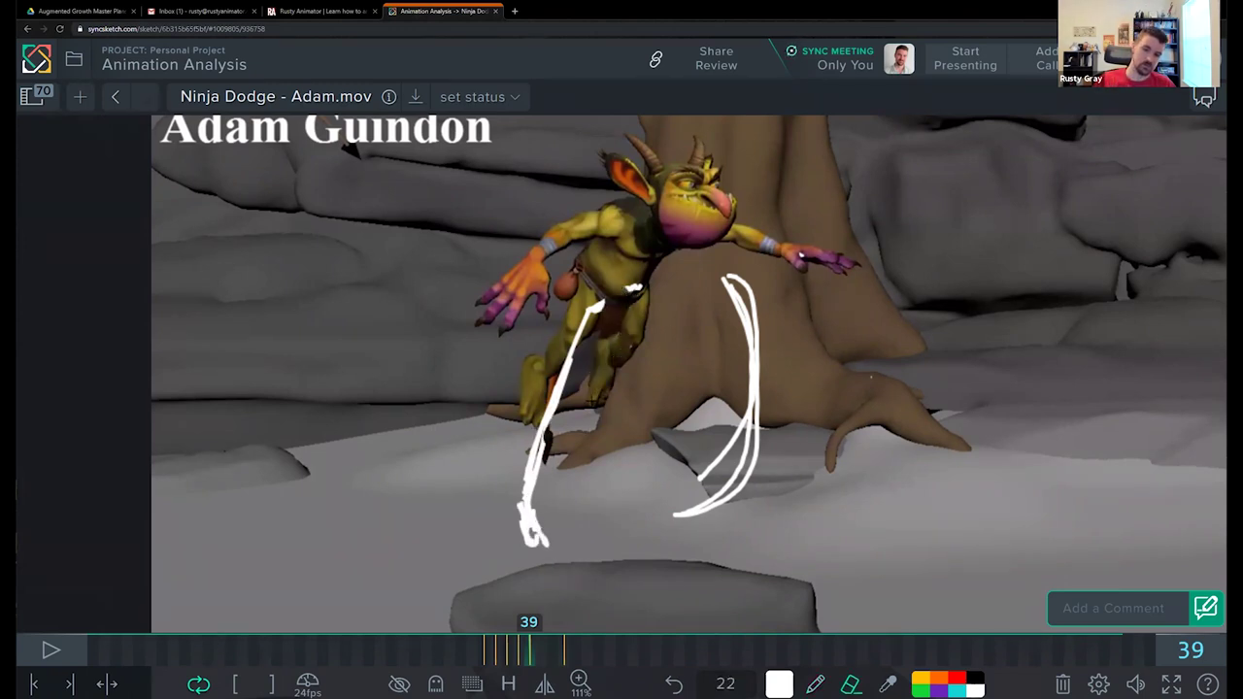
mouse_move(601, 303)
mouse_down()
mouse_move(546, 393)
mouse_move(530, 525)
mouse_move(556, 509)
mouse_up()
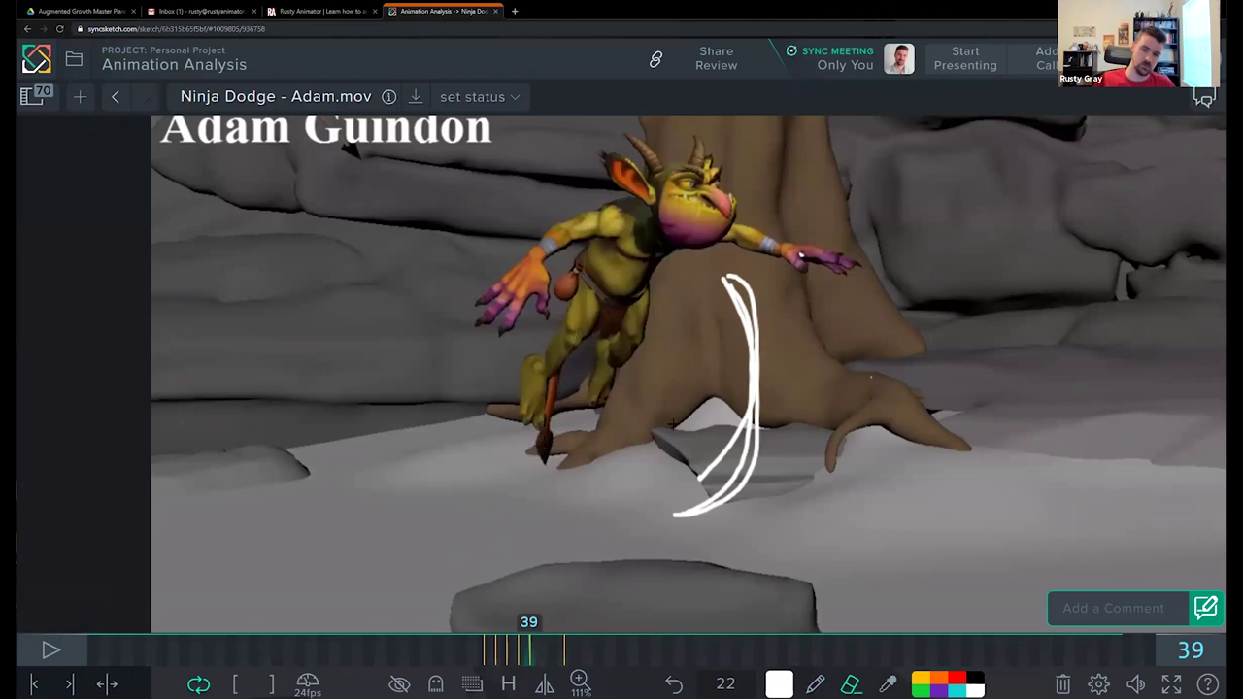
key(g)
key(o)
key(o)
key(o)
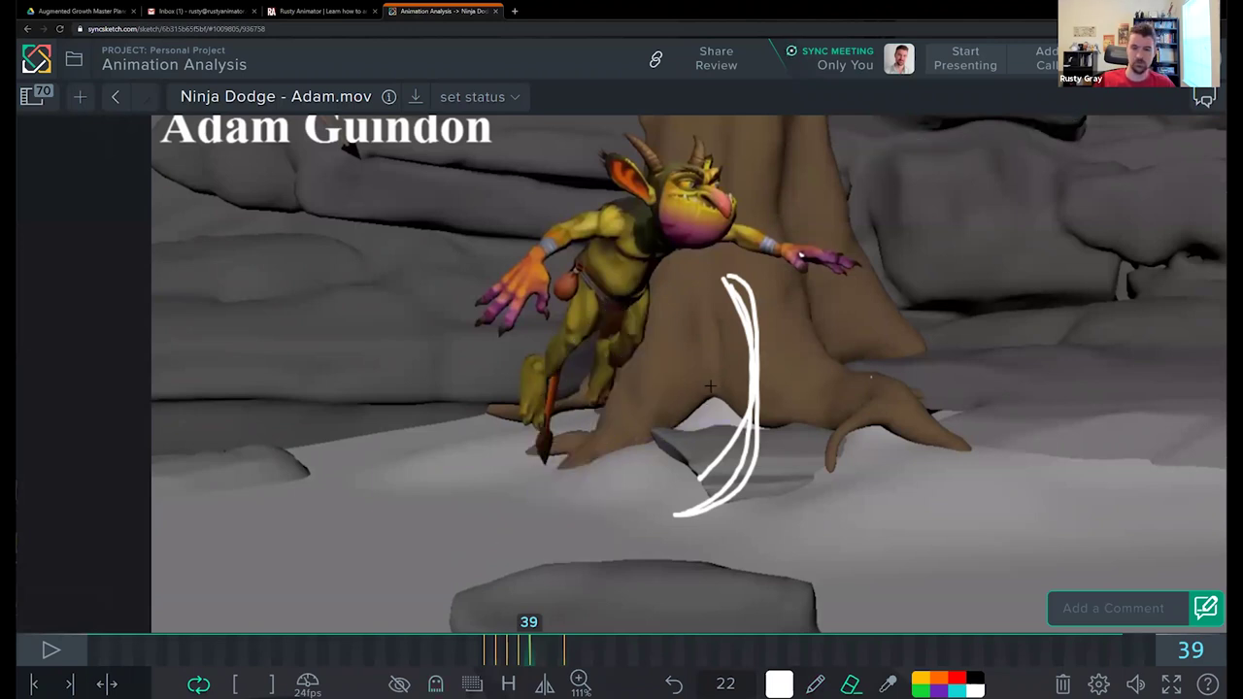
key(Left)
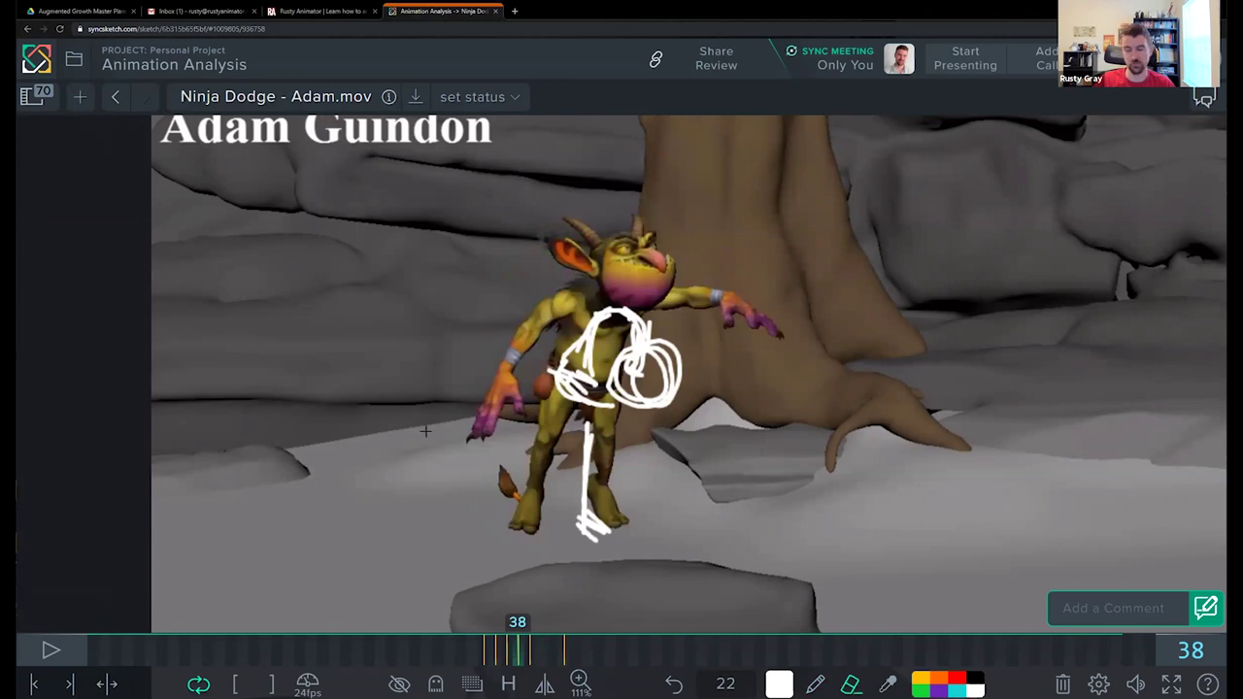
drag(569, 444, 593, 524)
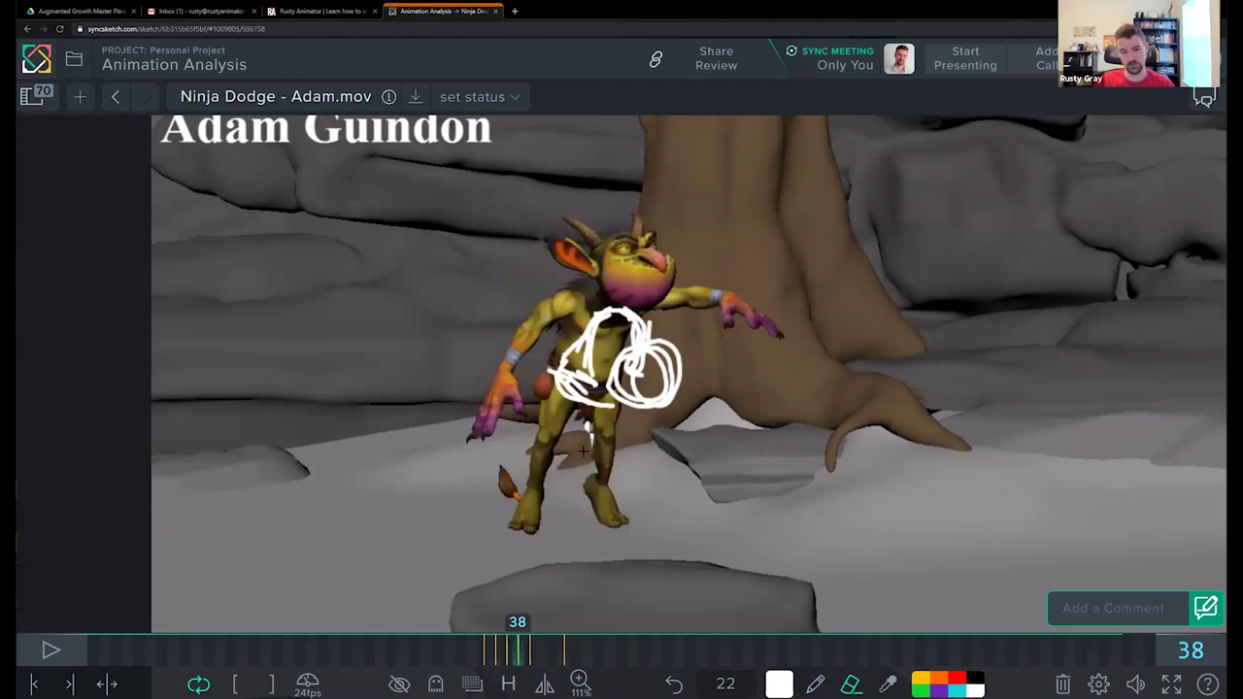
Step: Draw a short white line beneath the creature's leading hand on frame 36
key(b)
key(Left)
key(Left)
key(Left)
key(Right)
key(Right)
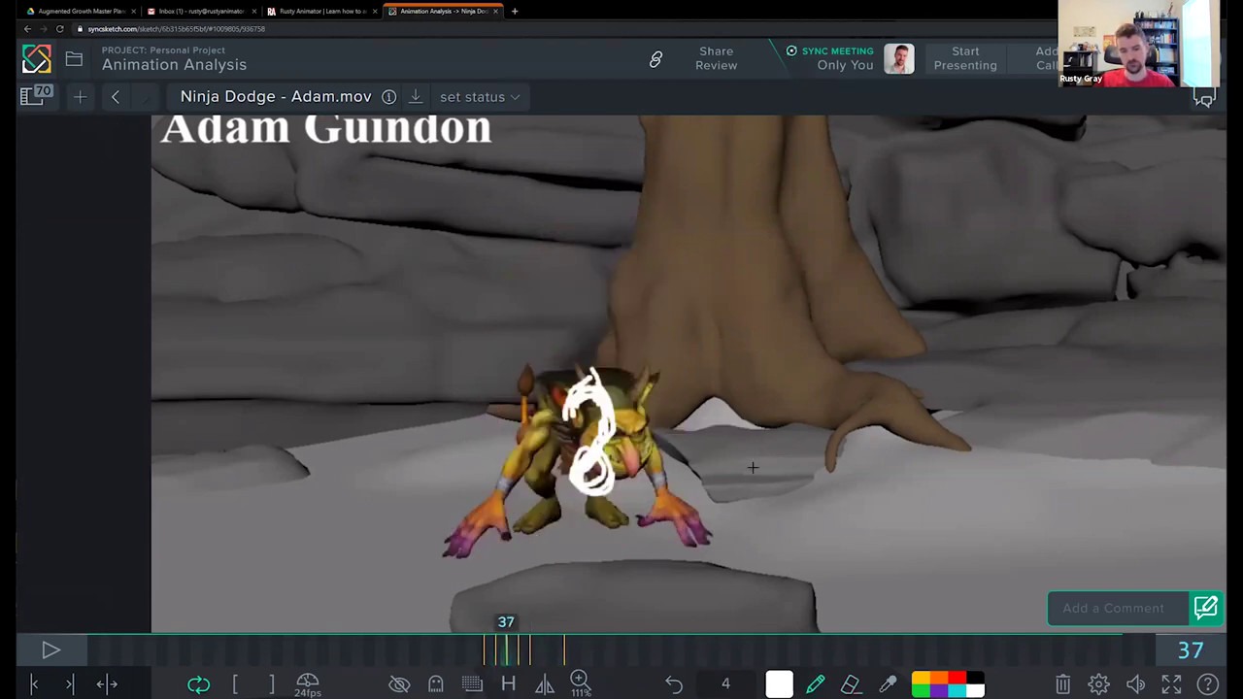
key(Left)
drag(671, 566, 732, 554)
Step: Step back and forth through frames 35 to 38 to compare how the creature's hands and body move
key(Right)
key(Left)
key(Right)
key(Right)
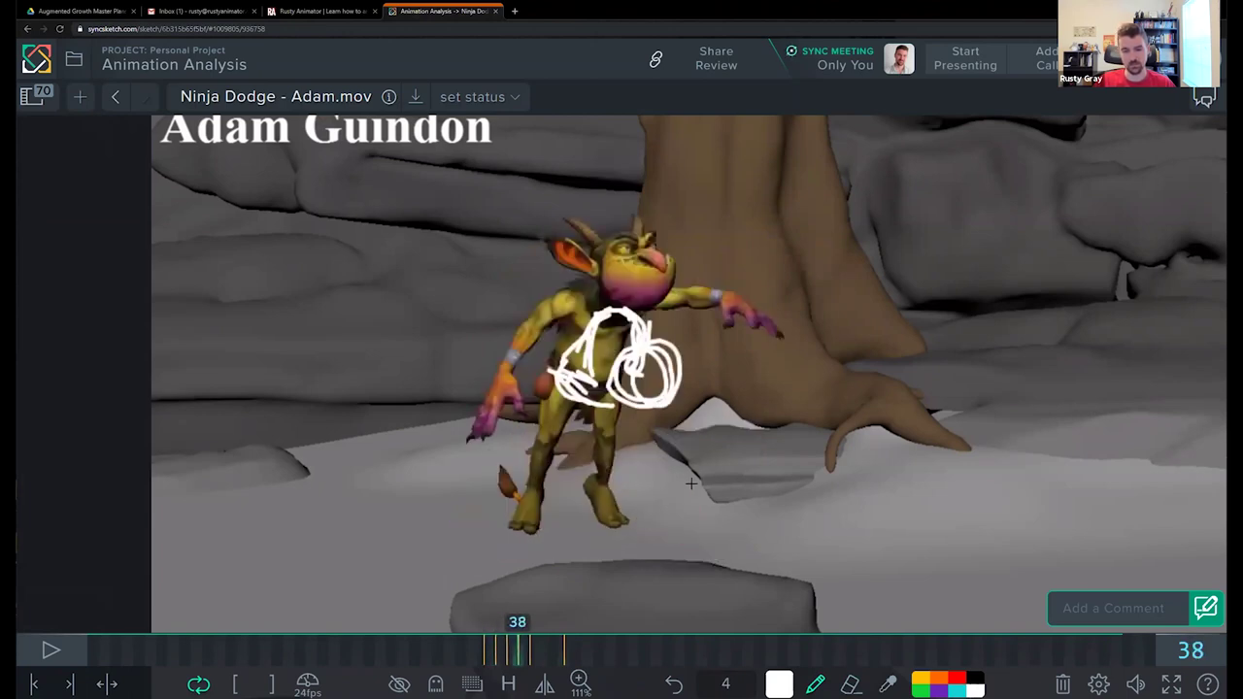
key(Left)
key(Right)
key(Left)
key(Left)
key(Right)
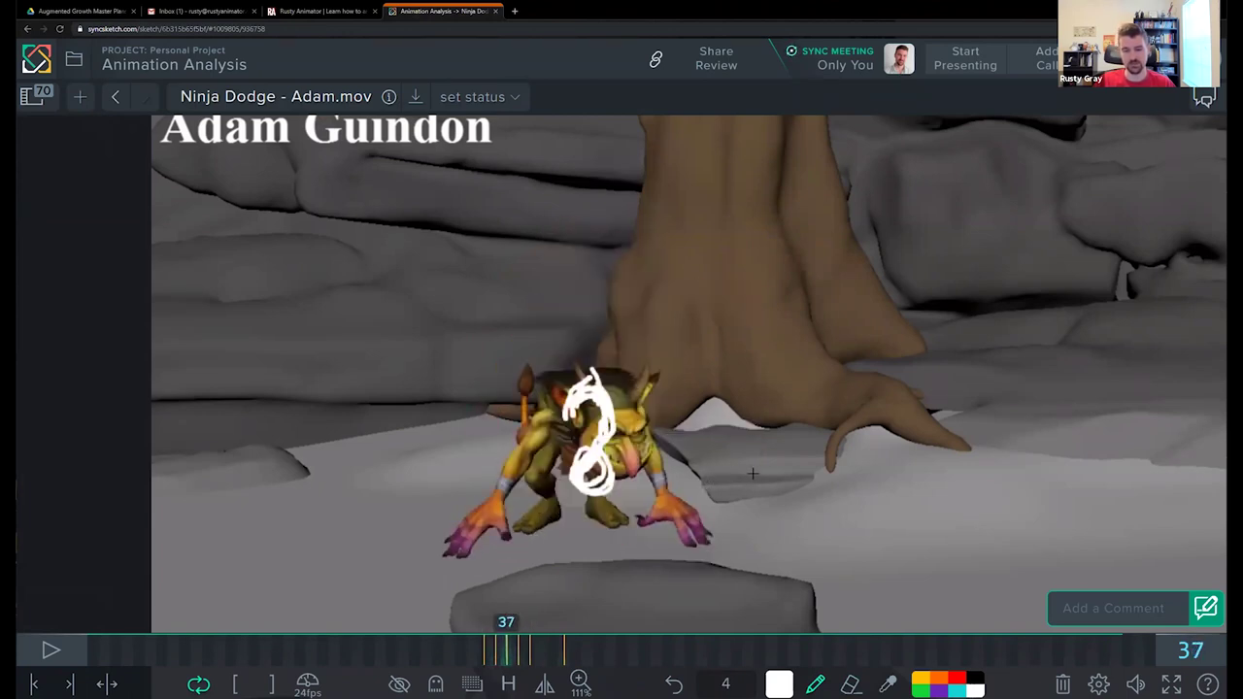
key(Left)
key(Right)
key(Right)
key(Left)
key(Left)
key(Right)
key(Left)
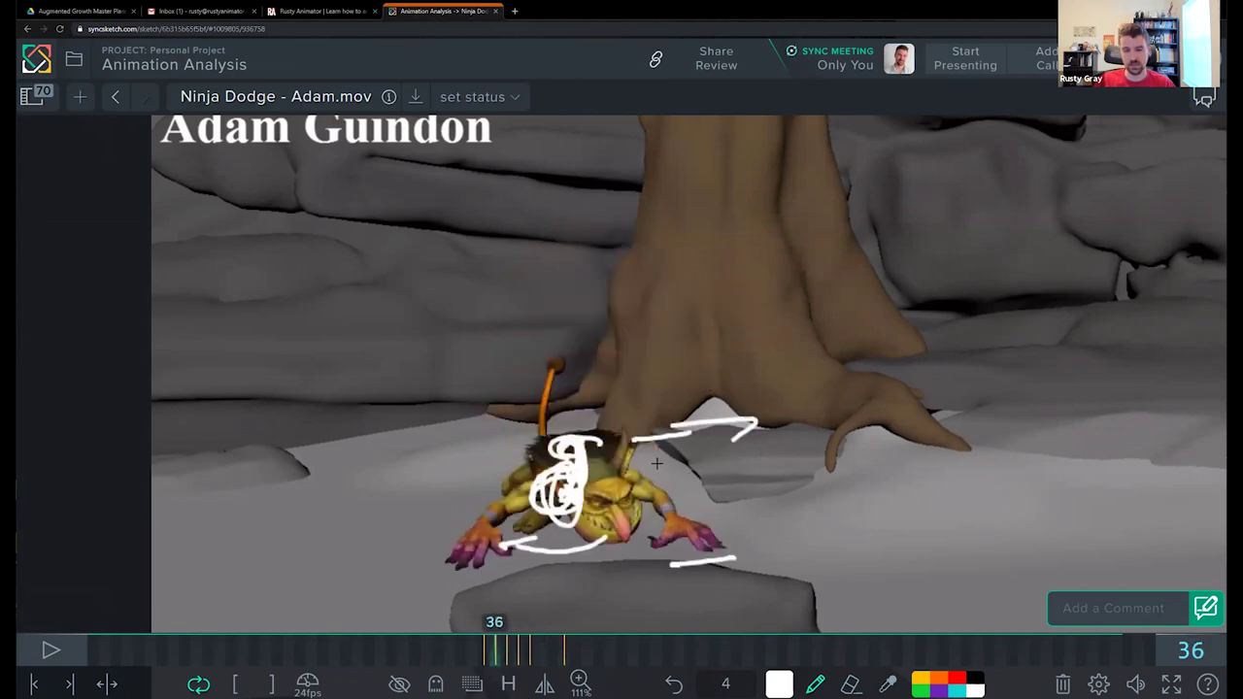
key(Left)
Step: Sketch the creature's leading arm and hand in white on frame 37
key(Right)
key(Right)
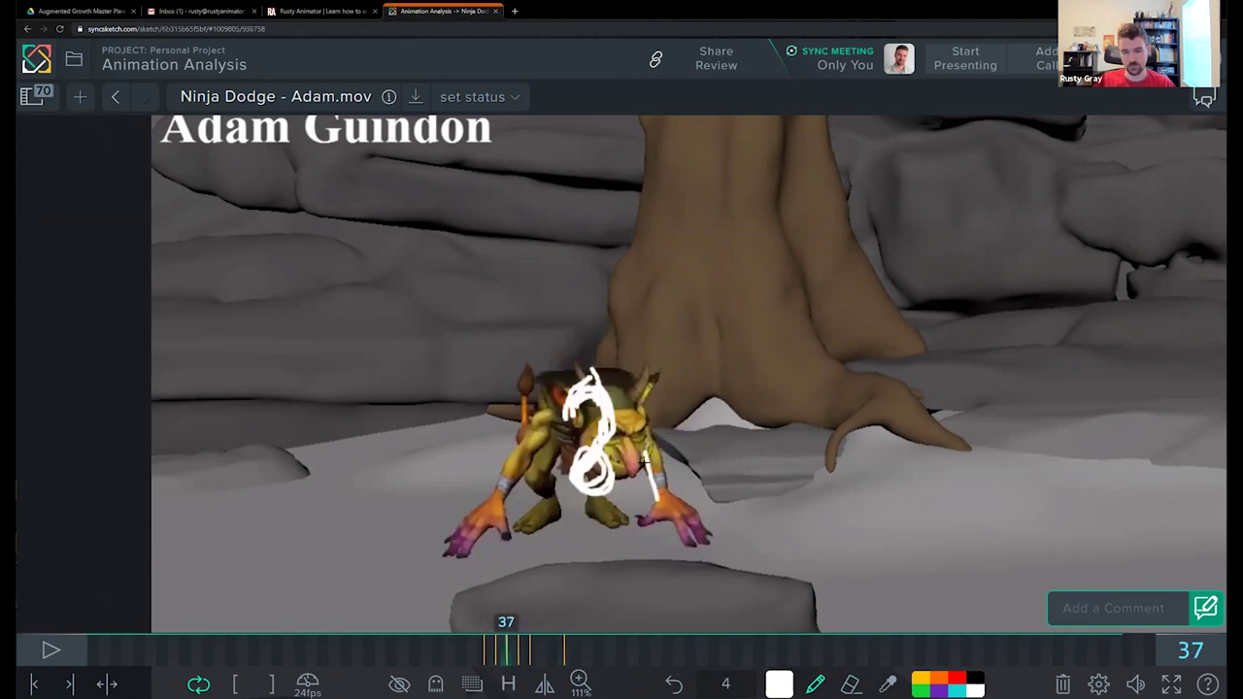
key(e)
mouse_move(629, 437)
mouse_down()
mouse_move(686, 554)
mouse_move(677, 546)
mouse_move(701, 541)
mouse_up()
key(ctrl+z)
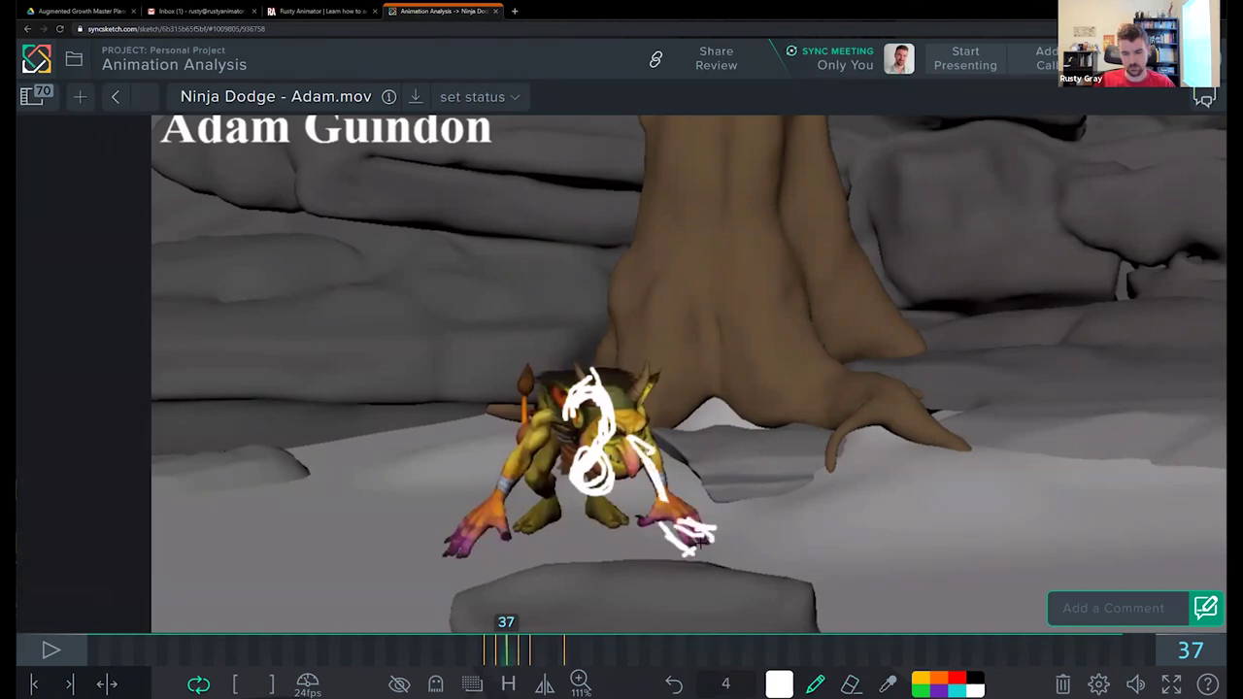
Step: Sketch the leading arm reaching down from the circled shape on frame 38, checking it against frame 37
key(Right)
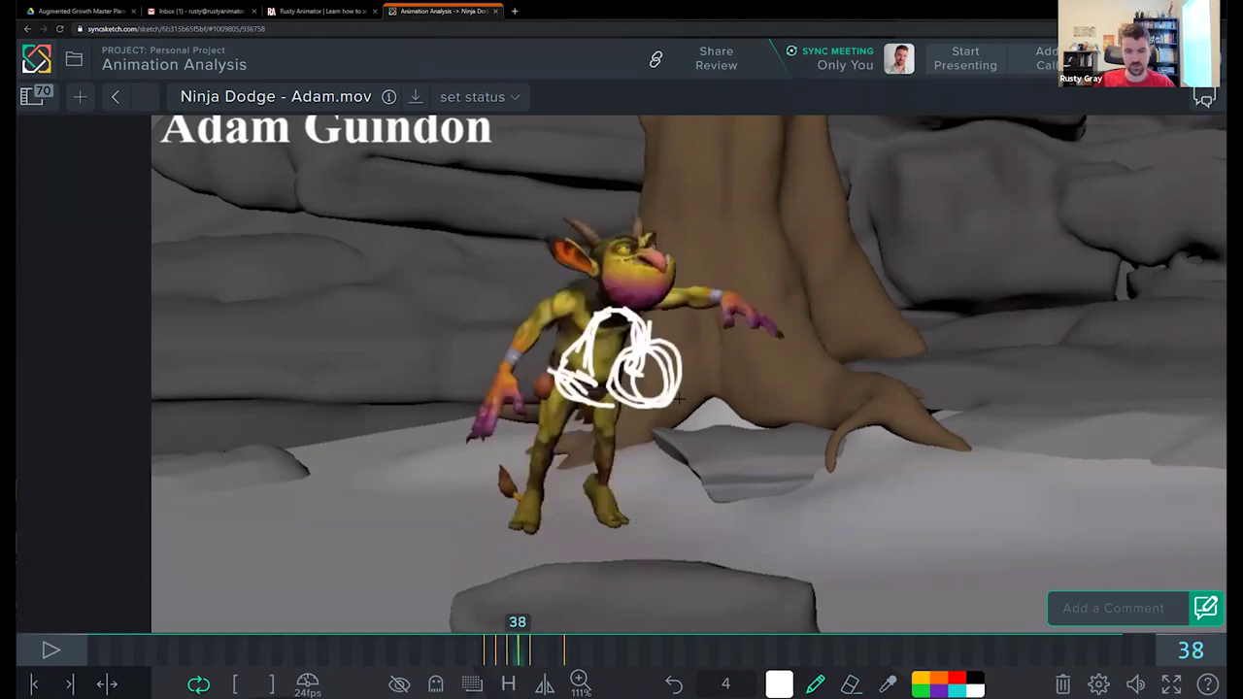
key(e)
key(b)
mouse_move(680, 358)
mouse_down()
mouse_move(678, 431)
mouse_move(658, 440)
mouse_move(656, 464)
mouse_up()
drag(656, 413, 656, 499)
key(Left)
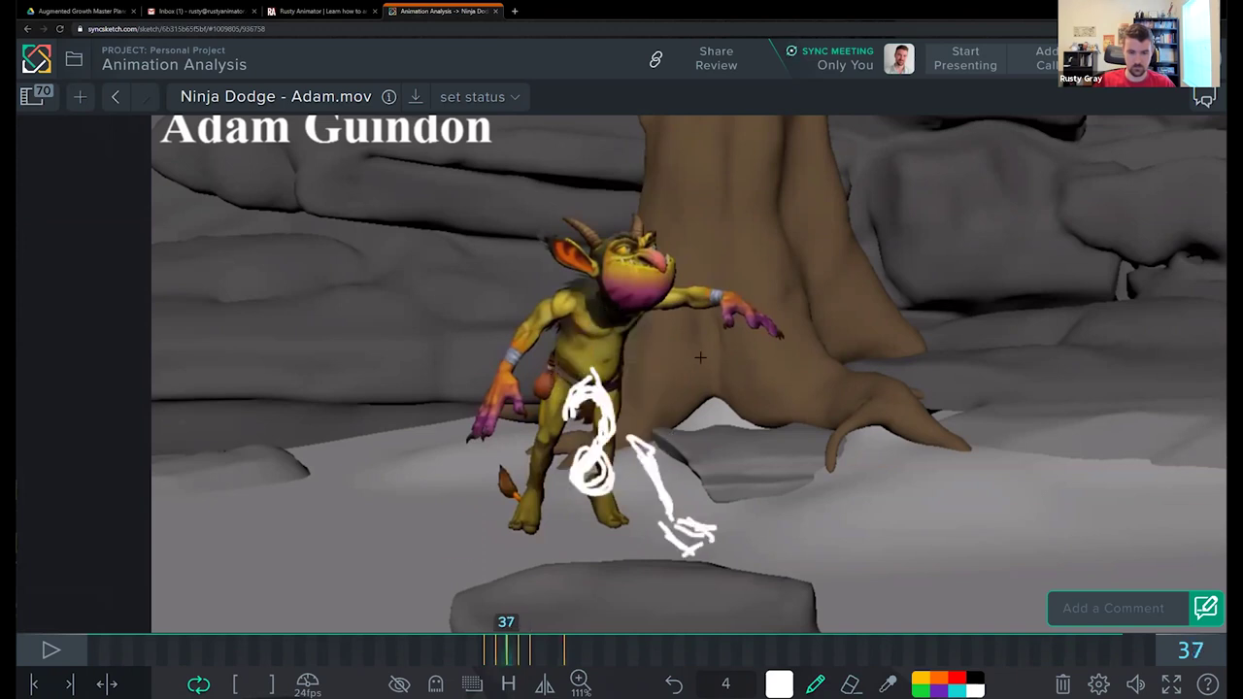
key(Right)
key(Left)
key(Right)
Step: Refine the leading hand near the ground on frame 38 and sketch the trailing arm from the shoulder down to the hand
key(e)
mouse_move(659, 490)
mouse_down()
mouse_move(680, 532)
mouse_move(665, 478)
mouse_move(697, 528)
mouse_up()
key(b)
key(Left)
key(Right)
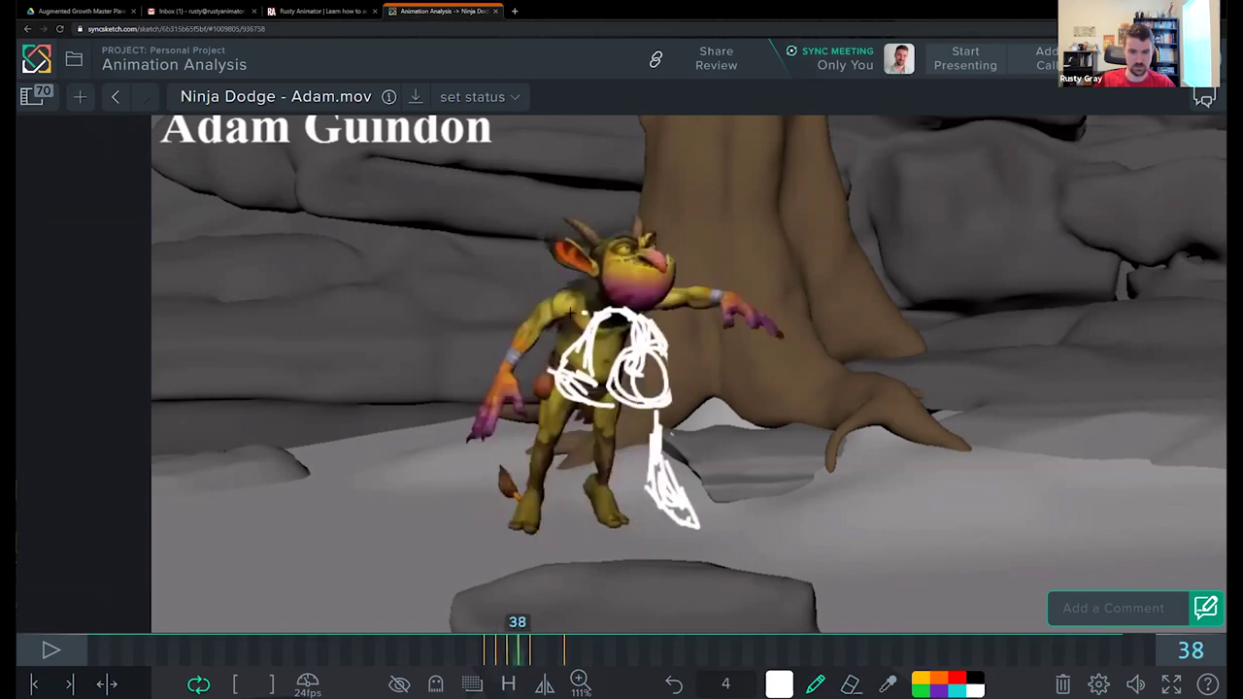
mouse_move(570, 312)
mouse_down()
mouse_move(550, 307)
mouse_move(507, 379)
mouse_move(507, 448)
mouse_move(513, 406)
mouse_up()
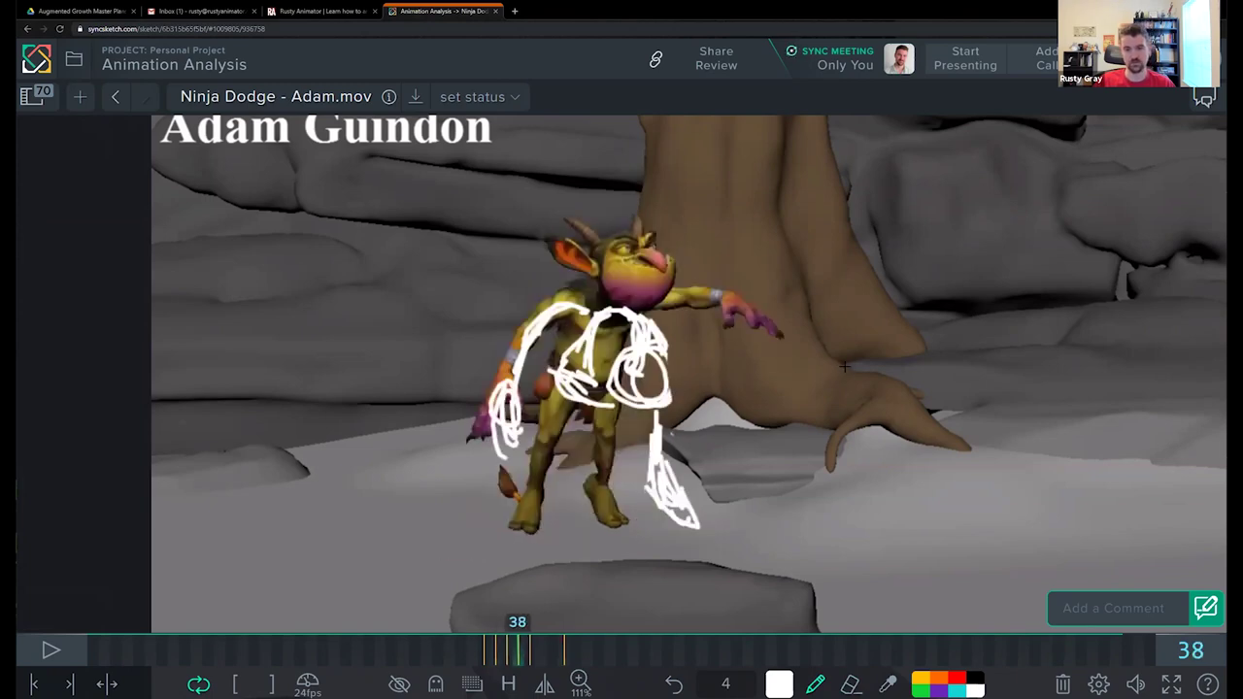
Step: Step through frames 35 to 39 to examine how the sketched arm poses flow into the leap
key(Left)
key(Left)
key(Right)
key(Right)
key(Left)
key(Right)
key(Right)
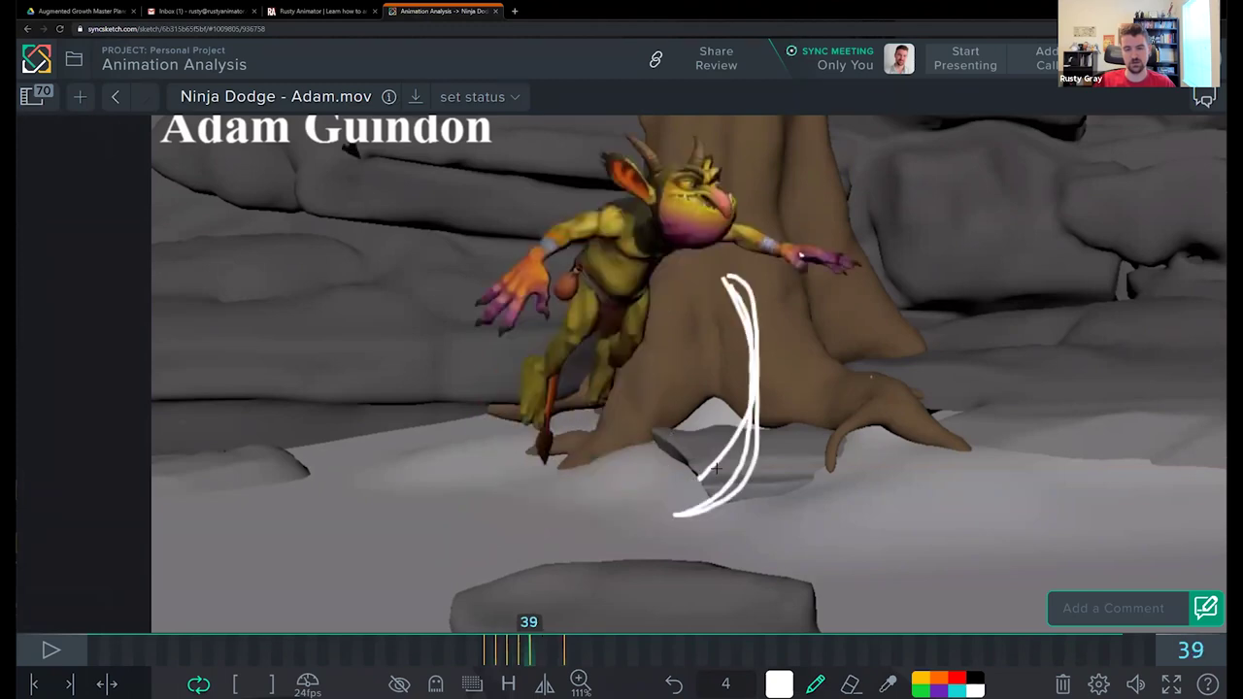
drag(723, 483, 699, 512)
key(Left)
key(Left)
key(Left)
key(Left)
key(Right)
key(Right)
key(Right)
key(Right)
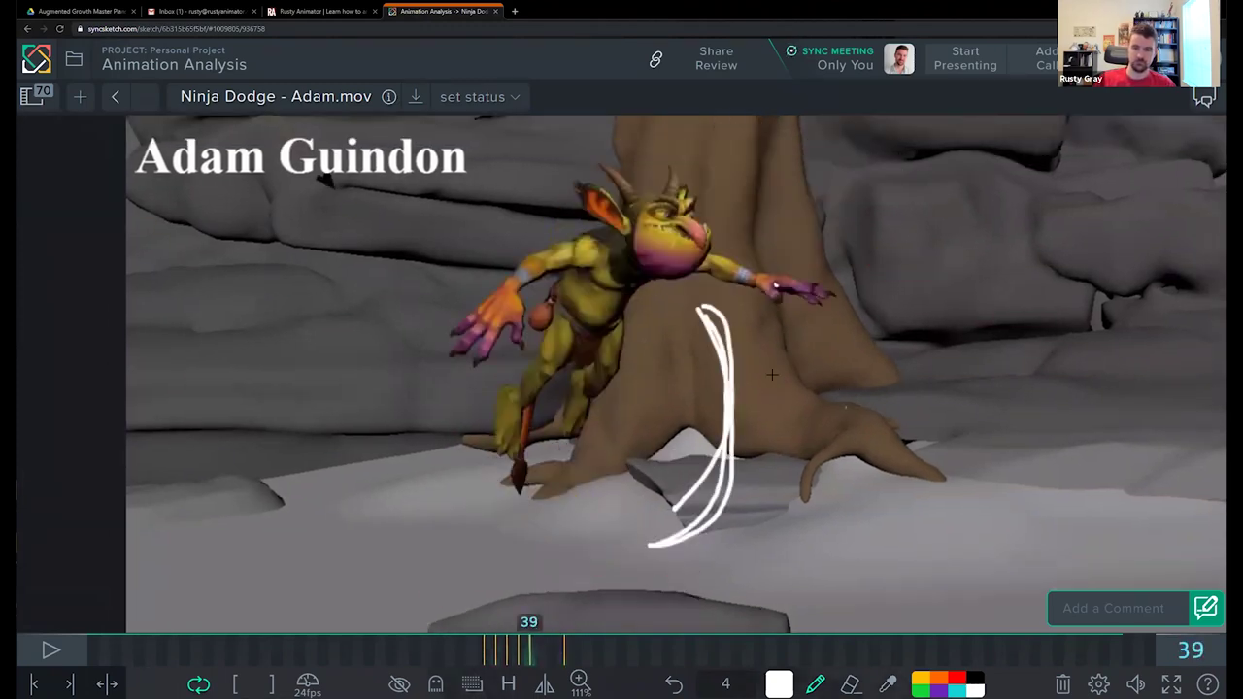
Step: On frame 45, draw one slanted white line beneath the creature's hands and another across its feet
scroll(658, 418, down, 10)
key(Right)
scroll(765, 387, up, 8)
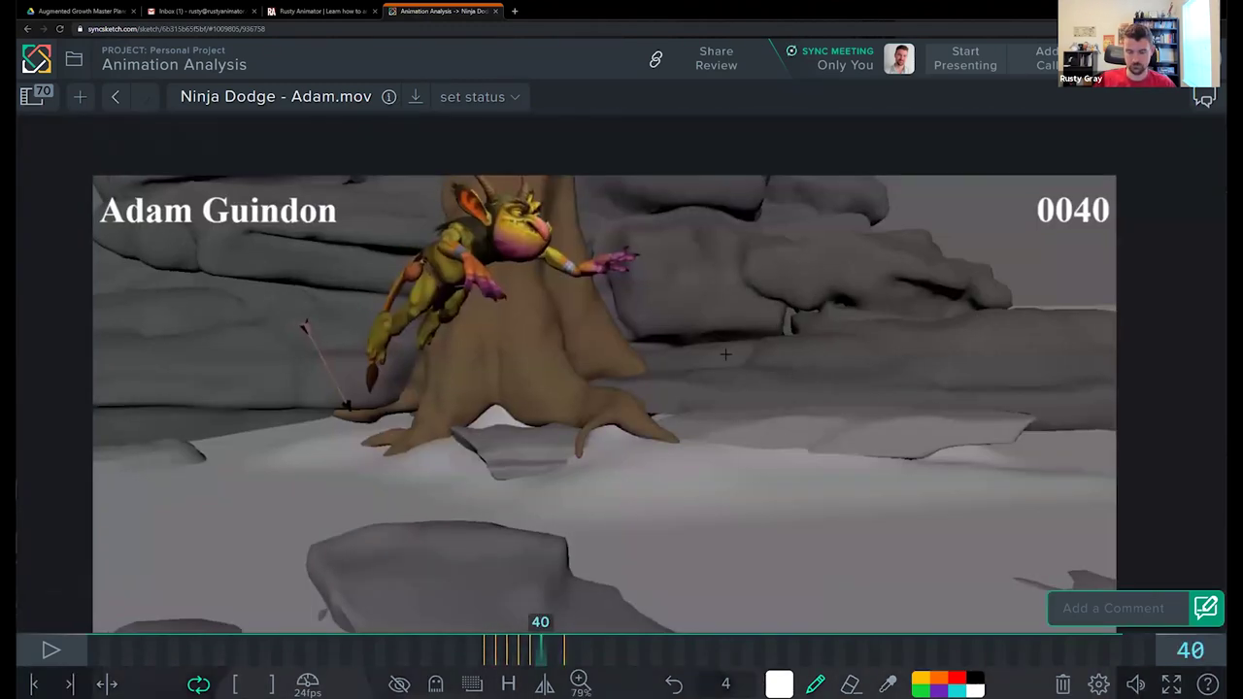
key(Right)
key(Right)
key(Right)
key(Right)
key(Right)
key(Right)
key(Right)
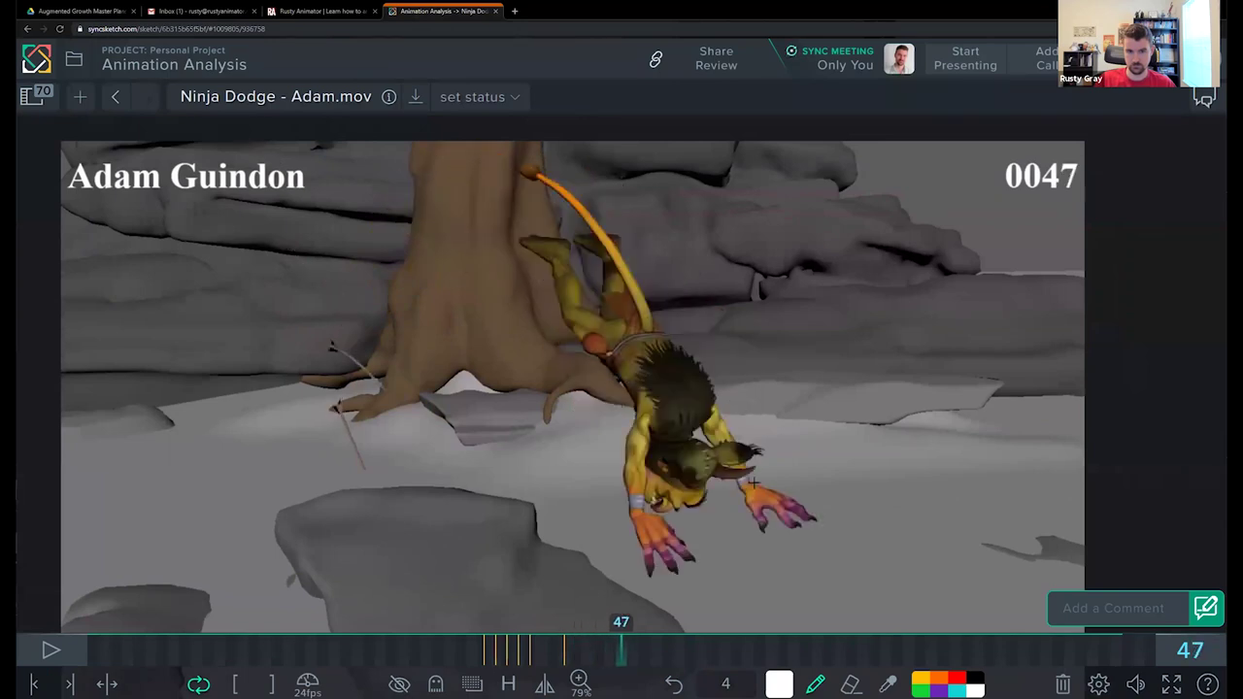
key(Left)
key(Left)
drag(523, 356, 723, 311)
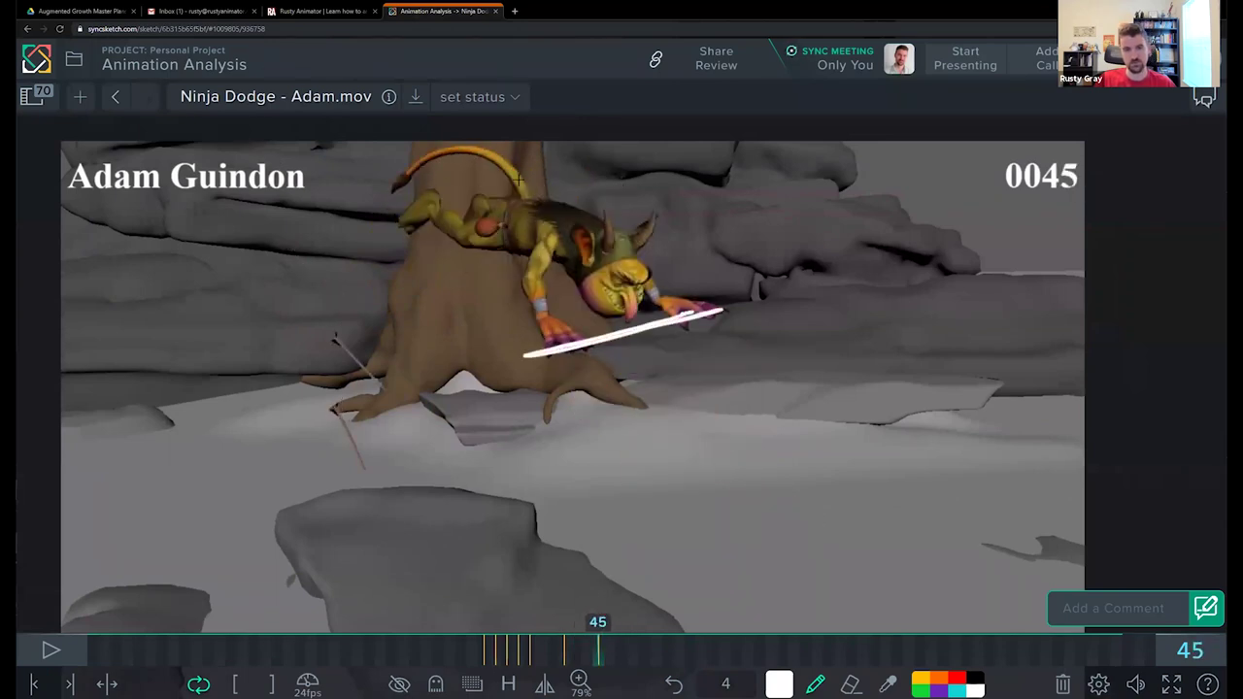
drag(519, 177, 357, 208)
Step: Step back to frame 37 and forward to frame 45 to compare the crouch with the marked airborne pose
key(Left)
key(Left)
key(Left)
key(Left)
key(Left)
key(Left)
key(Left)
key(Left)
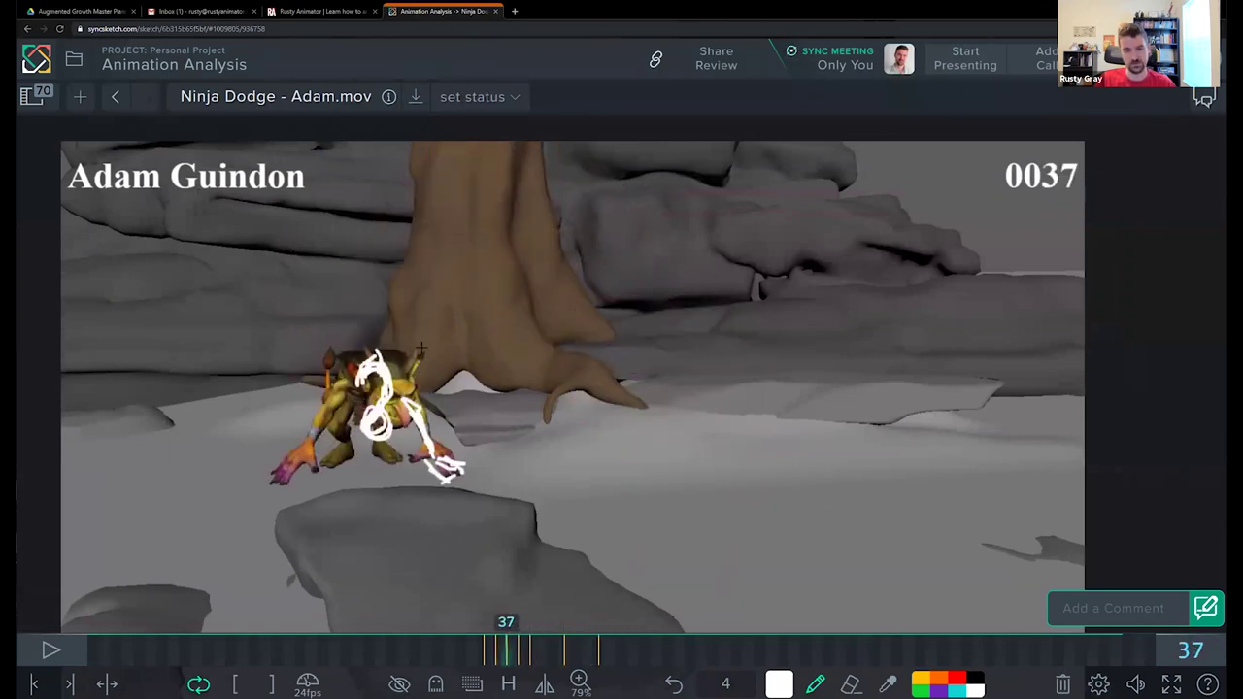
key(Right)
key(Right)
key(Right)
key(Right)
key(Right)
key(Right)
key(Right)
key(Right)
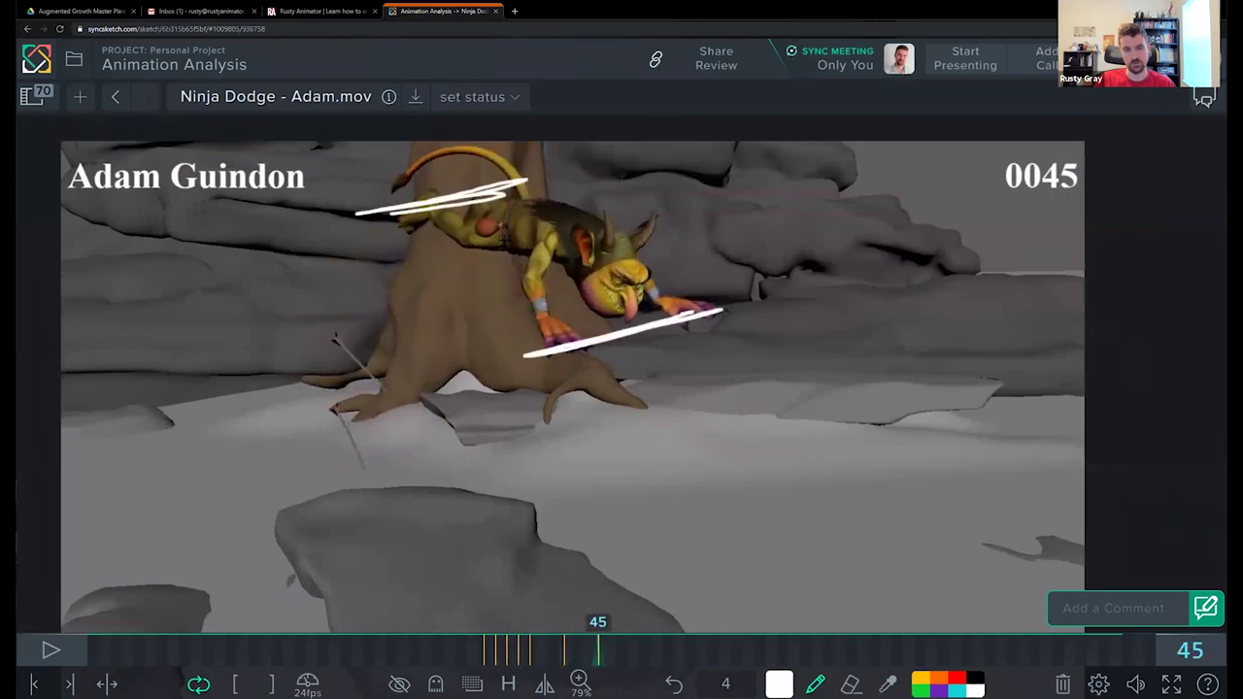
Step: Step through the leap between frames 47 and 37 to examine the path of the legs and body
key(Right)
key(Right)
key(Left)
key(Left)
key(Left)
key(Left)
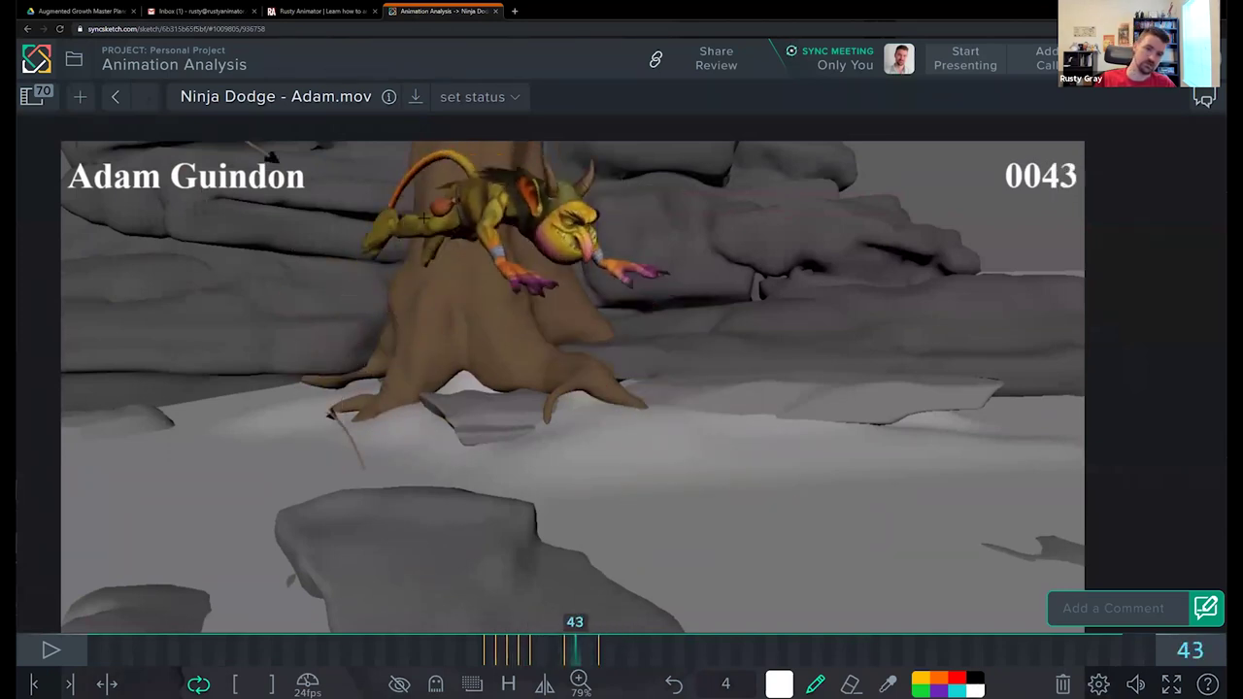
key(Left)
key(Left)
key(Left)
key(Left)
key(Left)
key(Left)
key(Right)
key(Right)
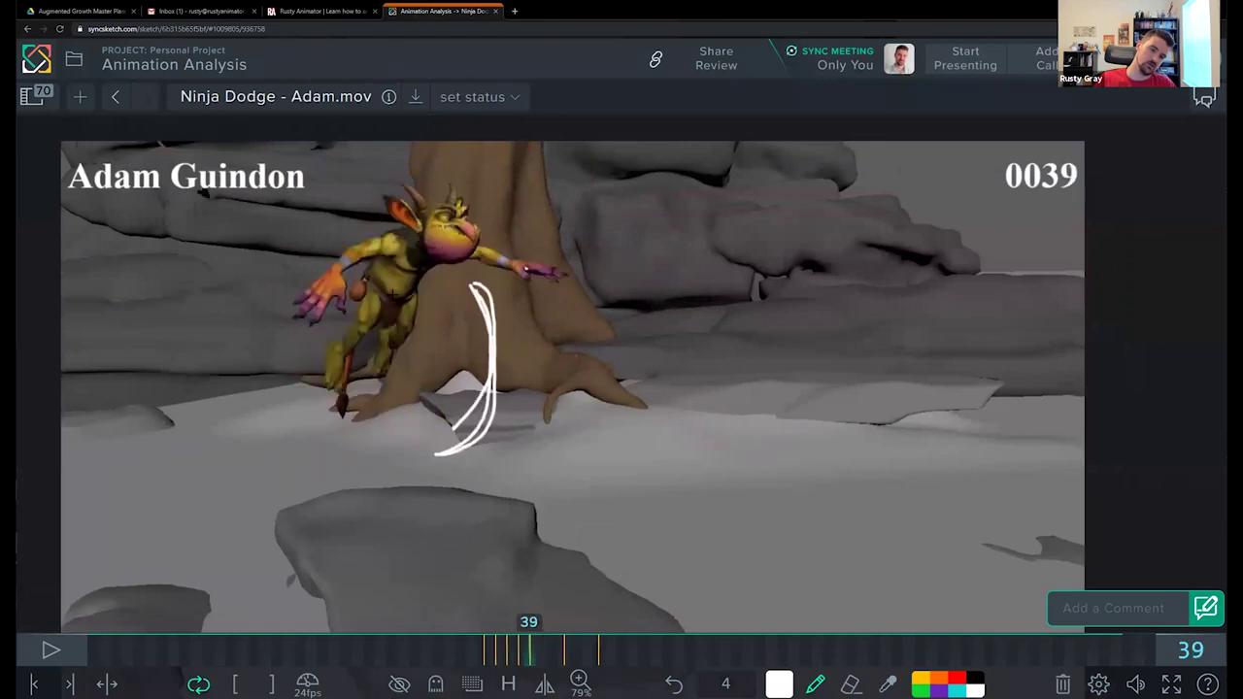
key(Left)
Step: Draw a curved white arrow from the ground up to the creature's feet on frame 42
key(Right)
key(Right)
key(Right)
key(Right)
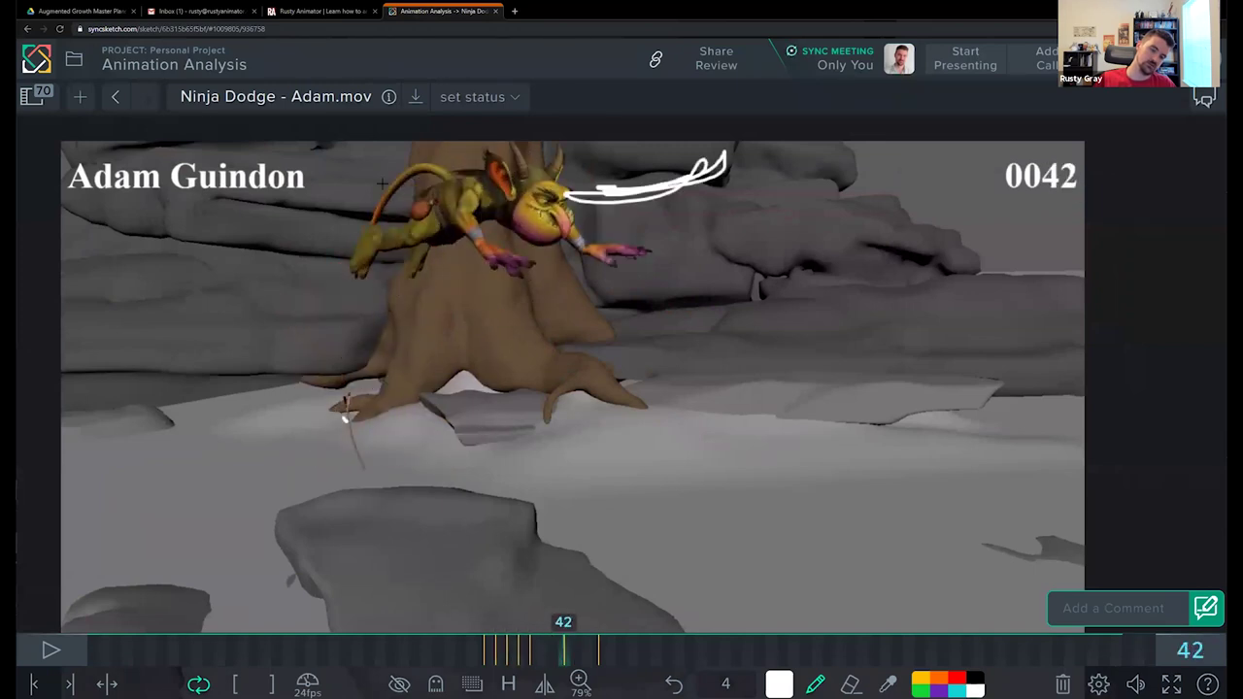
mouse_move(382, 184)
mouse_down()
mouse_move(338, 243)
mouse_move(309, 221)
mouse_up()
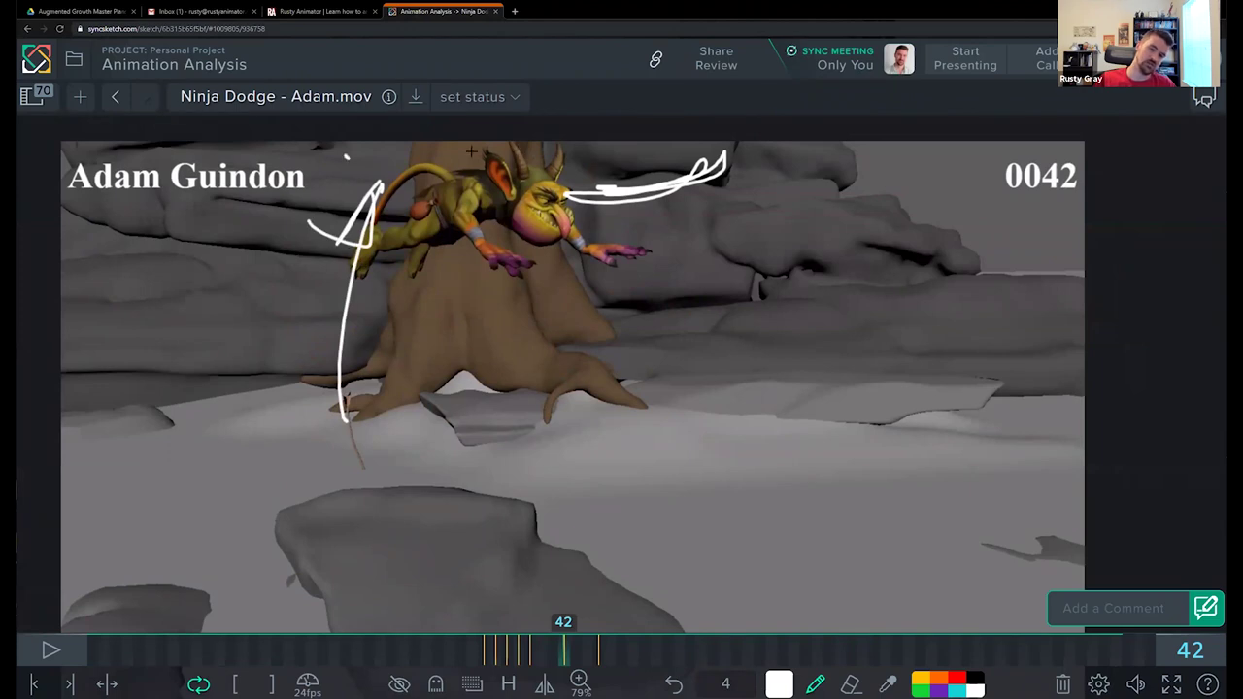
Step: Draw a white stroke across the base of the tree on frame 46, and undo it
key(Right)
key(Right)
key(Right)
key(Right)
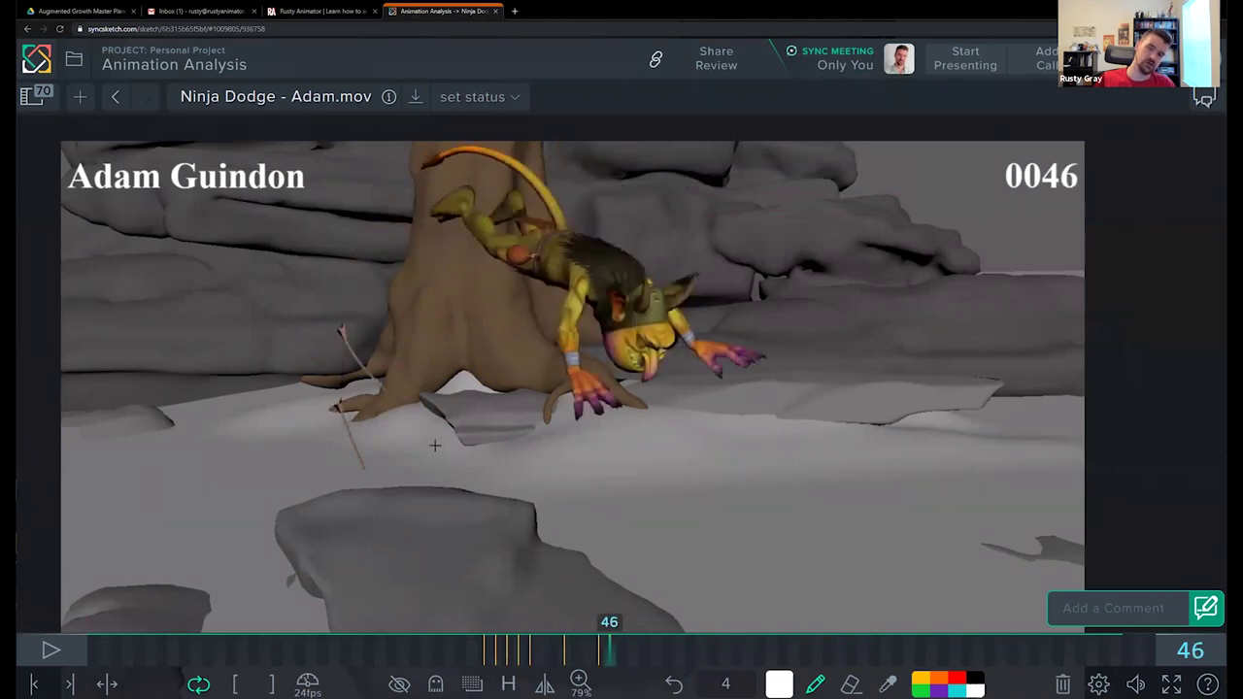
mouse_move(333, 375)
mouse_down()
mouse_move(411, 317)
mouse_move(480, 430)
mouse_up()
key(ctrl+z)
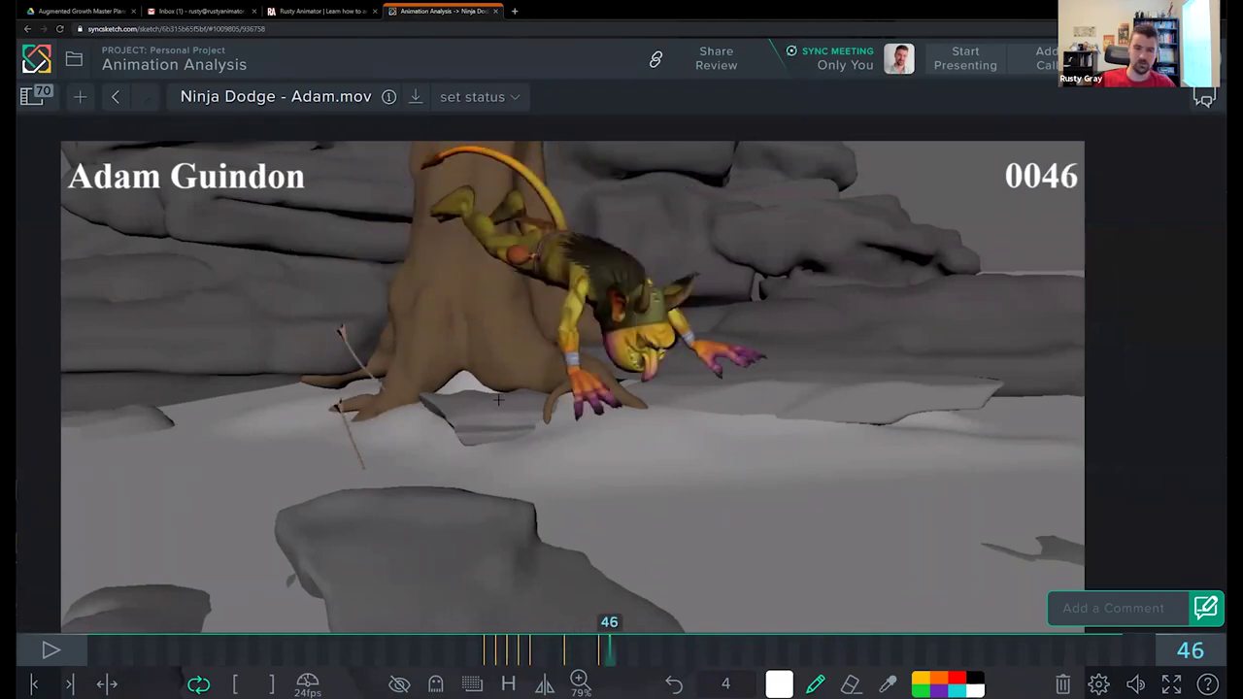
Step: Step through frames 46 to 50 to examine the creature landing on its hands
key(Right)
key(Right)
key(Right)
key(Left)
key(Left)
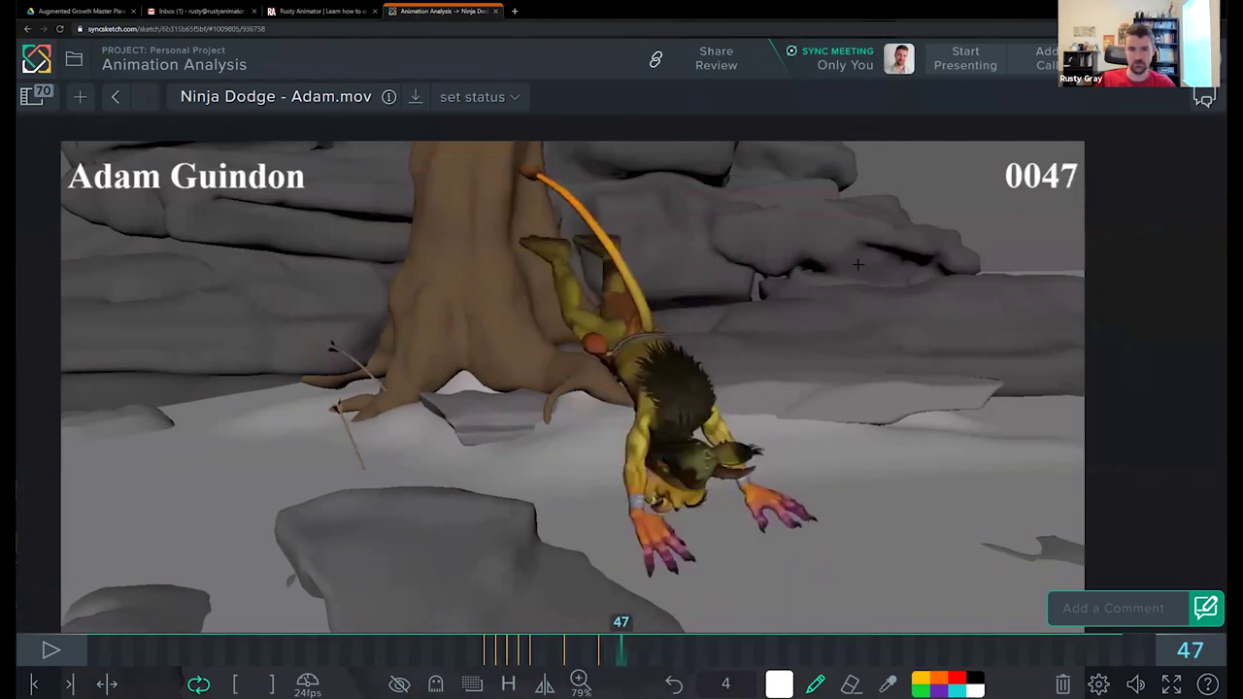
key(Left)
key(Right)
key(Right)
key(Right)
key(Right)
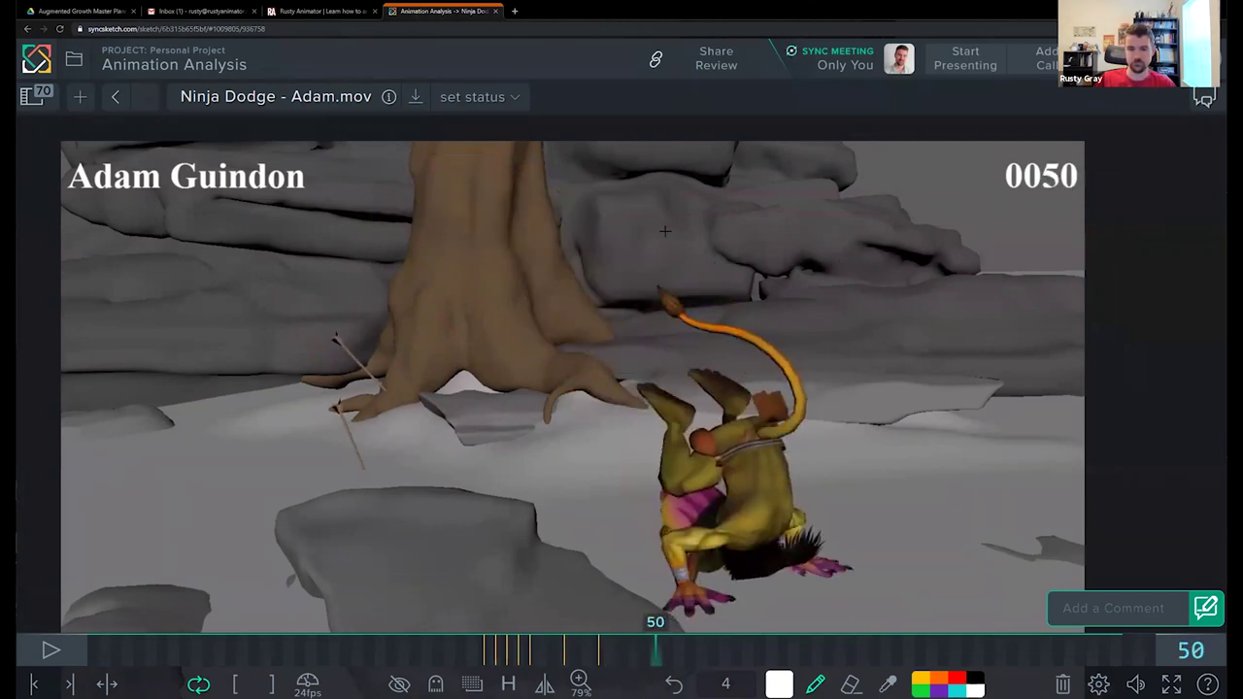
Step: On frame 48, draw a white arc curving down to the hips and a looping arrow from the waist back toward the tree
key(Left)
key(Left)
mouse_move(444, 223)
mouse_down()
mouse_move(562, 215)
mouse_move(678, 348)
mouse_move(648, 360)
mouse_up()
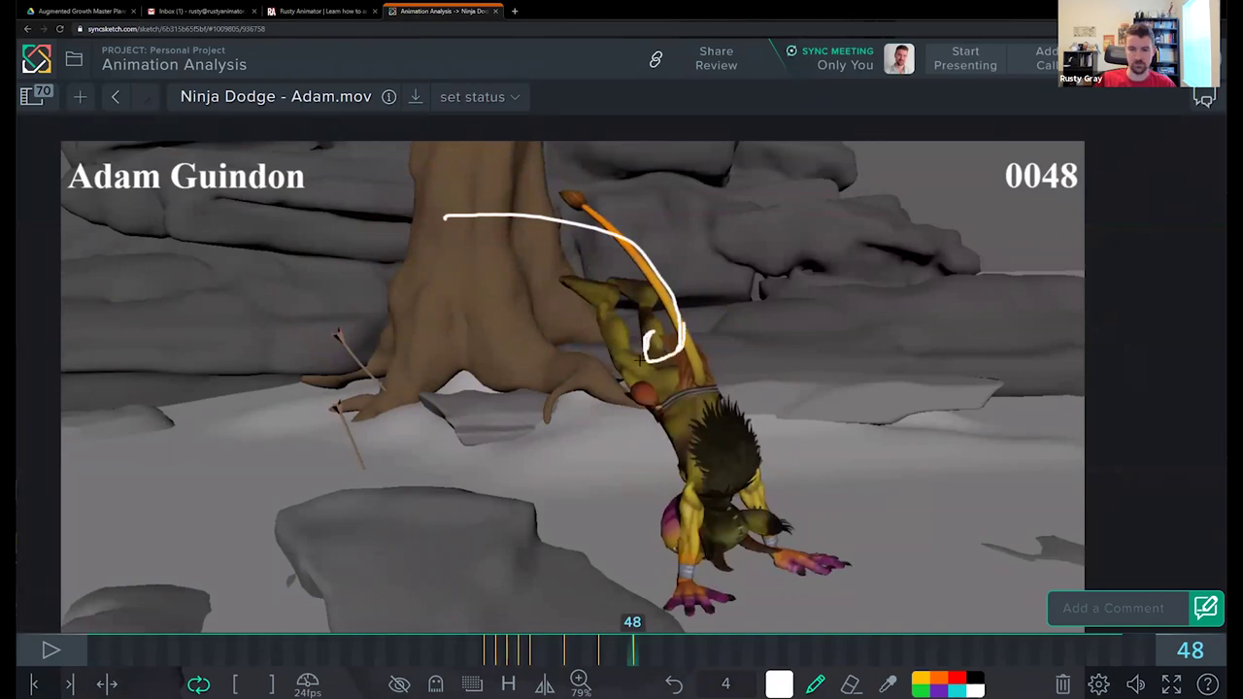
mouse_move(565, 212)
mouse_down()
mouse_move(686, 283)
mouse_move(668, 333)
mouse_up()
mouse_move(654, 384)
mouse_down()
mouse_move(510, 390)
mouse_move(485, 374)
mouse_move(561, 367)
mouse_up()
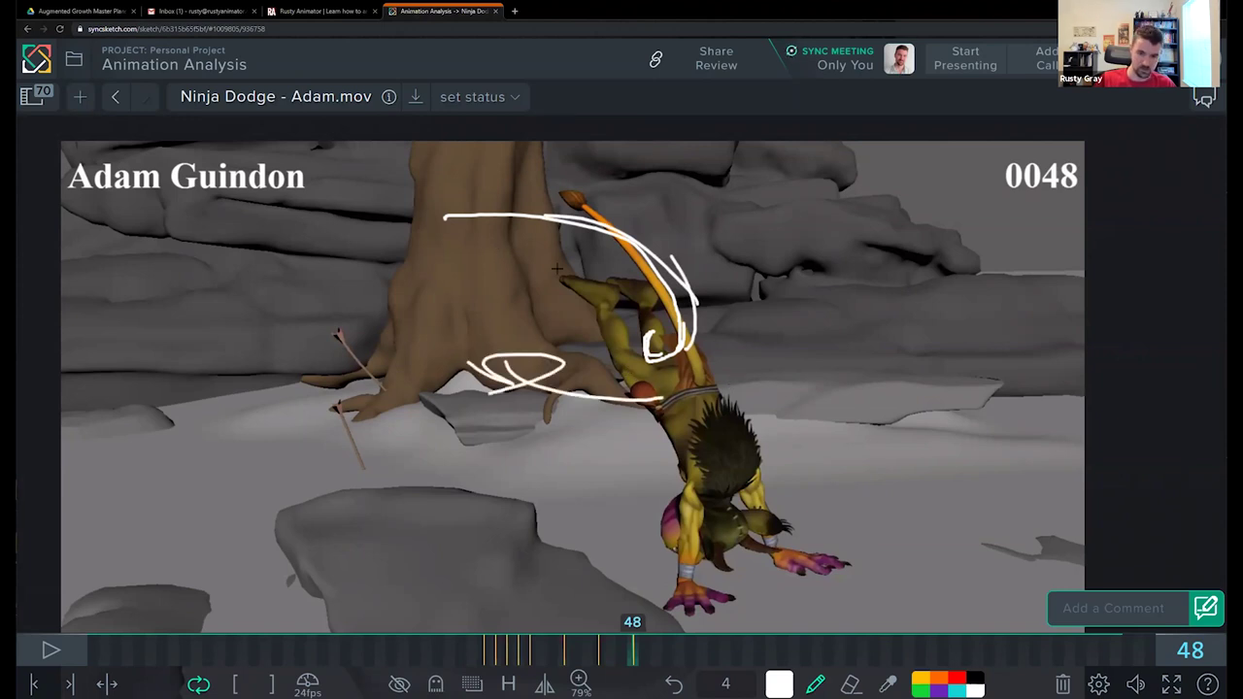
Step: Step back and forth through frames 48 to 54 to examine the creature compressing on its hands and swinging its legs up
key(Right)
key(Right)
key(Right)
key(Right)
key(Right)
key(Left)
key(Left)
key(Left)
key(Left)
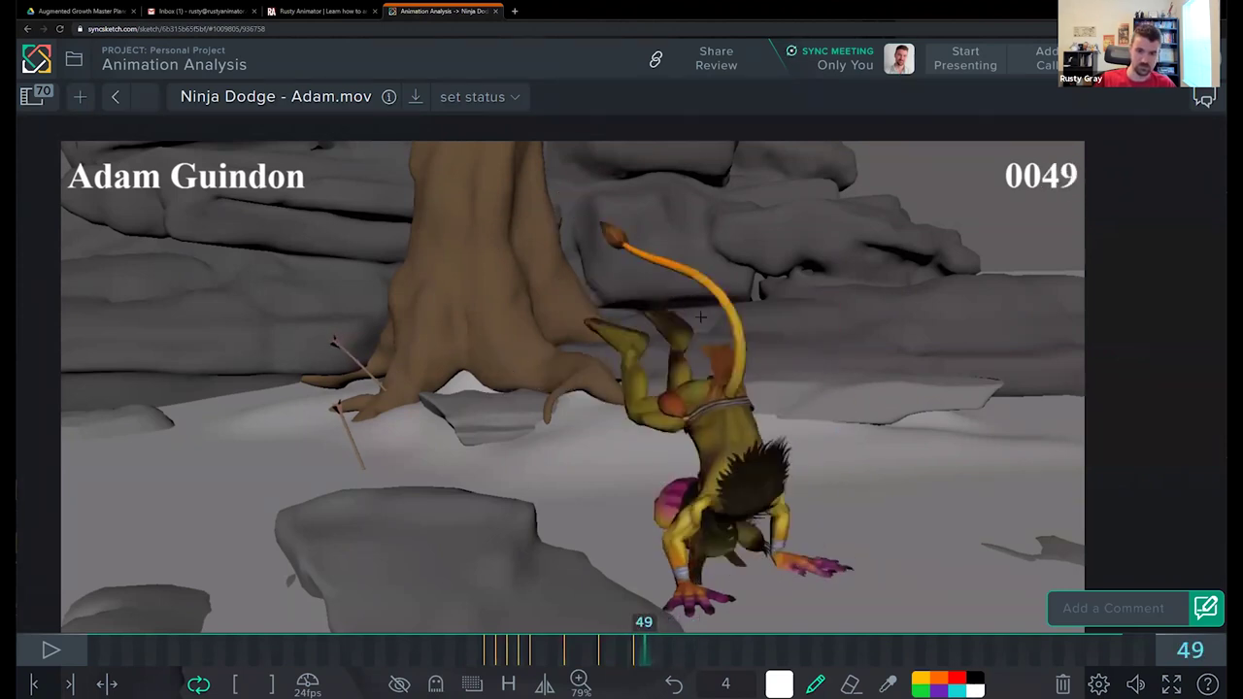
key(Right)
key(Right)
key(Right)
key(Right)
key(Right)
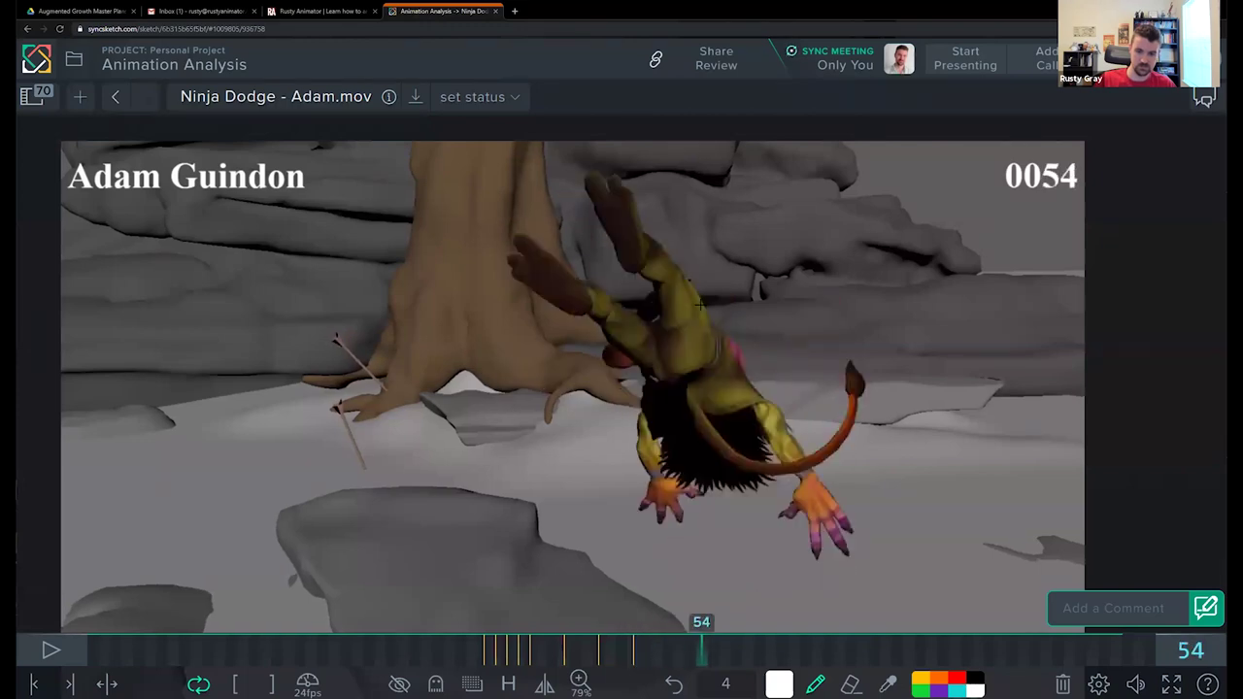
Step: Clear the white arcs sketched on frame 48, and step on to frame 53
key(Left)
key(Left)
key(Left)
key(Left)
key(Left)
key(Left)
key(Right)
key(Right)
key(Right)
key(Right)
key(Right)
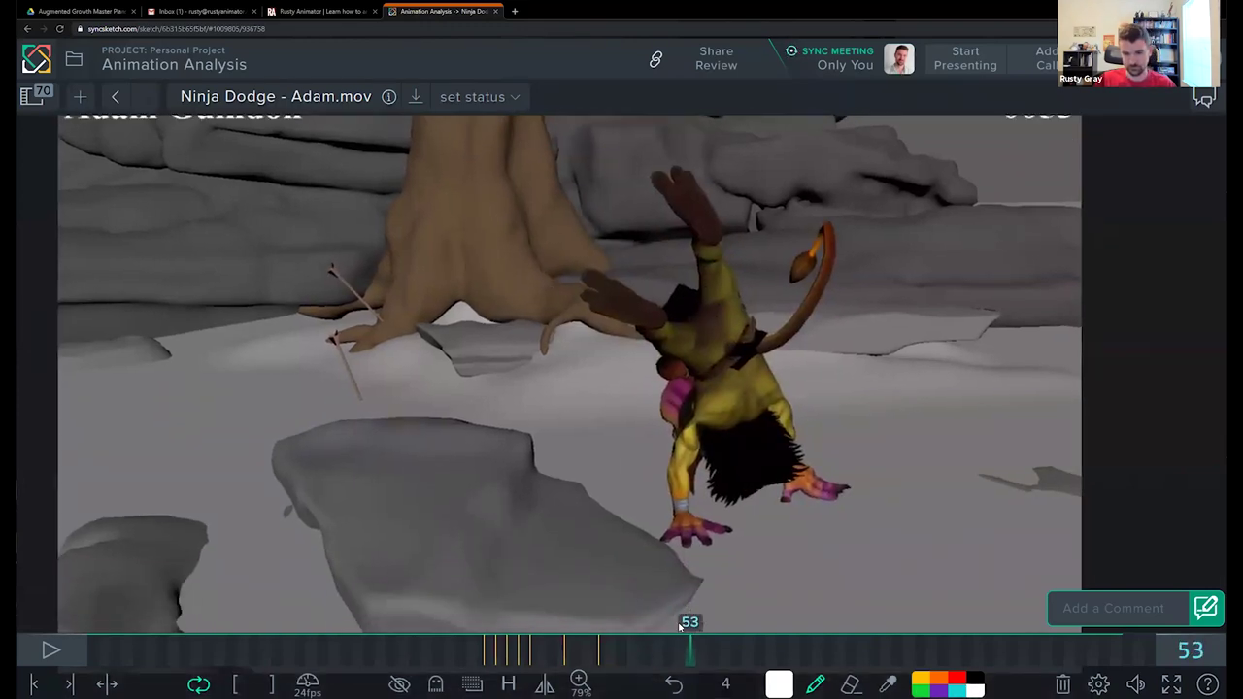
Step: Flip between frames 46, 47 and 48 to examine how the arms and hands reach the ground
key(Left)
key(Left)
key(Left)
key(Left)
mouse_move(627, 636)
mouse_down()
mouse_move(699, 636)
mouse_move(605, 636)
mouse_move(628, 632)
mouse_up()
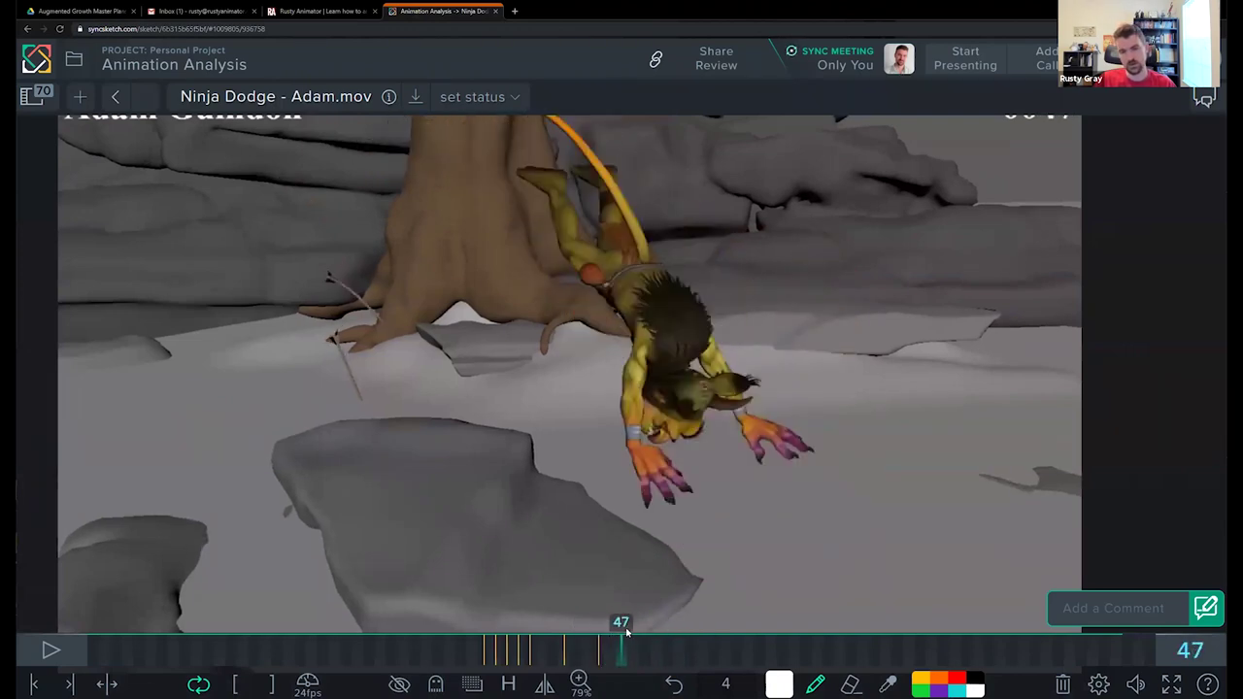
key(Right)
key(Left)
key(Left)
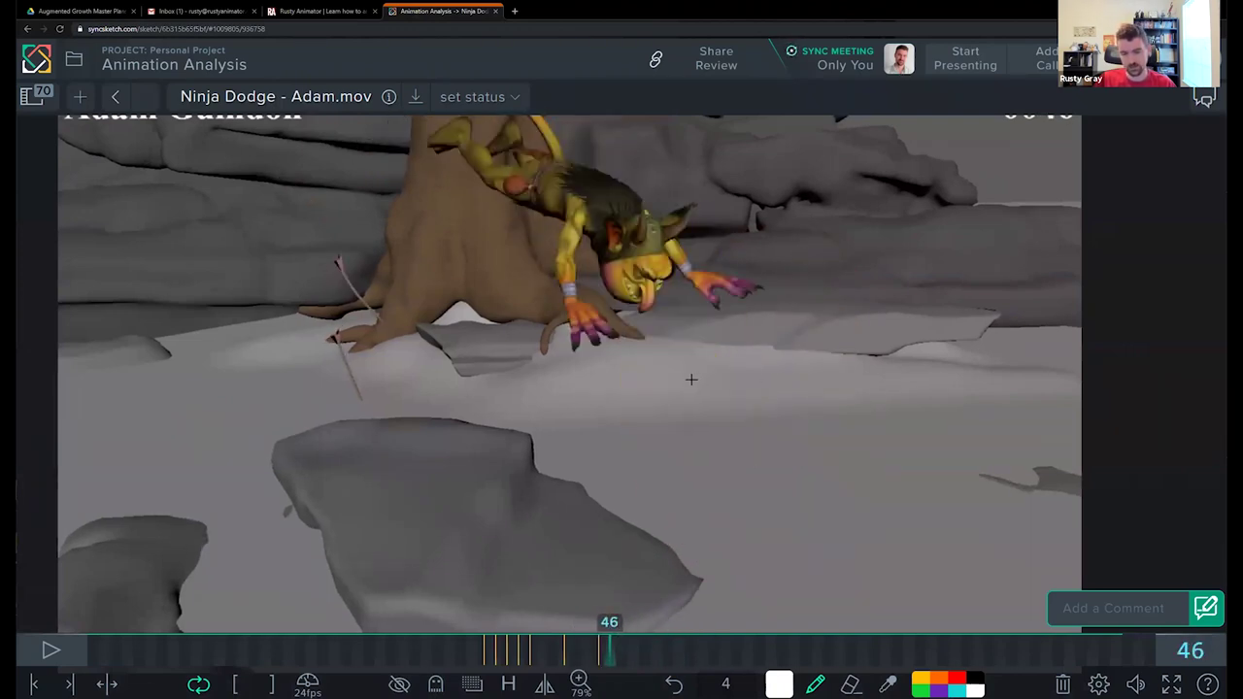
key(Right)
key(Right)
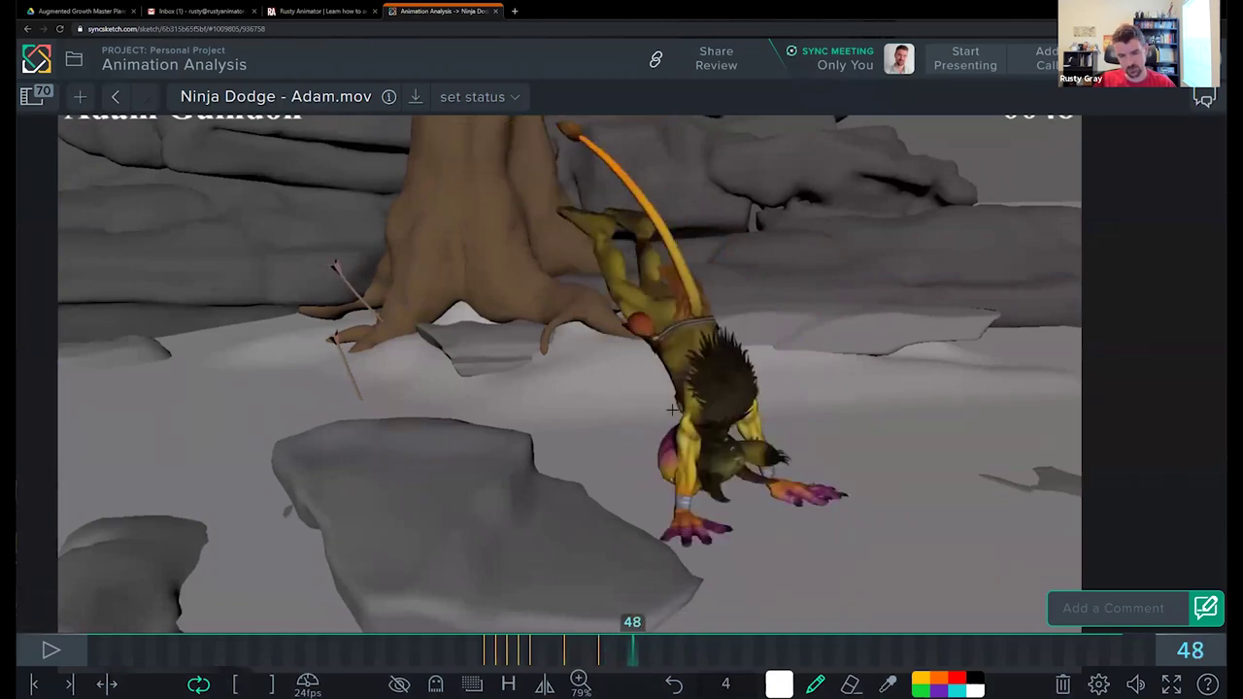
key(Left)
key(Right)
key(Left)
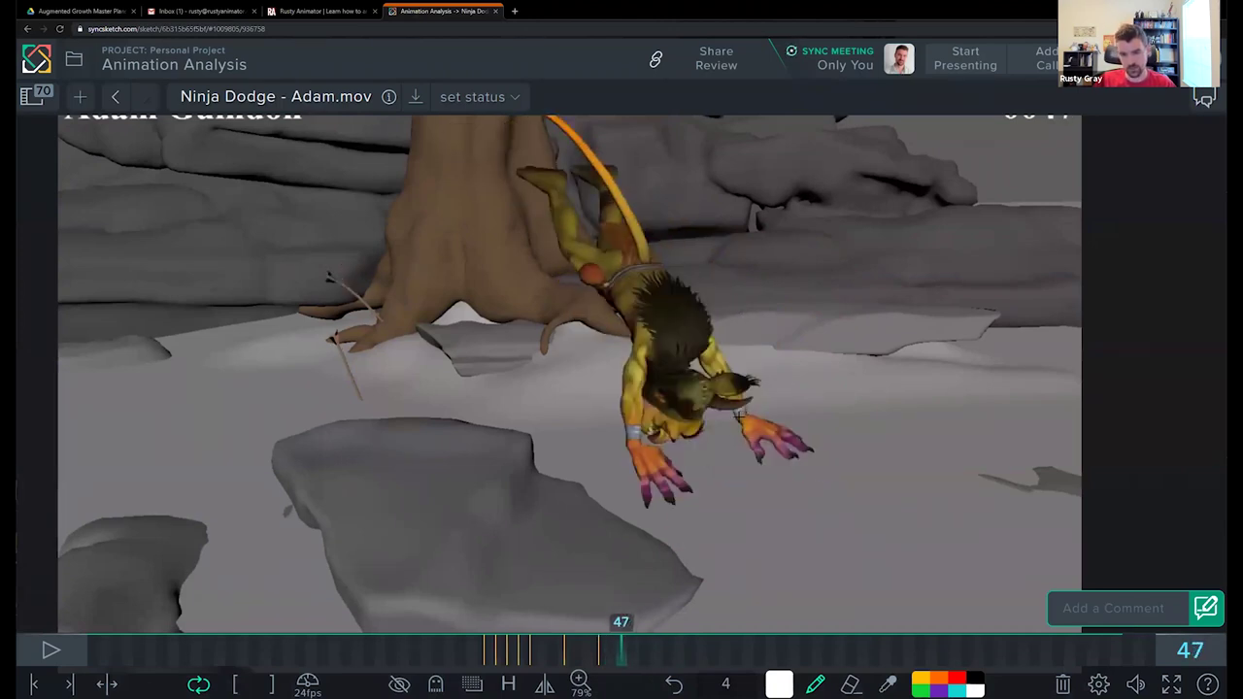
key(Left)
key(Right)
key(Right)
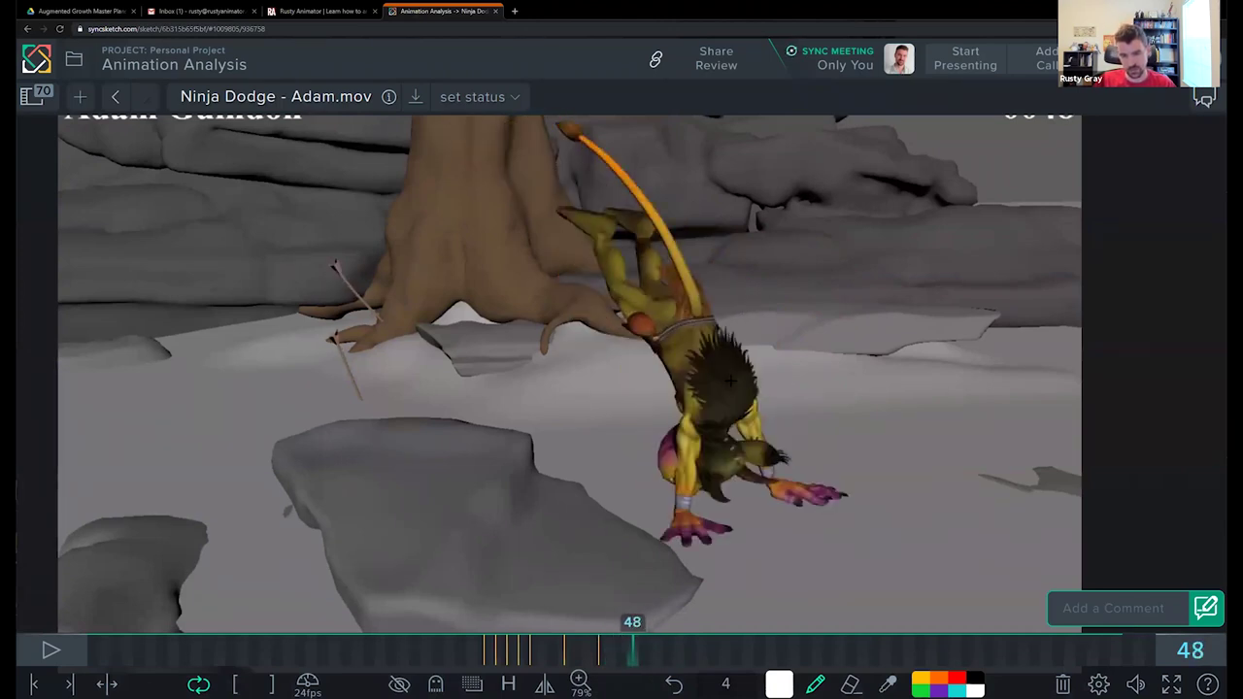
key(Left)
key(Right)
key(Left)
Step: On frame 47, sketch a white extended arm and hand reaching to the ground, plus the shoulder line, neck and head circle
mouse_move(719, 376)
mouse_down()
mouse_move(772, 486)
mouse_move(798, 489)
mouse_move(761, 499)
mouse_up()
mouse_move(766, 501)
mouse_down()
mouse_move(789, 544)
mouse_move(805, 528)
mouse_up()
drag(789, 514, 838, 505)
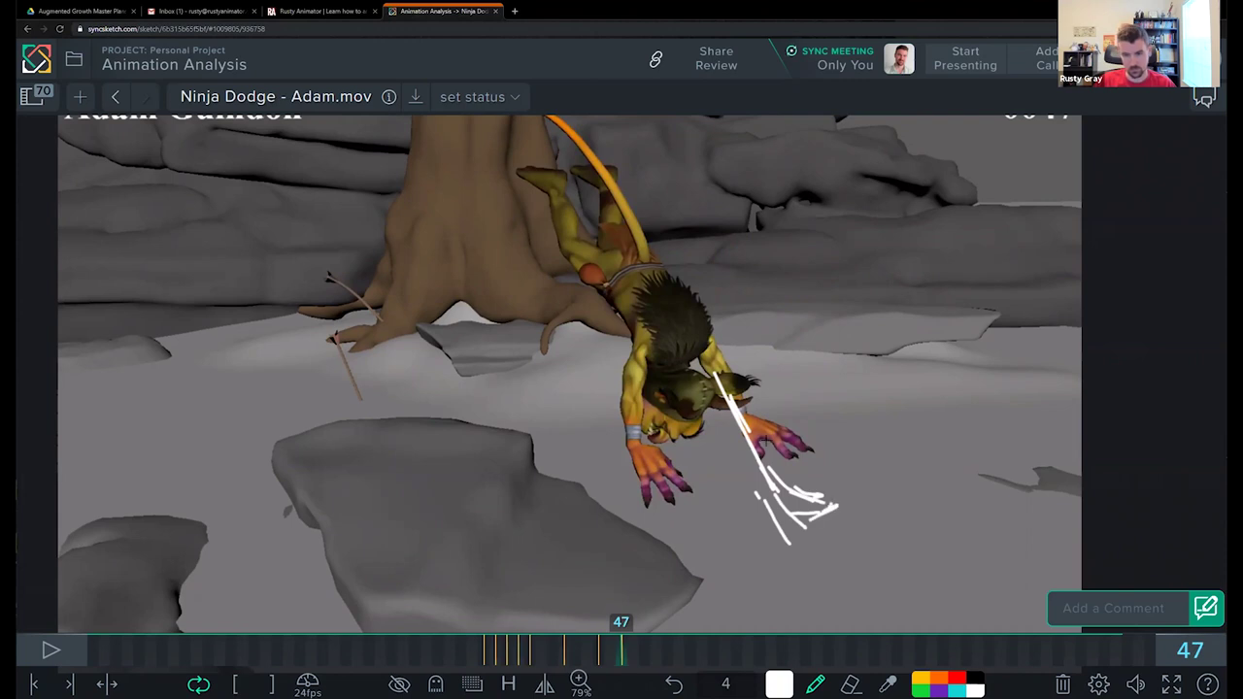
drag(751, 426, 721, 379)
key(f)
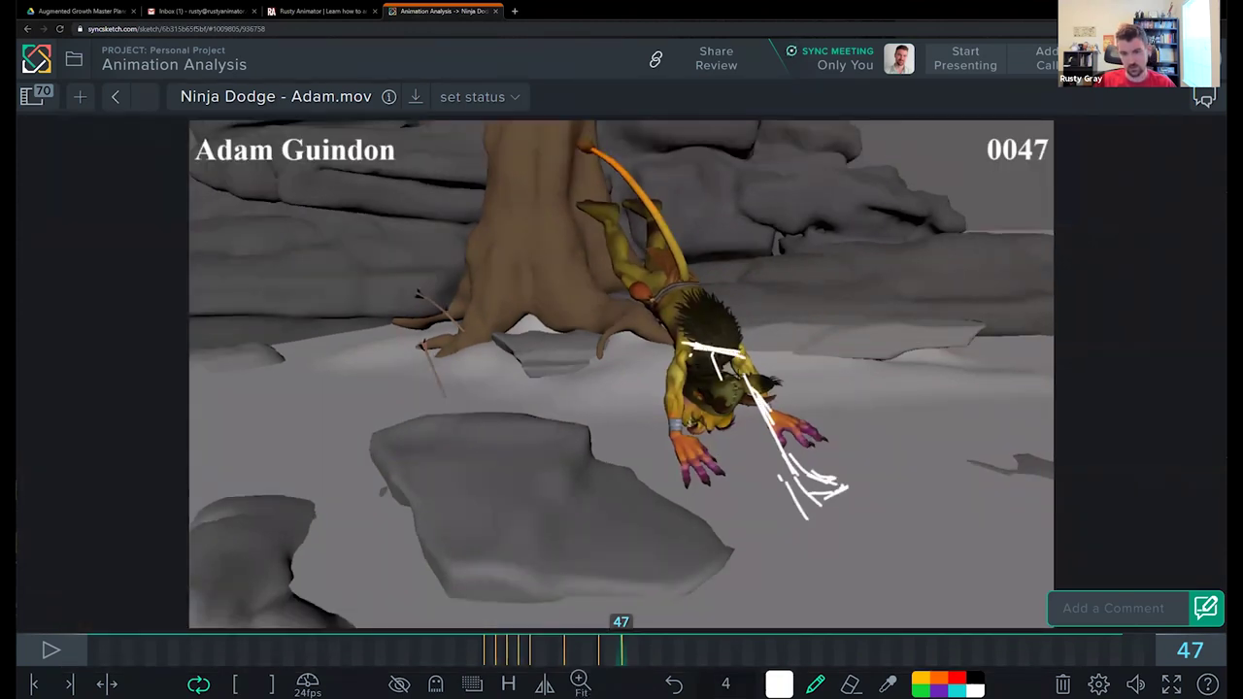
mouse_move(738, 420)
mouse_down()
mouse_move(724, 379)
mouse_move(694, 428)
mouse_up()
Step: On frame 49, sketch the white shoulder line, head circle and both bent arms over the crouched creature
key(Right)
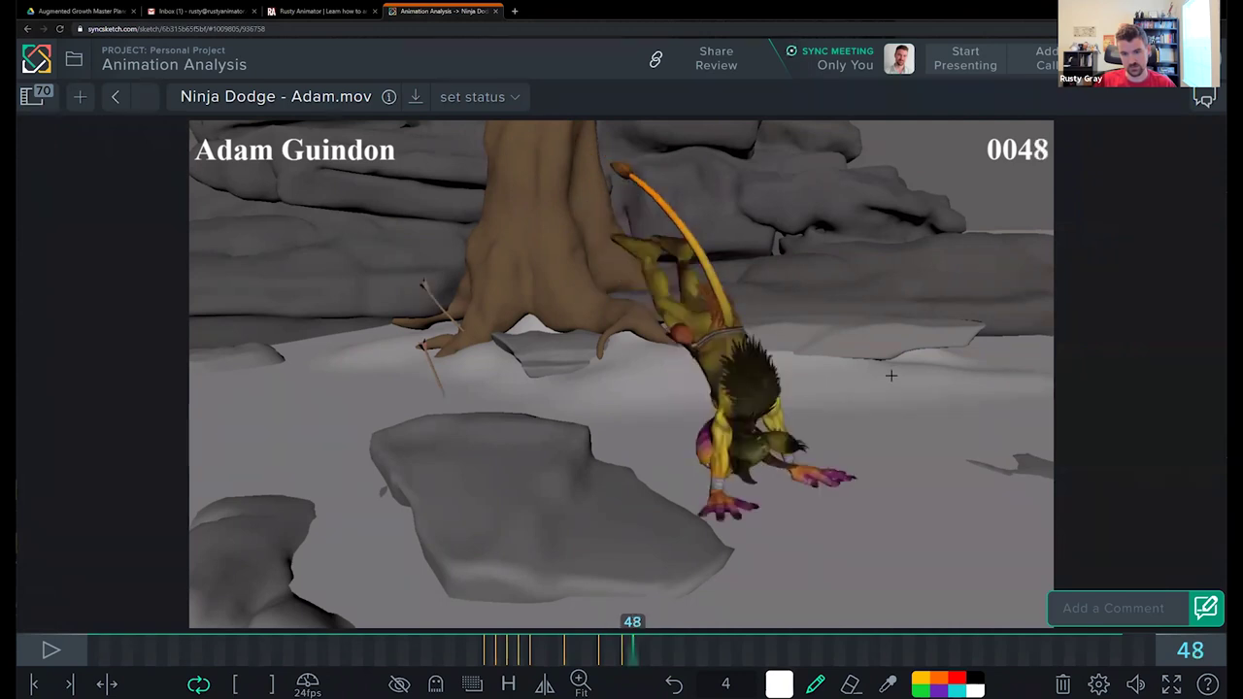
key(Right)
key(Left)
key(Right)
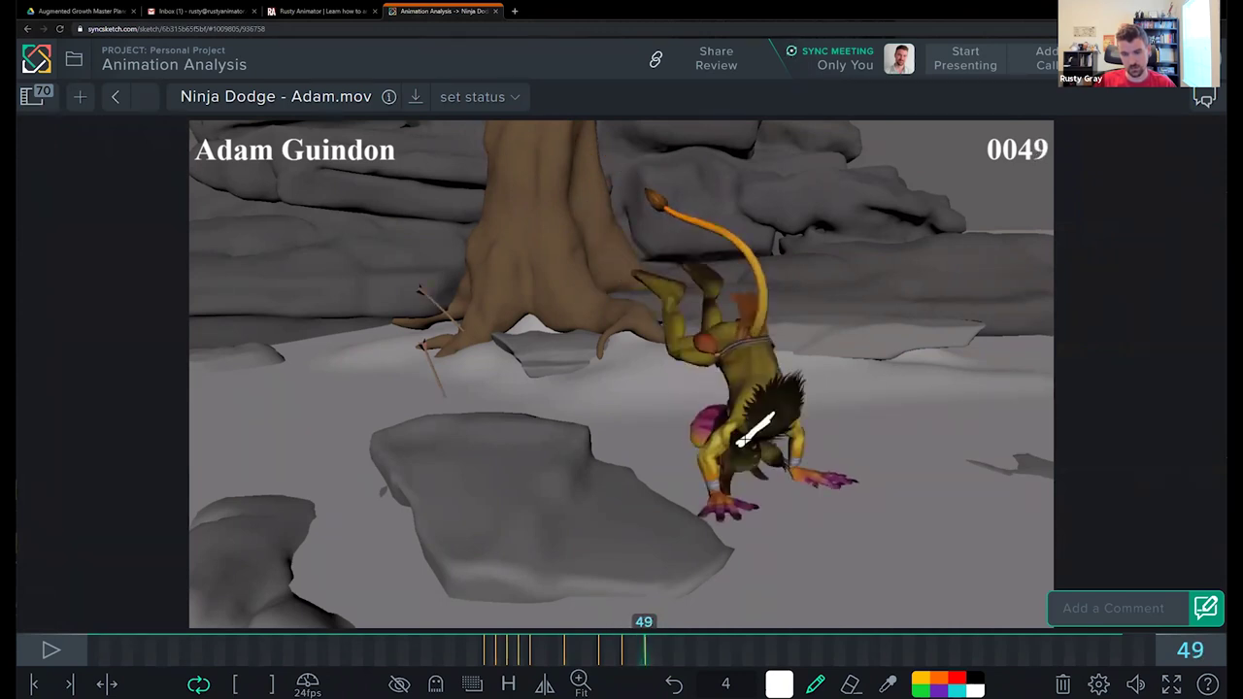
drag(753, 439, 707, 461)
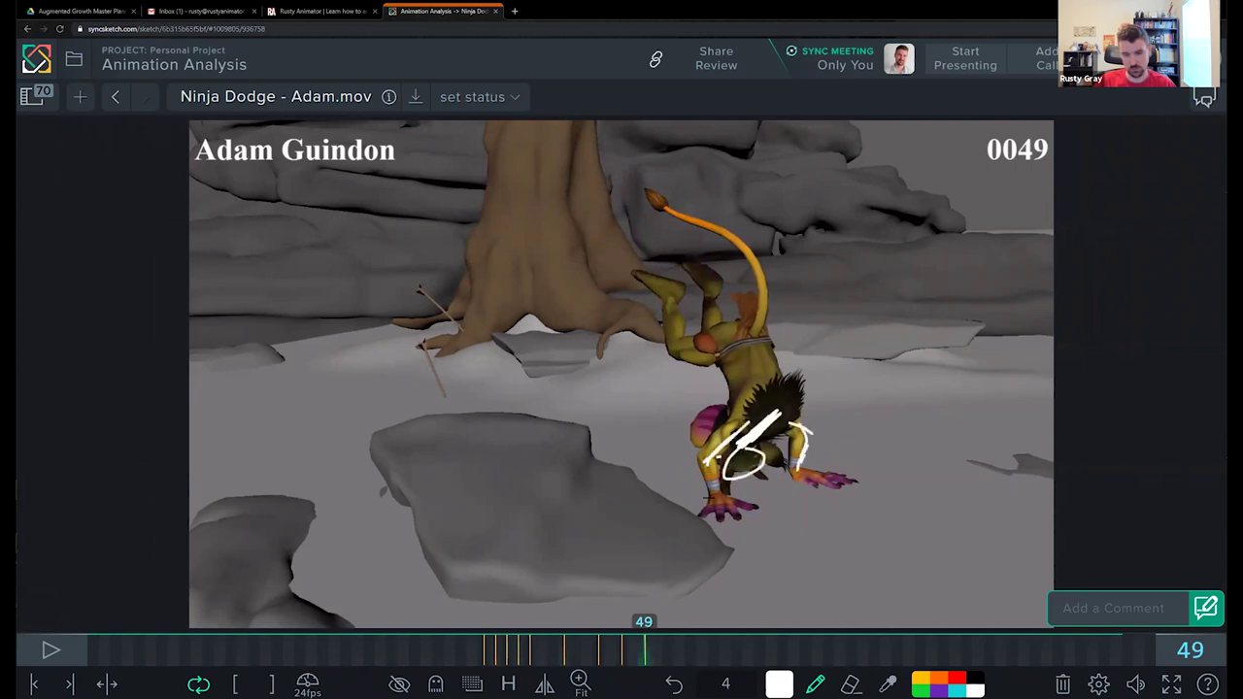
drag(833, 478, 801, 473)
Step: Flip between frames 47 and 49 to compare the sketched extended and bent arm poses
key(Left)
key(Left)
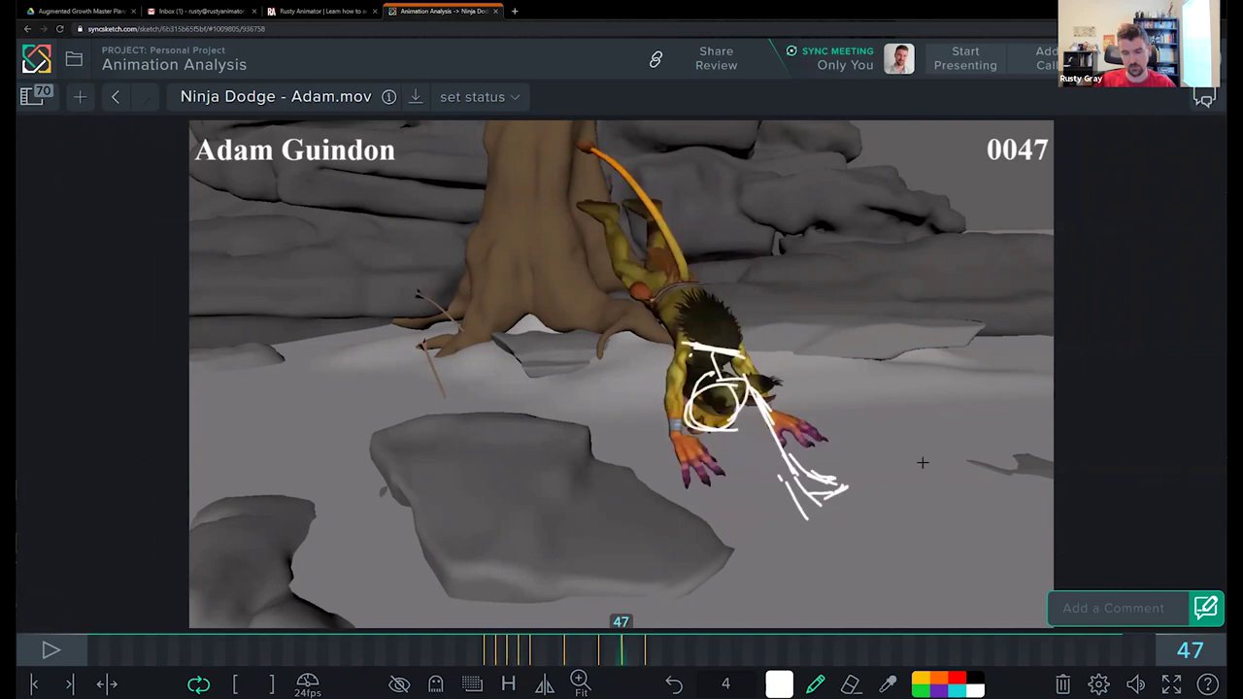
key(Right)
key(Right)
key(Left)
key(Left)
key(Right)
key(Right)
key(Left)
key(Left)
key(Right)
key(Right)
key(Left)
key(Left)
key(Right)
key(Right)
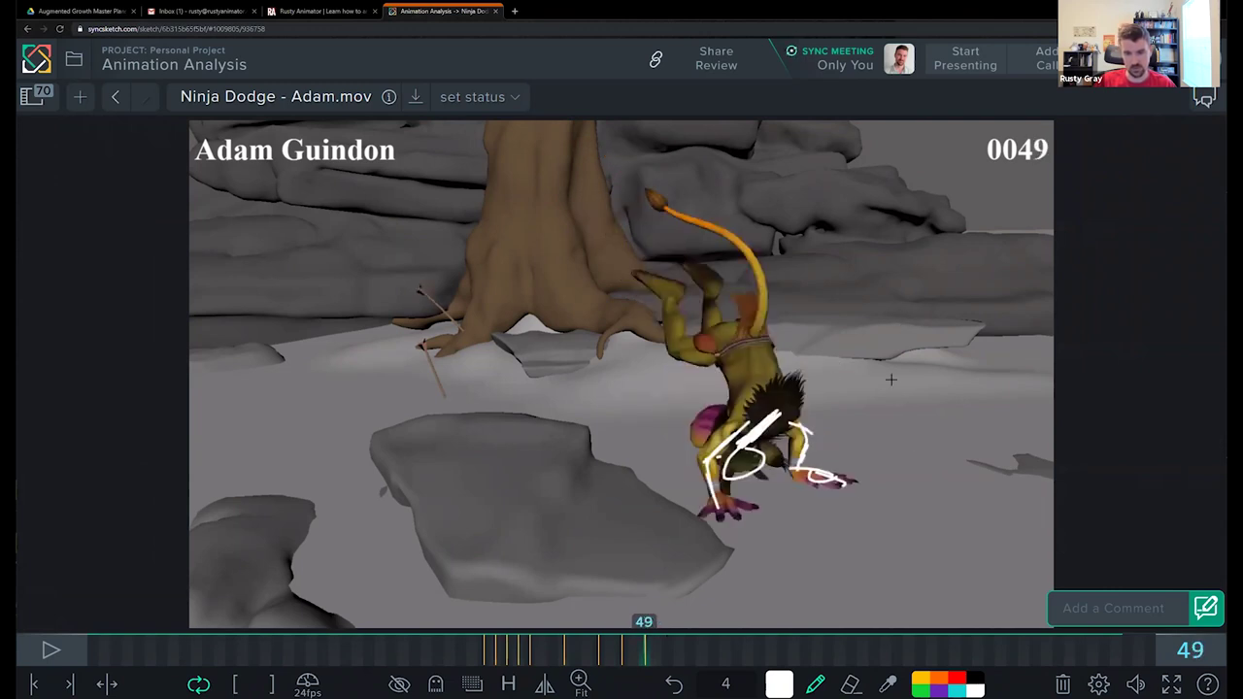
Step: On frame 49, draw a white line across the hips and strokes along both sides of the torso
scroll(758, 305, up, 5)
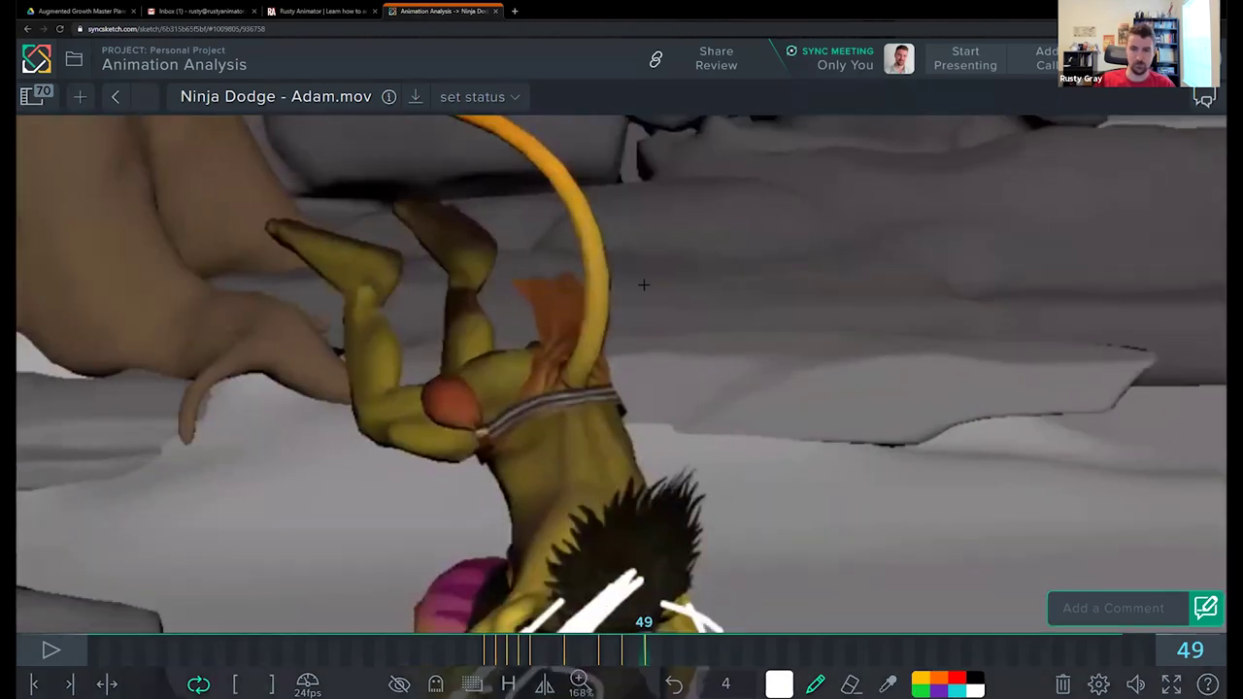
scroll(500, 258, down, 2)
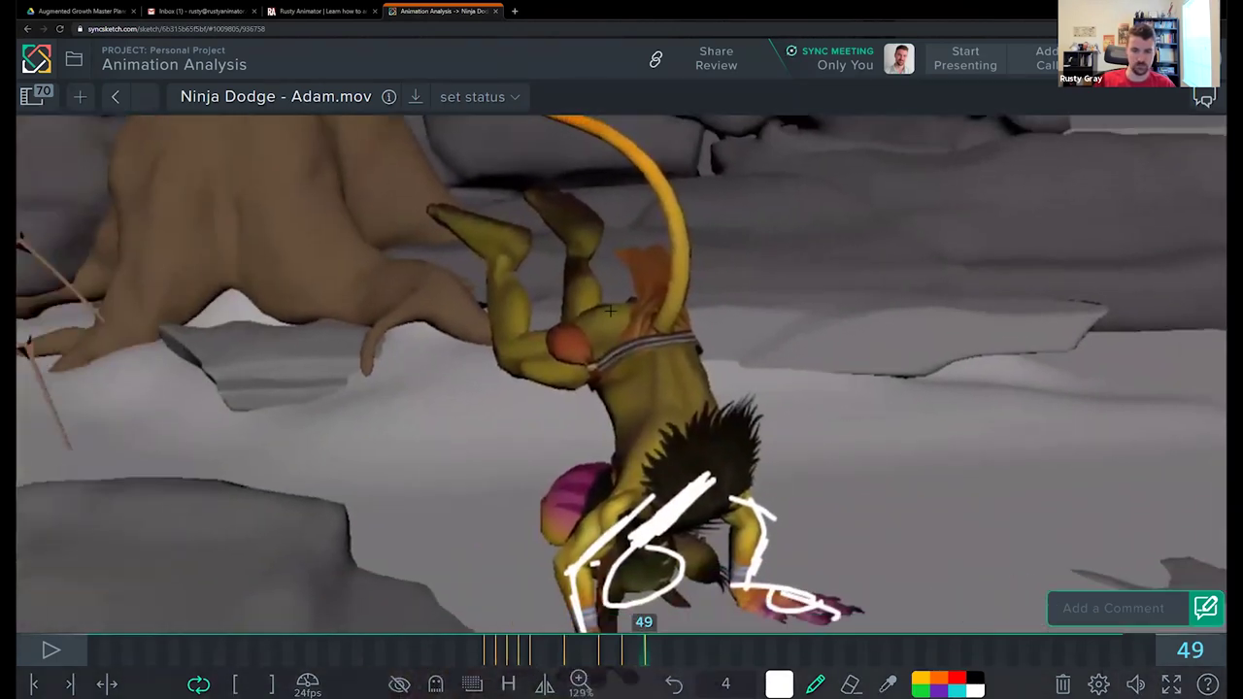
drag(589, 301, 714, 323)
drag(624, 426, 605, 342)
drag(617, 347, 628, 376)
drag(701, 408, 684, 339)
mouse_move(699, 364)
mouse_down()
mouse_move(711, 439)
mouse_move(709, 345)
mouse_up()
scroll(784, 339, down, 4)
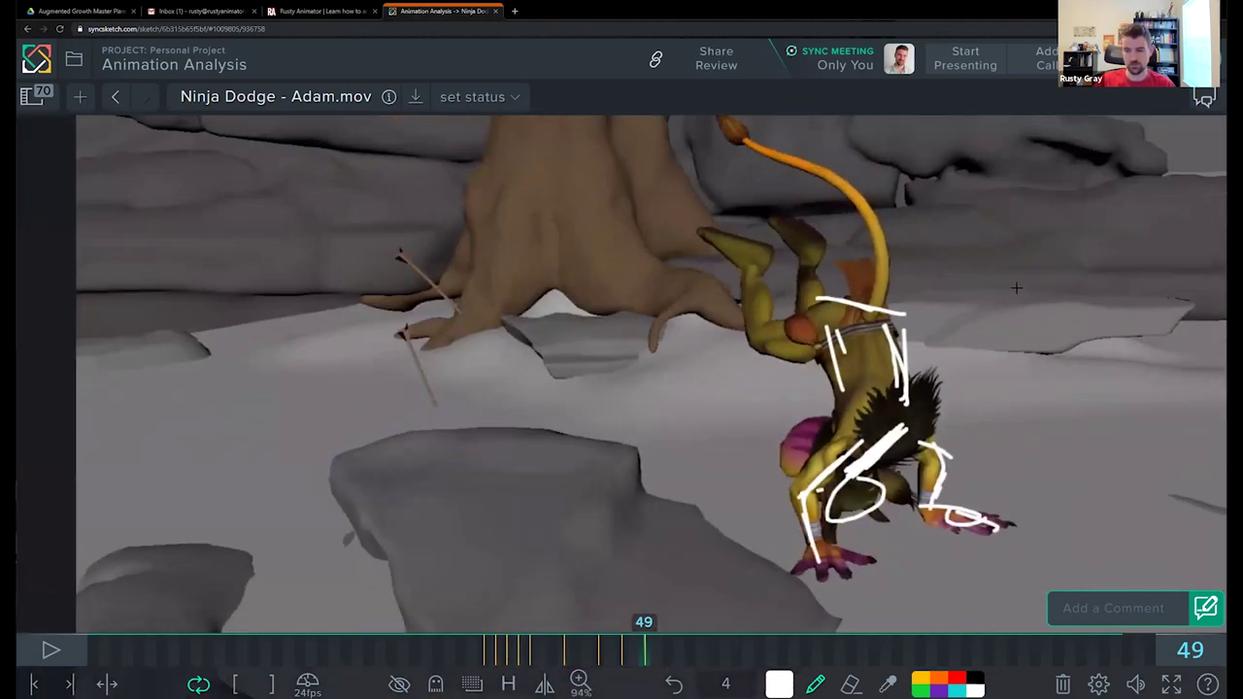
Step: On frame 47, draw a white curved arrow along the ground, leading away from the sketched hand
key(Left)
key(Left)
scroll(767, 491, up, 4)
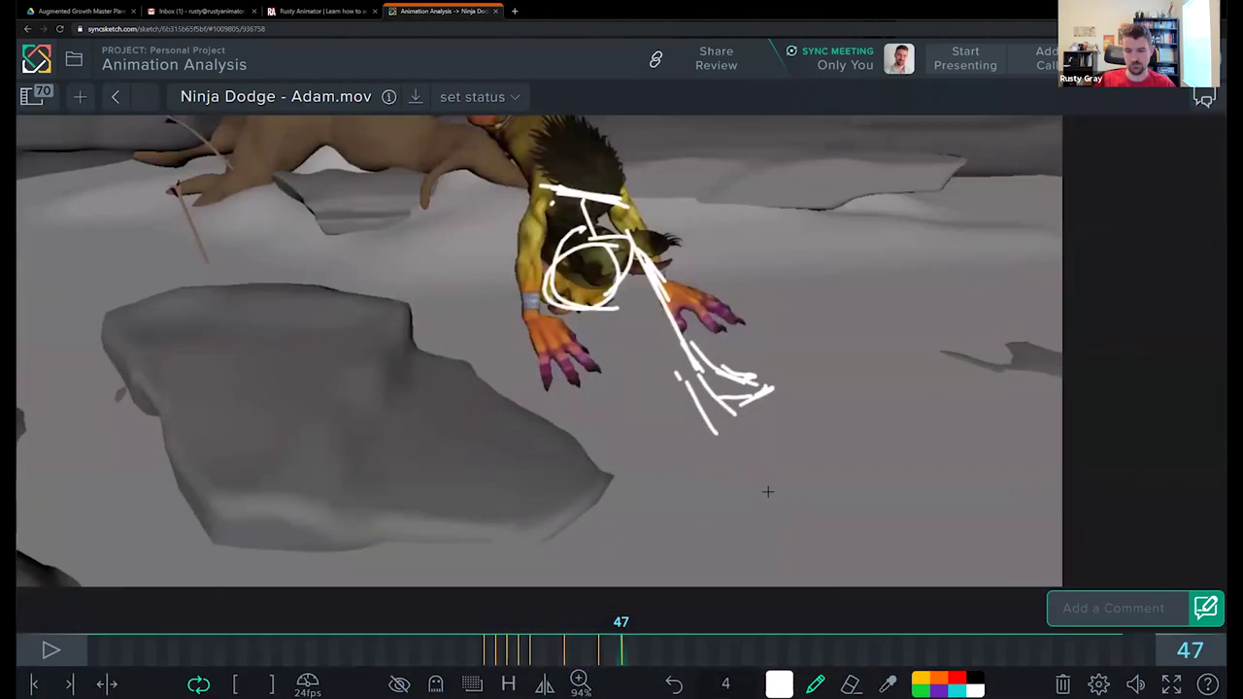
mouse_move(767, 492)
mouse_down()
mouse_move(992, 535)
mouse_move(908, 501)
mouse_up()
scroll(952, 419, down, 5)
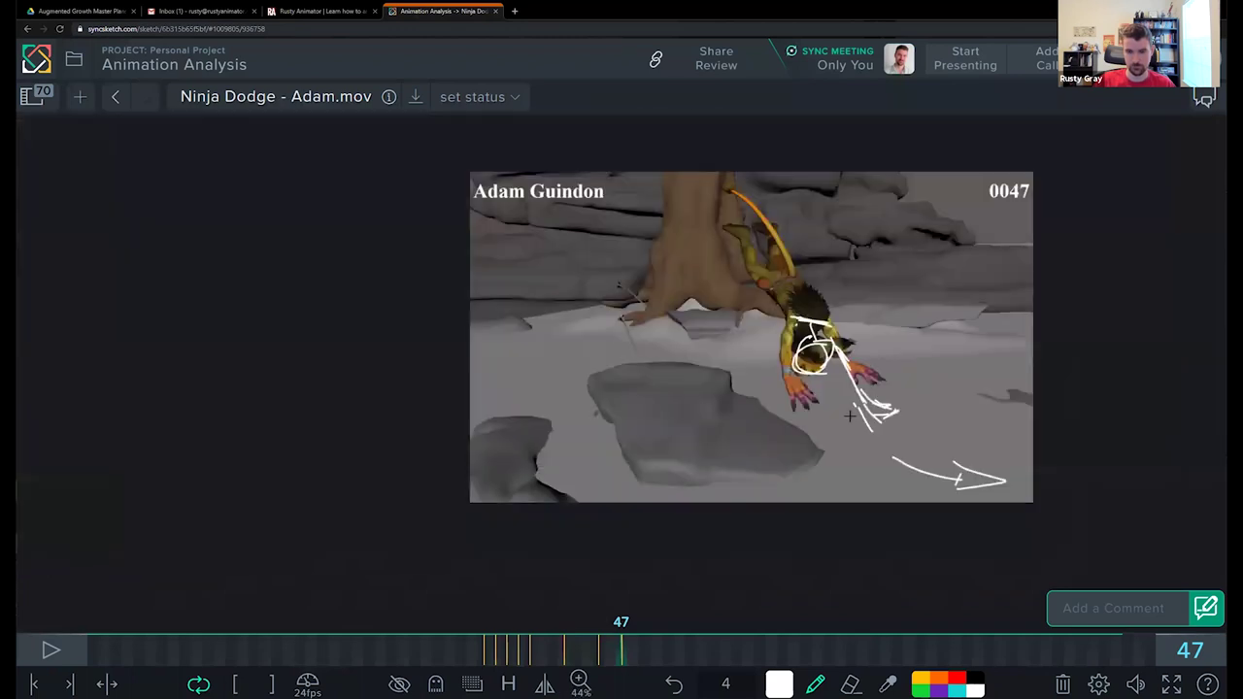
scroll(932, 408, up, 1)
Step: Draw white motion strokes sweeping down from the creature's side toward the foreground on frames 54 and 56
key(Right)
key(Right)
key(Right)
key(Right)
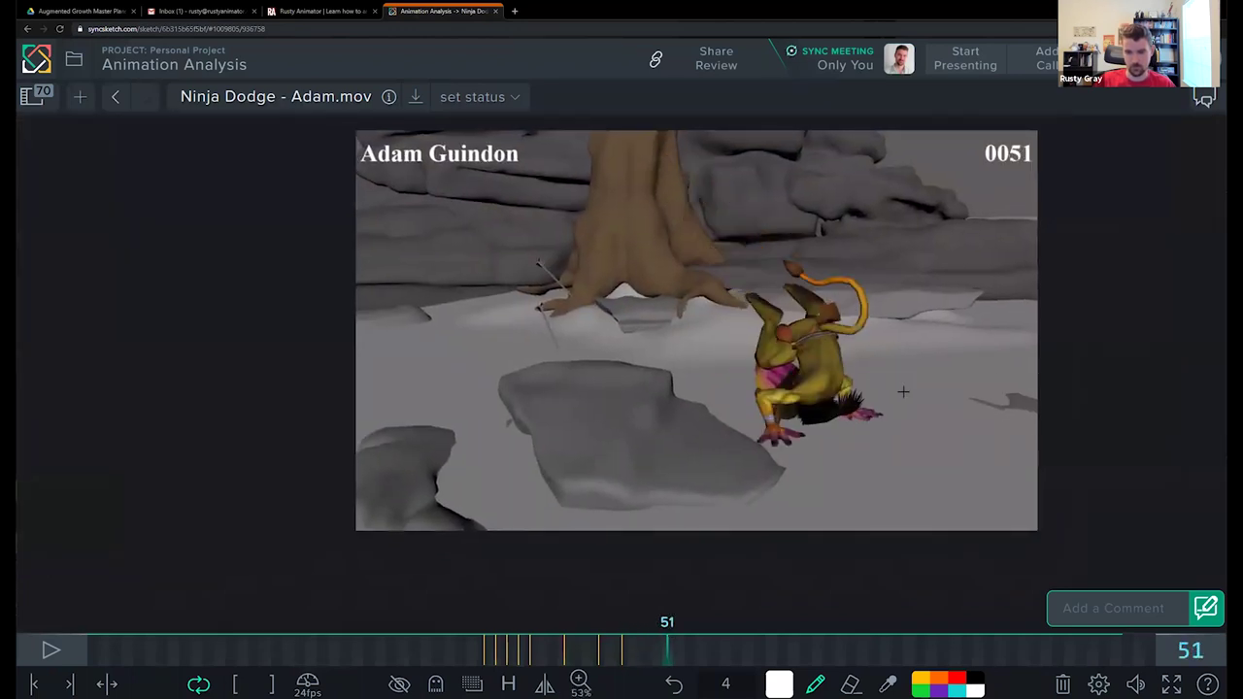
key(Right)
key(Right)
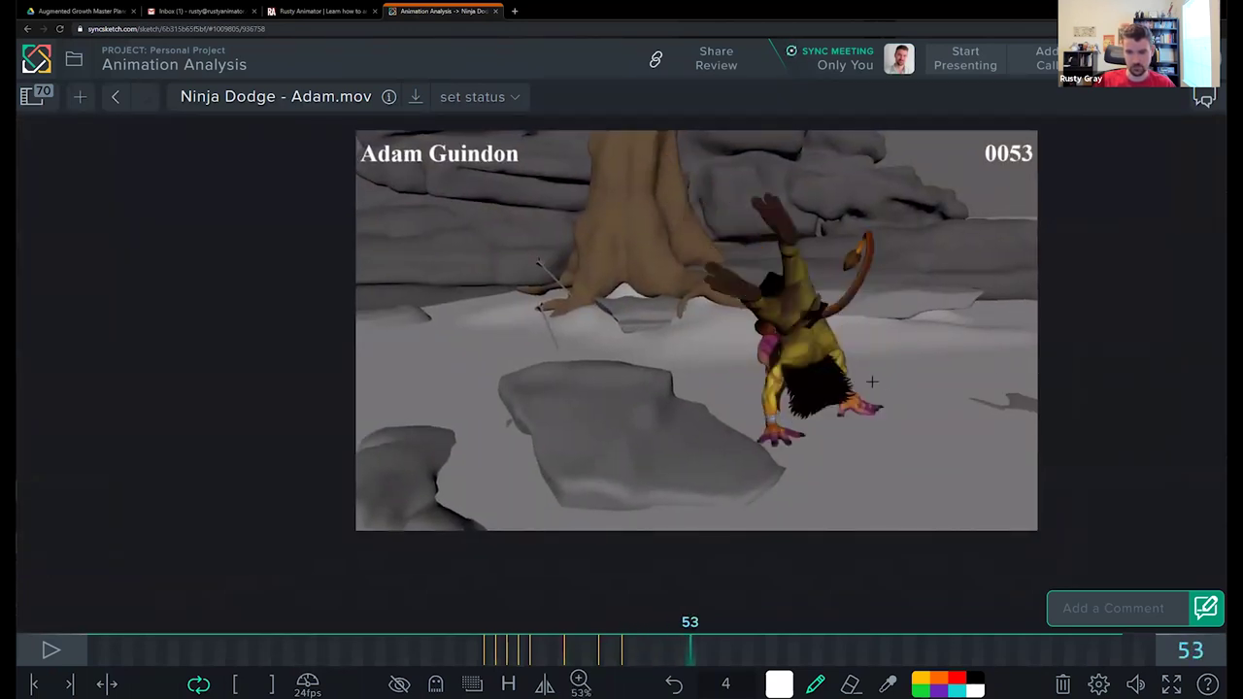
key(Right)
key(Left)
key(Right)
mouse_move(921, 280)
mouse_down()
mouse_move(924, 320)
mouse_move(795, 458)
mouse_up()
mouse_move(814, 426)
mouse_down()
mouse_move(806, 434)
mouse_move(826, 422)
mouse_move(575, 530)
mouse_move(632, 525)
mouse_up()
Step: Step through frames 57 to 60 to examine the creature springing off its hands and coming upright
key(Right)
key(Right)
key(Right)
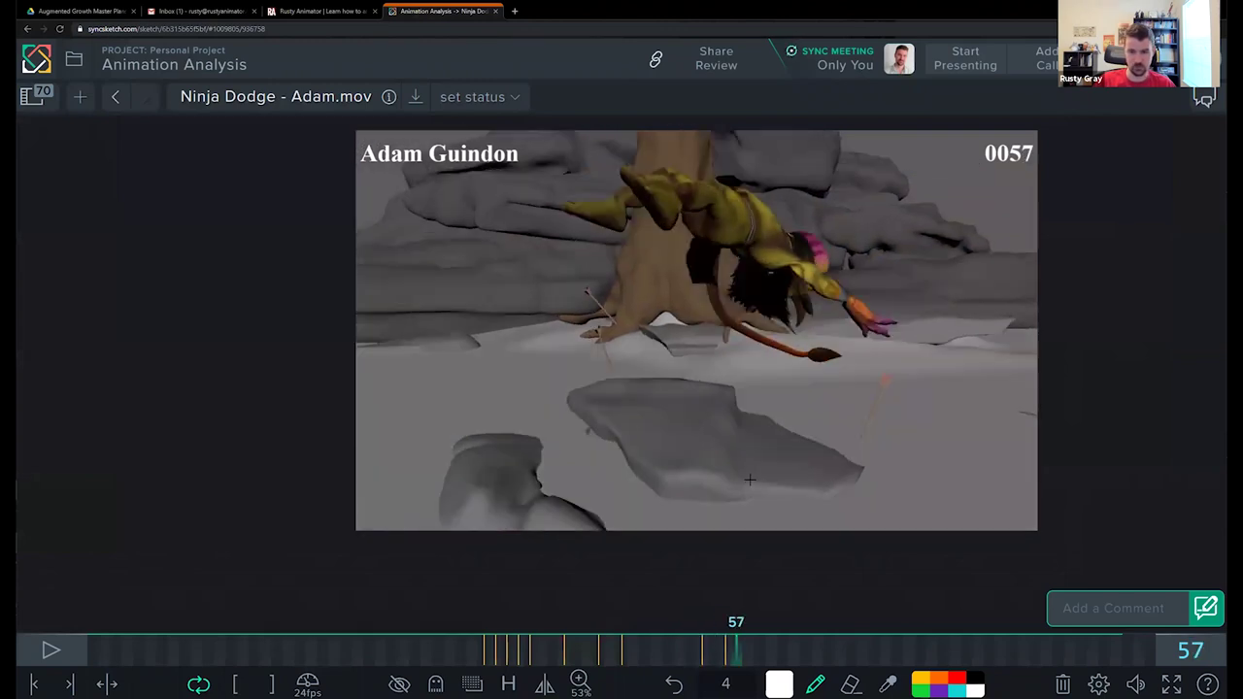
key(Right)
key(Right)
key(Left)
key(Right)
key(Right)
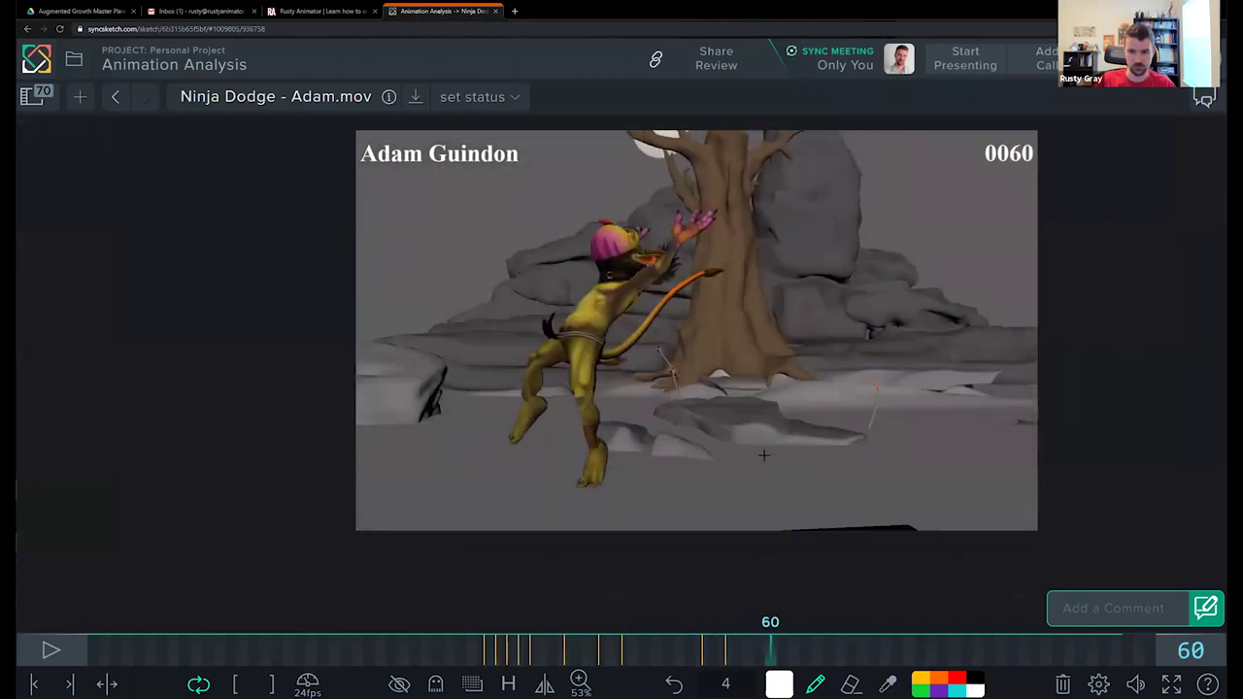
Step: Step back from frame 60 to frame 47 to review the handspring in reverse
key(Left)
key(Left)
key(Left)
key(Left)
key(Left)
key(Left)
key(Left)
key(Left)
key(Left)
key(Left)
key(Left)
key(Left)
key(Left)
key(Left)
key(Left)
key(Right)
key(Right)
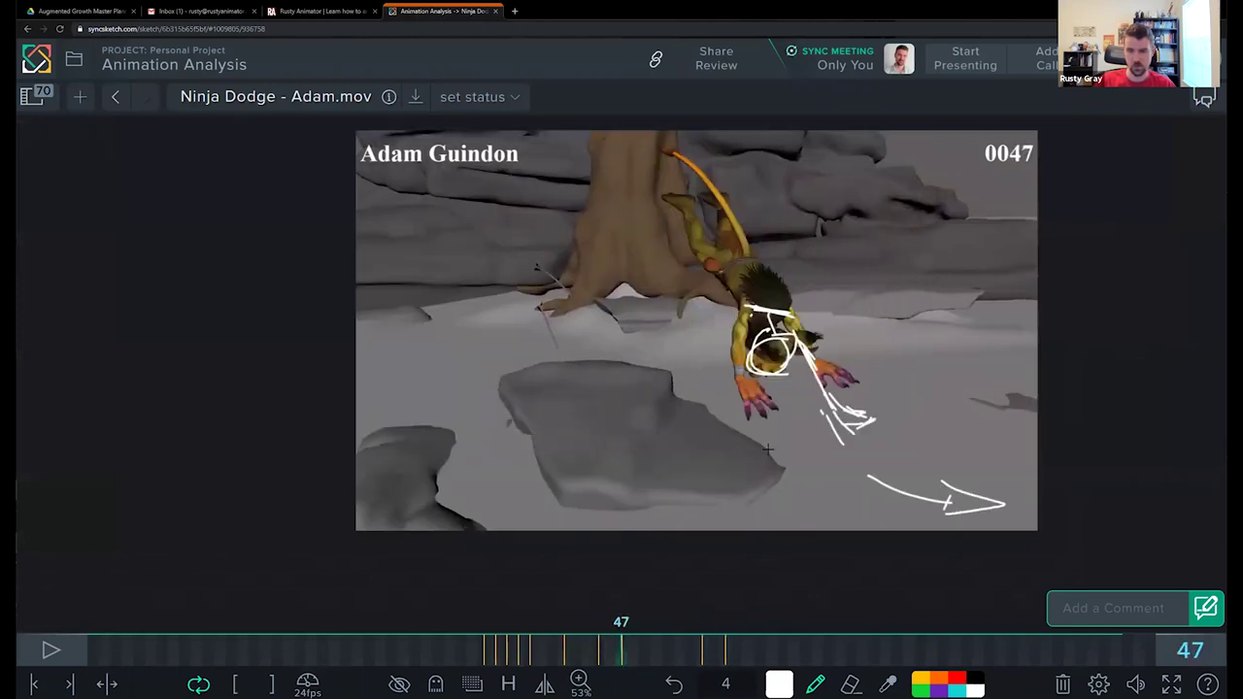
Step: Step back and forth between frames 47 and 56 to examine the push-off from the hands
key(Right)
key(Right)
key(Right)
key(Right)
key(Right)
key(Right)
key(Right)
key(Right)
key(Right)
key(Left)
key(Left)
key(Left)
key(Left)
key(Left)
key(Left)
key(Left)
key(Left)
key(Left)
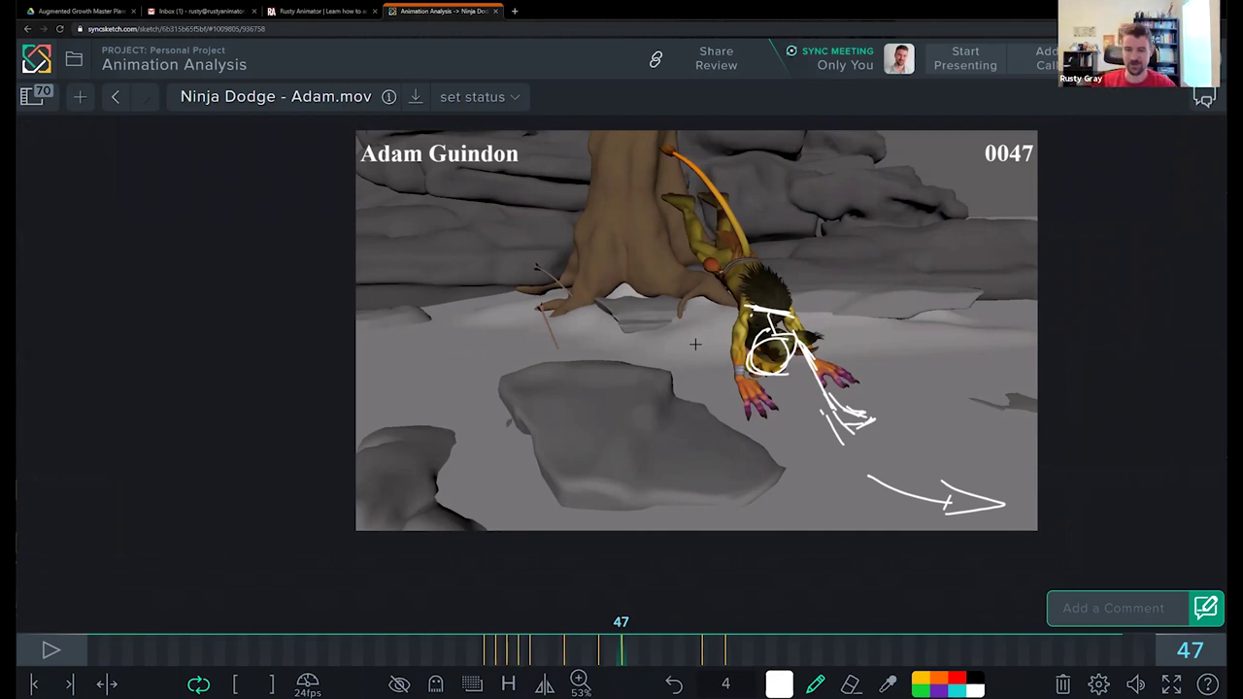
key(Right)
key(Right)
key(Right)
key(Right)
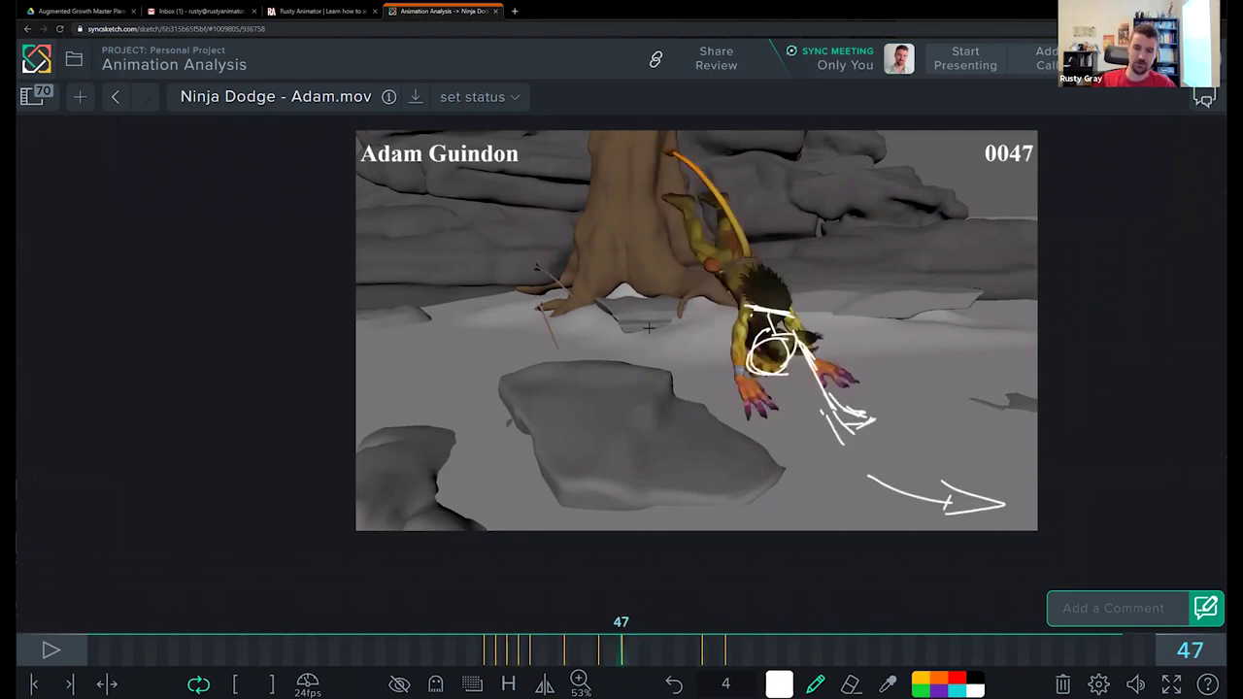
Step: Step back to frame 37 and forward to frame 43 to examine the creature's take-off into the leap
key(Left)
key(Left)
key(Left)
key(Left)
key(Left)
key(Left)
key(Left)
key(Left)
key(Left)
key(Left)
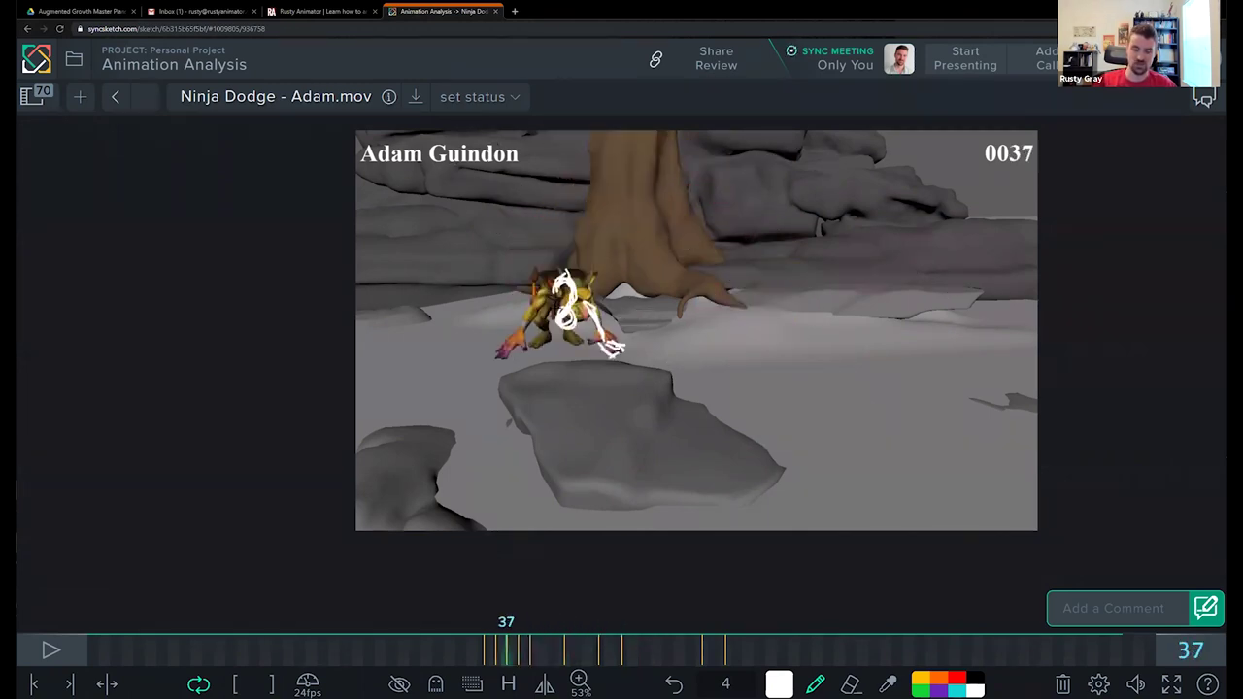
key(Right)
key(Right)
key(Right)
key(Right)
key(Right)
key(Right)
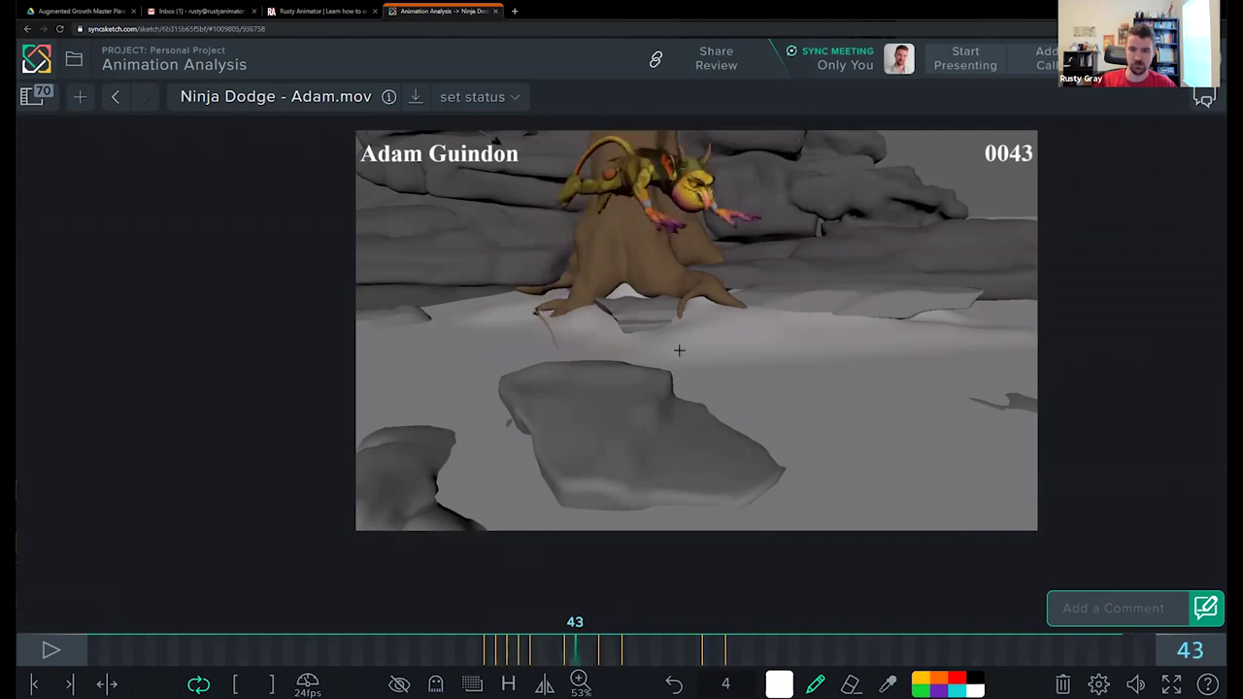
Step: Sketch trial motion arcs over the rock and ground on frame 44, break the long arc with the eraser, and clear the sketch
key(Right)
mouse_move(643, 320)
mouse_down()
mouse_move(775, 384)
mouse_move(855, 452)
mouse_up()
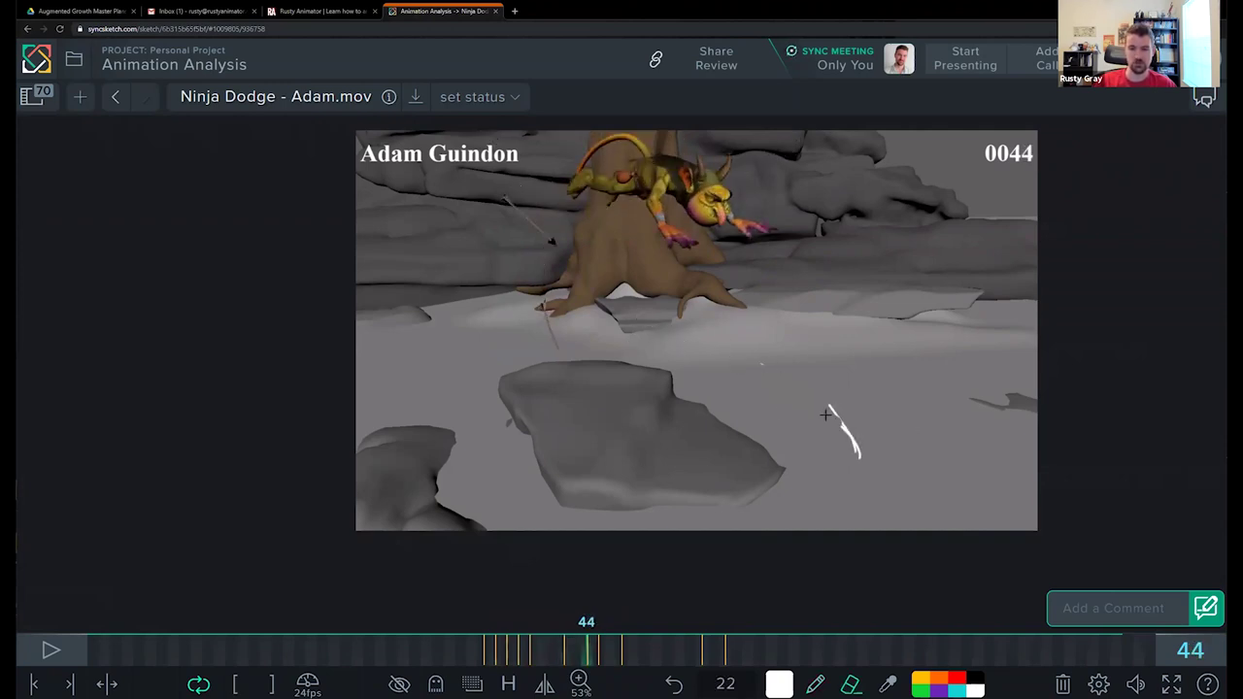
mouse_move(530, 341)
mouse_down()
mouse_move(708, 345)
mouse_move(814, 507)
mouse_up()
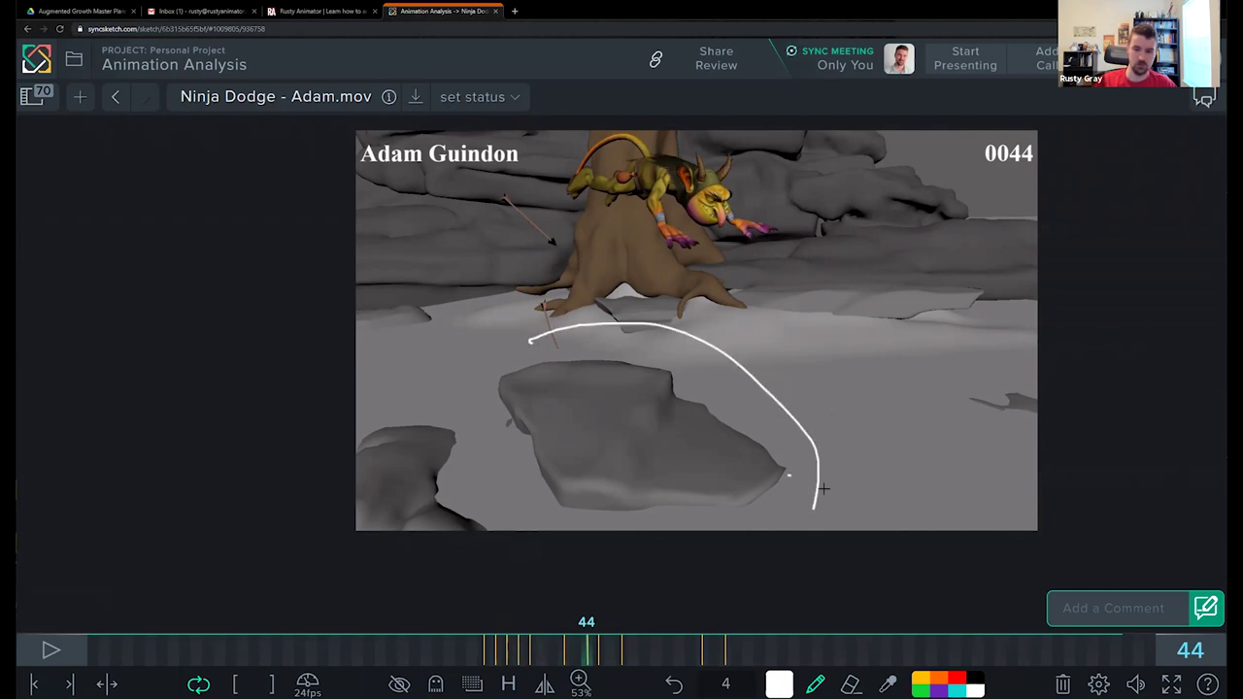
key(e)
drag(686, 331, 649, 325)
key(b)
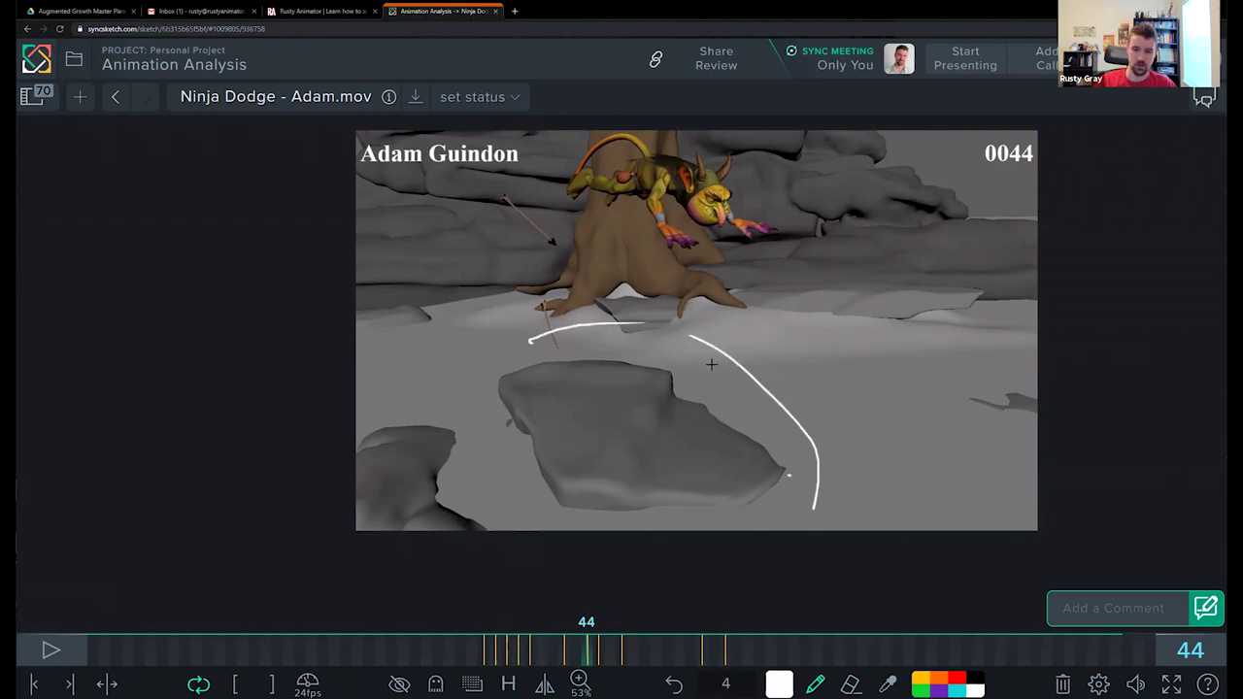
key(e)
key(p)
drag(581, 349, 723, 467)
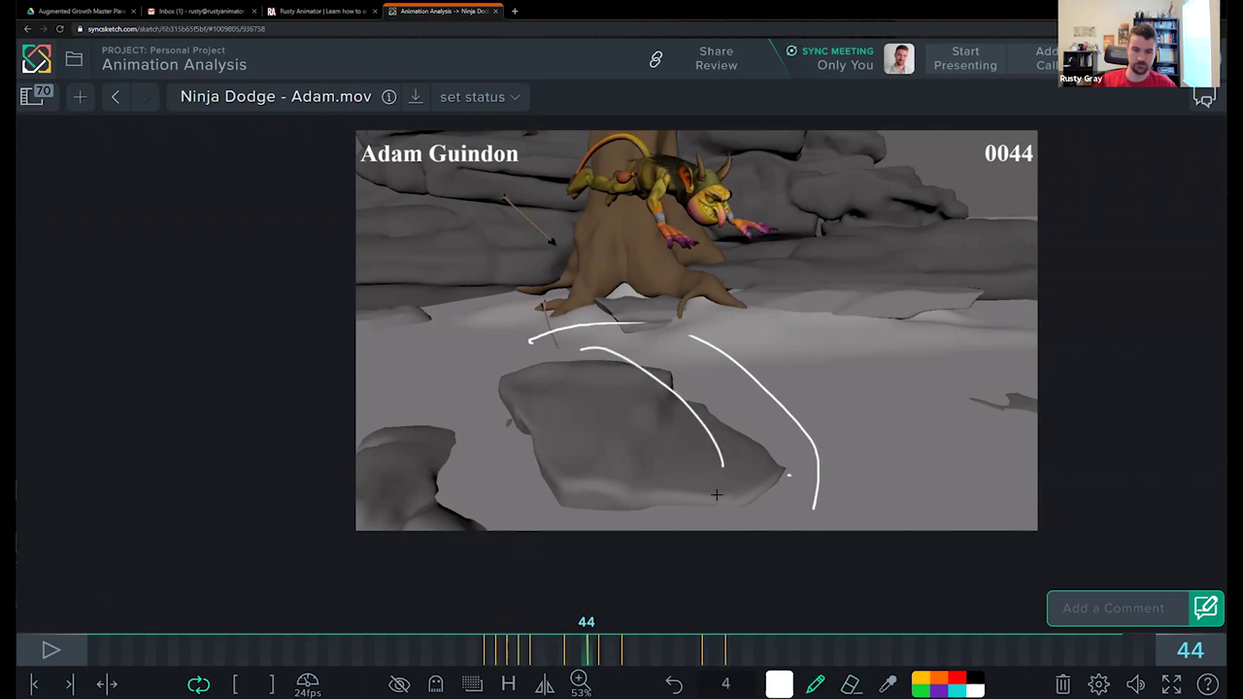
drag(913, 487, 821, 515)
mouse_move(840, 495)
mouse_down()
mouse_move(797, 517)
mouse_move(853, 517)
mouse_up()
drag(846, 517, 840, 496)
key(Delete)
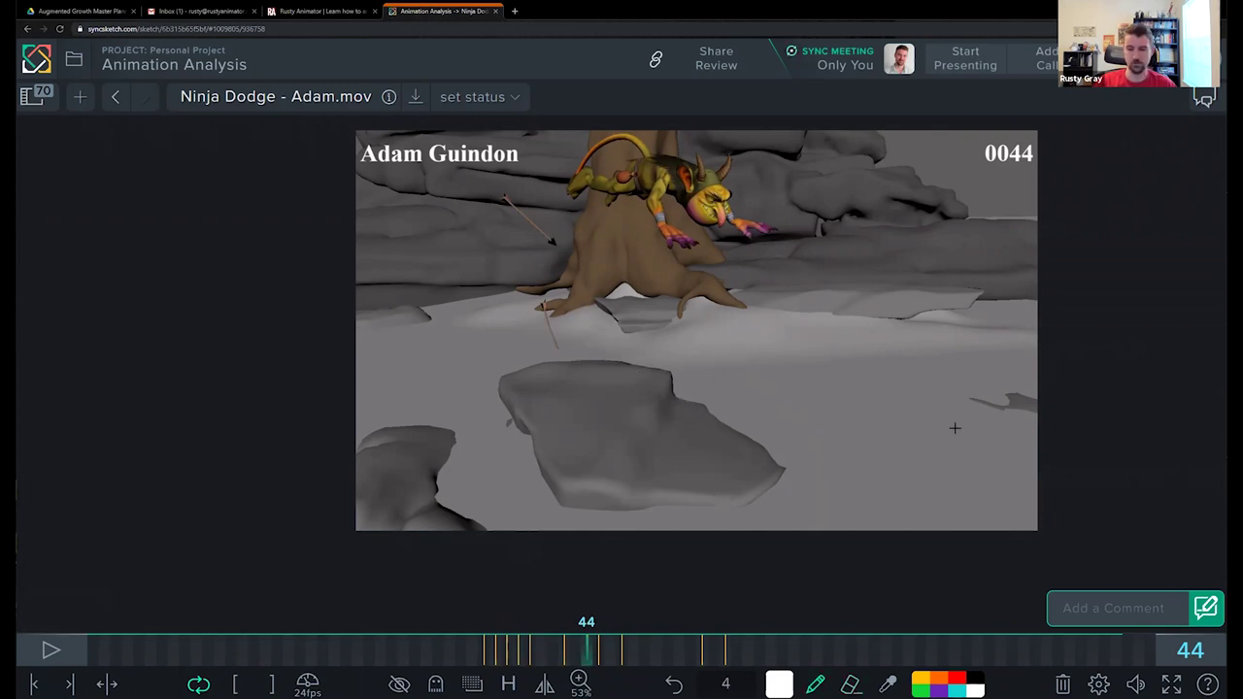
Step: Step through frames 45 to 50 and back to 48 to examine the creature's landing on its hands up close
key(Right)
key(Right)
key(Right)
key(Right)
key(Right)
key(Left)
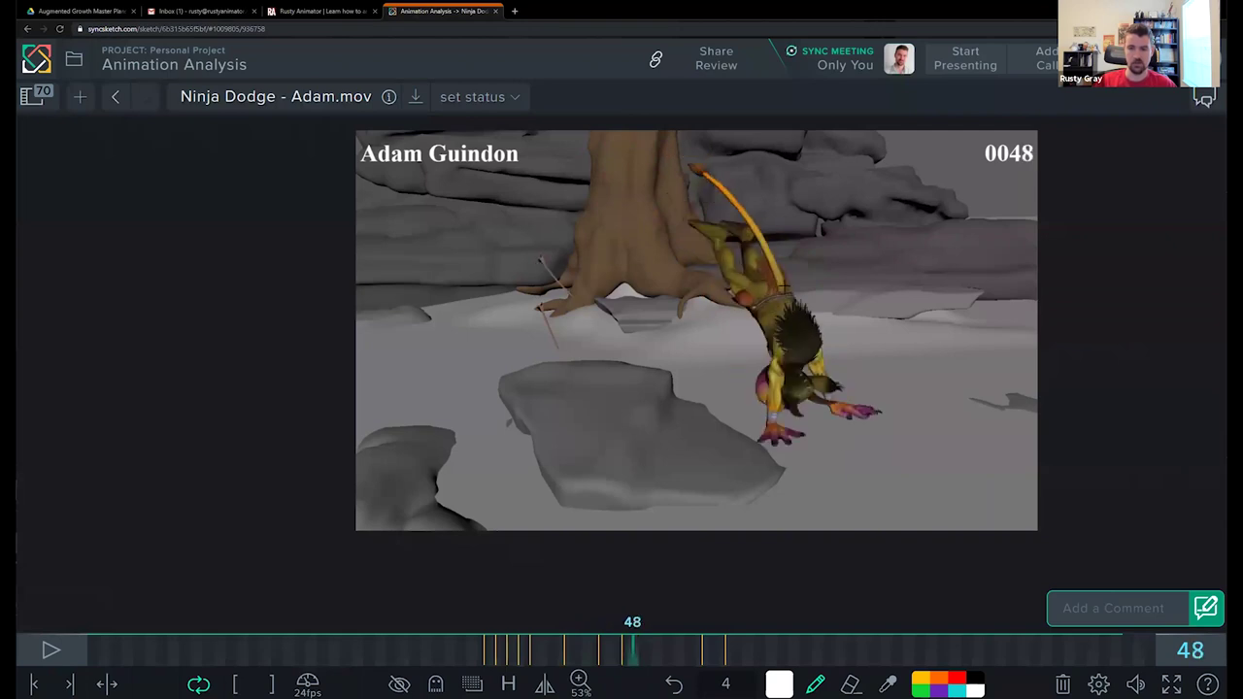
key(Right)
scroll(802, 330, up, 3)
key(Right)
key(Left)
key(Left)
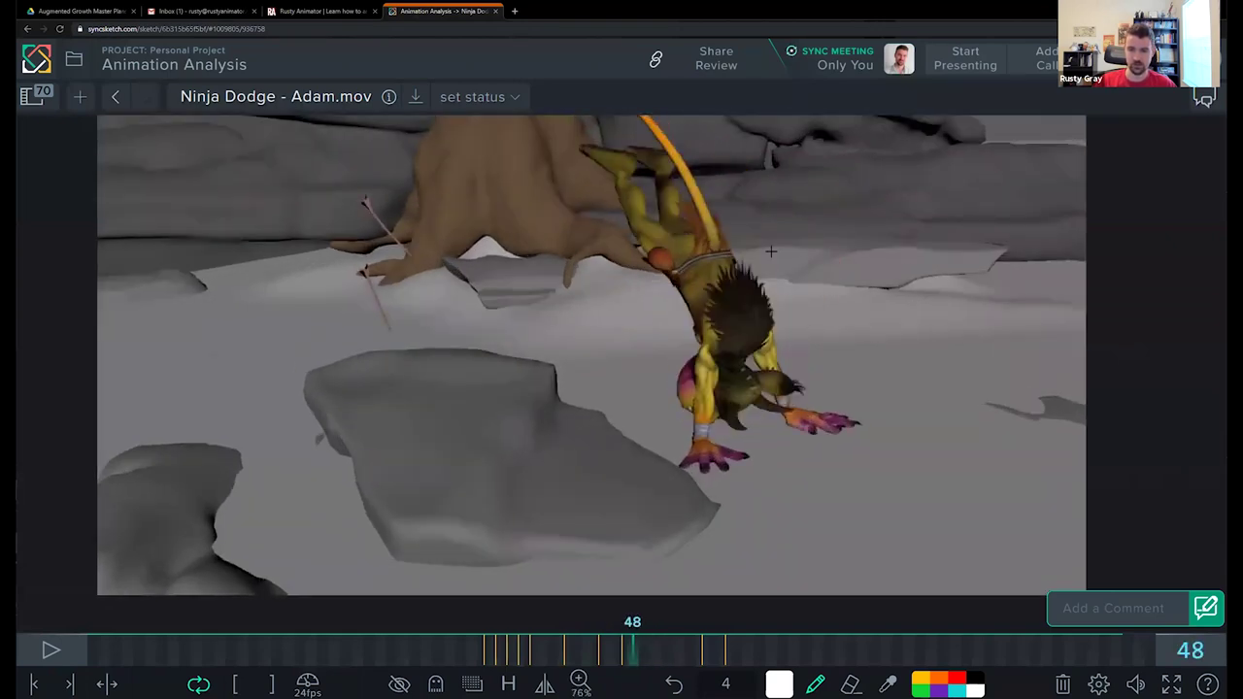
Step: On frame 50, draw a curved downward arrow beside the creature's tail
key(Right)
key(Right)
drag(828, 246, 886, 315)
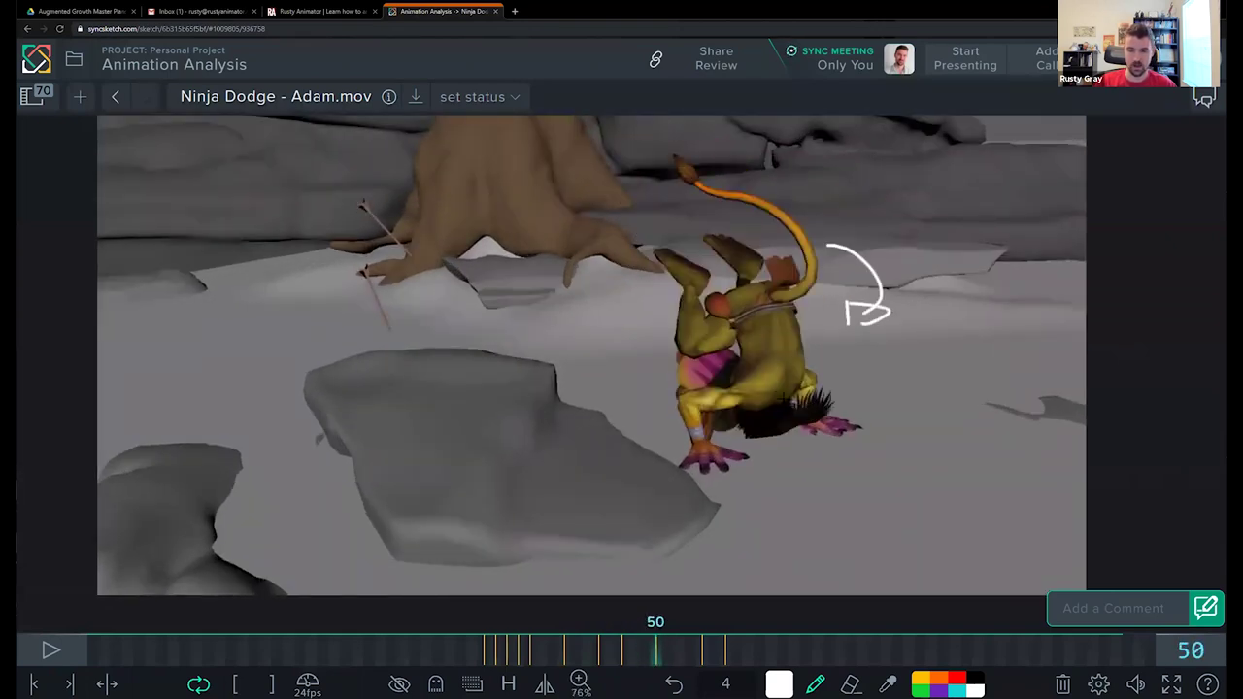
Step: On frame 51, circle the creature's chest and hips, sketch its curved back, and add a curved arrow pointing towards the back
key(Right)
key(Right)
key(Left)
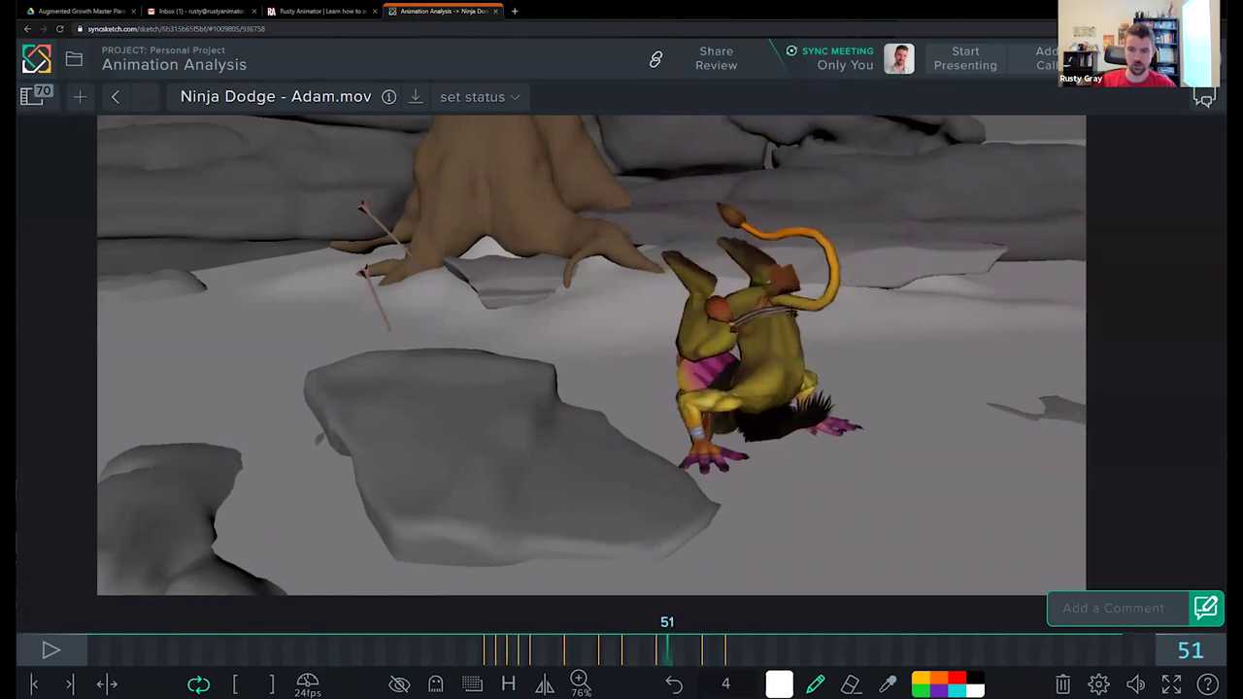
key(Left)
key(Right)
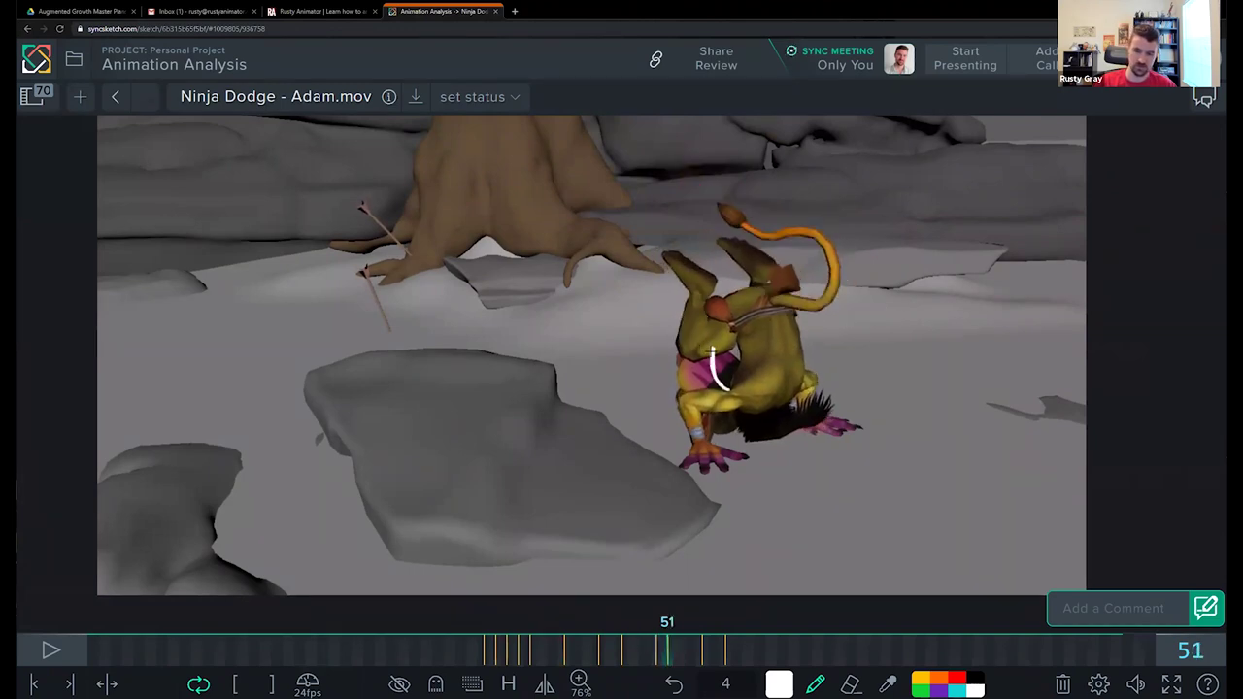
key(ctrl+z)
mouse_move(723, 338)
mouse_down()
mouse_move(715, 379)
mouse_move(717, 339)
mouse_move(760, 406)
mouse_move(720, 394)
mouse_up()
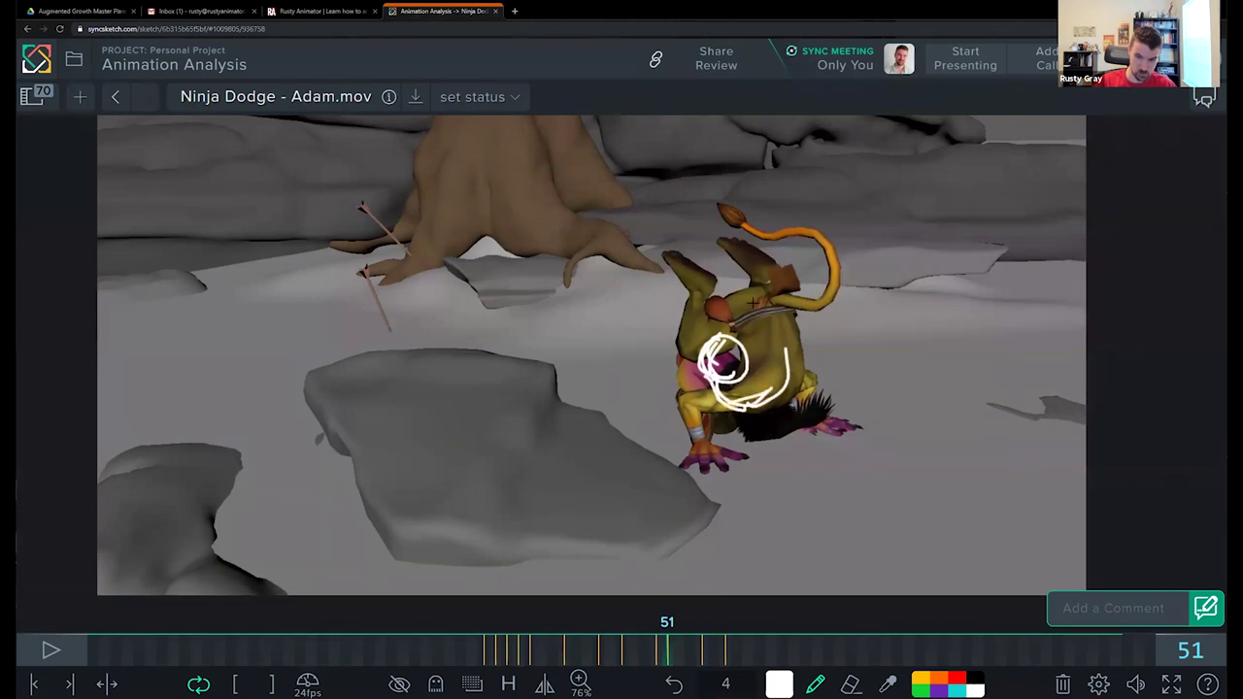
mouse_move(775, 318)
mouse_down()
mouse_move(767, 302)
mouse_move(741, 327)
mouse_move(778, 328)
mouse_up()
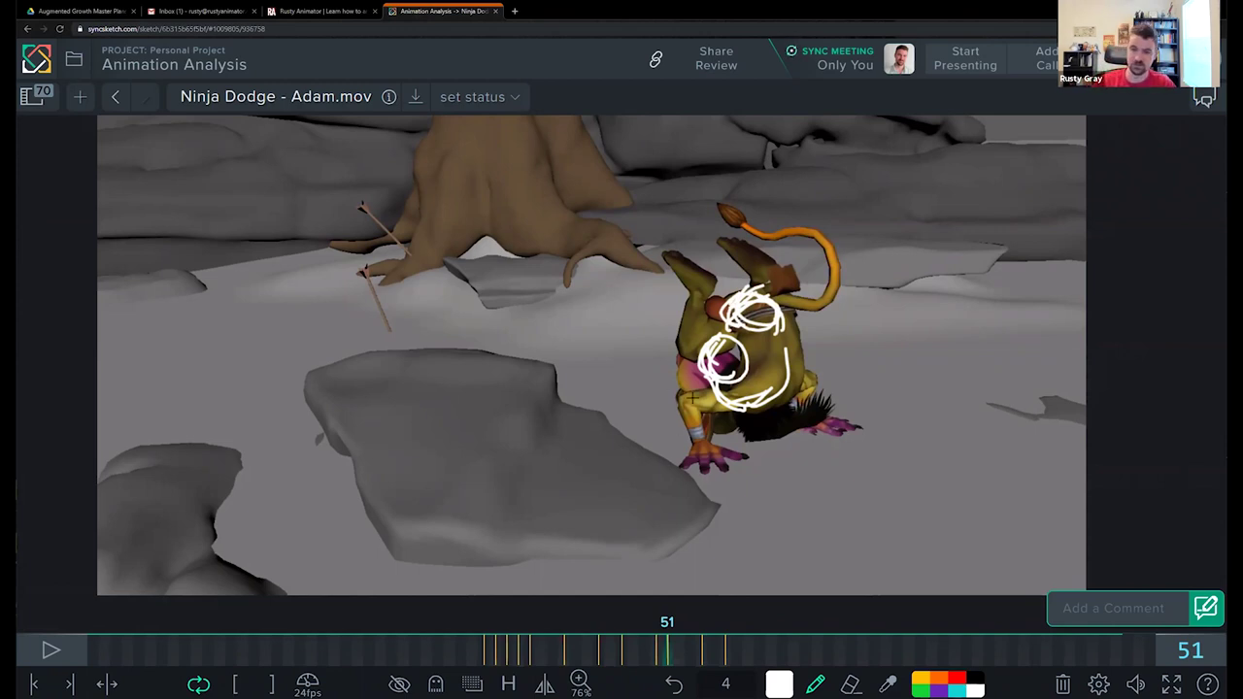
drag(867, 311, 829, 331)
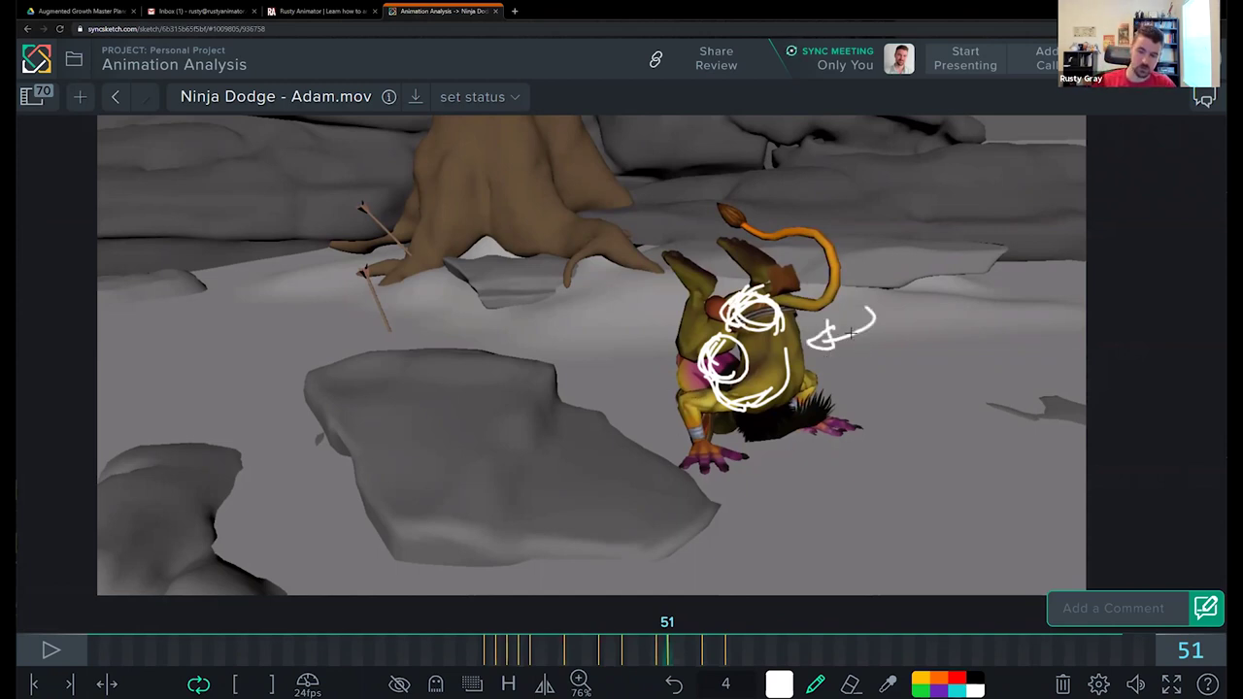
Step: Step back and forth between frames 52 and 54 to examine the body unfolding and the hands leaving the ground
key(Right)
key(Right)
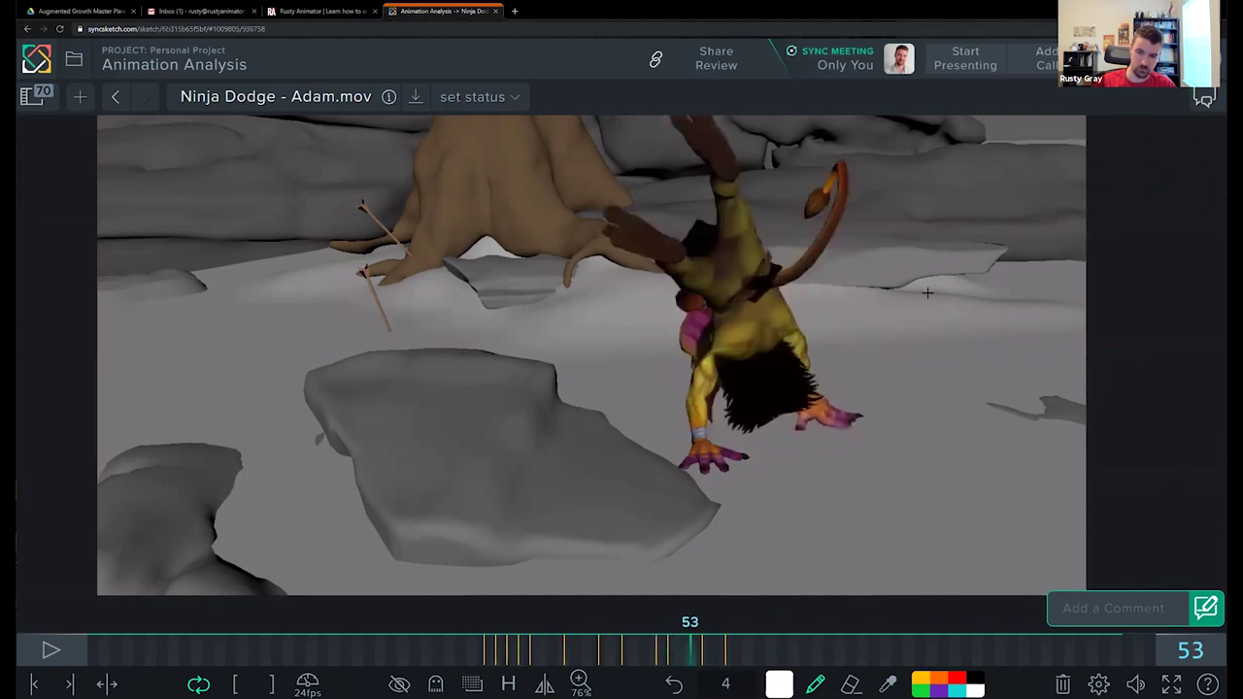
key(Left)
key(Right)
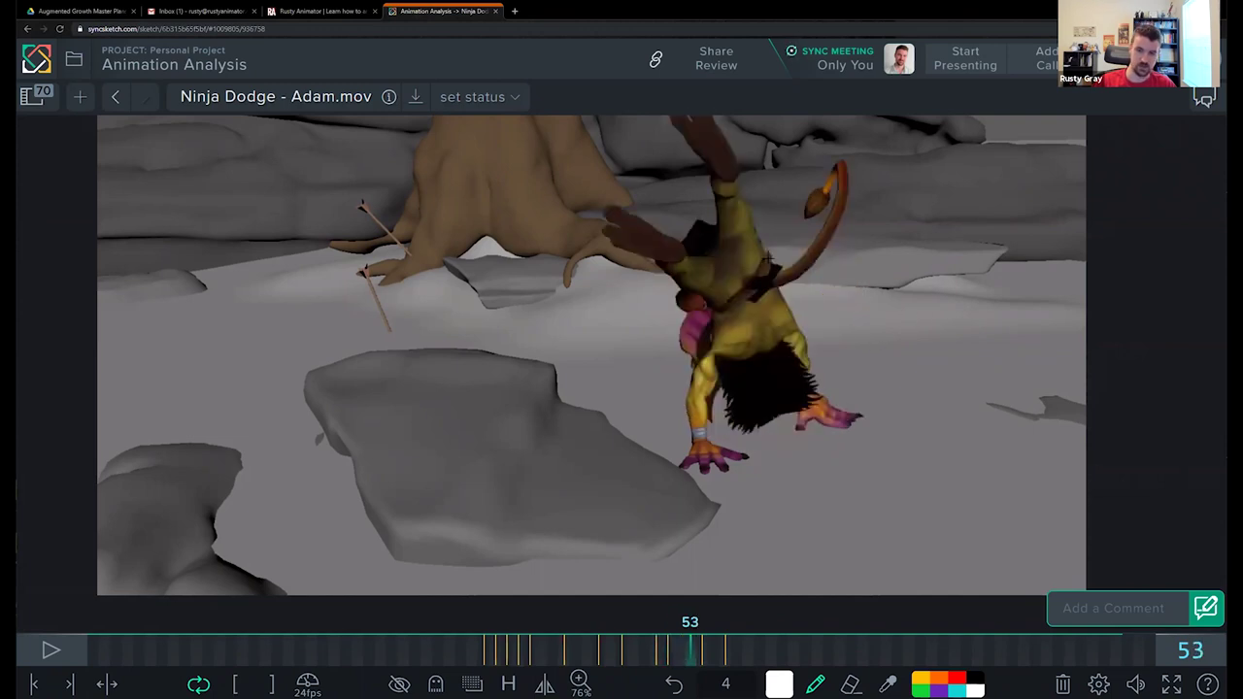
key(Right)
key(Left)
key(Right)
key(Left)
key(Right)
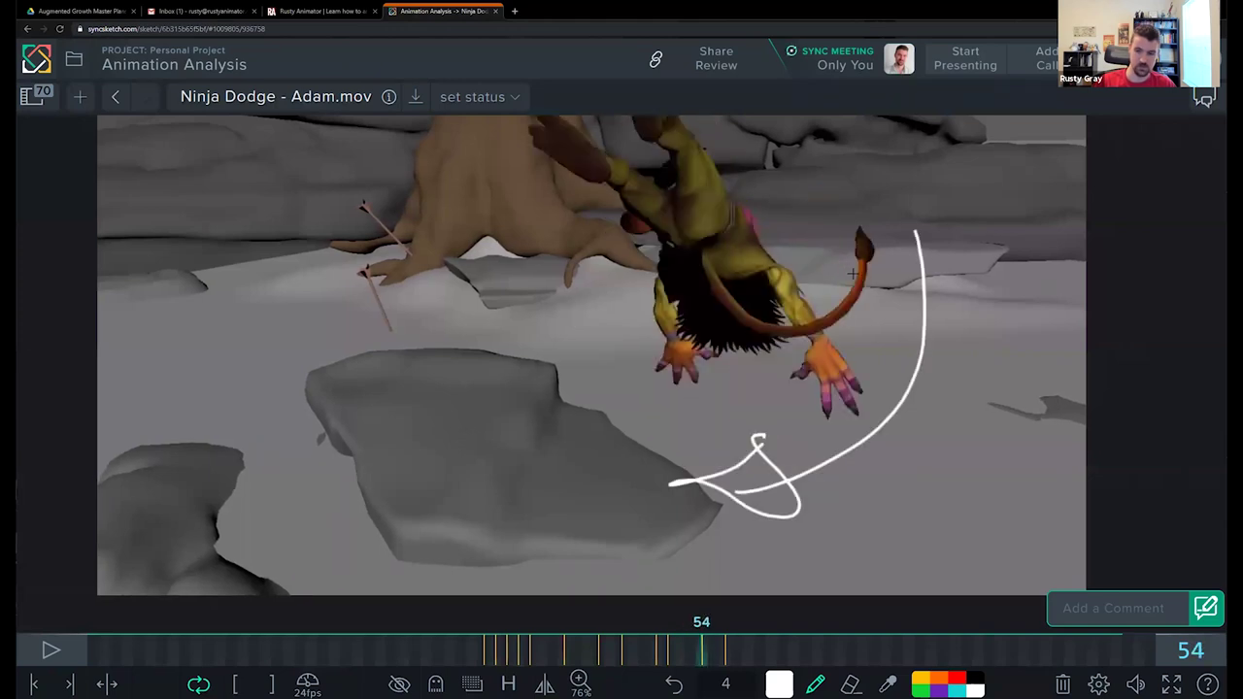
Step: Step forward to frame 56 and back to frame 51 to review the launch from the compressed pose
key(Right)
key(Right)
key(Left)
key(Left)
key(Left)
key(Left)
key(Left)
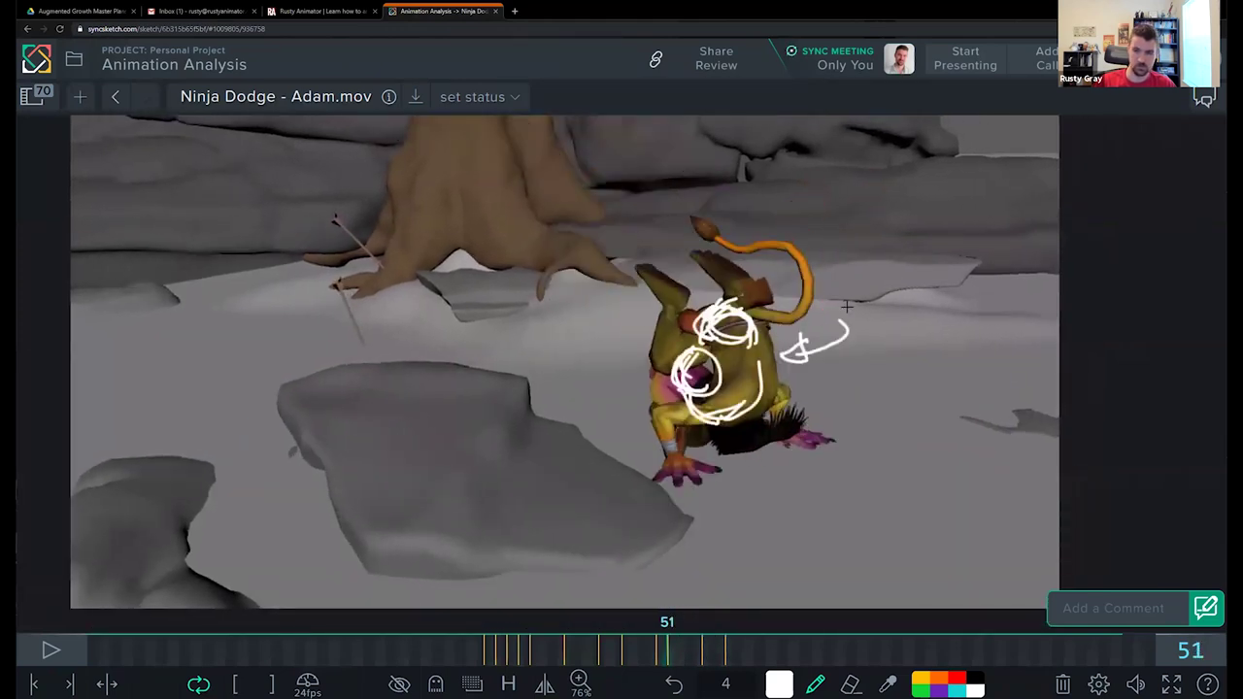
Step: On frame 51, reinforce the curve along the creature's back and sketch a curled shape and a separate arc beside the body
key(Right)
key(Right)
key(Left)
key(Left)
drag(752, 386, 742, 399)
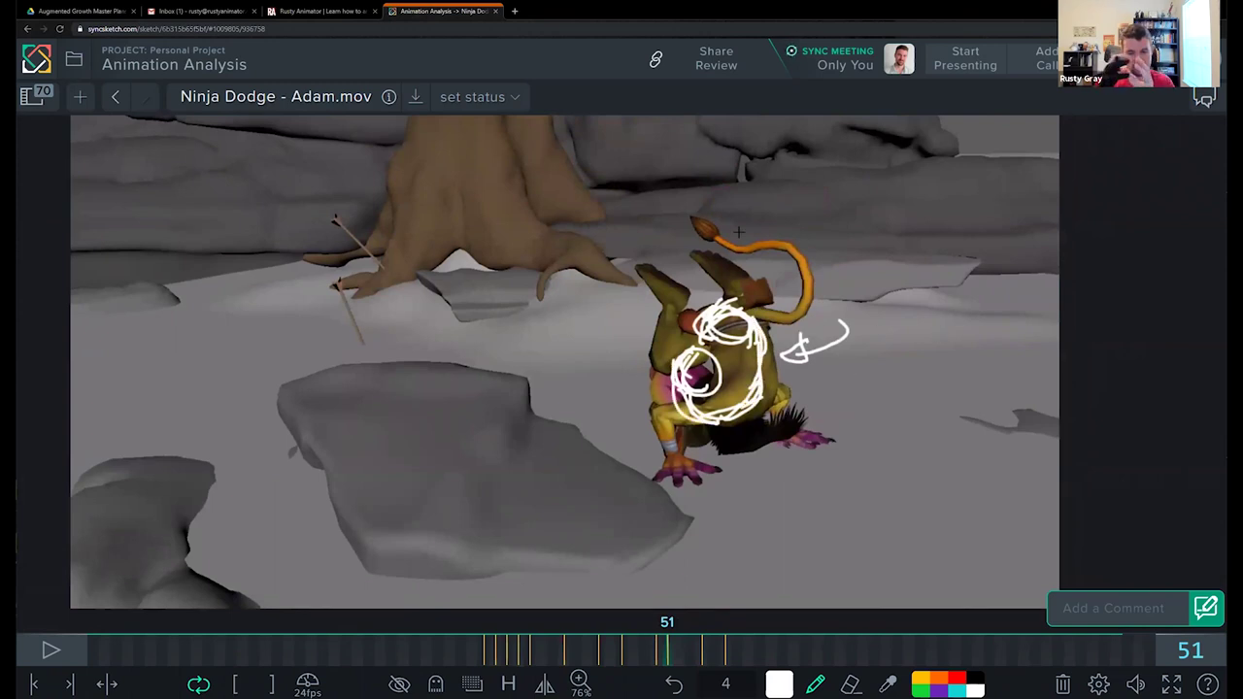
mouse_move(860, 269)
mouse_down()
mouse_move(954, 306)
mouse_move(889, 325)
mouse_move(922, 332)
mouse_move(947, 291)
mouse_move(932, 321)
mouse_move(942, 255)
mouse_up()
mouse_move(993, 142)
mouse_down()
mouse_move(1020, 233)
mouse_move(1010, 249)
mouse_up()
Step: On frame 54, draw straight lines along the creature's stretched body and arm, and compare the pose with frame 51
key(Right)
key(Right)
key(Right)
mouse_move(641, 165)
mouse_down()
mouse_move(767, 302)
mouse_move(802, 367)
mouse_up()
key(Left)
key(Left)
key(Left)
key(Right)
key(Right)
key(Right)
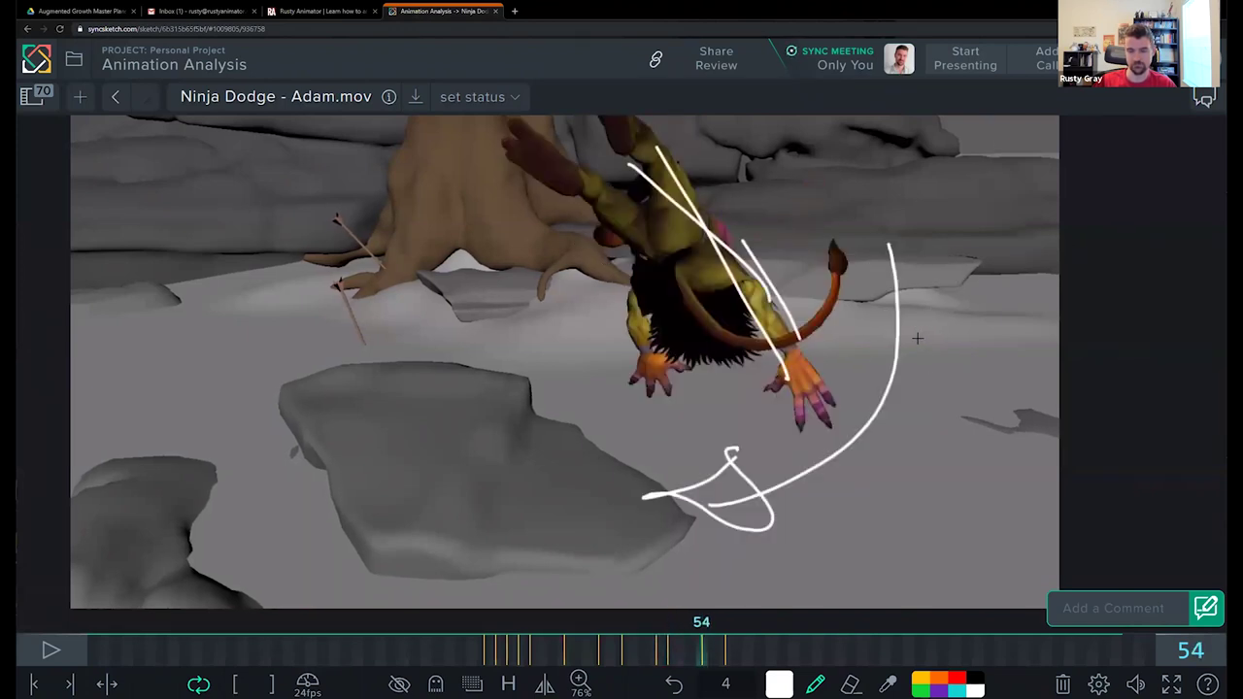
Step: On frame 51, erase part of the sketch above the curled shape and return to the drawing brush
key(Left)
key(Left)
key(Left)
key(e)
mouse_move(993, 155)
mouse_down()
mouse_move(981, 152)
mouse_move(1013, 229)
mouse_up()
key(p)
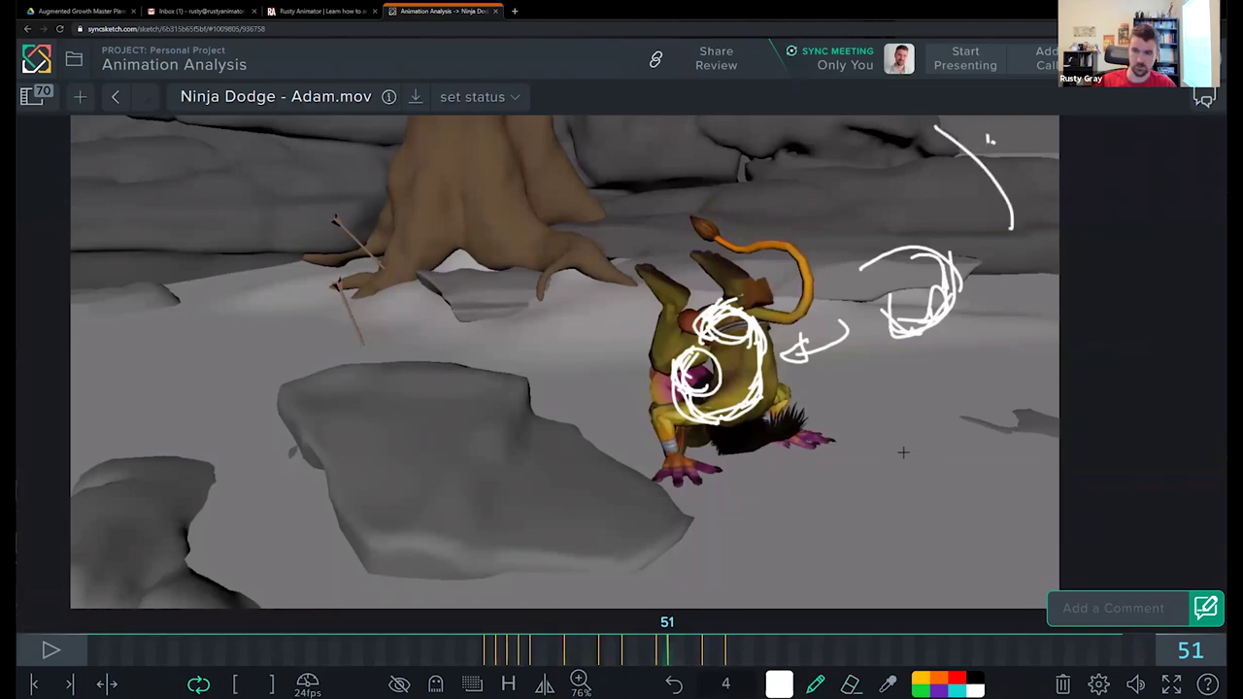
Step: Step forward from frame 51 to frame 58 and back to frame 54 to examine the airborne body in a wider view
key(Right)
key(Right)
key(Right)
drag(759, 322, 841, 325)
scroll(840, 326, down, 1)
key(Right)
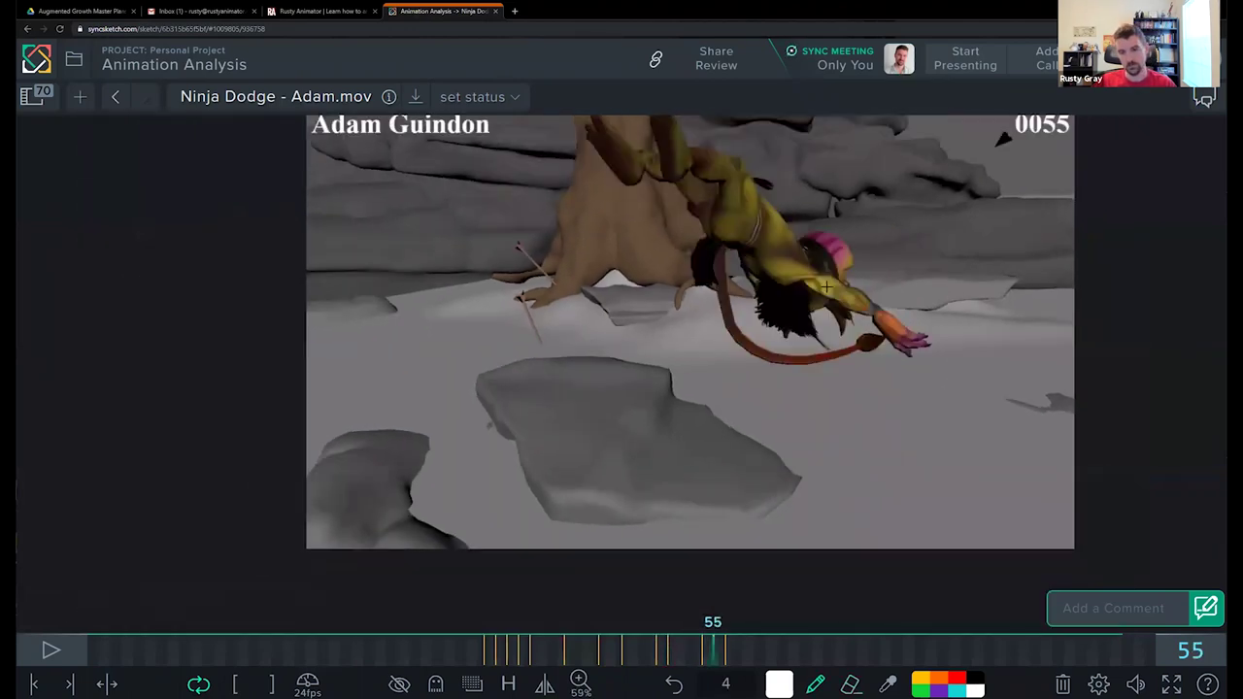
key(Right)
key(Right)
key(Right)
key(Left)
key(Left)
key(Left)
key(Left)
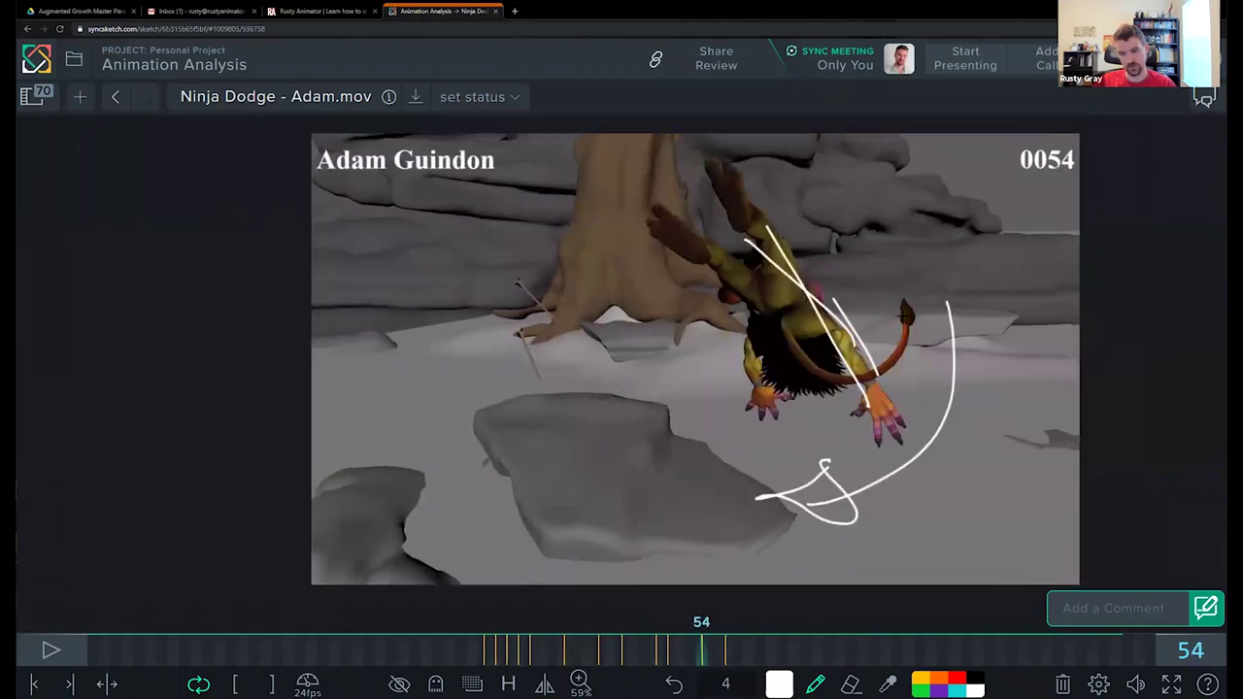
Step: Step forward to frame 59 and back to frame 51 to review the flight from launch to coming upright
key(Right)
key(Right)
key(Right)
key(Right)
key(Right)
key(Left)
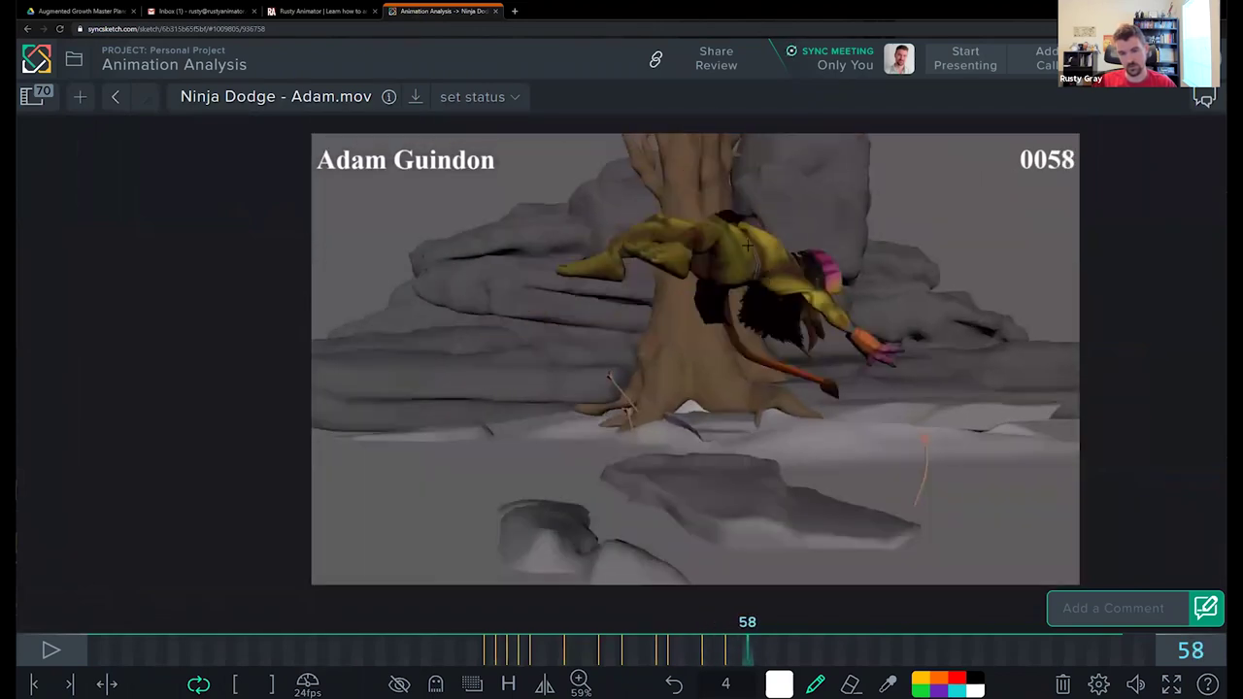
key(Right)
key(Left)
key(Left)
key(Left)
key(Left)
key(Left)
key(Left)
key(Left)
key(Left)
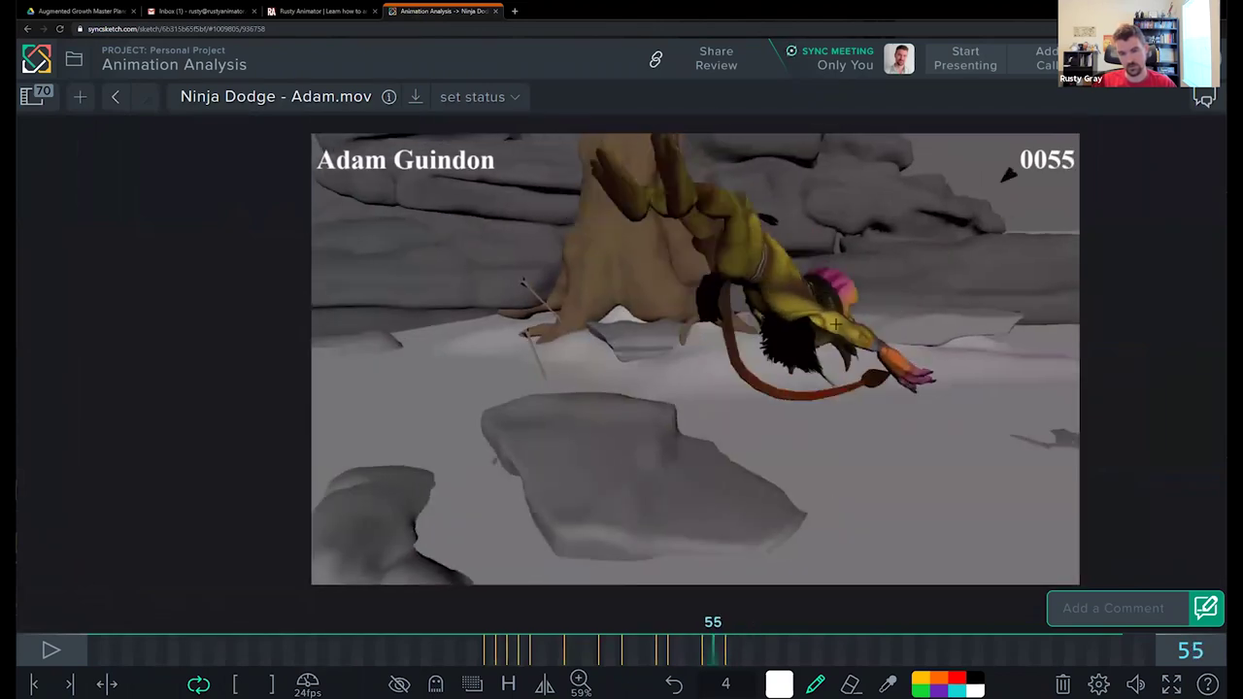
Step: Draw a curved arrow sweeping beneath the creature on frame 55 and an upward curved arrow below its feet on frame 56
key(Right)
key(Right)
key(Right)
key(Right)
drag(561, 410, 595, 435)
key(Right)
mouse_move(626, 325)
mouse_down()
mouse_move(602, 278)
mouse_move(581, 281)
mouse_up()
Step: Compare frames 58 and 59, and mark the creature's hips with a short stroke on frame 58
key(Right)
key(Right)
key(Right)
key(Left)
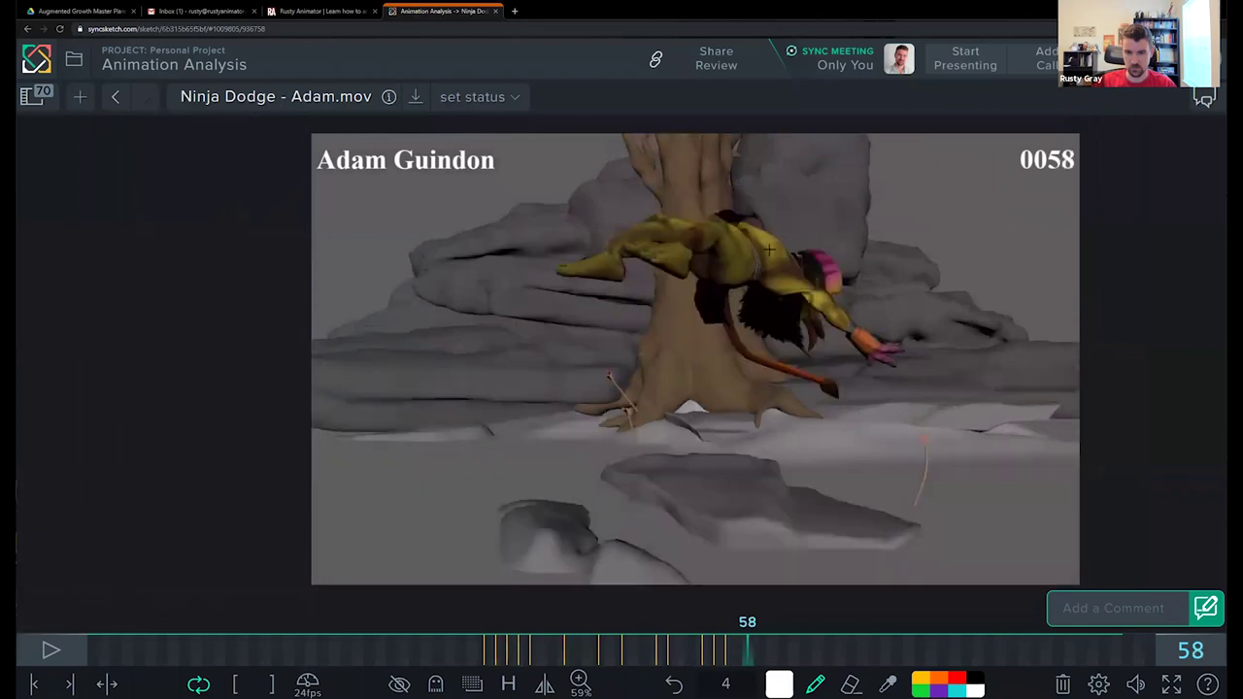
key(Right)
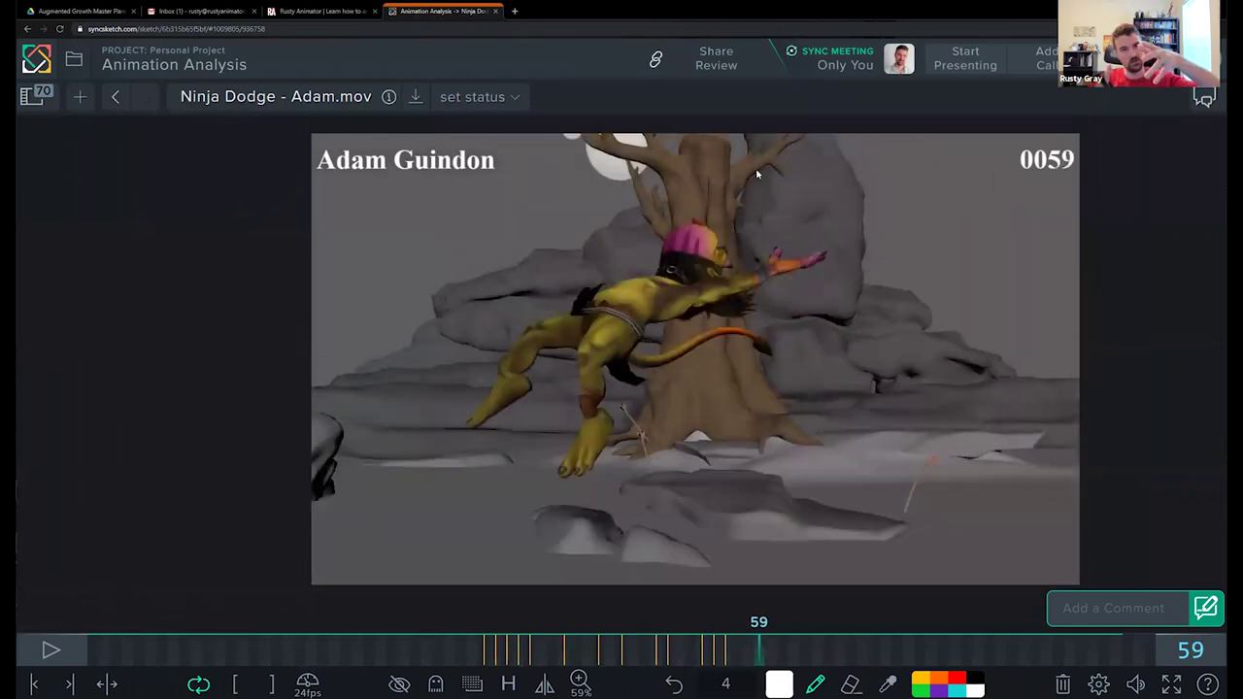
key(Left)
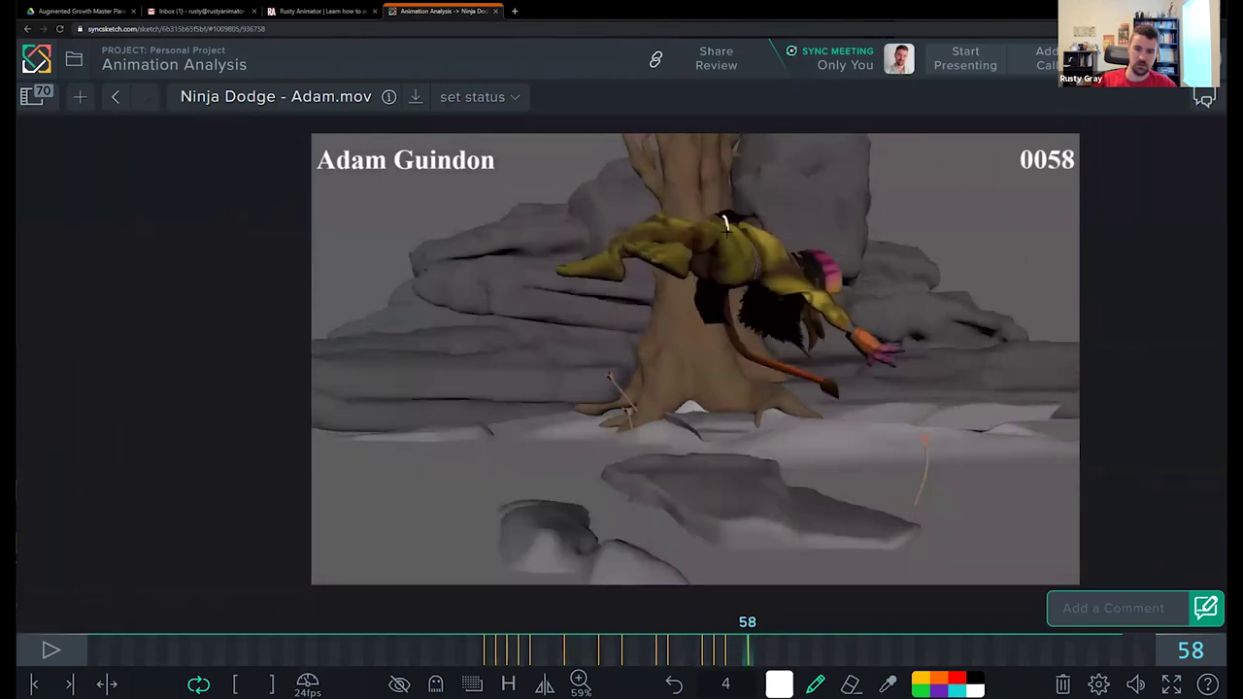
mouse_move(727, 226)
mouse_down()
mouse_move(736, 248)
mouse_move(709, 238)
mouse_move(719, 274)
mouse_move(743, 238)
mouse_up()
Step: On frame 60, sketch strokes along the creature's lower back and a bent limb line behind it
key(Right)
key(Right)
key(Right)
key(Left)
key(Left)
key(Right)
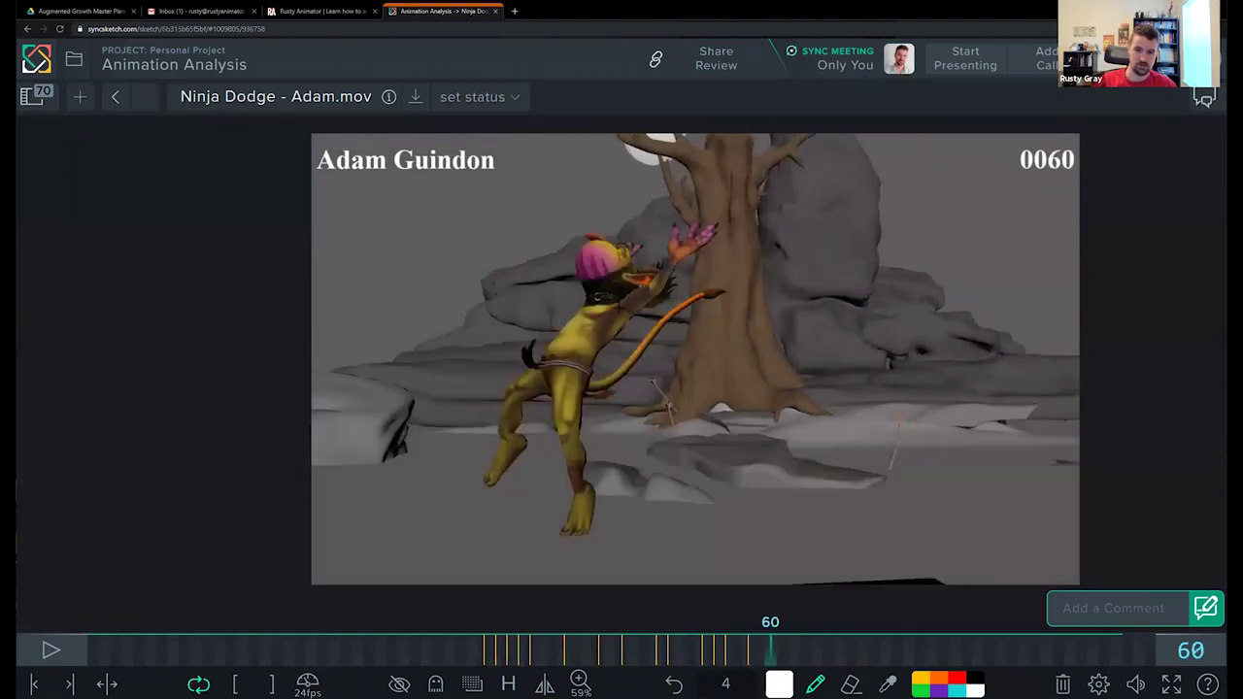
drag(555, 317, 570, 359)
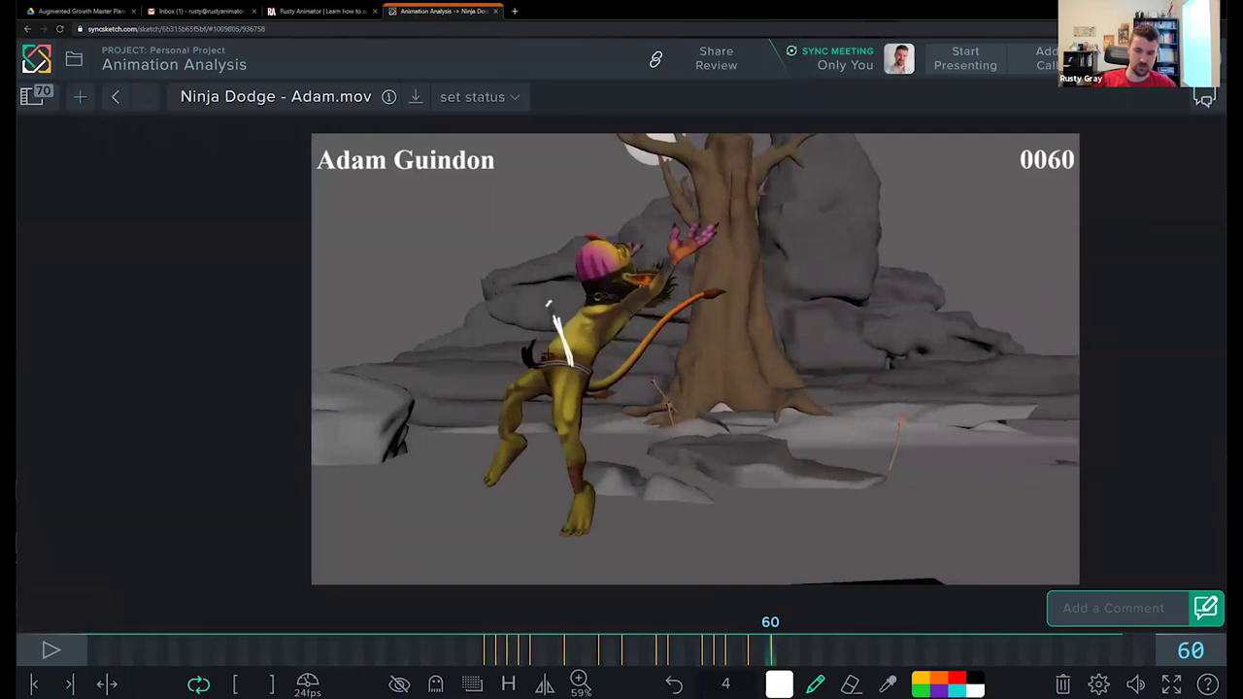
drag(548, 305, 562, 360)
drag(513, 284, 509, 328)
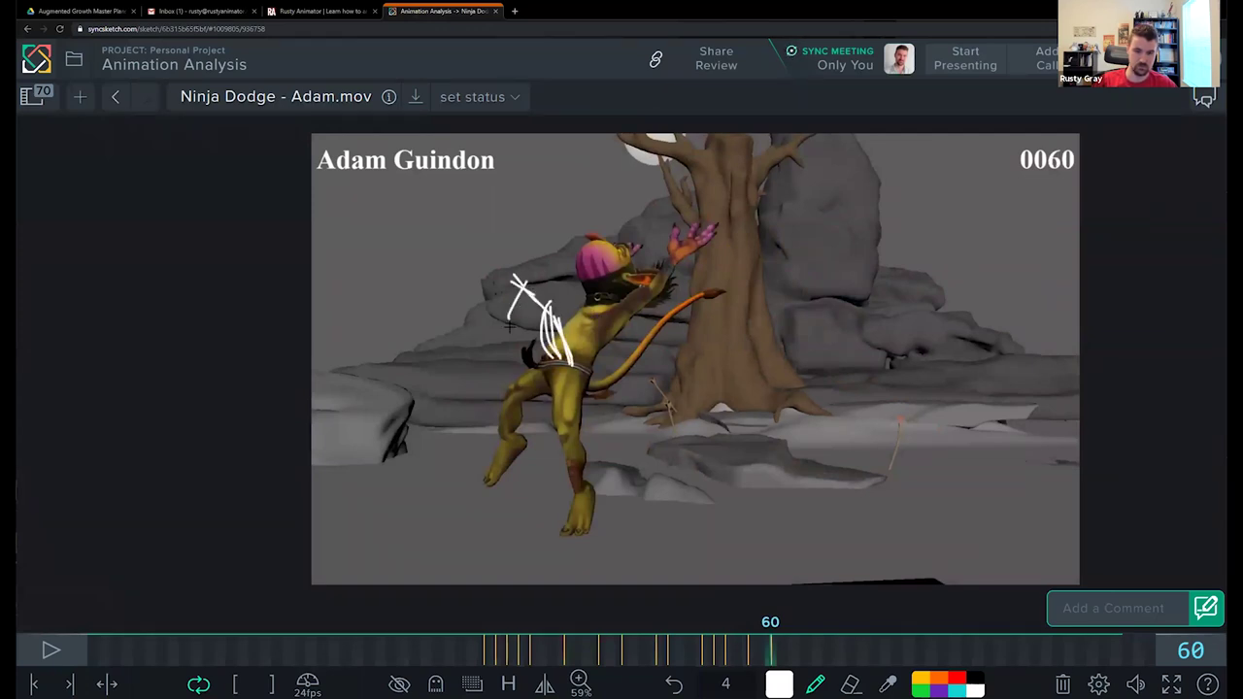
Step: On frame 60, sketch lines down the supporting leg and from the raised arm through the chest to the waist
mouse_move(561, 399)
mouse_down()
mouse_move(570, 486)
mouse_move(568, 390)
mouse_move(542, 507)
mouse_move(567, 412)
mouse_move(533, 482)
mouse_up()
key(e)
key(b)
drag(569, 389, 539, 511)
mouse_move(589, 313)
mouse_down()
mouse_move(652, 257)
mouse_move(575, 351)
mouse_up()
drag(616, 292, 567, 365)
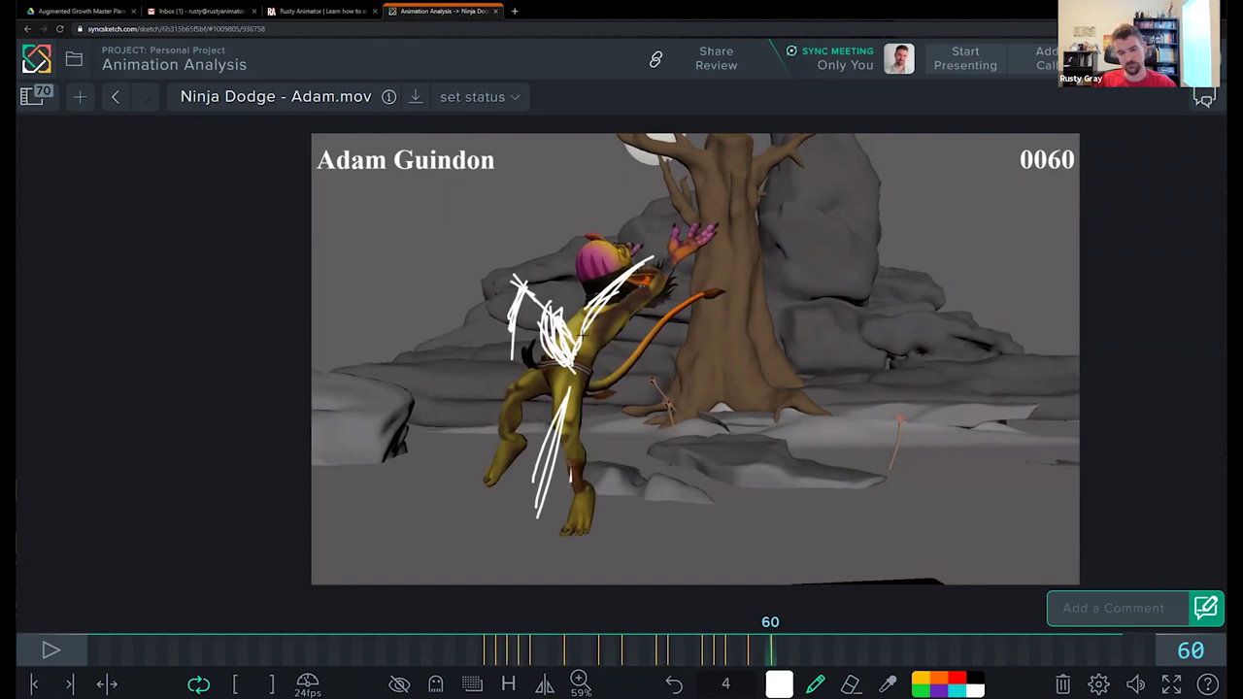
Step: Step back to frame 56, forward to frame 59 and back to frame 55 to examine the body's path through the air
key(Left)
key(Left)
key(Left)
key(Left)
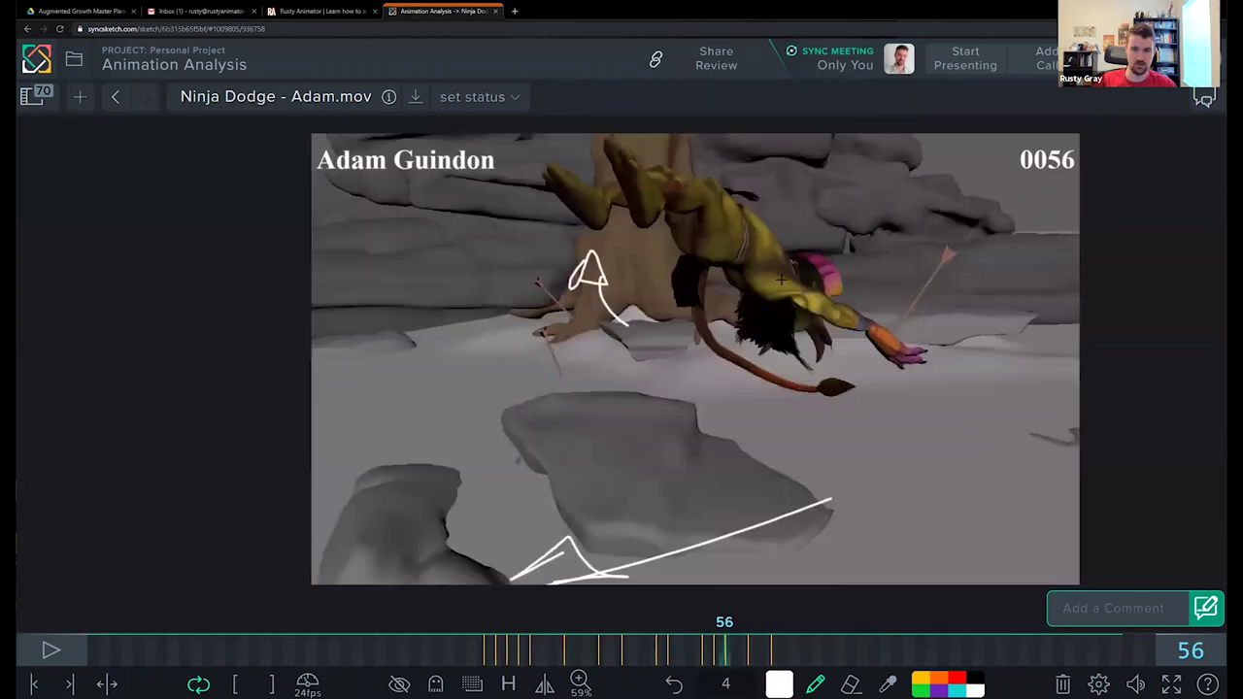
key(Right)
key(Right)
key(Right)
key(Left)
key(Left)
key(Left)
key(Left)
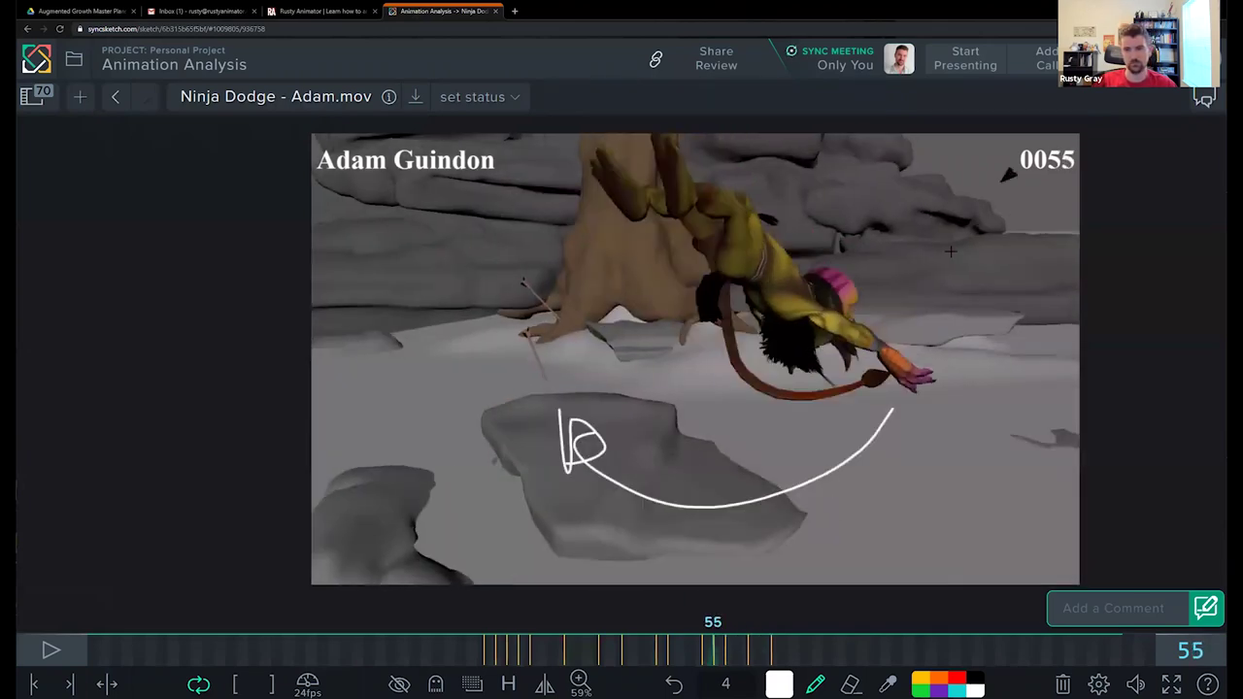
Step: Step forward to frame 59 and alternate between frames 58 and 59 to examine the body swinging upright
key(Right)
key(Right)
key(Right)
key(Right)
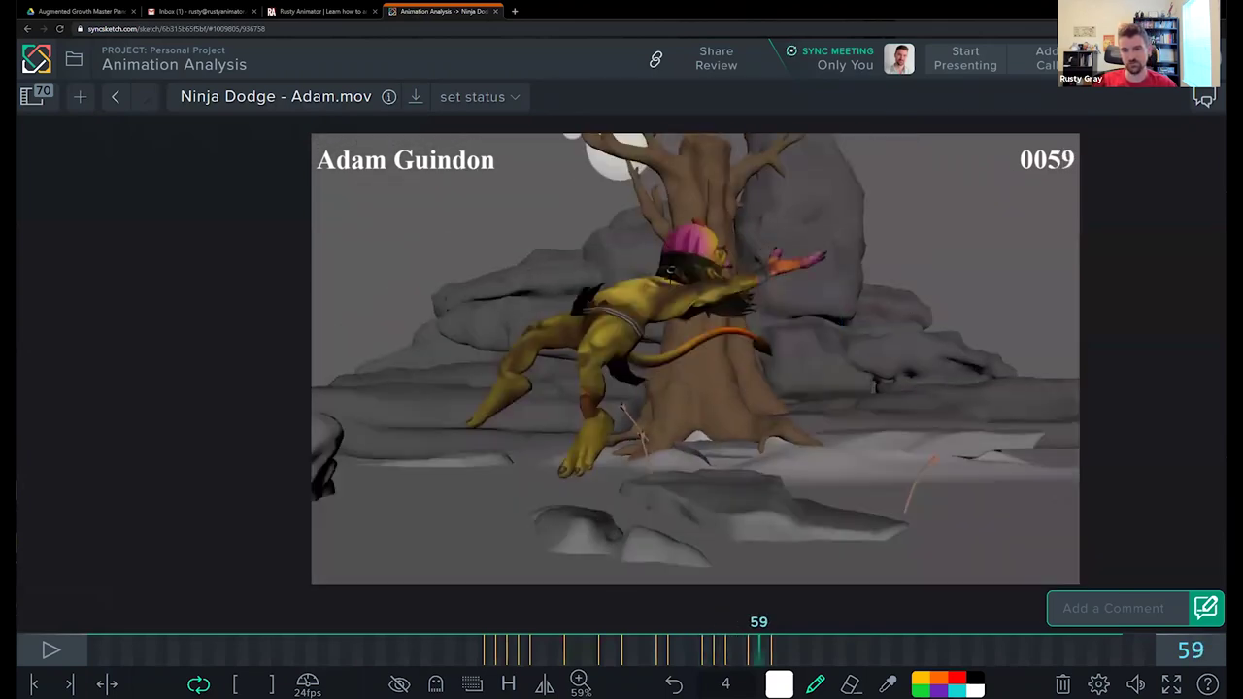
key(Left)
key(Right)
key(Left)
key(Right)
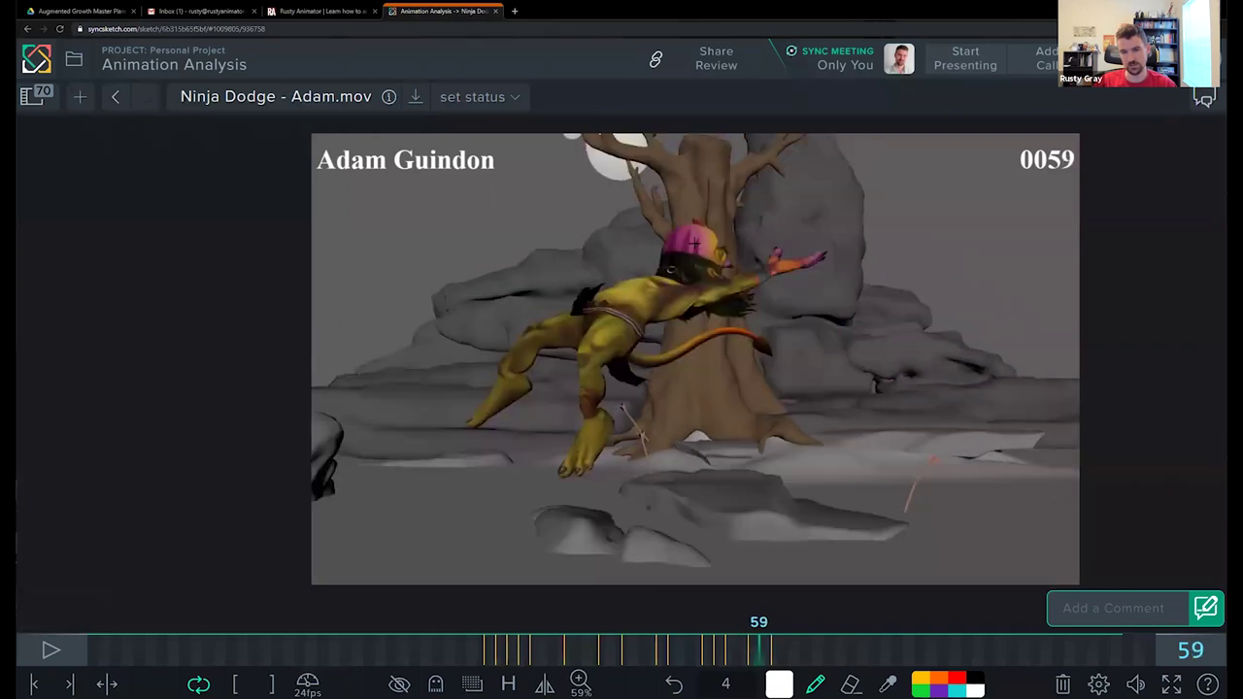
Step: Outline the creature's head on frame 59 and circle it on frame 58, alternating between frames to compare its position
mouse_move(693, 241)
mouse_down()
mouse_move(675, 274)
mouse_move(718, 258)
mouse_up()
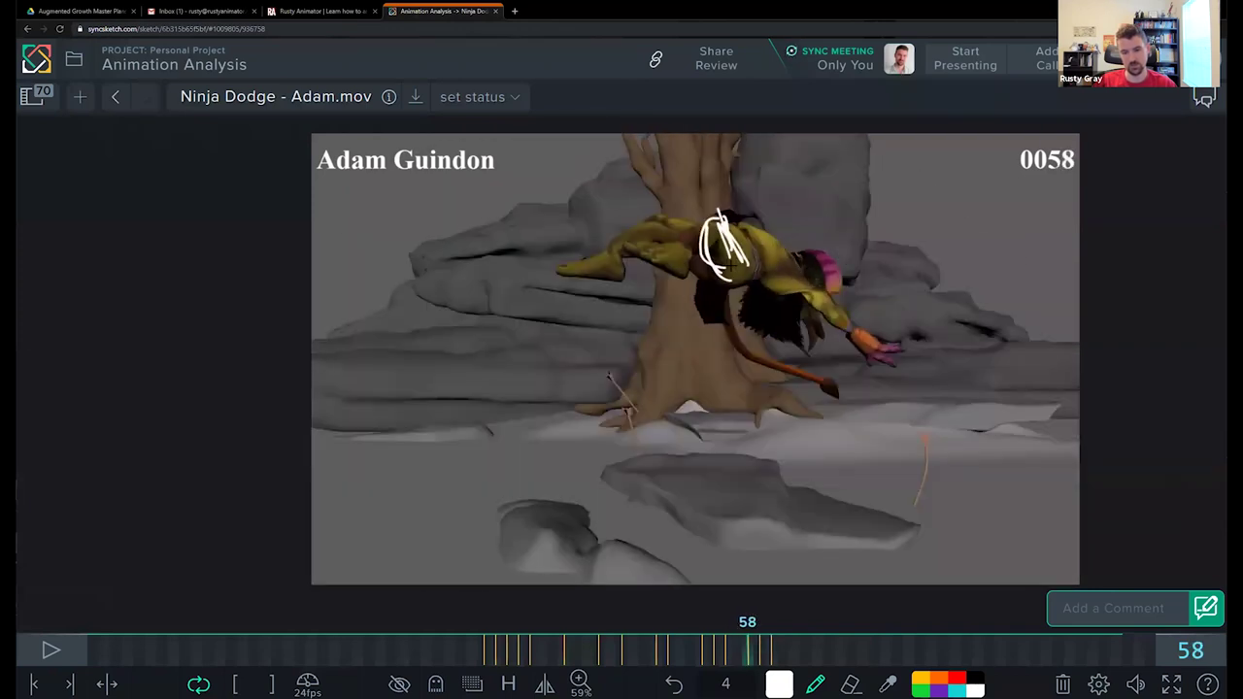
key(Right)
key(Right)
key(Left)
key(Left)
key(Right)
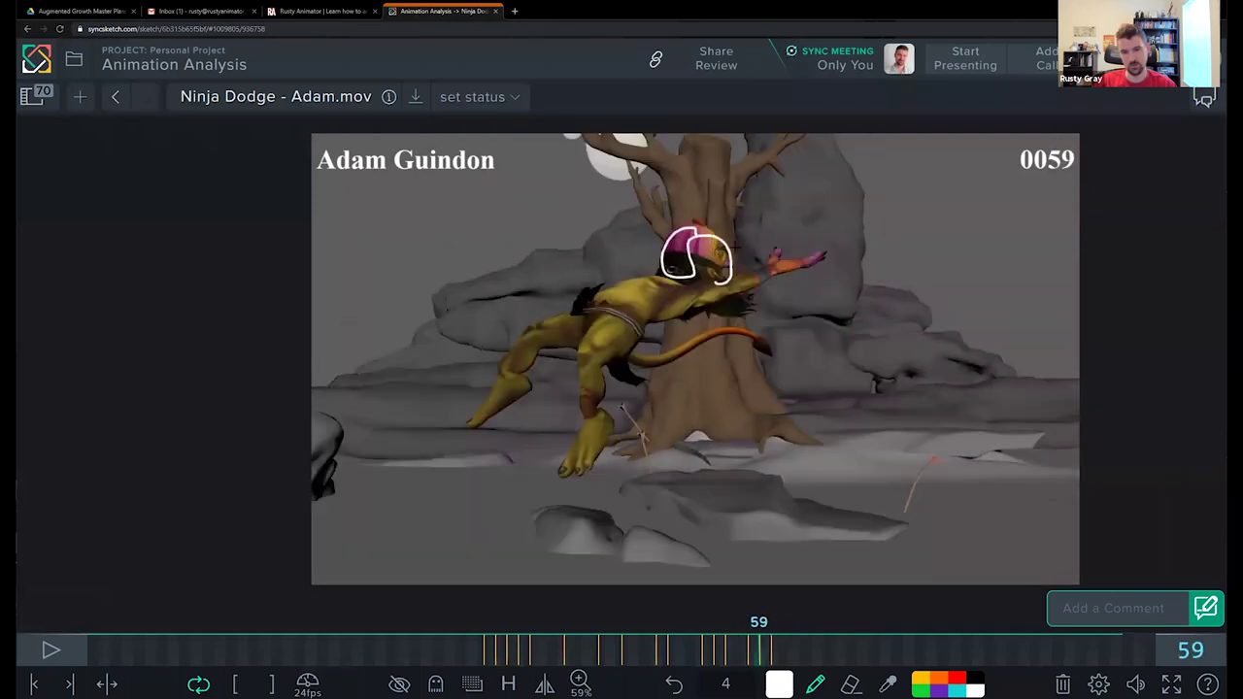
key(Left)
key(Right)
key(Left)
Step: Outline the reaching hand on frame 57 and compare it with the adjacent frames
key(Left)
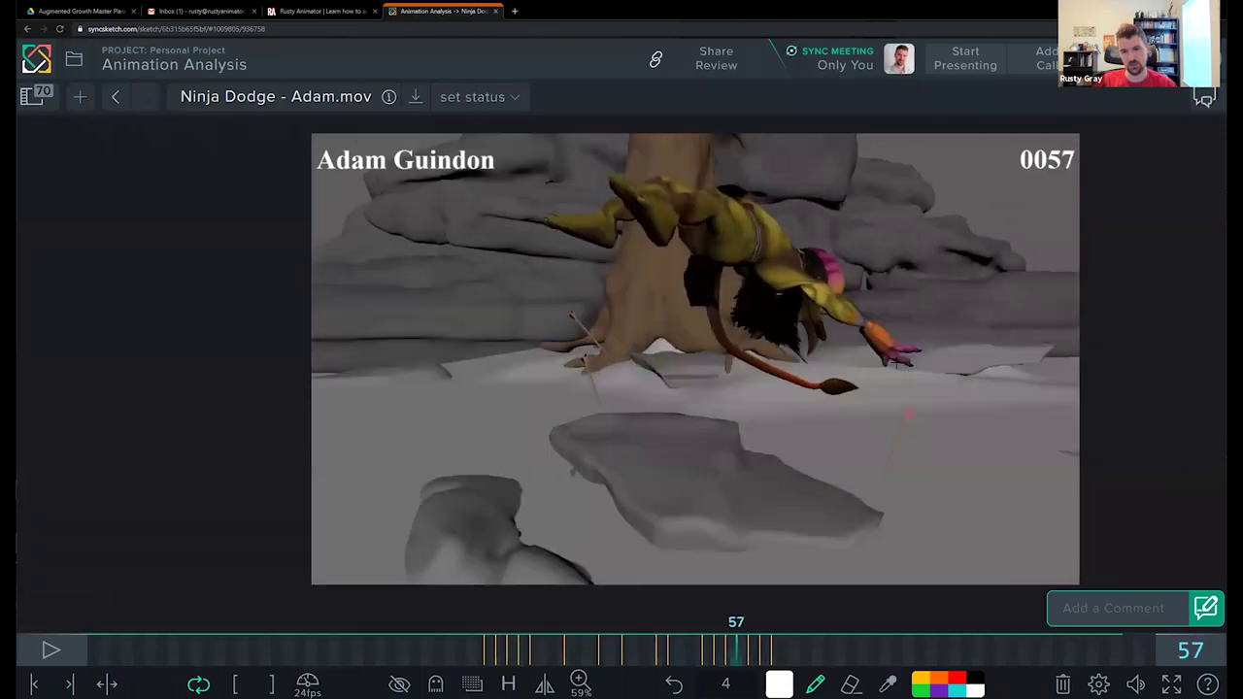
mouse_move(864, 325)
mouse_down()
mouse_move(917, 341)
mouse_move(927, 367)
mouse_up()
key(Left)
key(Right)
key(Right)
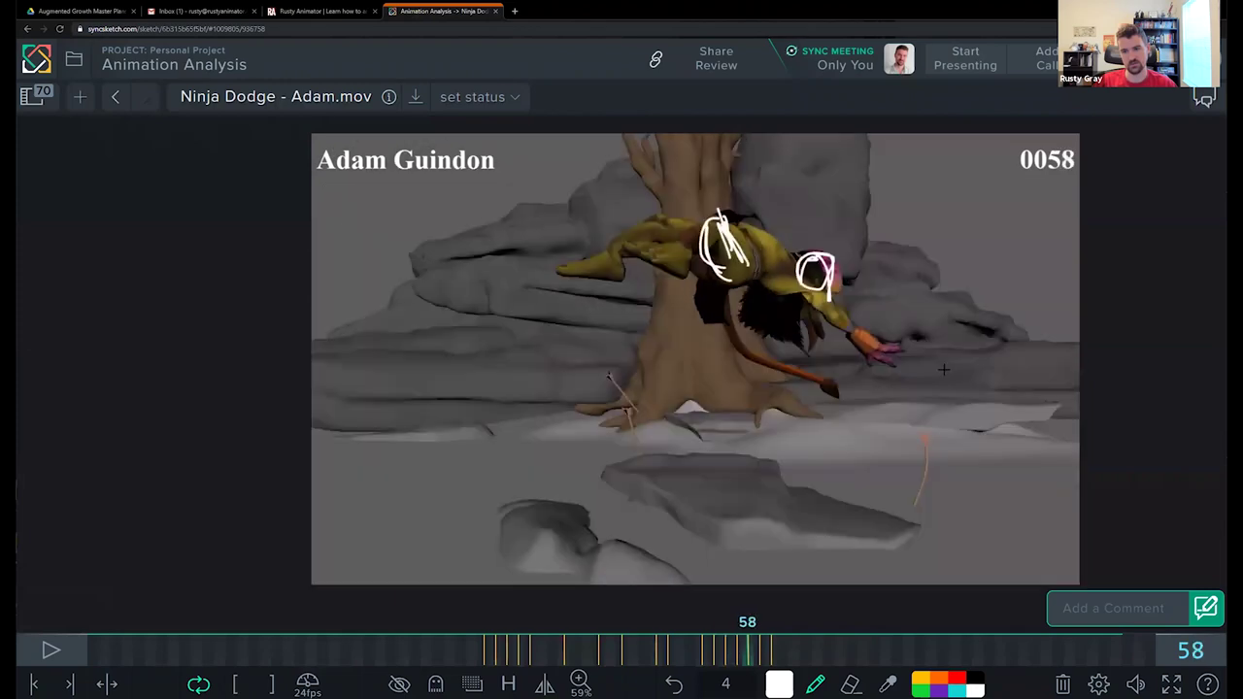
Step: Compare frames 57 to 59 and outline the extended hand on frame 59
key(Left)
key(Right)
key(Right)
key(Left)
key(Right)
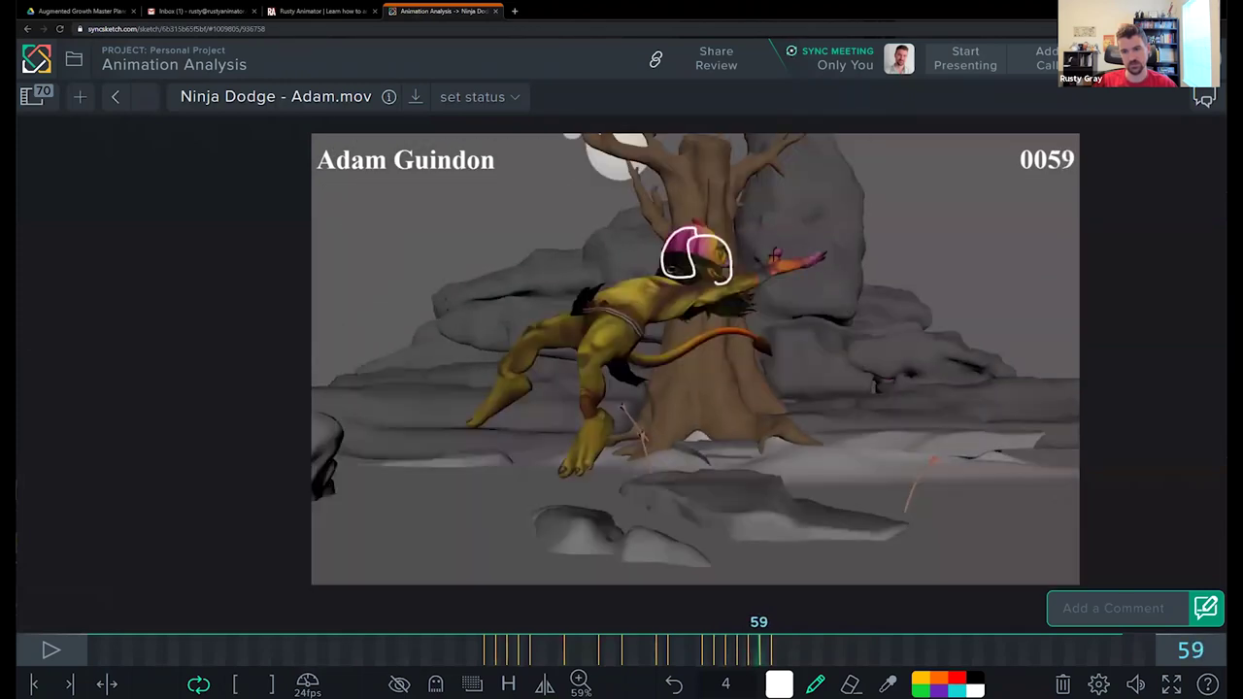
drag(762, 260, 797, 254)
Step: Step back from frame 59 to frame 55 and forward again to examine how the hand and head travel
key(Left)
key(Right)
key(Left)
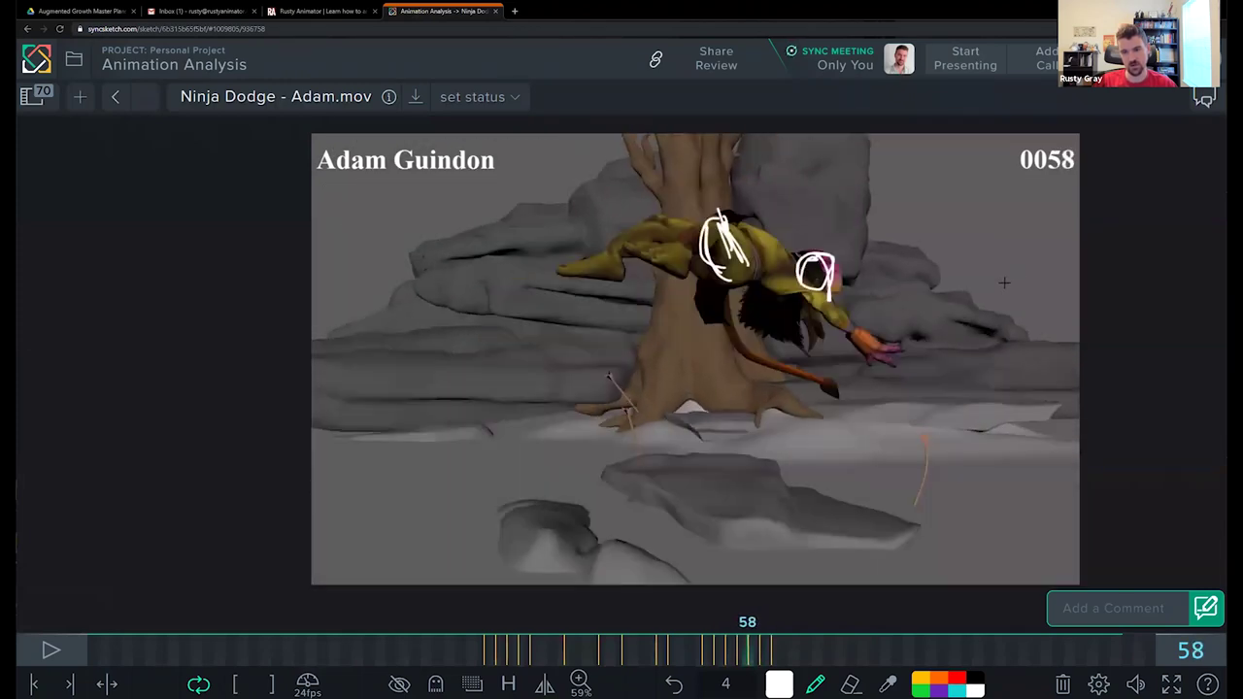
key(Left)
key(Left)
key(Left)
key(Right)
key(Right)
key(Right)
key(Right)
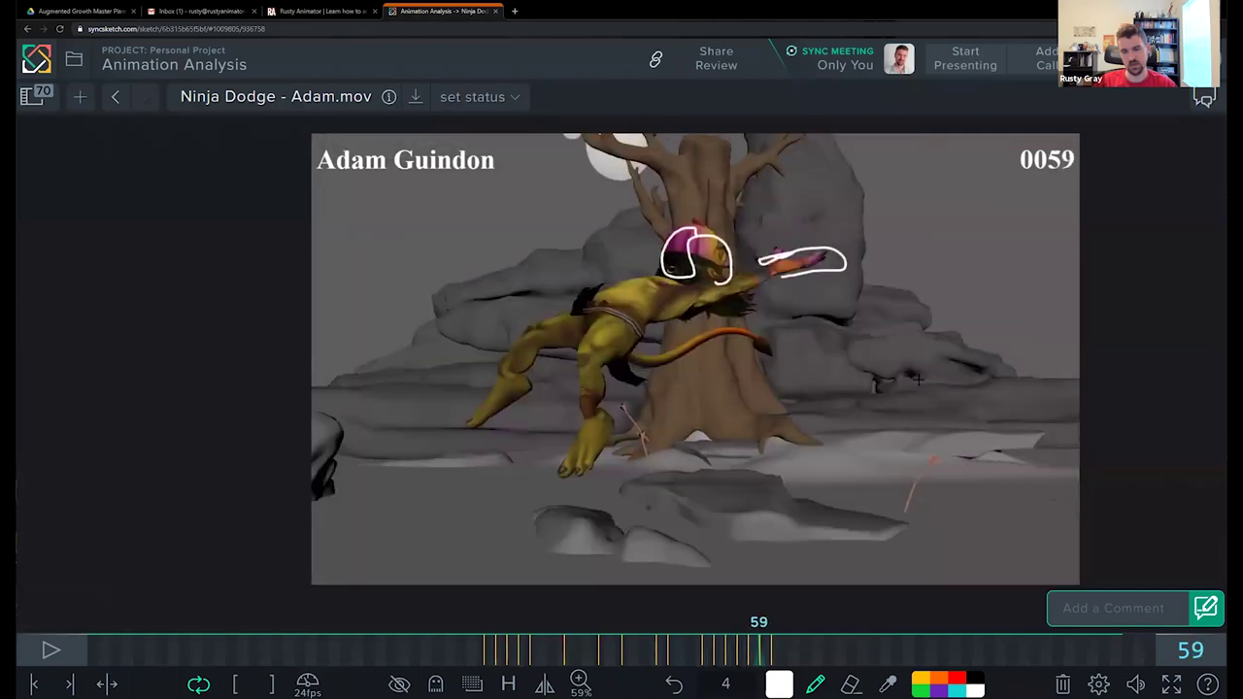
Step: Go back to frame 54, try strokes around the arms and hands, and clear the frame's sketches
key(Left)
key(Left)
key(Left)
key(Left)
key(Left)
key(Left)
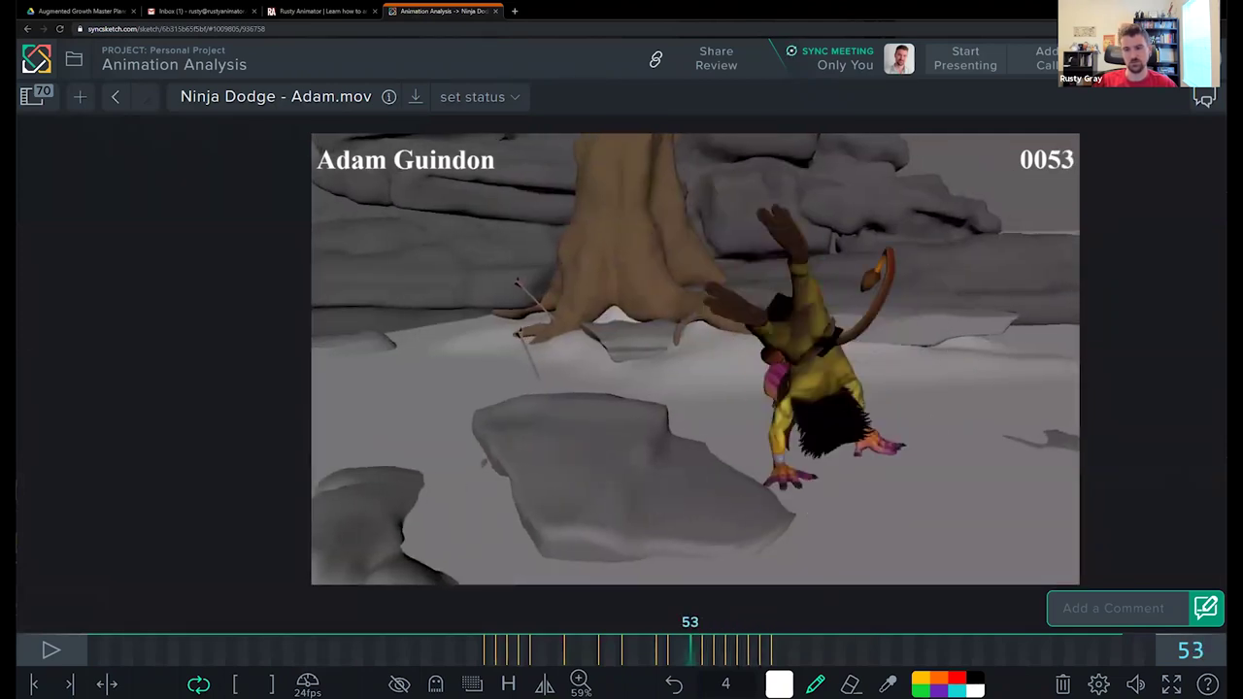
key(Right)
drag(841, 345, 873, 427)
key(Delete)
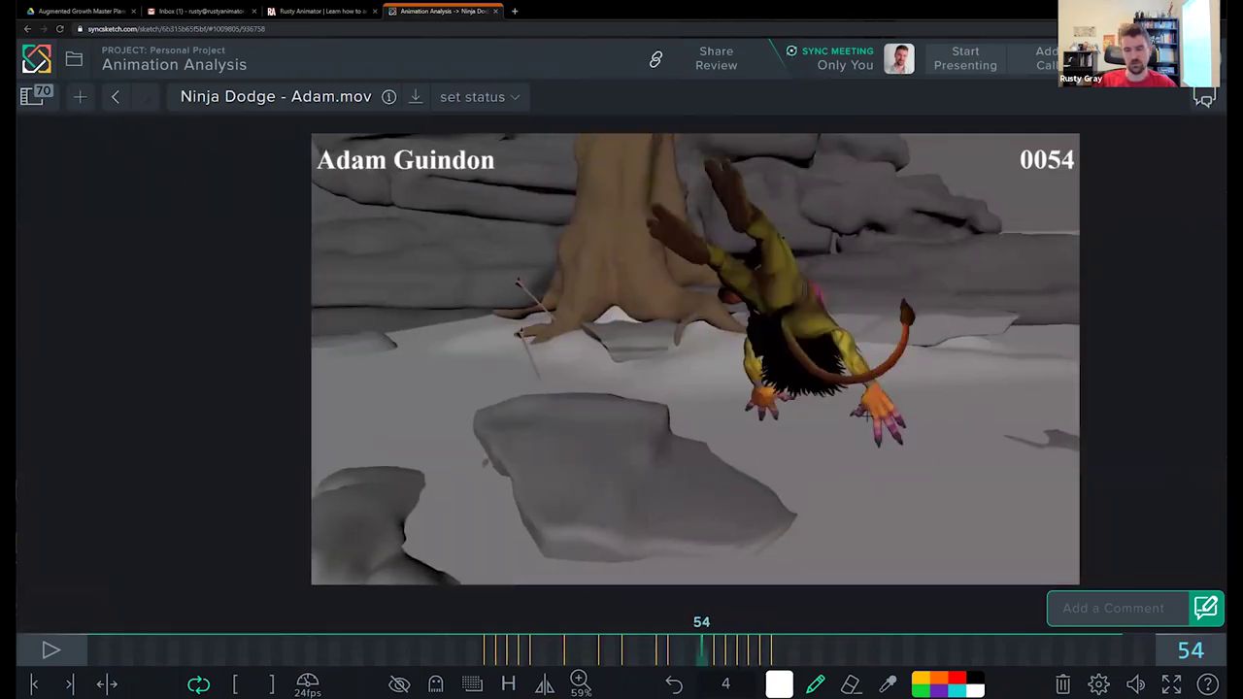
key(Left)
key(Right)
drag(783, 442, 794, 425)
Step: Step forward from frame 54 to frame 59 and compare the arm and hand positions on frames 58 and 59
key(Right)
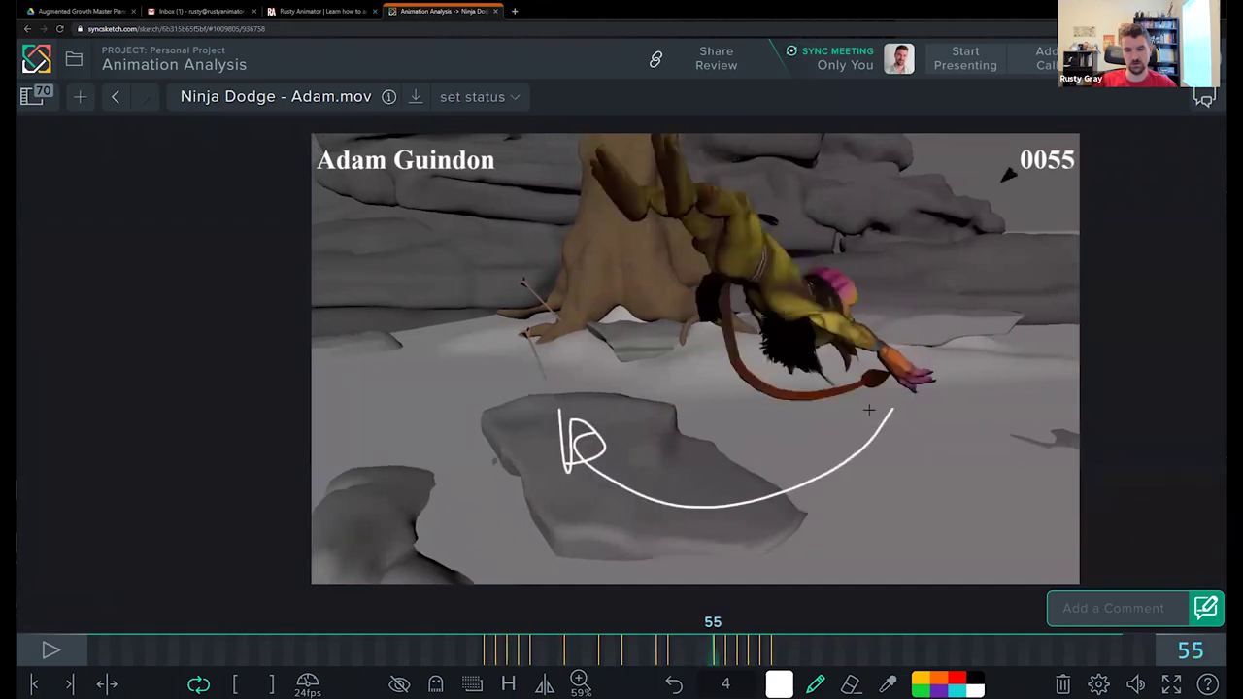
key(Right)
key(Right)
key(Right)
key(Right)
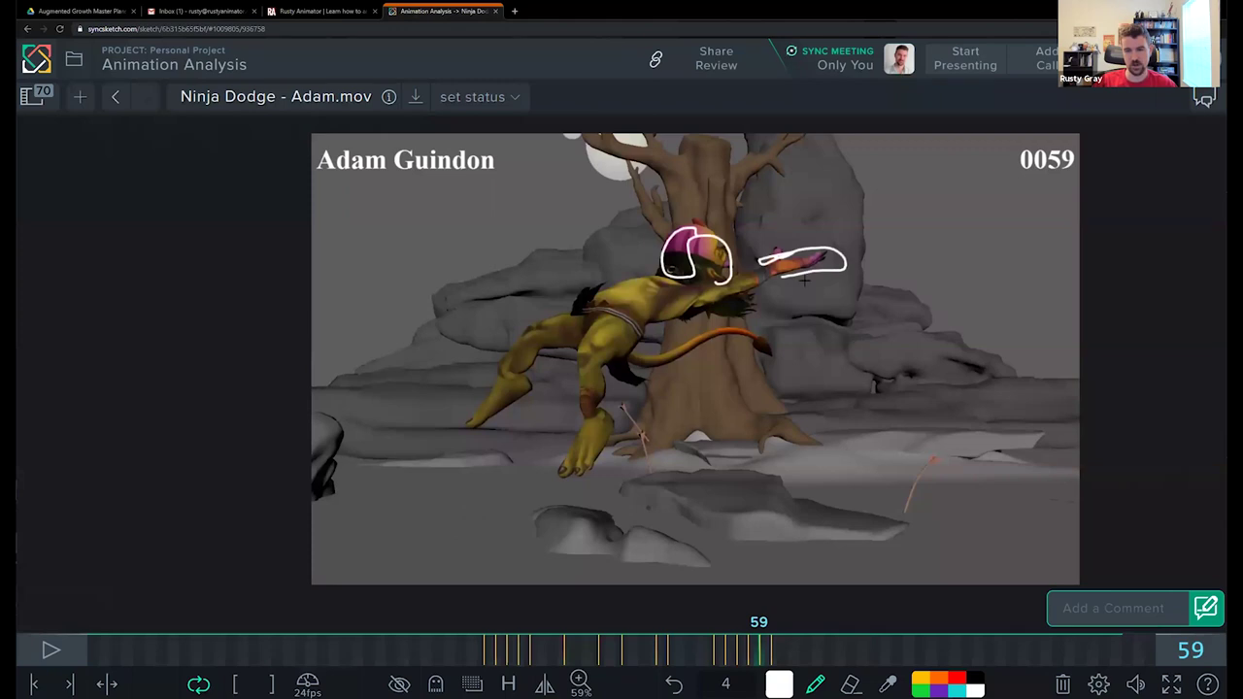
key(Left)
key(Right)
Step: With ghosted sketches shown, draw a lowered arm line ending in a hand loop on frame 58
key(g)
key(Left)
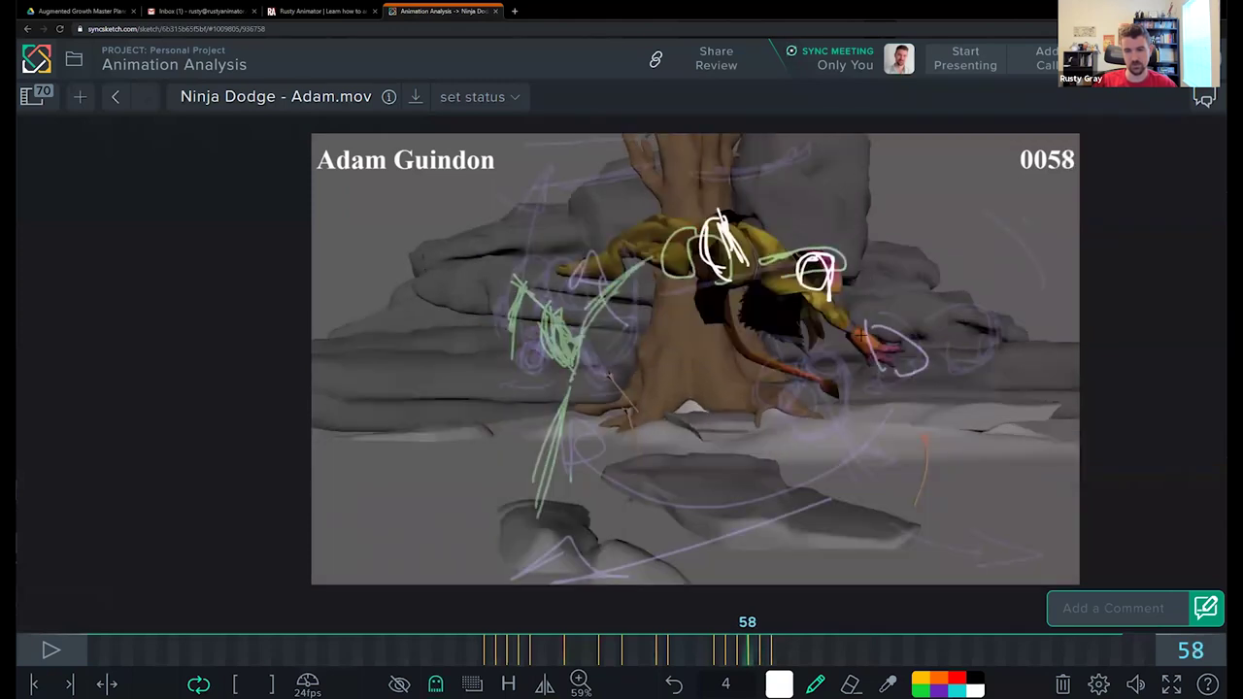
key(Right)
key(Left)
mouse_move(754, 278)
mouse_down()
mouse_move(824, 280)
mouse_move(892, 338)
mouse_move(881, 305)
mouse_up()
Step: Undo the hand outline on frame 59 and sketch a line from the hand bending slightly downward instead
key(Right)
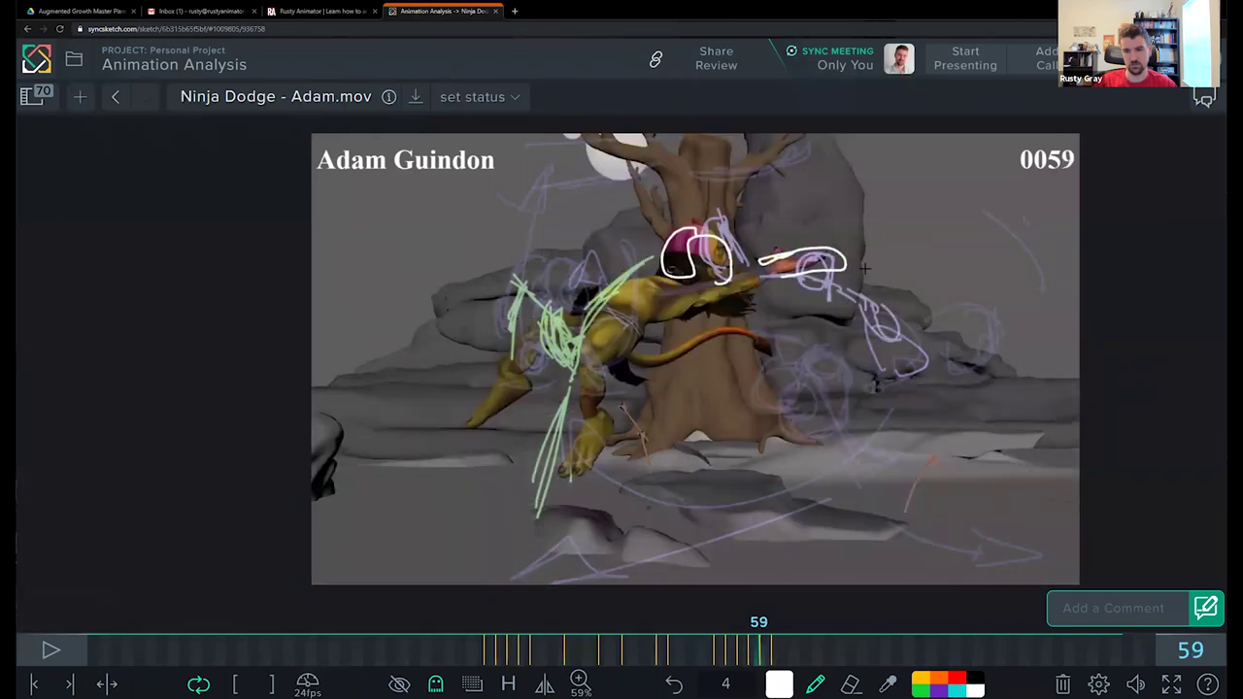
key(ctrl+z)
mouse_move(795, 261)
mouse_down()
mouse_move(837, 264)
mouse_move(858, 283)
mouse_up()
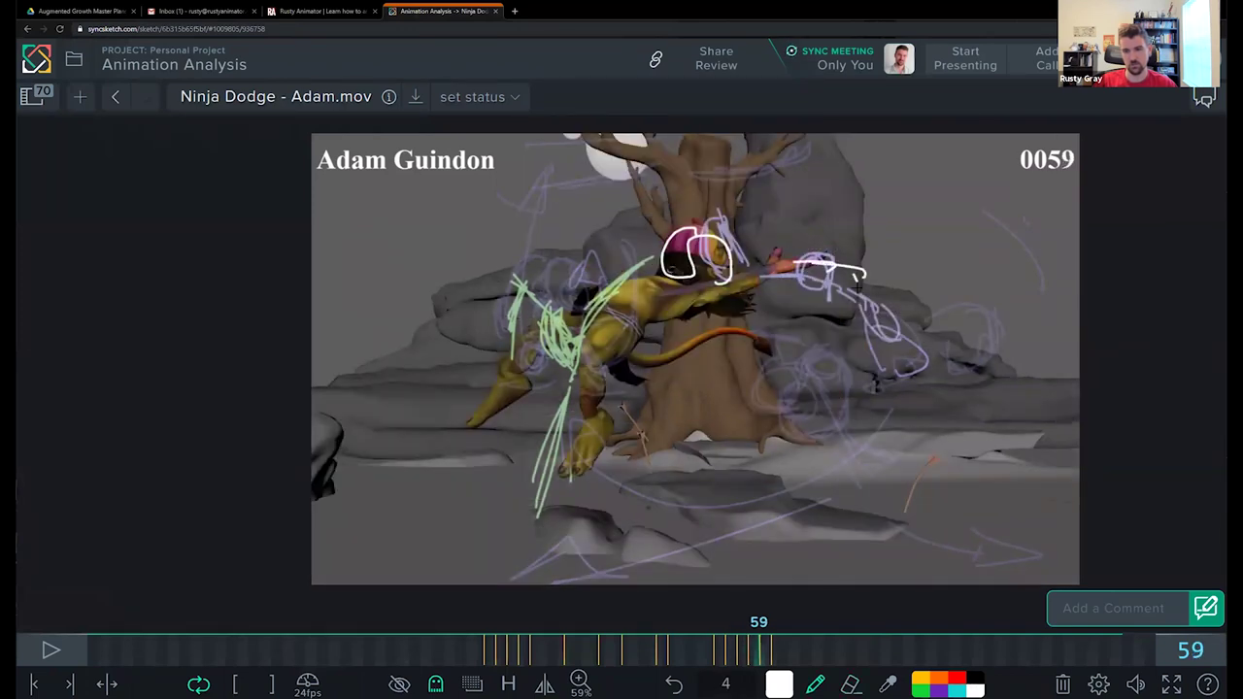
Step: Clear the sketches from frame 58, hide the ghosted drawings, and compare the frame with frame 57
key(Left)
key(e)
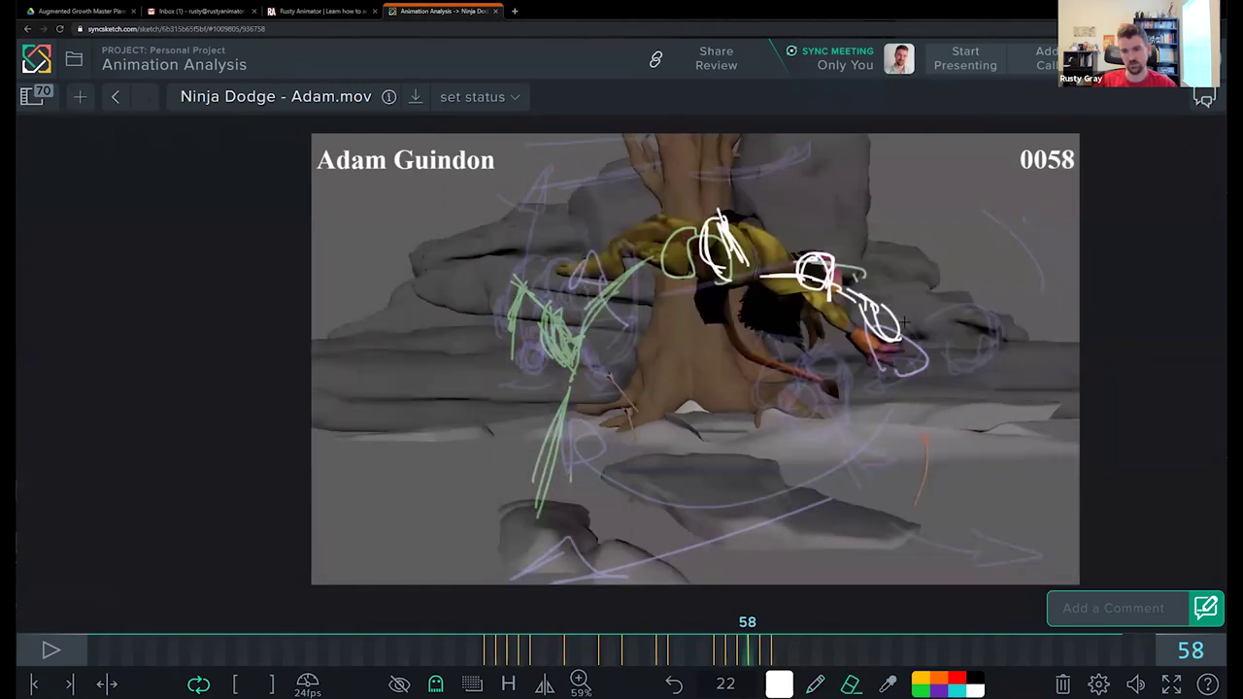
key(g)
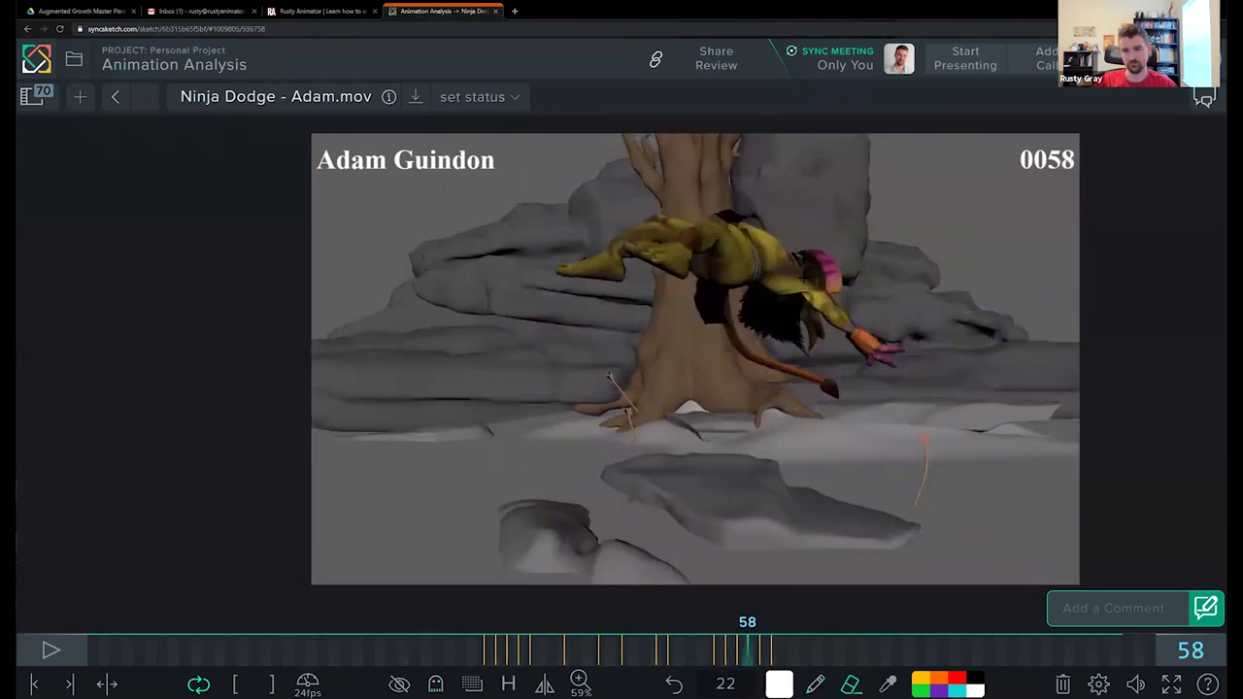
key(Left)
key(Right)
Step: On frame 59, replace the hand line with a lower arm line ending in a hand loop, and circle the hips
key(Right)
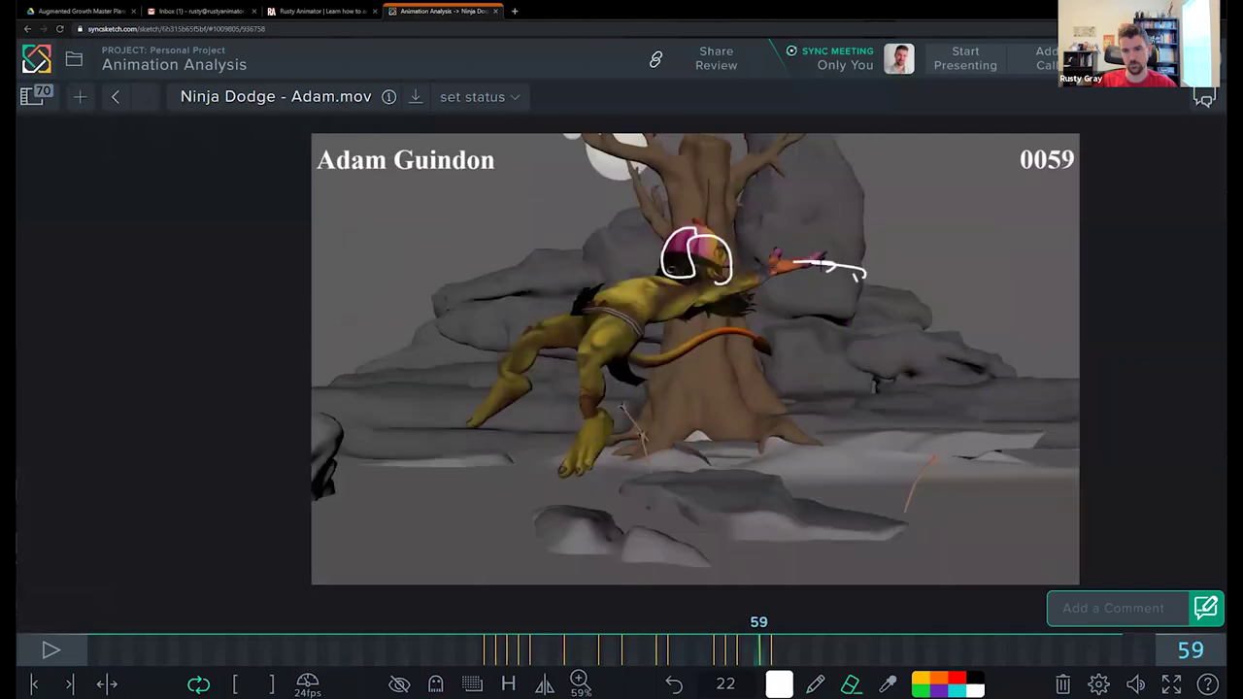
drag(807, 264, 860, 273)
key(p)
mouse_move(740, 281)
mouse_down()
mouse_move(812, 276)
mouse_move(869, 311)
mouse_move(845, 292)
mouse_up()
mouse_move(597, 309)
mouse_down()
mouse_move(565, 309)
mouse_move(617, 325)
mouse_up()
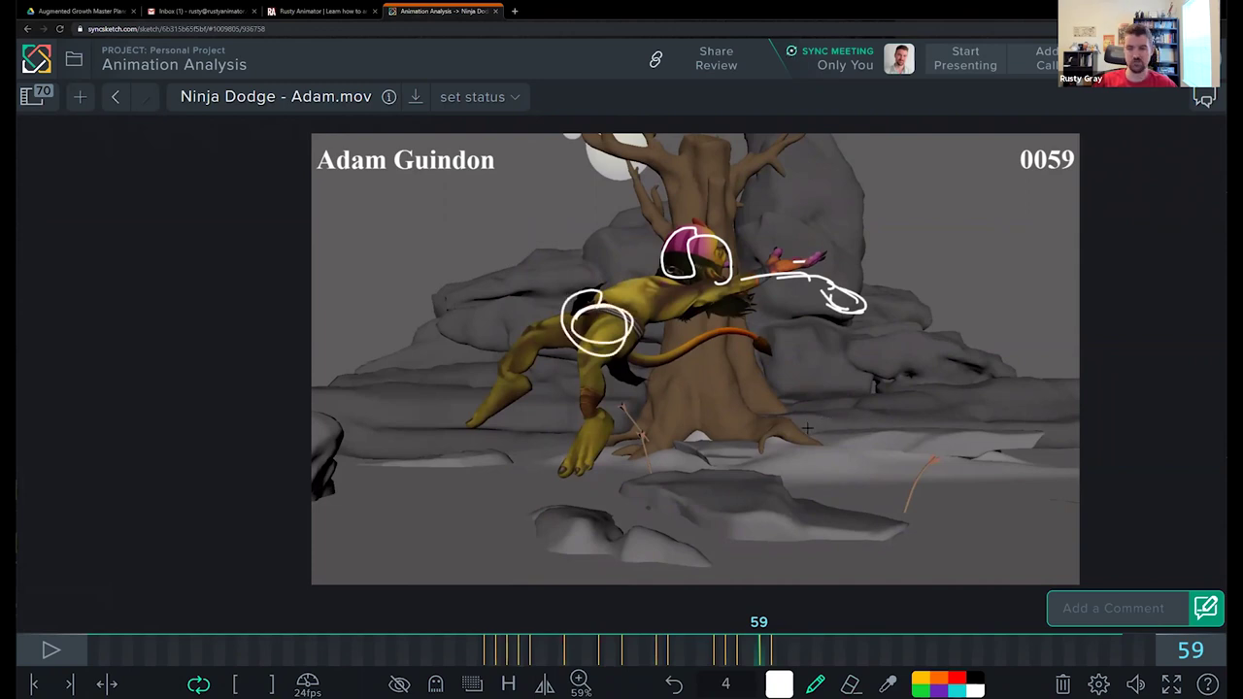
Step: Try strokes on the ground below the creature on frame 59 and erase them
drag(833, 416, 589, 483)
drag(643, 445, 668, 485)
key(e)
mouse_move(583, 483)
mouse_down()
mouse_move(626, 478)
mouse_move(604, 489)
mouse_move(582, 469)
mouse_move(681, 467)
mouse_up()
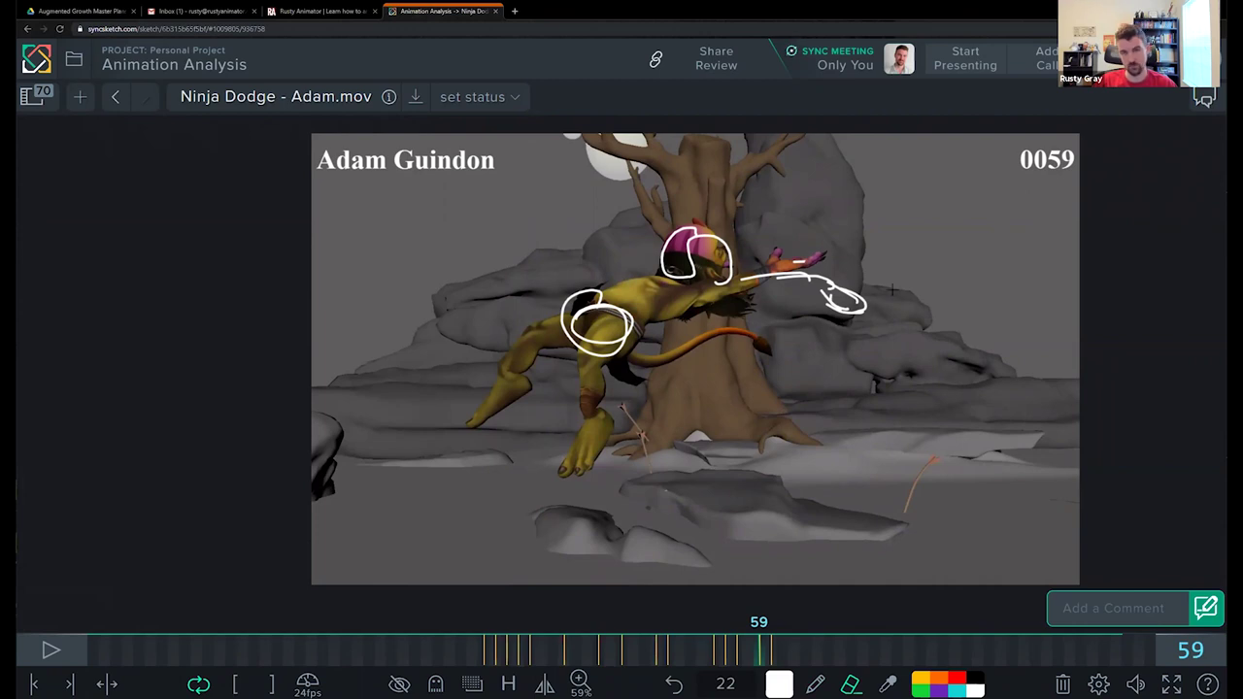
Step: Step back and forth between frames 58 and 61 to examine how the creature lands and straightens up
drag(879, 296, 1002, 284)
scroll(880, 302, down, 1)
key(Right)
key(Right)
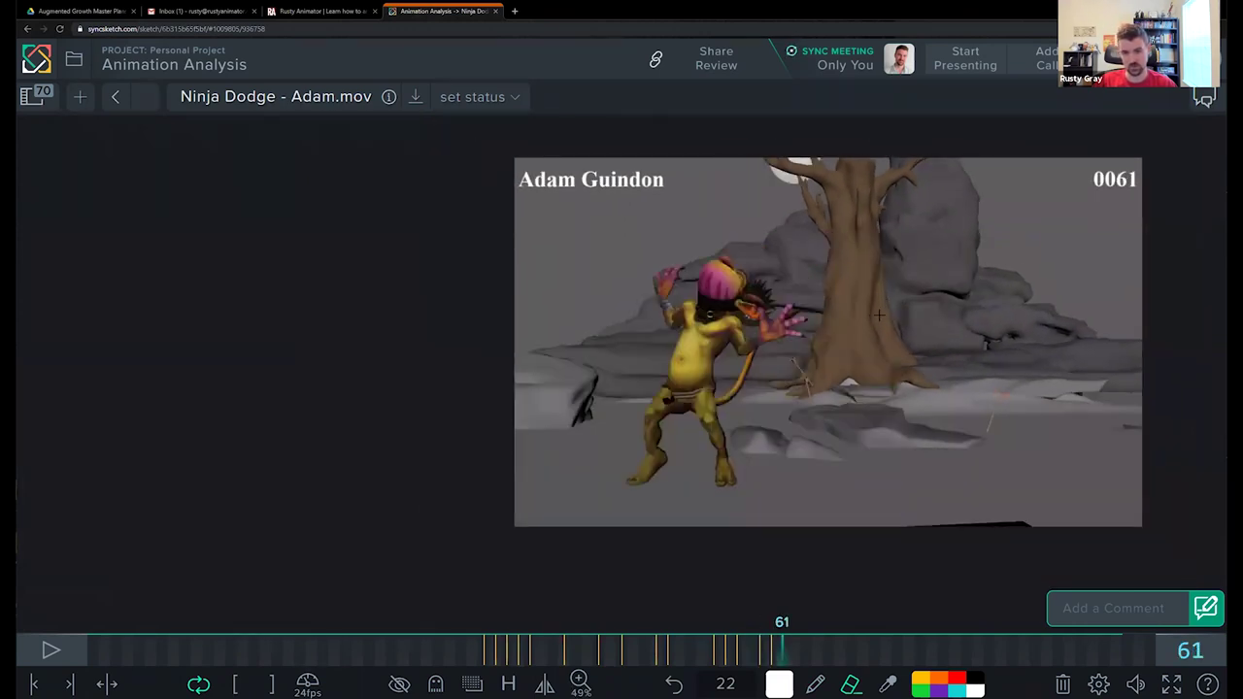
key(Left)
key(Left)
key(Left)
key(Right)
key(Right)
key(Left)
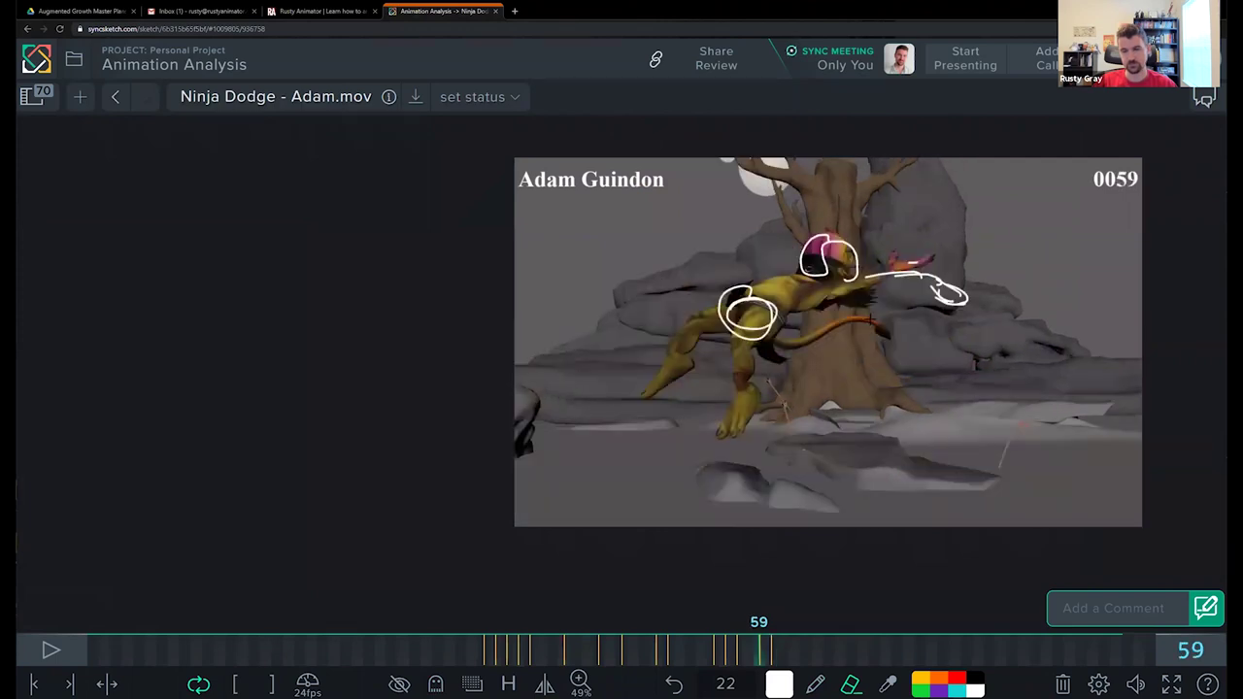
key(Right)
key(Right)
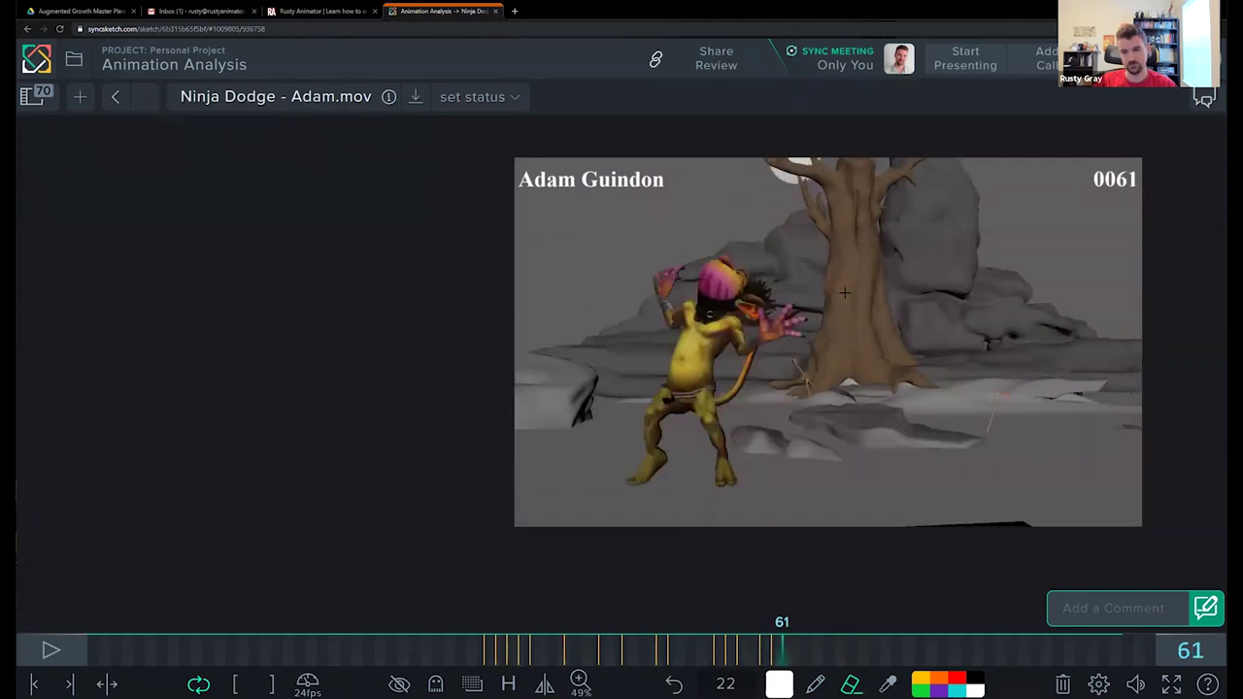
key(Left)
key(Right)
Step: Alternate between frames 60 and 61, briefly with ghosted sketches, to examine the change in body and arm position
key(g)
key(Left)
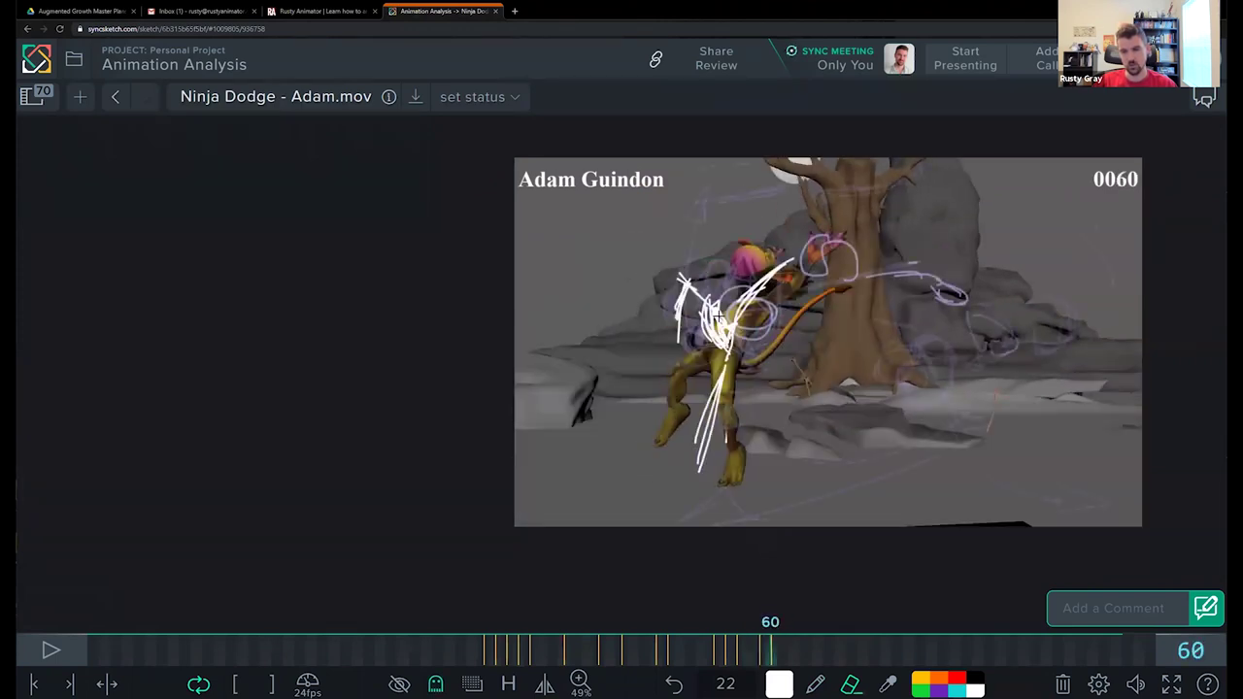
key(Right)
key(g)
key(Left)
key(Right)
key(Left)
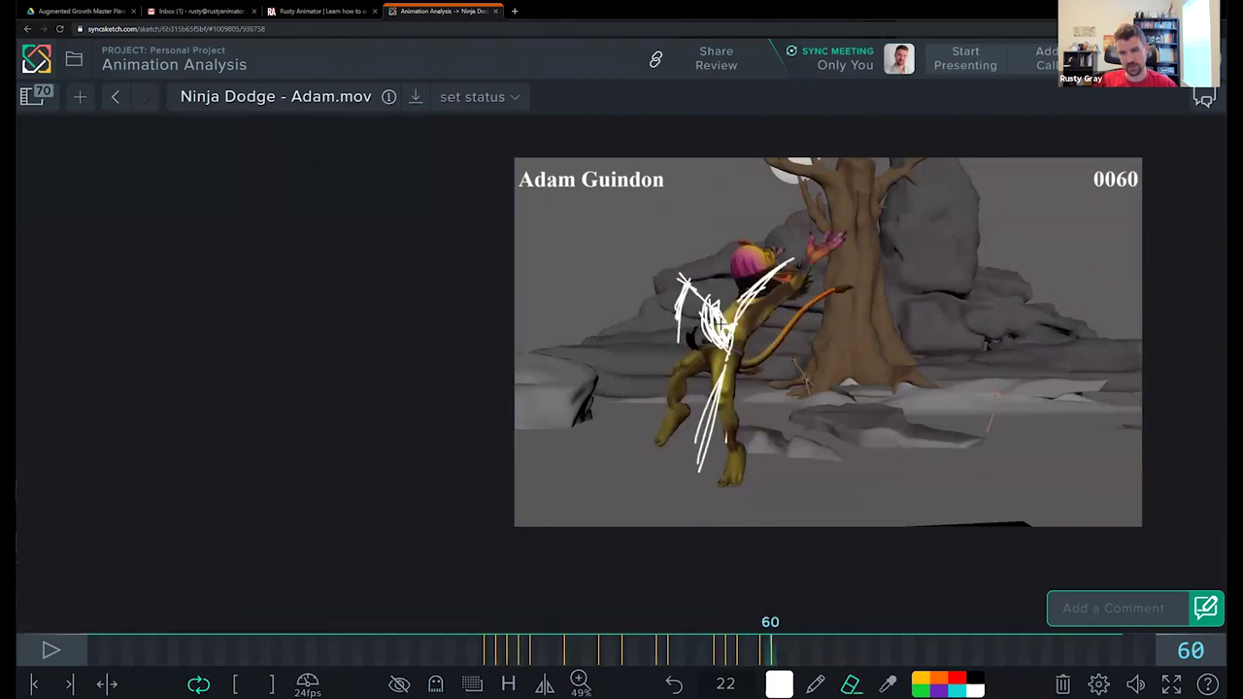
key(Right)
key(Left)
key(Right)
key(Left)
key(Right)
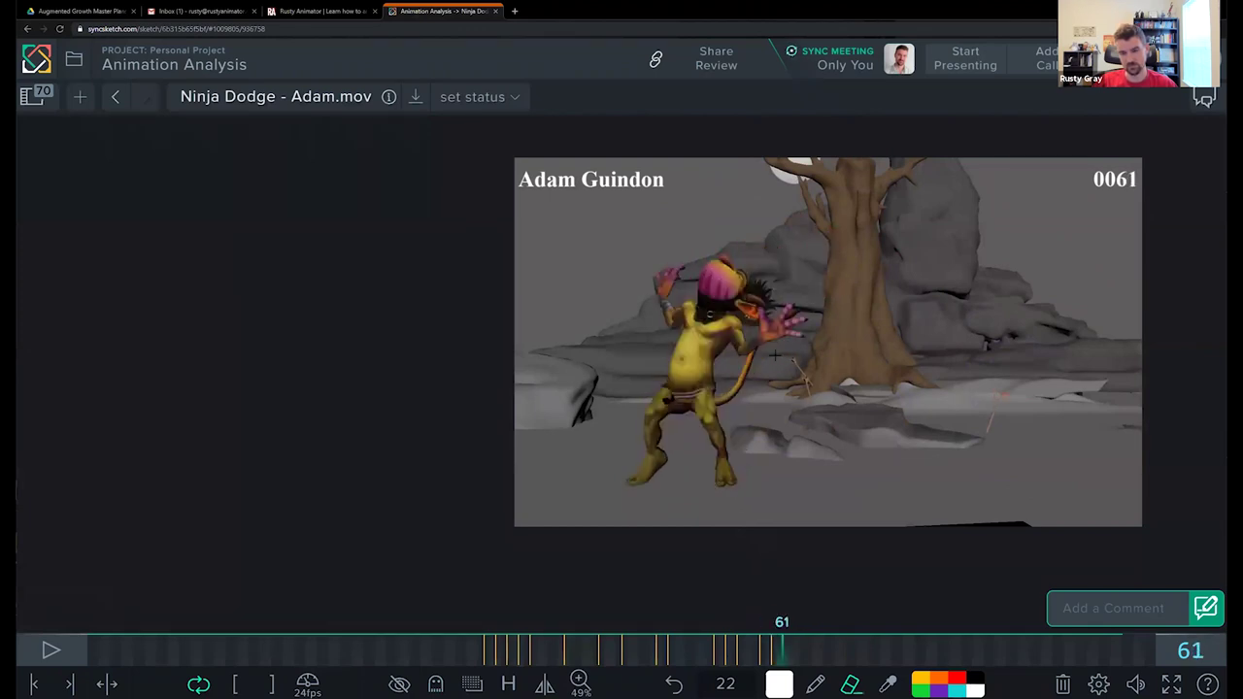
Step: Draw a horizontal arrow on frame 61 from the creature's chest towards the tree and compare with frame 60
key(b)
mouse_move(701, 346)
mouse_down()
mouse_move(818, 347)
mouse_move(805, 374)
mouse_up()
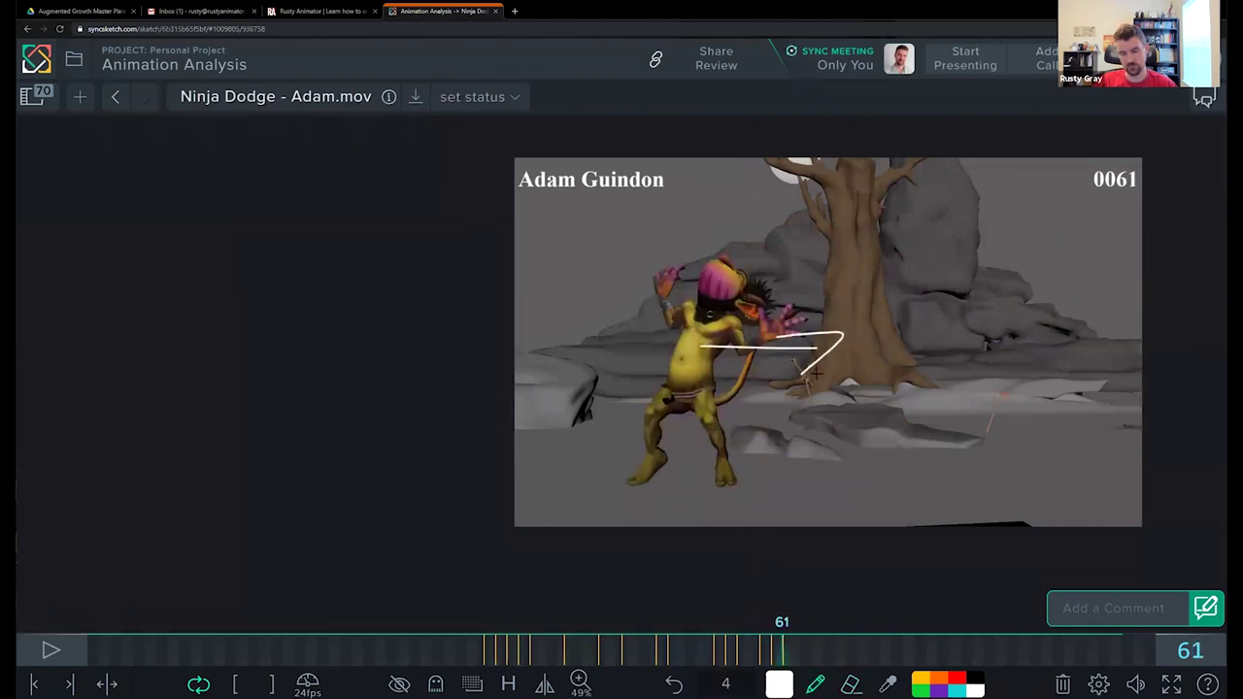
key(Left)
key(Right)
Step: Review frames 58 to 60 and sketch a stroke just above the creature's head on frame 60
key(Left)
key(Left)
key(Left)
key(Right)
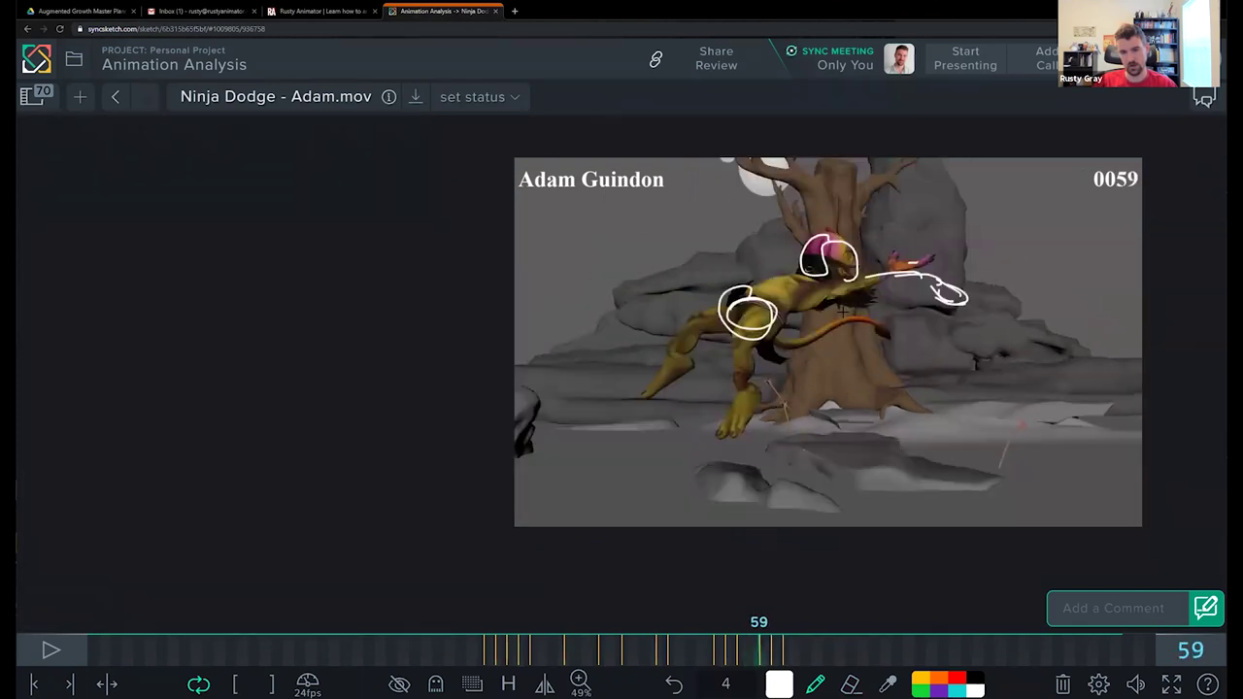
key(Right)
mouse_move(753, 230)
mouse_down()
mouse_move(675, 239)
mouse_move(715, 233)
mouse_up()
Step: On frame 62, draw an upward arrow below the raised hand and strokes along the adjacent shoulder and chest
key(Right)
key(Right)
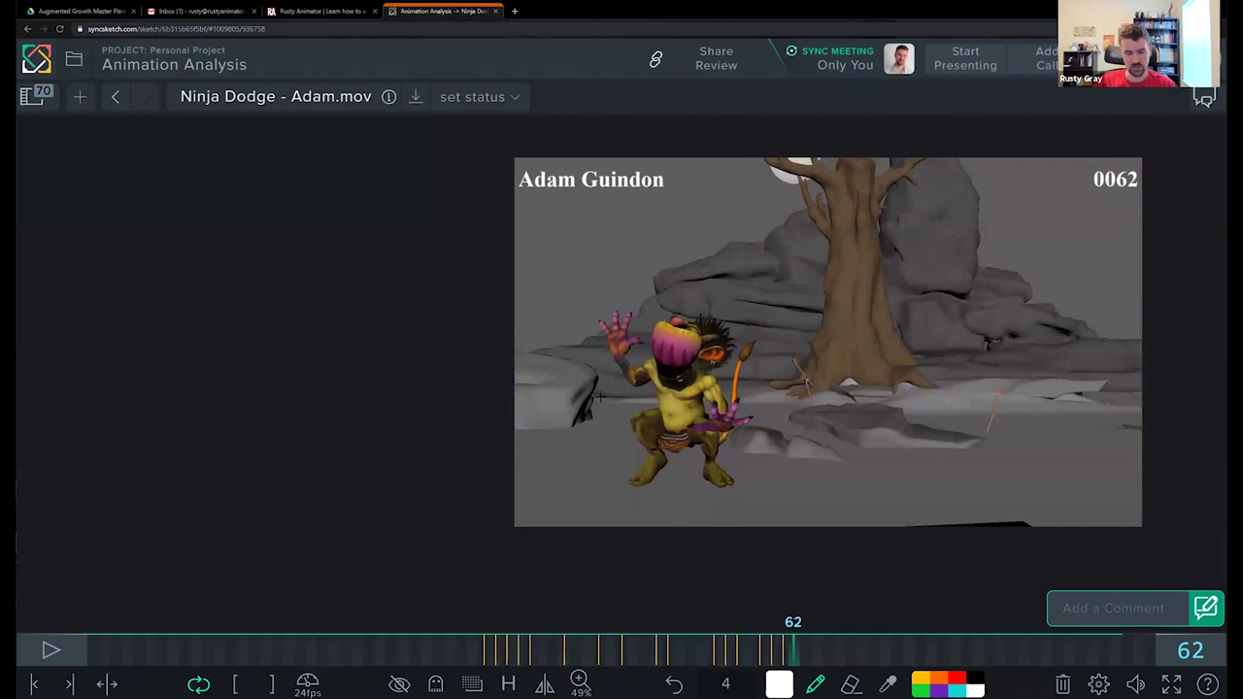
key(Right)
key(Left)
mouse_move(604, 424)
mouse_down()
mouse_move(593, 365)
mouse_move(579, 377)
mouse_up()
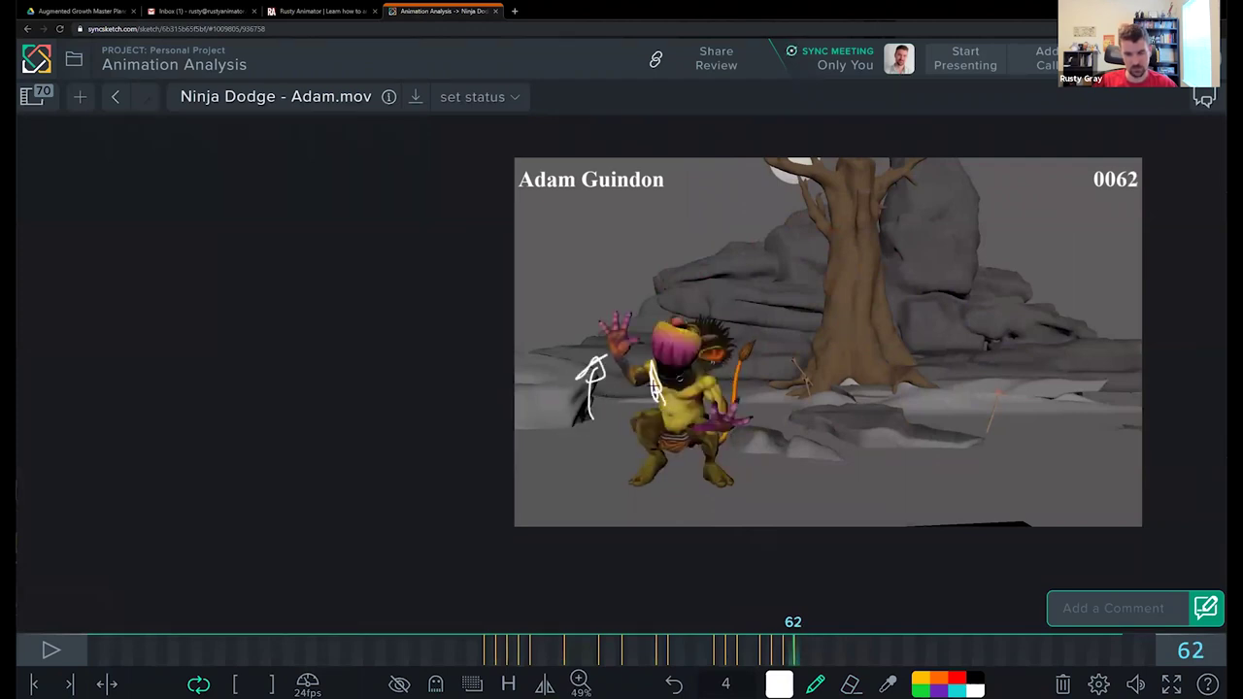
Step: On frame 65, sketch a slanted line across the eyes and a bent line down the arm beside the tail
key(Right)
key(Right)
key(Right)
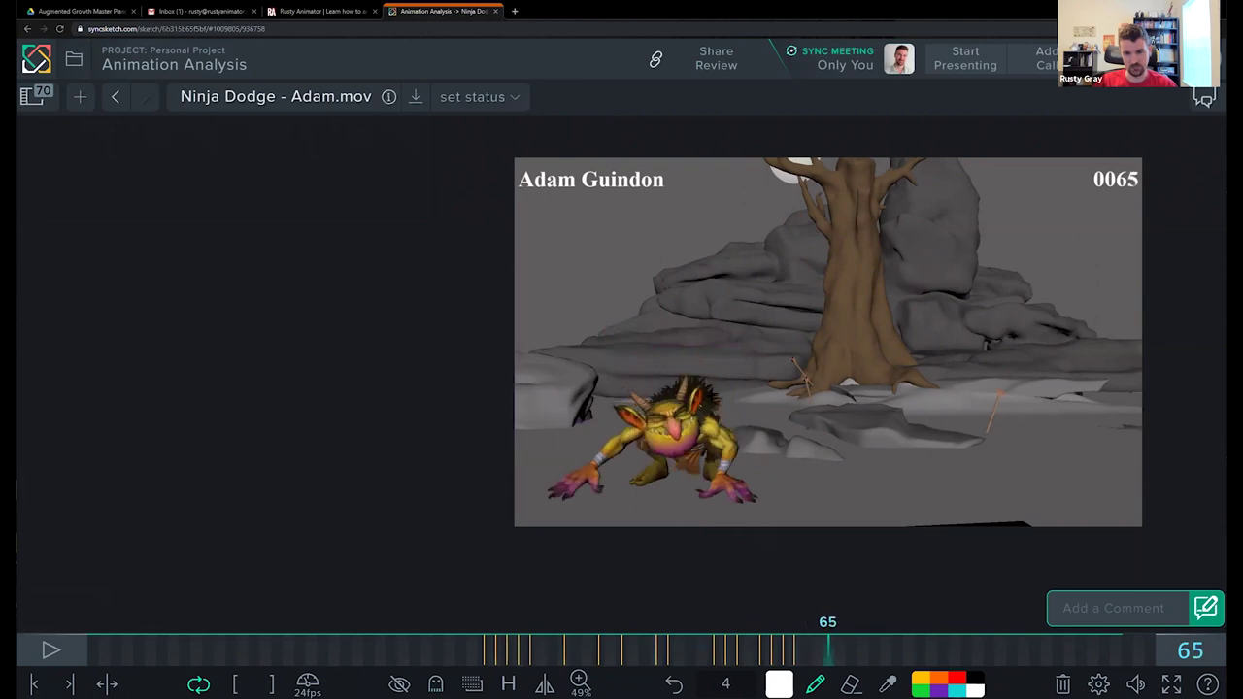
mouse_move(717, 396)
mouse_down()
mouse_move(648, 427)
mouse_move(740, 398)
mouse_move(724, 469)
mouse_up()
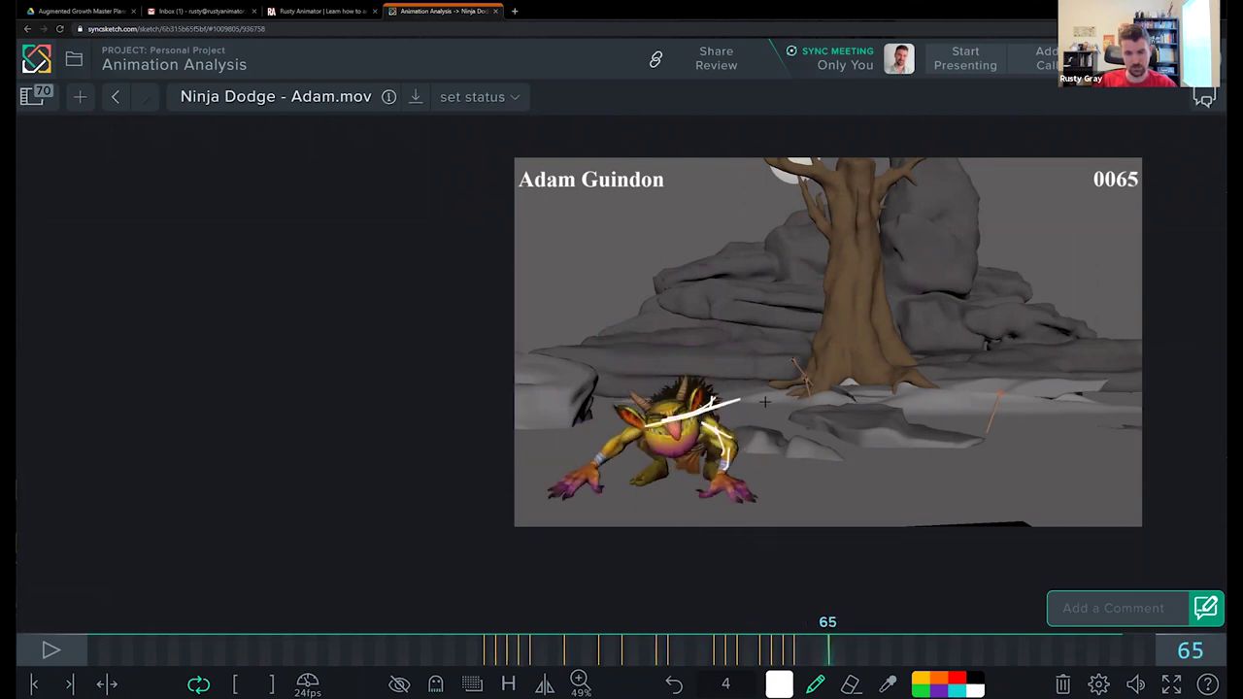
Step: Jump between the annotated frames around frame 65 and on to frame 66 to compare the crouching poses
key(shift+Left)
key(shift+Left)
key(shift+Right)
key(shift+Right)
key(shift+Right)
key(shift+Left)
key(Right)
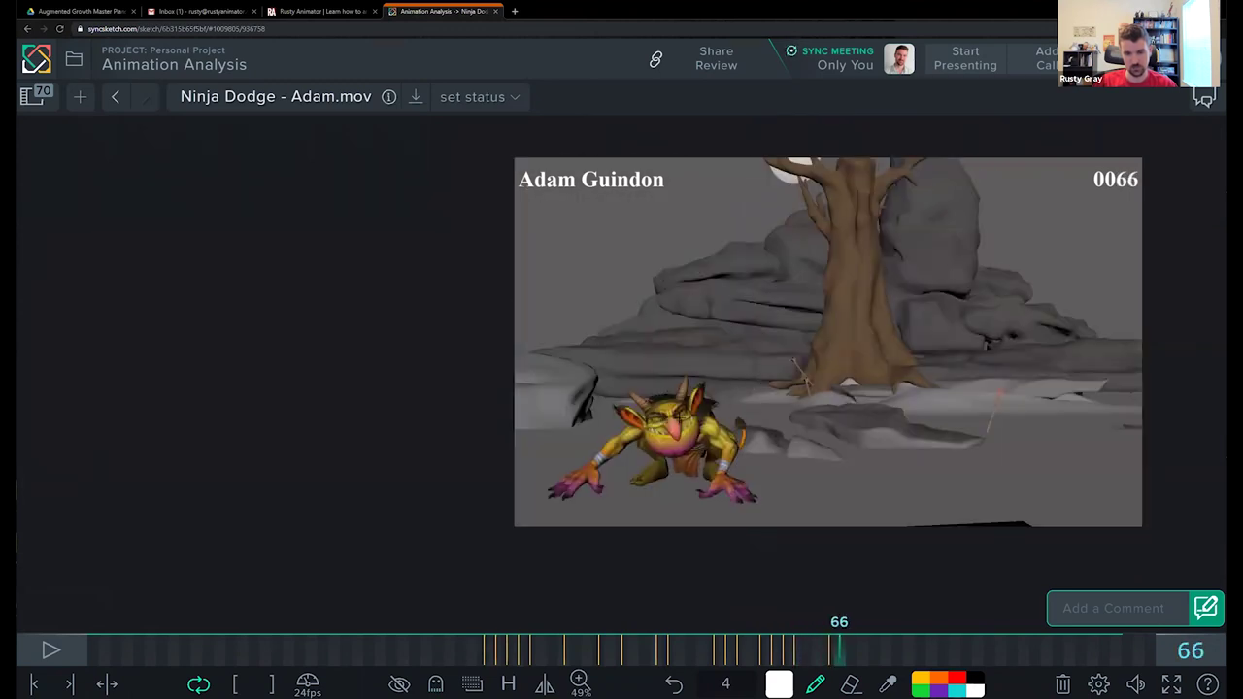
Step: Mark a level line across the eyes on frame 66 and step through the preceding frames back to 62
key(Left)
key(Left)
key(Left)
key(Right)
key(Right)
key(Right)
key(Left)
key(Left)
key(Left)
key(Left)
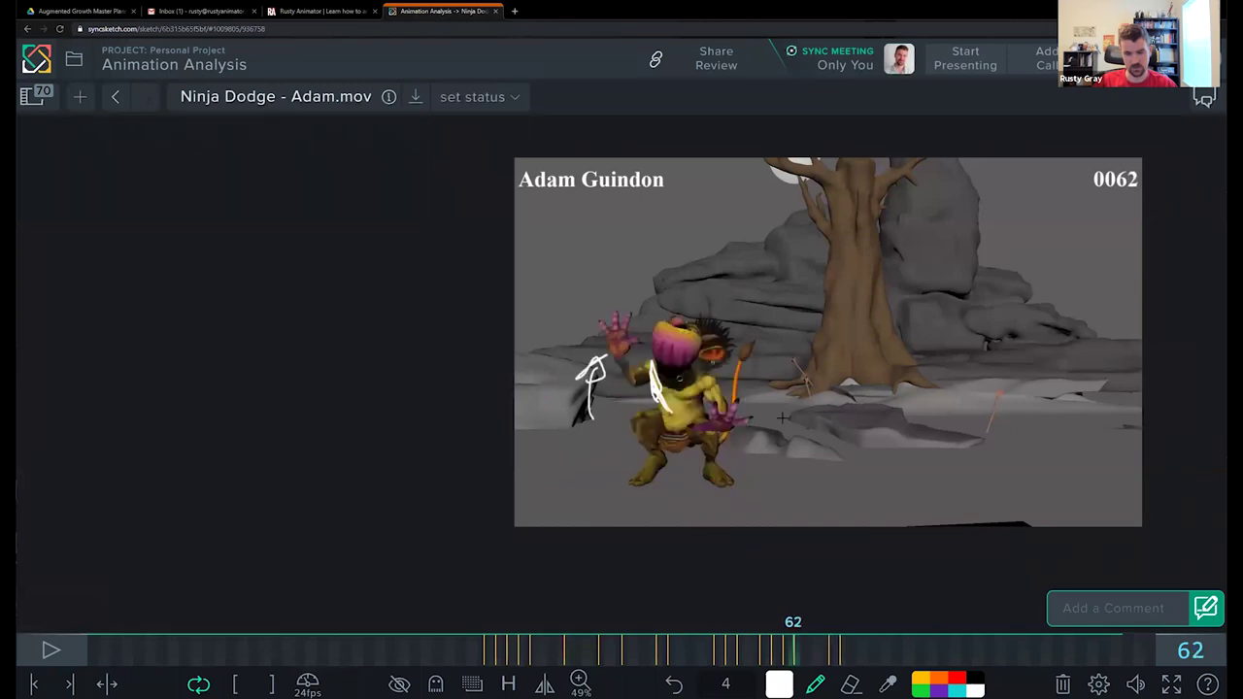
Step: Step repeatedly between frames 62 and 66 to examine the creature dropping into its crouch
key(Right)
key(Right)
key(Right)
key(Right)
key(Left)
key(Left)
key(Left)
key(Left)
key(Right)
key(Right)
key(Right)
Step: Erase the outer end of the slanted eye line on frame 65 and recheck frames 62 to 66
key(e)
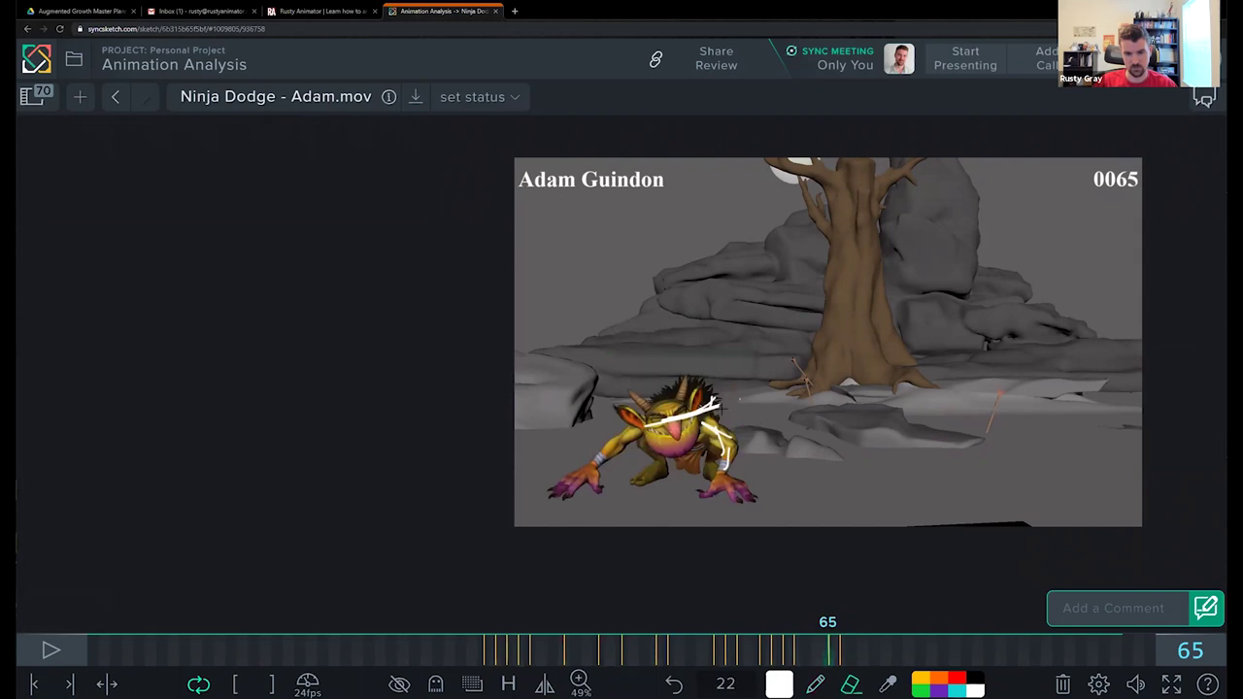
key(Left)
key(Left)
key(Left)
key(Right)
key(Right)
key(Right)
key(Right)
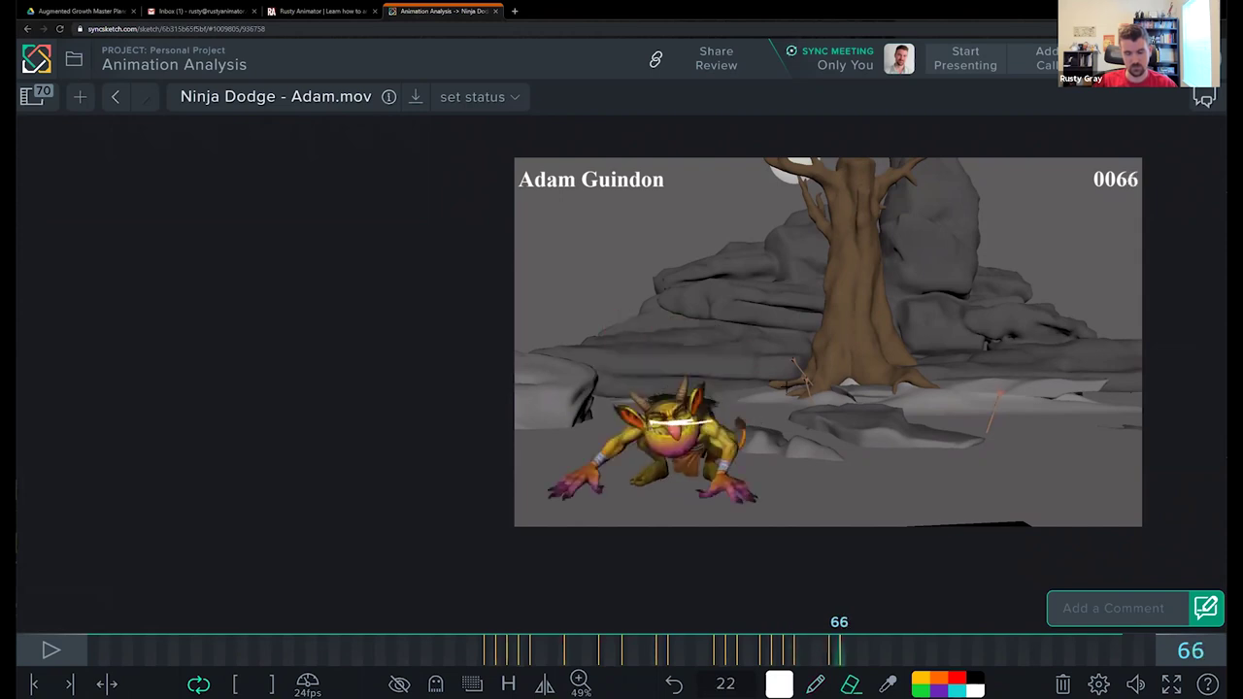
Step: Step back from frame 66 to the start of the drop and forward again to examine how the head and hands settle
key(Left)
key(Left)
key(Left)
key(Left)
key(Left)
key(Right)
key(Right)
key(Right)
key(Right)
key(Right)
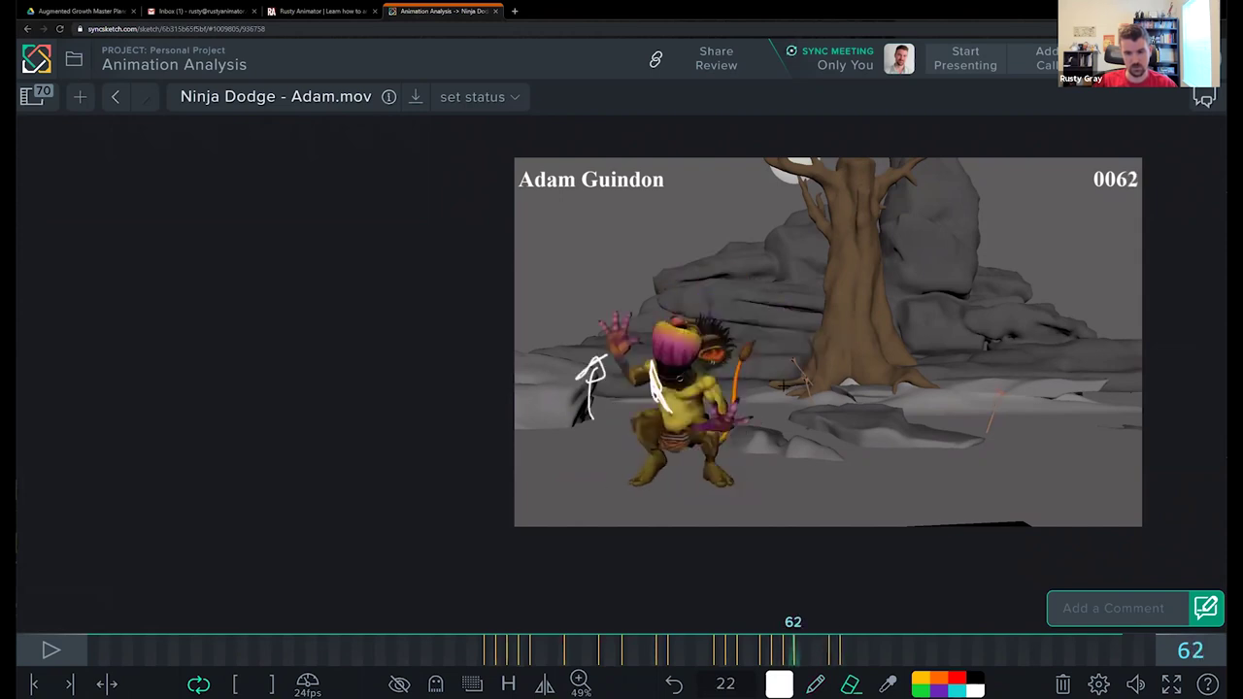
Step: Switch to the drawing brush and step through the frames leading up to frame 62 to examine the fall
key(p)
key(Left)
key(Left)
key(Left)
key(Left)
key(Left)
key(Left)
key(Left)
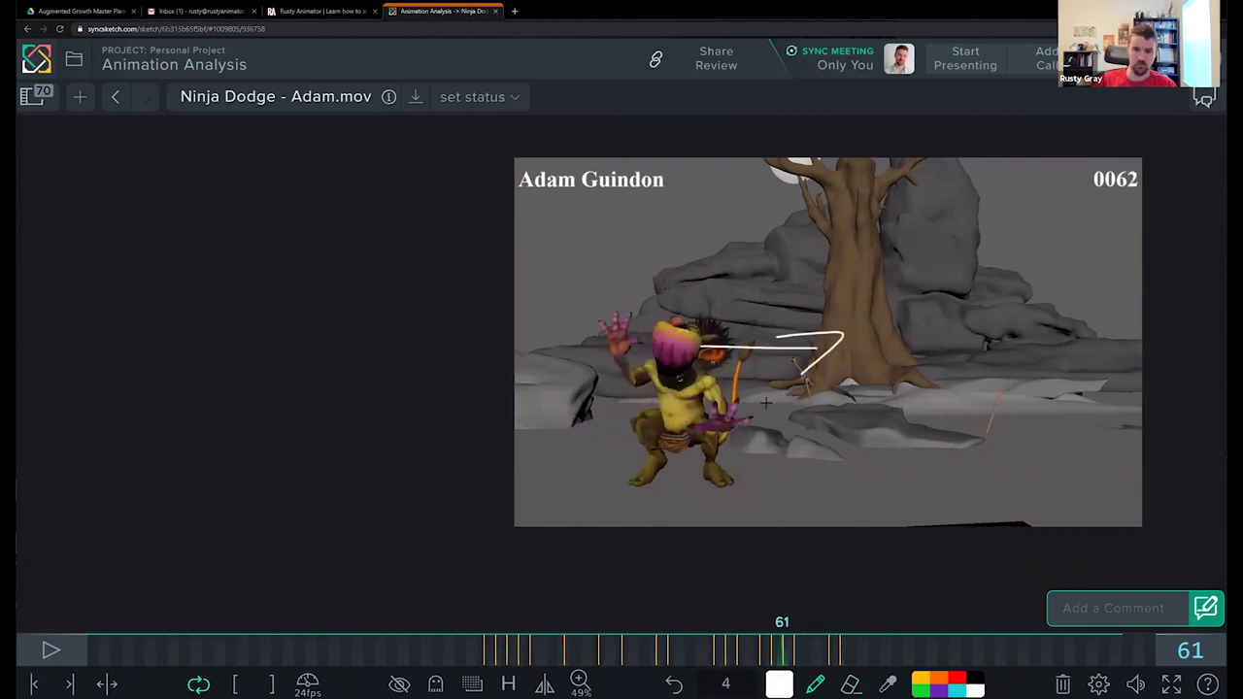
key(Right)
key(Right)
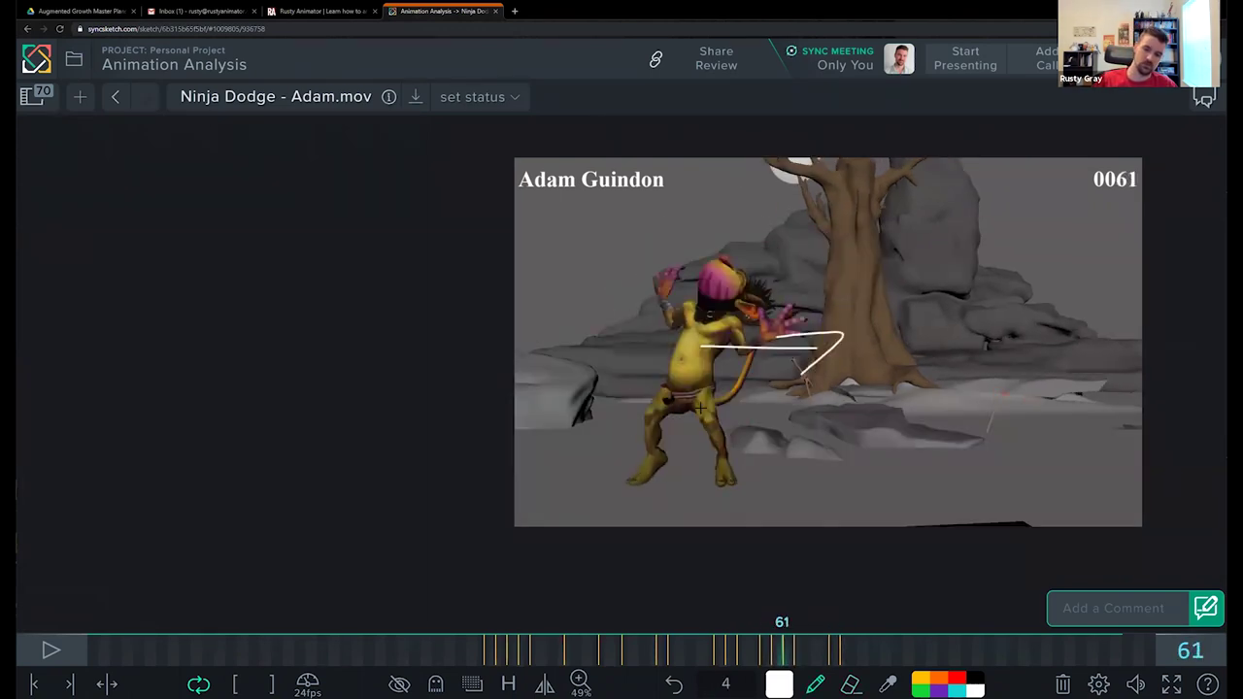
Step: Compare frames 61 and 62 and add a curved lower stroke to the sketch beside the creature on frame 62
key(Left)
key(Left)
key(Right)
key(Right)
key(Right)
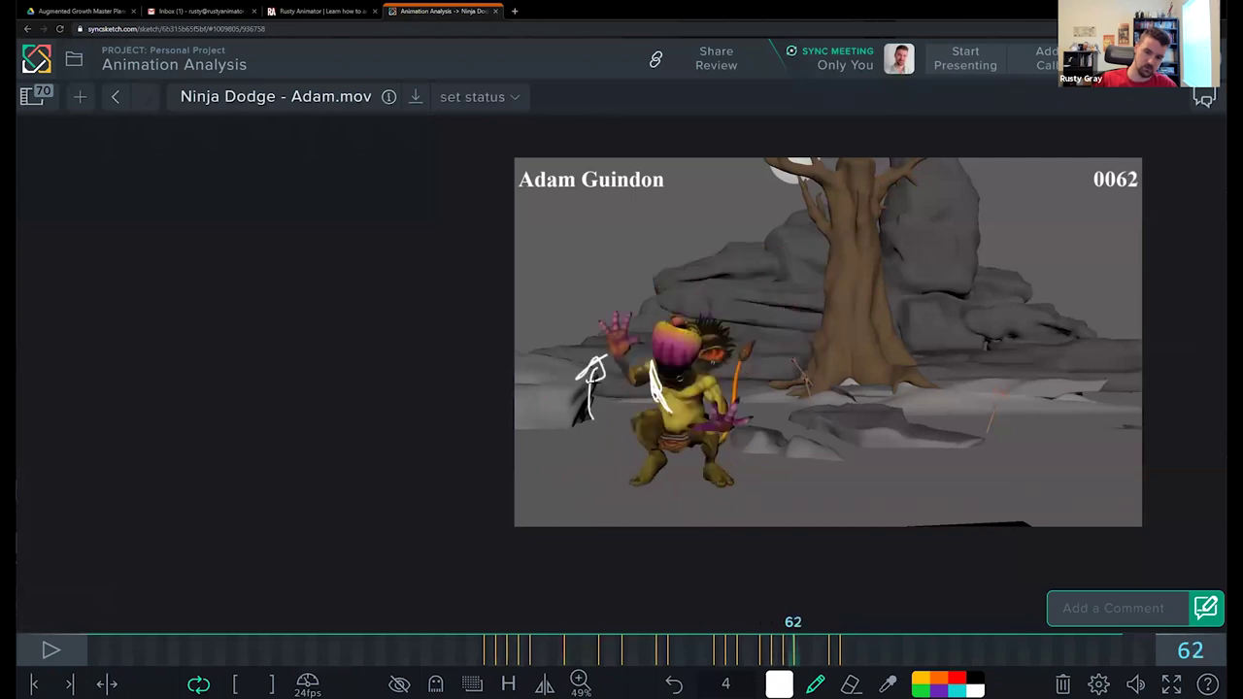
mouse_move(596, 422)
mouse_down()
mouse_move(580, 456)
mouse_move(610, 468)
mouse_up()
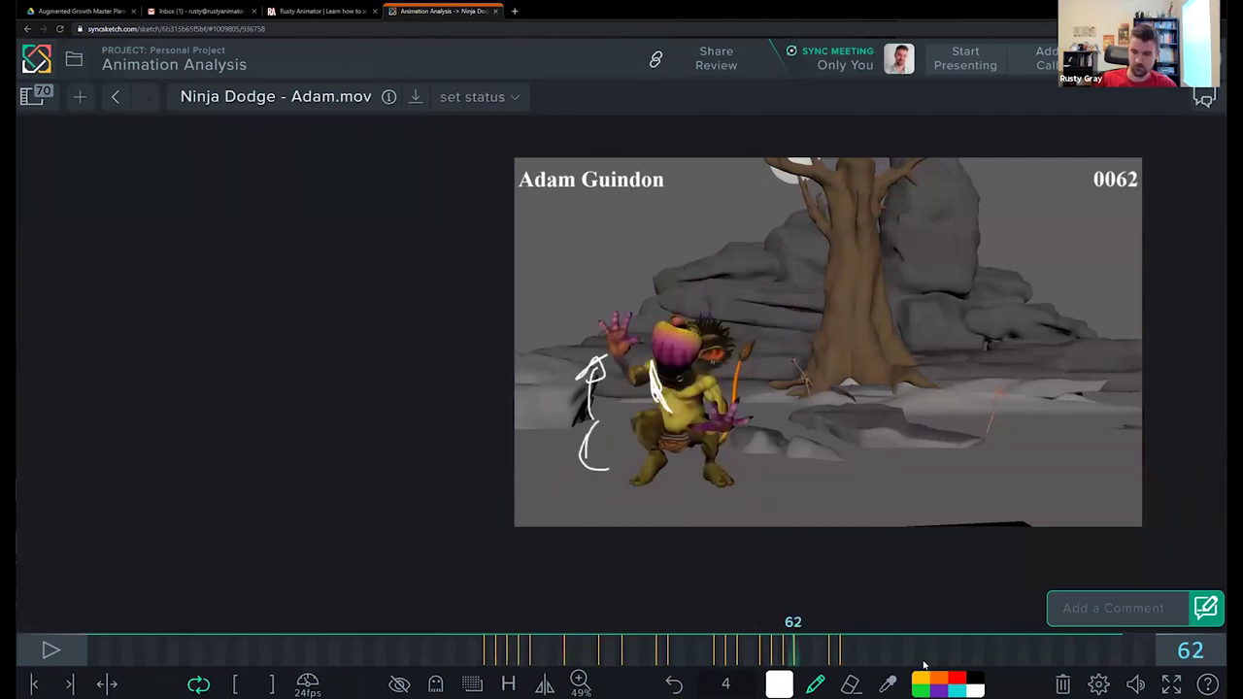
Step: Sketch a path sweeping down through the creature's head toward the ground on frame 63 and clear the frame's drawings
key(Right)
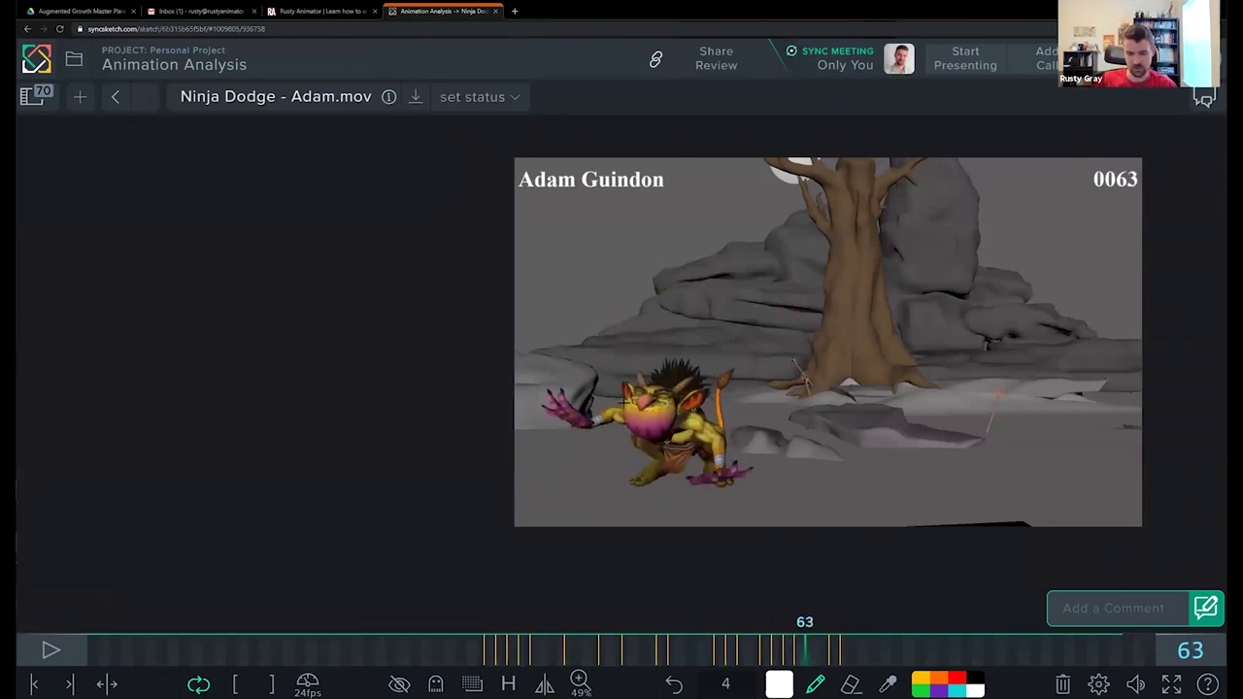
mouse_move(765, 333)
mouse_down()
mouse_move(602, 455)
mouse_move(638, 471)
mouse_move(627, 464)
mouse_move(606, 490)
mouse_up()
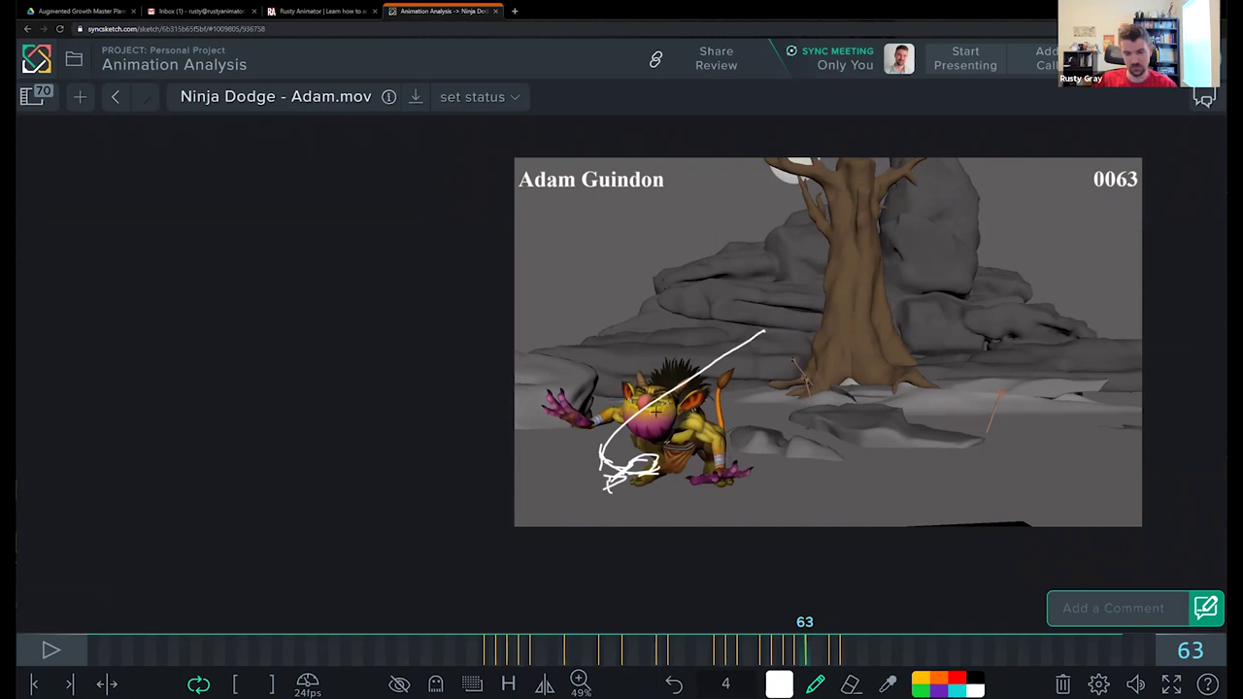
mouse_move(693, 372)
mouse_down()
mouse_move(643, 458)
mouse_move(719, 422)
mouse_move(721, 452)
mouse_move(866, 419)
mouse_up()
key(f)
key(e)
key(Delete)
Step: Step back to frame 61 and through the crouch frames in an enlarged view to examine the landing
key(Left)
key(Left)
key(Left)
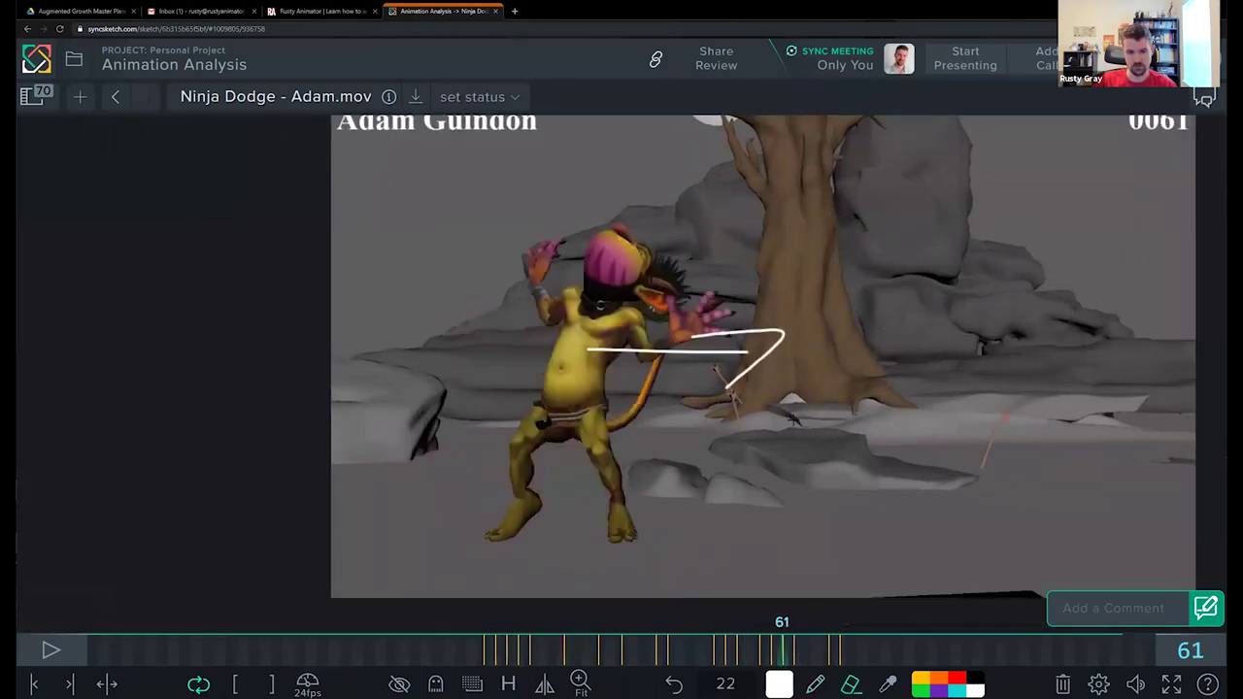
key(Right)
key(Right)
key(Right)
key(Right)
key(Right)
key(Right)
key(Left)
key(Left)
key(Left)
key(Left)
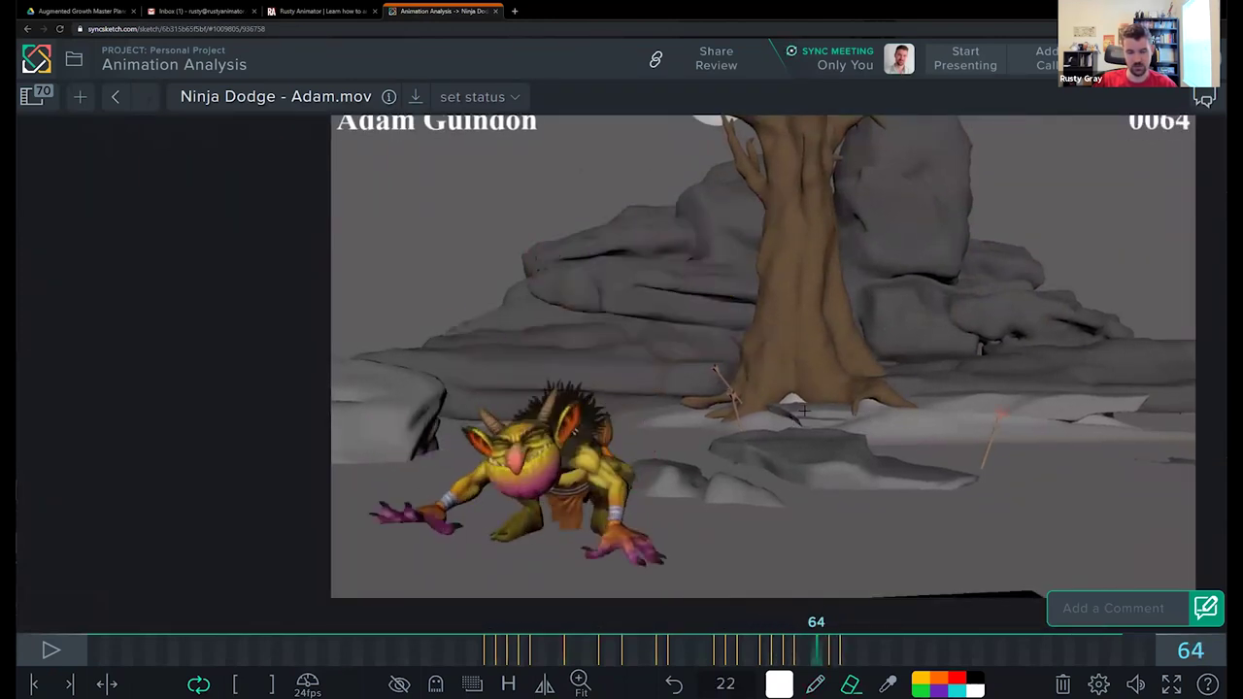
Step: Step repeatedly between frames 62 and 66 to compare the head and hand positions in the crouch
key(Right)
key(Right)
key(Right)
key(Right)
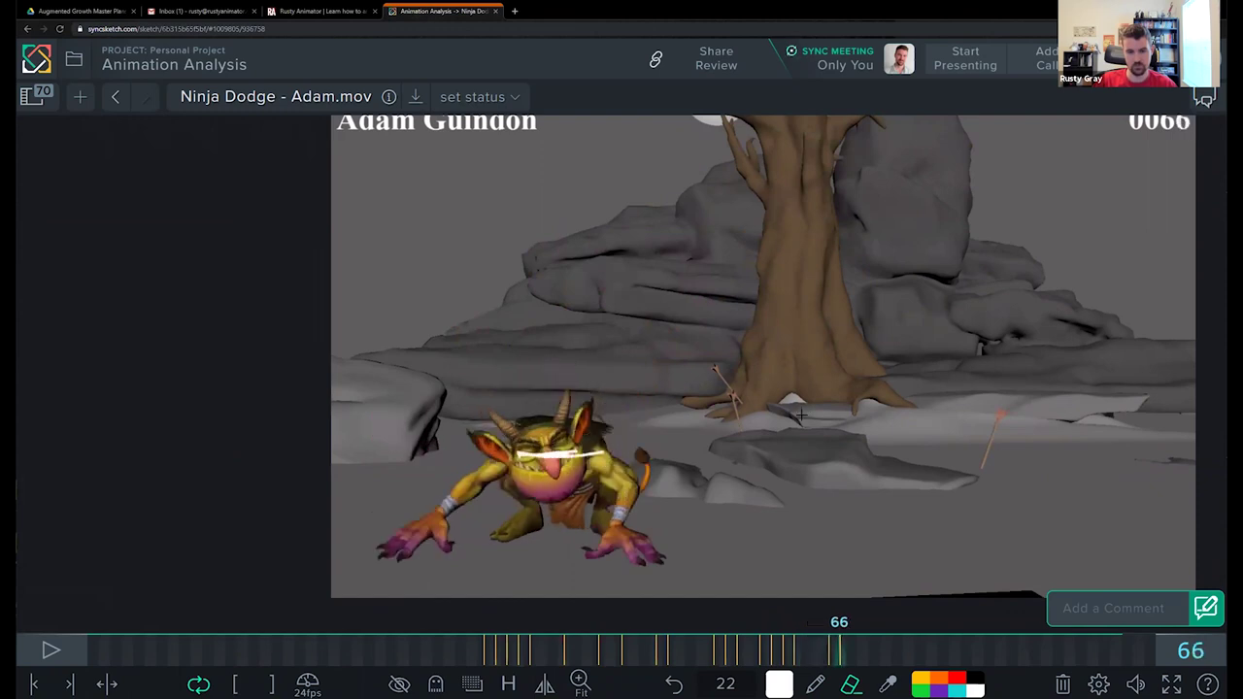
key(Left)
key(Left)
key(Left)
key(Left)
key(Left)
key(Right)
key(Right)
key(Right)
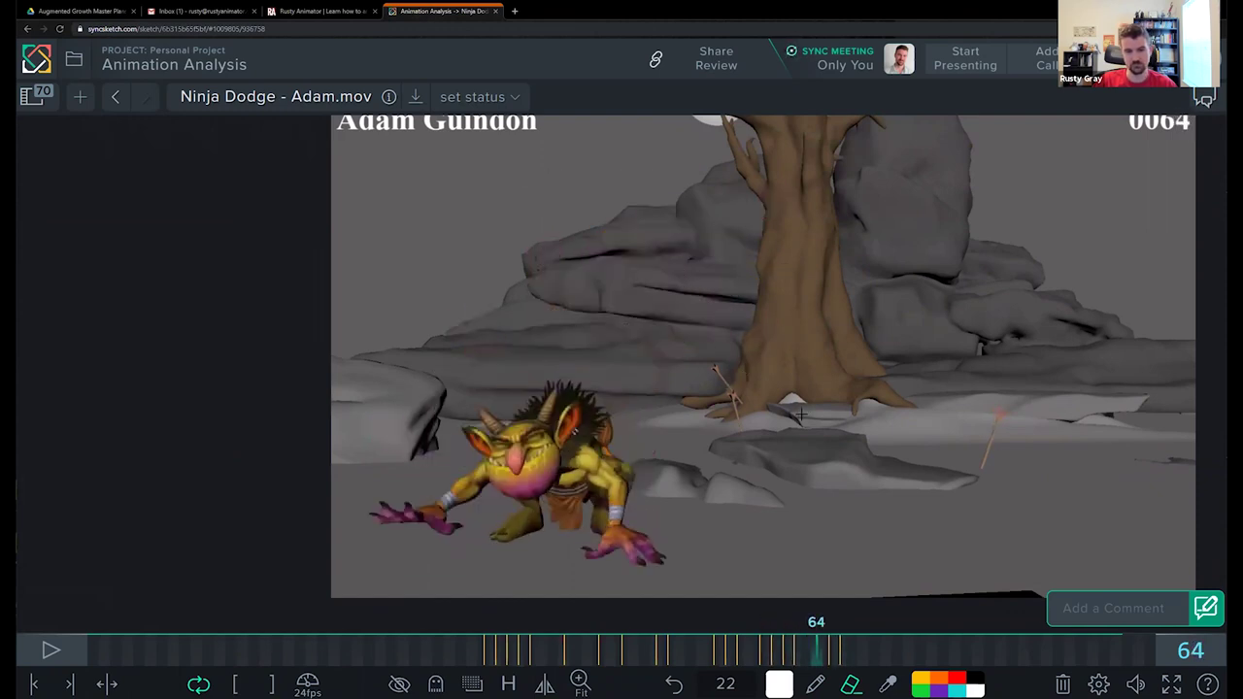
Step: Advance from frame 64 to frame 73 and scrub around frames 72 and 73 to examine the rise from the crouch
key(Right)
key(Right)
key(Right)
key(Right)
key(Right)
key(Right)
key(Right)
key(Right)
key(Right)
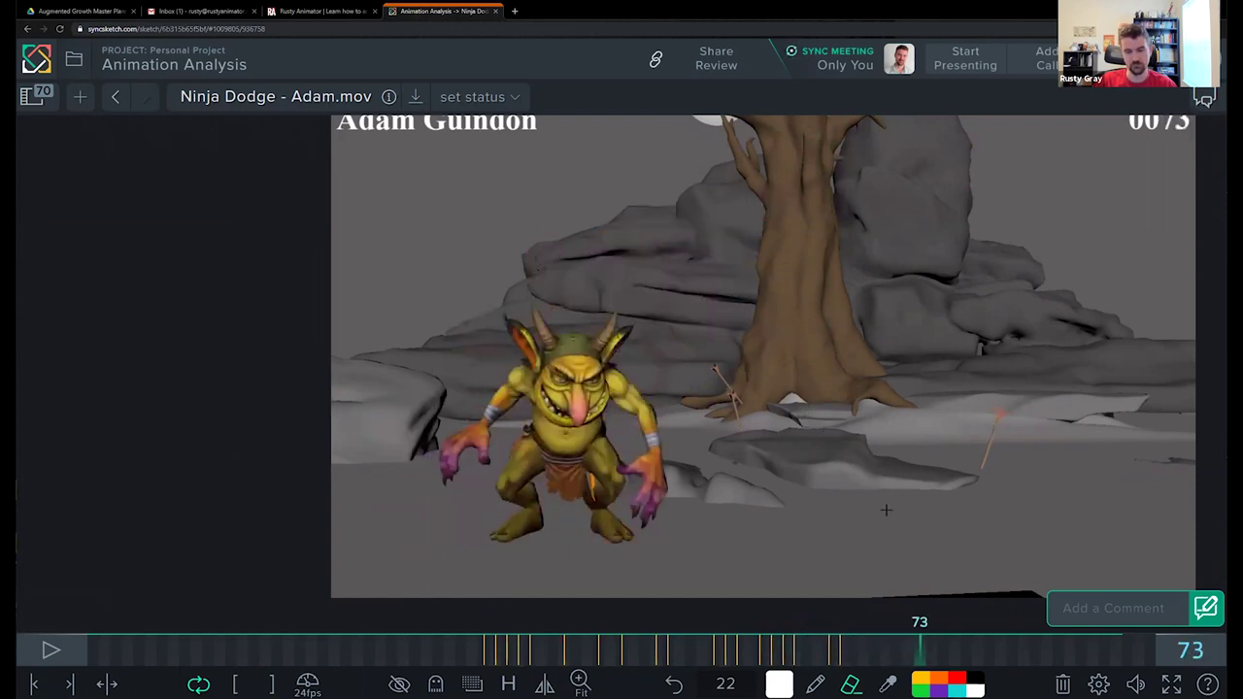
key(Right)
drag(890, 636, 920, 624)
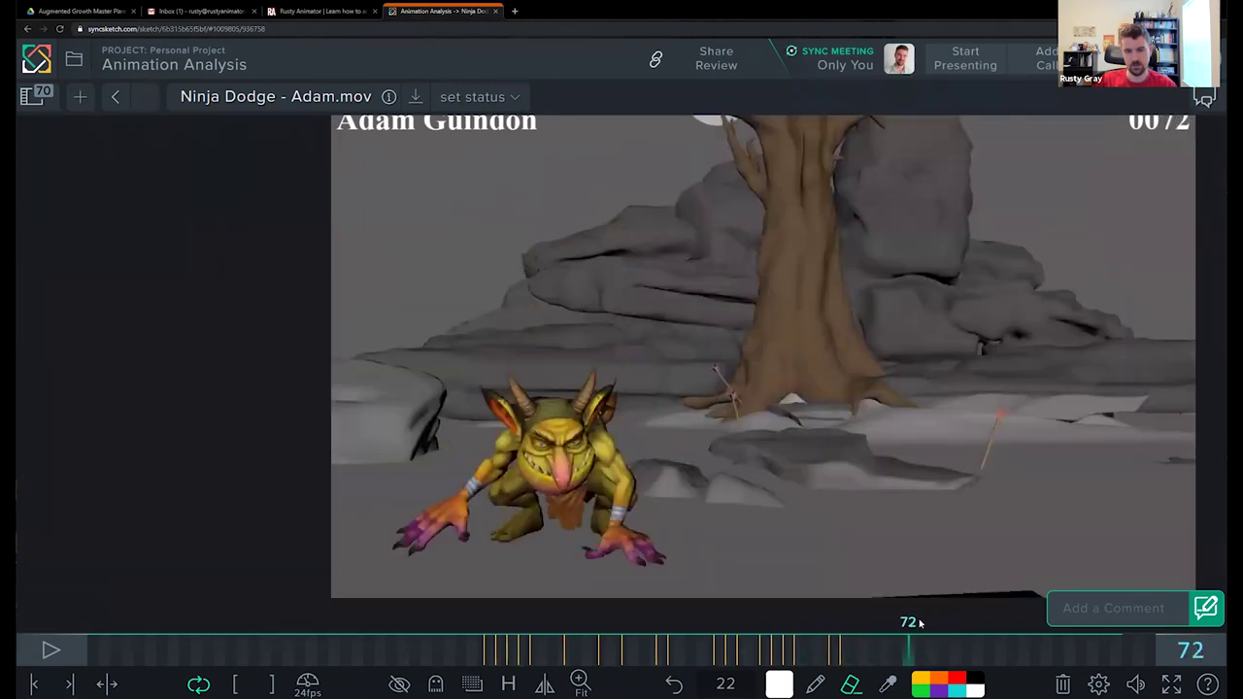
Step: Sketch a vertical guide line with cross strokes through the creature on frame 73 and clear the frame
key(b)
drag(578, 191, 574, 522)
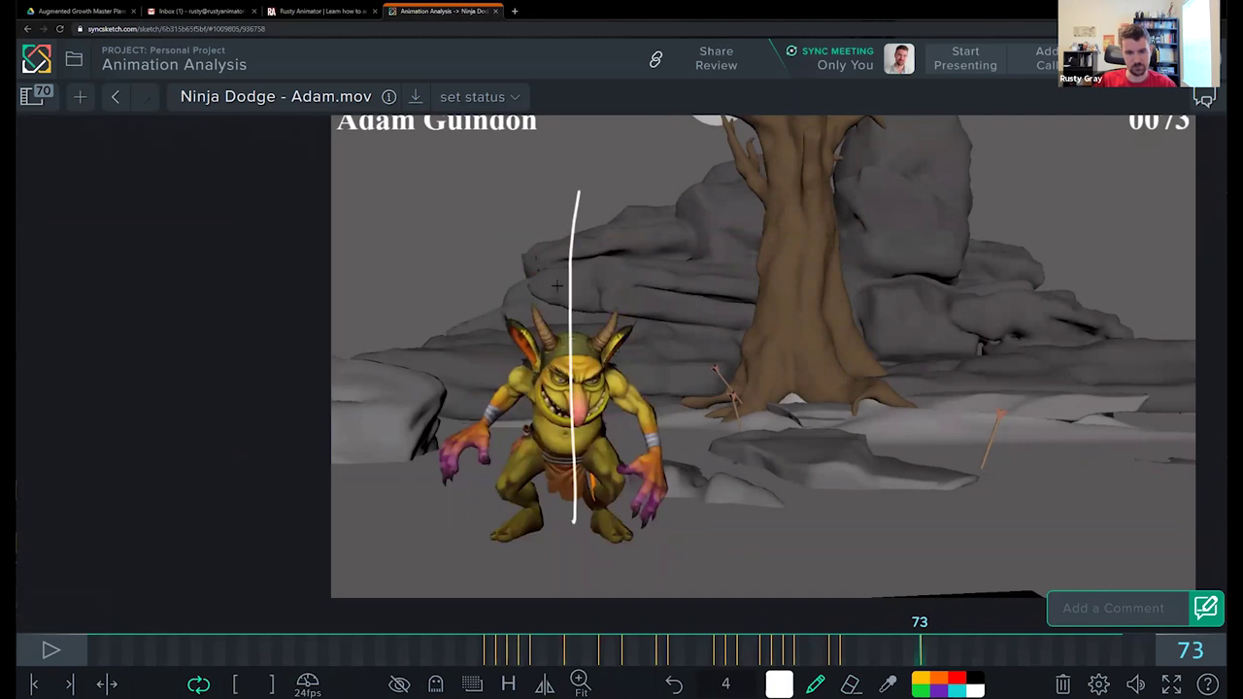
drag(558, 286, 570, 184)
drag(527, 270, 592, 289)
key(Delete)
key(Right)
key(Left)
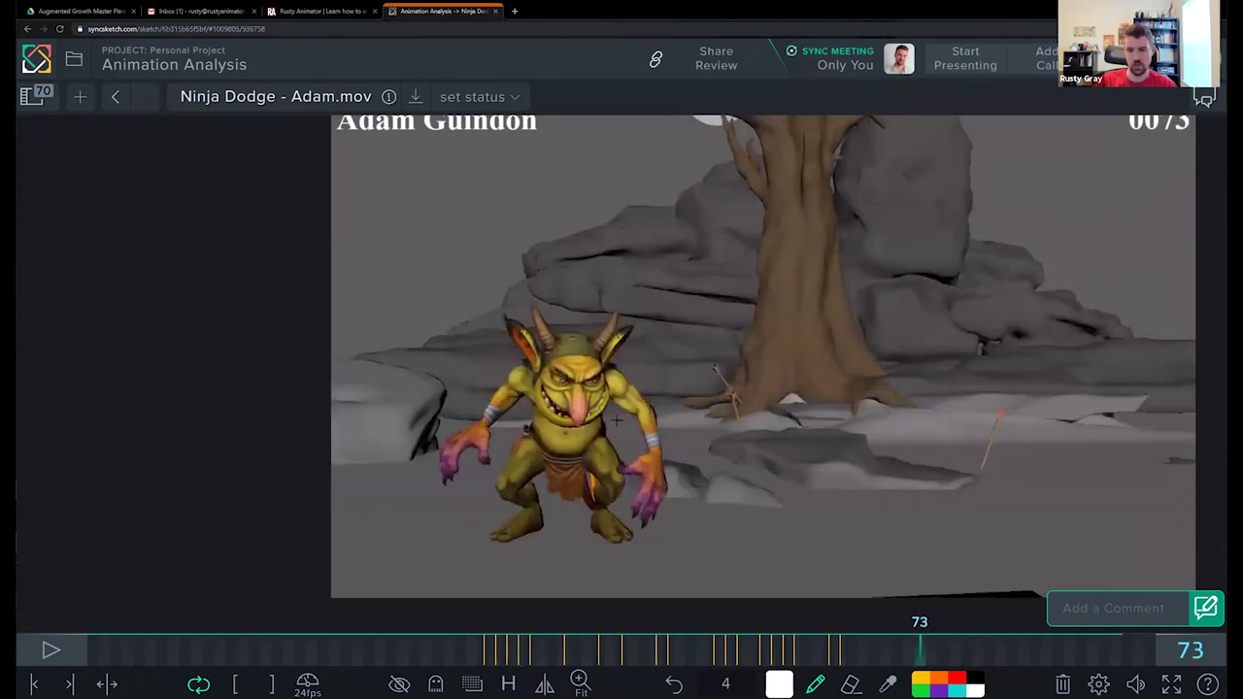
Step: Sketch a leaning line from the creature's hips up past its head on frame 73 and step ahead to frame 76
drag(595, 491, 683, 309)
key(ctrl+z)
mouse_move(586, 453)
mouse_down()
mouse_move(634, 251)
mouse_move(645, 285)
mouse_move(630, 319)
mouse_up()
key(Right)
key(Right)
key(Right)
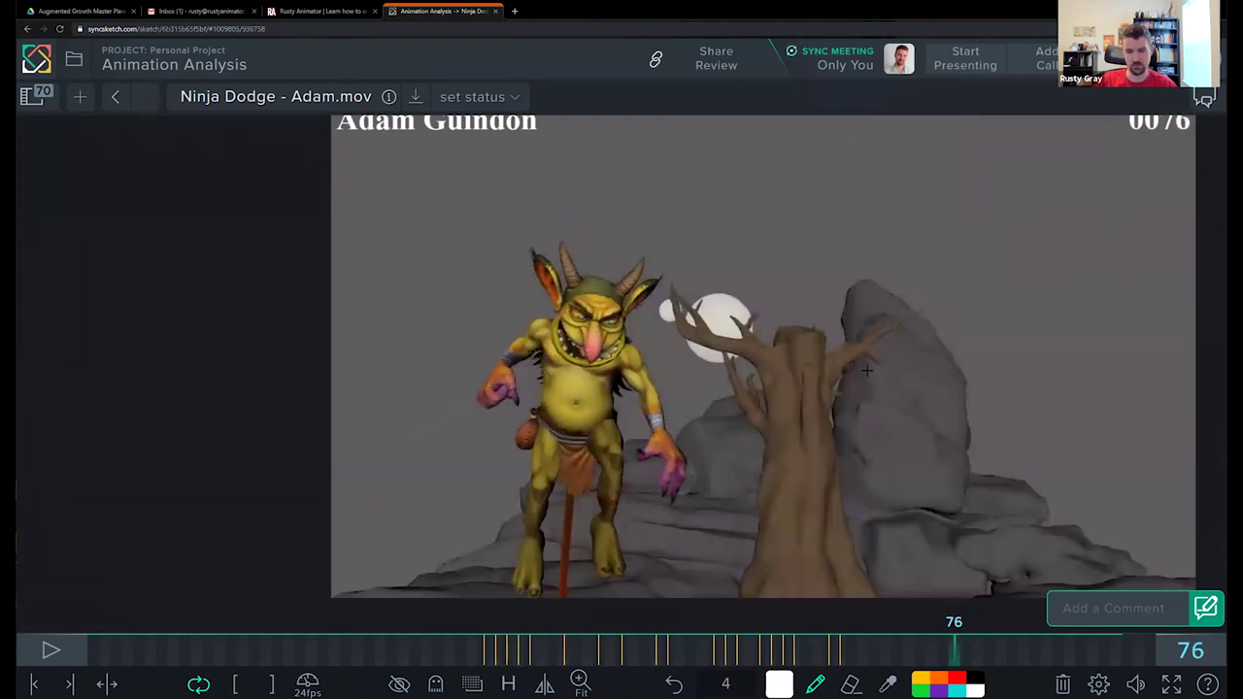
Step: Return to frame 74 and sketch a leaning line from the creature's hips through its torso and head
key(Left)
key(Left)
mouse_move(597, 375)
mouse_down()
mouse_move(640, 272)
mouse_move(572, 414)
mouse_move(641, 249)
mouse_up()
key(ctrl+z)
drag(573, 416, 640, 238)
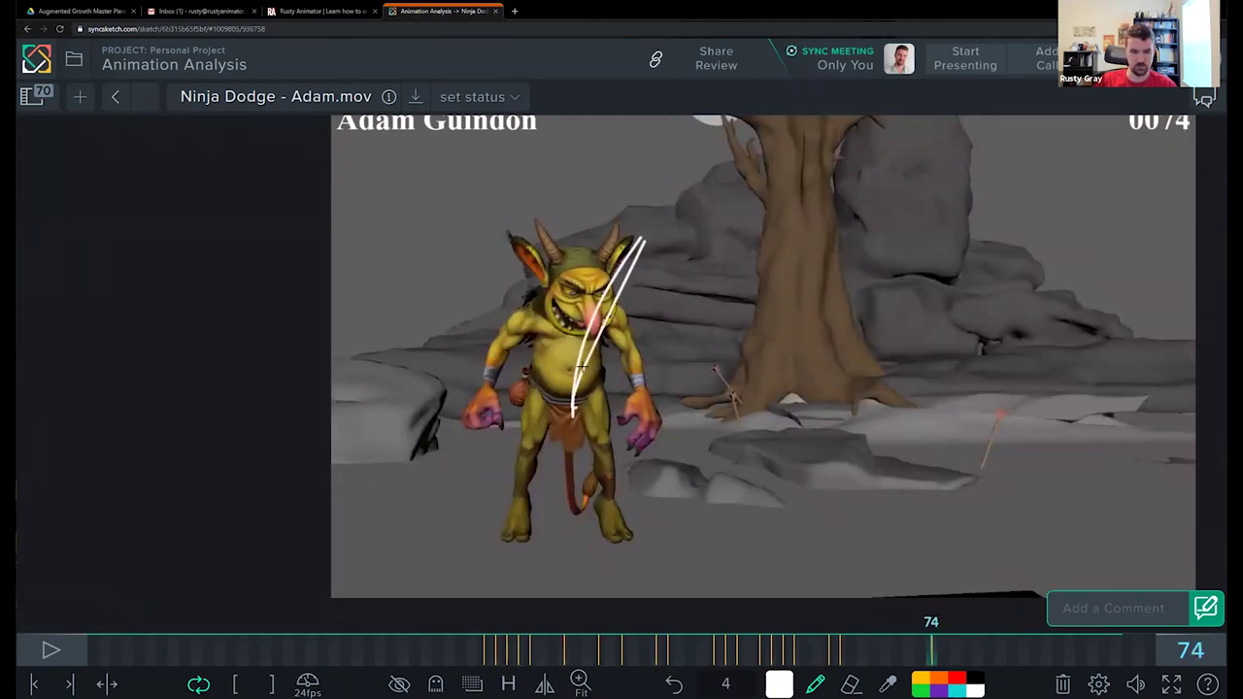
Step: Advance from frame 74 to frame 86 to examine the creature leaping toward the camera
key(Right)
key(Right)
key(Right)
key(Right)
key(Right)
key(Right)
key(Right)
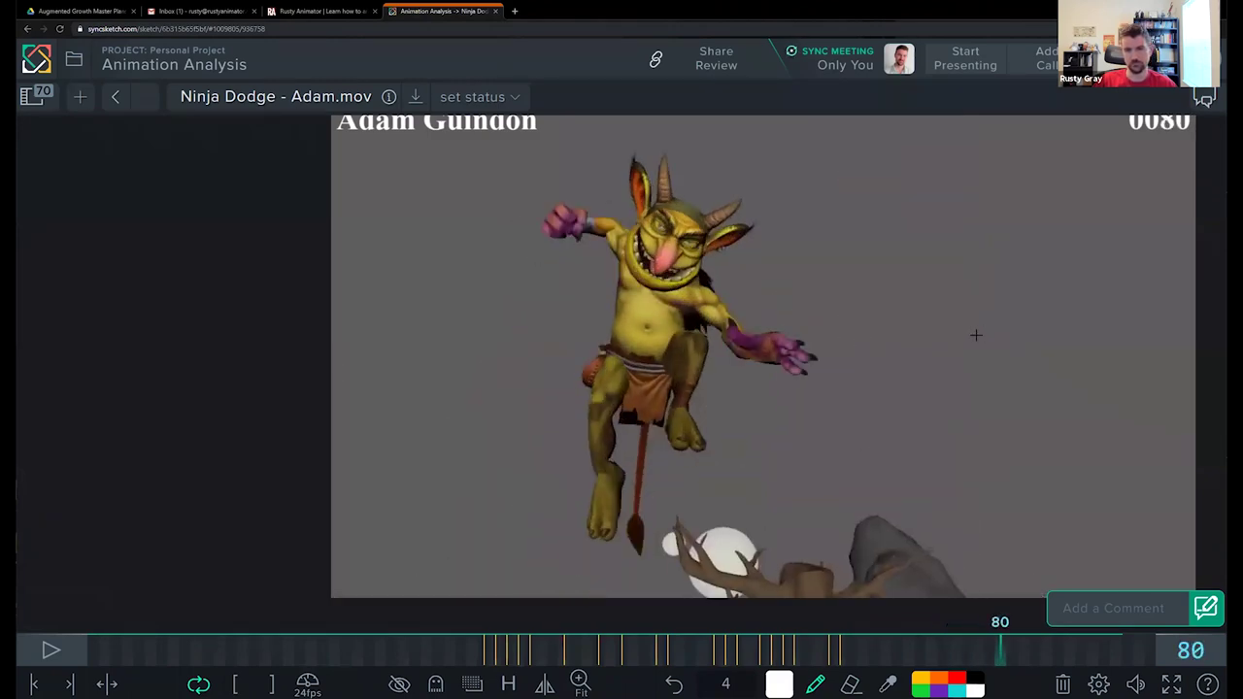
scroll(831, 325, down, 3)
key(Right)
key(Right)
key(Right)
key(Right)
key(Right)
key(Right)
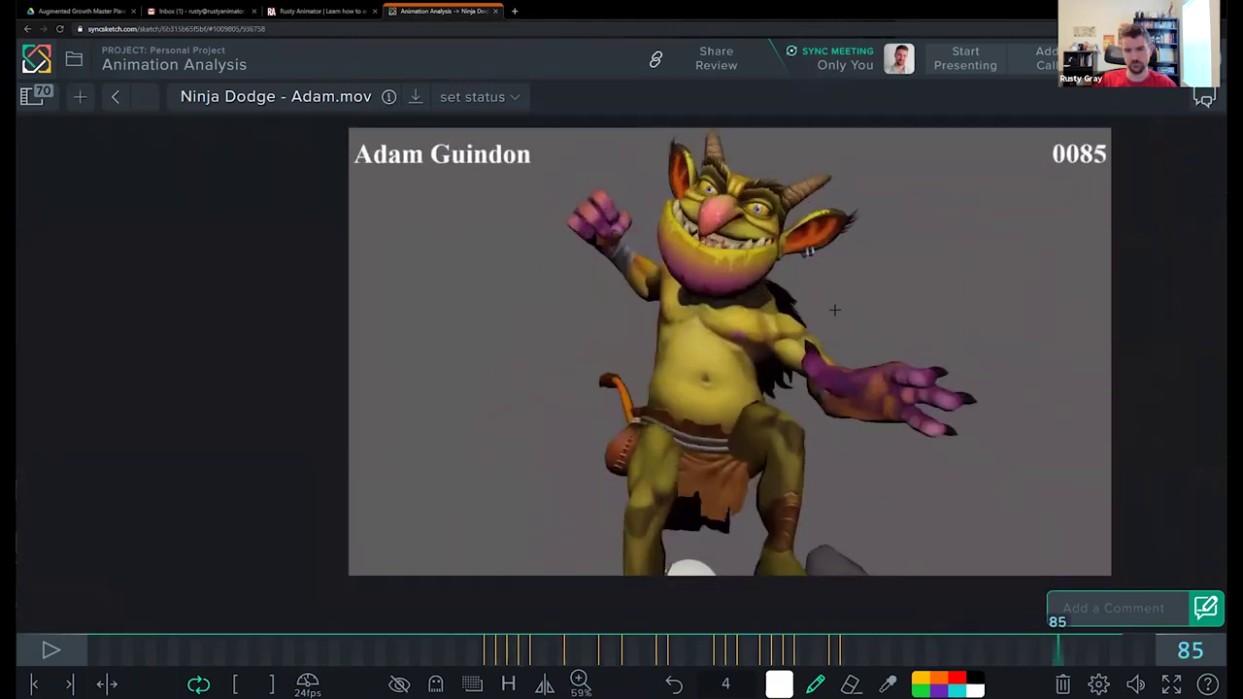
Step: Step back from frame 86 to frame 73 to review the leap in reverse in a closer view
key(Left)
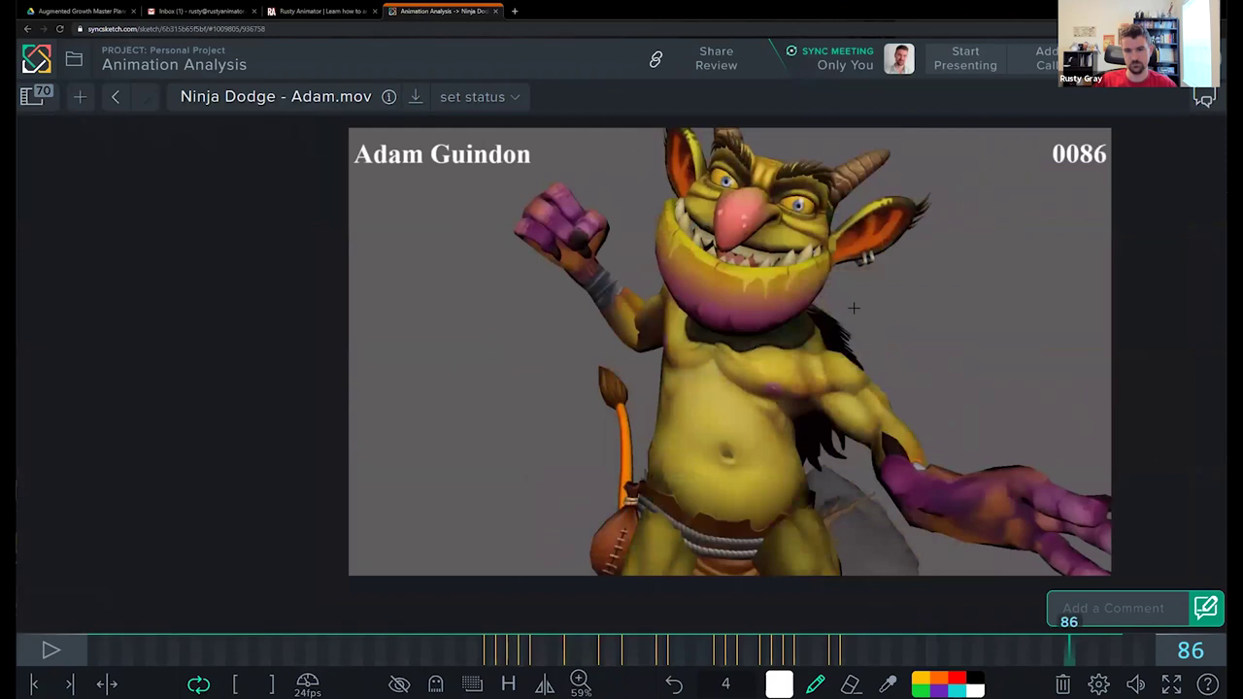
key(Left)
key(Left)
key(Left)
key(Left)
key(Left)
key(Left)
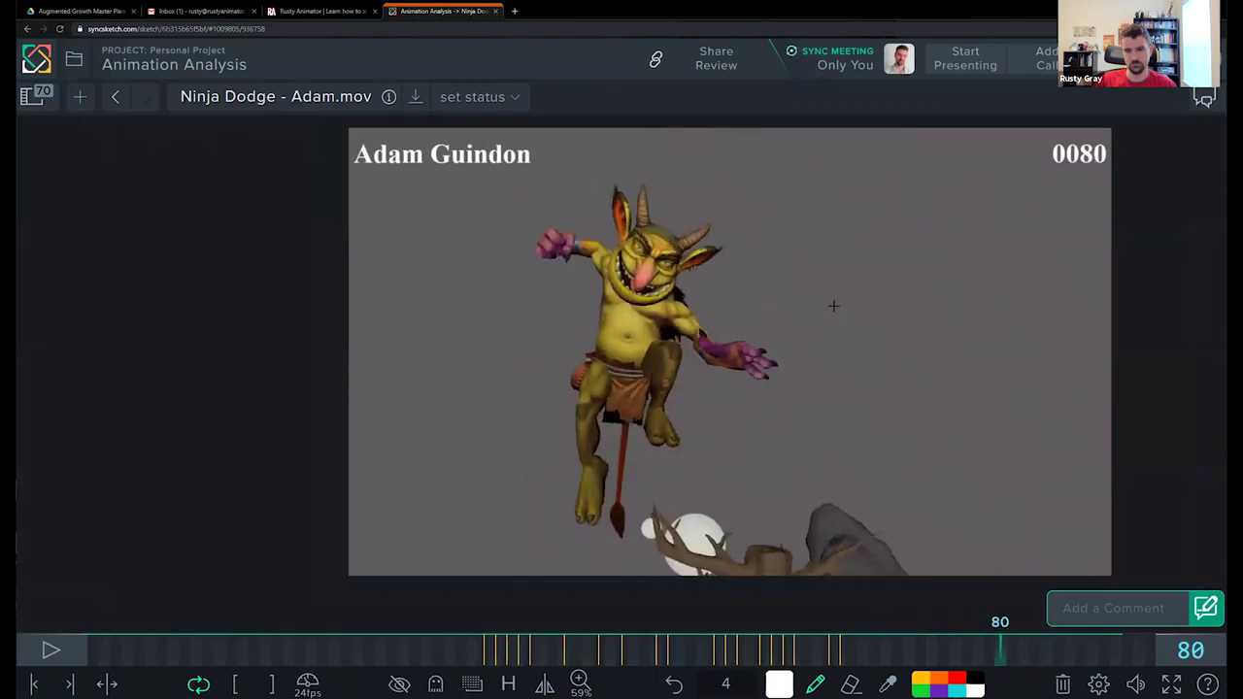
scroll(841, 333, up, 3)
key(Left)
key(Left)
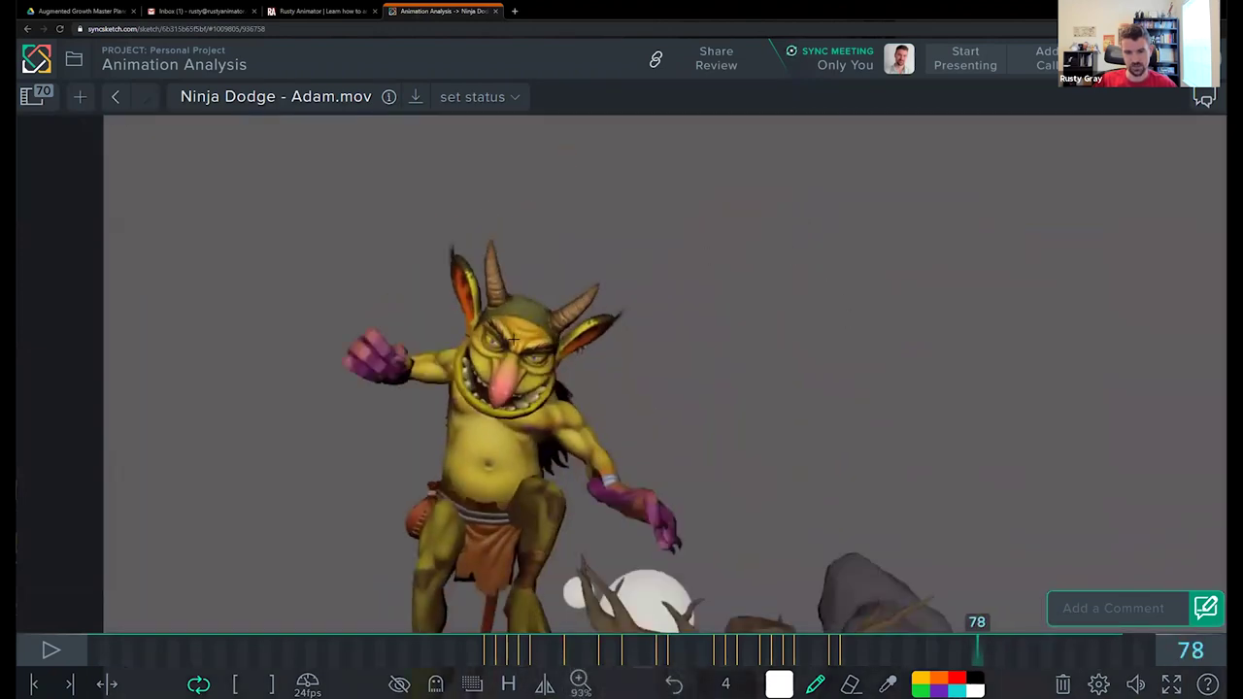
key(Left)
key(Left)
key(Left)
key(Left)
key(Left)
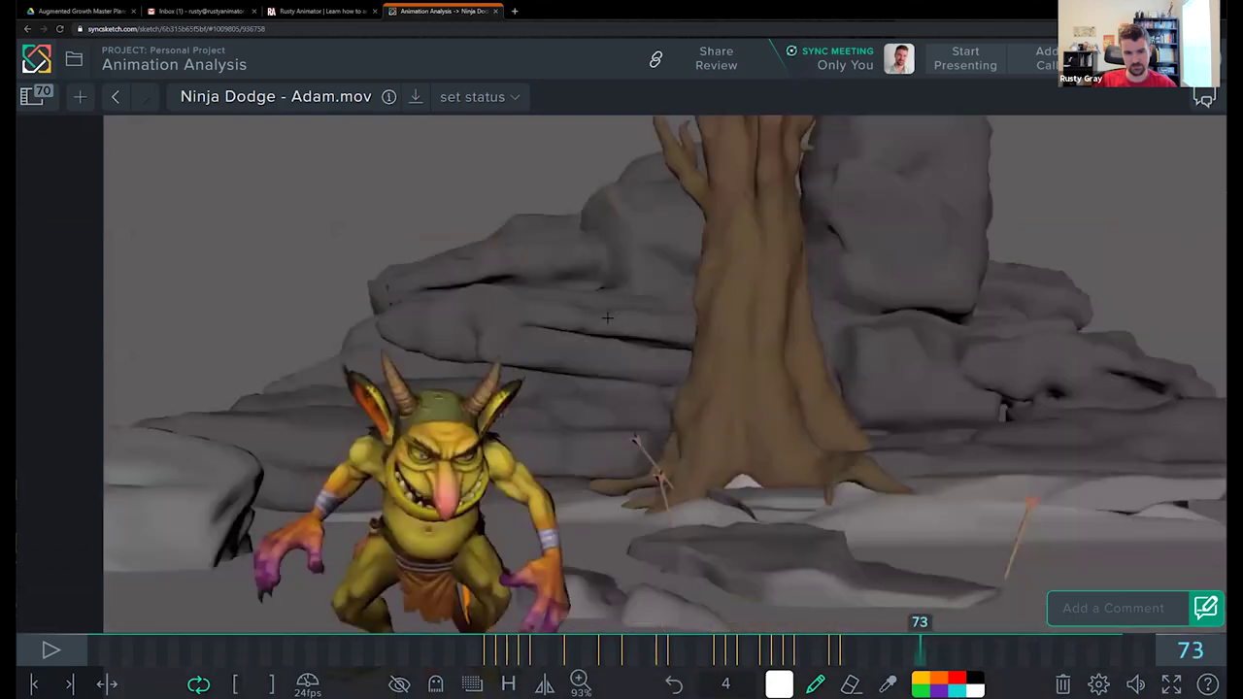
Step: Compare frames 71 to 73, mark a level line across the eyes on frame 73, and step on to frame 74
key(Left)
key(Left)
key(Right)
key(Right)
drag(416, 449, 481, 448)
key(Right)
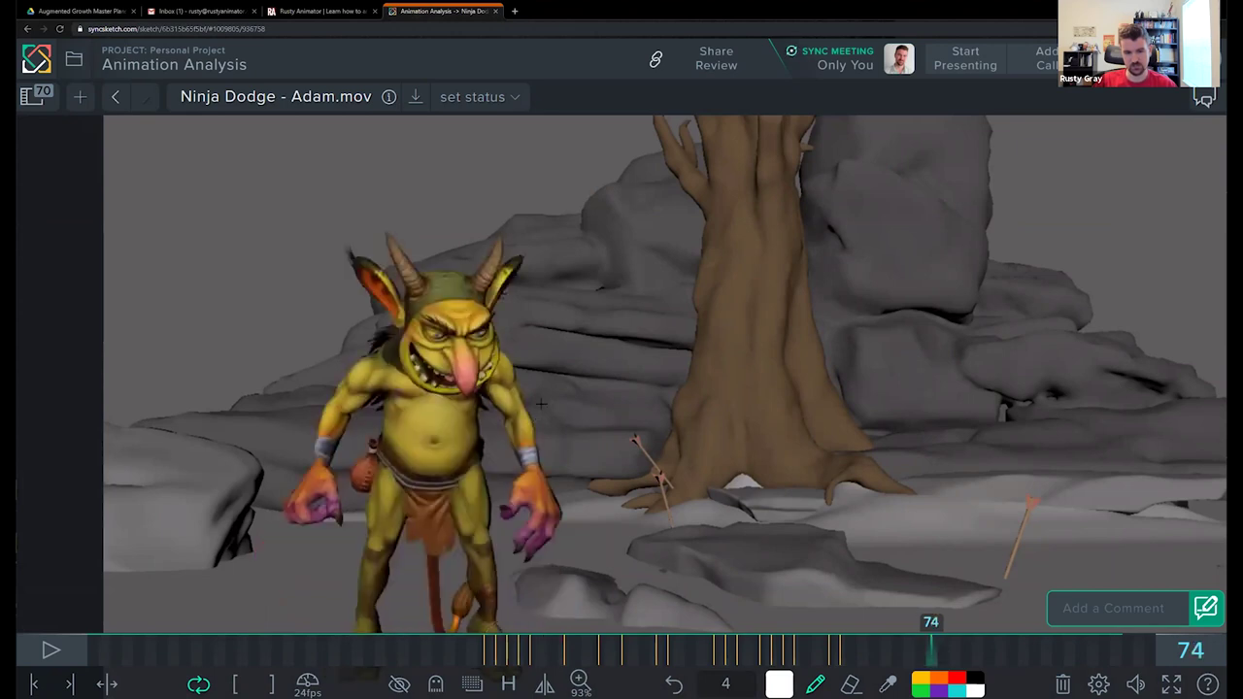
Step: Step from frame 74 to frame 80 and back to 78 to examine the head tilt during the takeoff
key(Right)
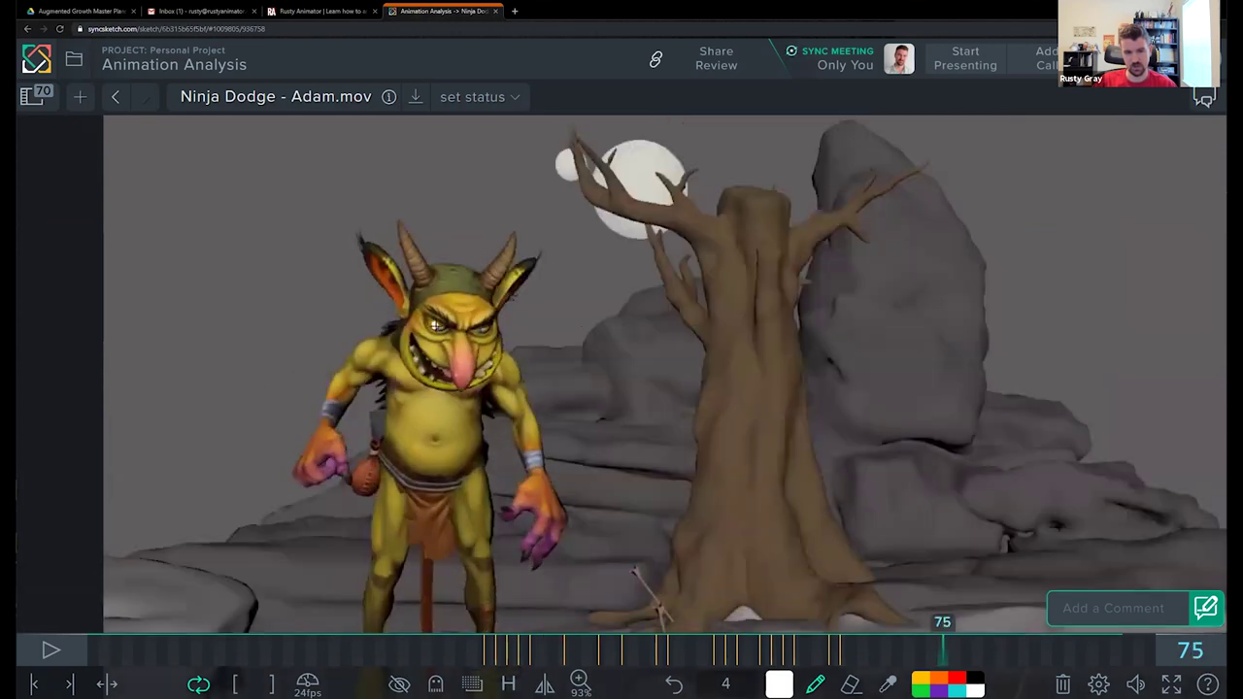
key(Right)
key(Right)
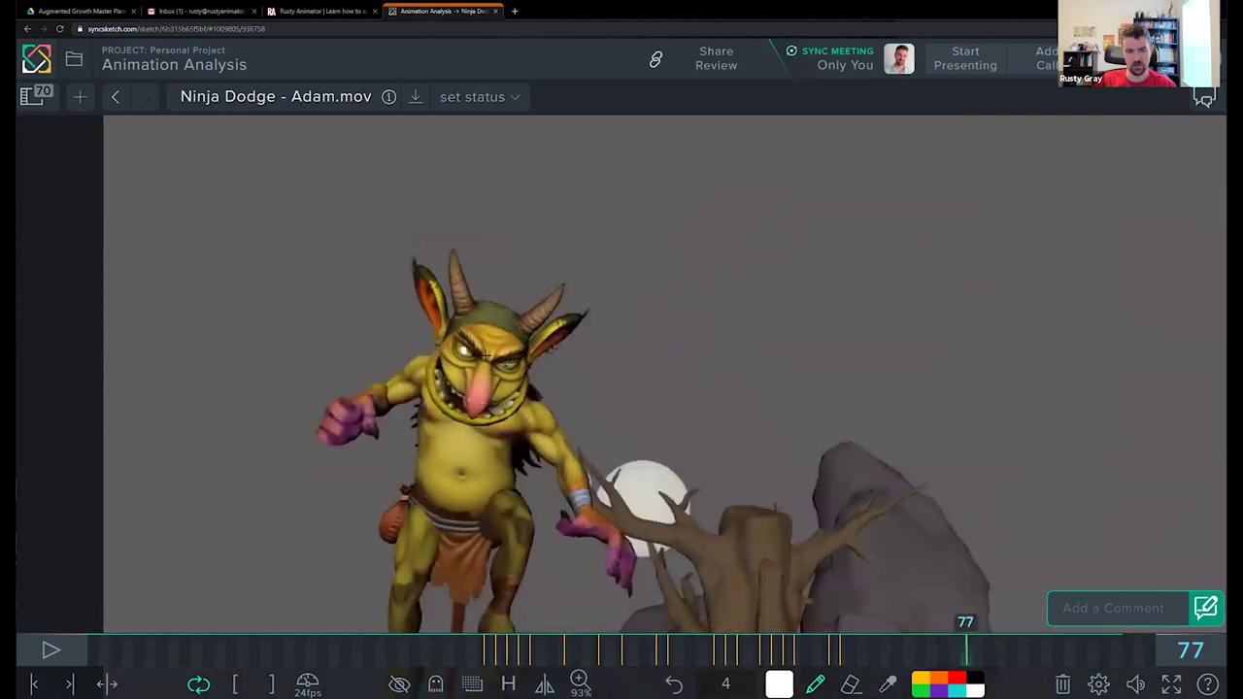
key(Right)
key(Right)
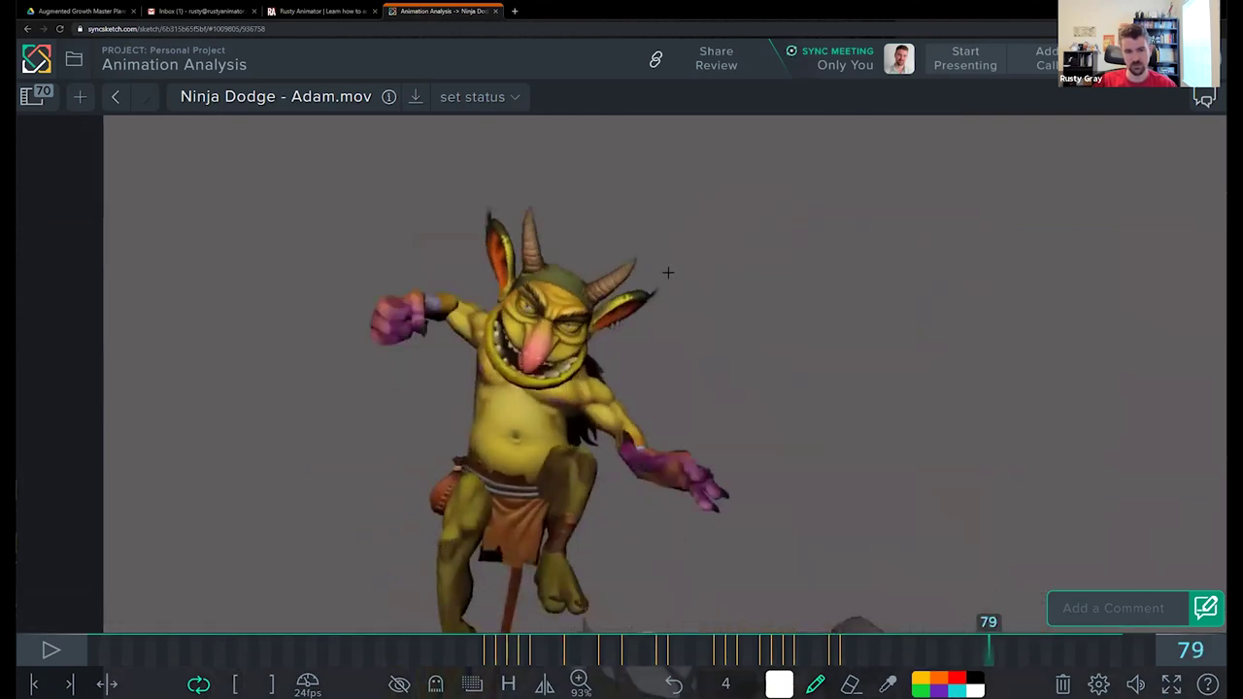
key(Right)
key(Left)
key(Left)
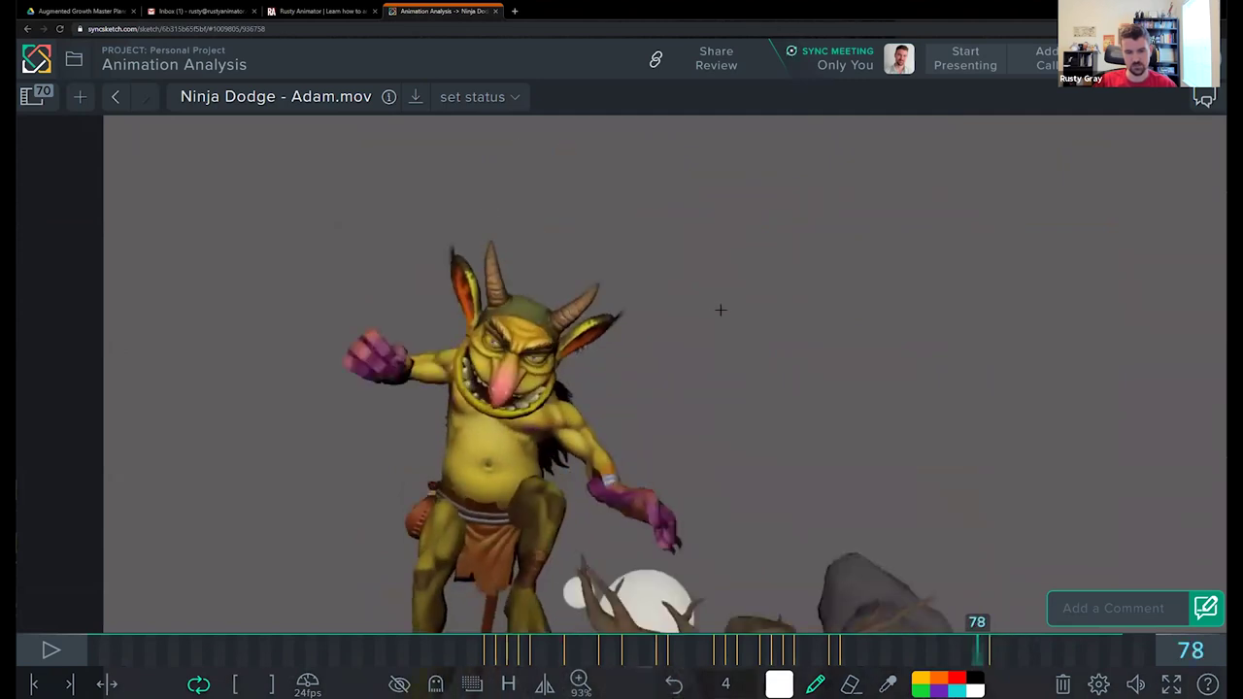
Step: Sketch two downward arrows from the creature's face over its torso on frame 78 and clear the frame
drag(472, 372, 428, 466)
mouse_move(412, 455)
mouse_down()
mouse_move(423, 480)
mouse_move(437, 466)
mouse_up()
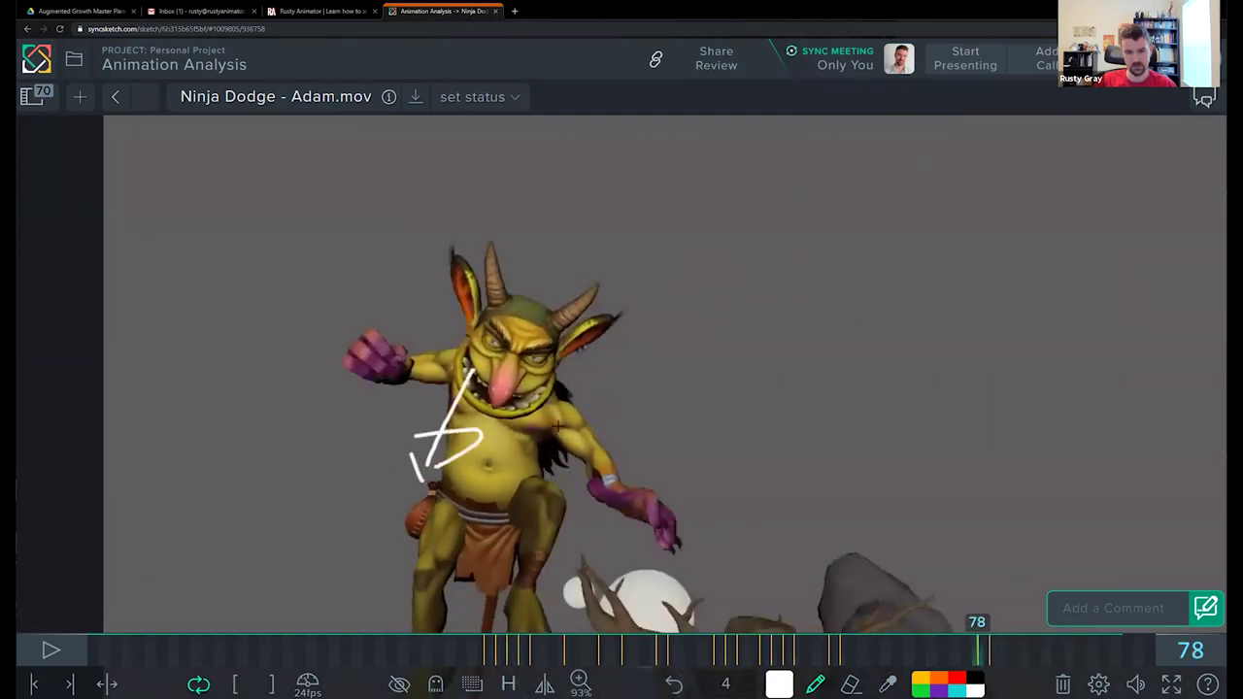
drag(536, 457, 532, 465)
drag(549, 369, 524, 481)
drag(557, 455, 542, 478)
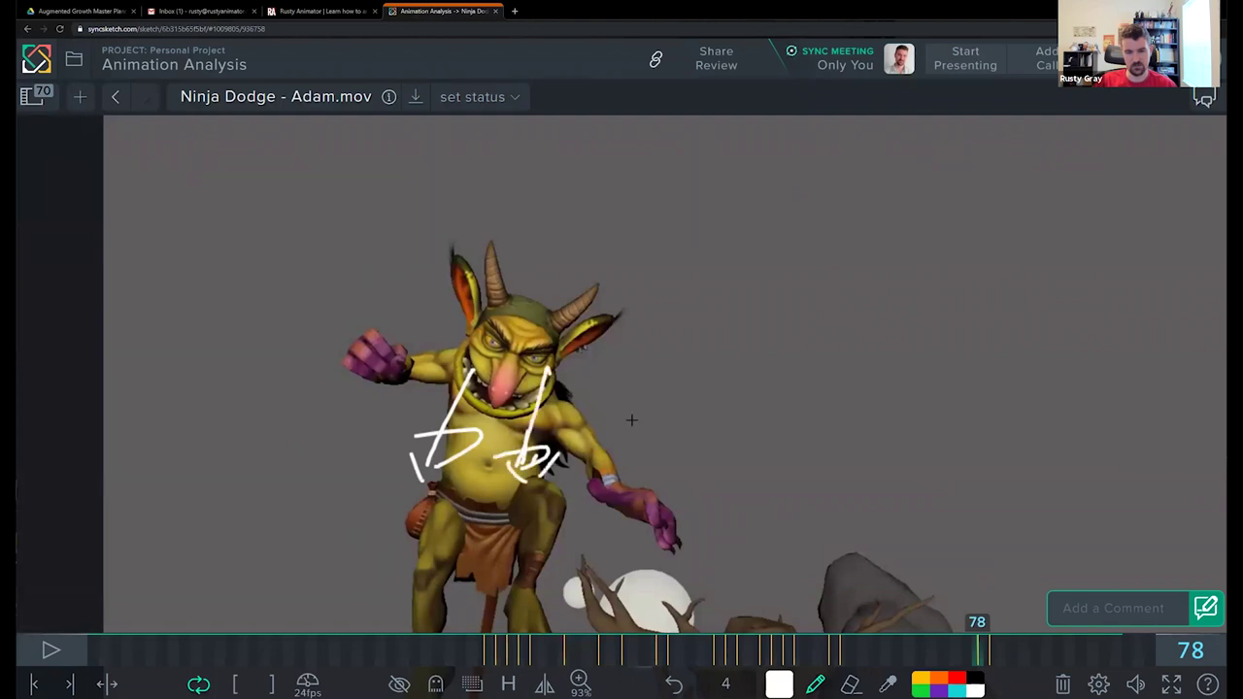
key(Delete)
Step: Step repeatedly between frames 79, 80 and 81 to compare the head and arm positions in the leap
key(Right)
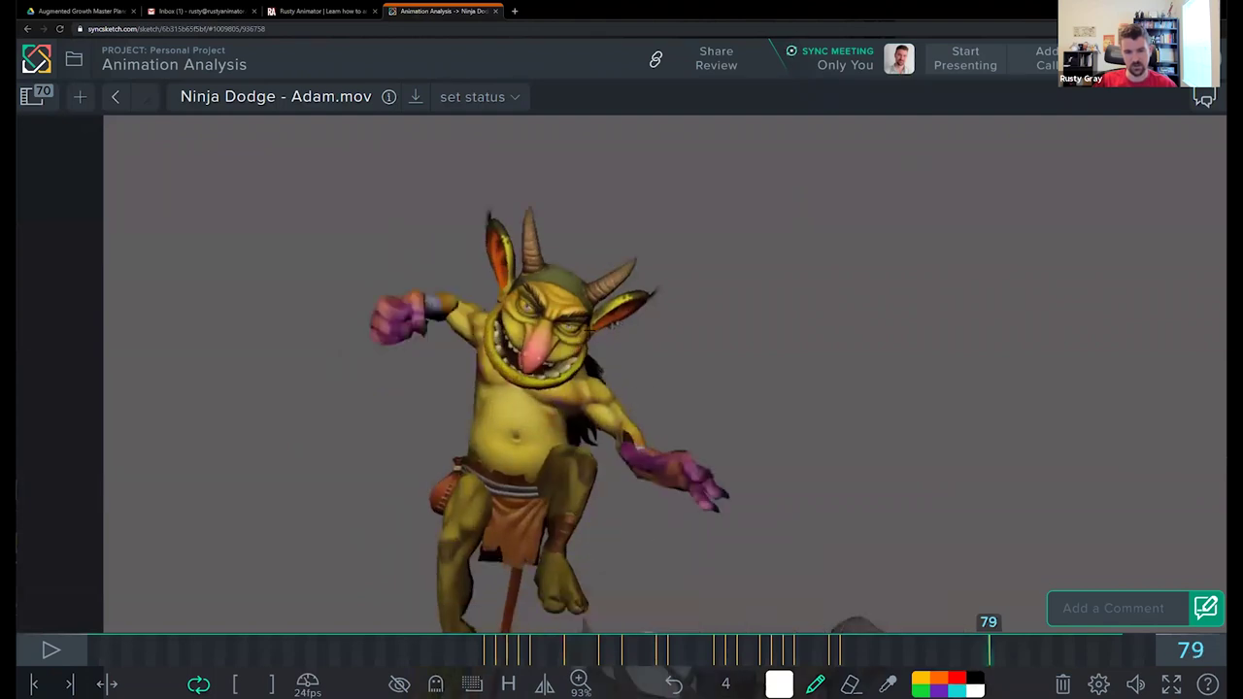
key(Right)
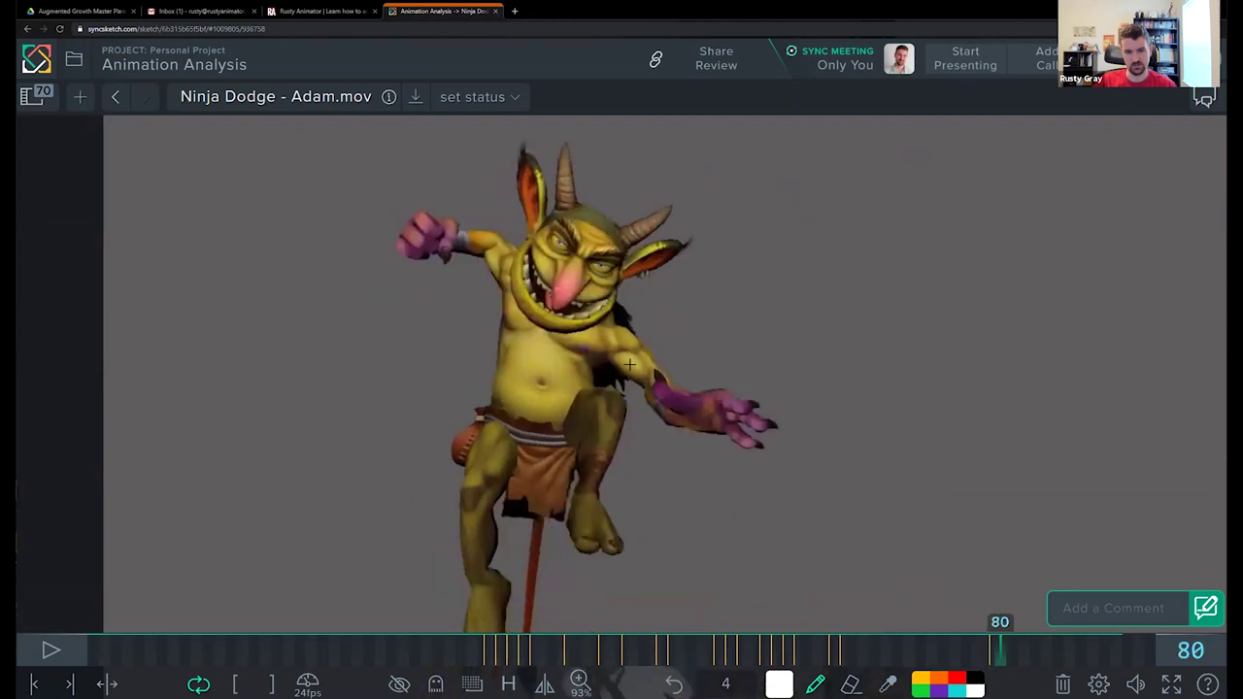
key(Left)
key(Right)
key(Right)
key(Left)
key(Right)
key(Left)
key(Right)
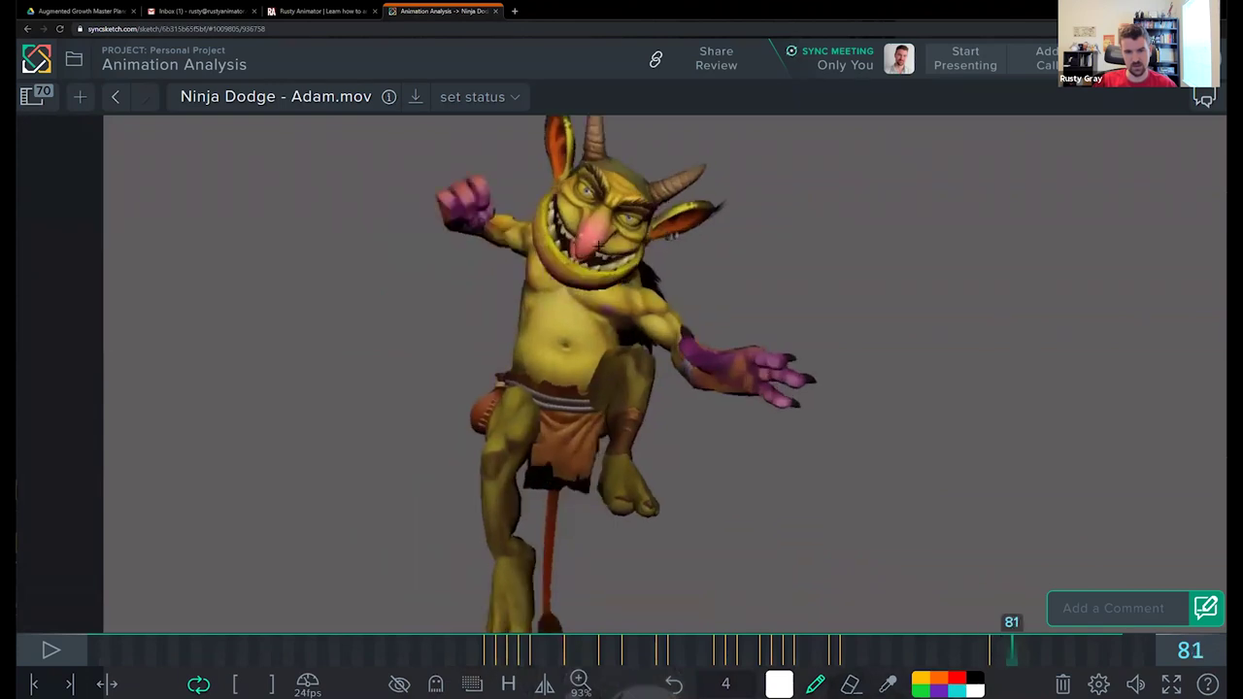
key(Left)
key(Right)
key(Left)
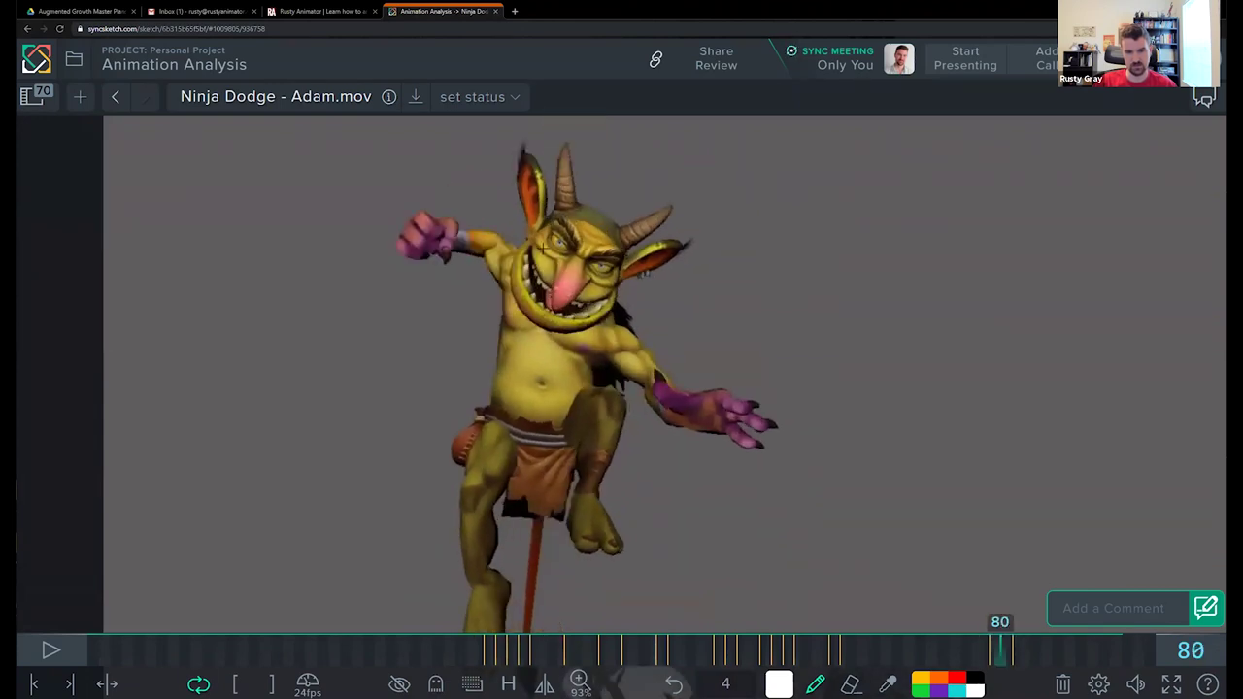
Step: Try a slanted line across the creature's face on frame 81 and undo it
key(Right)
drag(566, 222, 622, 267)
key(ctrl+z)
key(ctrl+z)
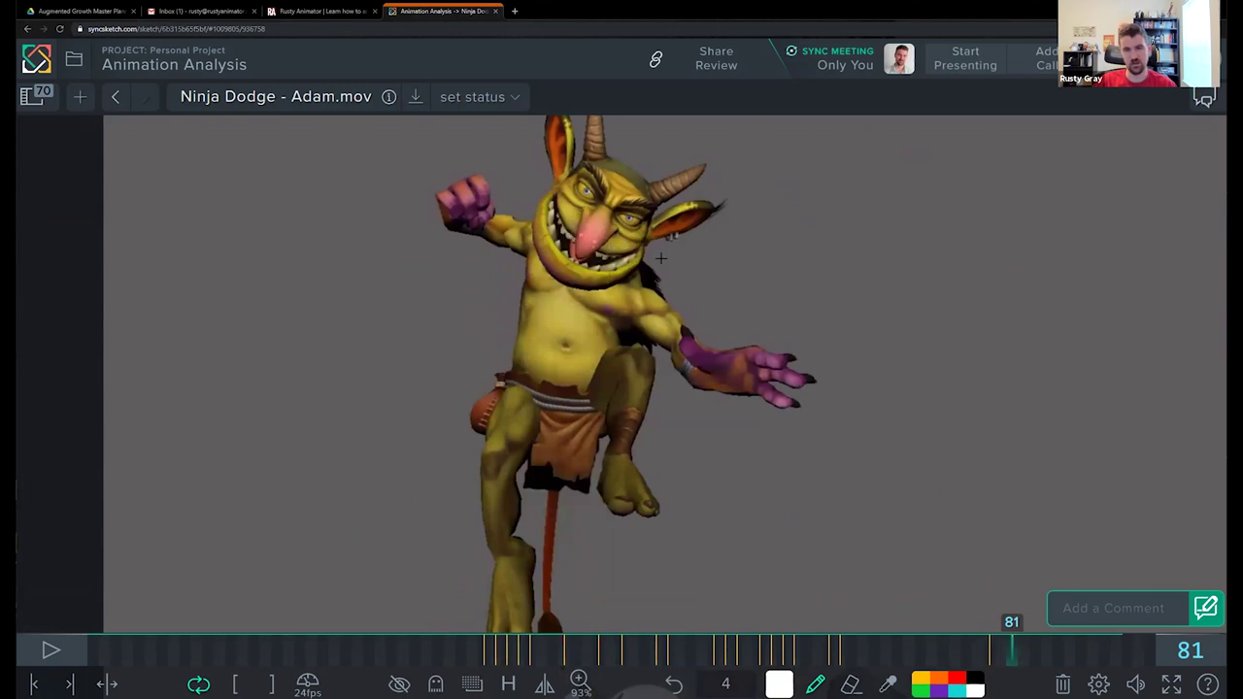
Step: Step from frame 81 to frame 85 to examine how the creature closes in on the camera
key(Left)
key(Right)
key(Right)
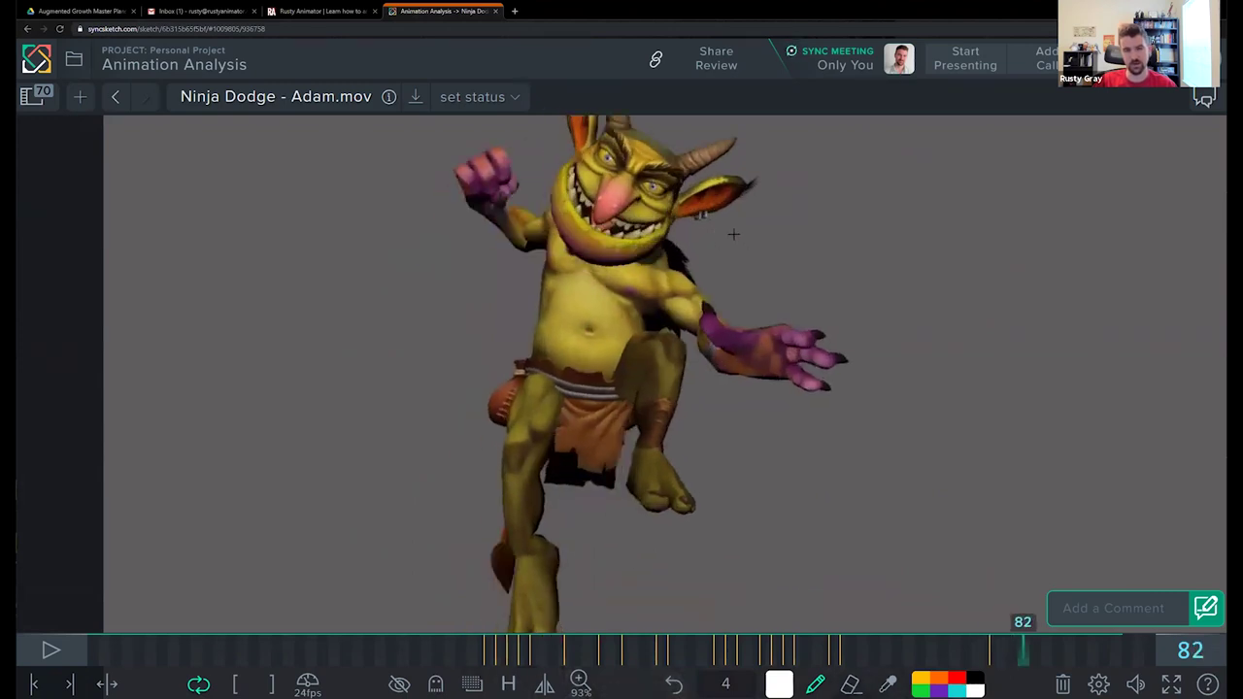
key(Right)
key(Right)
key(Right)
key(Right)
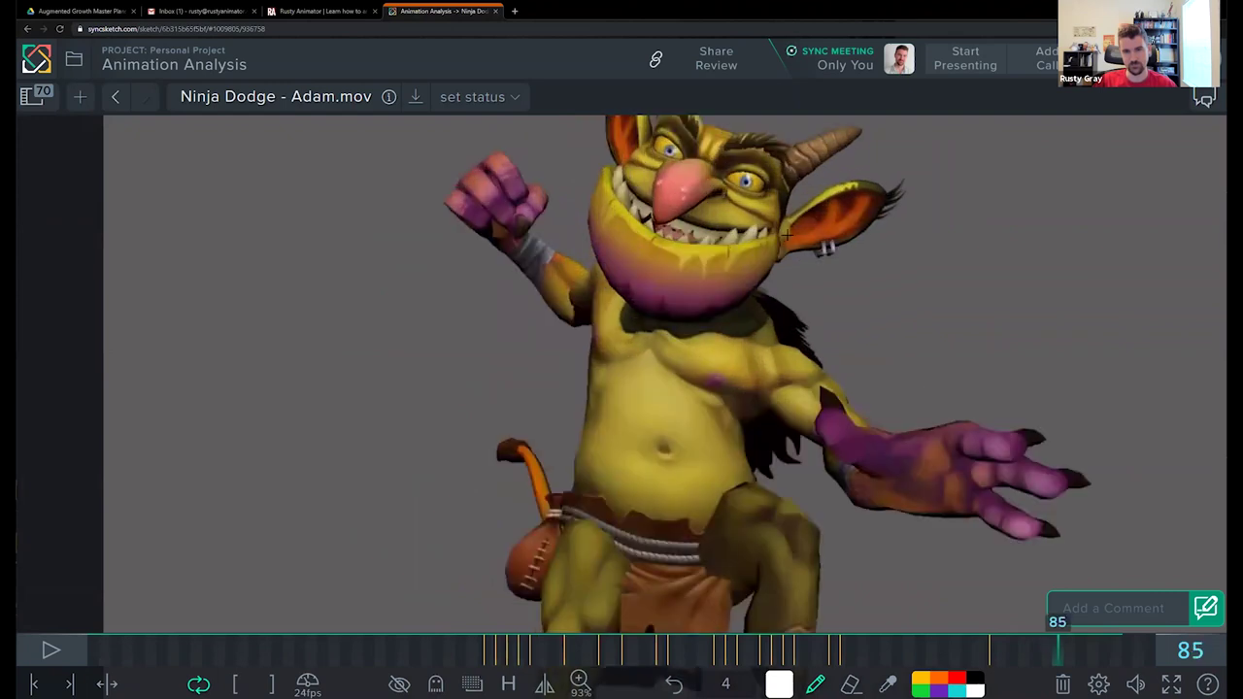
Step: Alternate between frames 84 and 85 and continue to frame 86 to compare the head and raised fist
key(Left)
key(Left)
key(Right)
key(Left)
key(Right)
key(Left)
key(Right)
key(Left)
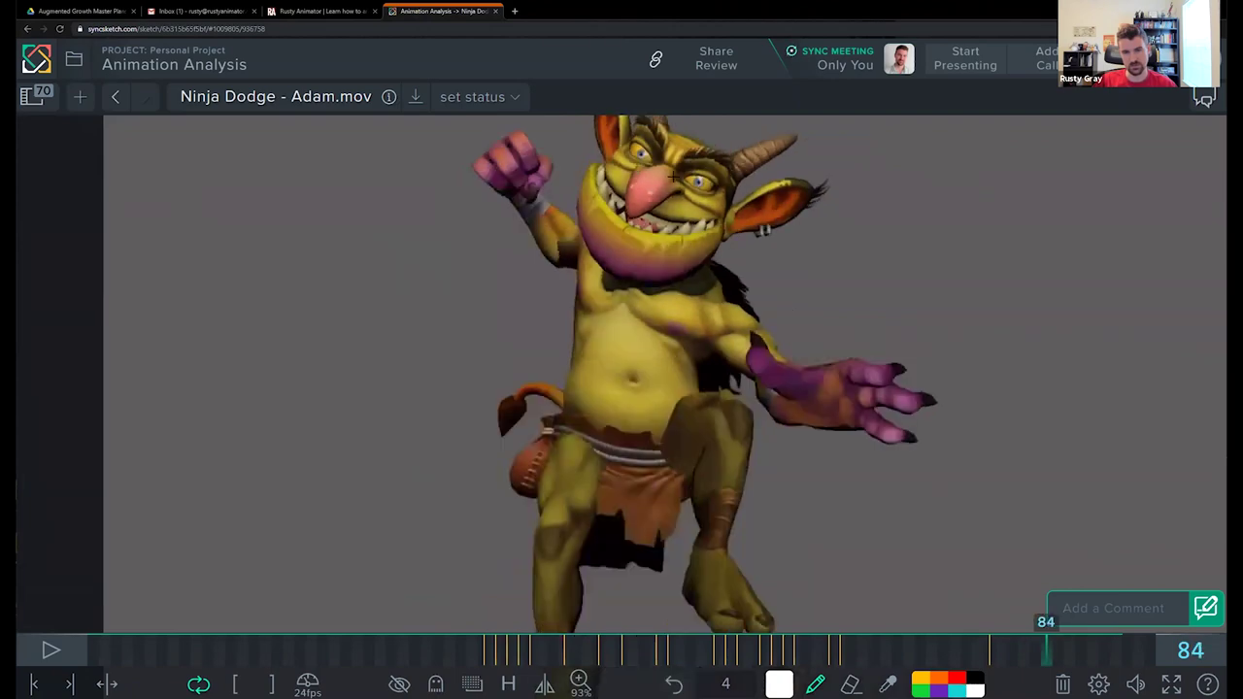
key(Right)
key(Left)
key(Right)
key(Right)
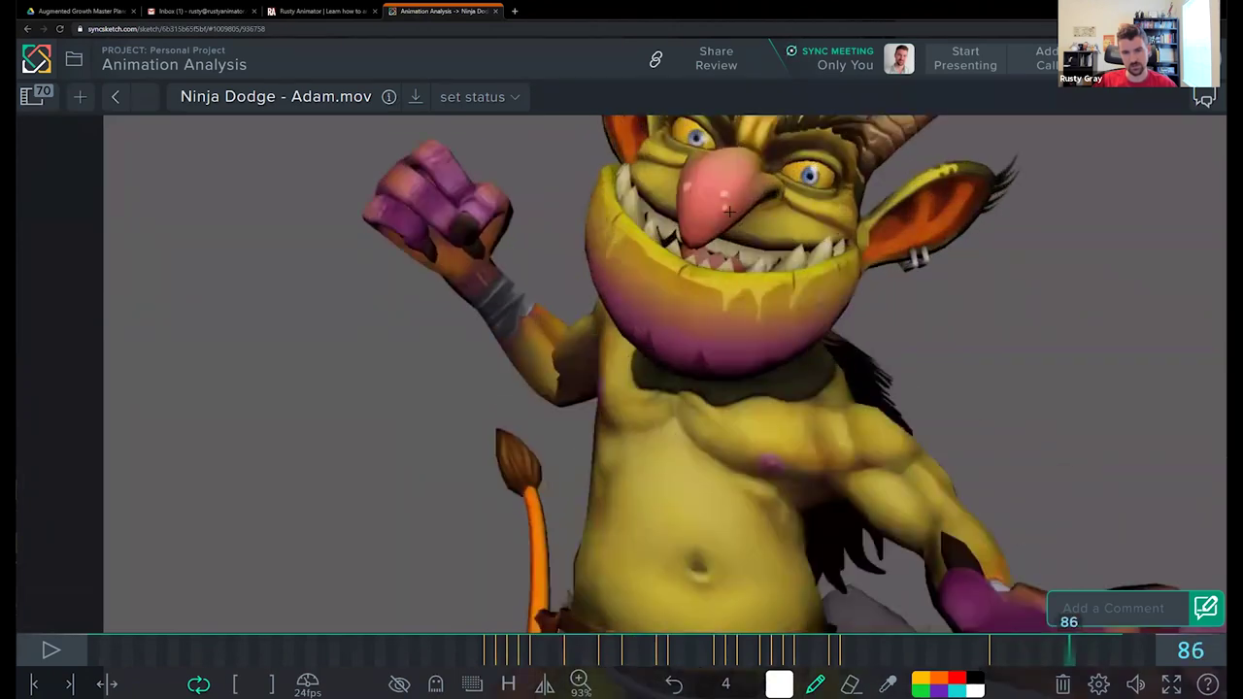
Step: Step back and forth through frames 86, 87 and 88 at 70% zoom to study the head turn before the punch
key(Right)
key(Left)
key(Right)
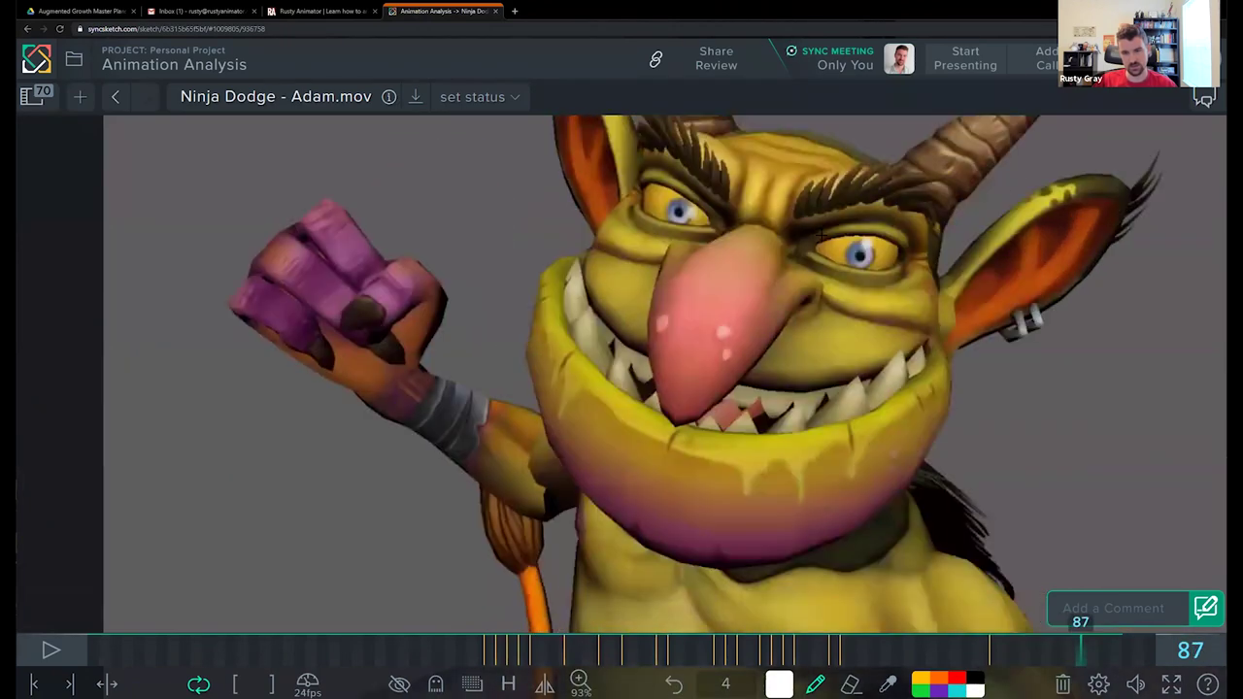
drag(762, 233, 752, 266)
scroll(753, 264, down, 3)
key(Left)
key(Right)
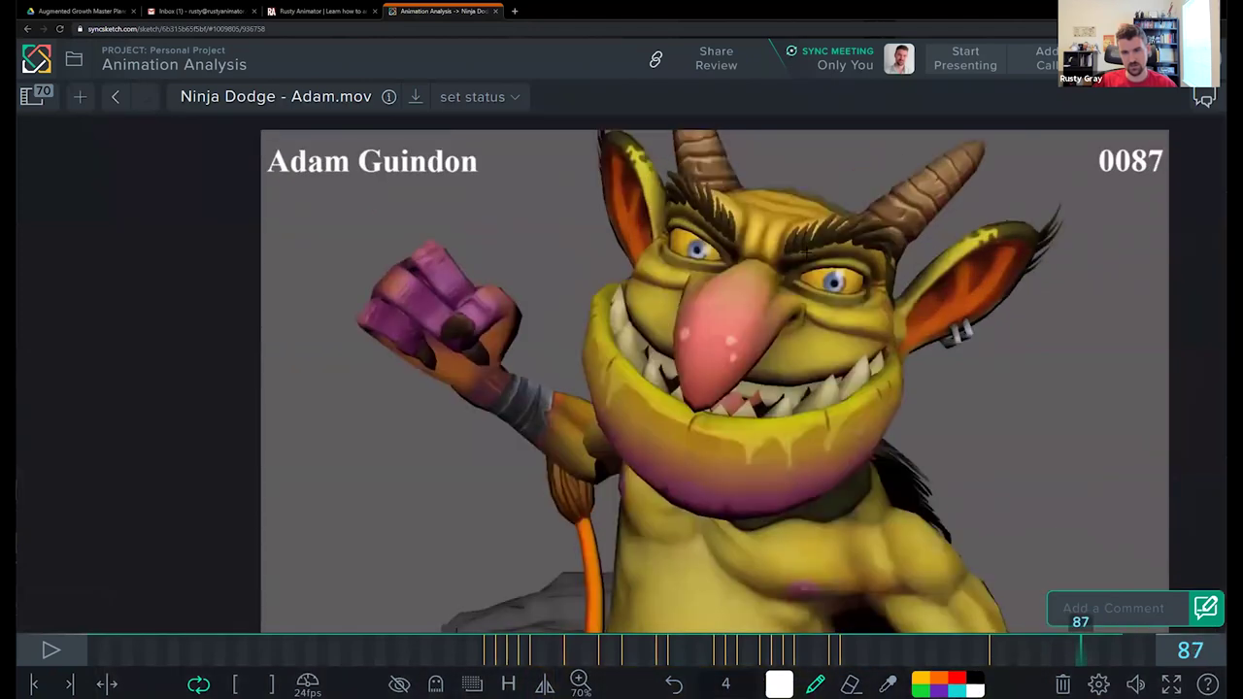
key(Left)
key(Right)
key(Right)
key(Left)
key(Right)
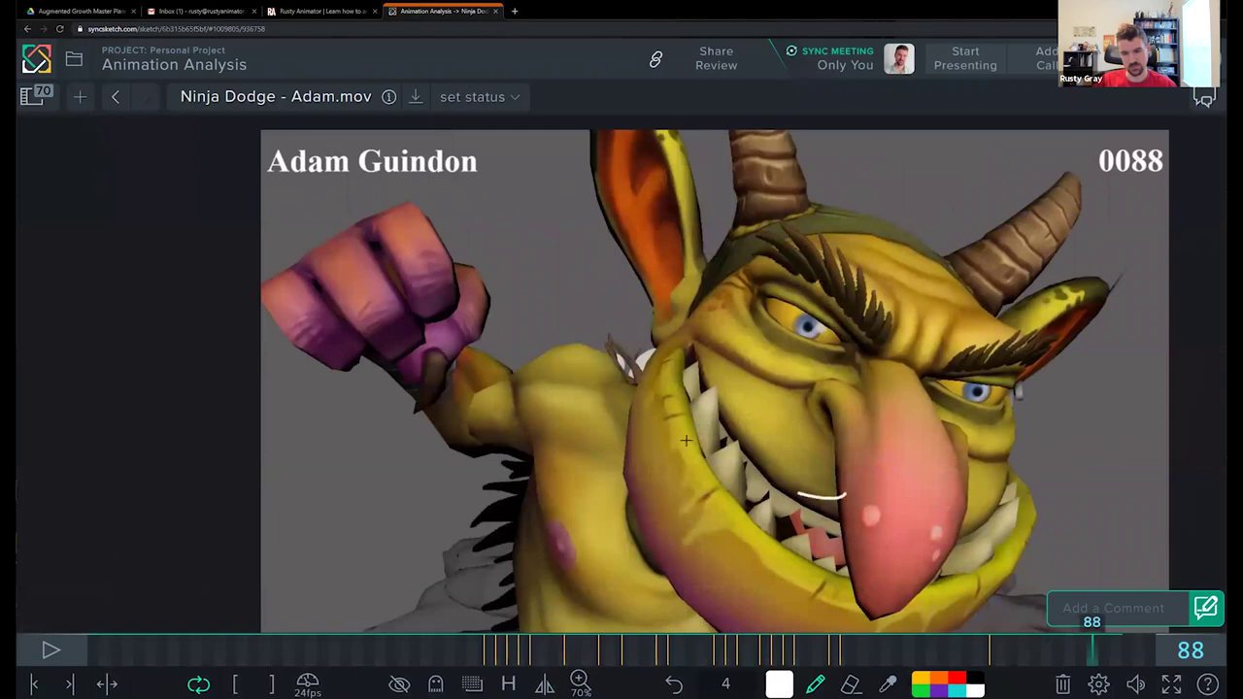
Step: Try short white marks over the creature's eyes on frame 88 while flipping through the neighbouring frames
mouse_move(687, 440)
mouse_down()
mouse_move(676, 463)
mouse_move(687, 468)
mouse_up()
key(Right)
key(Left)
key(Left)
key(Right)
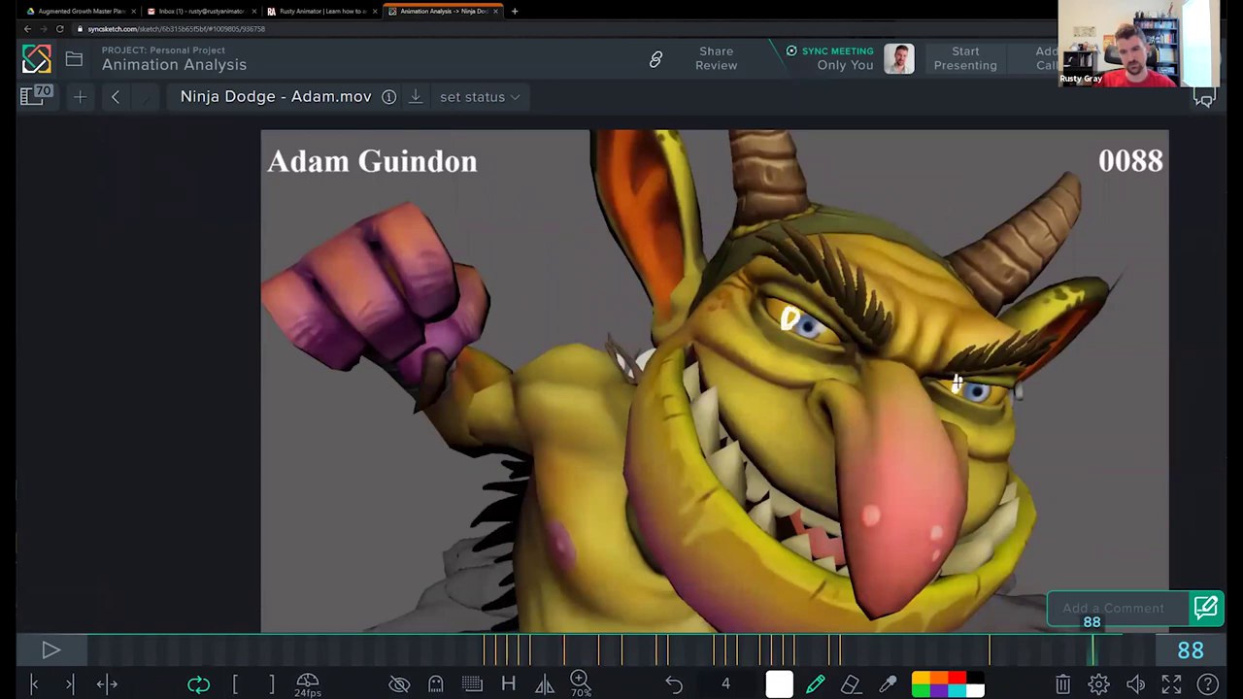
Step: Step on to the punch at frame 89 and rewind to frame 75 to review the whole leap
key(Right)
key(Right)
key(Left)
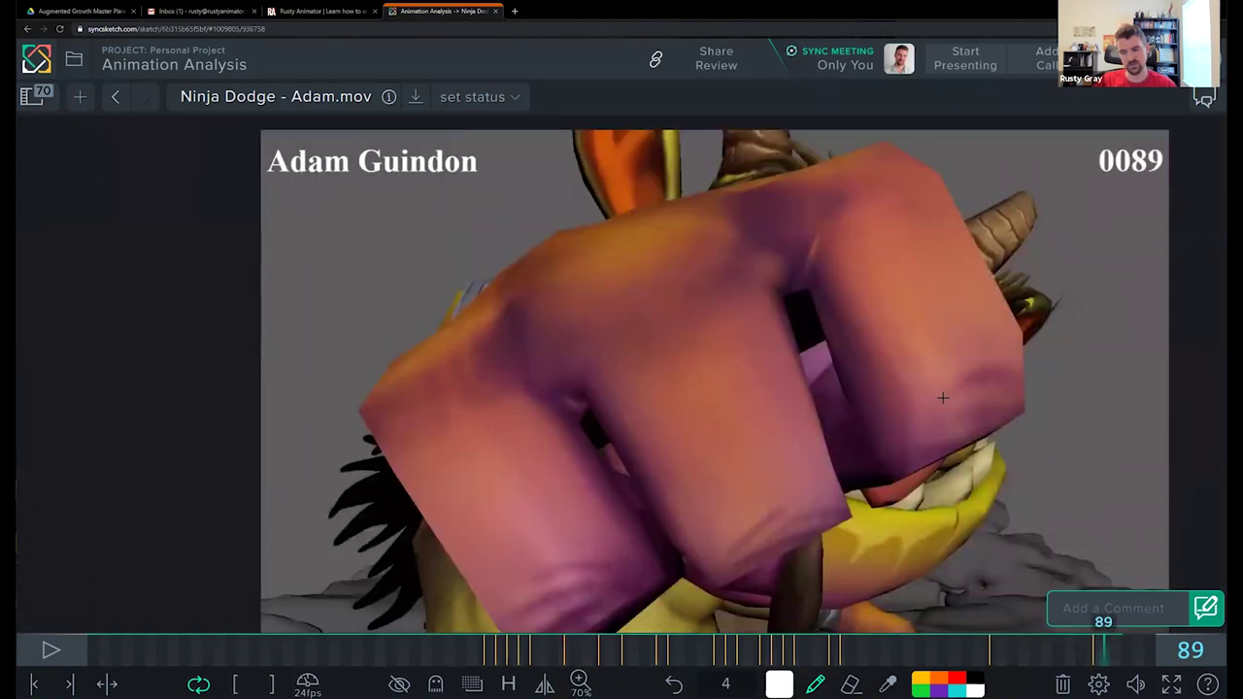
key(Left)
key(Left)
key(Left)
key(Left)
key(Left)
key(Left)
key(Left)
key(Left)
key(Left)
key(Left)
key(Left)
key(Left)
key(Left)
key(Left)
key(Left)
key(Left)
key(Left)
key(Left)
key(Left)
key(Left)
key(Left)
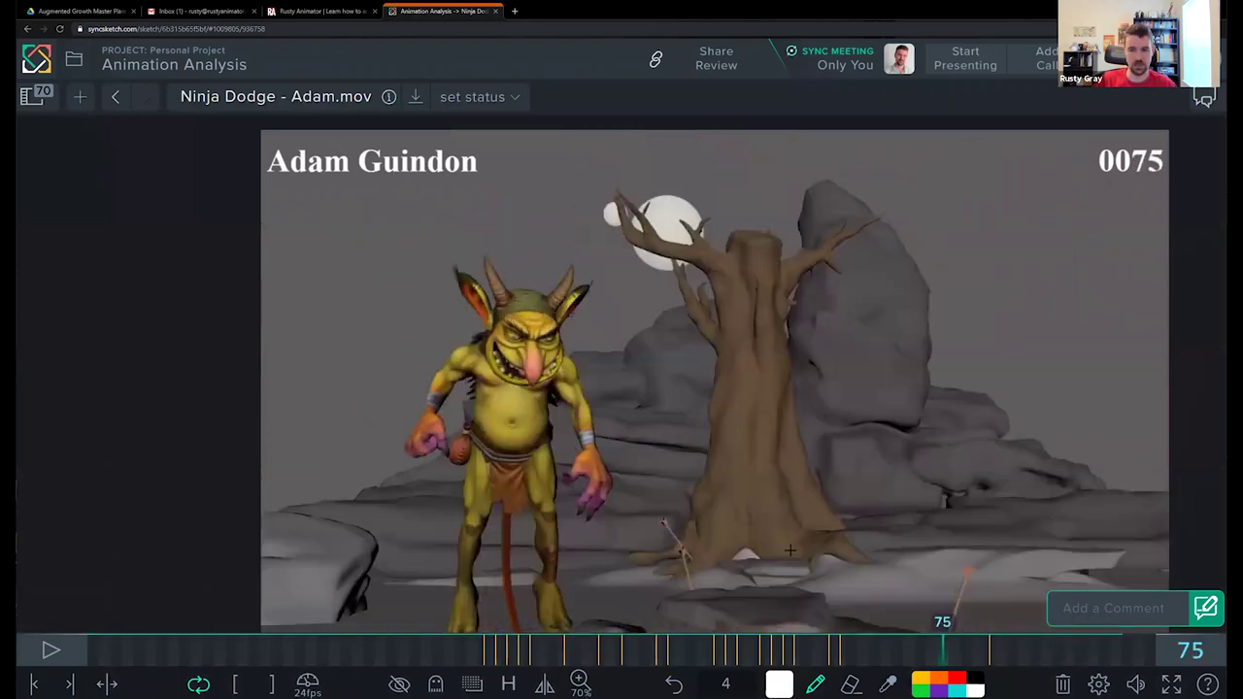
Step: Scrub through the takeoff to frame 81 and back to frame 79 to examine the start of the arm swing
drag(844, 653, 1011, 625)
key(Left)
key(Right)
key(Right)
key(Right)
key(Right)
key(Right)
key(Right)
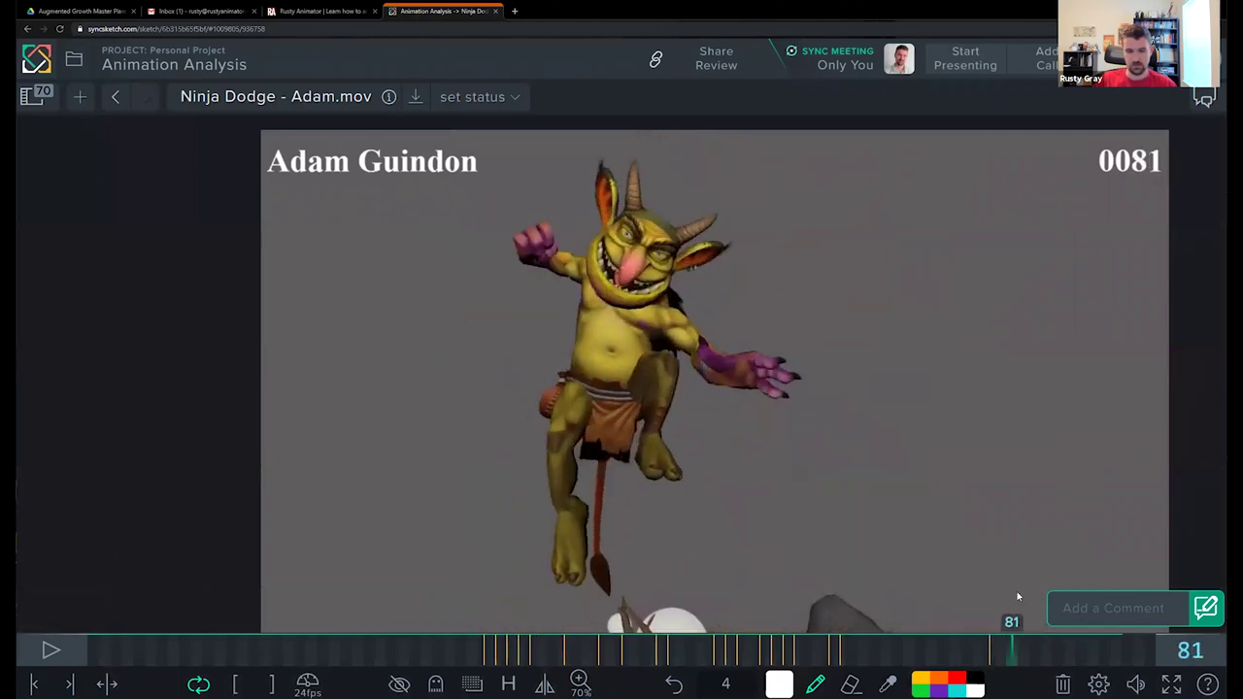
drag(1025, 624, 998, 579)
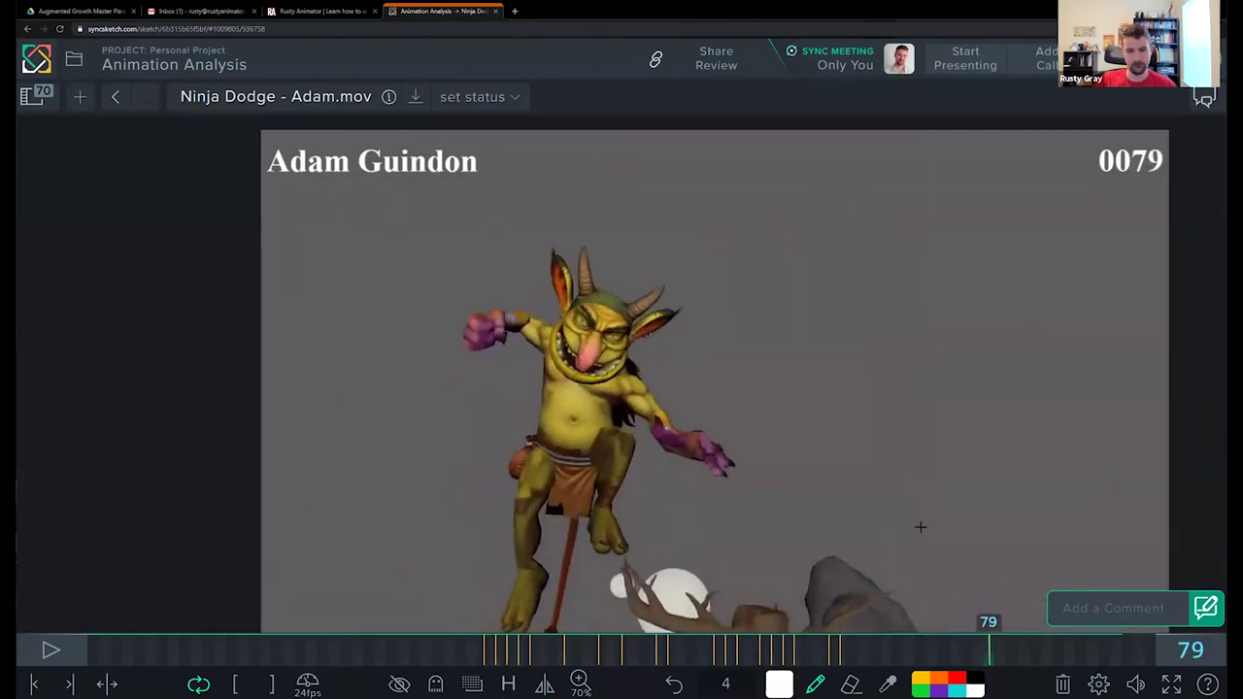
Step: On frame 81, sketch a curved white arrow across the torso and a larger hooked arc with spacing ticks beside the creature
key(Right)
key(Right)
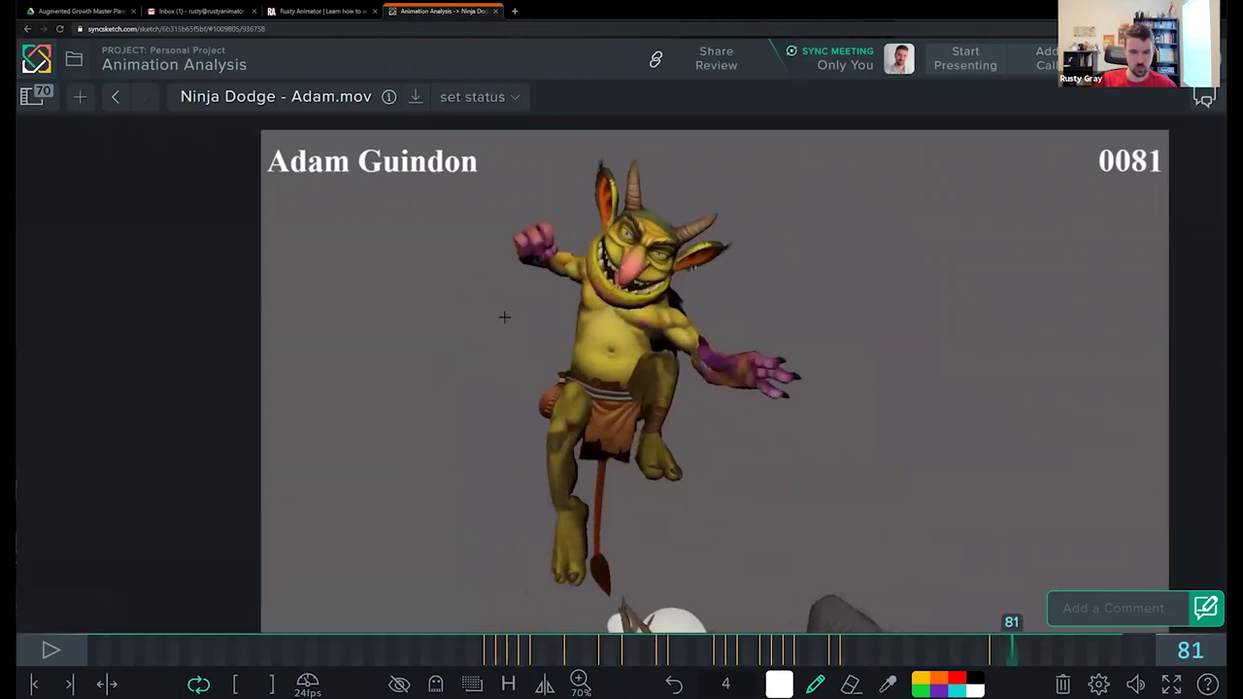
mouse_move(665, 328)
mouse_down()
mouse_move(497, 292)
mouse_move(476, 316)
mouse_up()
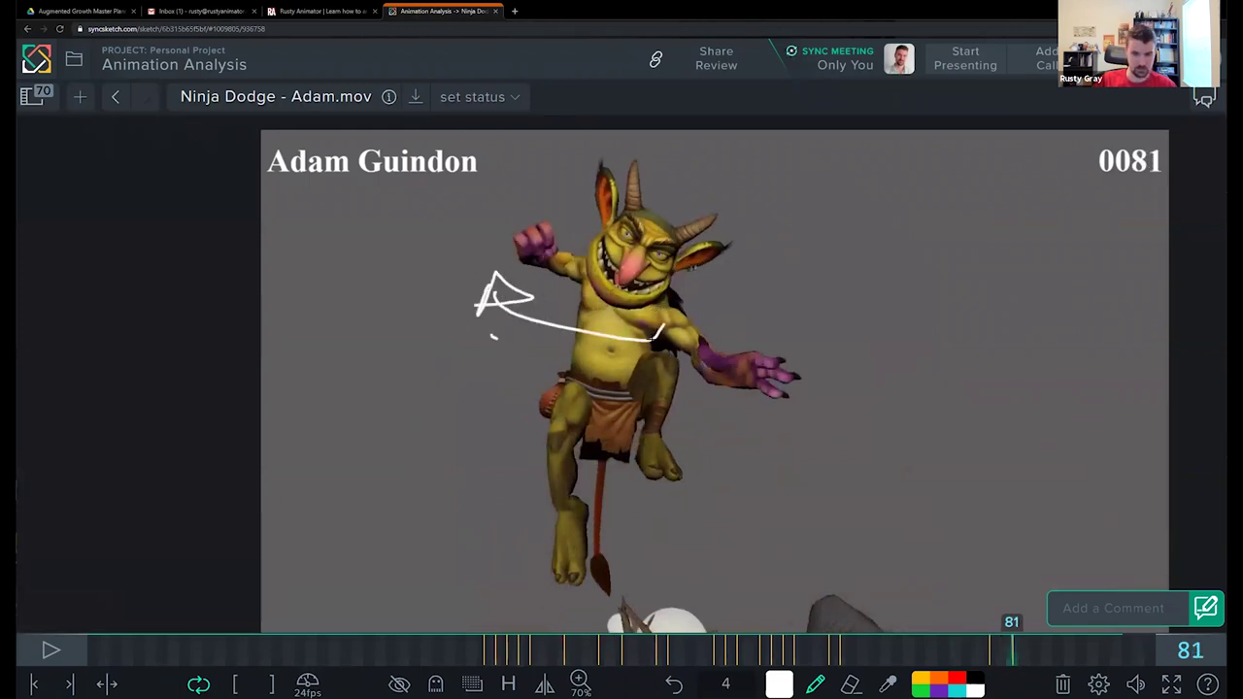
mouse_move(1059, 300)
mouse_down()
mouse_move(889, 211)
mouse_move(895, 200)
mouse_up()
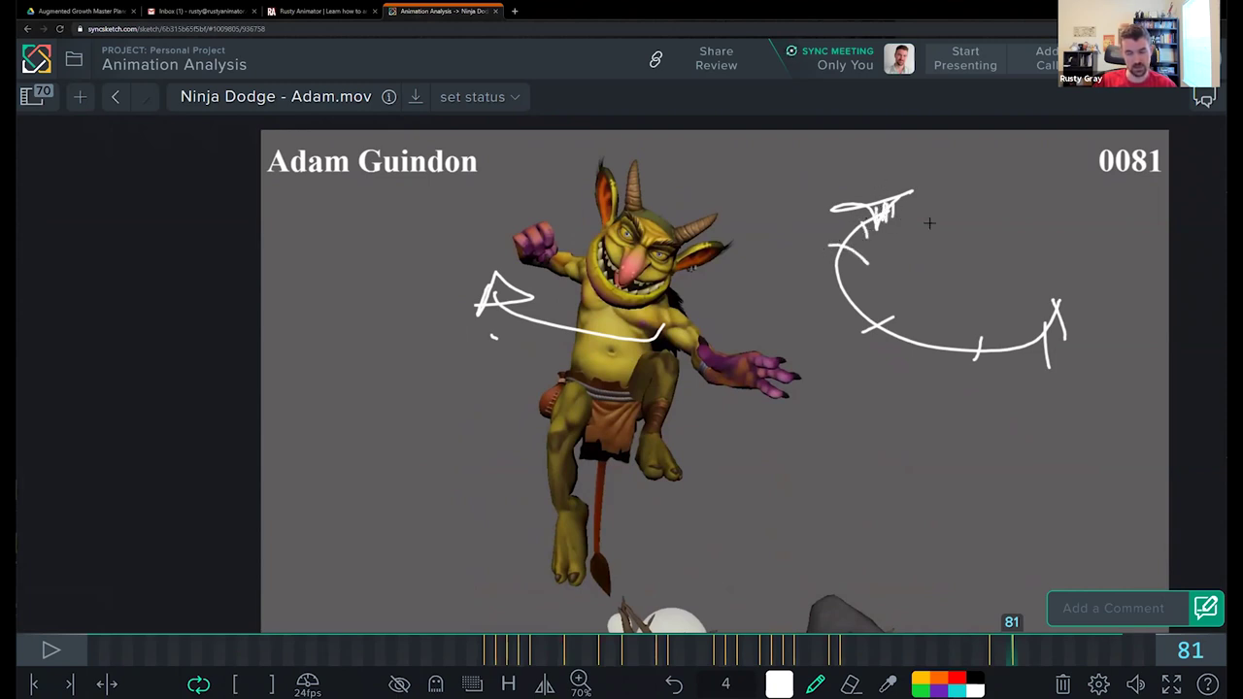
Step: Step from frame 81 to frame 86 and back to frame 82 to check the arm's spacing along the arc
key(Right)
key(Right)
key(Right)
key(Right)
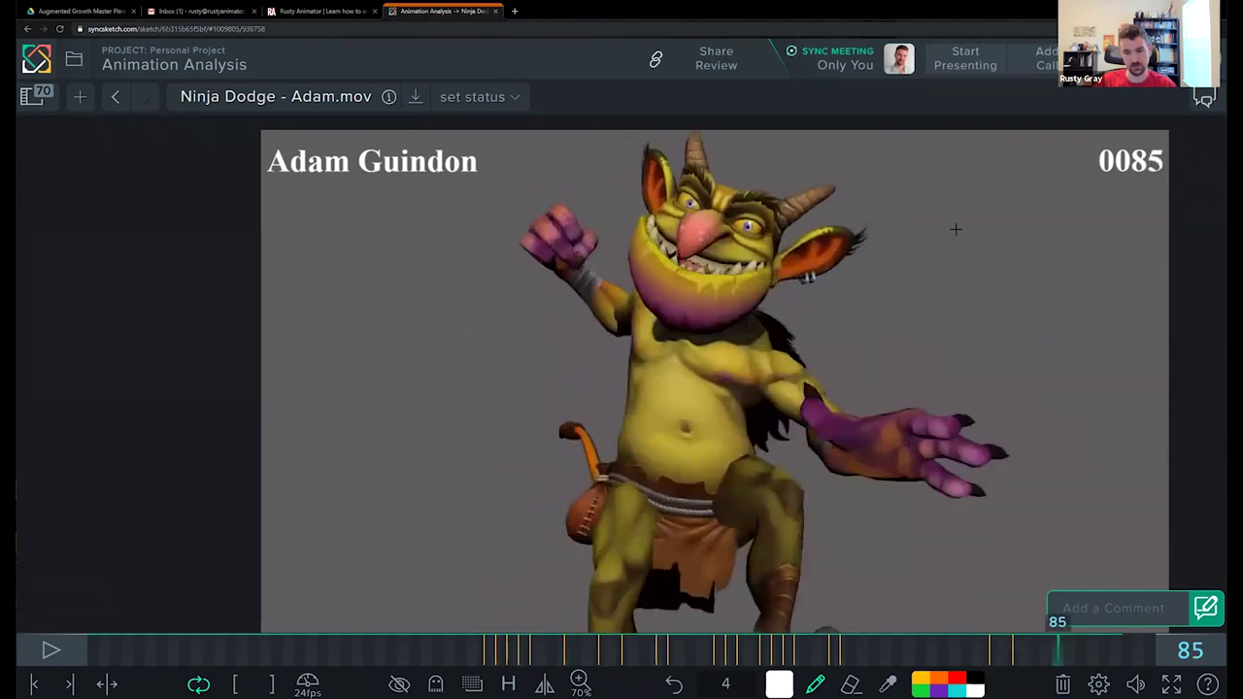
key(Right)
key(Left)
key(Left)
key(Left)
key(Left)
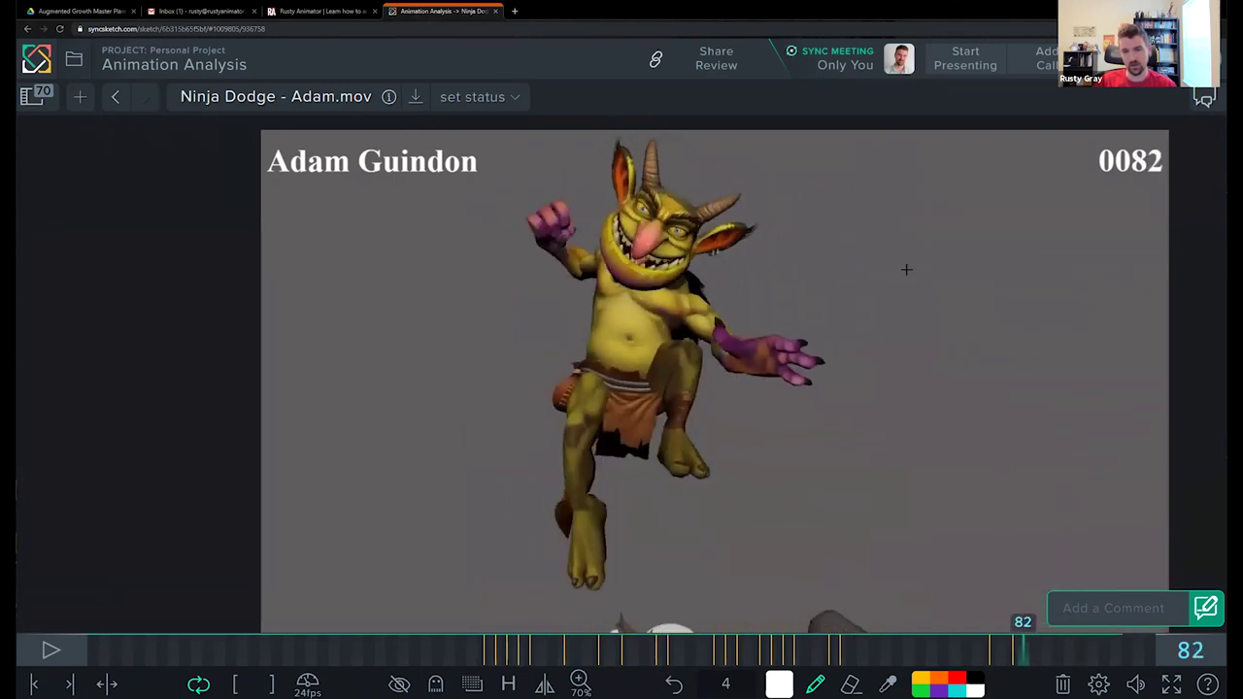
Step: Switch the pen to red on frame 81 and sketch a shorter arc with an arrowhead beside the white one, labelled 81
key(Left)
click(955, 681)
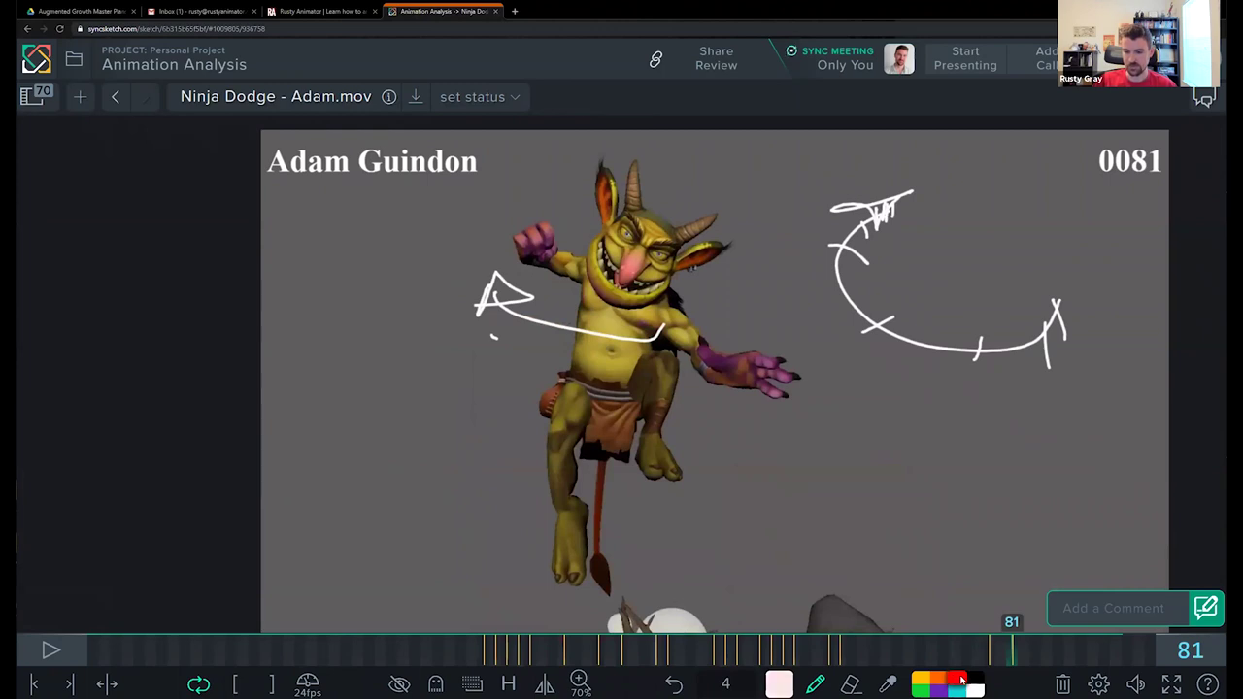
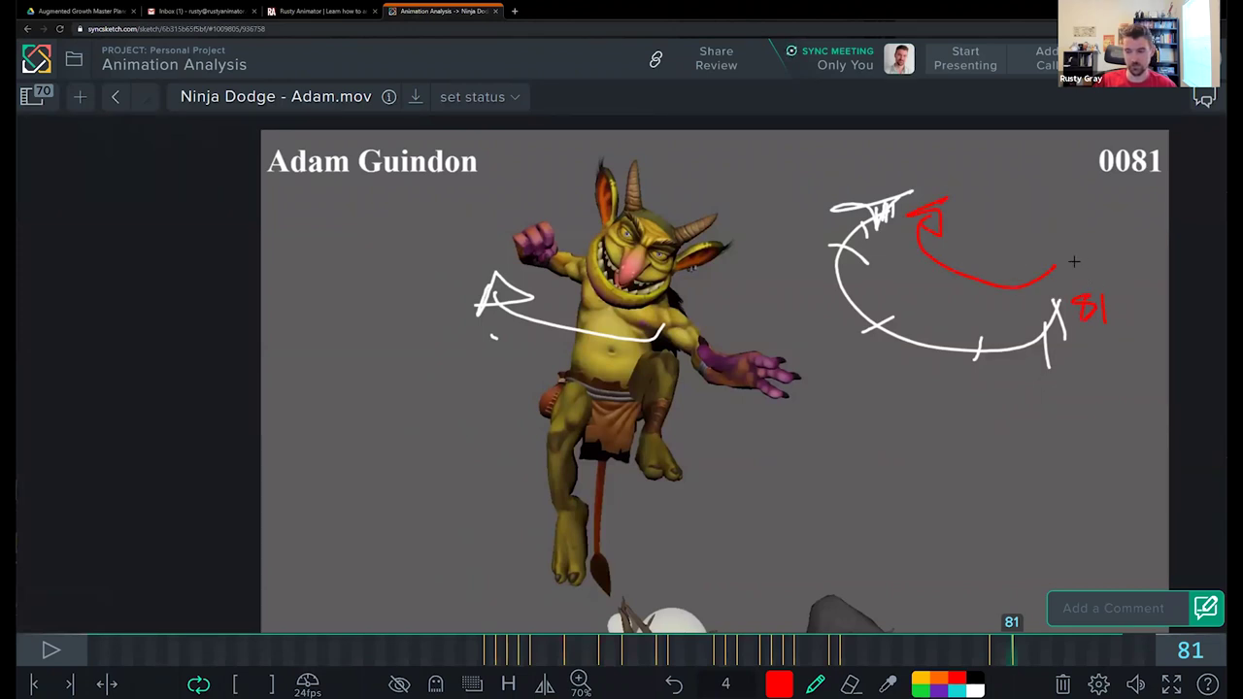
Step: Check frames 81 to 85, and add red spacing marks and circles around the white arc's upper end on frame 81
key(Right)
key(Right)
key(Right)
key(Right)
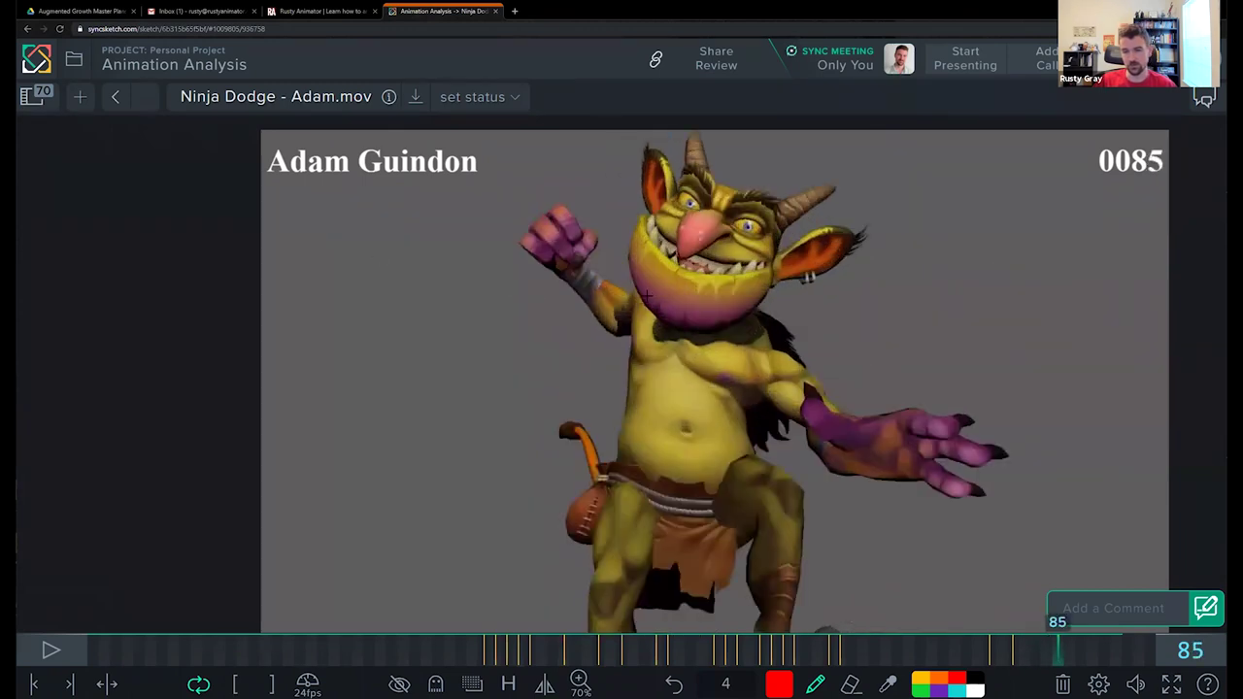
key(Left)
key(Left)
key(Left)
key(Left)
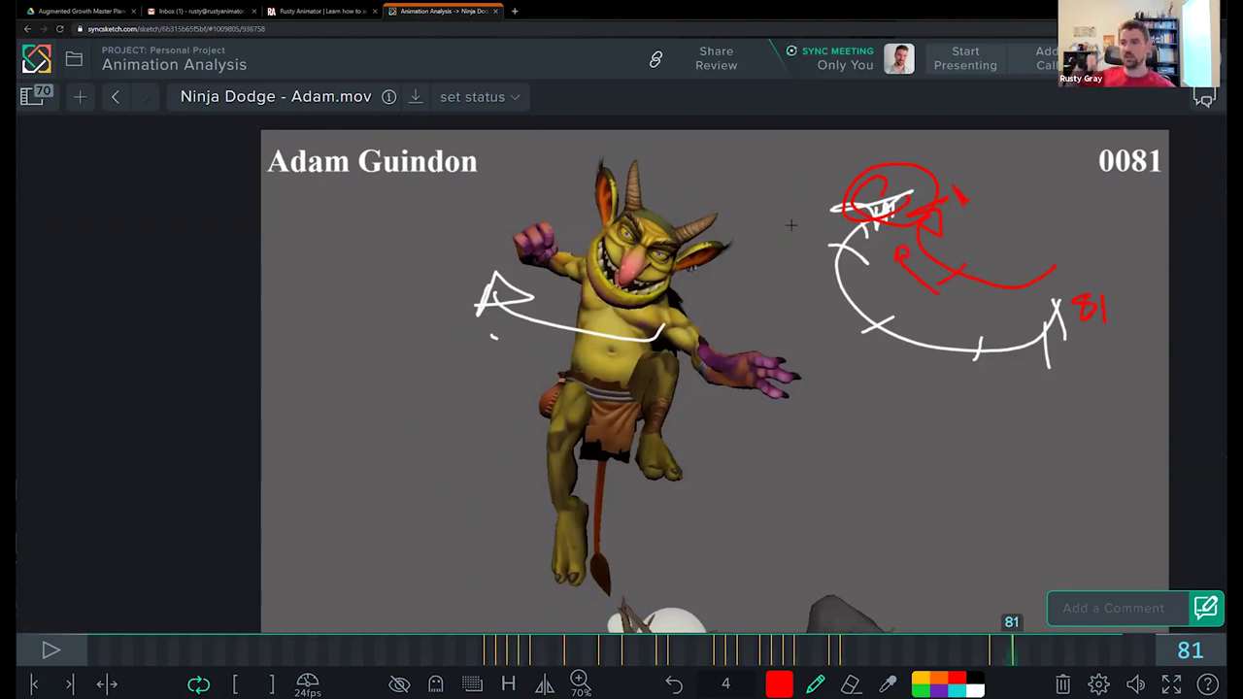
Step: Step from frame 81 through to frame 89 to watch the wind-up turn into the punch
key(Right)
key(Right)
key(Right)
key(Right)
key(Right)
key(Right)
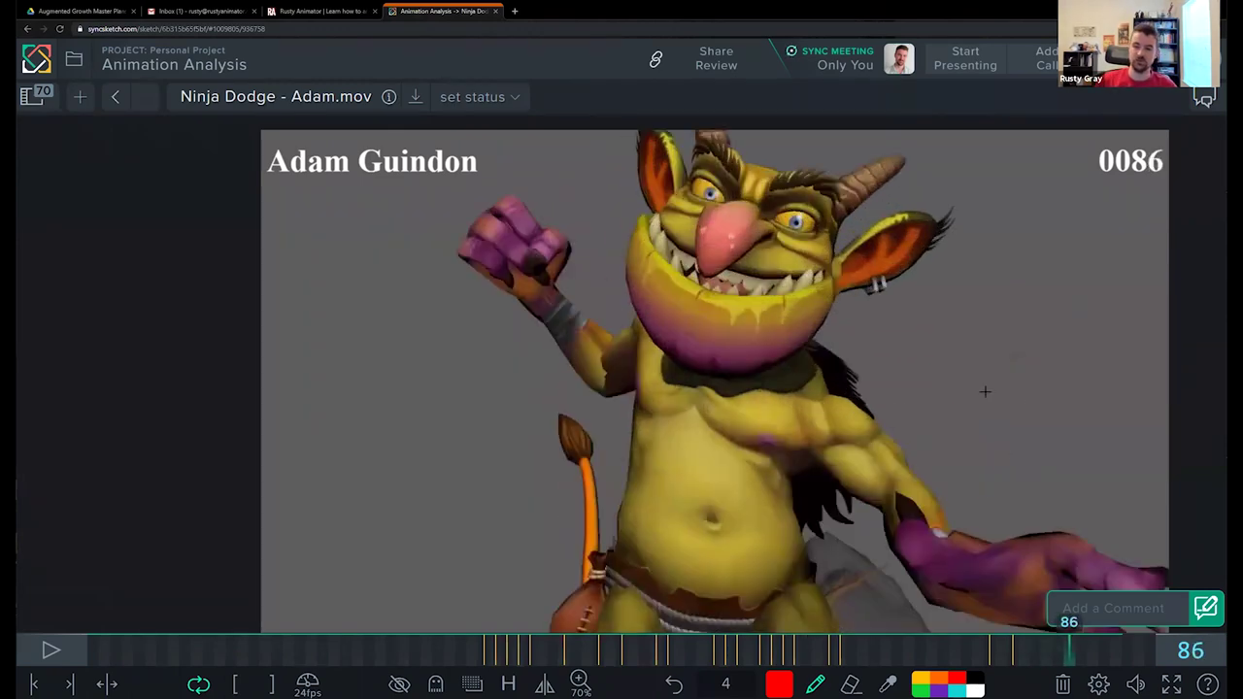
key(Right)
key(Right)
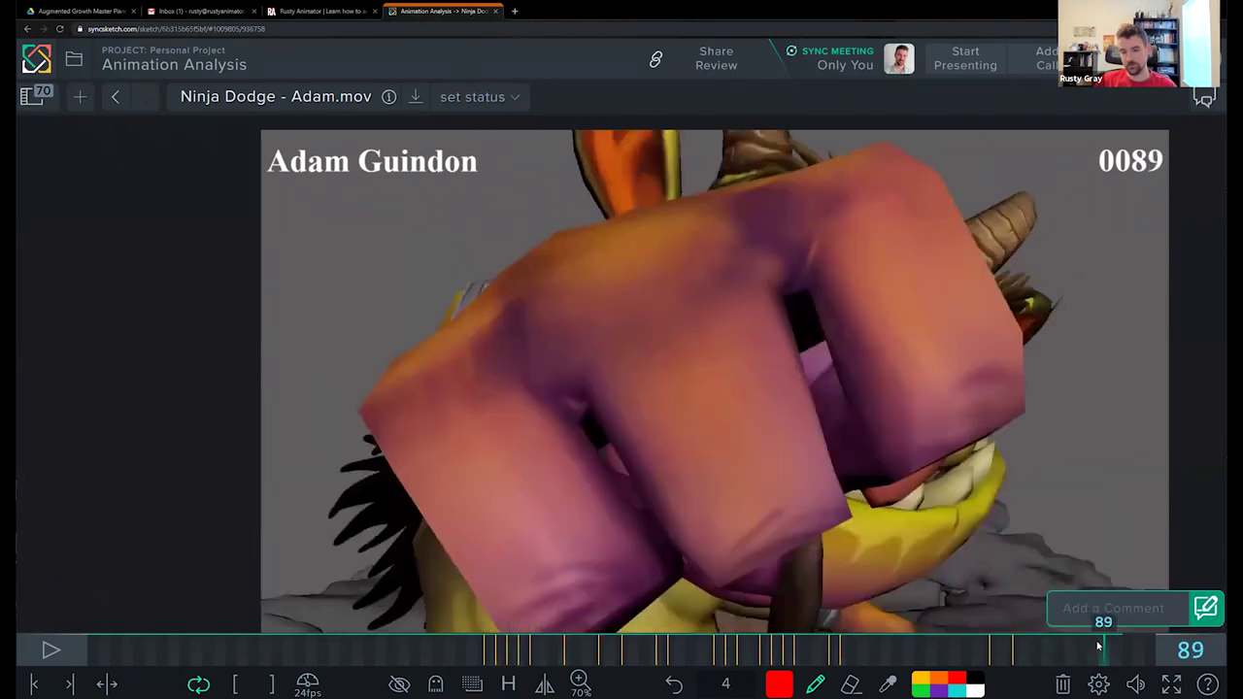
Step: Step back from frame 89 and alternate between frames 86 and 87 to examine the torso and shoulder rotation
key(Left)
key(Left)
key(Right)
key(Left)
key(Left)
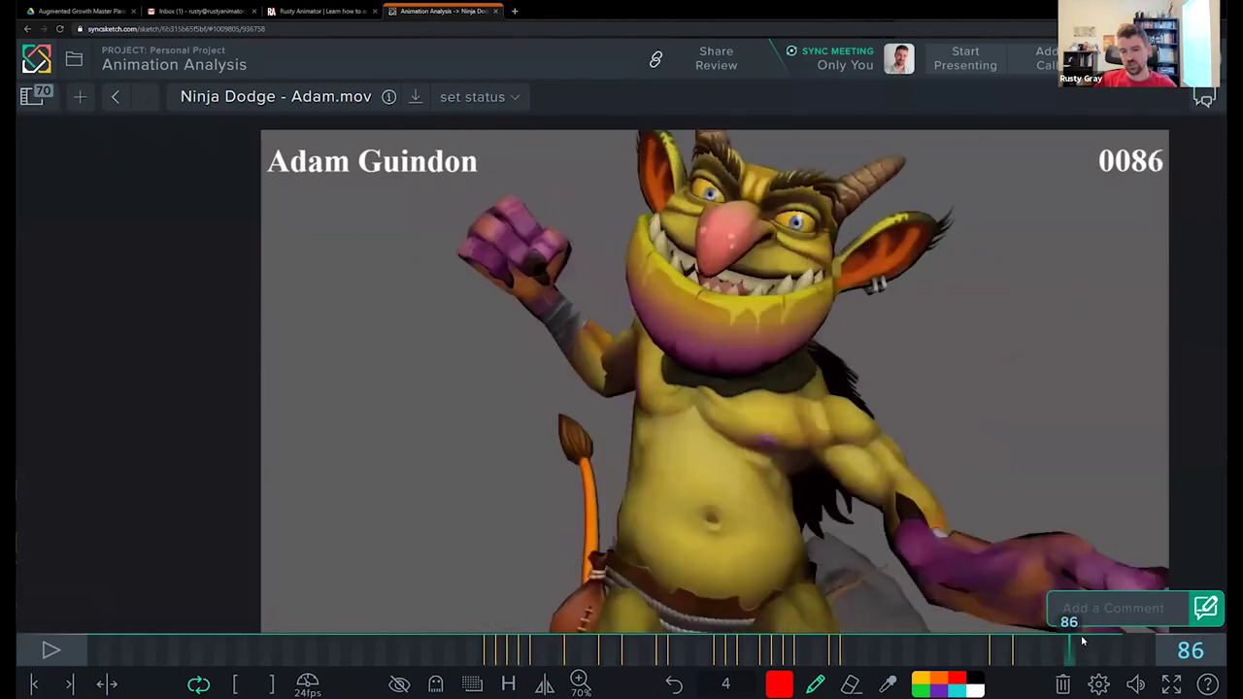
drag(694, 429, 879, 435)
key(Right)
key(Right)
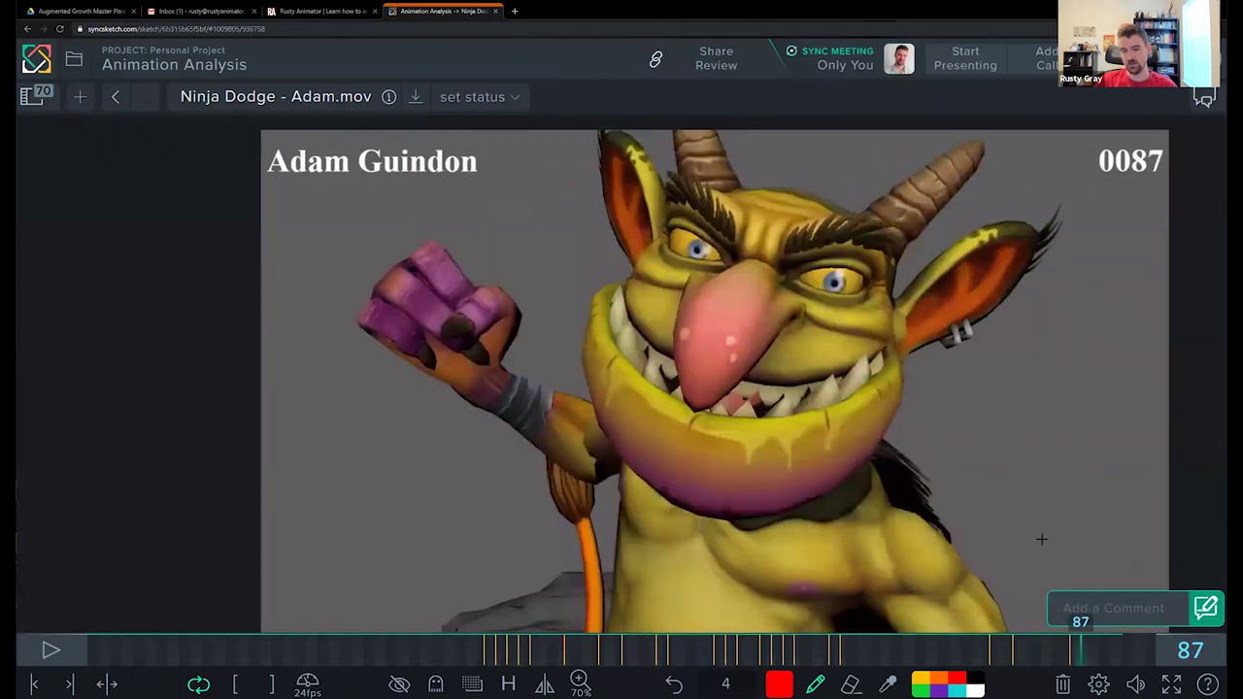
mouse_move(1045, 567)
key(Left)
key(Left)
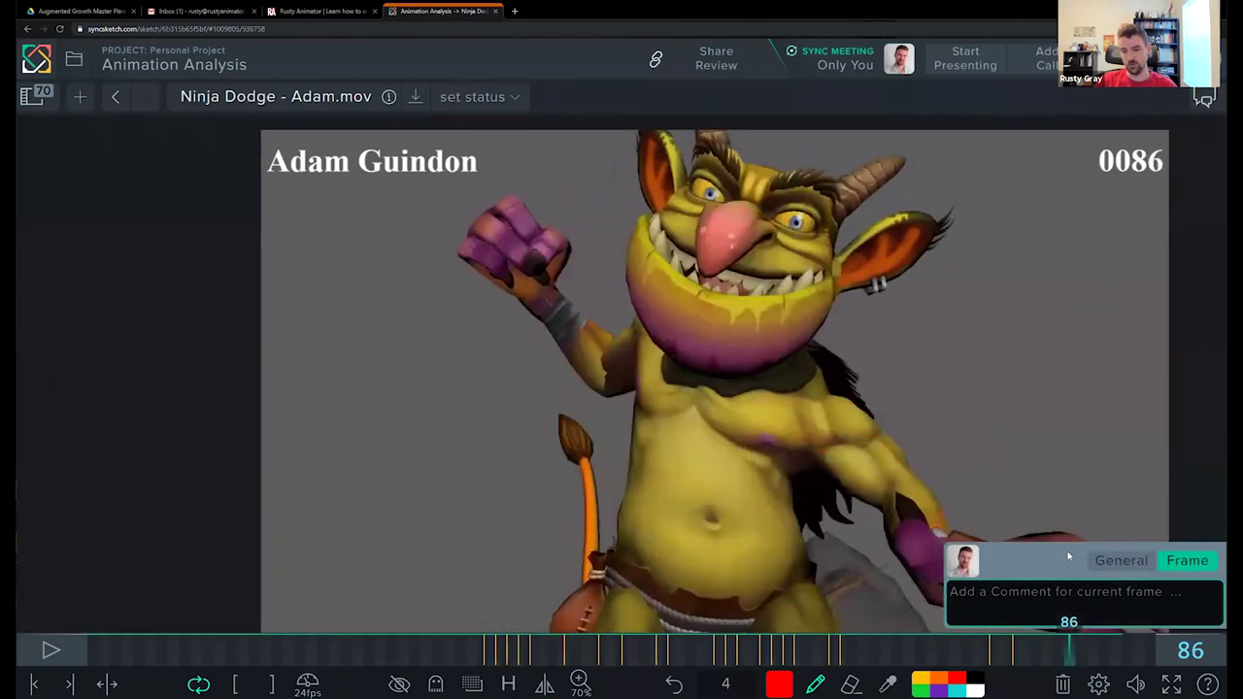
Step: Step through the punch to frame 89, return to frame 87 and sketch two red curves across the creature's chest
key(Right)
key(Right)
key(Left)
key(Right)
key(Right)
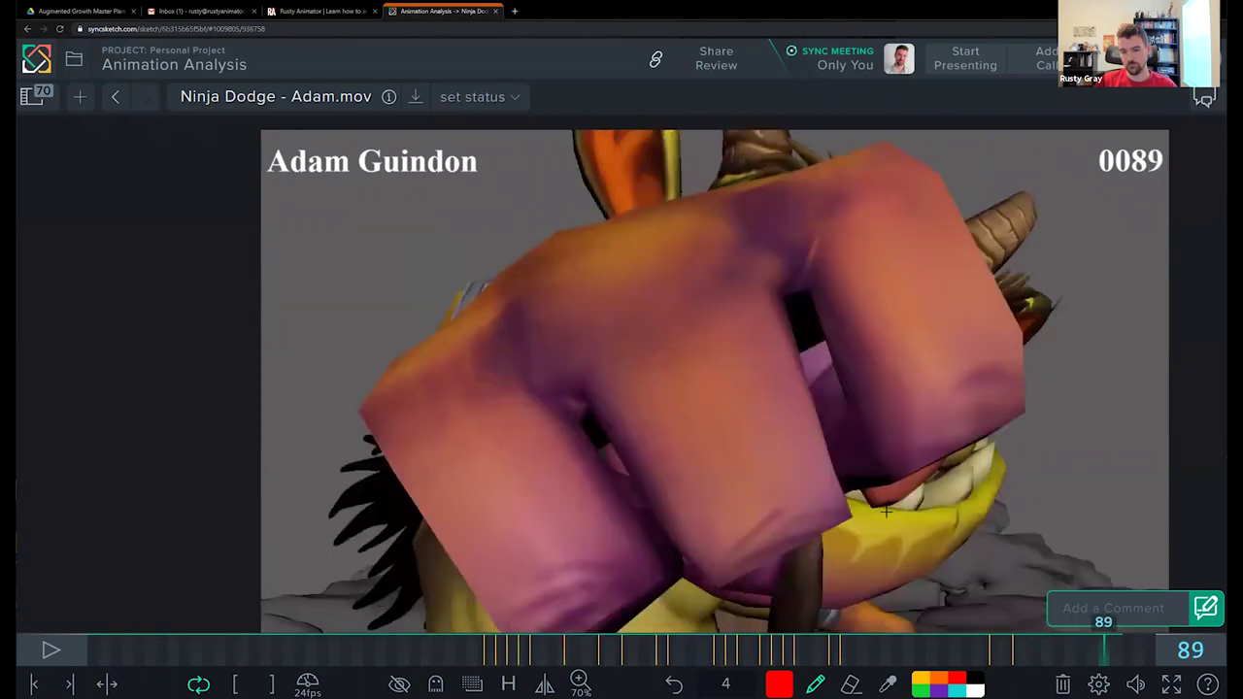
key(Left)
key(Left)
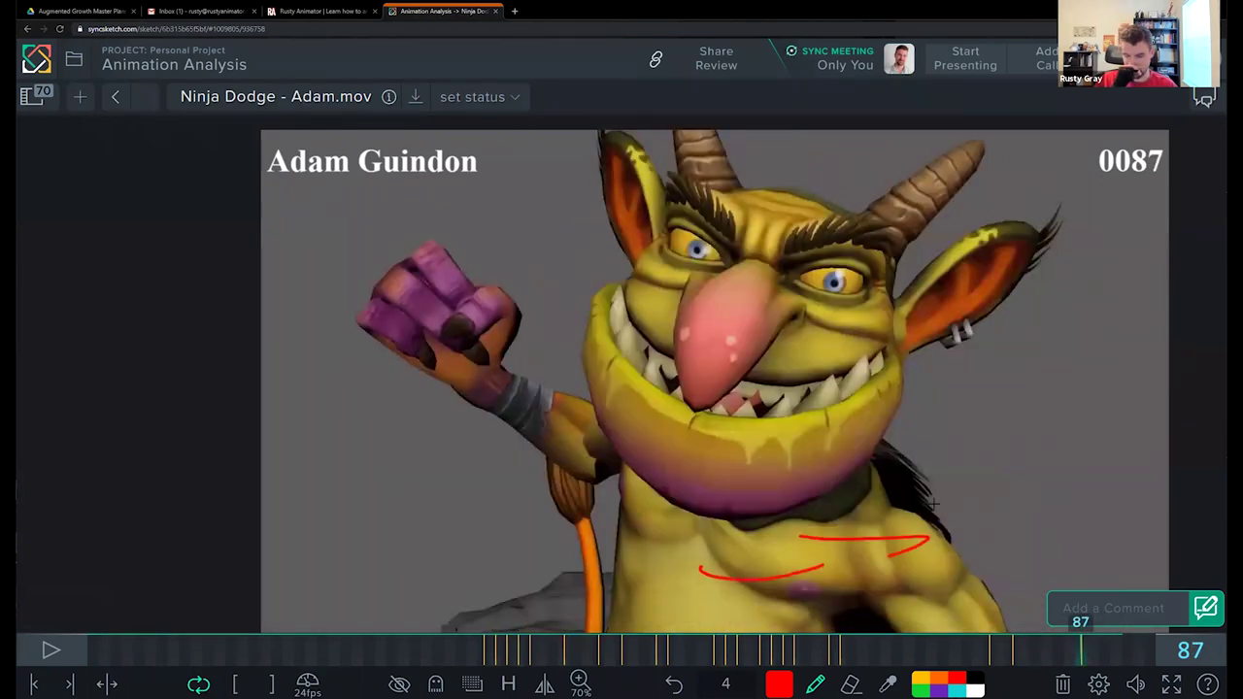
Step: Step repeatedly between frames 87 and 88 and the frames before them to compare the body twist and head turn
key(Right)
key(Left)
key(Right)
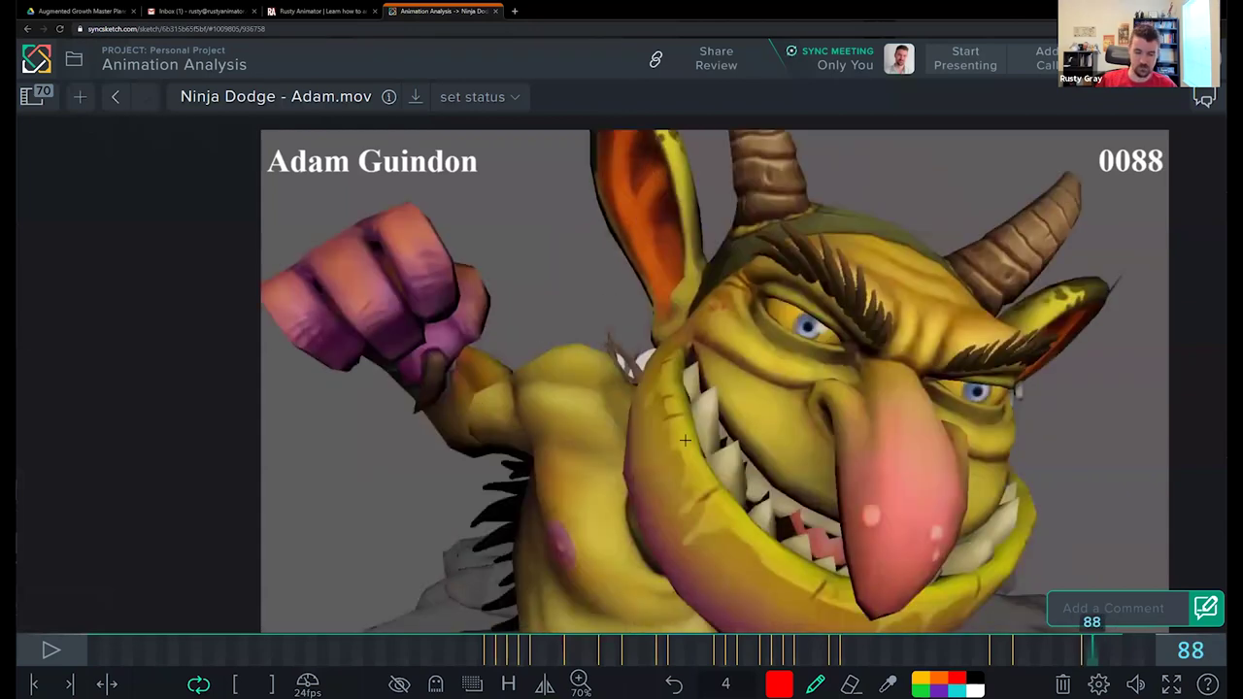
key(Left)
key(Left)
key(Left)
key(Right)
key(Right)
key(Right)
key(Right)
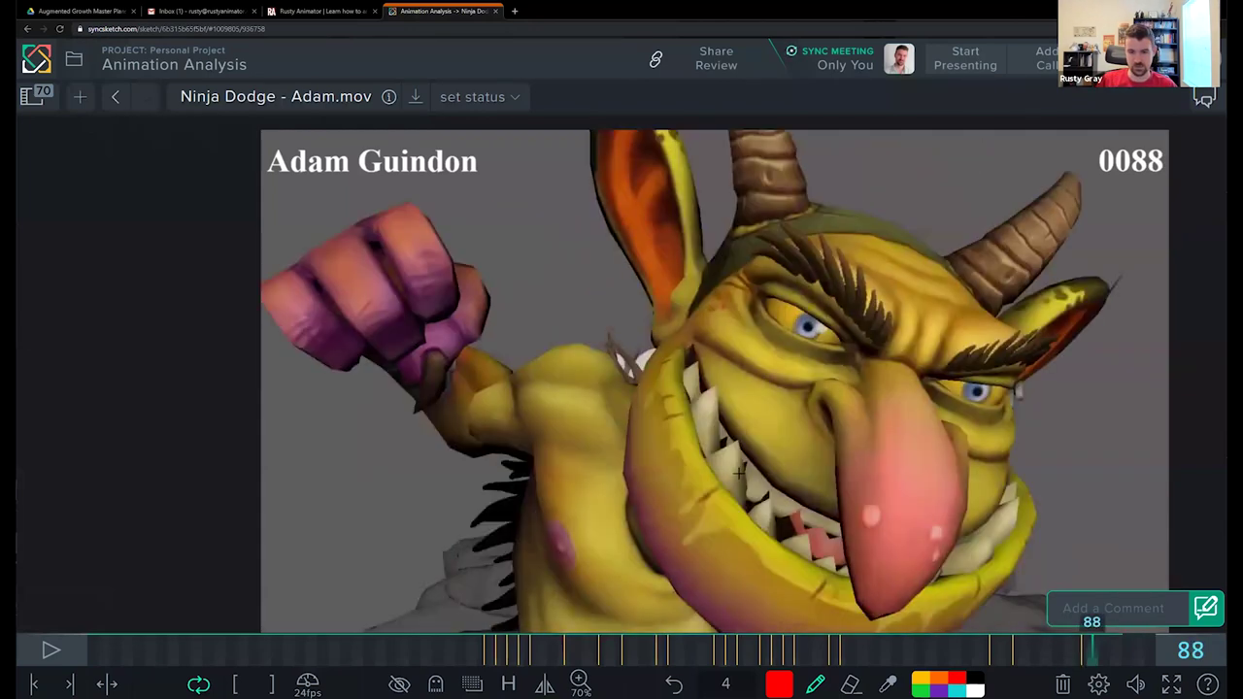
Step: Step back from frame 88 and forward to frame 89 to follow the fist towards the camera
key(Left)
key(Left)
key(Right)
key(Left)
key(Right)
key(Right)
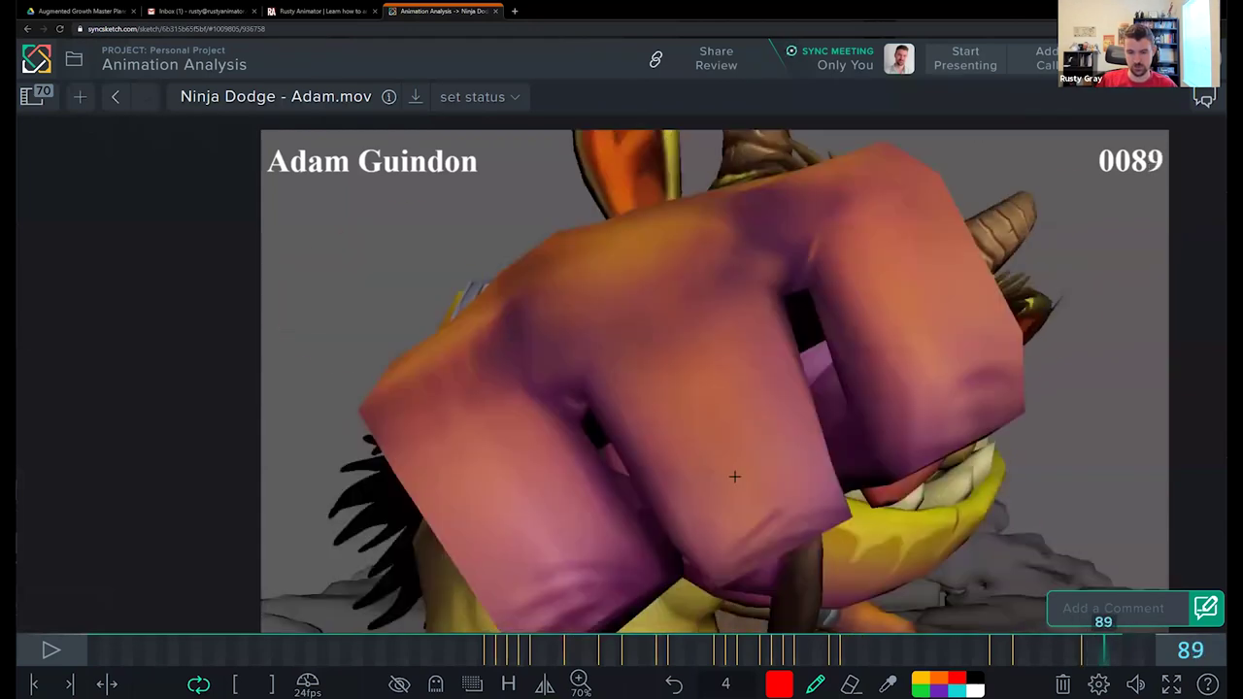
Step: Alternate between frames 88 and 89 to compare the fist's size and position at the punch
key(Left)
key(Right)
key(Left)
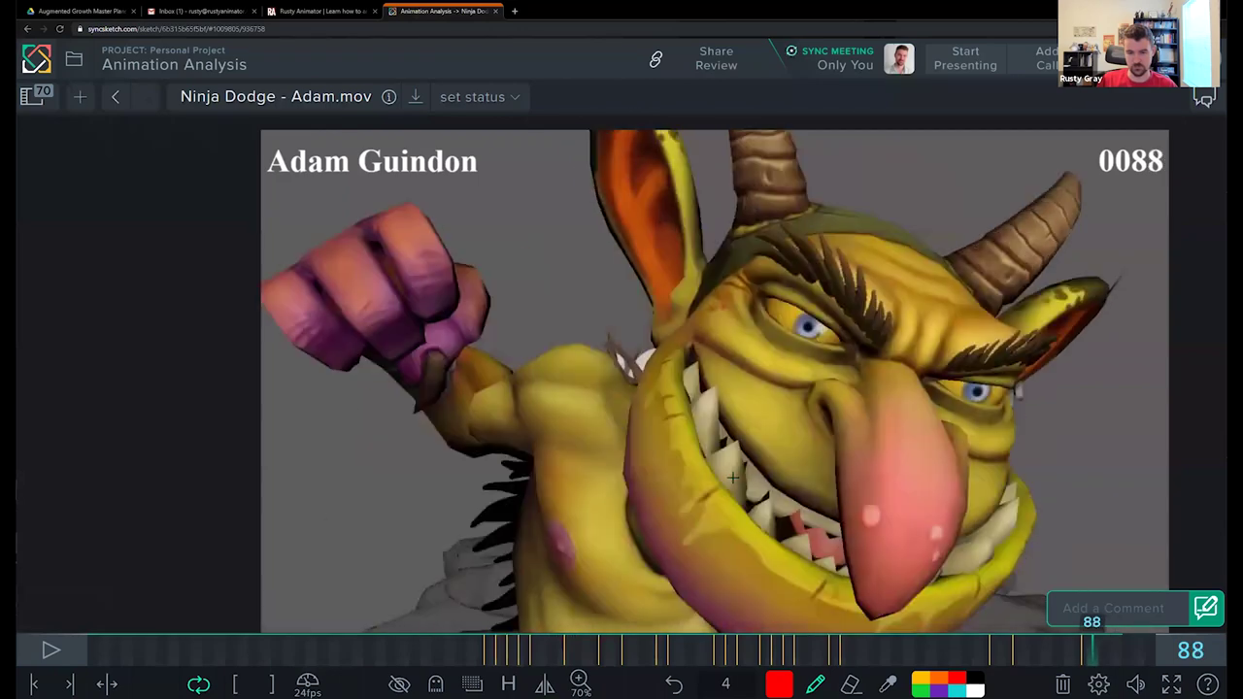
key(Right)
key(Right)
key(Left)
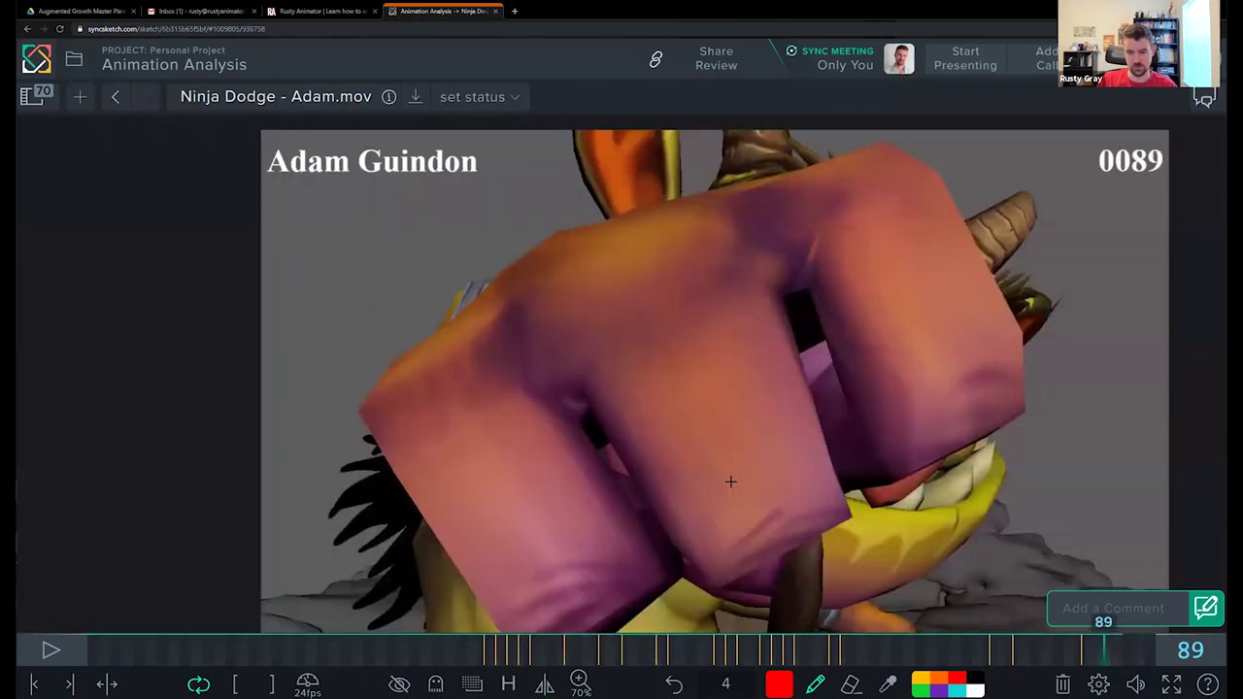
key(Left)
key(Right)
key(Left)
key(Right)
key(Left)
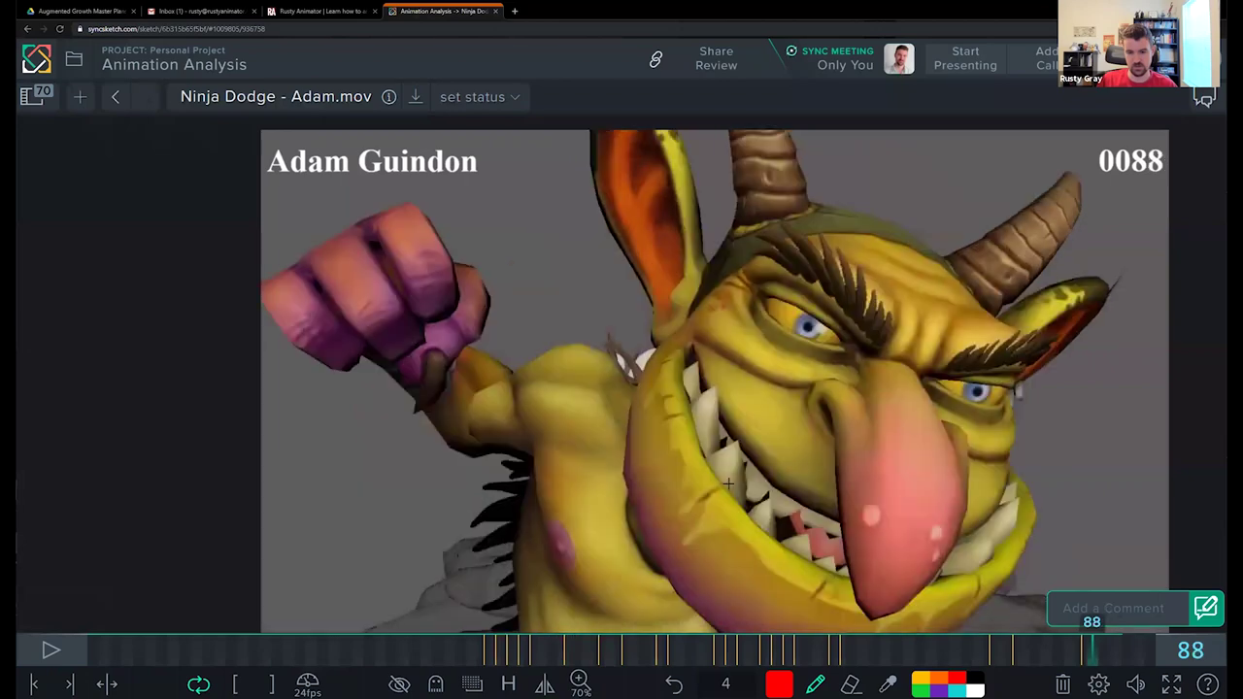
Step: Step back from frame 88 to frame 85 to review the pose before the head and arm swing
key(Left)
key(Left)
key(Left)
key(Left)
key(Left)
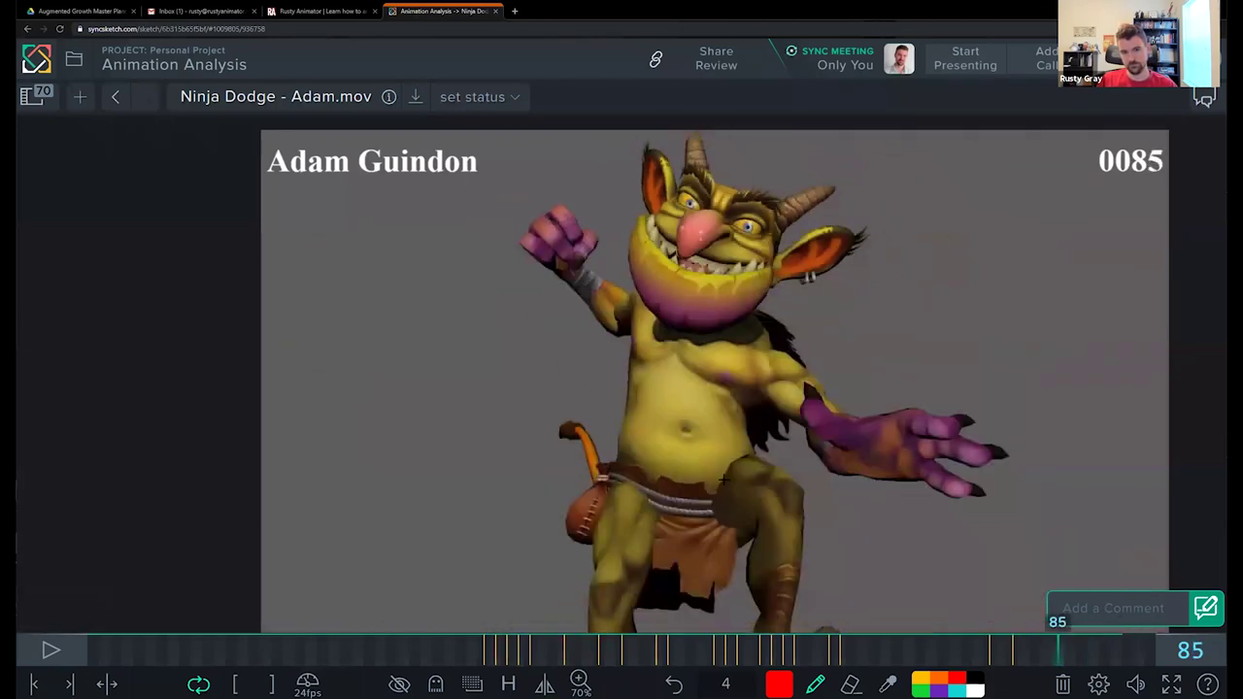
Step: Step back and forth through the frames around frame 85 to compare the wind-up pose with the start of the punch
key(Right)
key(Right)
key(Right)
key(Left)
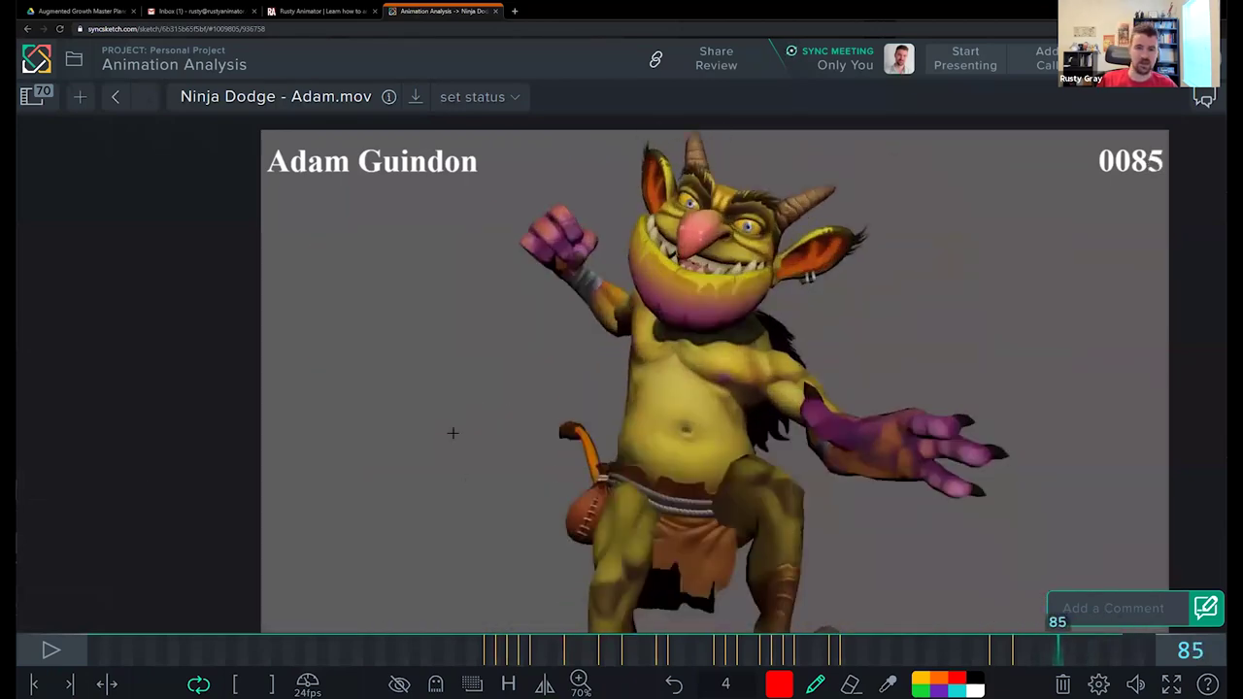
key(Right)
key(Right)
Step: Step back to frame 80 to review the creature's mid-air pose before it nears the camera
key(Left)
key(Left)
key(Left)
key(Left)
key(Left)
key(Left)
key(Left)
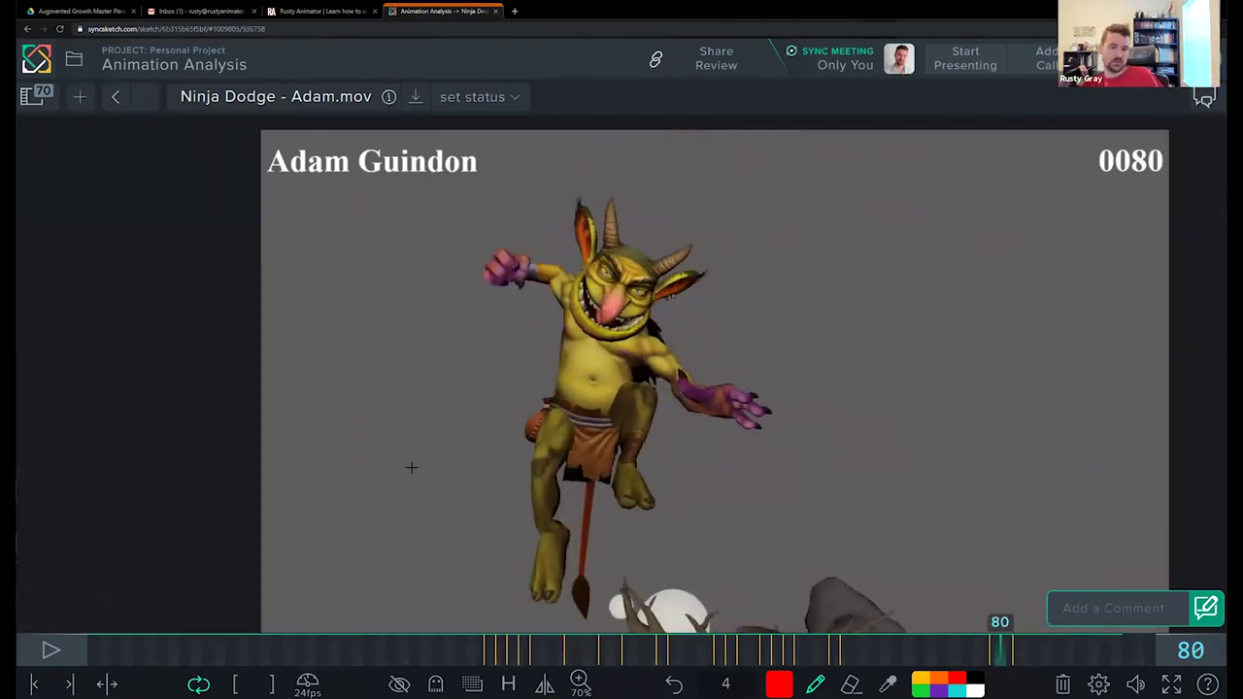
Step: Step forward from frame 80 to frame 87 and compare it with frame 86 to follow the body towards the camera
key(Right)
key(Right)
key(Right)
key(Right)
key(Right)
key(Right)
key(Right)
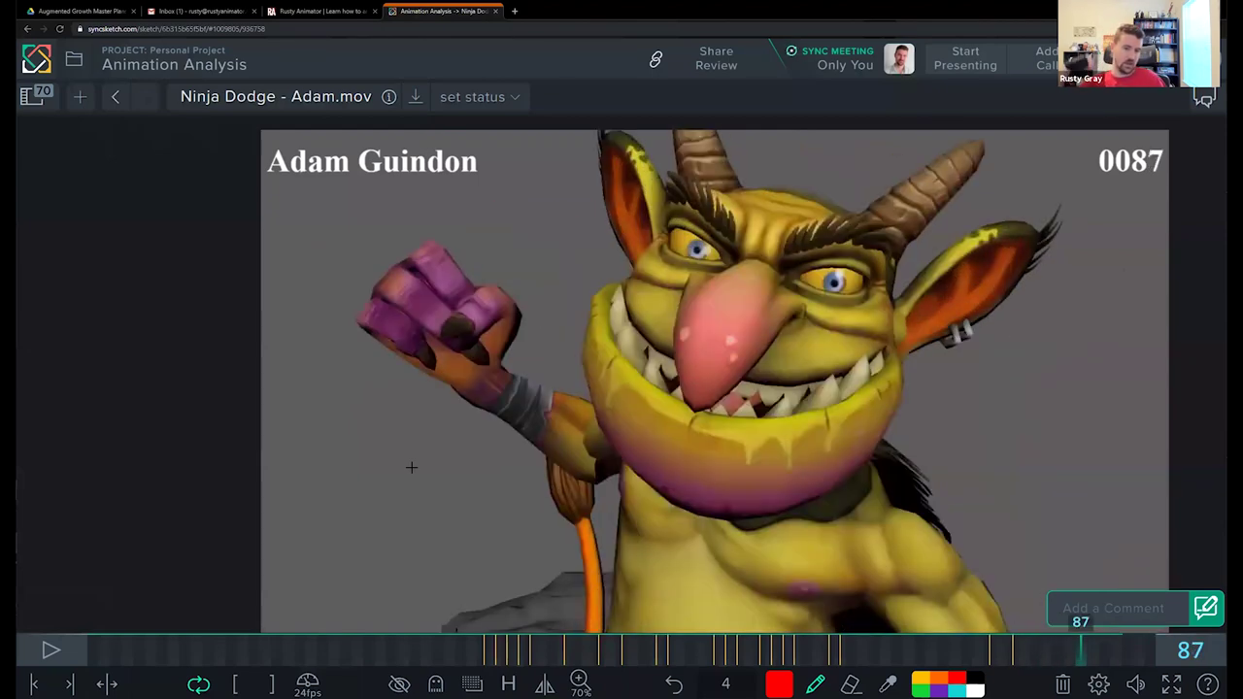
key(Left)
key(Right)
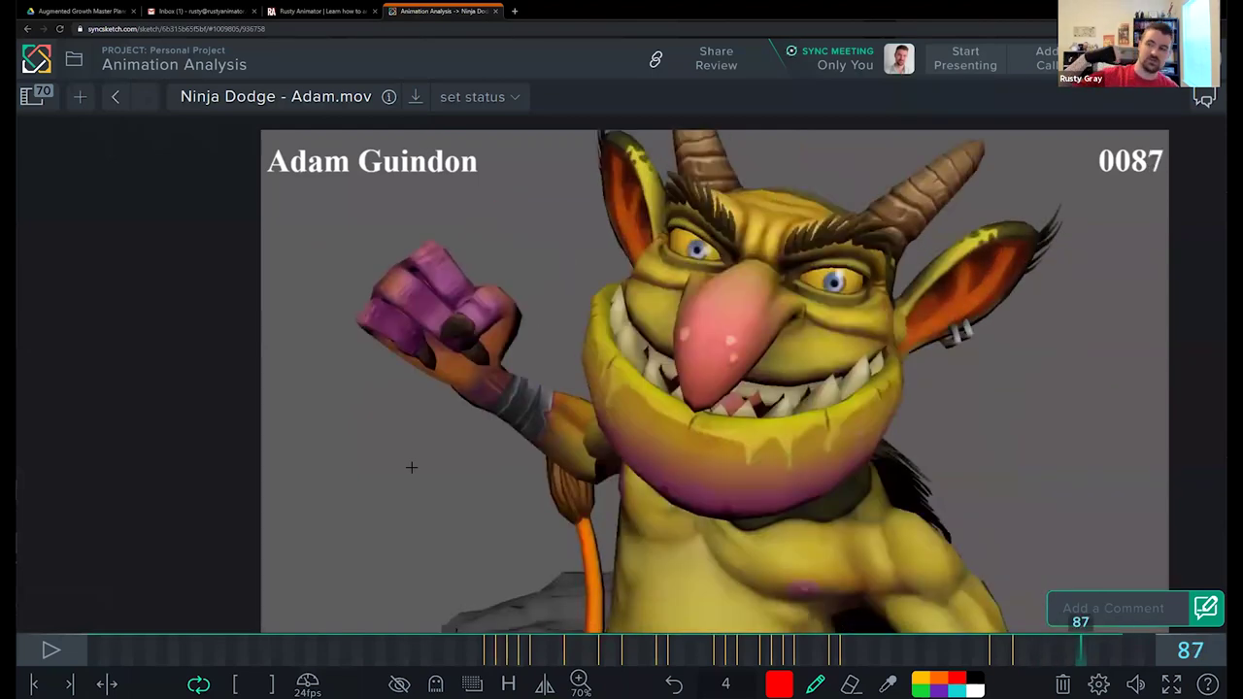
Step: Alternate between frames 87, 88 and 89 to examine the head turn and the fist's jump in size
key(Right)
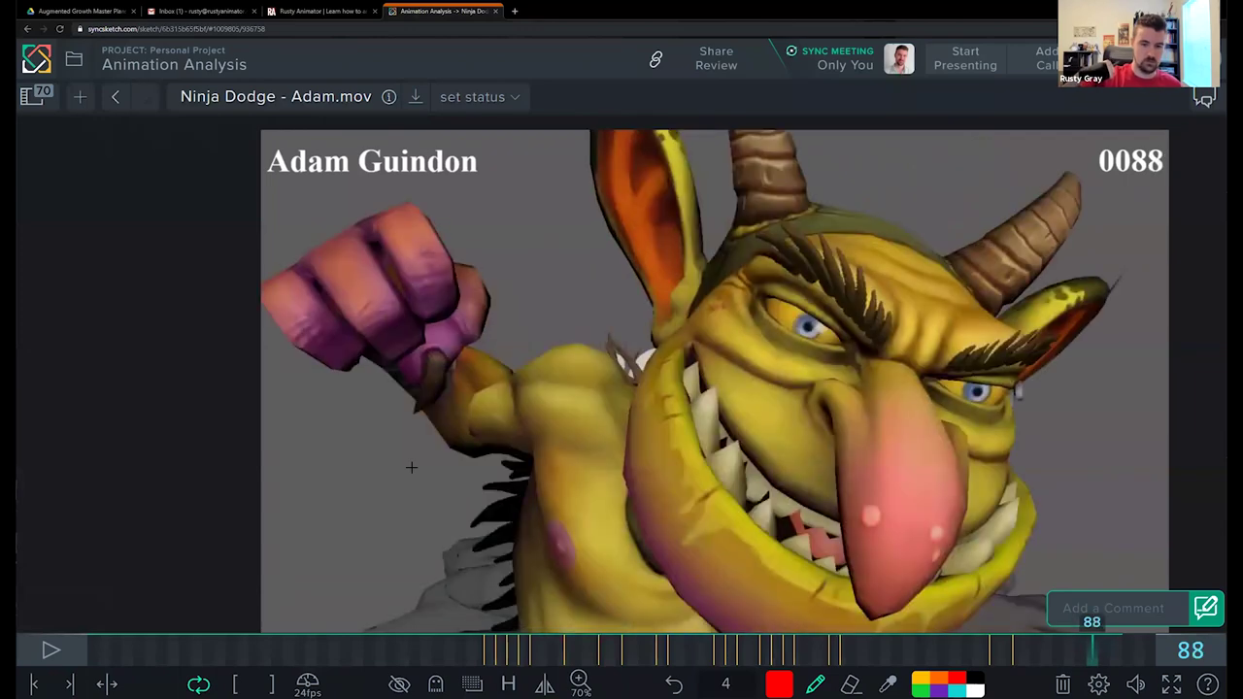
key(Left)
key(Right)
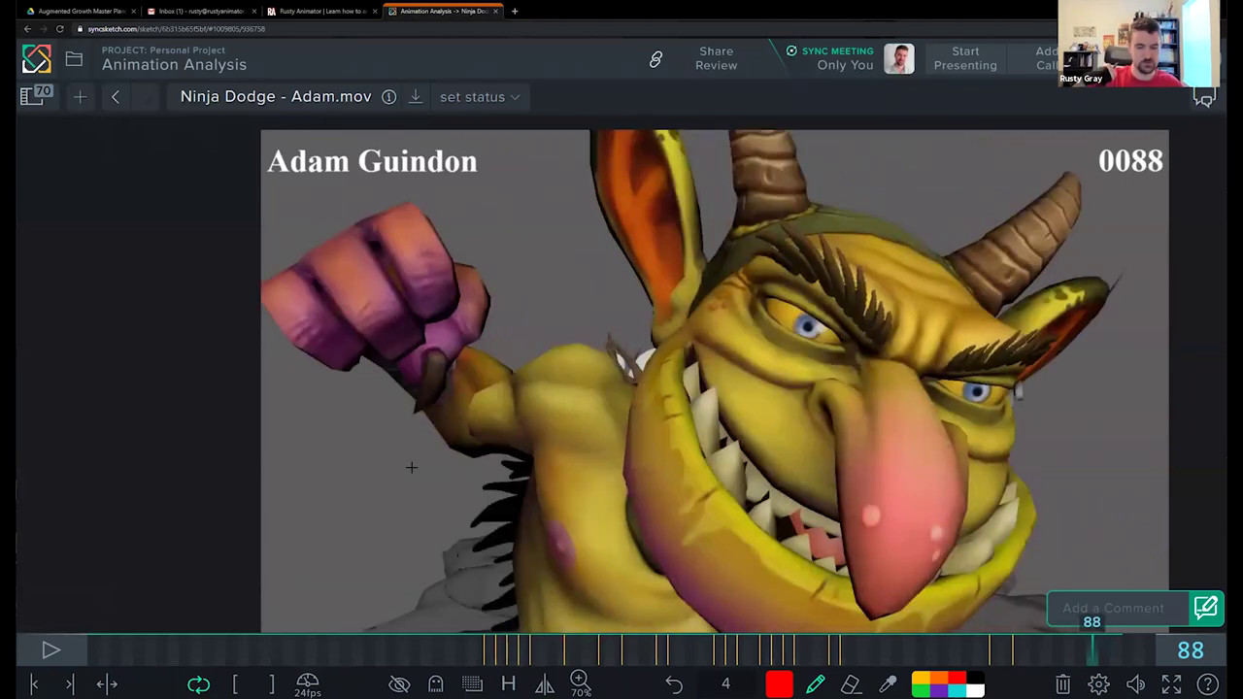
key(Right)
key(Left)
key(Right)
key(Left)
key(Right)
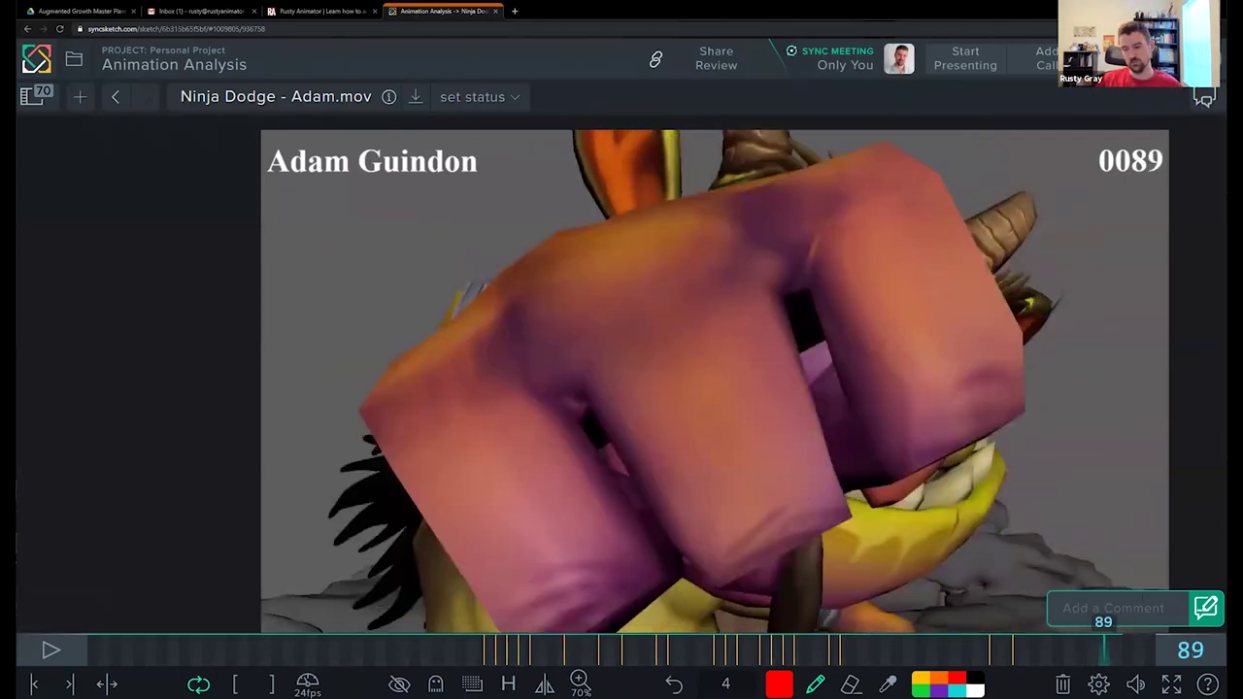
Step: Review the punch from frame 85 with the whole picture in view, and scrub back to the leap at frame 43
scroll(948, 398, down, 5)
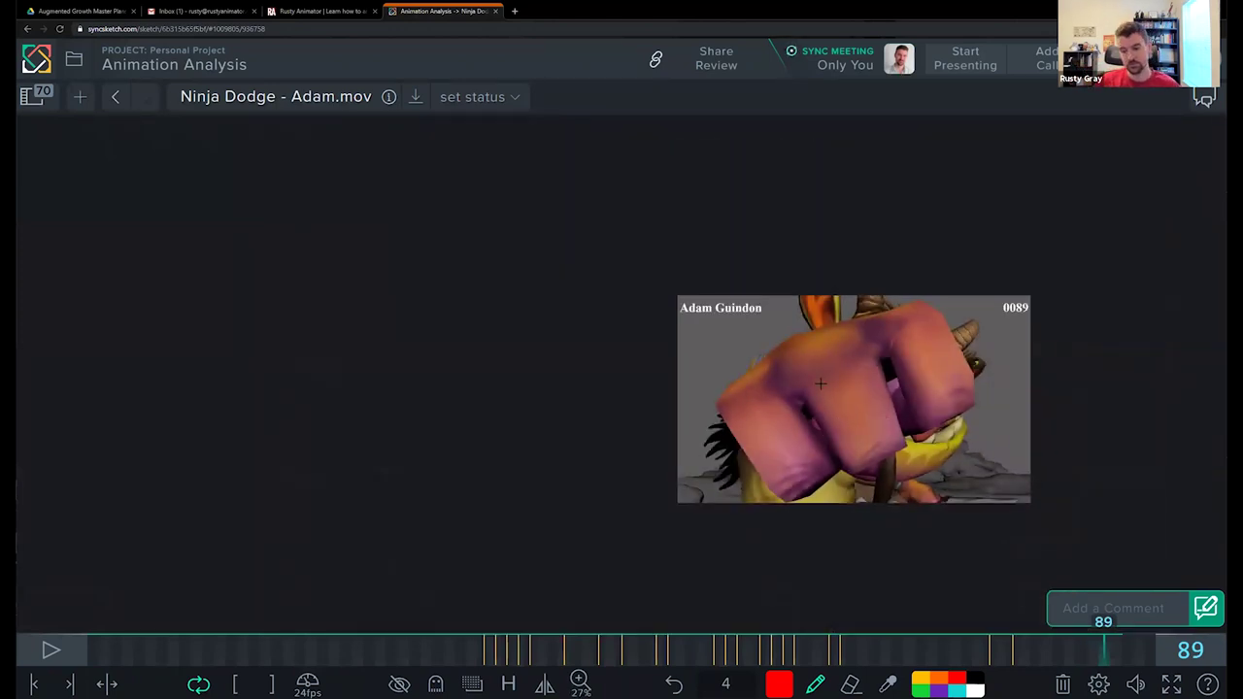
click(1059, 646)
key(Right)
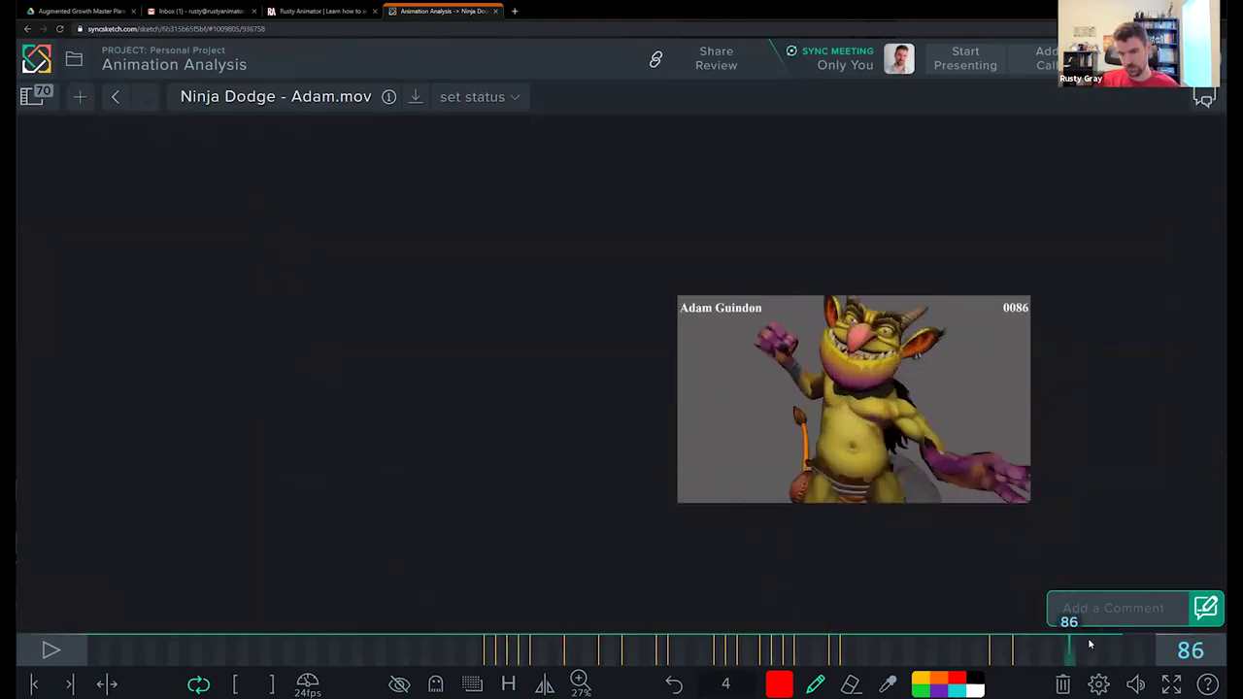
key(Right)
drag(402, 646, 576, 599)
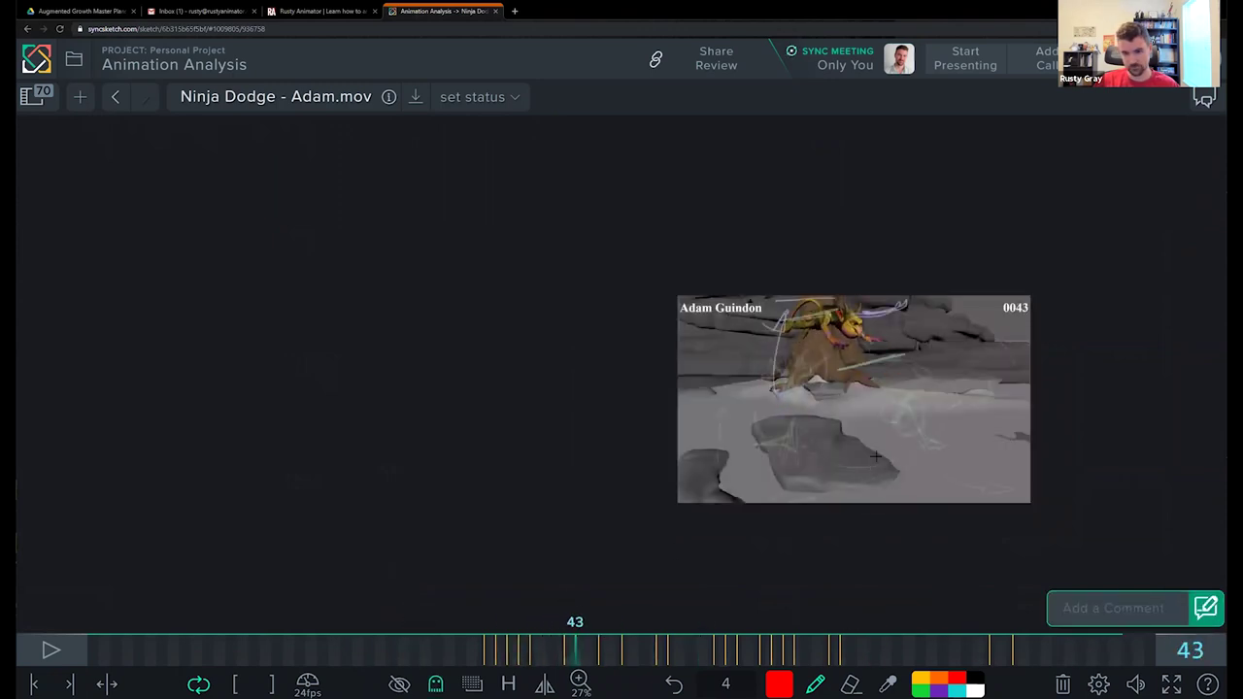
Step: Scrub through the shot back to its beginning and play it up to the leap at frame 42
scroll(788, 405, up, 4)
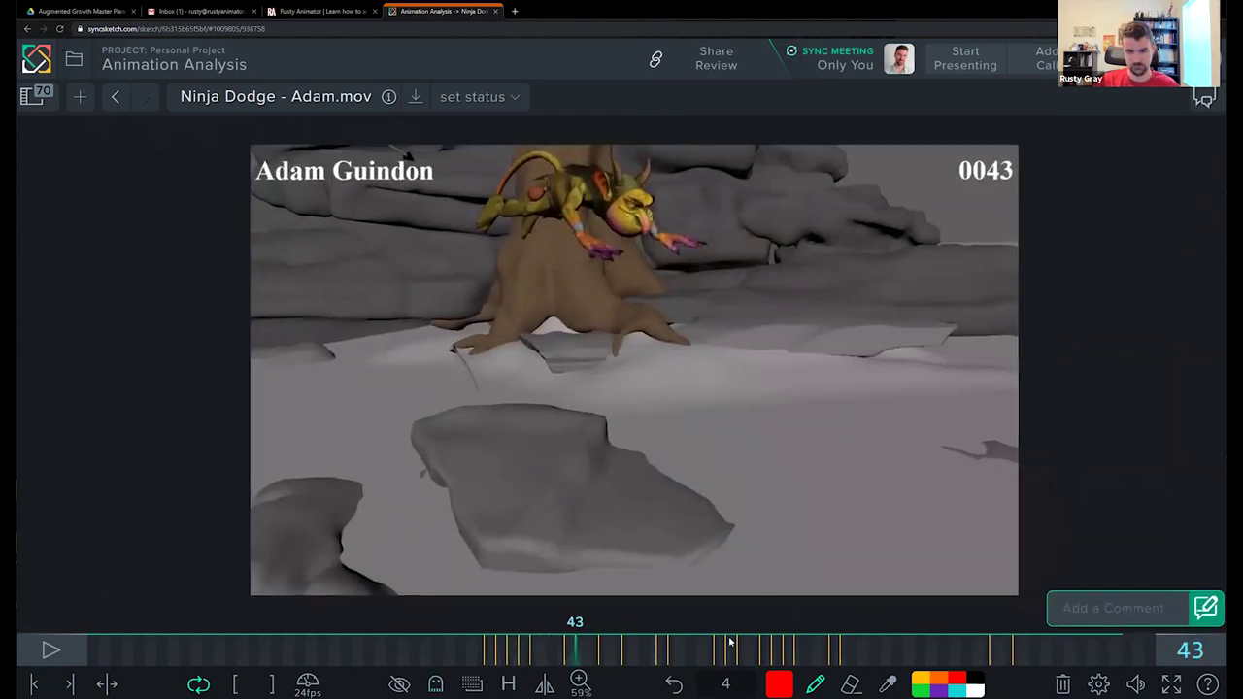
click(782, 646)
drag(839, 641, 68, 674)
key(space)
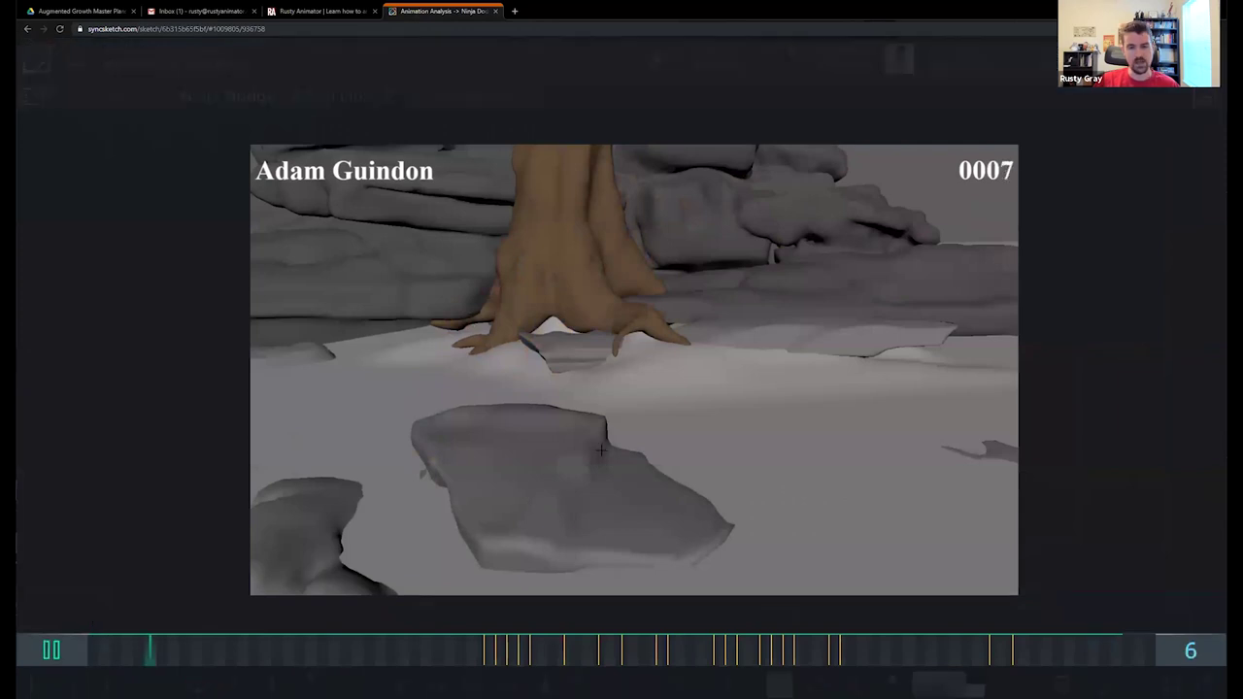
key(space)
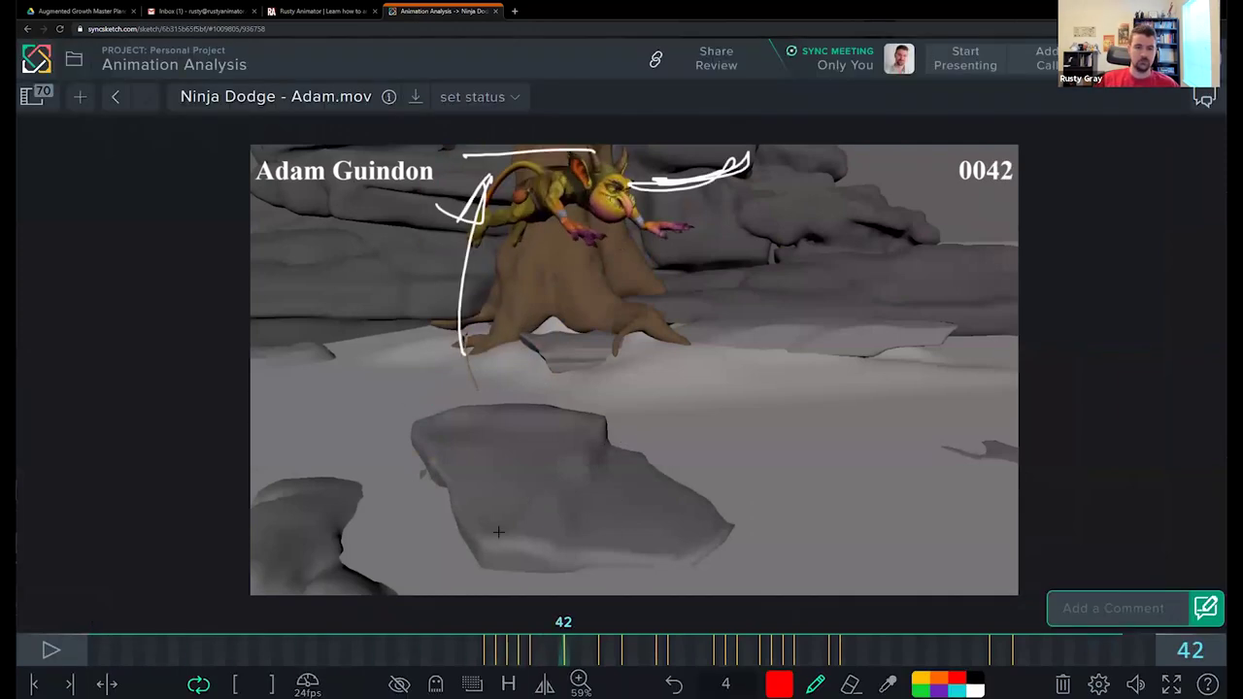
Step: Replay the shot from the beginning, hide the sketches and return to frame 1
click(92, 641)
key(space)
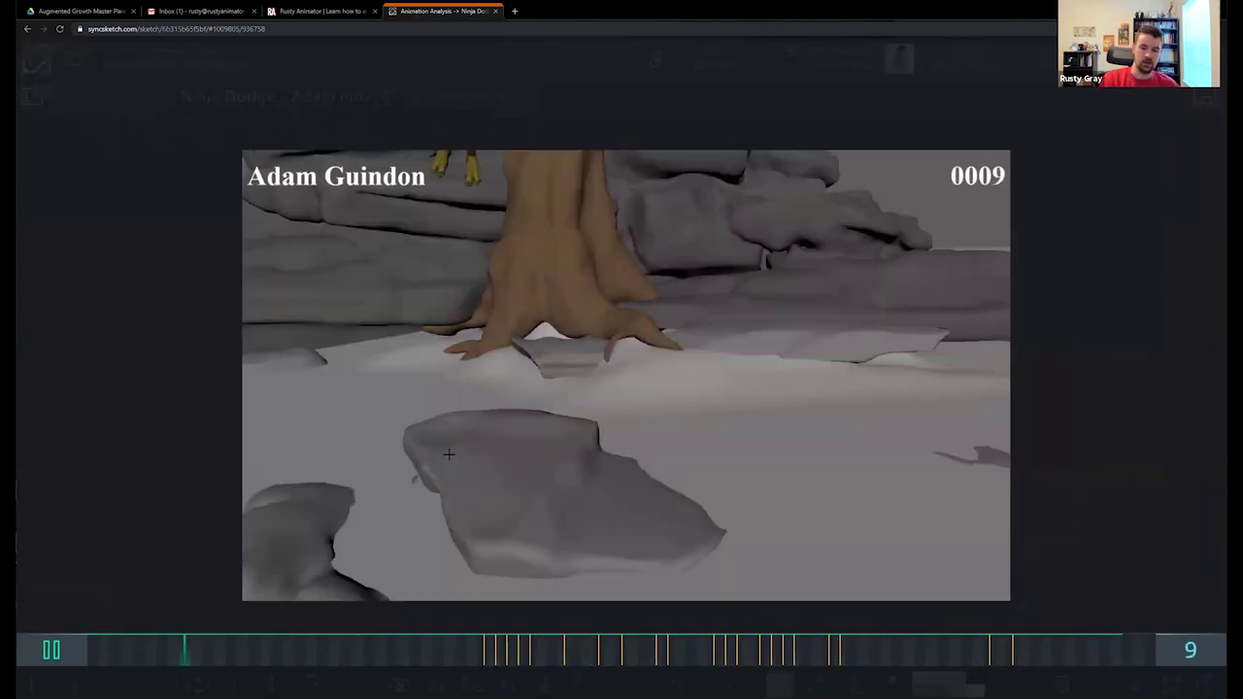
key(space)
drag(927, 651, 689, 646)
click(218, 648)
drag(135, 663, 84, 628)
click(84, 629)
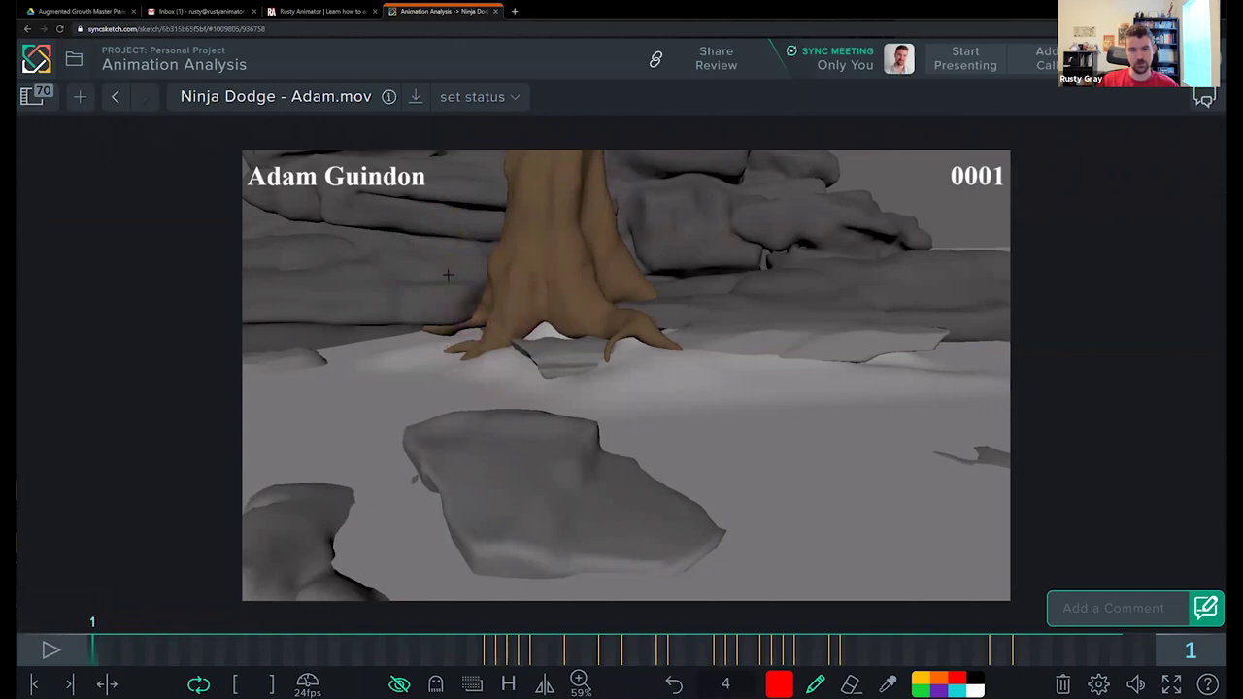
Step: Play the opening twice without sketches to watch the creature drop in and land, pausing at frame 23
key(space)
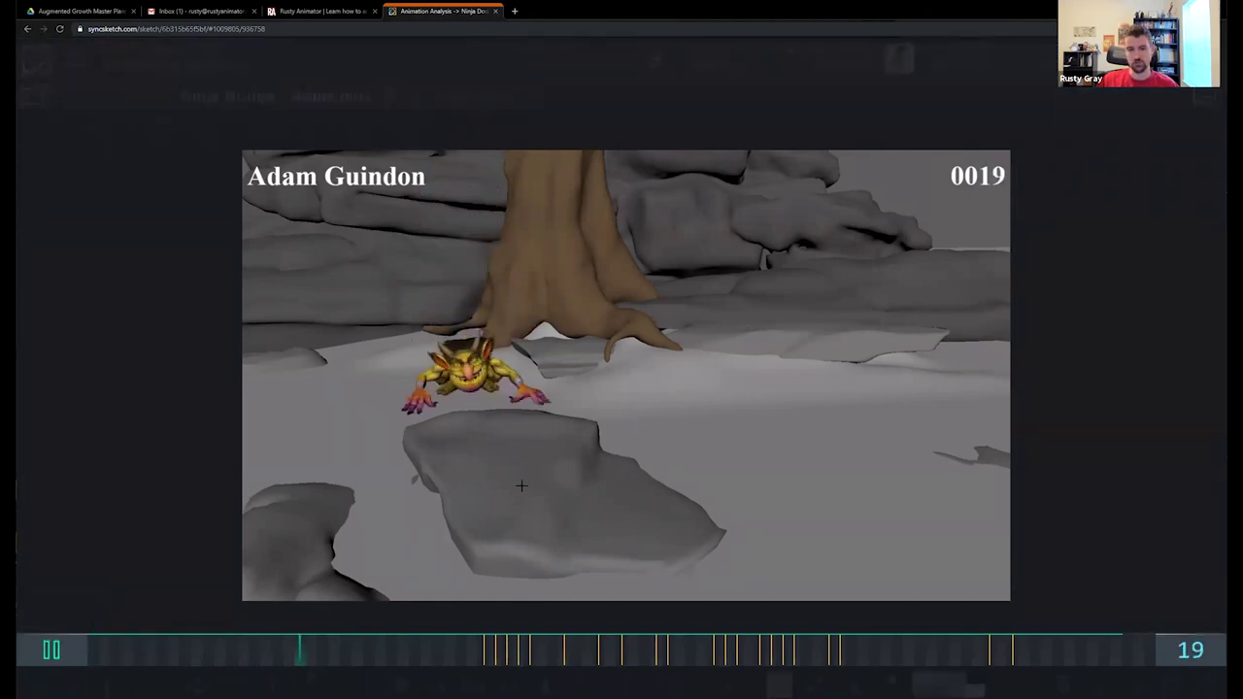
key(space)
drag(247, 653, 121, 630)
click(122, 630)
key(space)
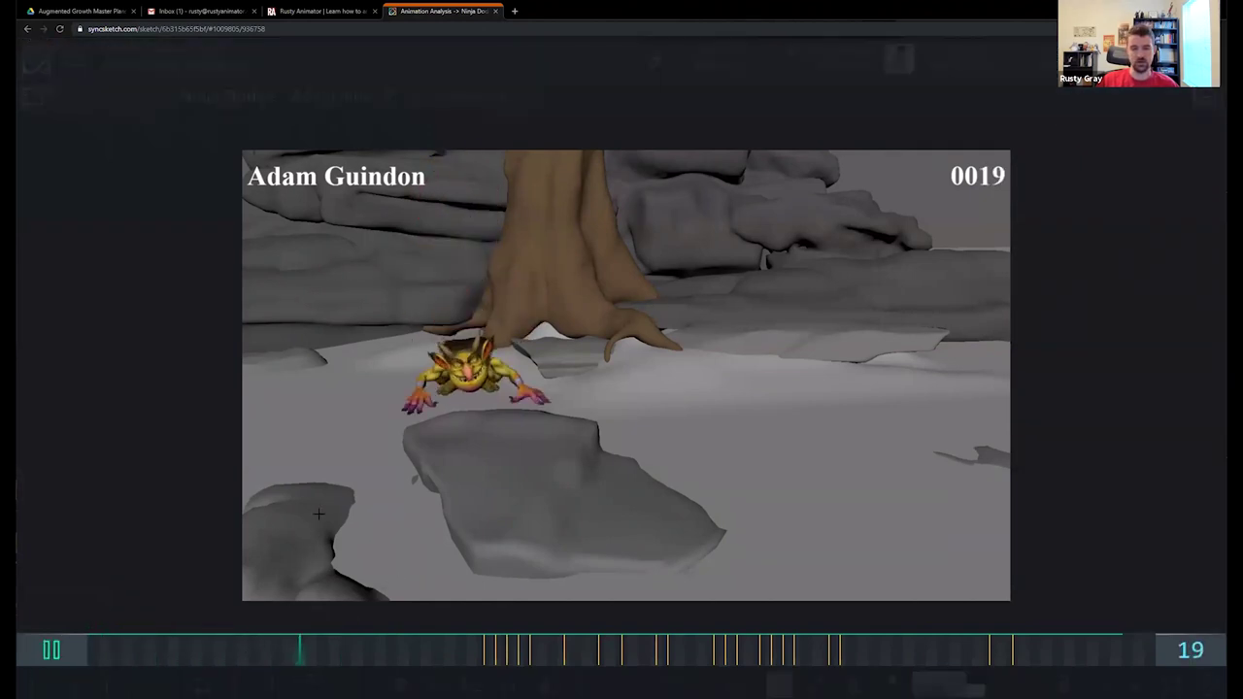
key(space)
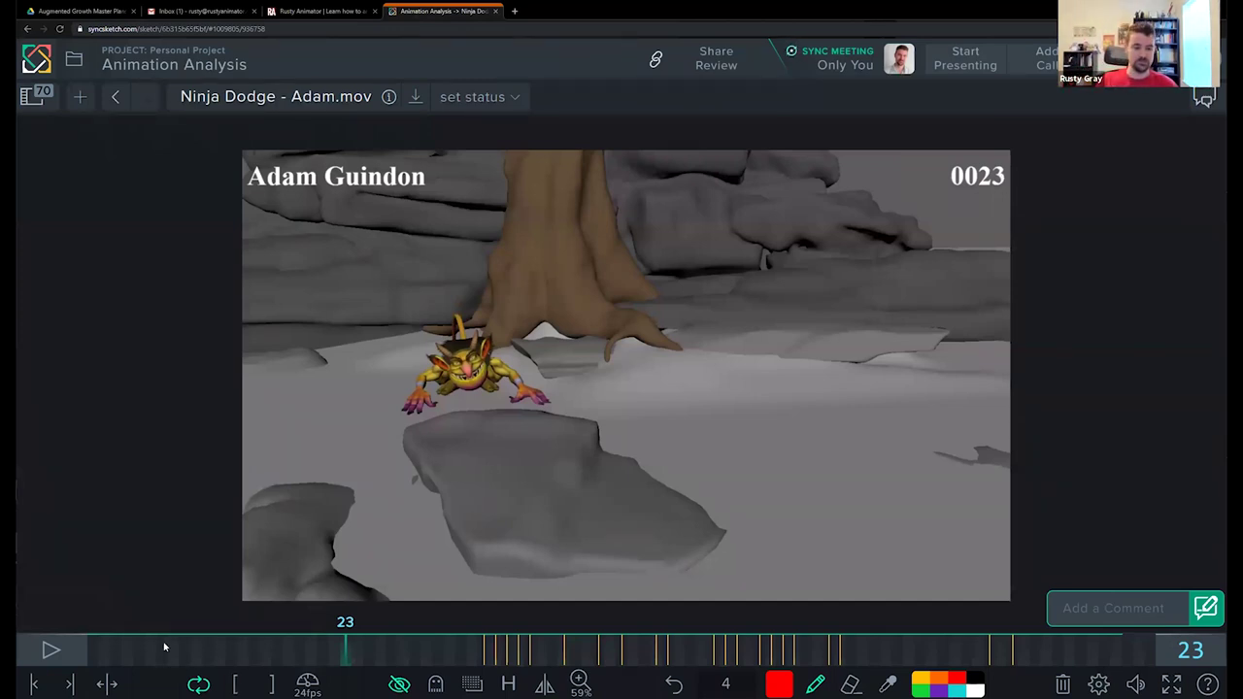
Step: Play the clean shot from the beginning and pause on the mid-air pose at frame 82
click(97, 646)
key(space)
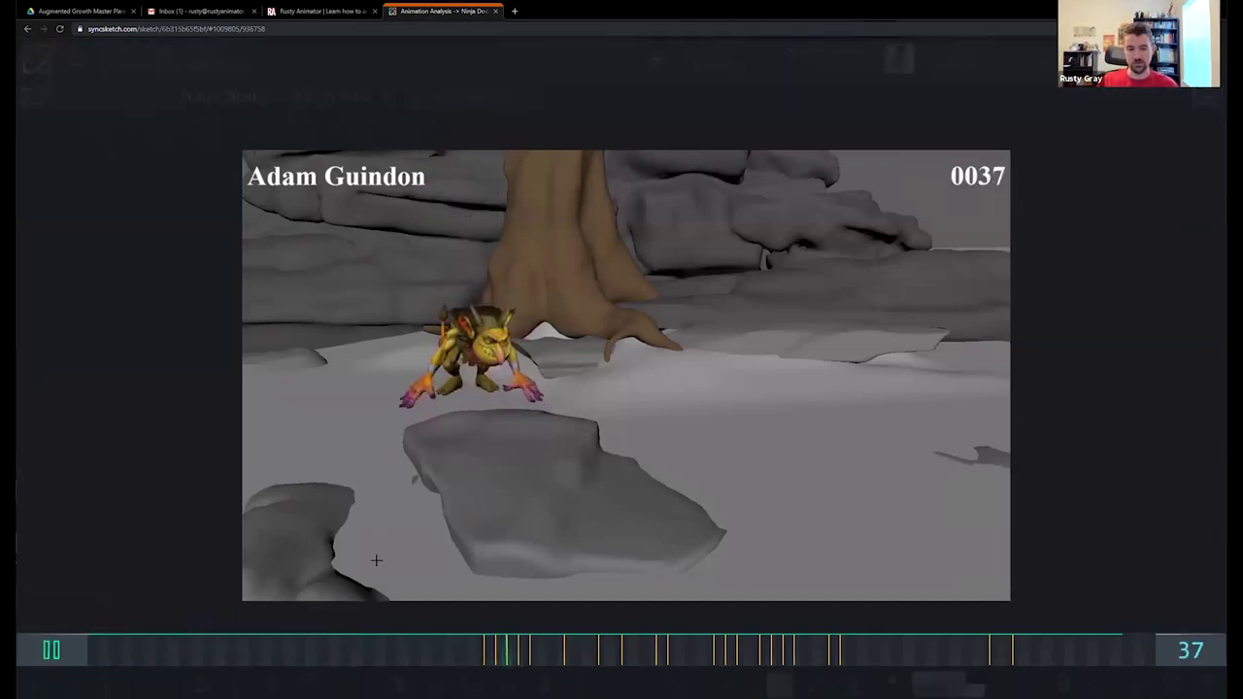
key(space)
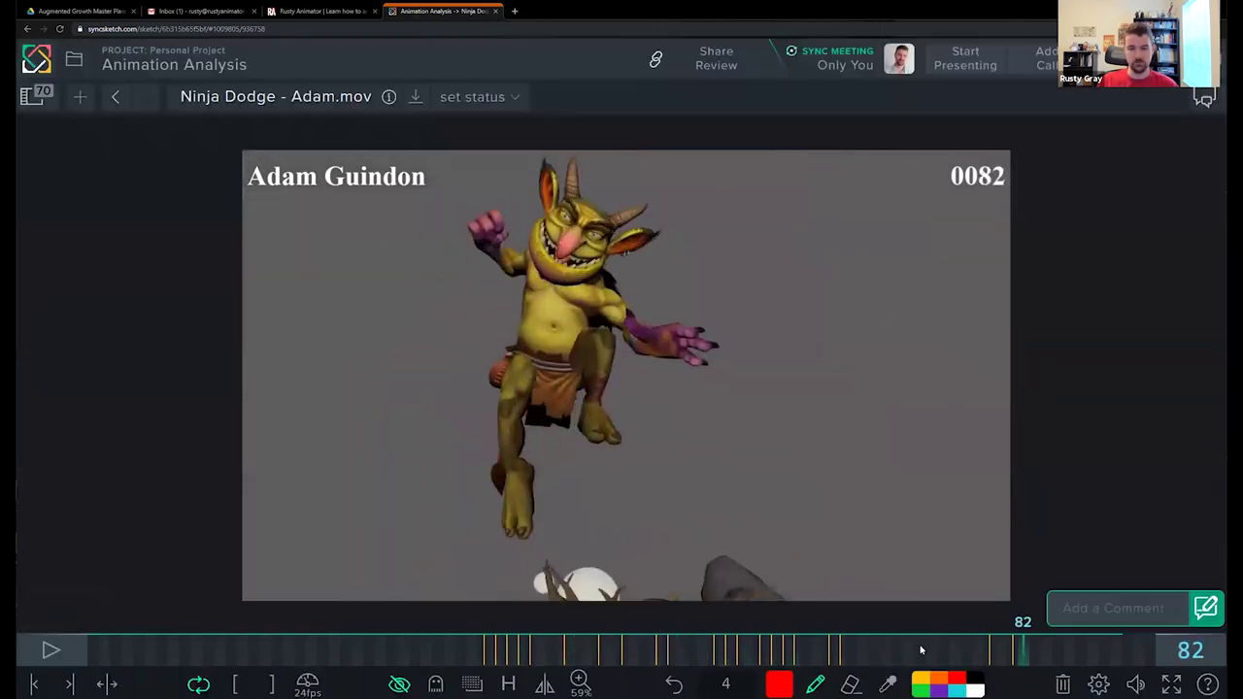
Step: Scrub around frame 59 with the sketches kept hidden, and play the looping shot until frame 44
drag(922, 650, 814, 538)
click(830, 537)
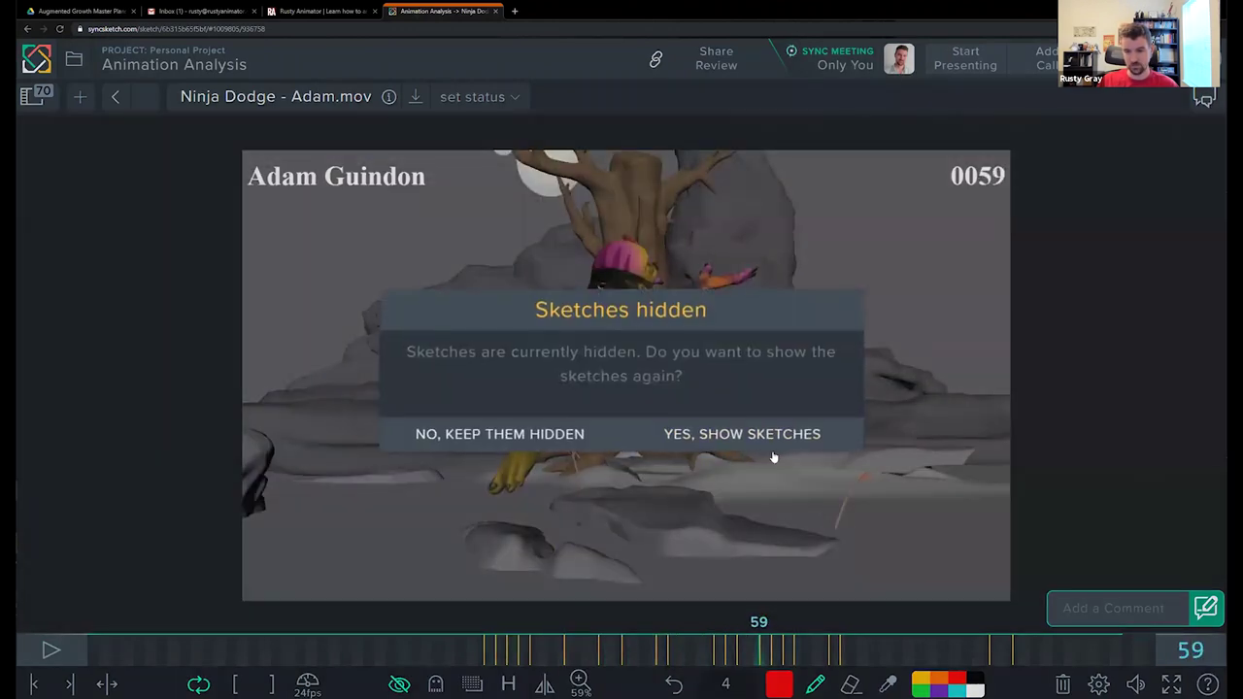
click(544, 435)
drag(809, 652, 1012, 610)
key(space)
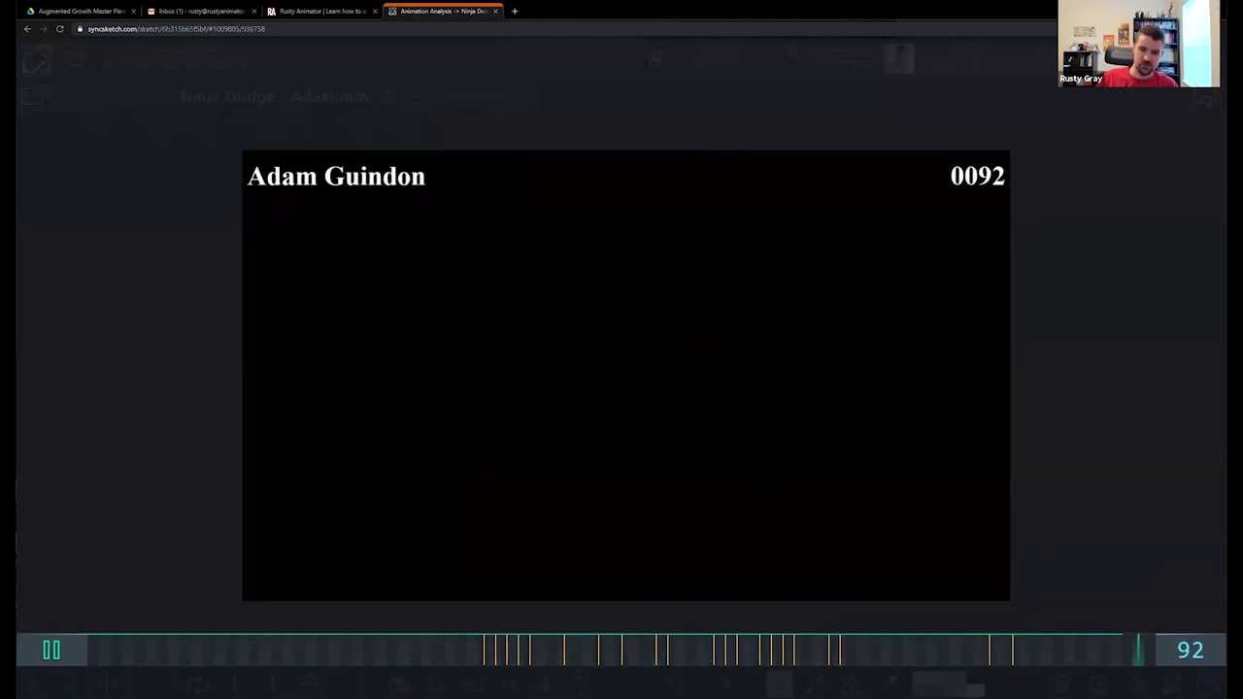
key(space)
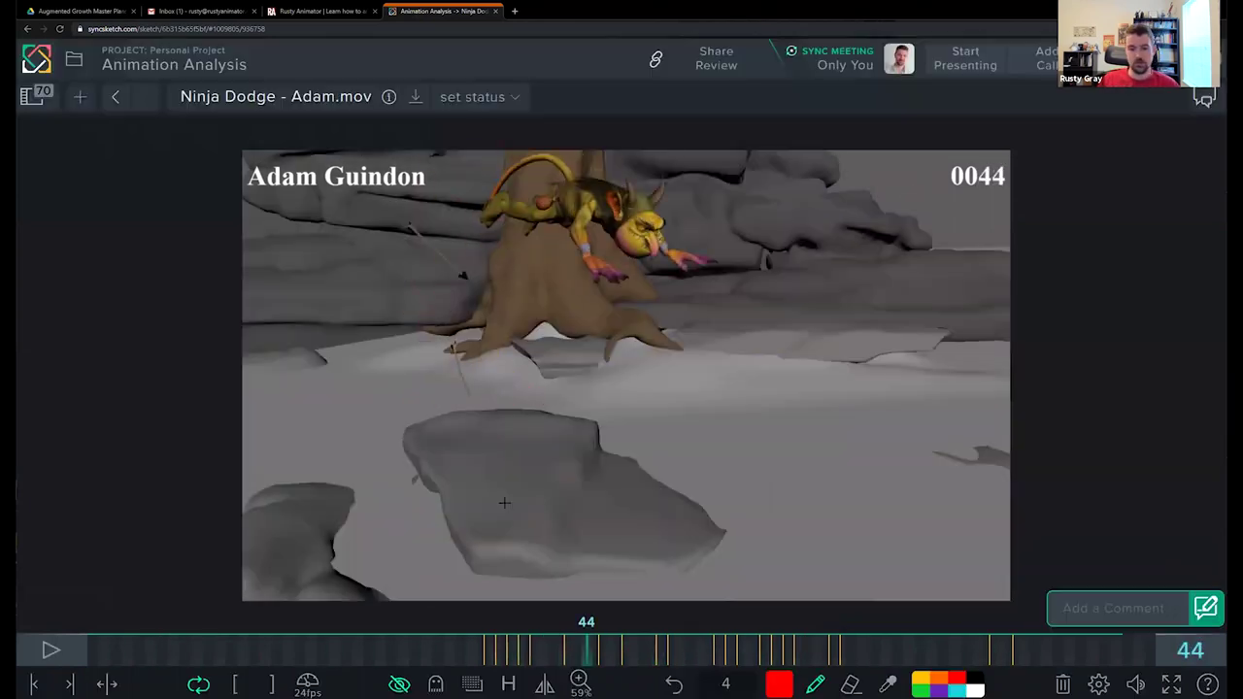
Step: Show the sketches again and circle the crouching creature in red at frames 19 and 69, clearing the circles
drag(449, 639, 299, 649)
click(724, 424)
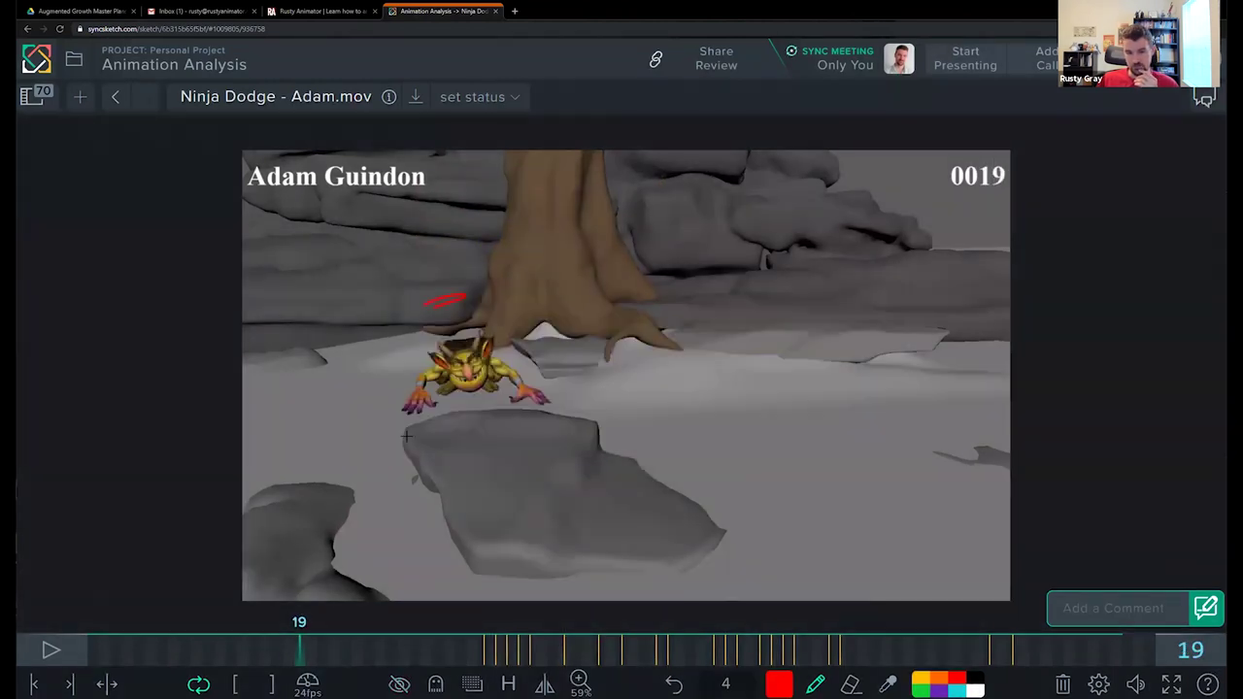
drag(931, 666, 874, 662)
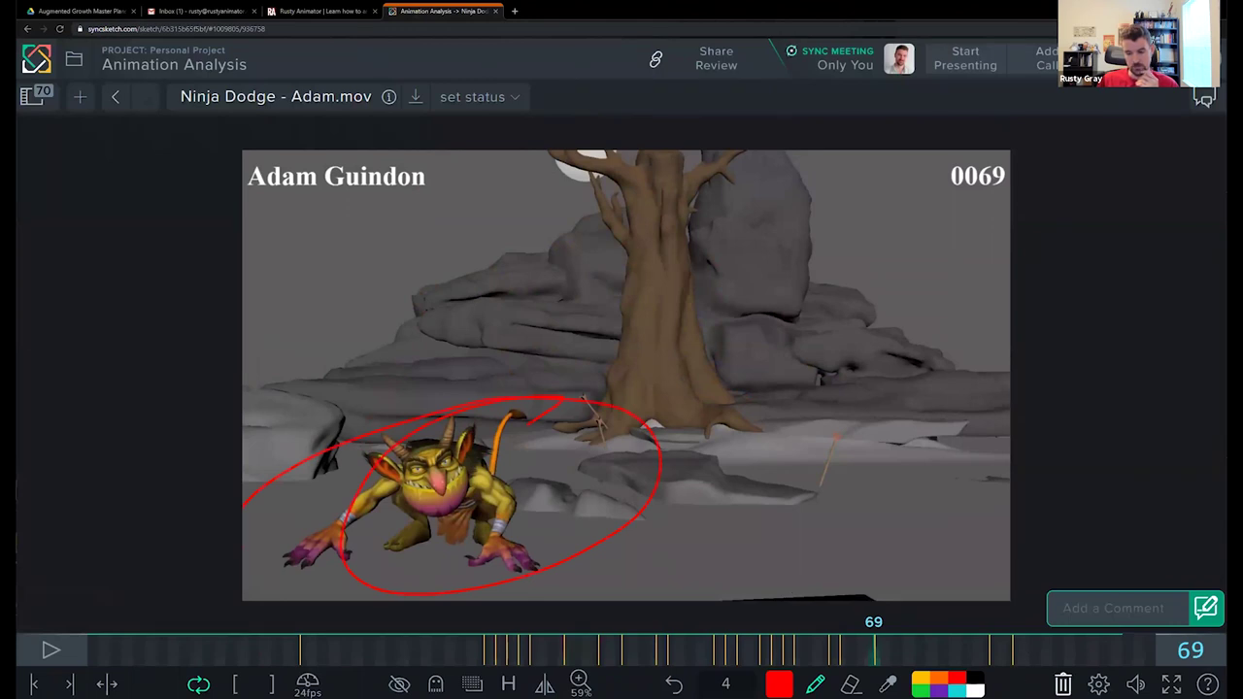
click(300, 652)
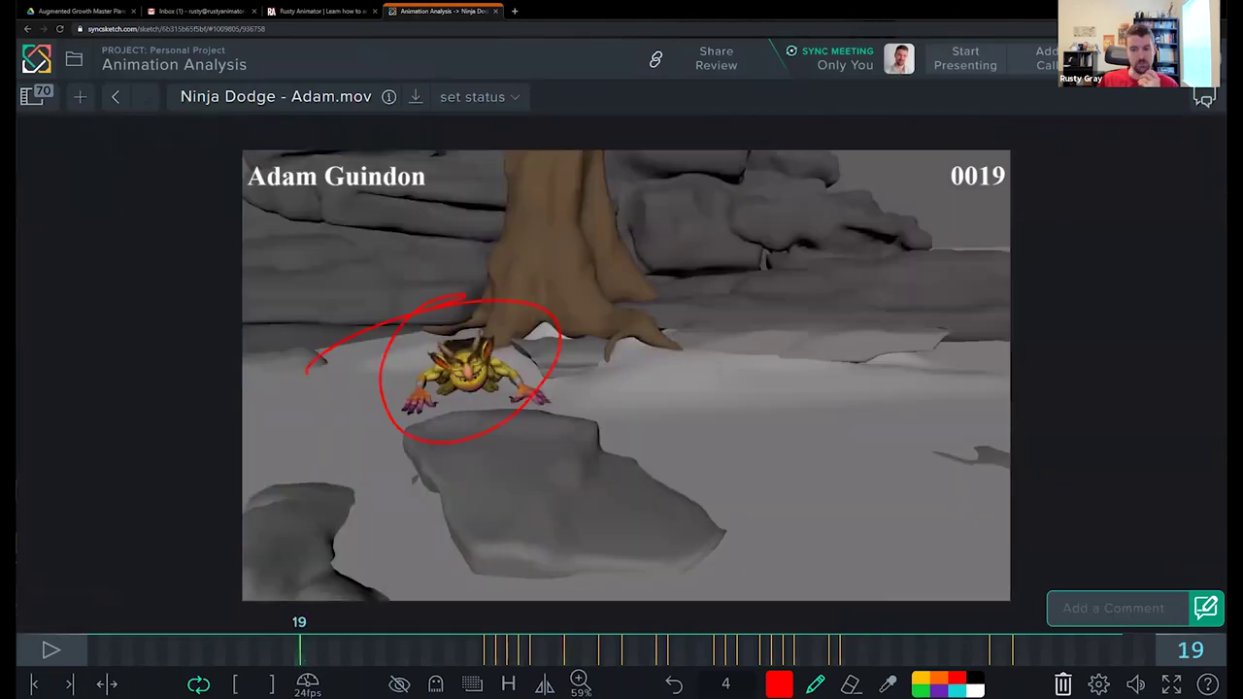
click(1064, 685)
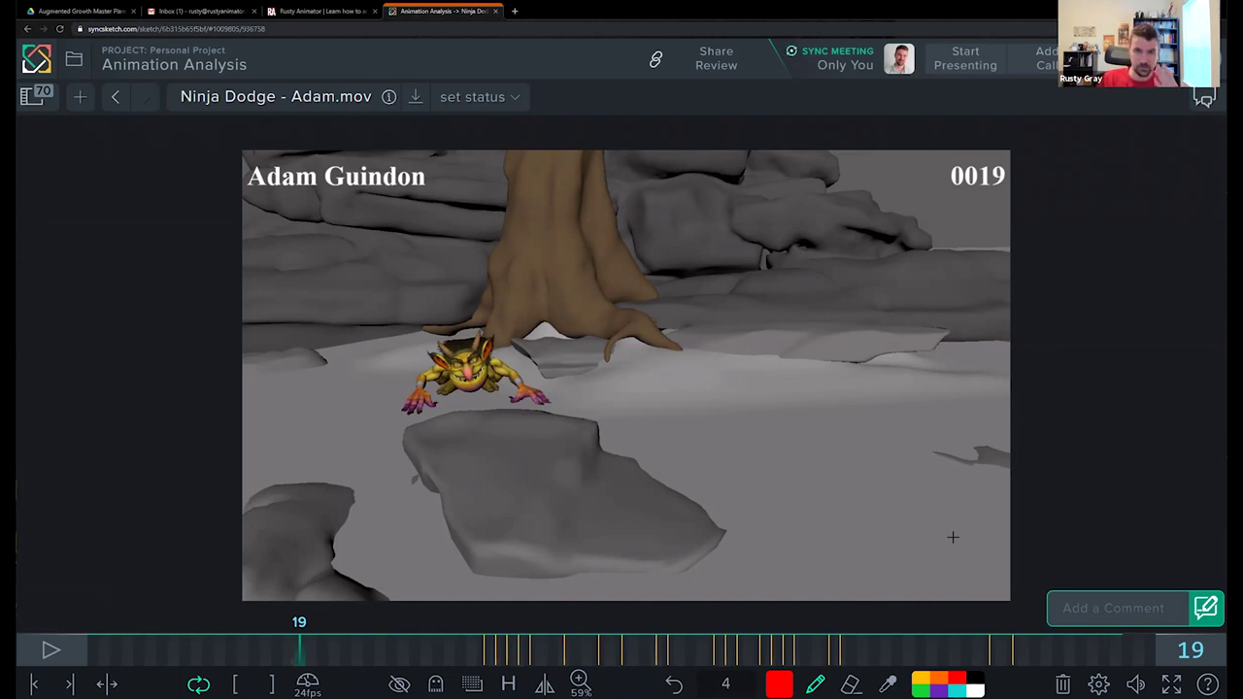
drag(642, 284, 637, 405)
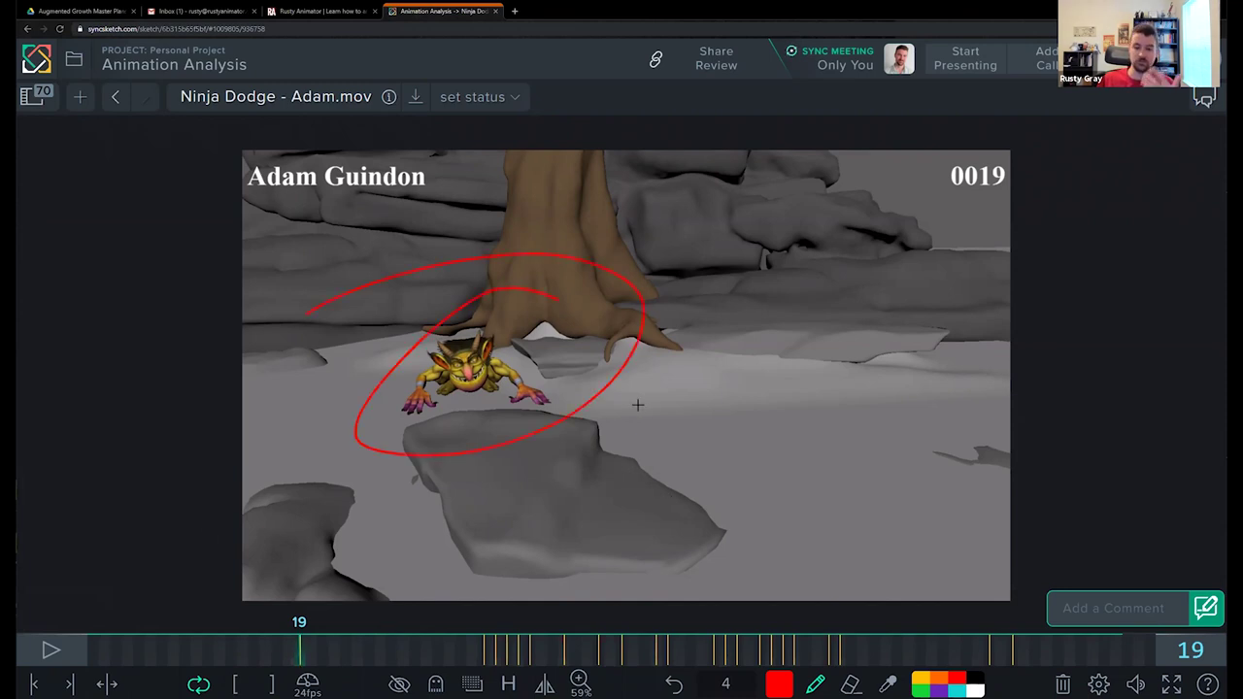
click(1063, 684)
Step: Scrub to the end of the shot at frame 92, back to frame 1, and on to the marked crouch at frame 35
mouse_move(855, 656)
mouse_down()
mouse_move(988, 660)
mouse_move(1151, 642)
mouse_up()
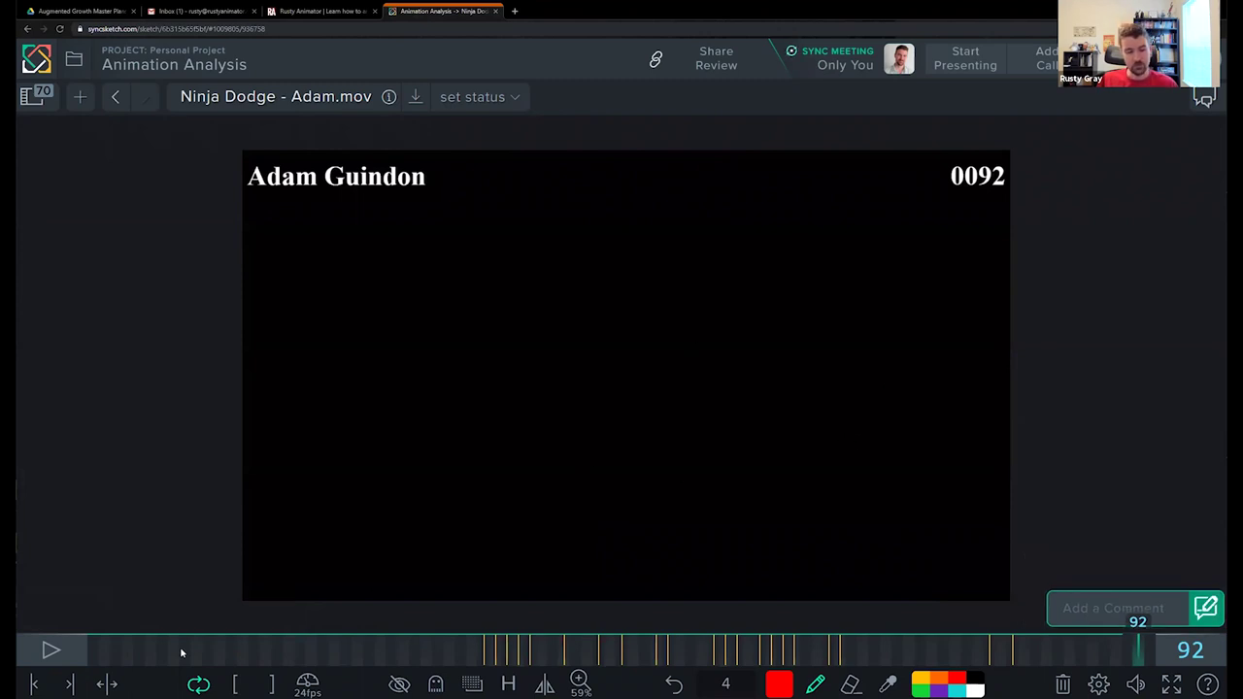
drag(181, 651, 52, 629)
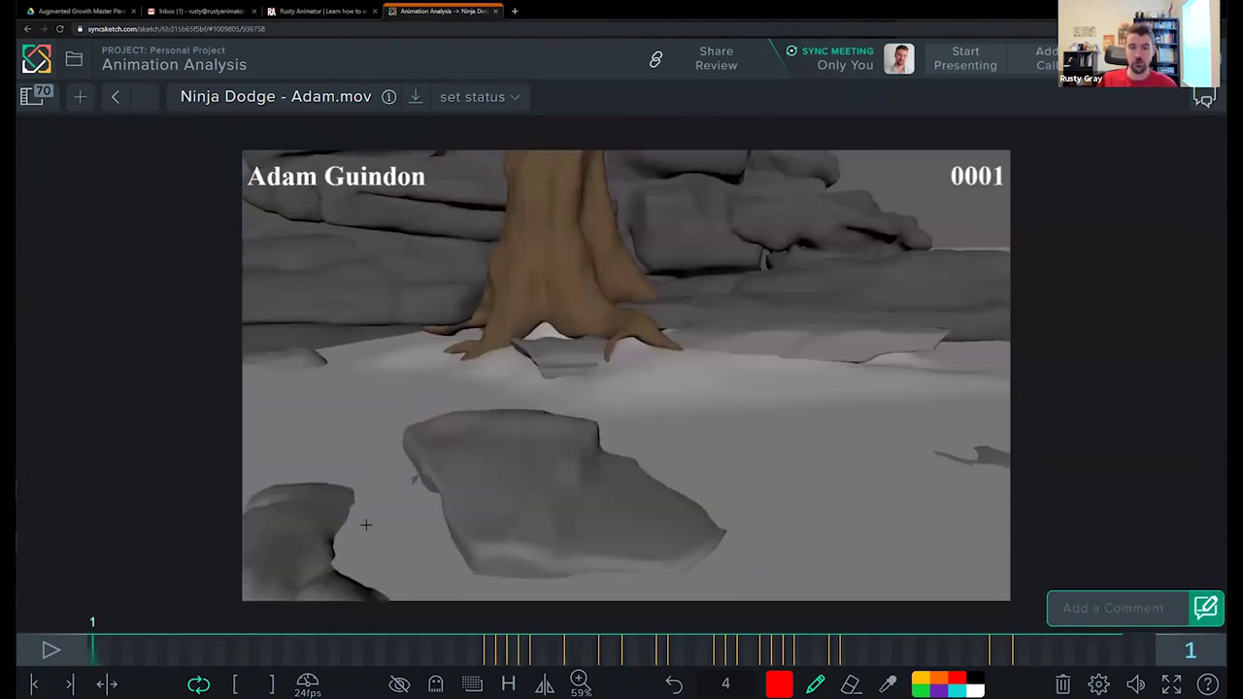
drag(465, 652, 484, 657)
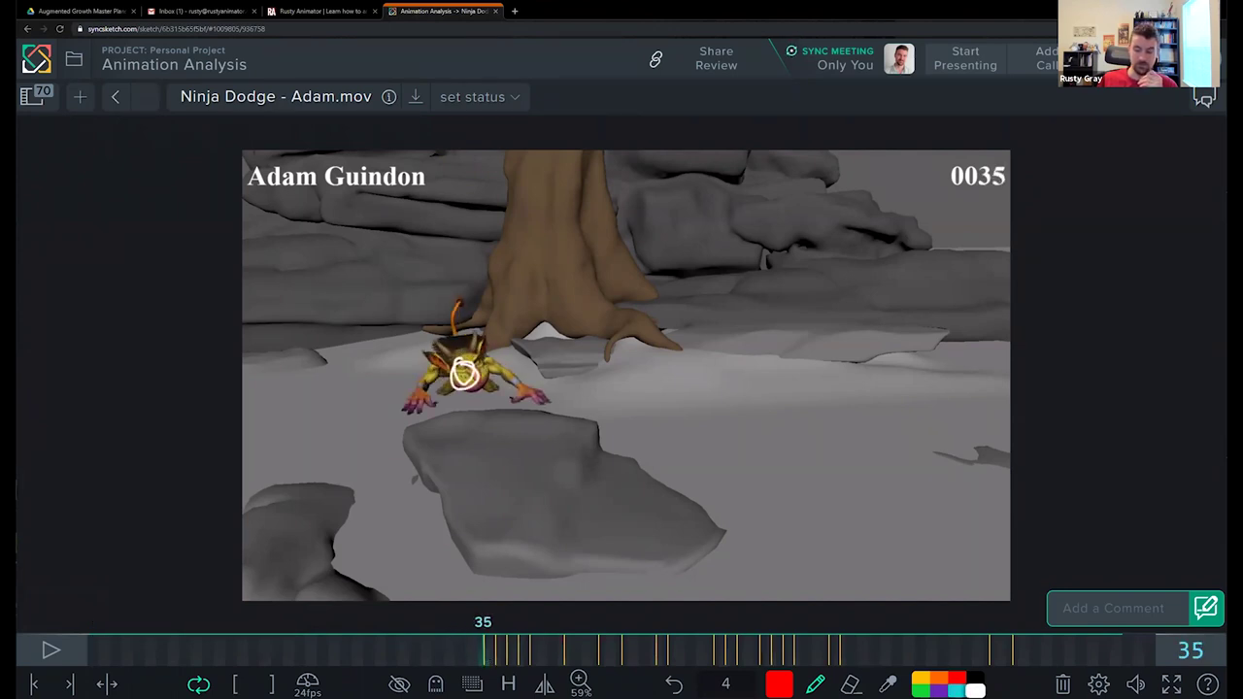
Step: Draw a white vertical double-headed arrow on the open ground away from the creature at frame 36
click(975, 690)
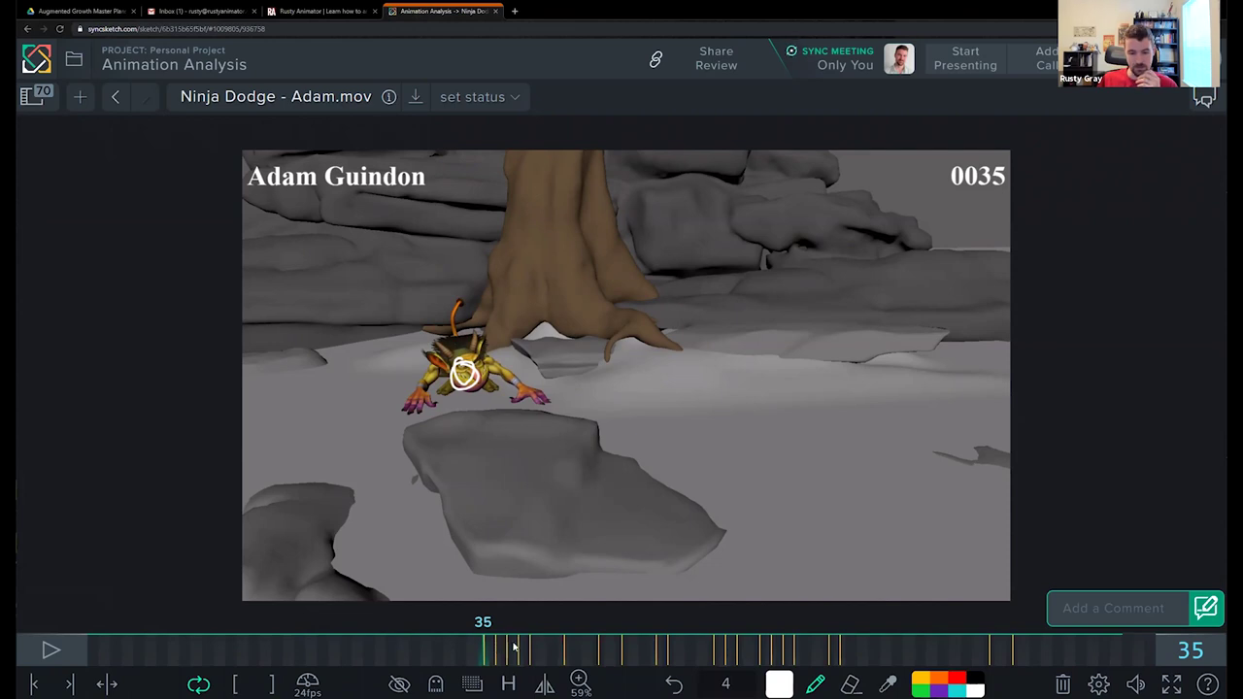
drag(515, 648, 606, 639)
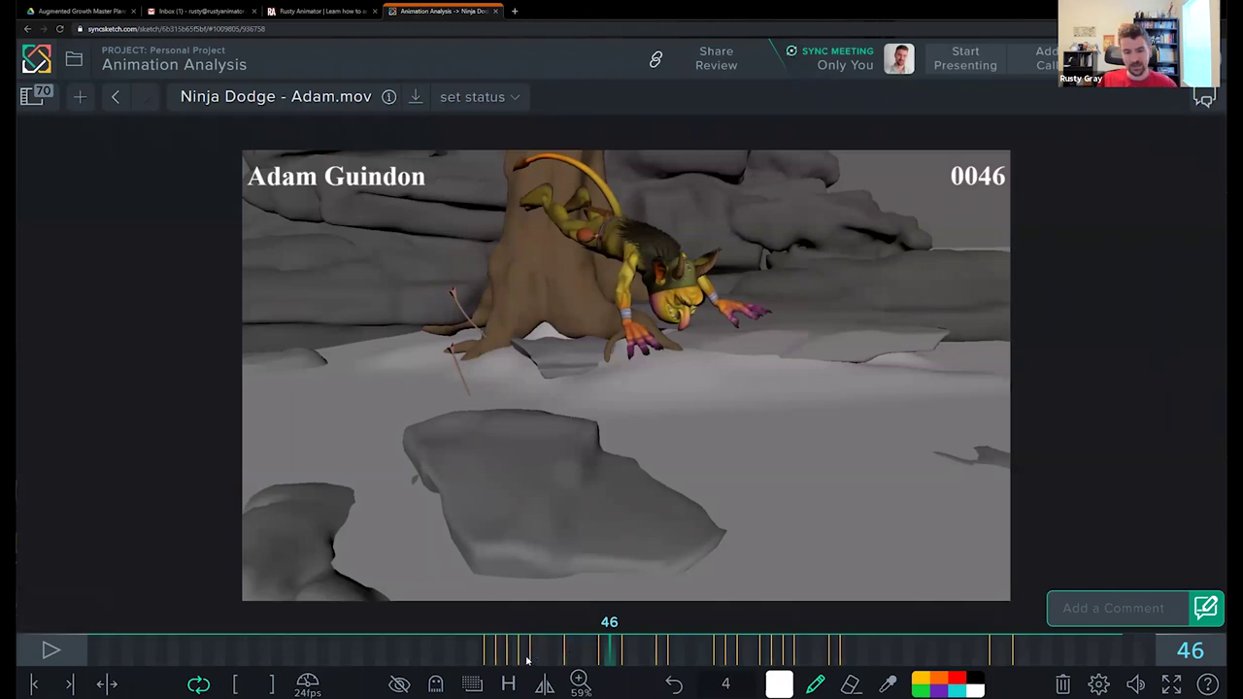
click(493, 653)
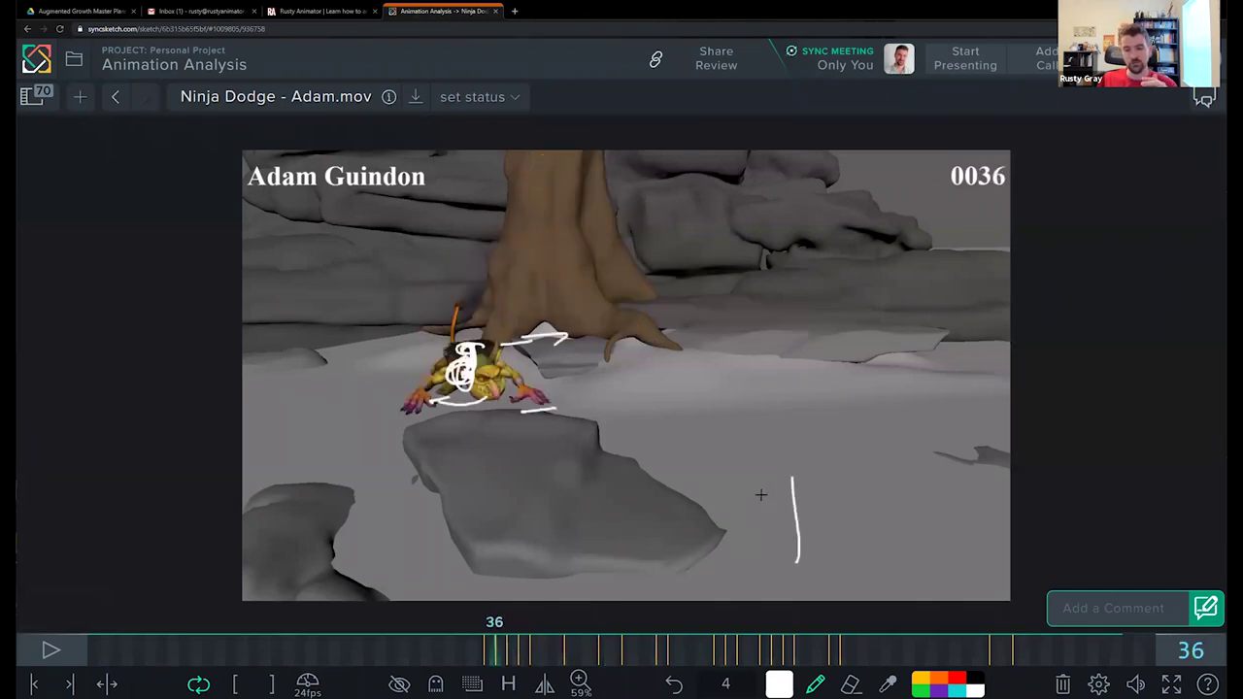
drag(760, 495, 824, 503)
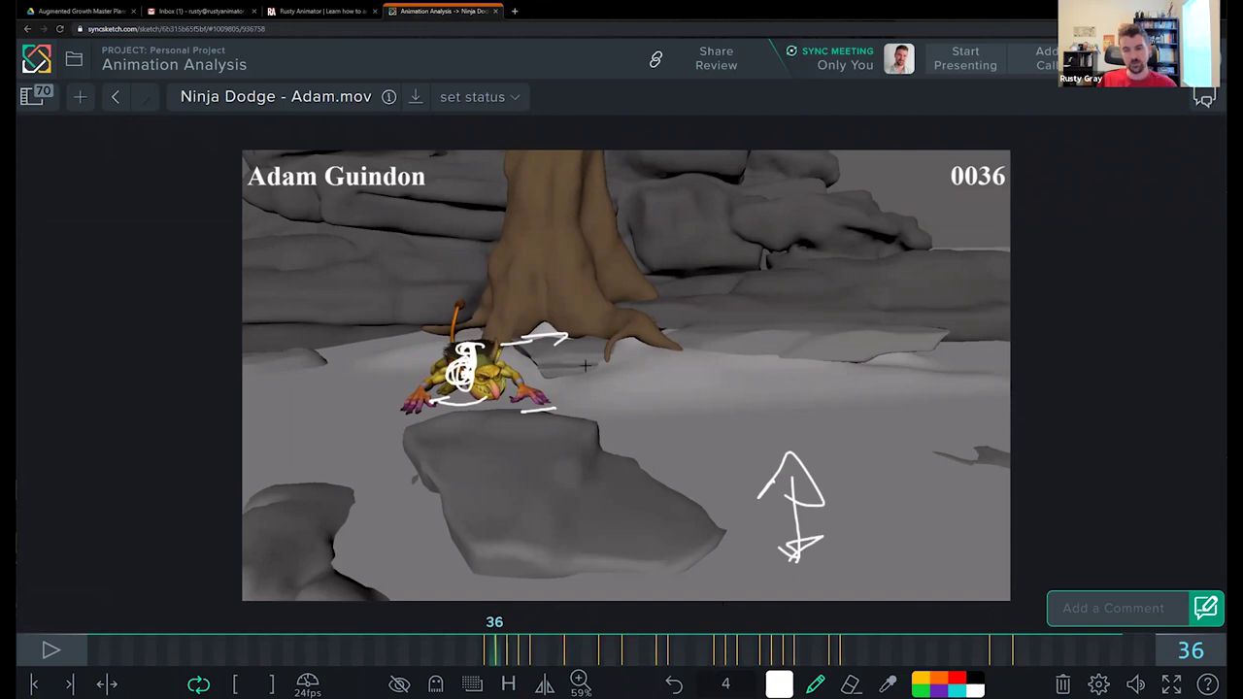
Step: Scrub from the crouch at frame 24 through the leap at frame 39 to frame 57, and back to the handstand at frame 49
mouse_move(468, 648)
mouse_down()
mouse_move(161, 589)
mouse_move(268, 602)
mouse_move(357, 563)
mouse_move(342, 581)
mouse_up()
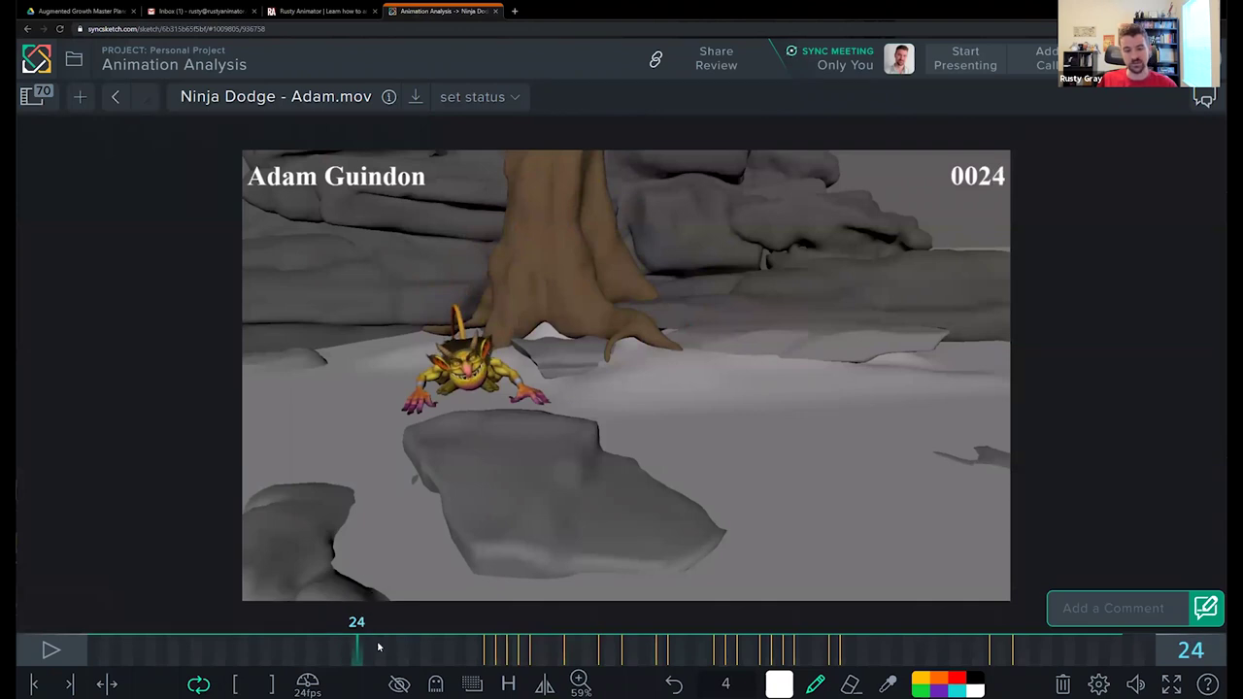
mouse_move(378, 647)
mouse_down()
mouse_move(540, 637)
mouse_move(508, 631)
mouse_move(529, 629)
mouse_move(523, 619)
mouse_up()
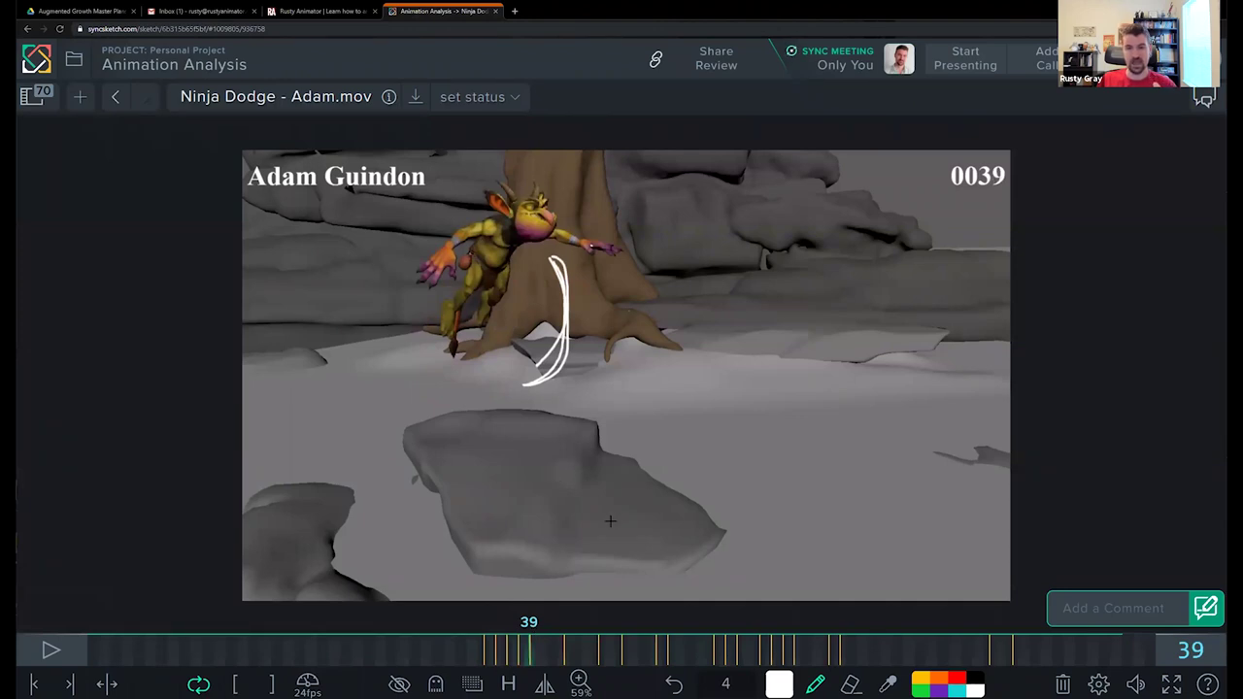
mouse_move(554, 651)
mouse_down()
mouse_move(704, 660)
mouse_move(739, 638)
mouse_up()
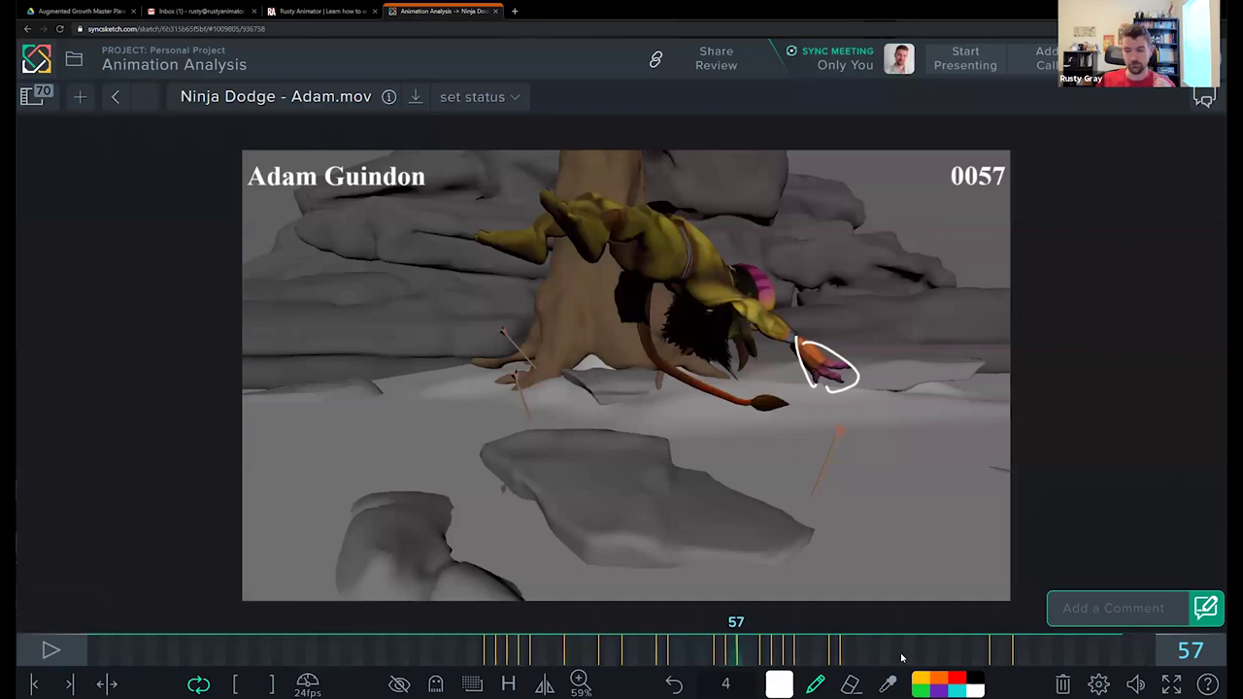
drag(901, 658, 647, 527)
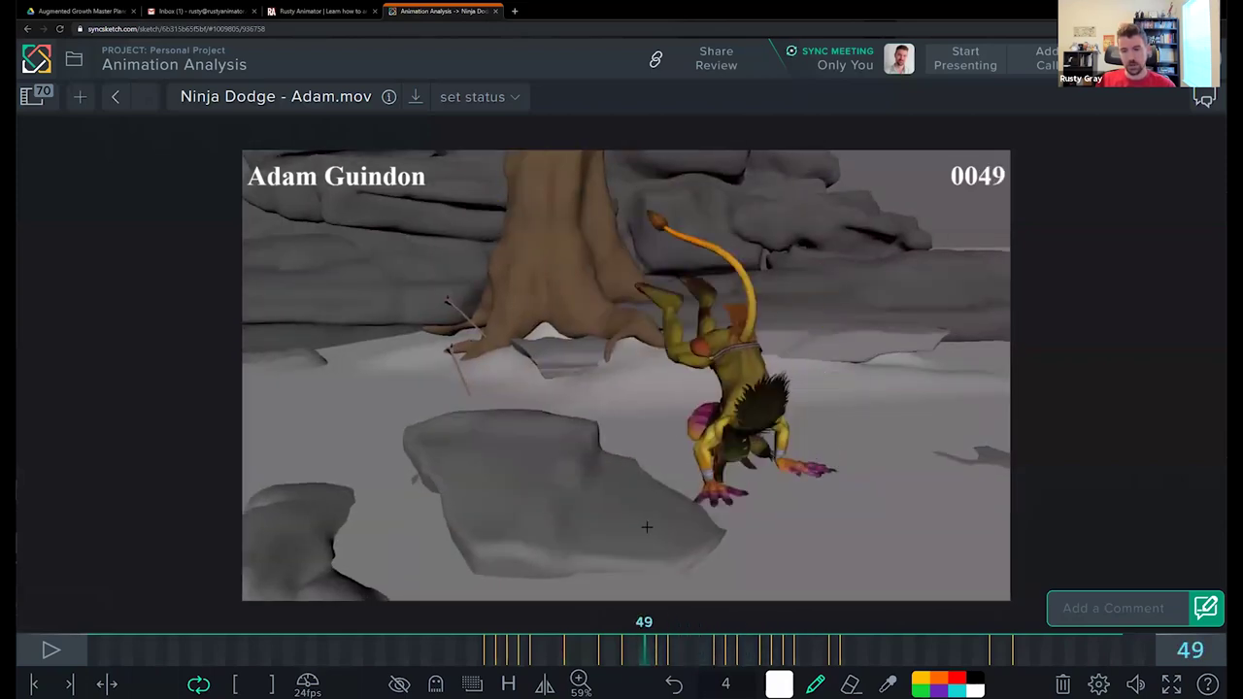
Step: Step frame by frame from the handstand at frame 49 into the flip, going back and forth around frame 57 and ending at frame 59
key(Right)
key(Right)
key(Right)
key(Right)
key(Right)
key(Right)
key(Right)
key(Right)
key(Right)
key(Right)
key(Right)
key(Right)
key(Right)
key(Left)
key(Left)
key(Left)
key(Left)
key(Left)
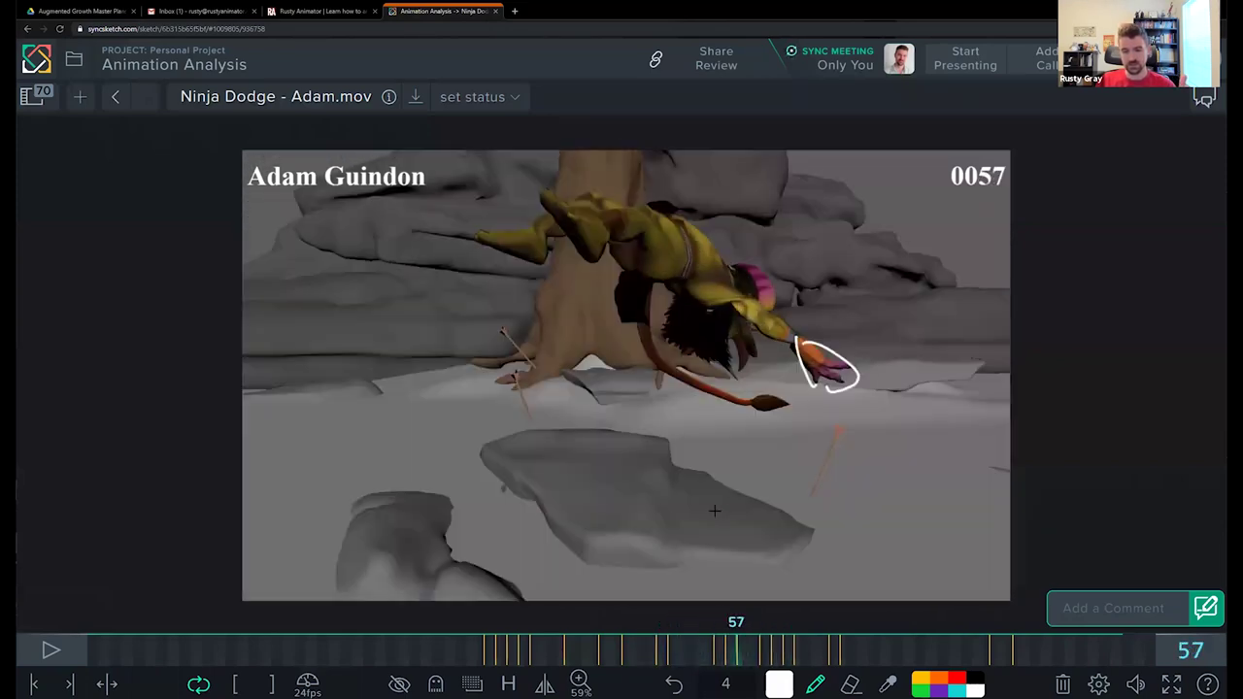
key(Left)
key(Right)
key(Right)
key(Right)
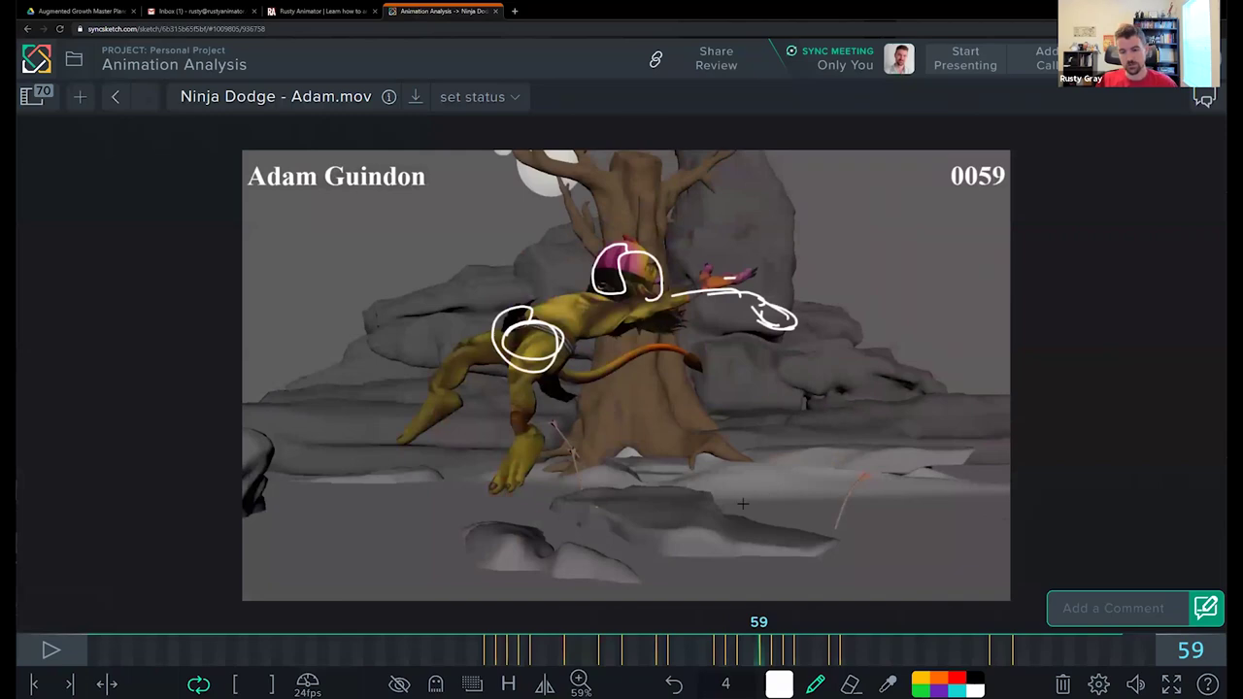
Step: Hide the sketches and compare the airborne poses at frames 58 and 59
key(g)
key(g)
key(h)
drag(706, 644, 750, 574)
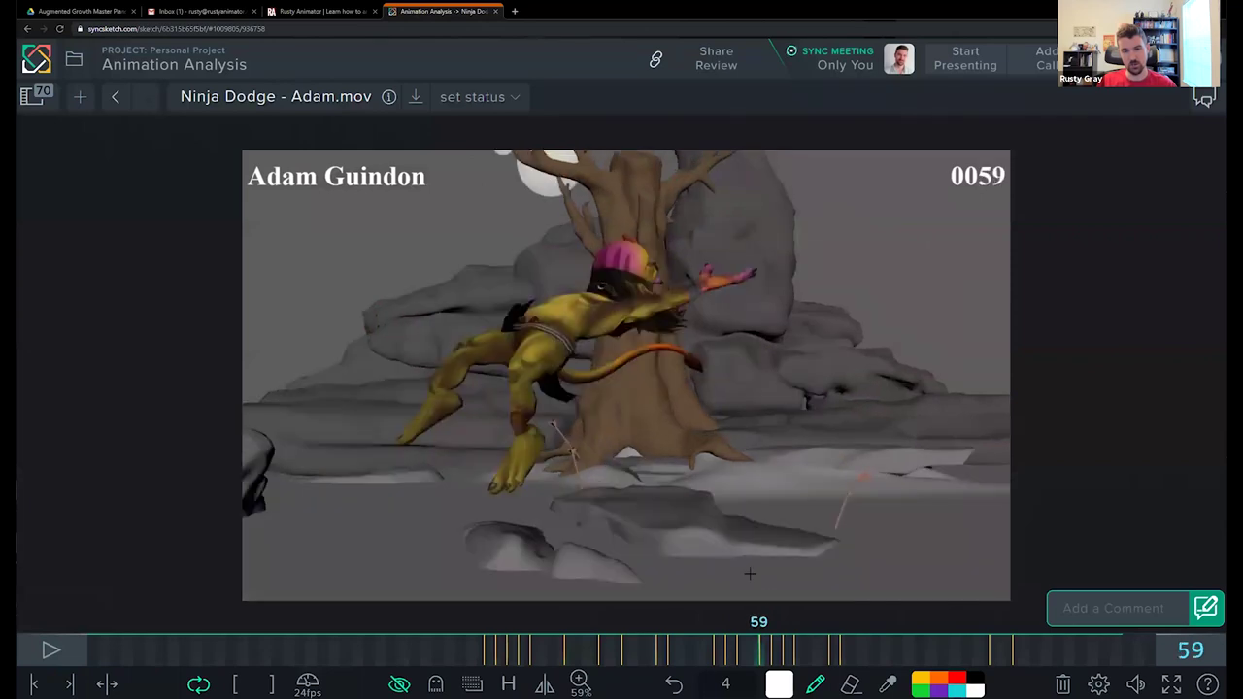
key(Left)
key(Right)
key(Left)
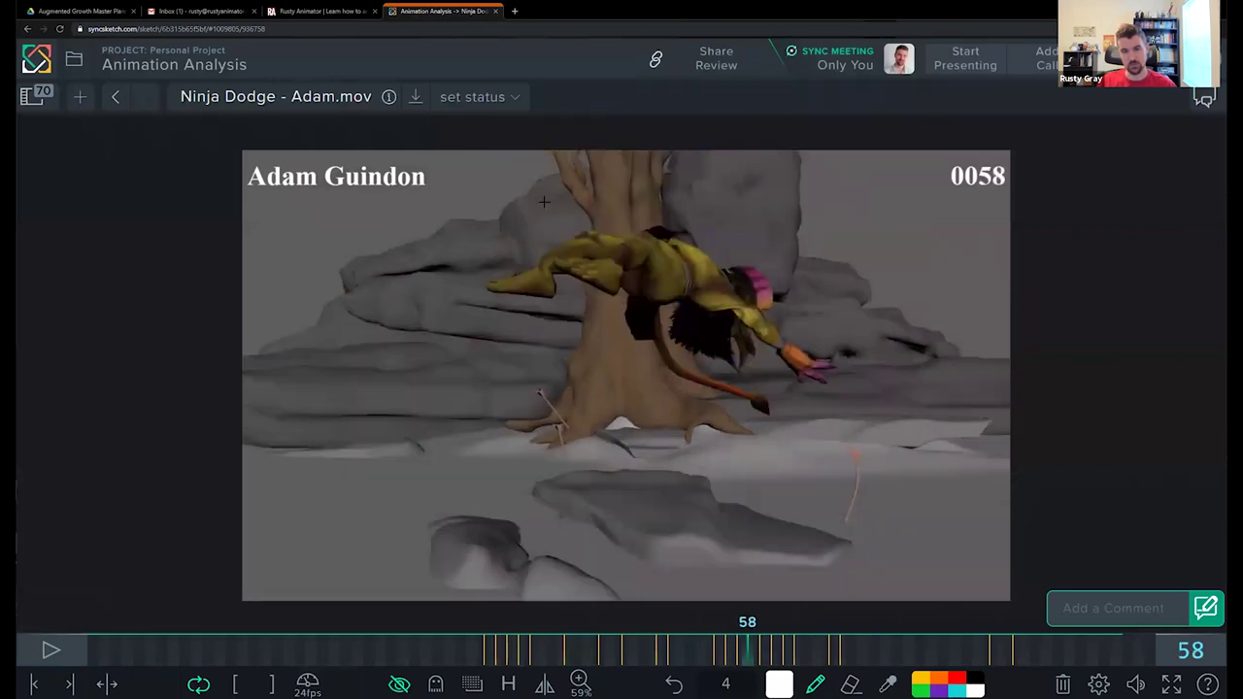
key(Right)
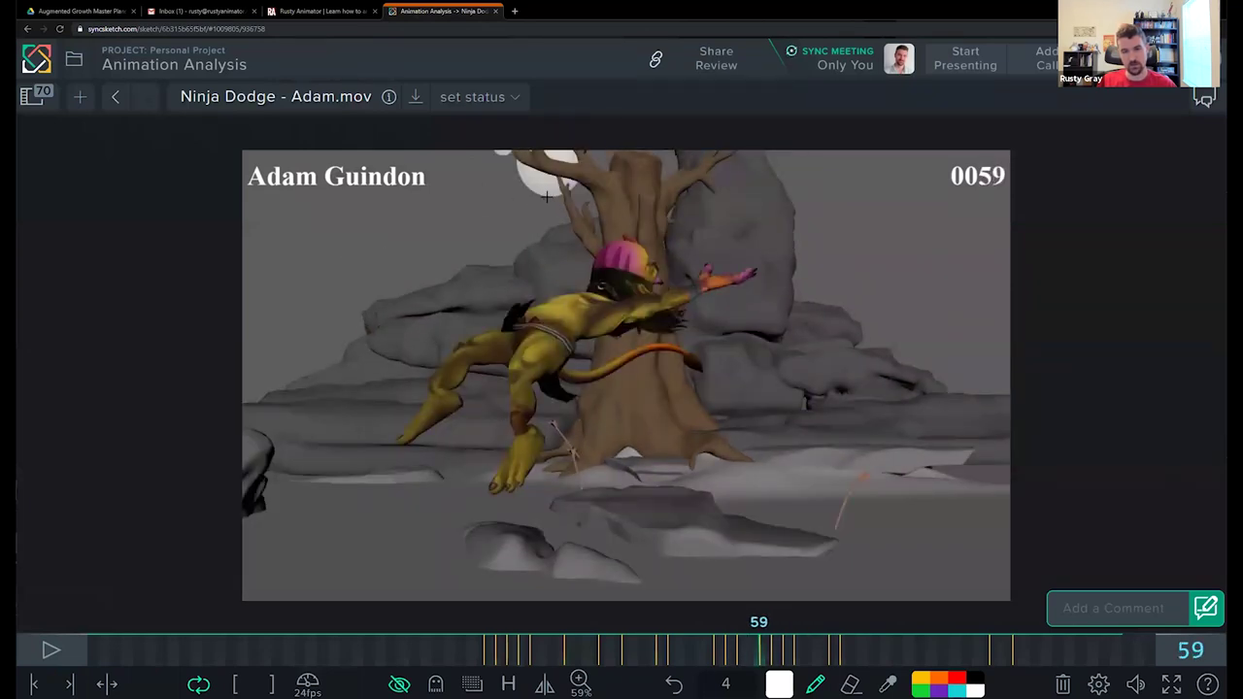
Step: Step back and forth through frames 59 to 62 to examine the landing poses without sketches, returning to frame 58
key(Right)
key(Left)
key(Right)
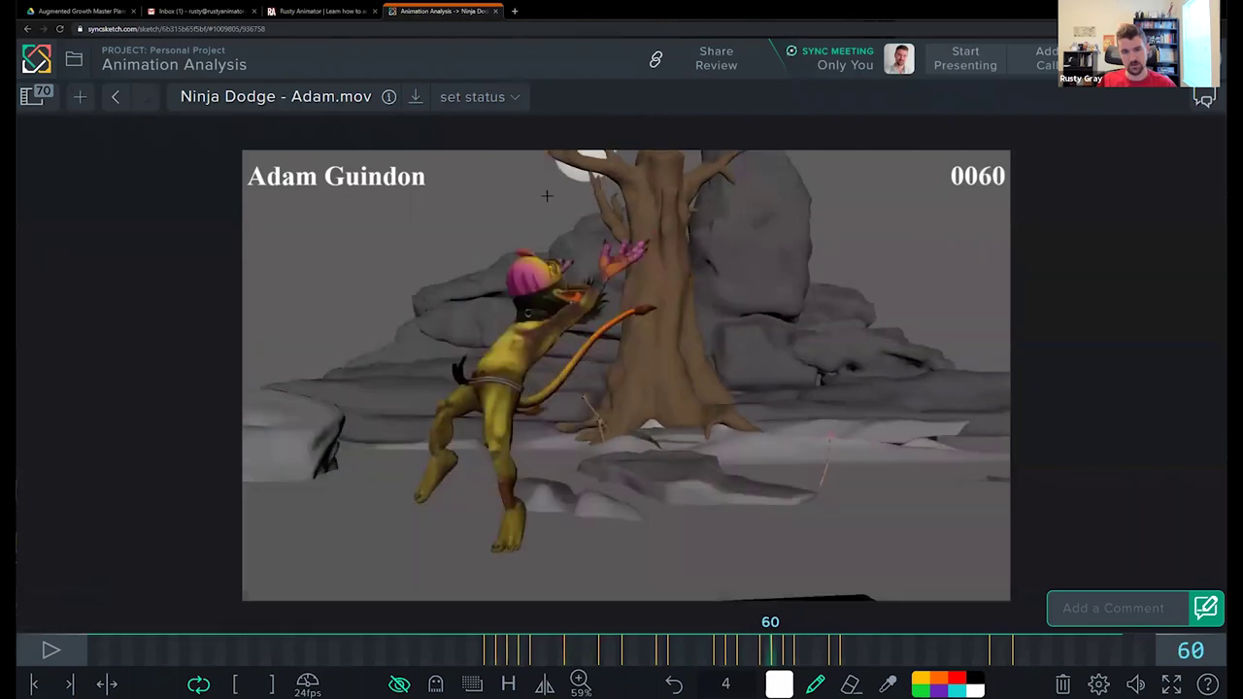
key(Right)
key(Left)
key(Right)
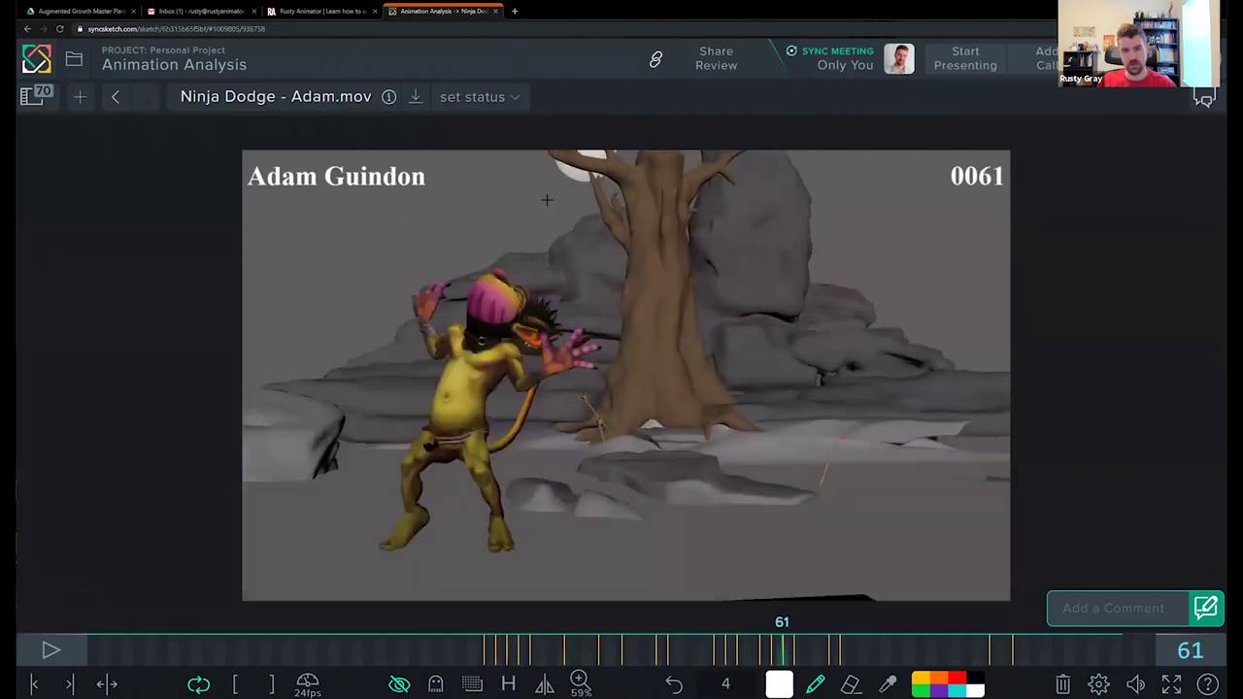
key(Left)
key(Right)
key(Left)
key(Right)
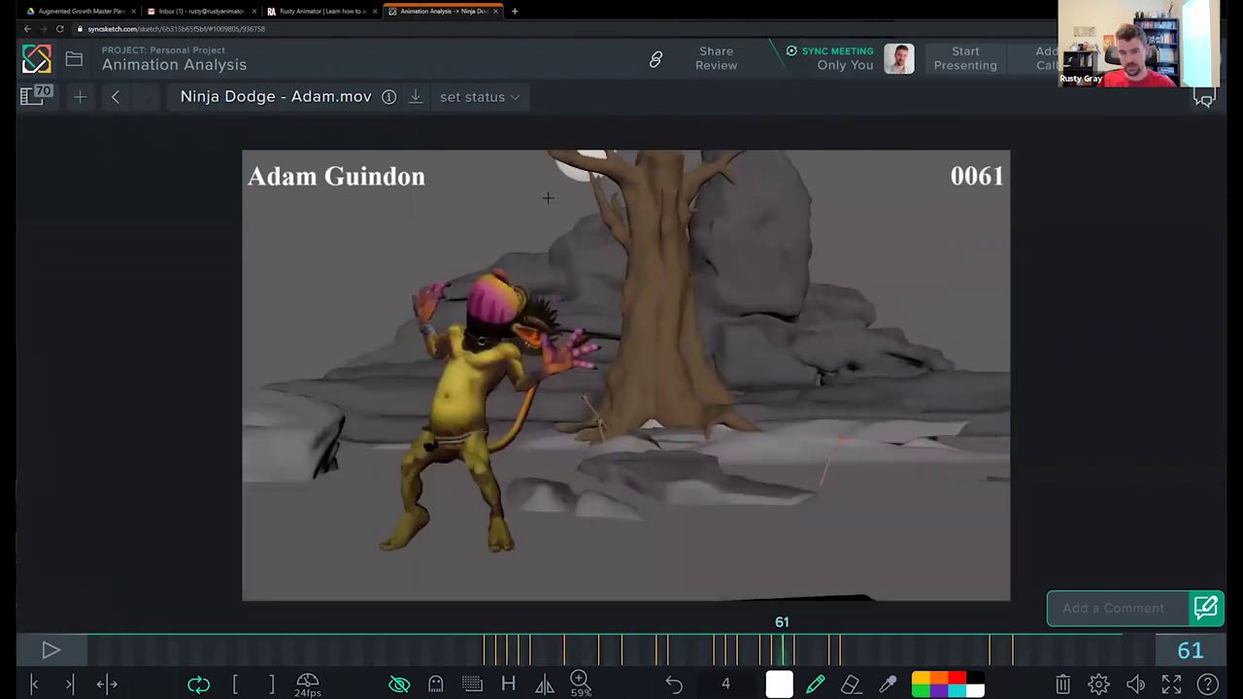
key(Right)
key(Left)
key(Left)
key(Left)
key(Left)
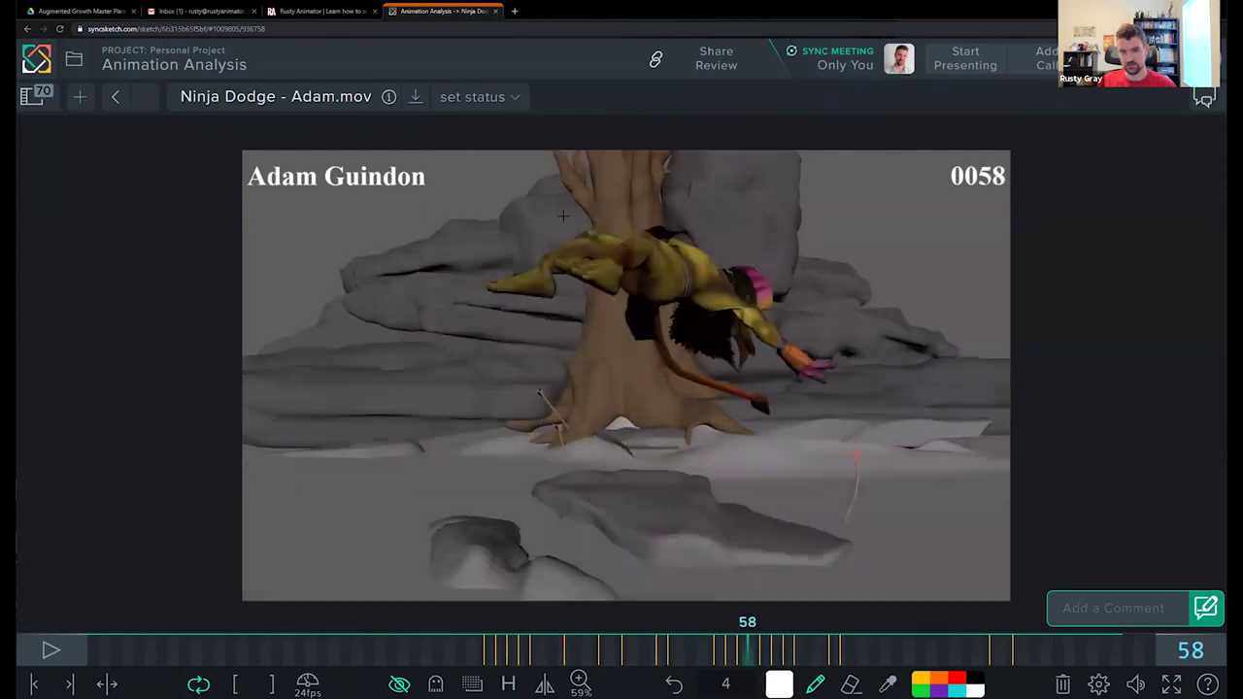
Step: Step forward to the landing at frame 61 and scrub on to the crouch just past frame 71
key(Right)
key(Right)
key(Right)
drag(789, 660, 909, 620)
key(Right)
Step: Draw a white downward arrow on the ground beside the crouching creature at frame 71
key(Left)
key(Left)
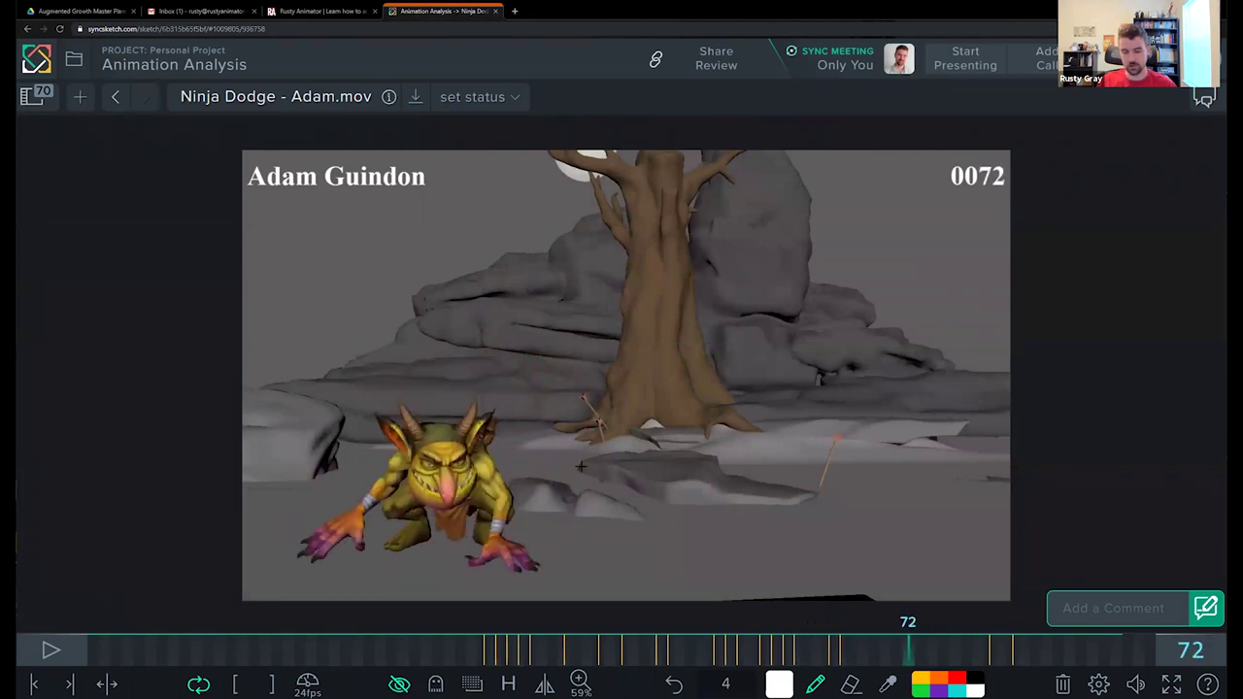
click(605, 529)
click(733, 437)
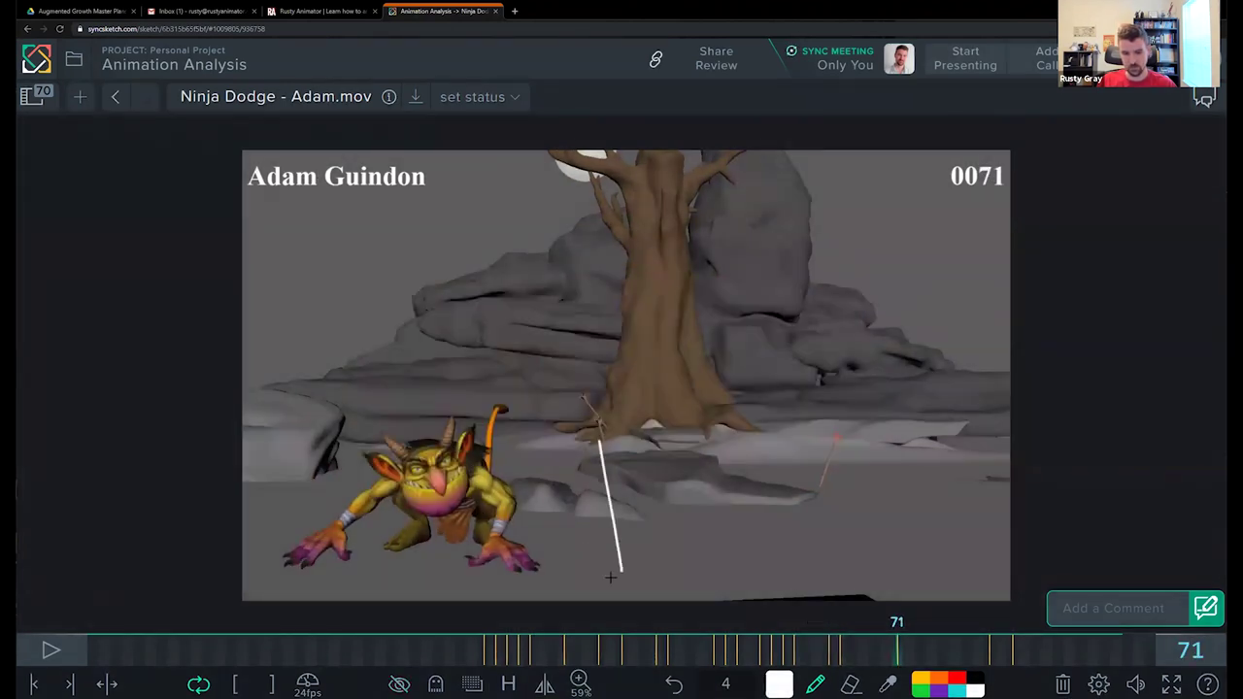
drag(611, 577, 661, 571)
Step: Step back and forth between frames 67 and 71 to examine the creature's held crouch and moving tail
key(Right)
key(Left)
key(Left)
key(Left)
key(Left)
key(Left)
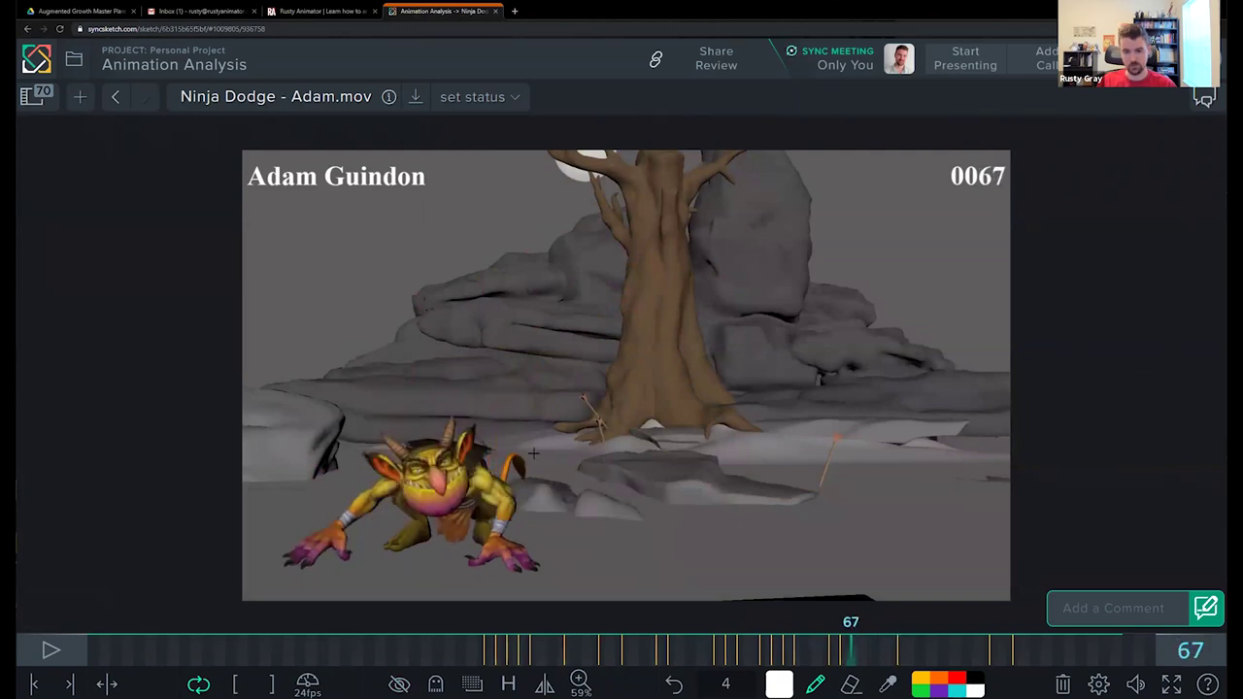
key(Right)
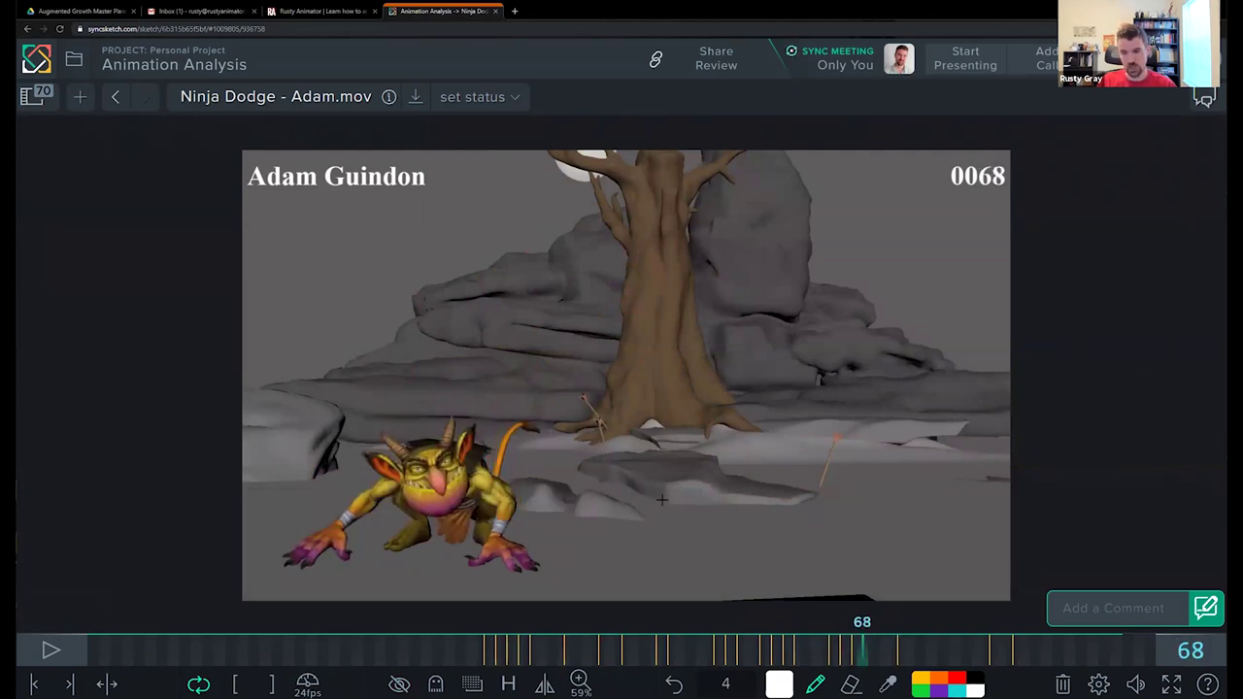
key(Right)
key(Right)
key(Right)
key(Left)
key(Left)
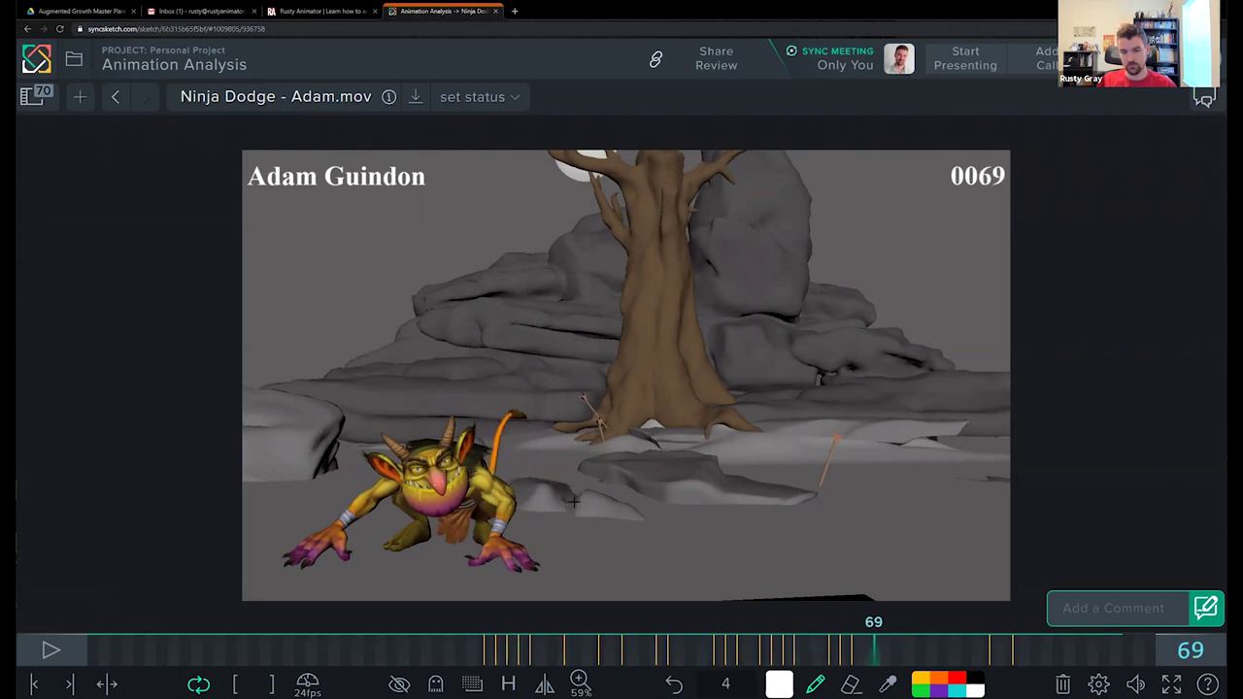
key(Right)
key(Right)
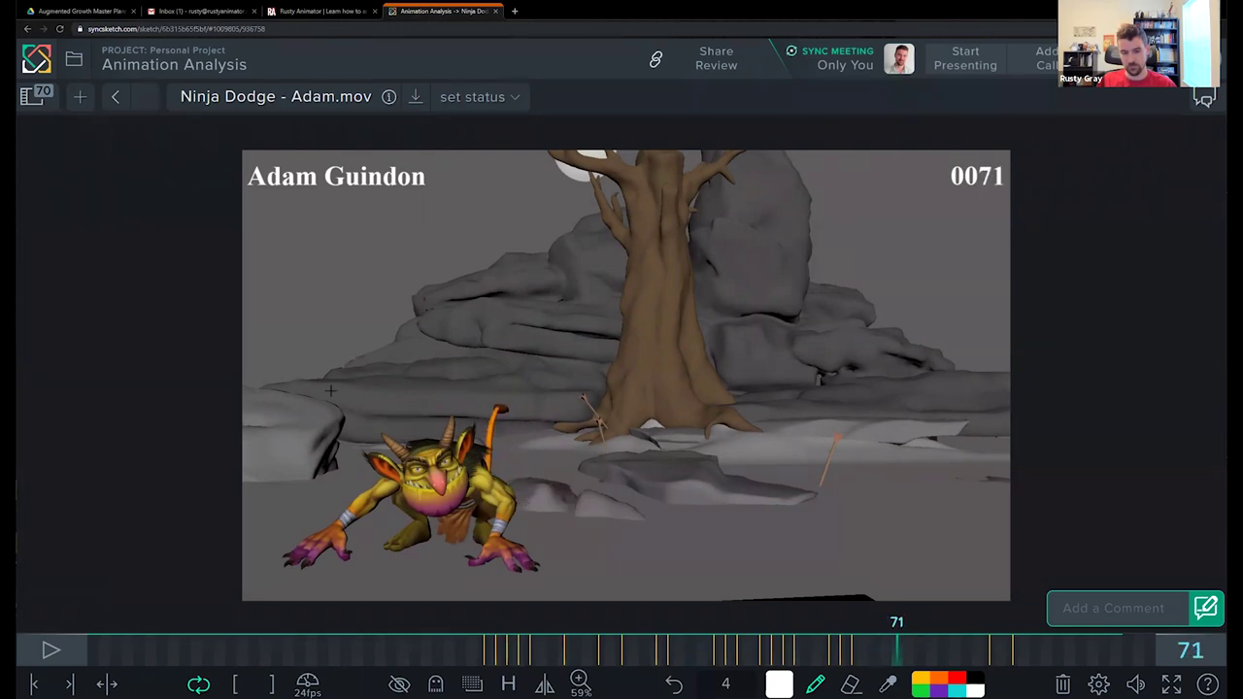
Step: Draw a stroke above the crouching creature at frame 71 and clear it
mouse_move(348, 373)
mouse_down()
mouse_move(449, 491)
mouse_move(356, 548)
mouse_move(531, 357)
mouse_move(446, 372)
mouse_move(523, 391)
mouse_up()
key(Delete)
key(Left)
key(Right)
Step: Draw a white downward arrow on the ground beside the rising creature at frame 73
key(Right)
key(Right)
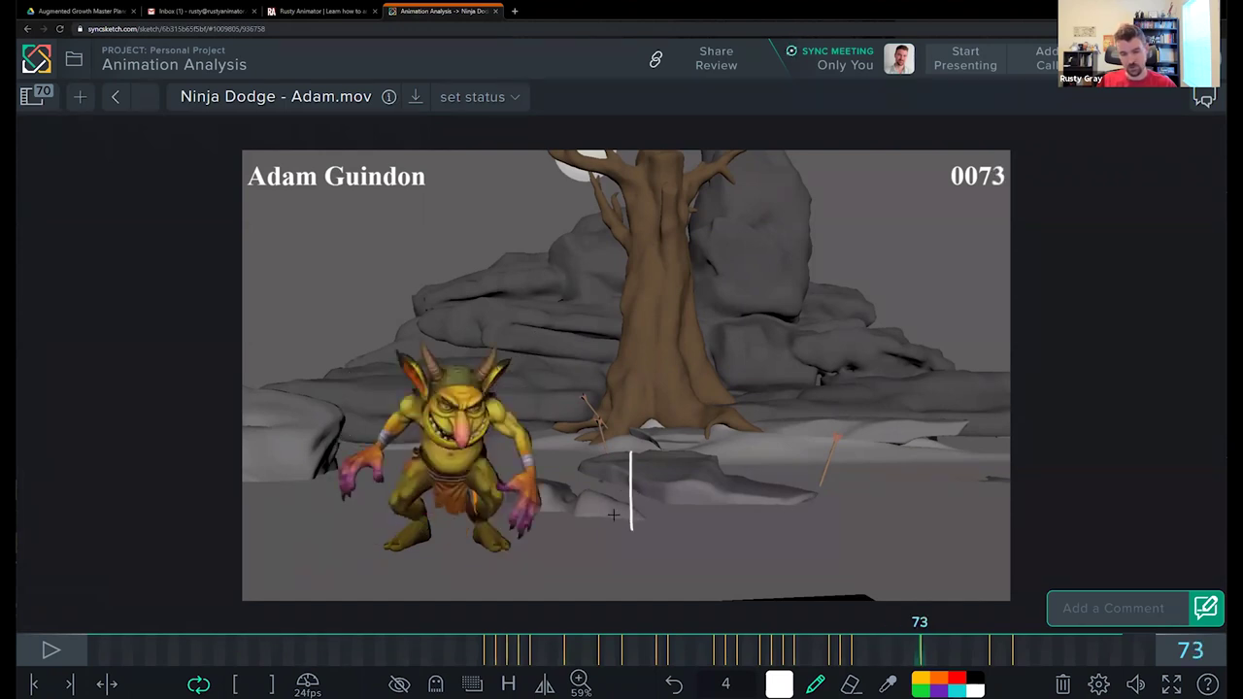
key(Right)
key(Right)
key(Left)
key(Left)
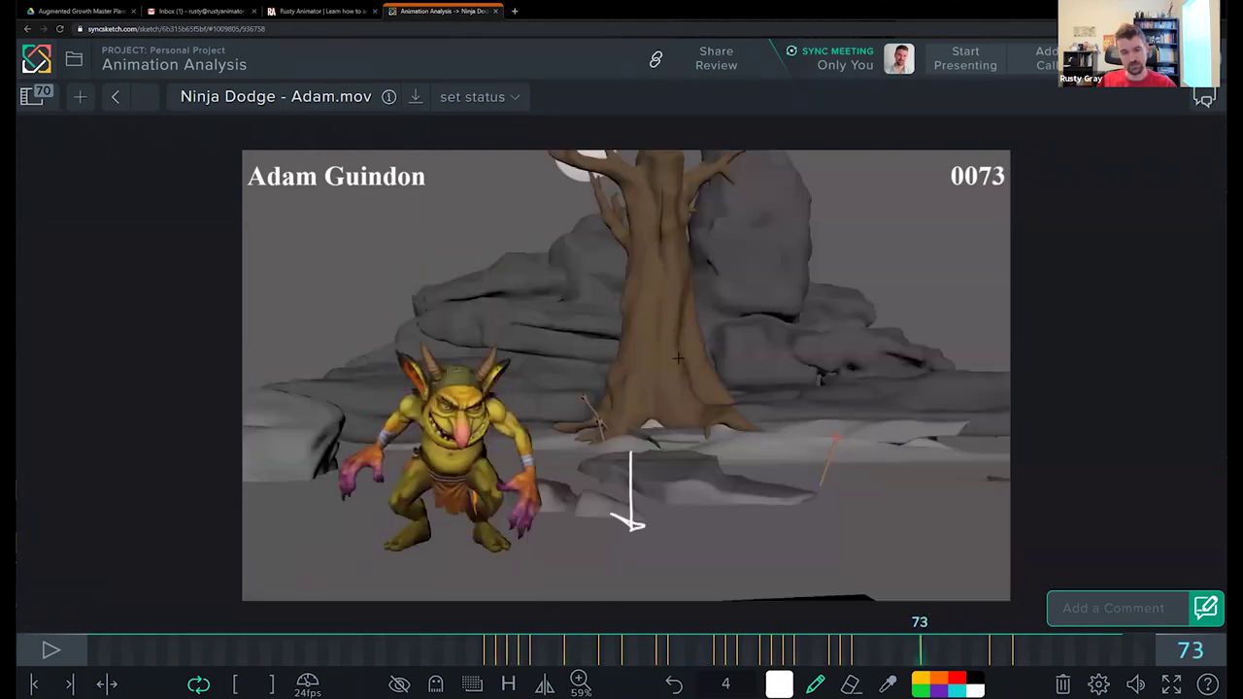
Step: Step through the takeoff from frame 73 to 77, back to the crouch at frame 71, and forward to the jump at frame 79
key(Right)
key(Right)
key(Right)
key(Right)
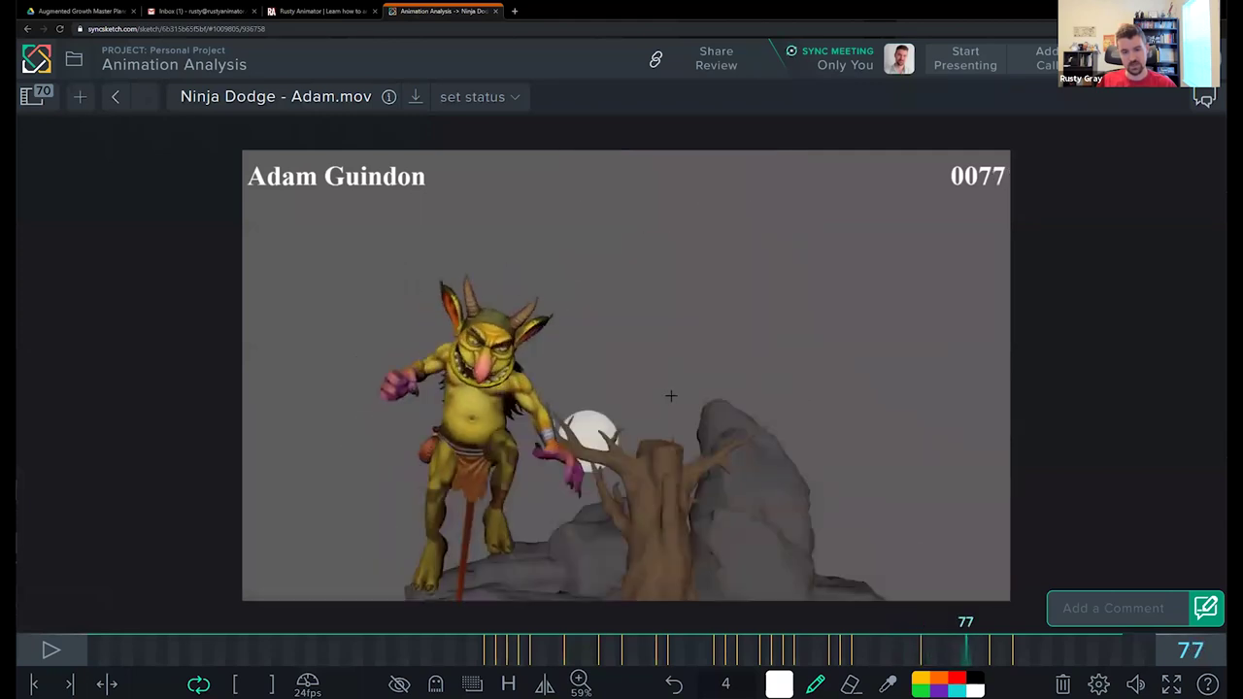
key(Left)
key(Left)
key(Left)
key(Left)
key(Left)
key(Left)
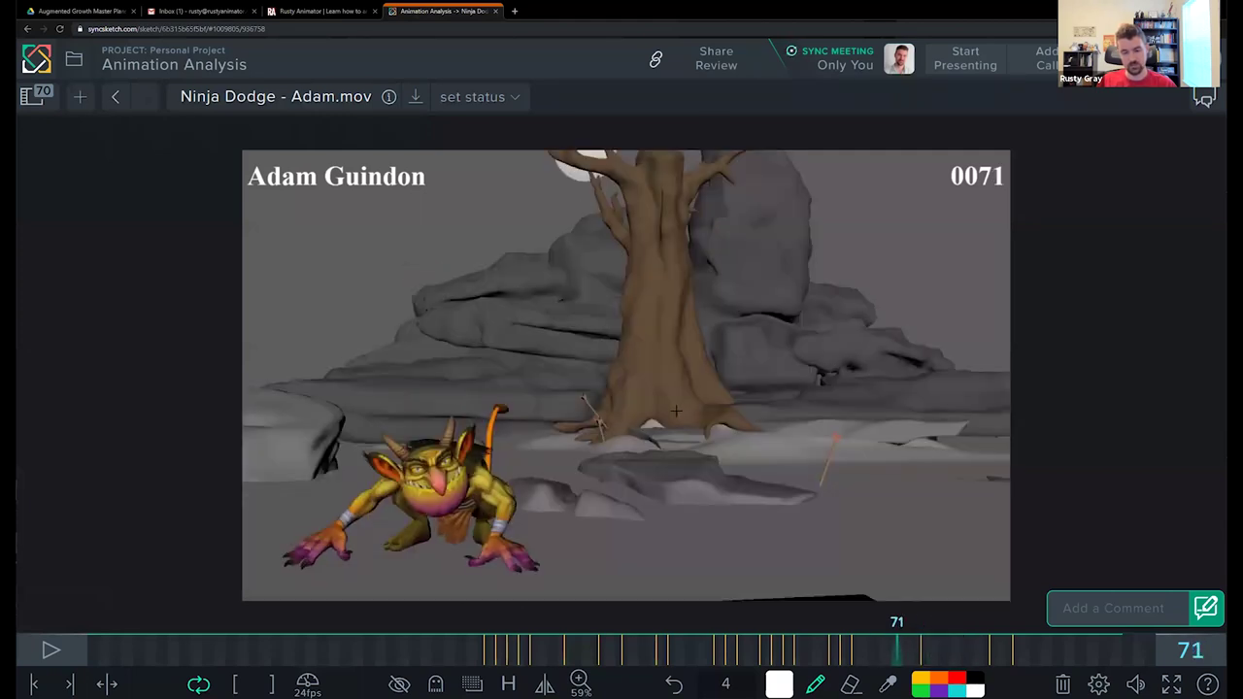
key(Right)
key(Right)
key(Right)
key(Right)
key(Right)
key(Right)
key(Right)
key(Right)
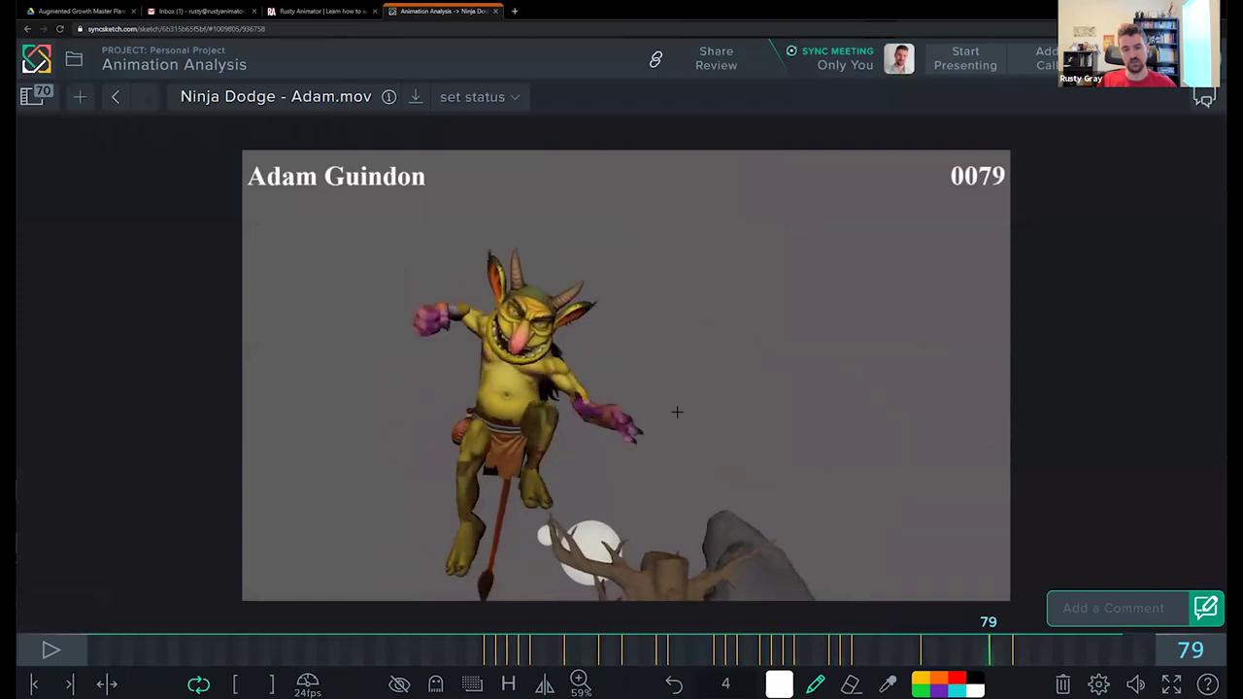
Step: Step back from the jump at frame 79 to the handstand around frame 52, and review the surrounding frames down to frame 49
key(Left)
key(Left)
key(Left)
key(Left)
key(Left)
key(Left)
key(Left)
key(Left)
key(Left)
key(Left)
key(Left)
key(Left)
key(Left)
key(Left)
key(Left)
key(Left)
key(Left)
key(Left)
key(Left)
key(Left)
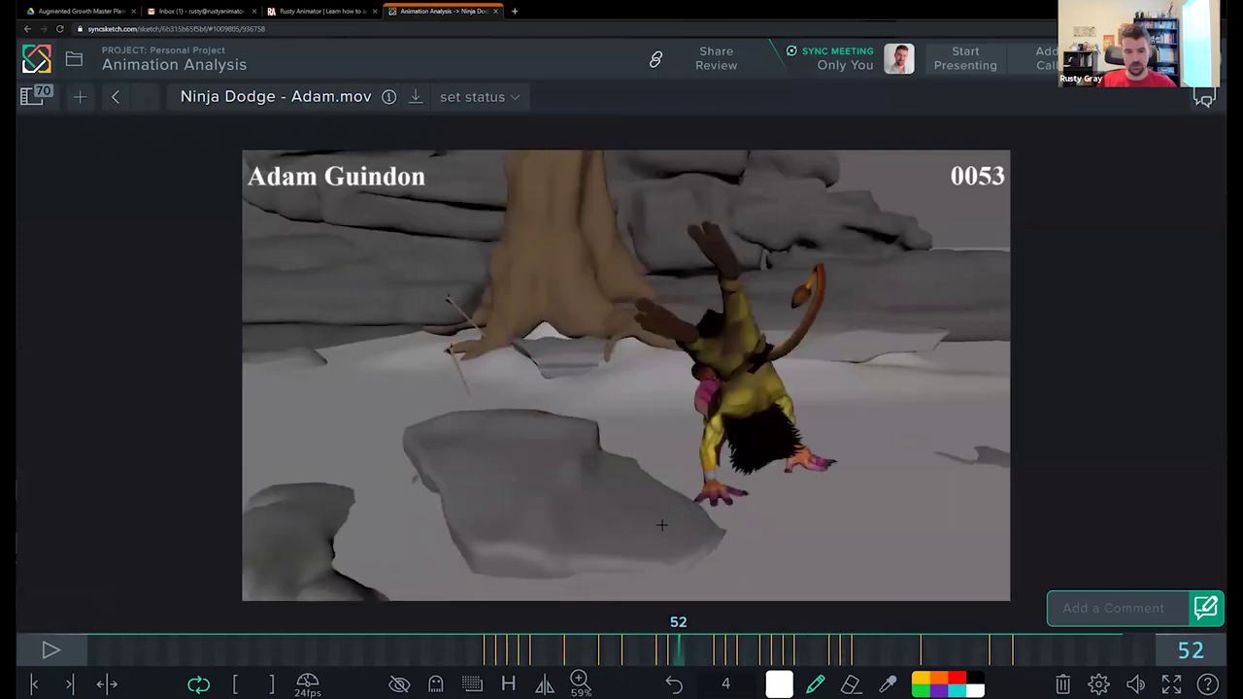
key(Right)
key(Right)
key(Right)
key(Right)
key(Right)
key(Right)
key(Right)
key(Right)
key(Right)
key(Right)
key(Right)
key(Right)
key(Right)
key(Right)
key(Right)
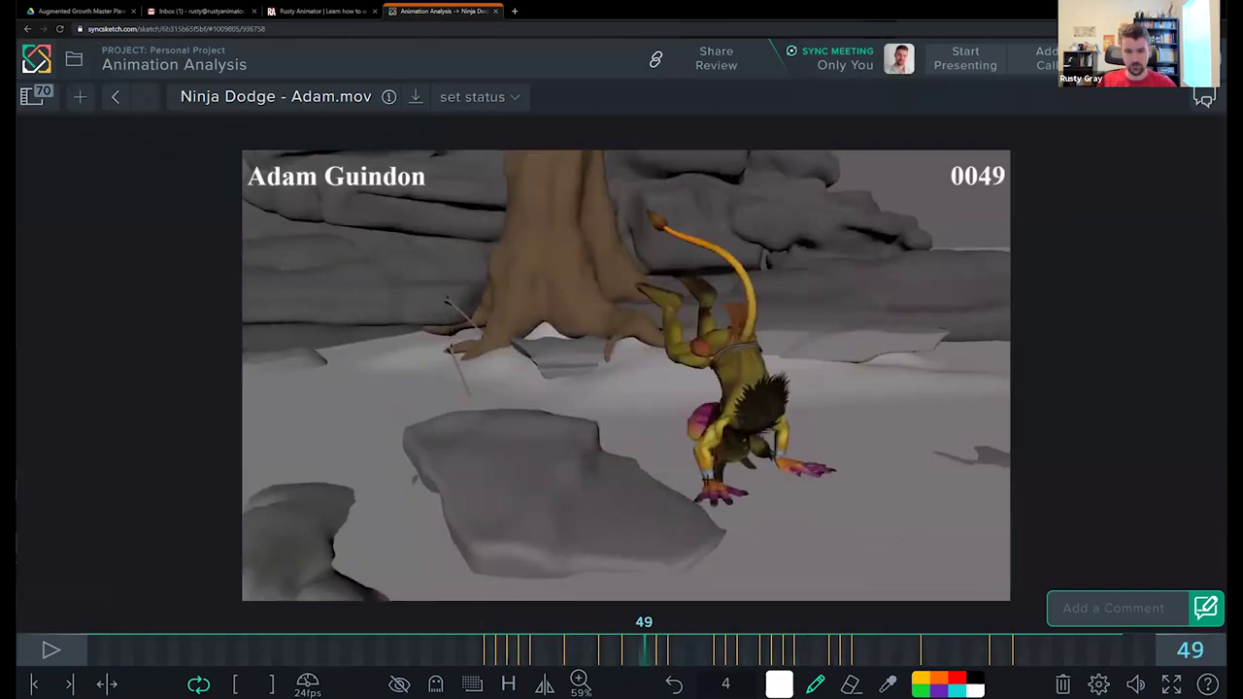
Step: Step from frame 49 through the annotated frames 51, 55 and 56 and back to frame 54 to examine the push-off from the handstand
key(Right)
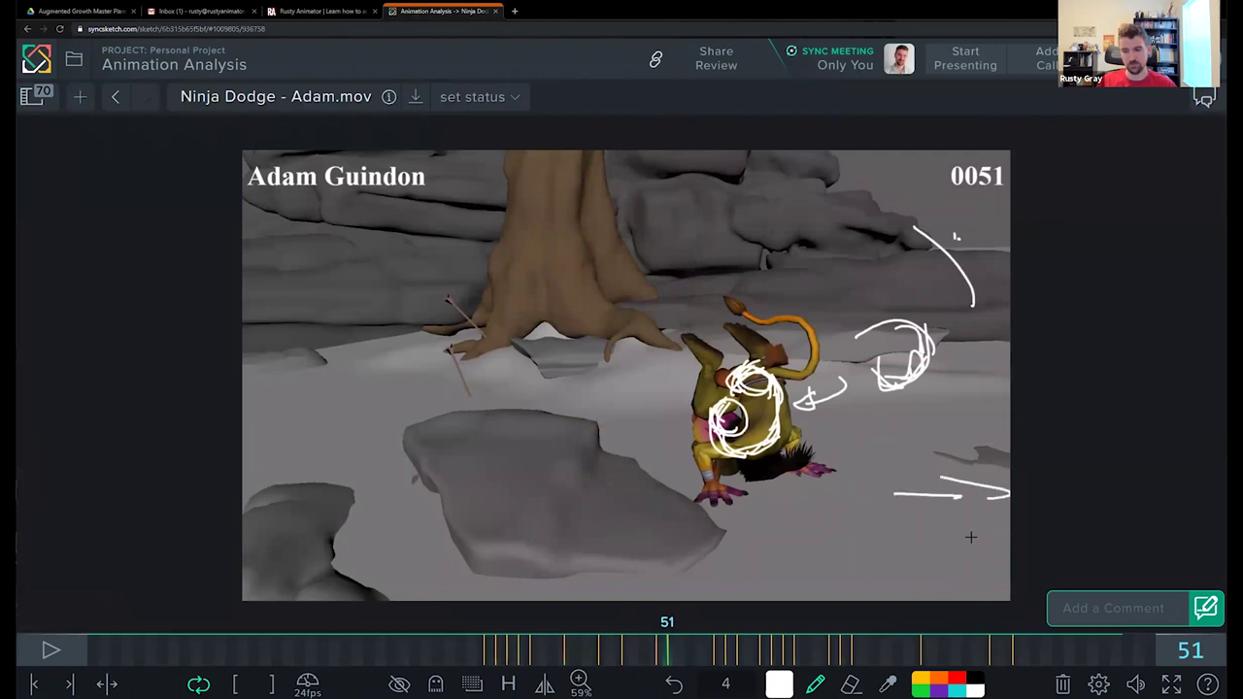
key(Right)
key(Right)
key(Right)
key(Right)
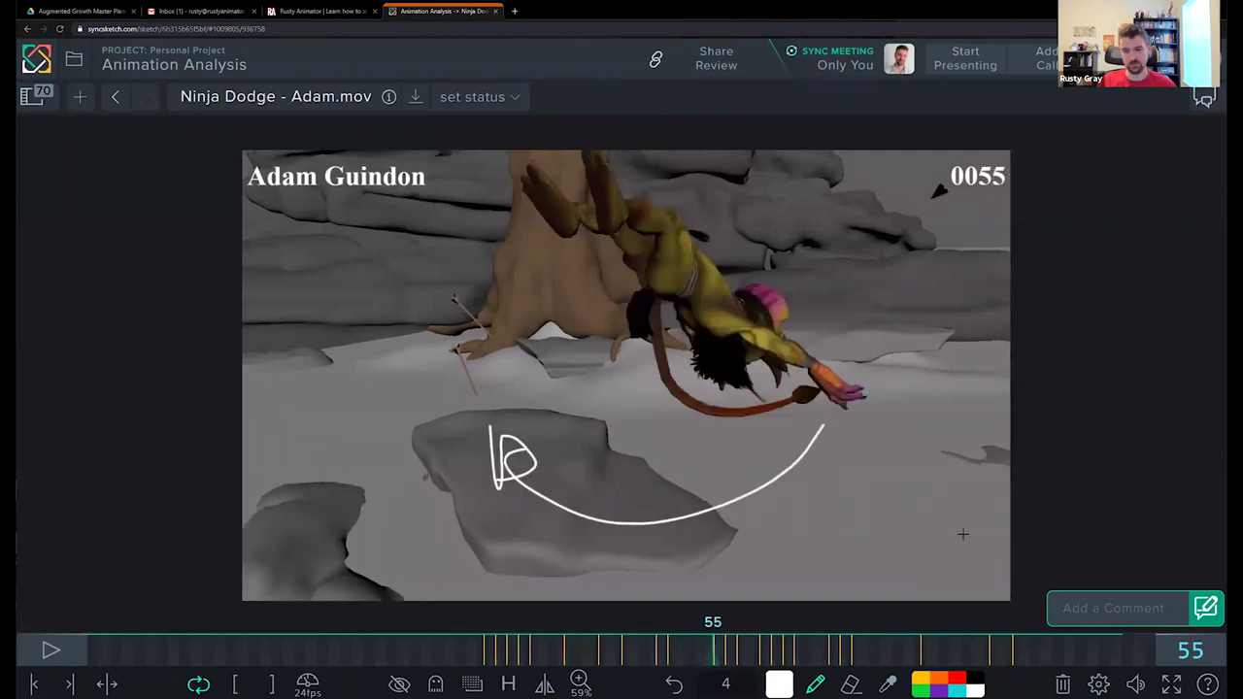
key(Left)
key(Left)
key(Right)
key(Right)
key(Right)
key(Right)
key(Left)
key(Left)
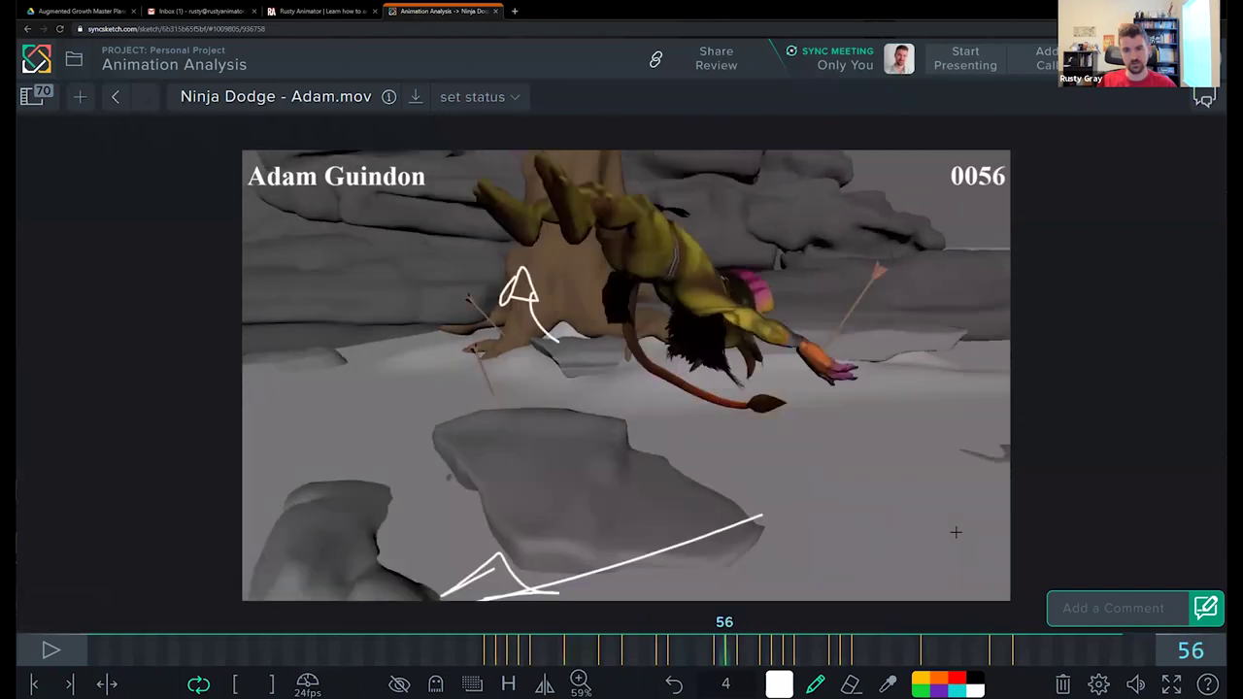
key(Left)
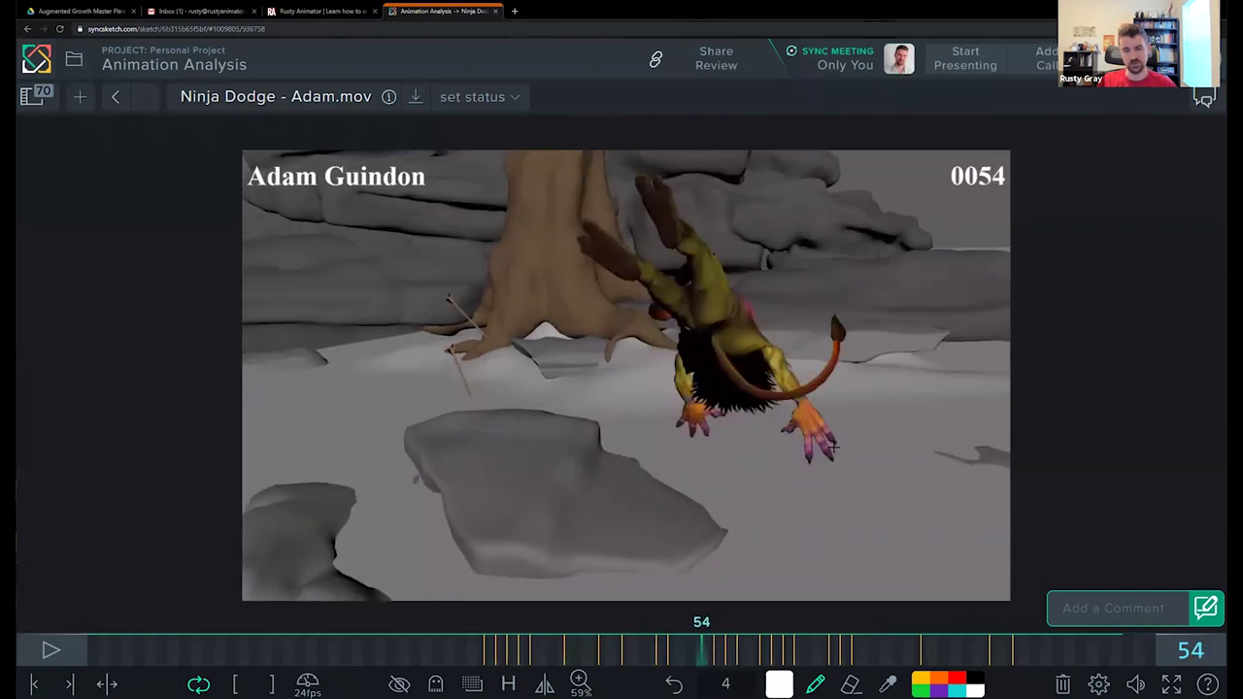
Step: Draw a white downward arrow on the ground below the circled hand at frame 57
key(Right)
key(Right)
key(Right)
key(Left)
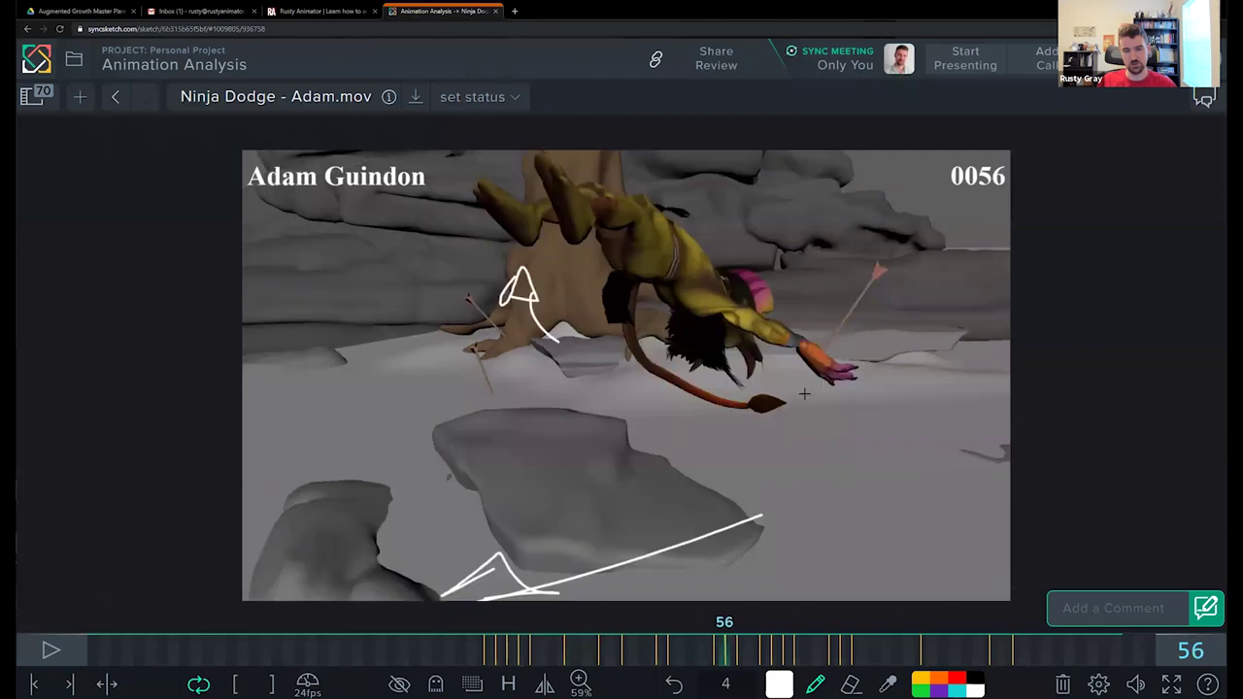
key(Right)
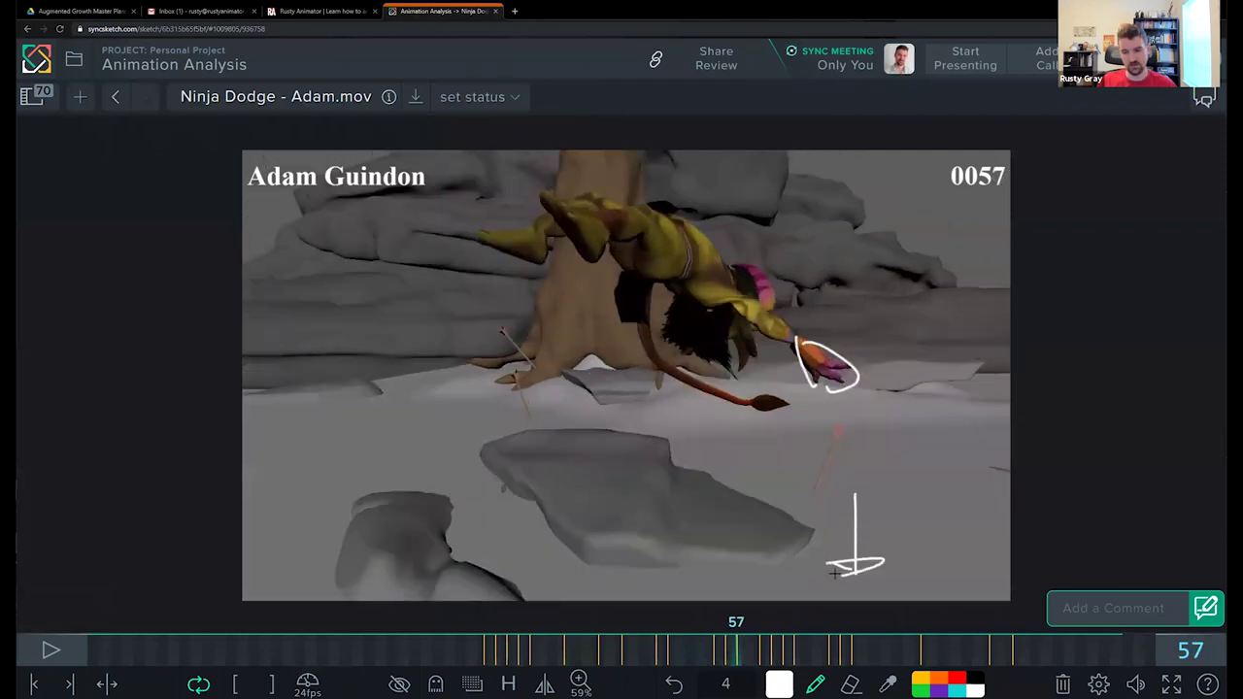
Step: Step back and forth between the annotated frames 56 and 57, ending at frame 55
key(Left)
key(Right)
key(Left)
key(Left)
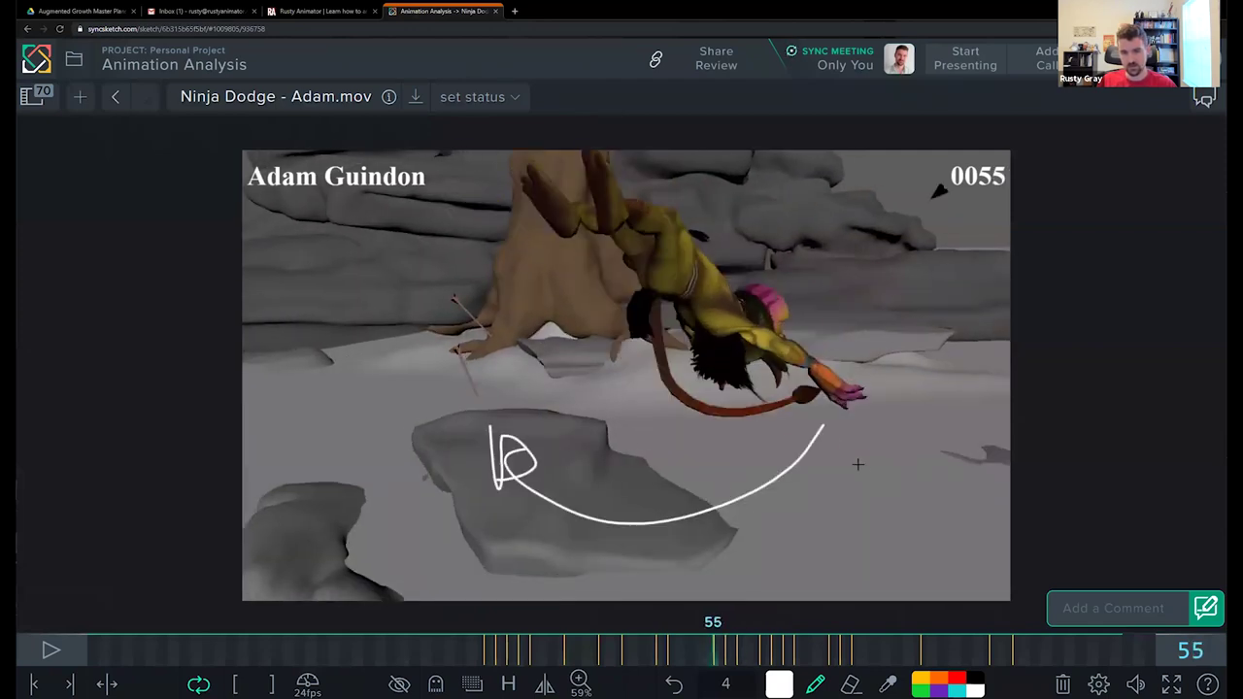
Step: Clear the sketches on frame 55 and draw a short vertical white stroke on the ground below the hand
key(Left)
key(Right)
drag(861, 508, 683, 542)
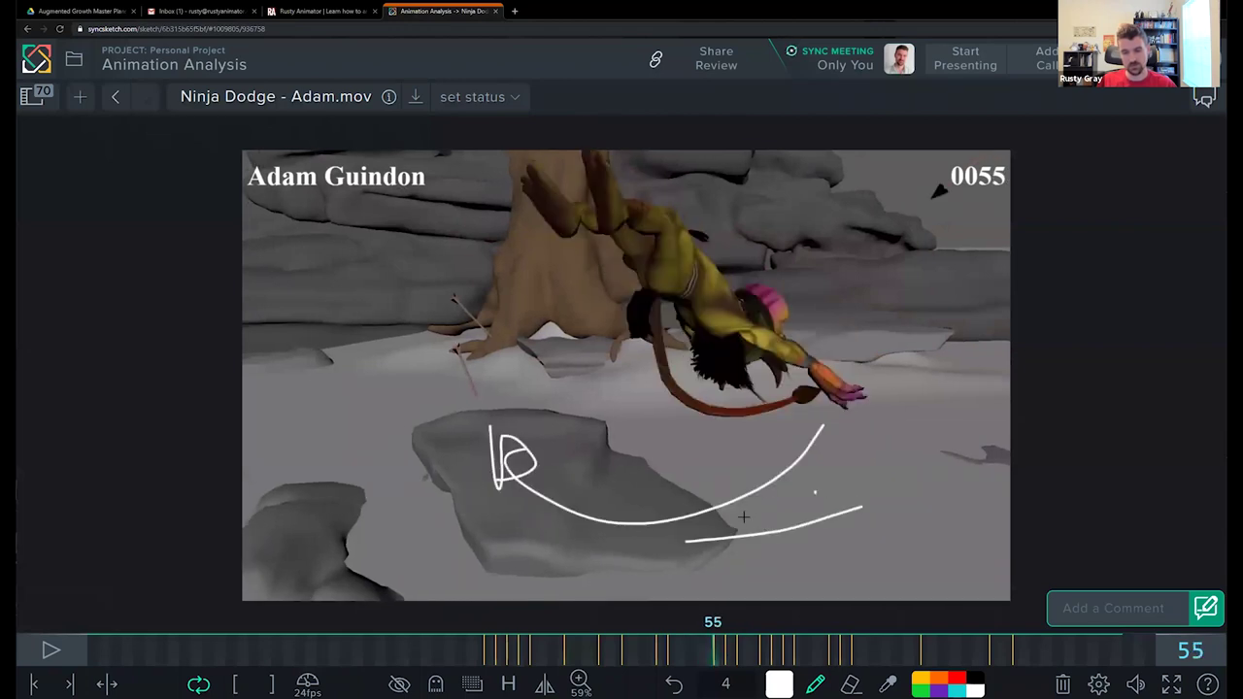
drag(745, 518, 718, 566)
key(Delete)
drag(821, 498, 822, 565)
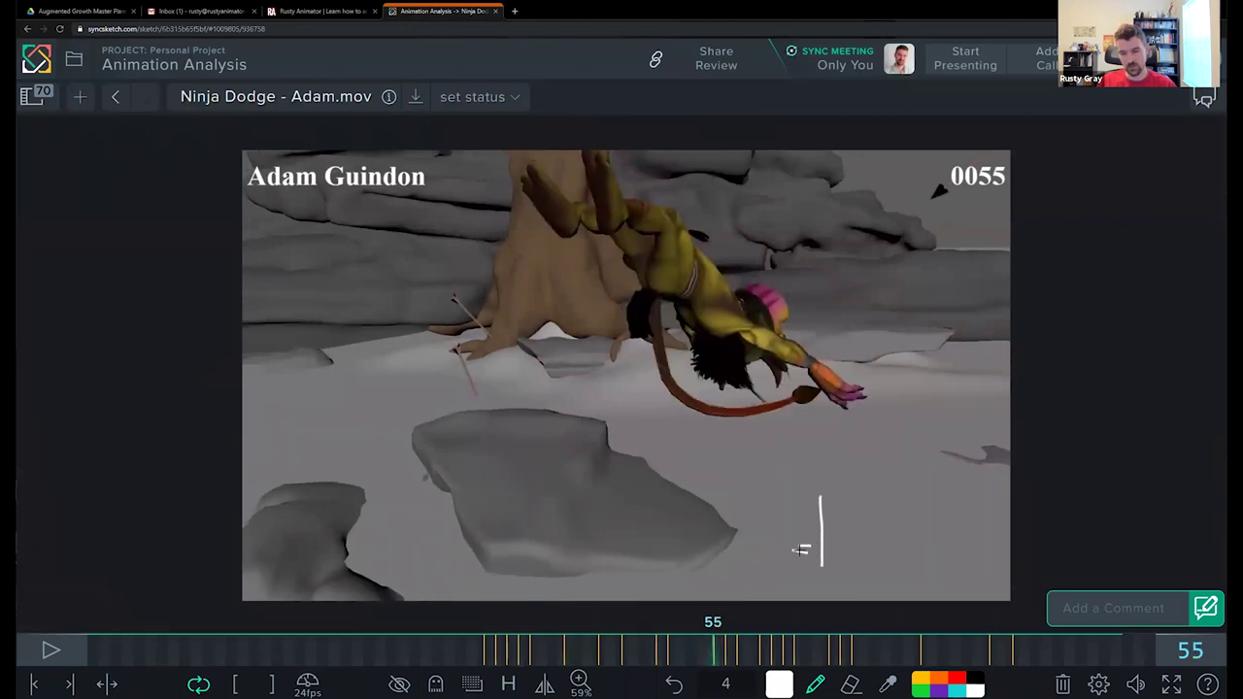
Step: Step from frame 55 through the annotated frame 57 to frame 61 to examine the flip into the landing
key(Right)
key(Right)
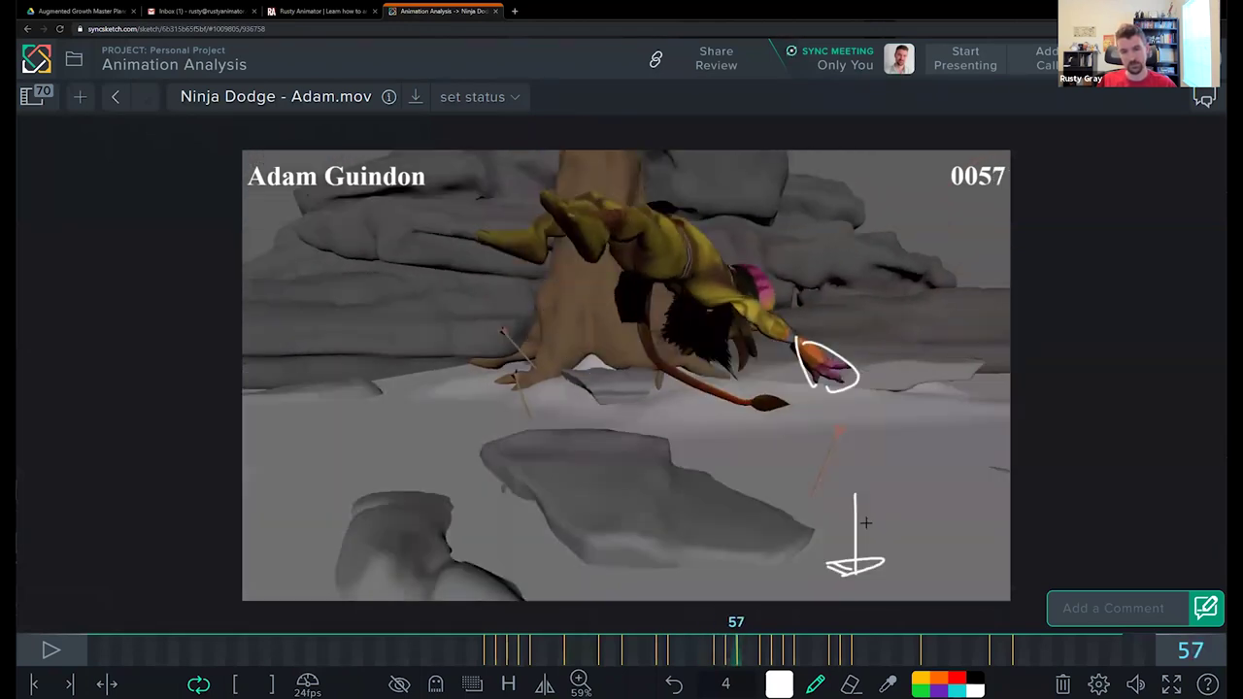
key(Left)
key(Right)
key(Right)
key(Right)
key(Right)
key(Right)
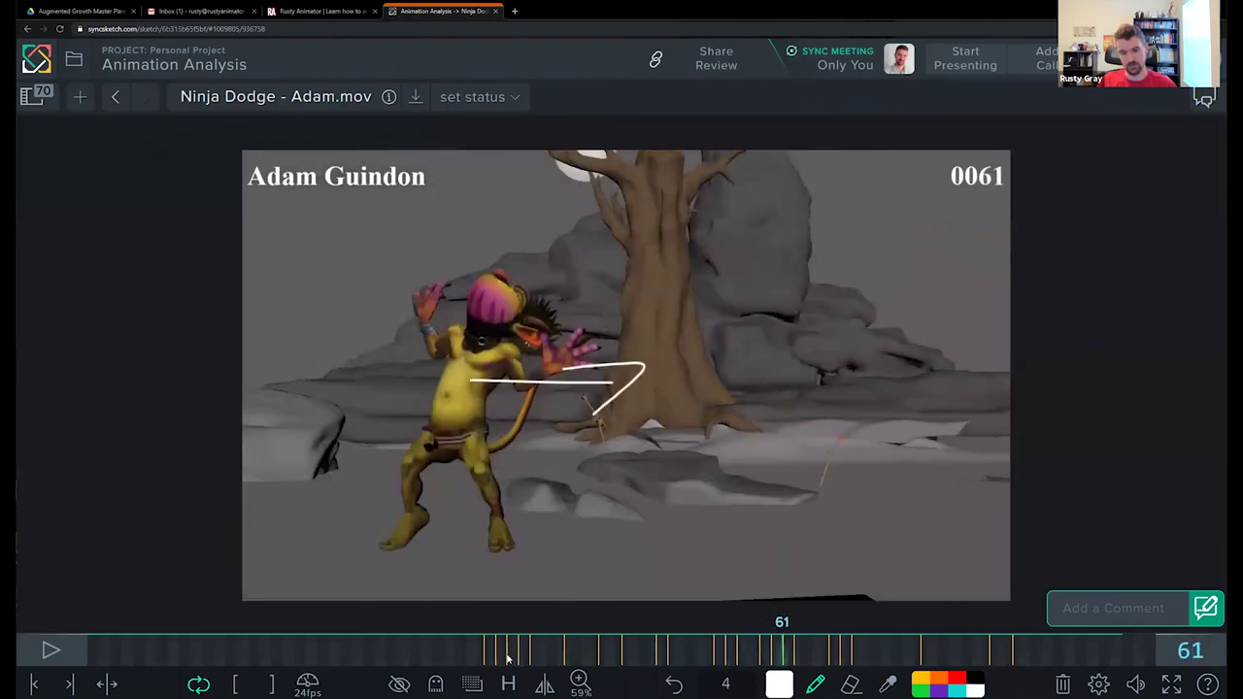
Step: Return to the crouch at frame 24 and sketch a short downward white stroke beside the character
drag(508, 659, 363, 530)
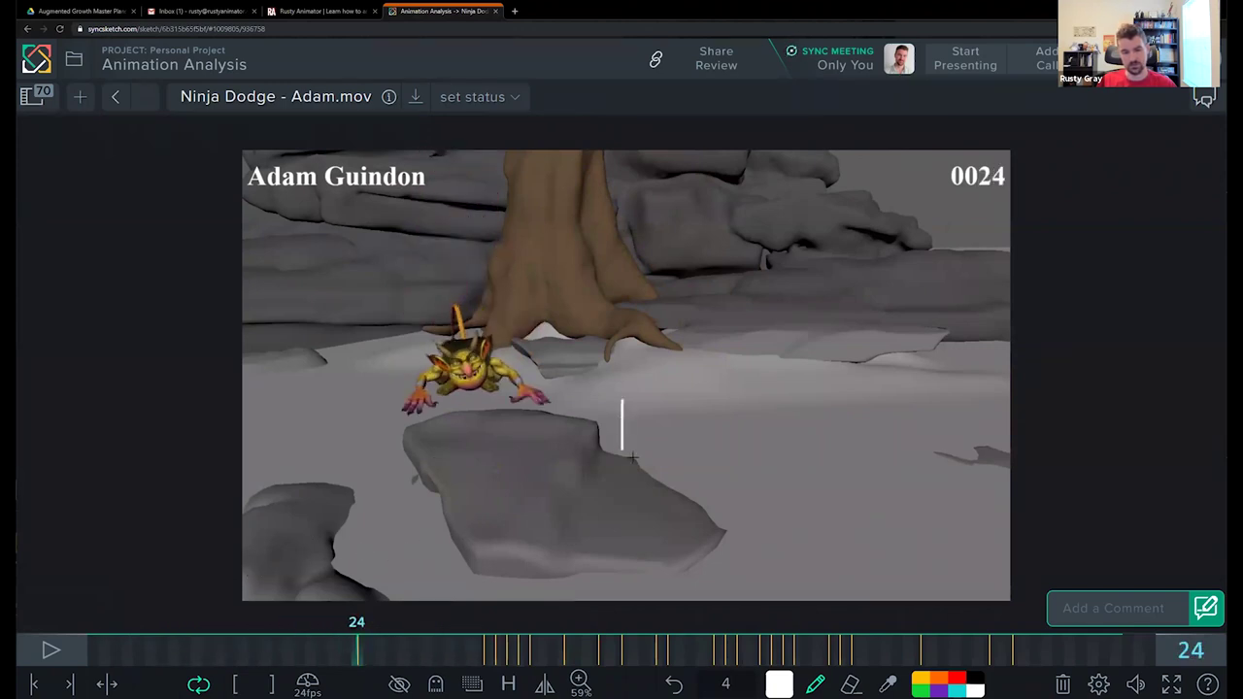
drag(639, 451, 649, 454)
Step: Step forward from the crouch at frame 24 through the annotated frame 47 to the push-off at frame 57
key(Right)
key(Right)
key(Right)
key(Right)
key(Right)
key(Right)
key(Right)
key(Right)
key(Right)
key(Right)
key(Right)
key(Right)
key(Right)
key(Right)
key(Right)
key(Right)
key(Right)
key(Right)
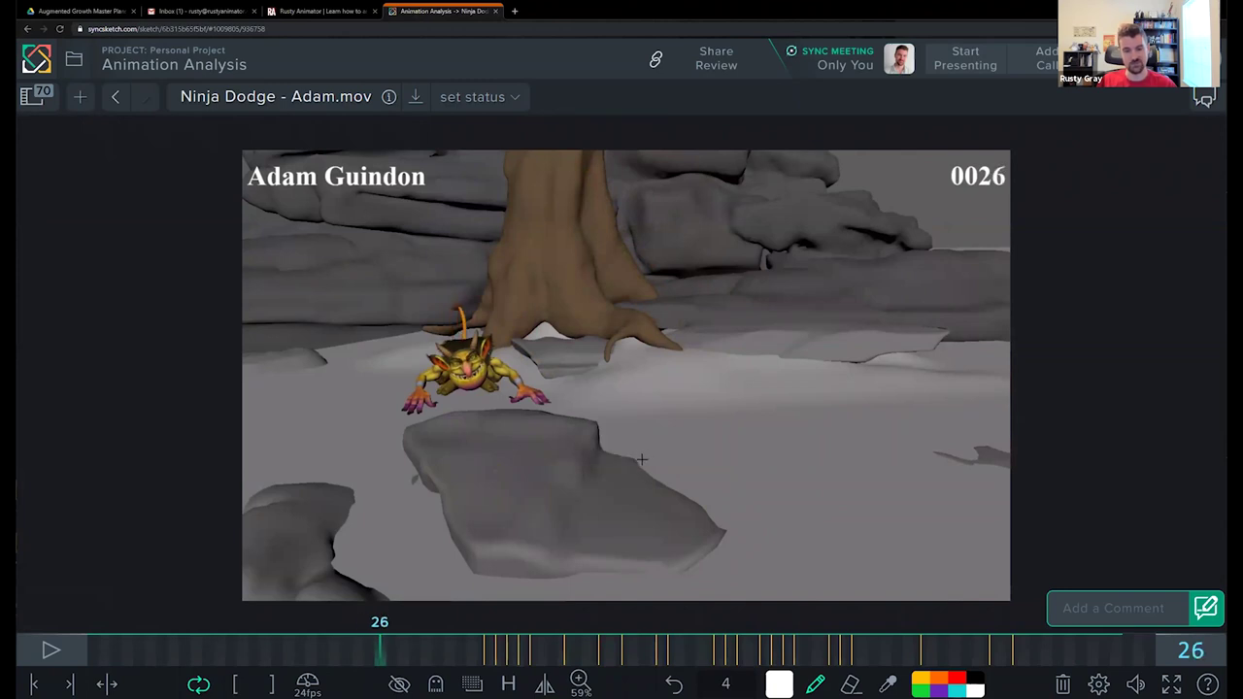
key(Right)
key(Right)
key(Right)
key(Right)
key(Right)
key(Right)
key(Right)
key(Right)
key(Right)
key(Right)
key(Right)
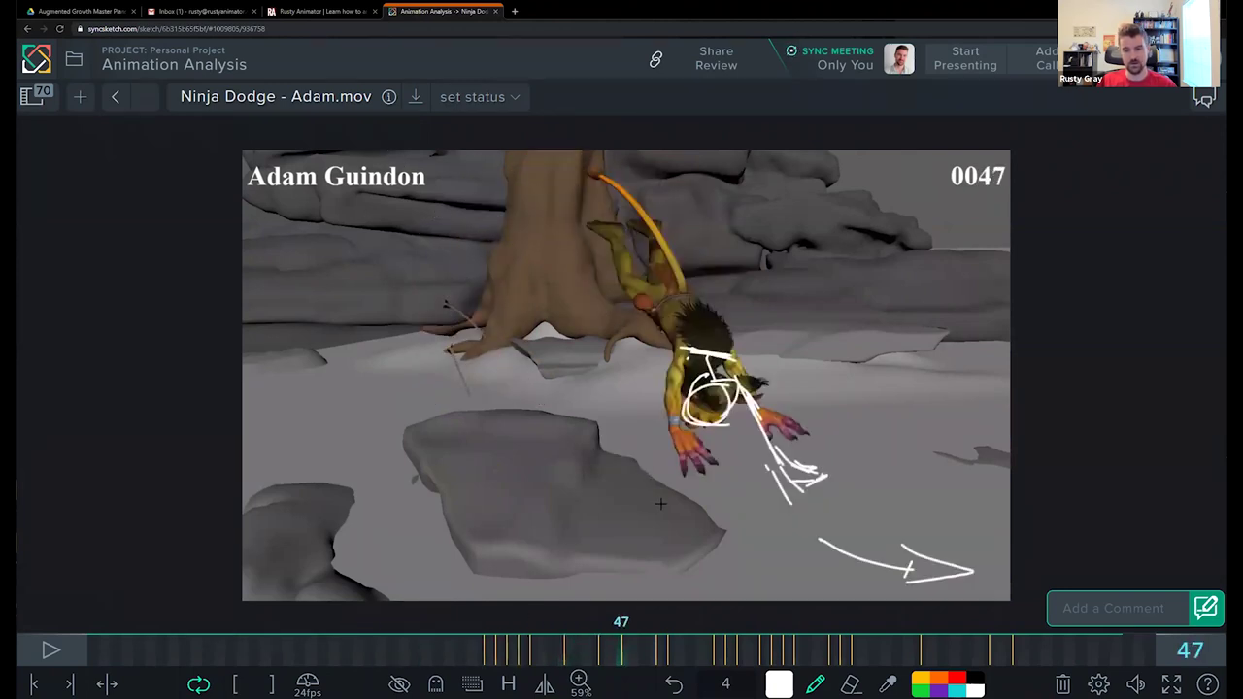
key(Right)
key(Right)
key(Right)
key(Right)
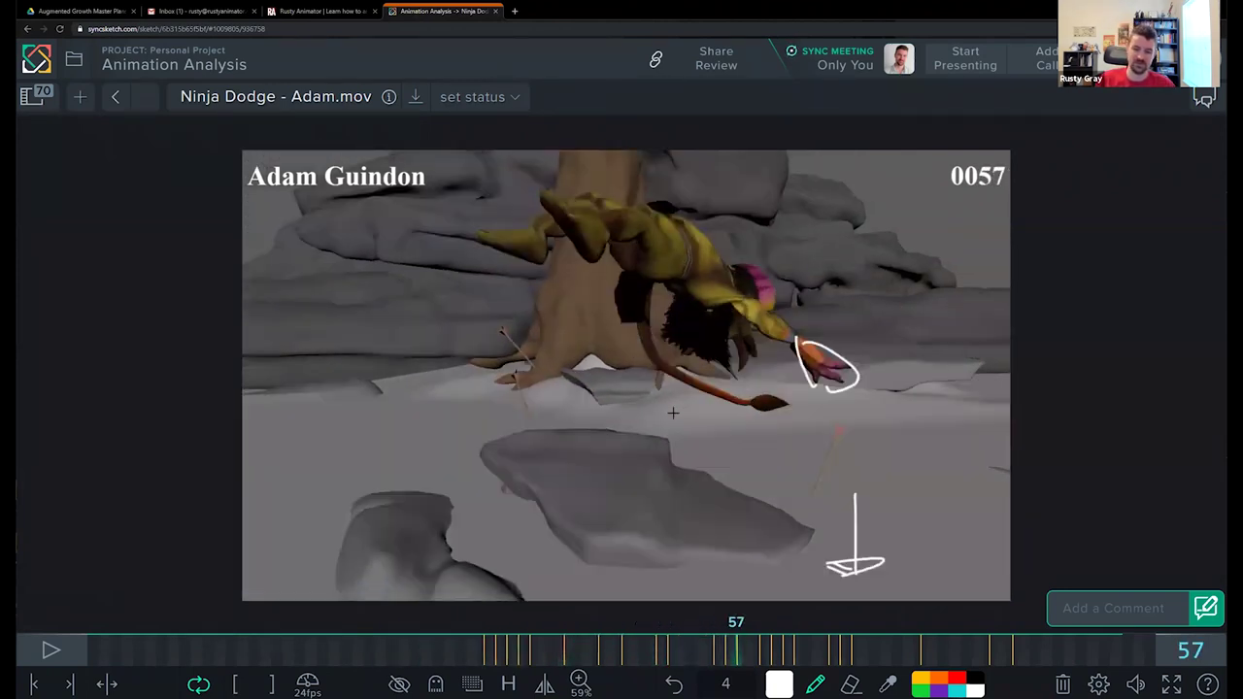
Step: Step back and forth around frames 56 to 58 to compare the hand and body positions during the flip
key(Left)
key(Right)
key(Right)
key(Left)
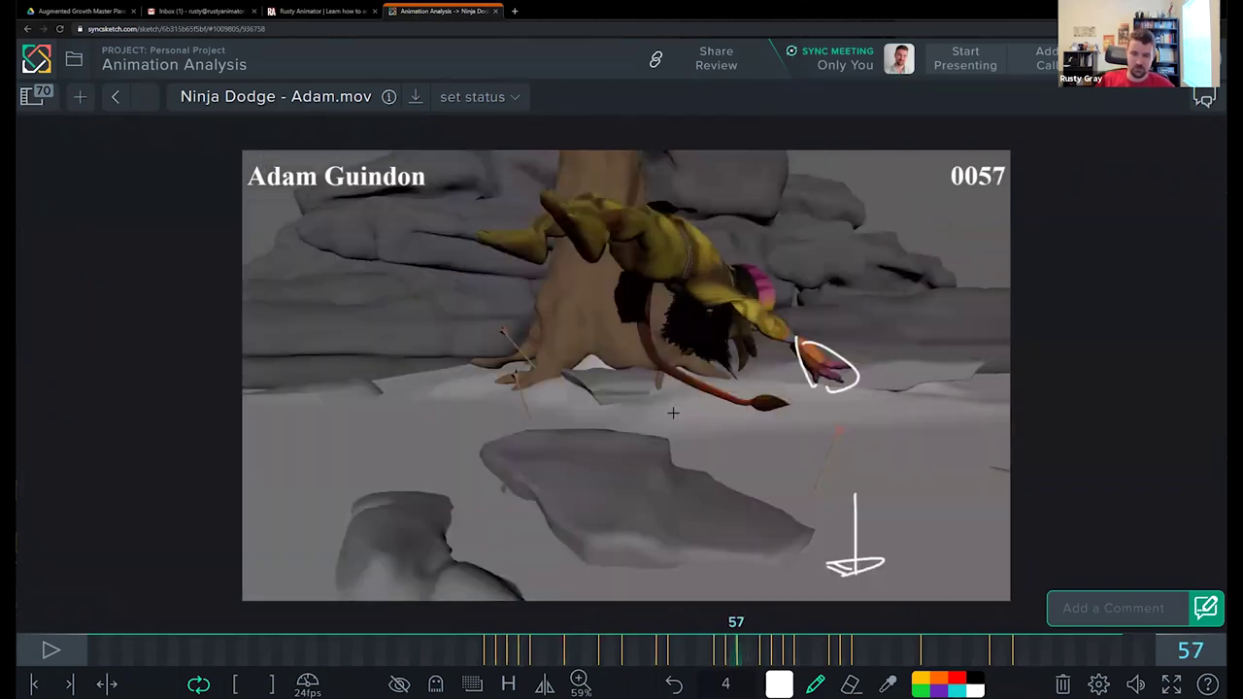
key(Right)
key(Left)
key(Left)
key(Right)
key(Right)
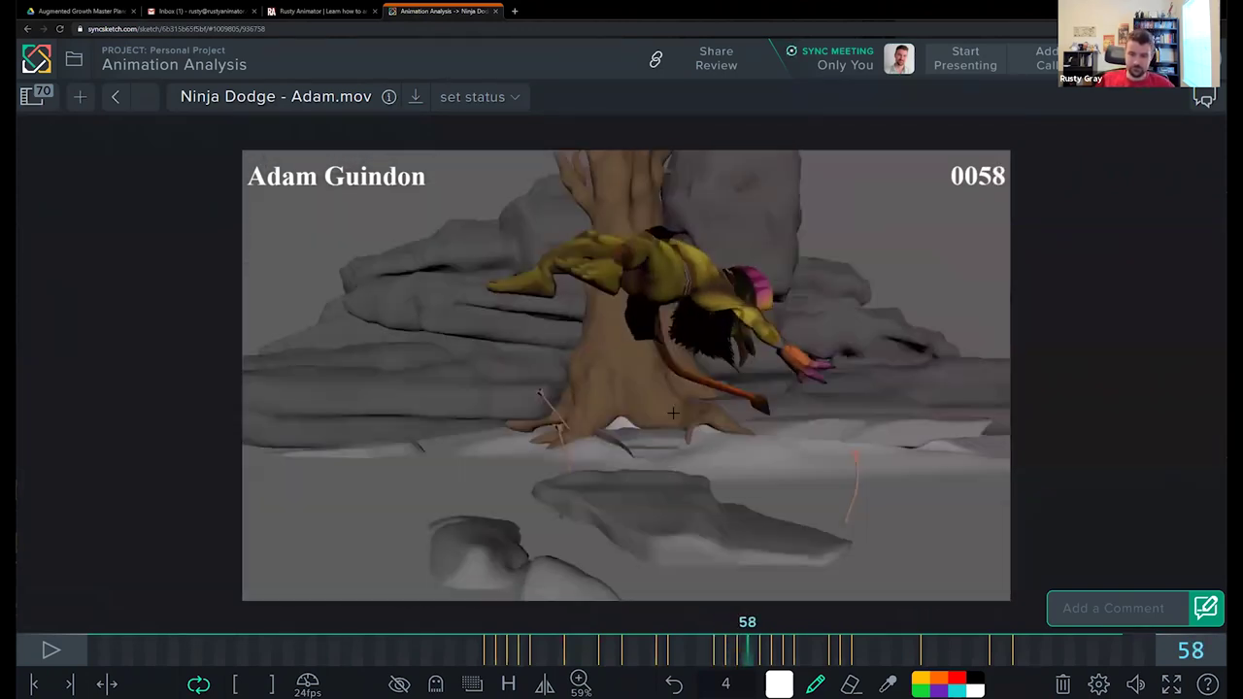
key(Left)
key(Left)
key(Right)
key(Right)
key(Left)
key(Right)
key(Right)
key(Right)
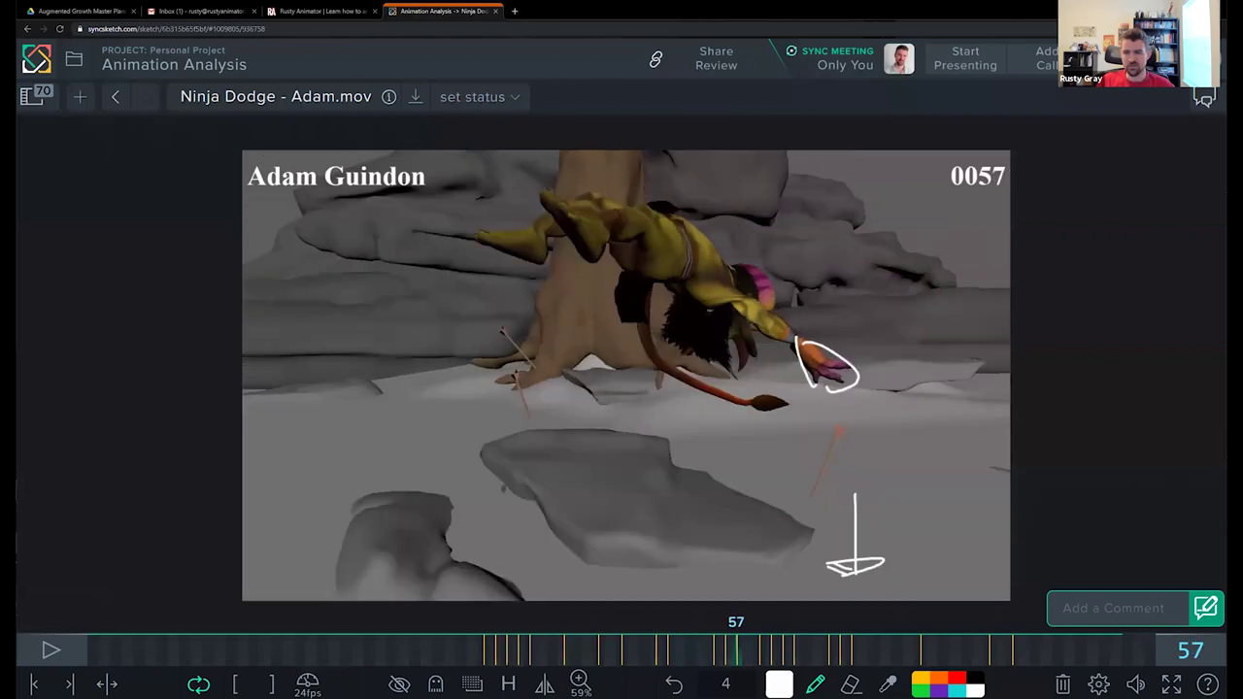
Step: Compare the flip poses across frames 56 to 59, finishing at frame 58
key(Left)
key(Left)
key(Left)
key(Right)
key(Right)
key(Right)
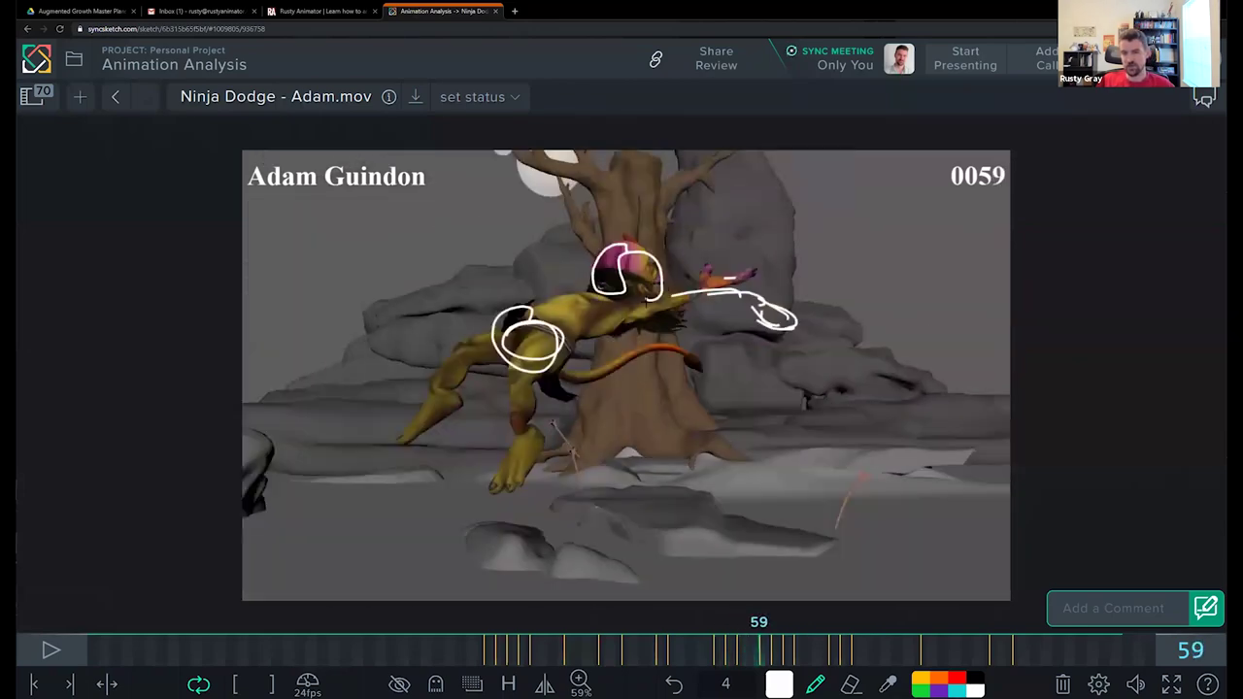
key(Left)
key(Left)
key(Left)
key(Right)
key(Right)
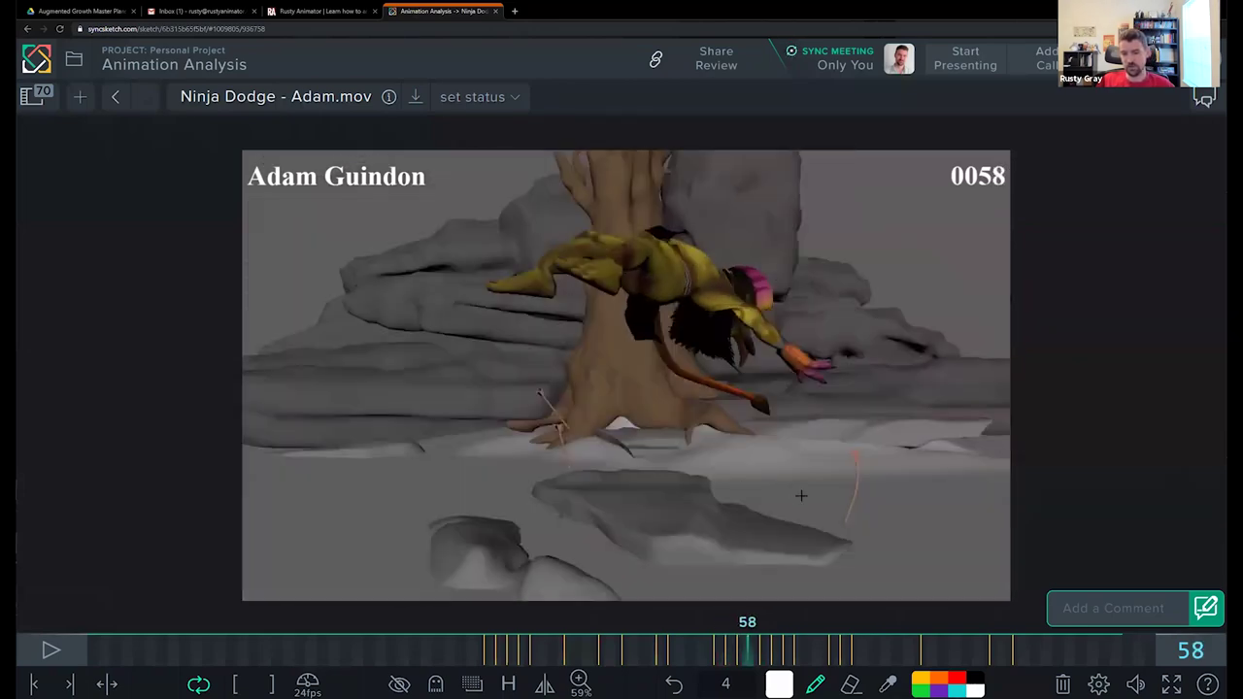
Step: Step back from frame 58 to frame 55 and forward to frame 57 to recheck the body's motion direction
key(Left)
key(Left)
key(Right)
key(Left)
key(Left)
key(Right)
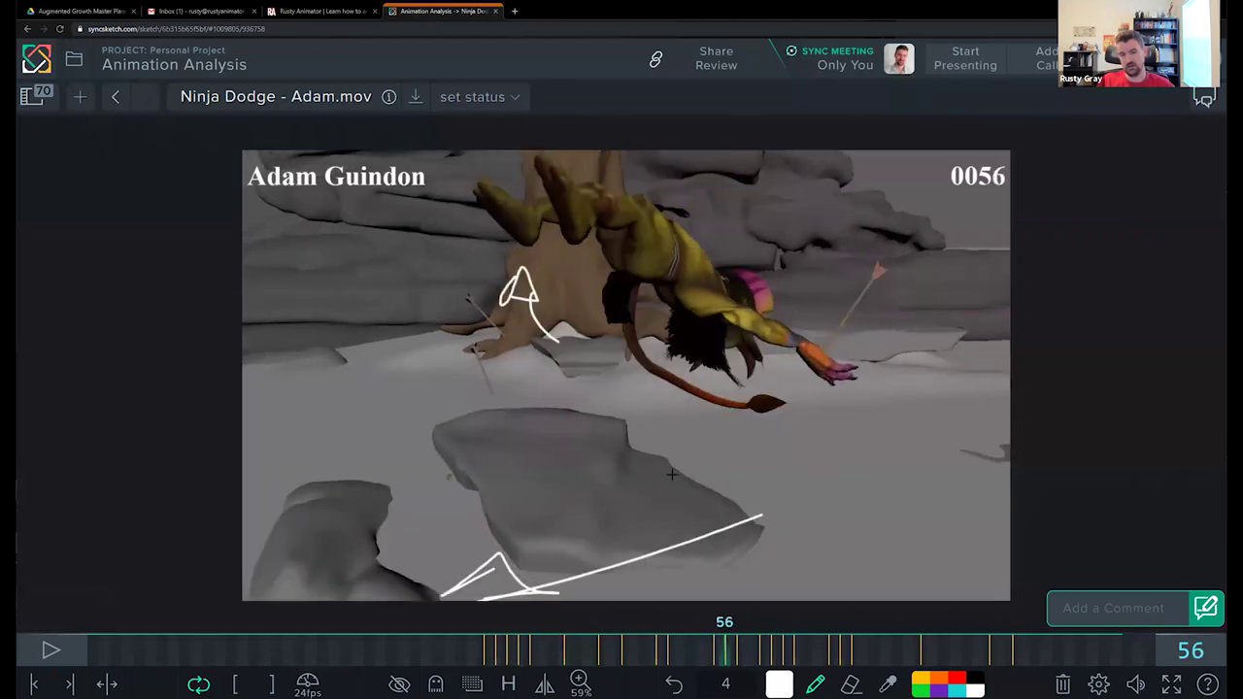
key(Right)
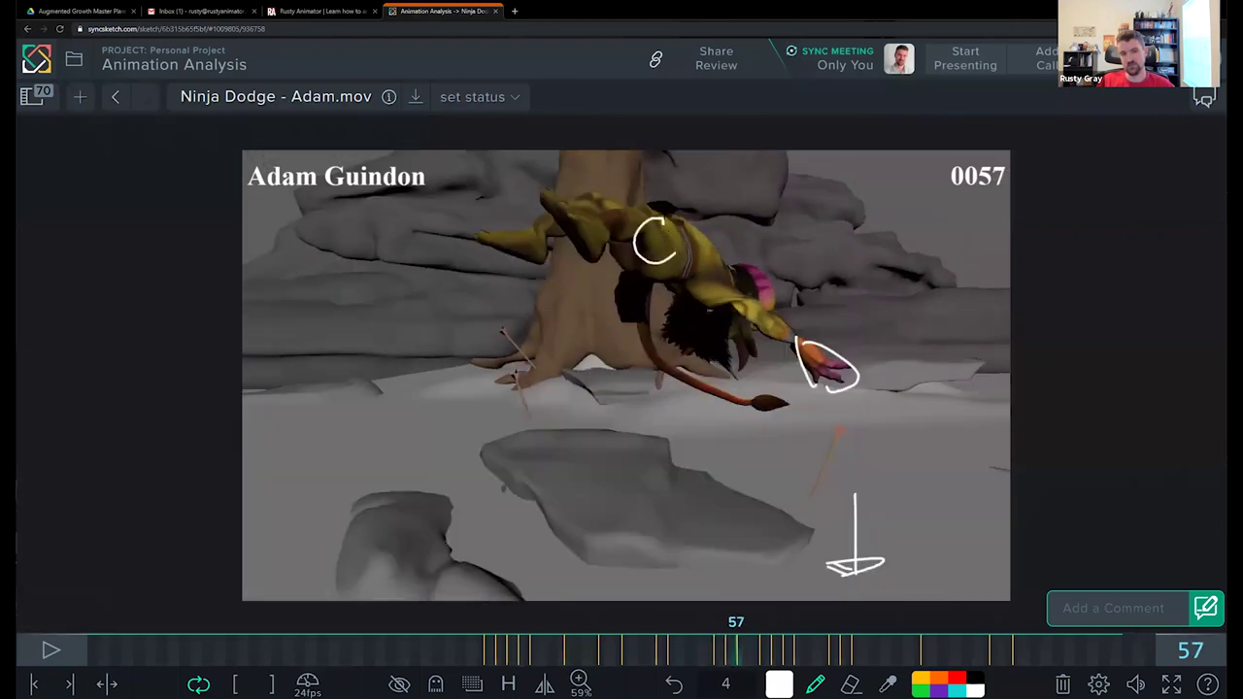